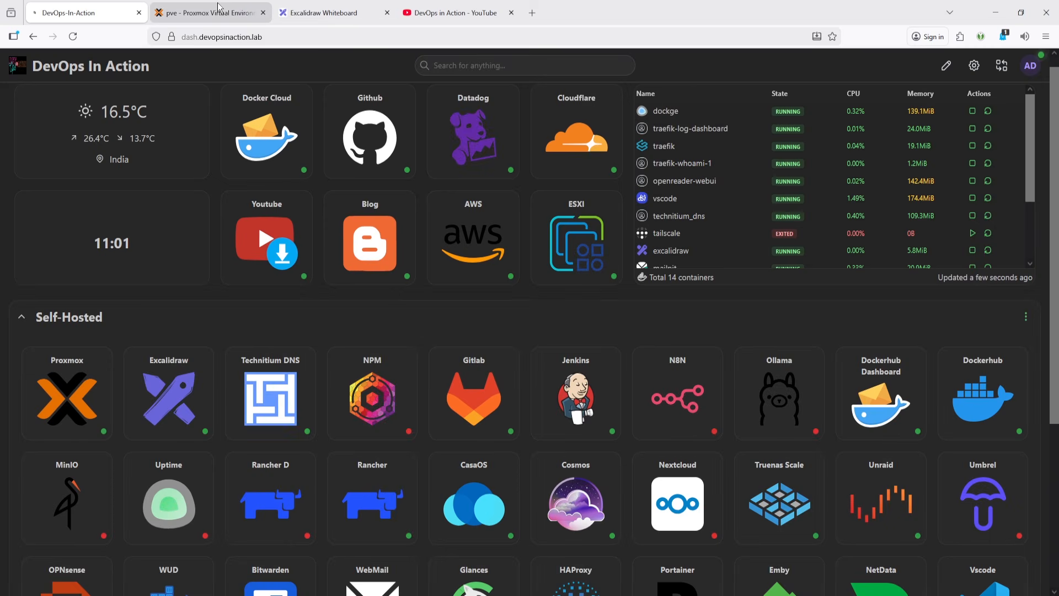
- Switch to the whiteboard tab and draw blue check marks beside the first five Dockhand feature lines
click(221, 12)
click(326, 13)
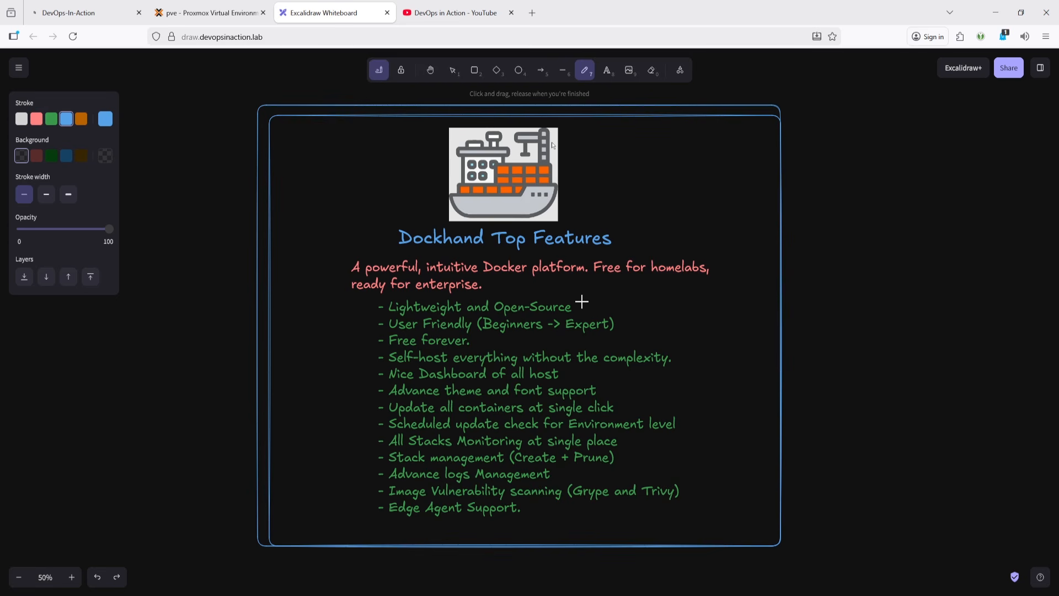
drag(582, 305, 609, 293)
drag(626, 318, 655, 312)
drag(482, 337, 503, 335)
drag(683, 353, 716, 349)
drag(572, 372, 593, 369)
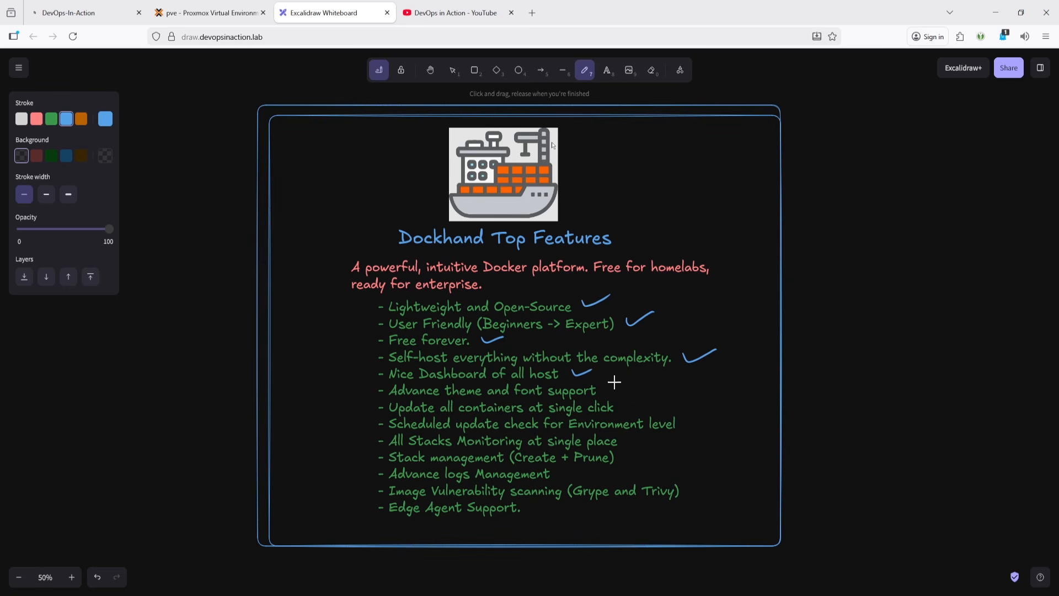
- Draw check marks beside the theme, update-all, scheduled update and stacks monitoring feature lines, redrawing one after undoing it
drag(614, 381, 643, 371)
key(ctrl+z)
drag(613, 386, 645, 381)
drag(631, 403, 660, 396)
drag(690, 421, 720, 412)
drag(627, 438, 658, 429)
- Draw check marks beside Stack management, Advance logs Management, Image Vulnerability scanning and Edge Agent Support, redrawing the first after undoing it
drag(633, 451, 655, 450)
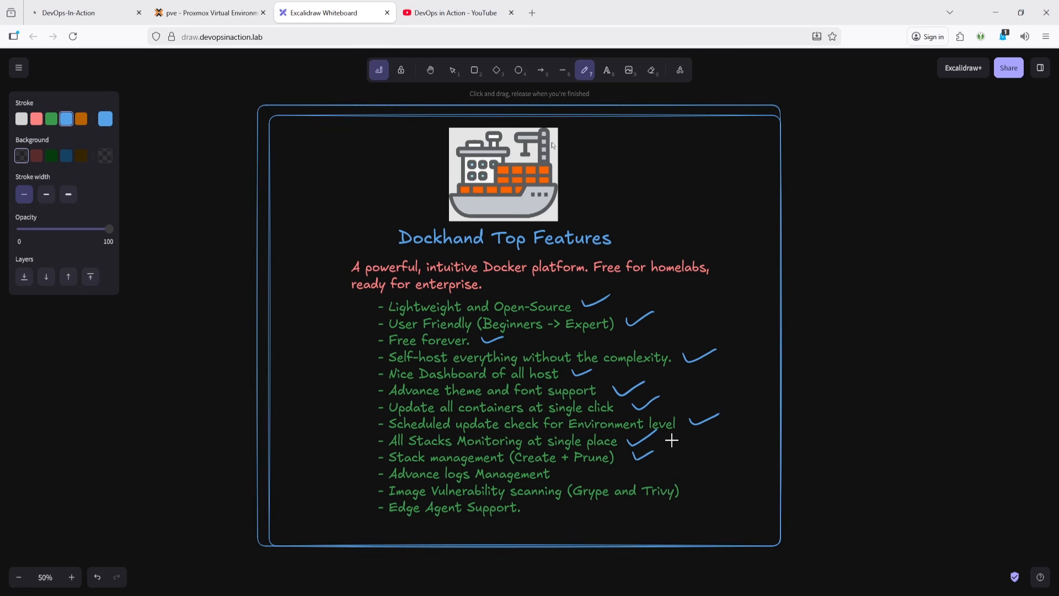
key(ctrl)
key(ctrl+z)
drag(633, 453, 669, 440)
drag(576, 469, 605, 465)
drag(690, 485, 721, 479)
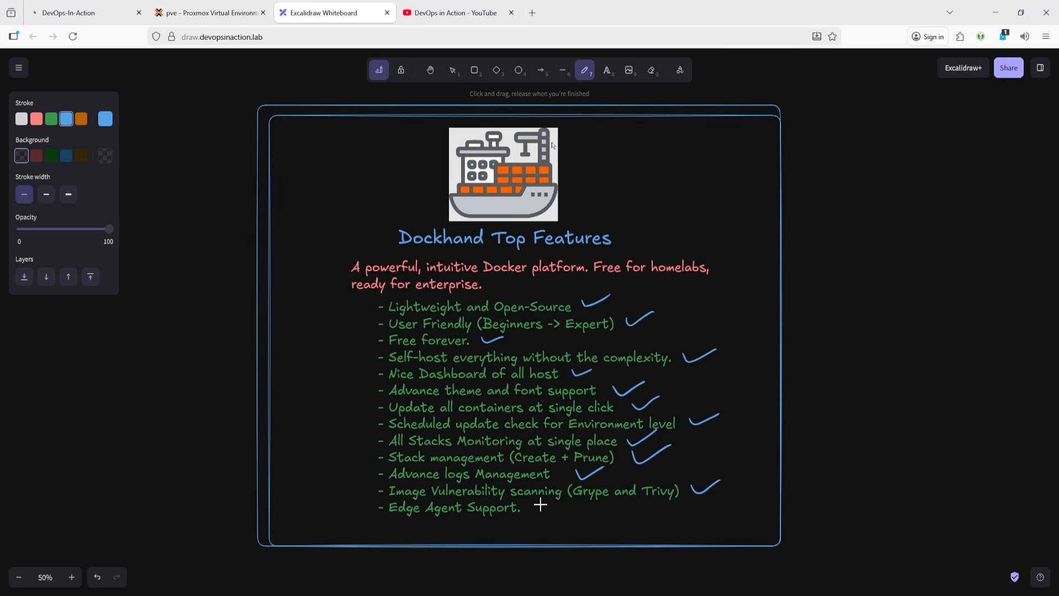
drag(541, 506, 571, 496)
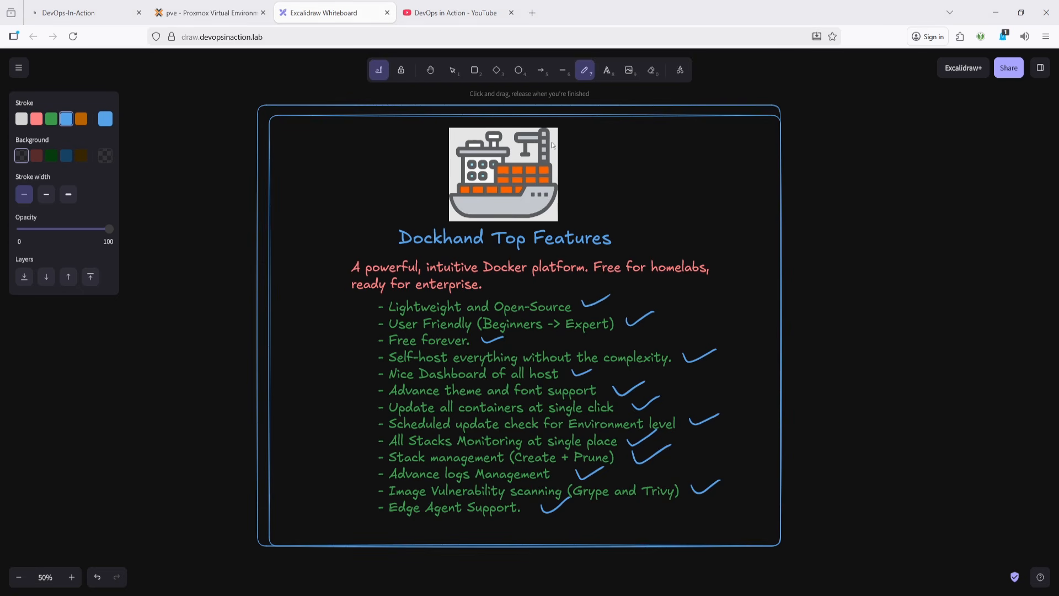
- Open dockhand.pro in a new browser tab
click(485, 13)
click(532, 12)
text(dockhand.pro)
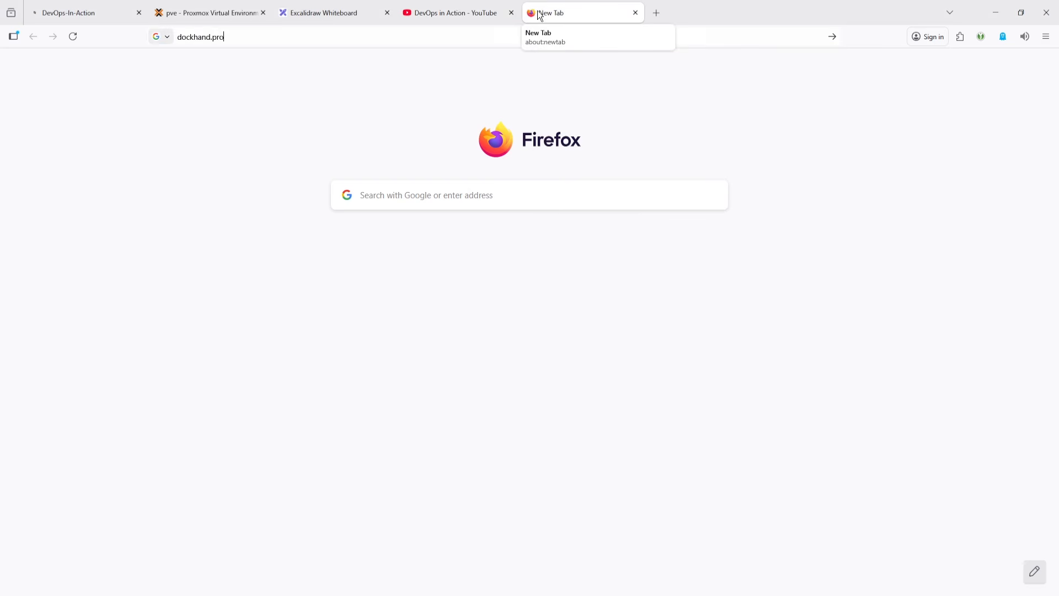
key(Return)
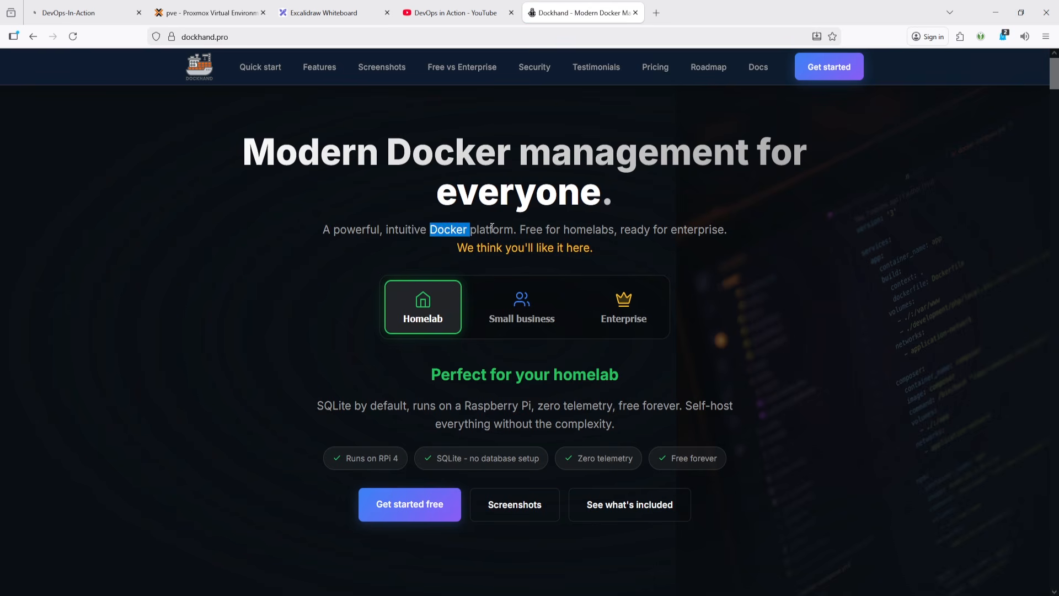
- Highlight the tagline and view the Small business, Enterprise and Homelab plan descriptions
drag(528, 232, 710, 235)
scroll(618, 273, down, 2)
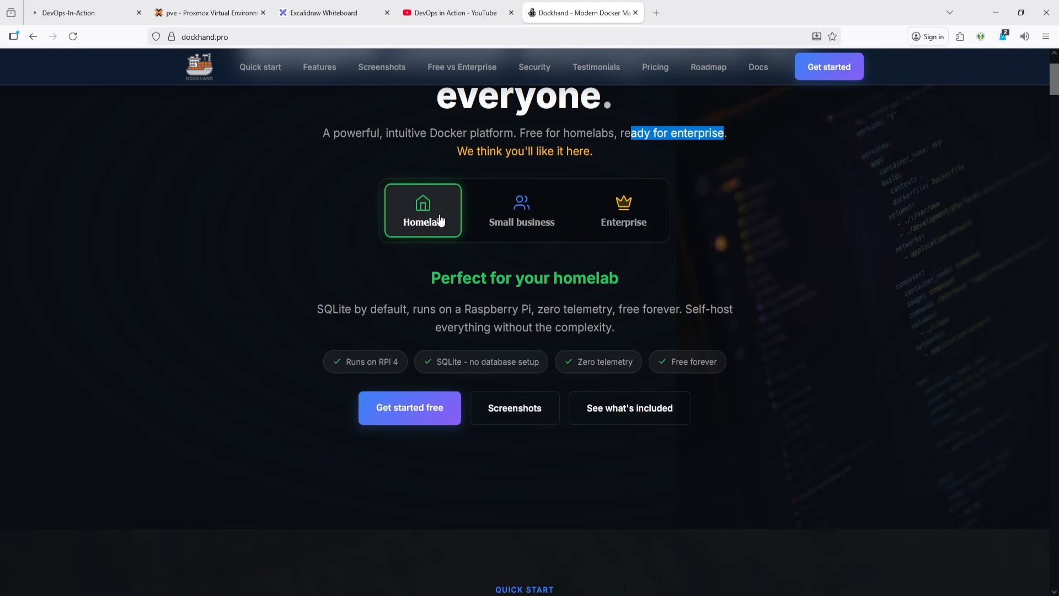
click(519, 218)
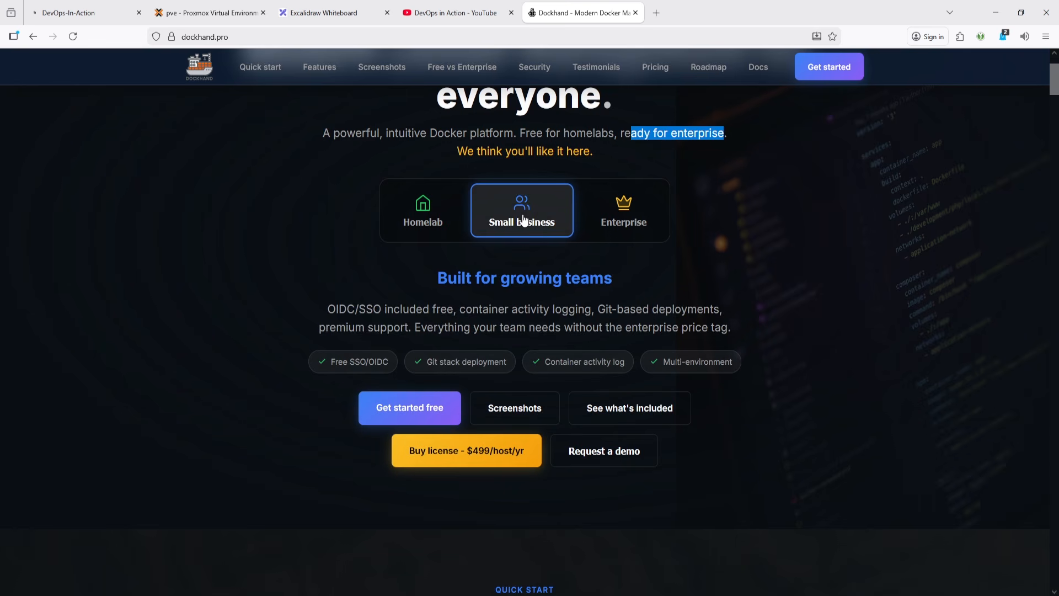
click(610, 220)
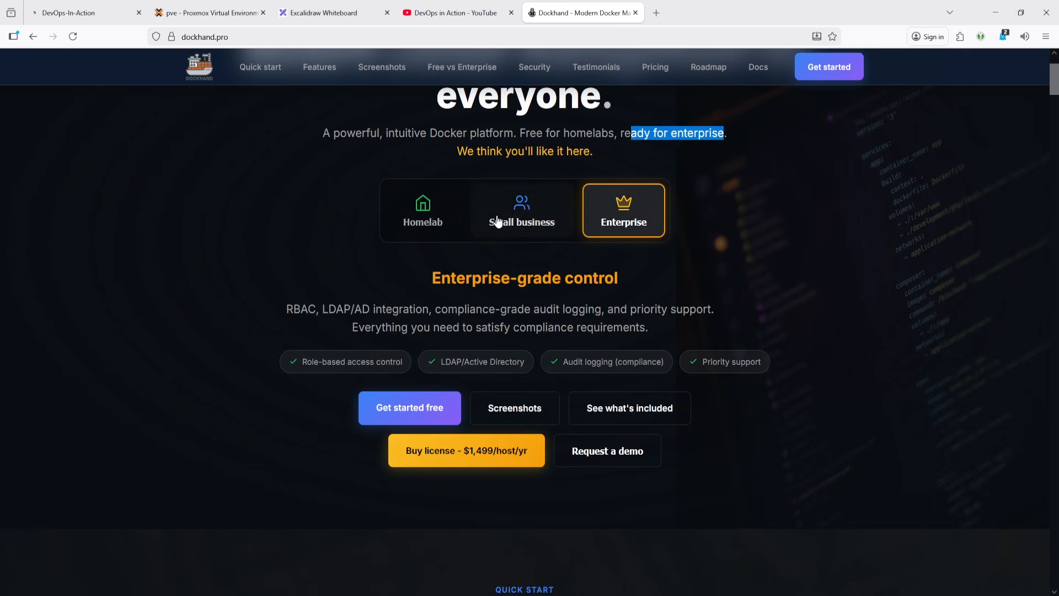
click(428, 217)
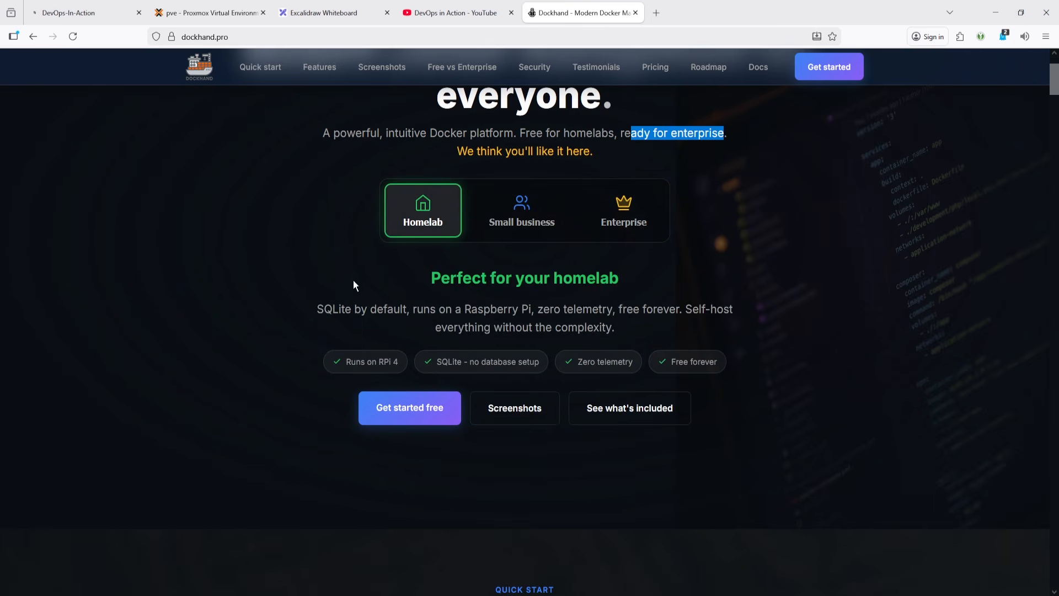
- Scroll to the Quick start section and select the docker run command
scroll(353, 281, down, 3)
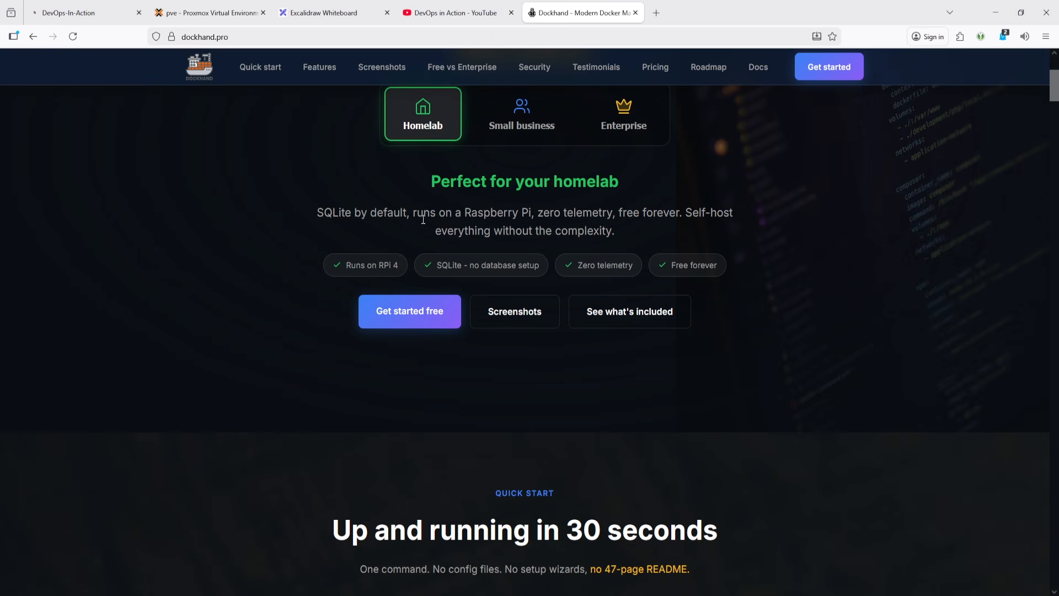
scroll(421, 269, down, 9)
scroll(421, 270, down, 3)
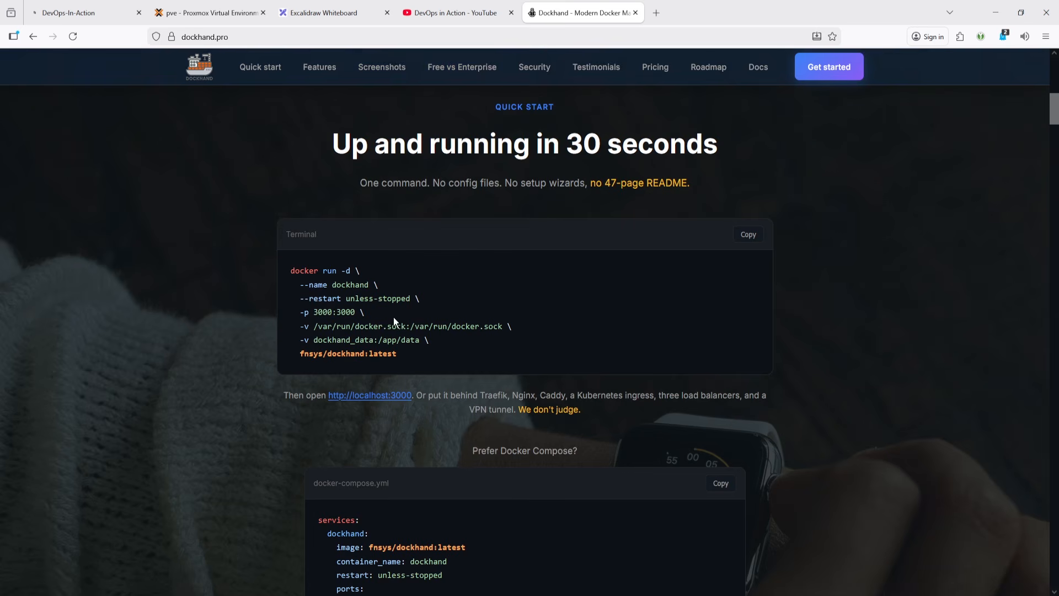
drag(395, 353, 291, 270)
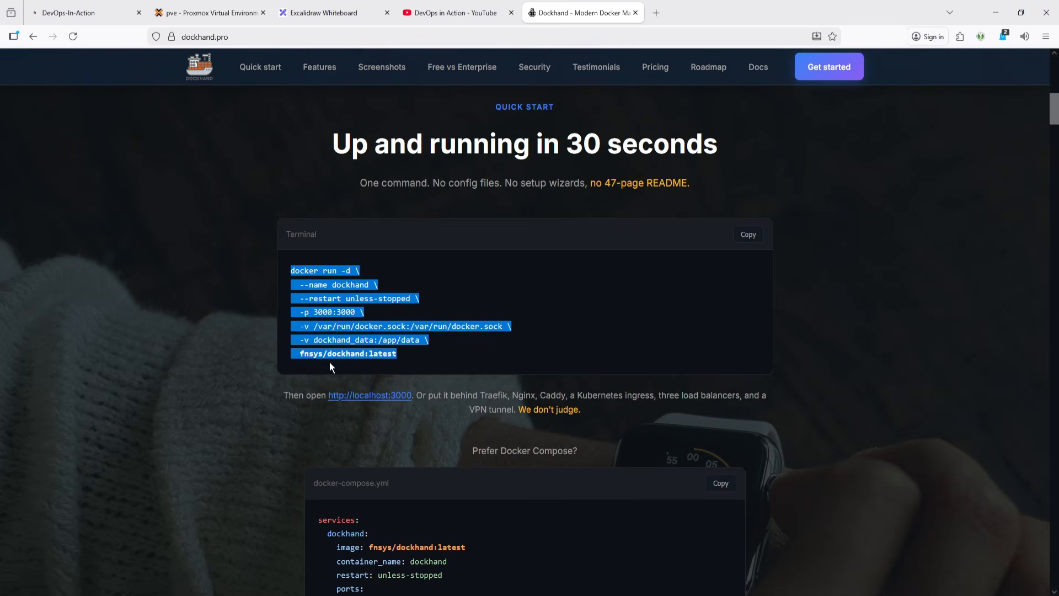
scroll(430, 411, down, 6)
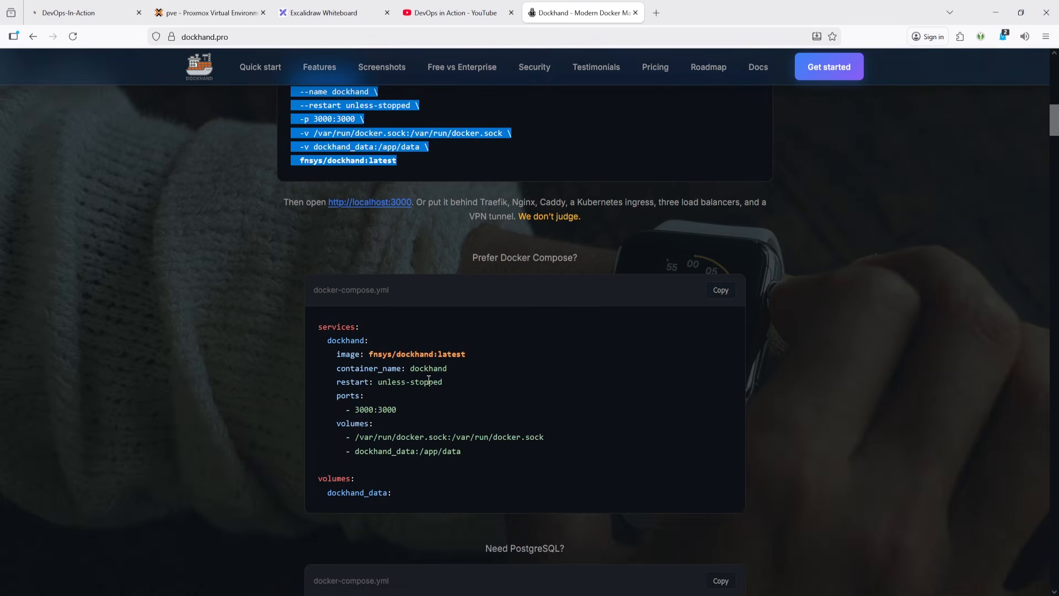
- Highlight the Docker Compose heading and select the dockhand service block in the PostgreSQL compose example
drag(472, 257, 600, 260)
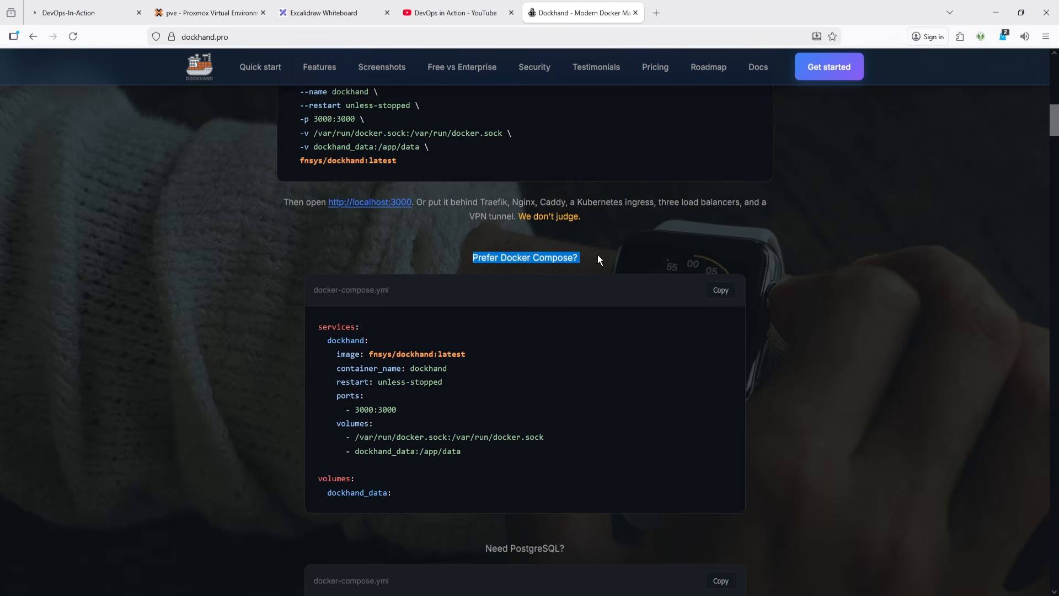
scroll(363, 475, down, 12)
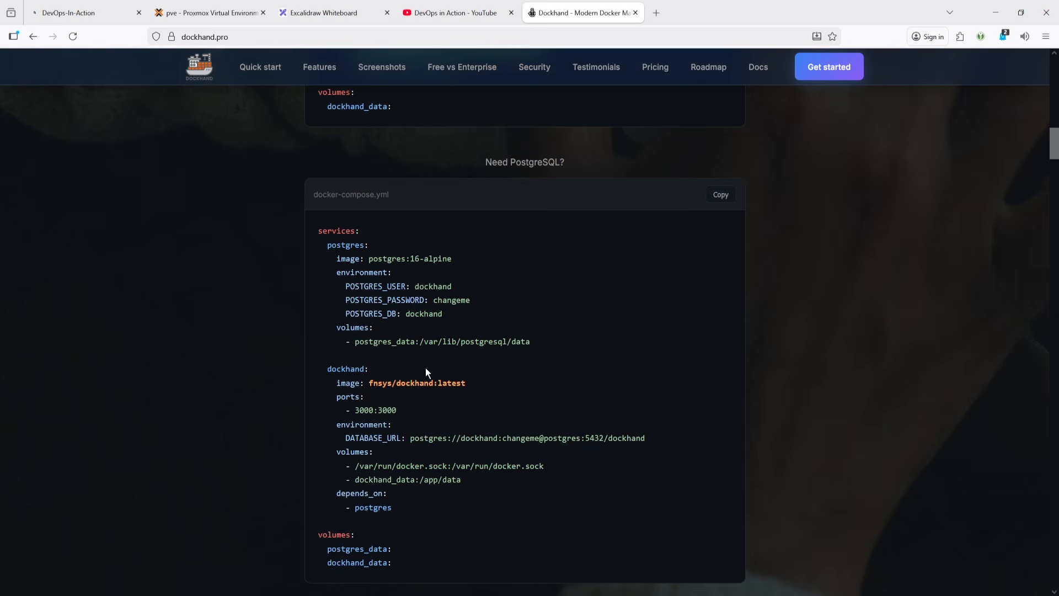
scroll(426, 369, down, 3)
drag(384, 402, 299, 277)
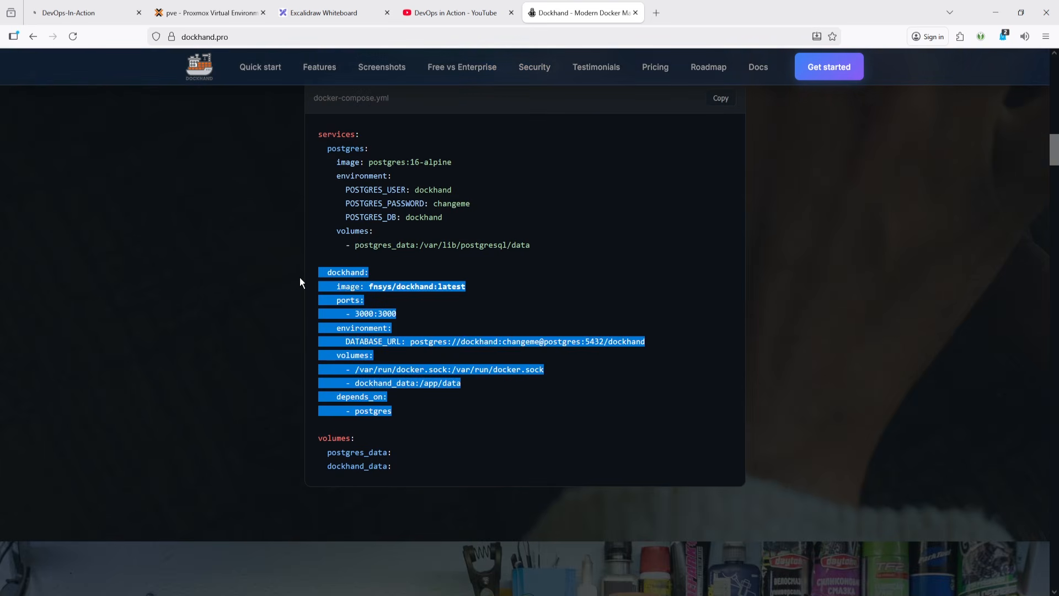
scroll(433, 330, down, 12)
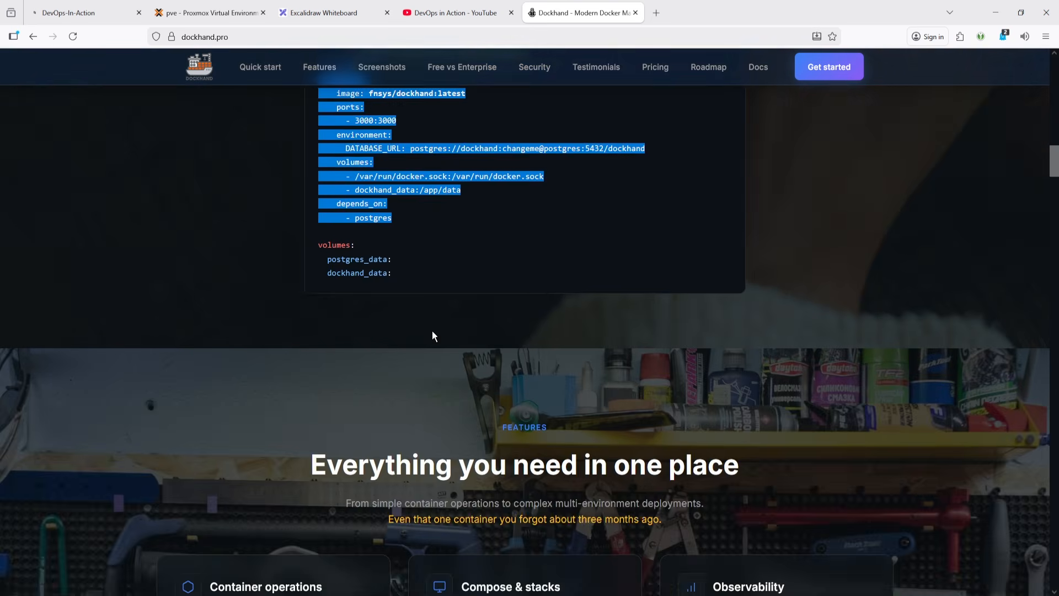
- Scroll through the Features section, highlighting the Container operations heading, down to the comparison table
scroll(433, 331, down, 3)
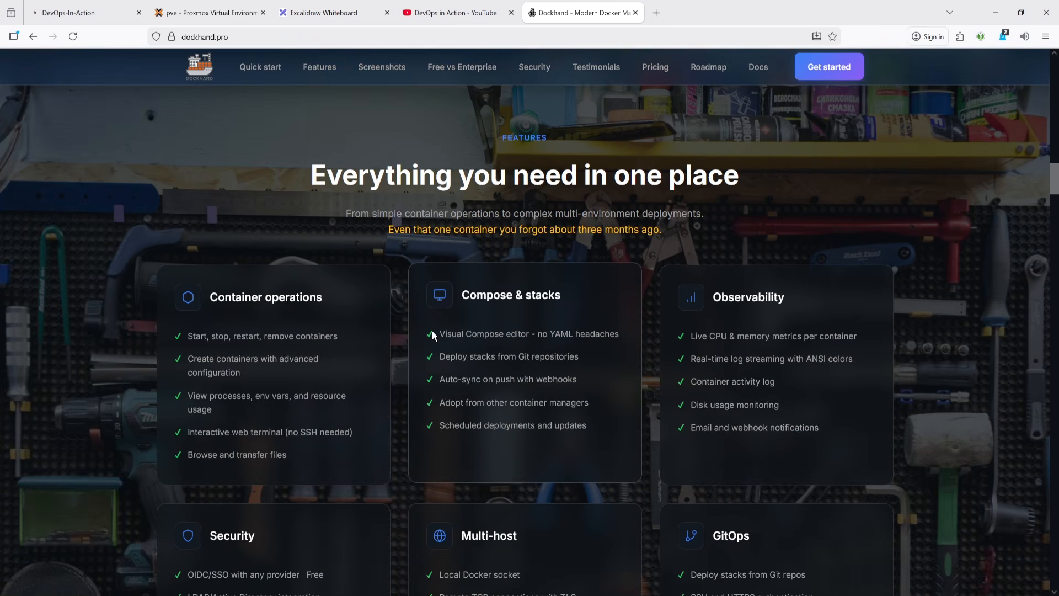
scroll(372, 326, down, 3)
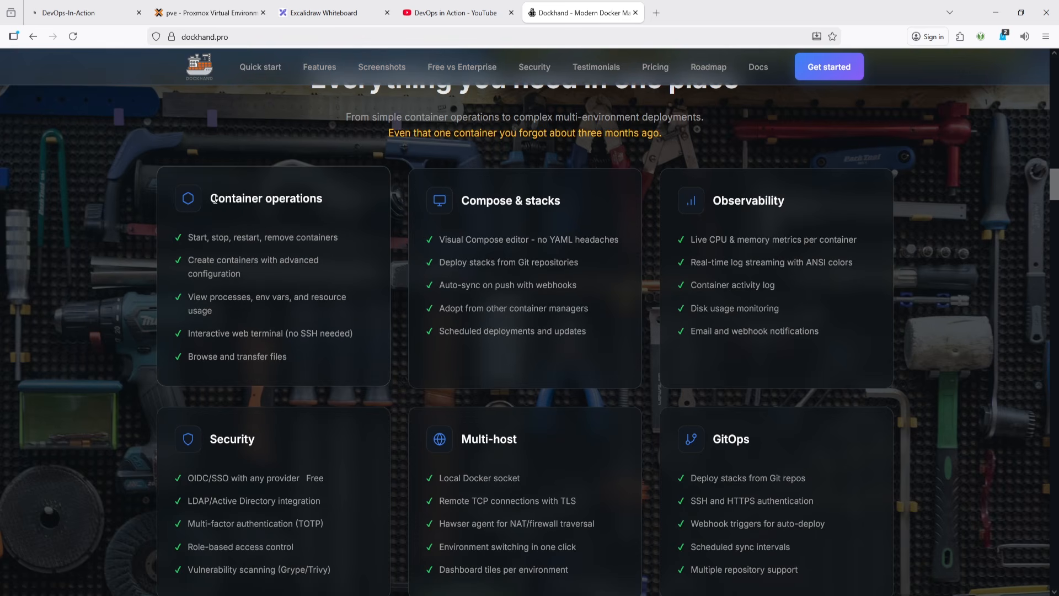
drag(218, 198, 328, 210)
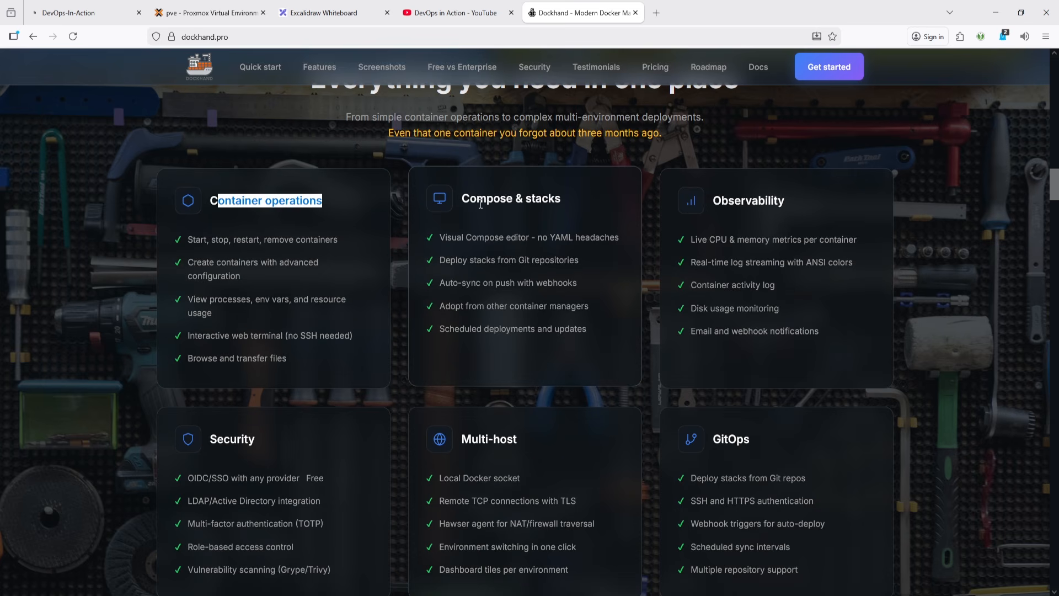
scroll(502, 307, down, 3)
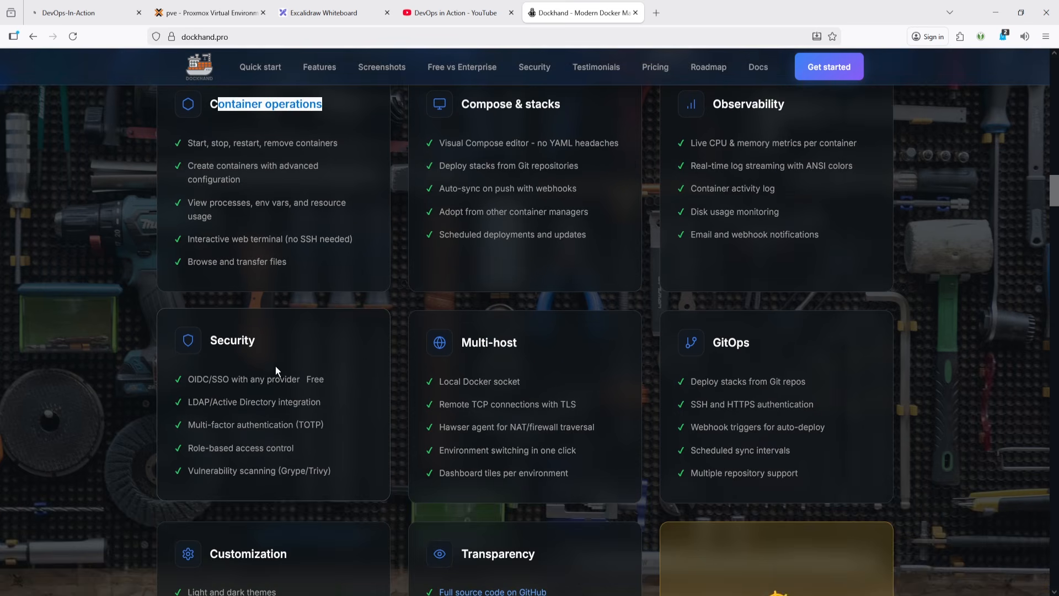
scroll(716, 359, down, 3)
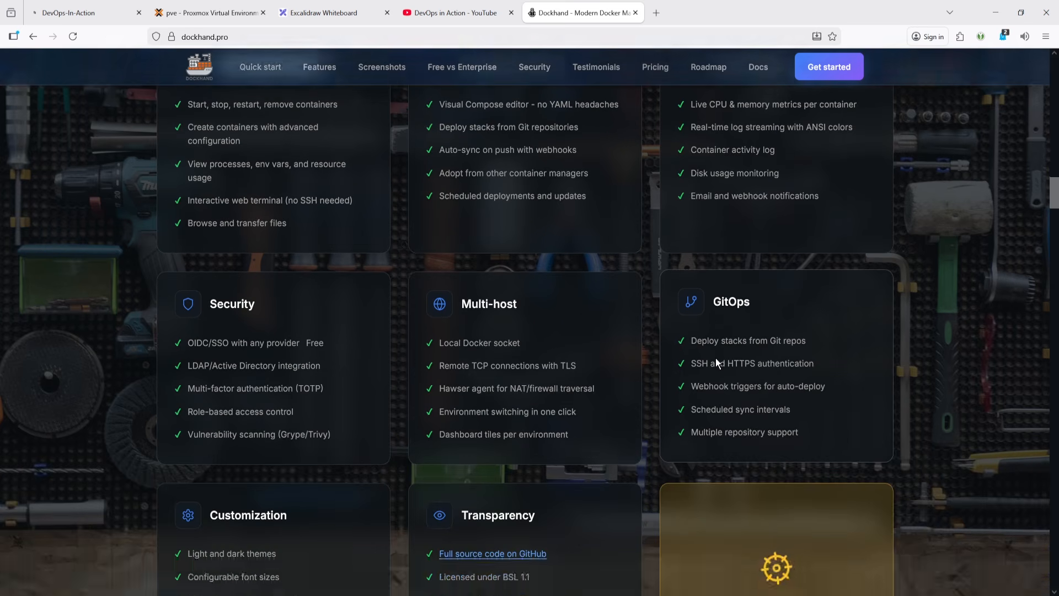
scroll(254, 442, down, 6)
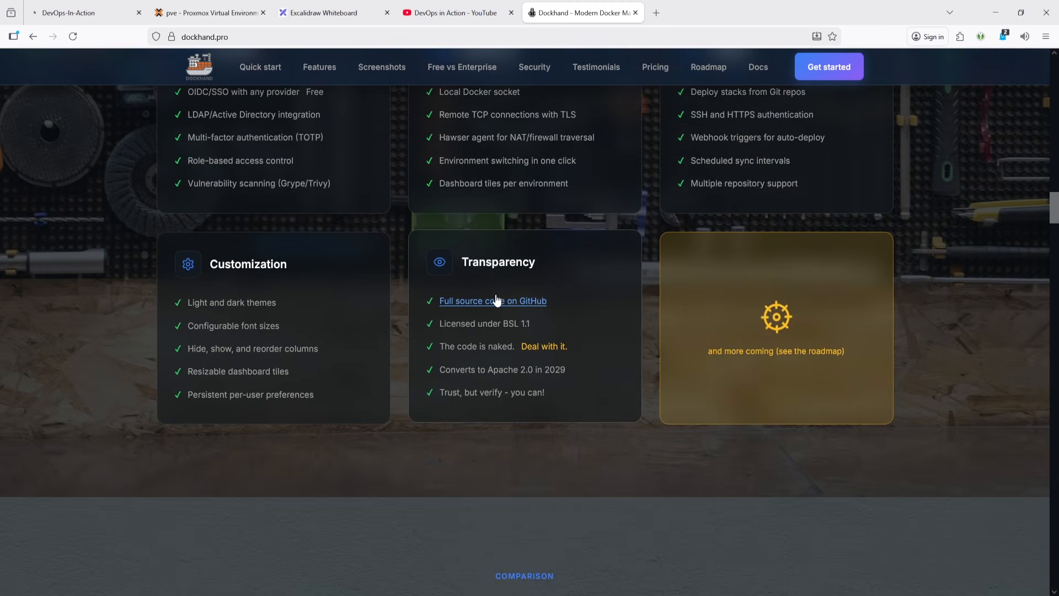
scroll(486, 374, down, 9)
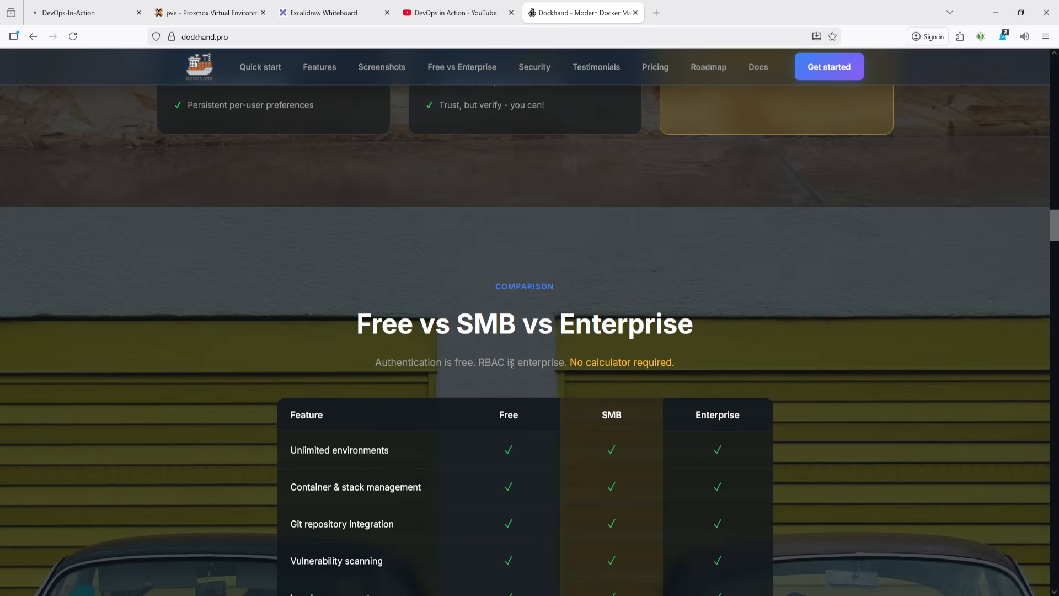
scroll(512, 363, down, 3)
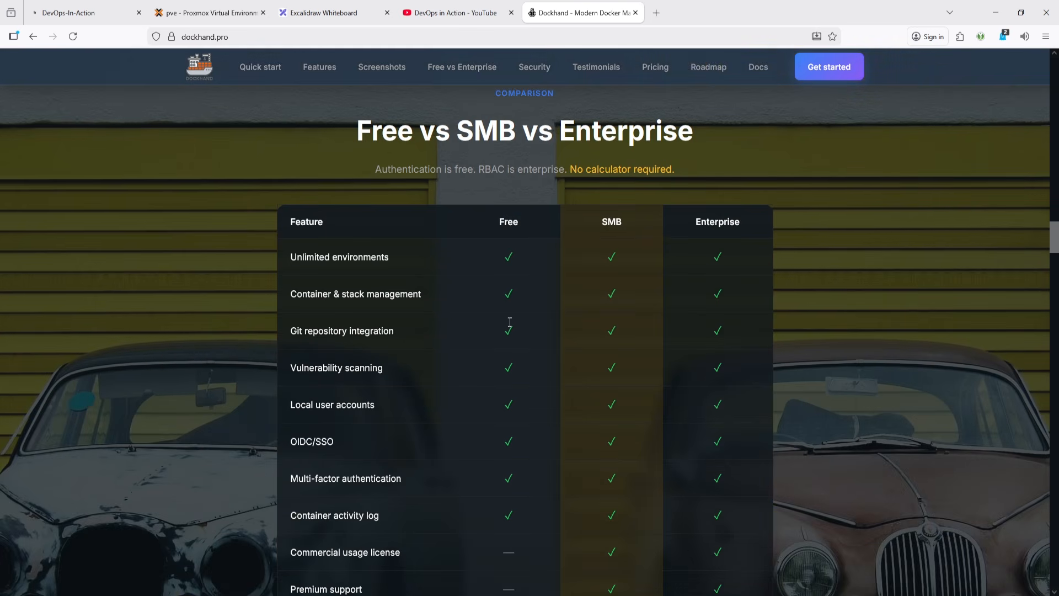
- Highlight the Unlimited environments row in the Free vs SMB vs Enterprise comparison table
drag(297, 260, 396, 267)
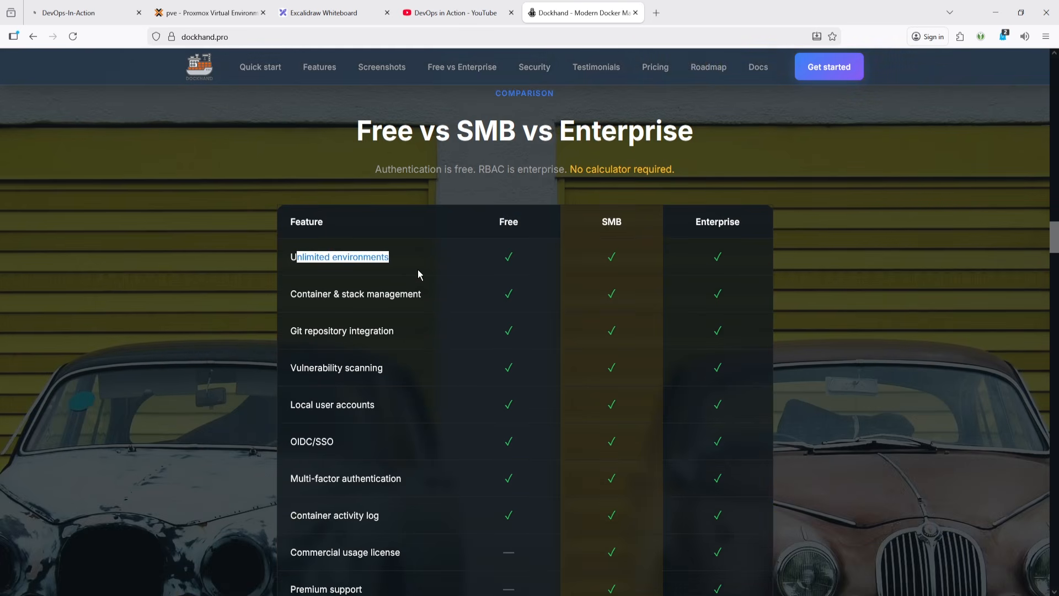
click(420, 274)
drag(391, 257, 293, 253)
scroll(350, 351, down, 3)
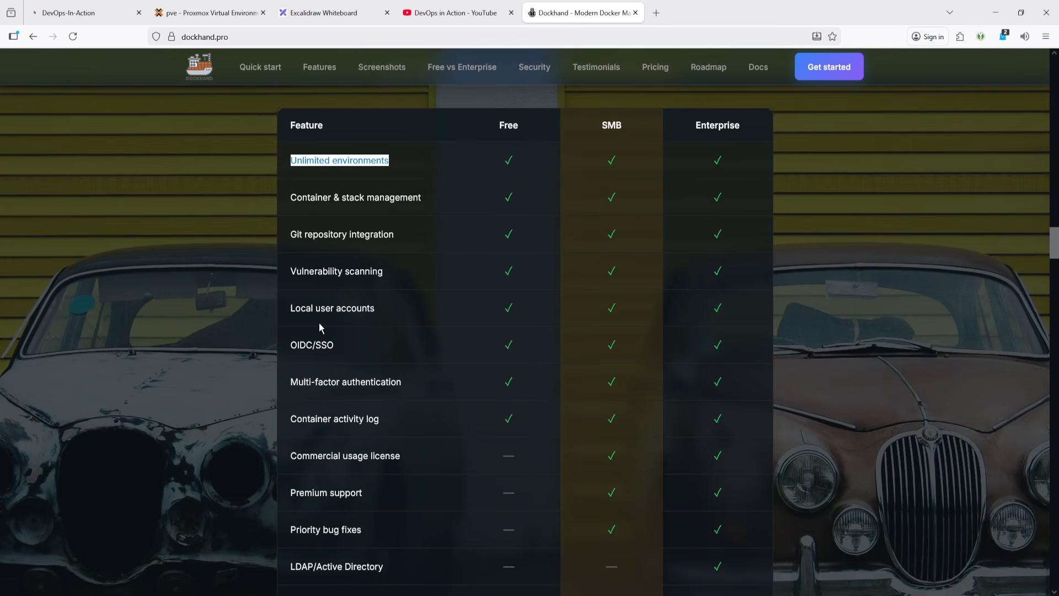
scroll(308, 362, down, 1)
scroll(308, 362, down, 3)
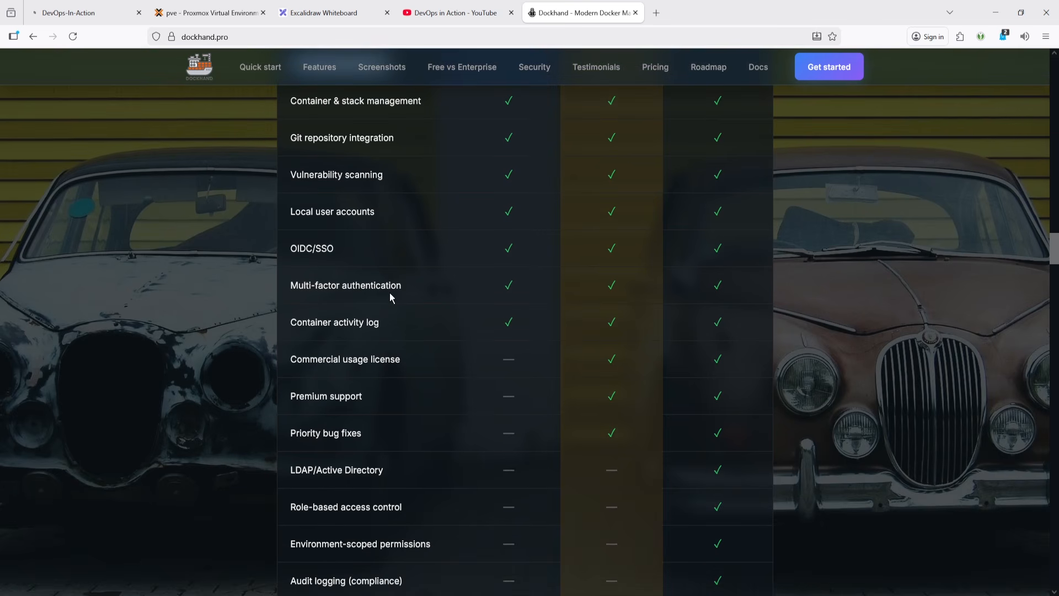
- Highlight the Multi-factor authentication and Container activity log rows and scroll through the remaining comparison rows
drag(420, 293, 276, 289)
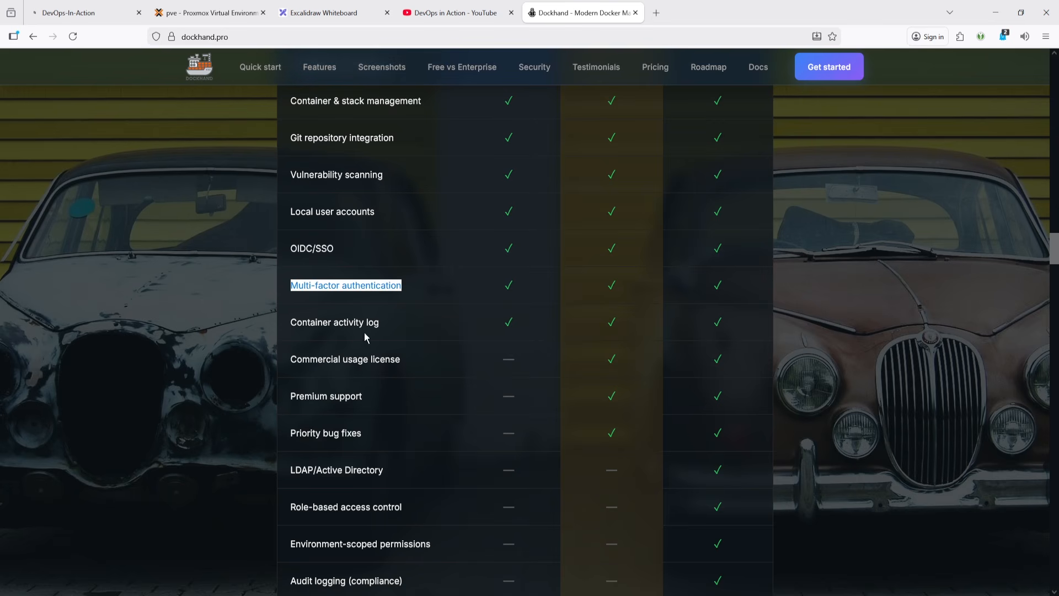
drag(388, 333, 288, 324)
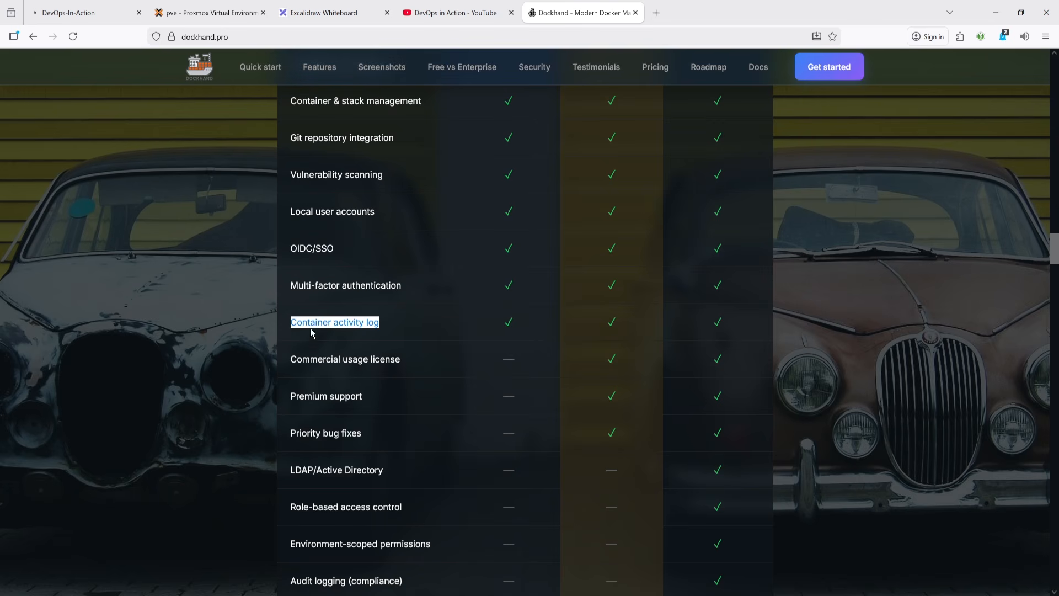
click(359, 352)
scroll(358, 352, down, 2)
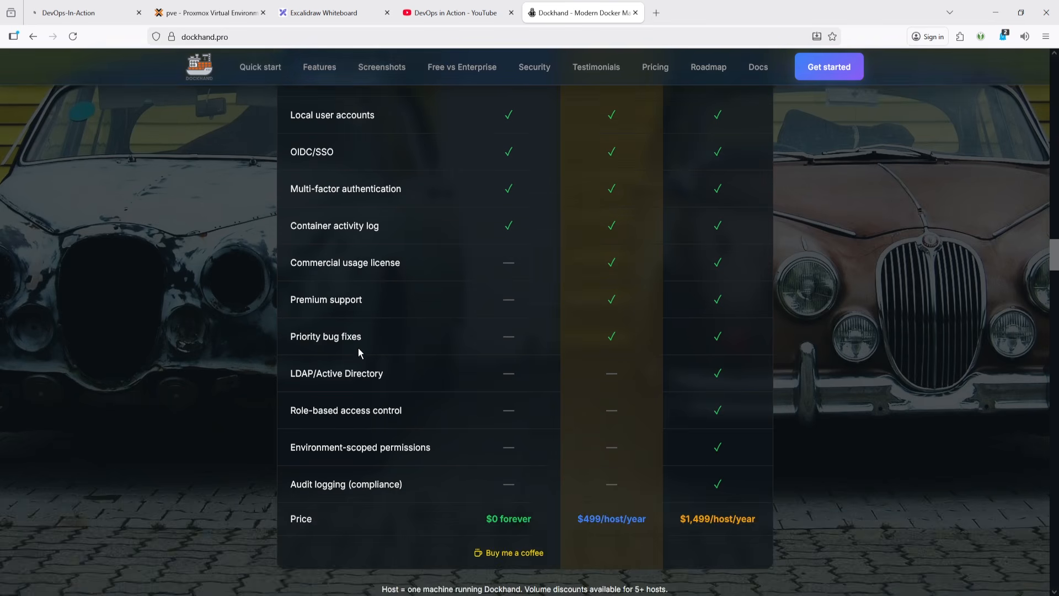
scroll(358, 352, up, 2)
scroll(590, 163, up, 2)
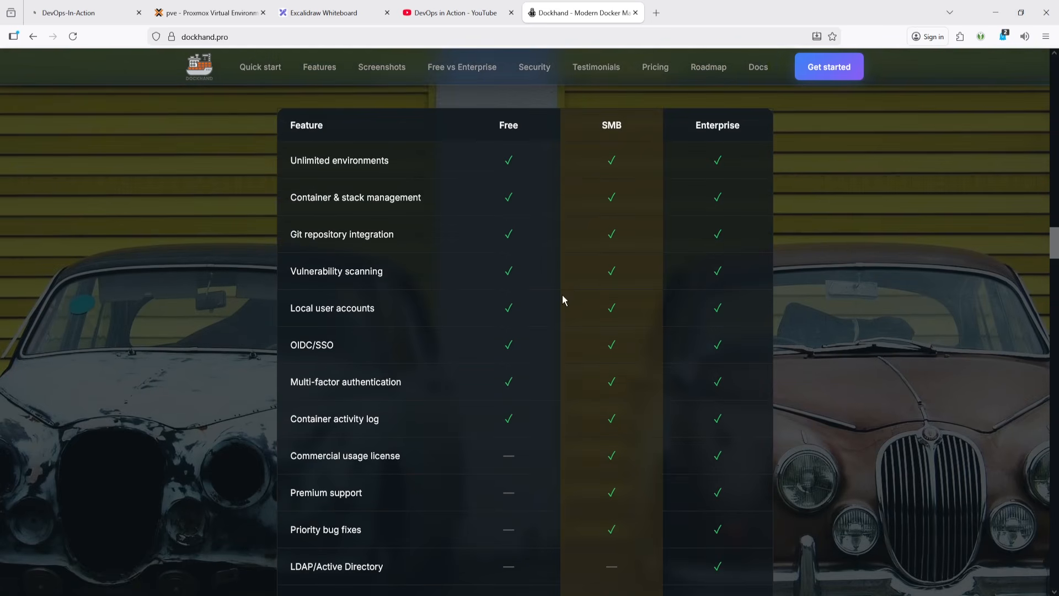
scroll(513, 353, down, 2)
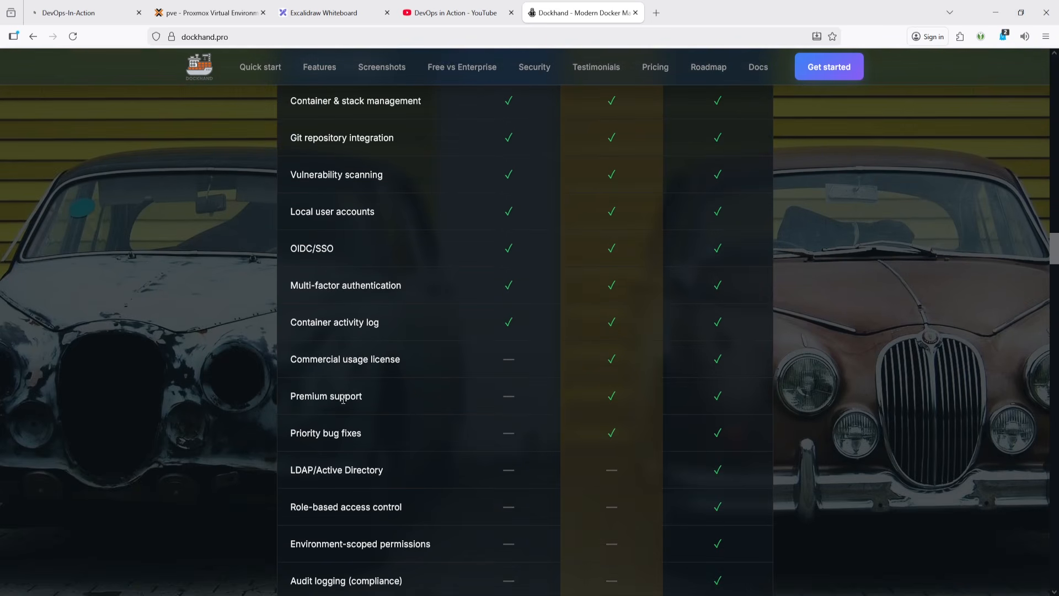
- Highlight the paid-tier rows from Commercial usage license through Audit logging (compliance) in the comparison table
drag(365, 406, 291, 398)
drag(365, 441, 298, 449)
scroll(318, 440, down, 2)
drag(391, 373, 288, 373)
drag(409, 415, 290, 415)
drag(450, 455, 287, 457)
drag(415, 487, 296, 485)
drag(290, 263, 664, 493)
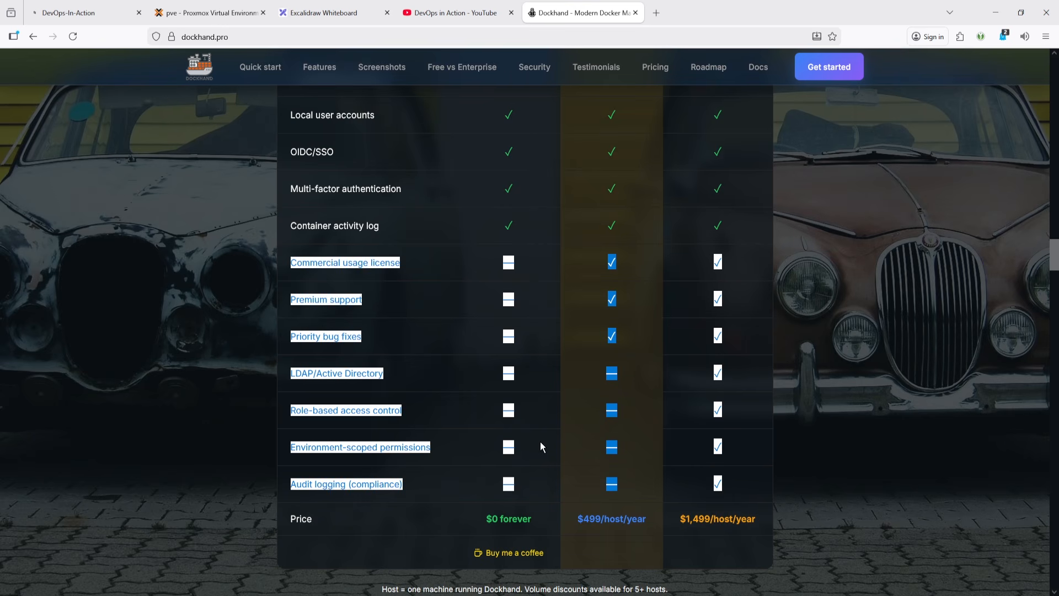
scroll(541, 442, up, 2)
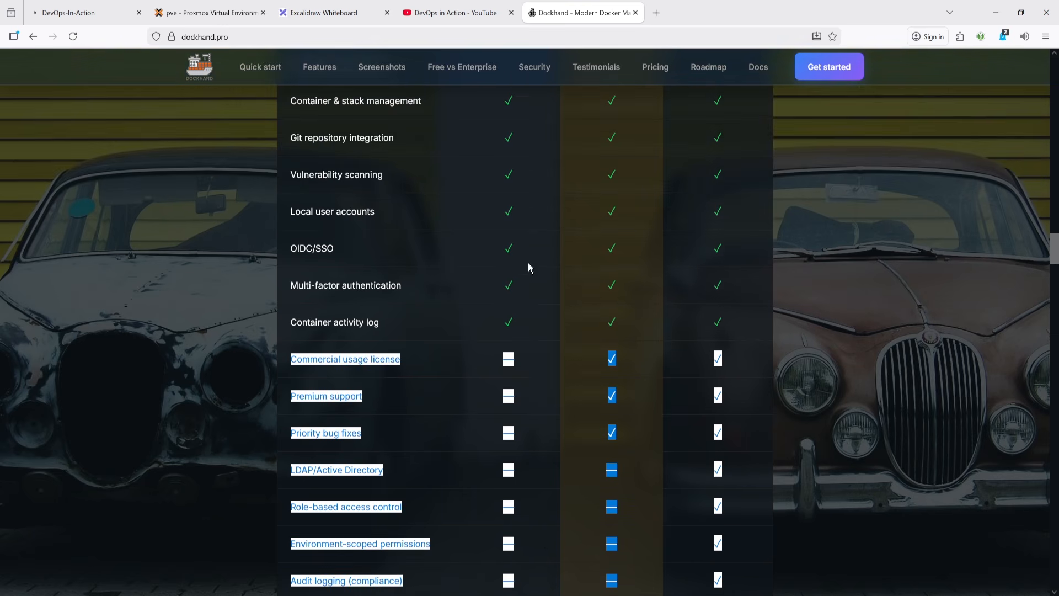
- Scroll to the Hawser section and highlight the Hawser heading and the 'behind NAT' phrase
scroll(510, 333, down, 6)
scroll(511, 333, down, 6)
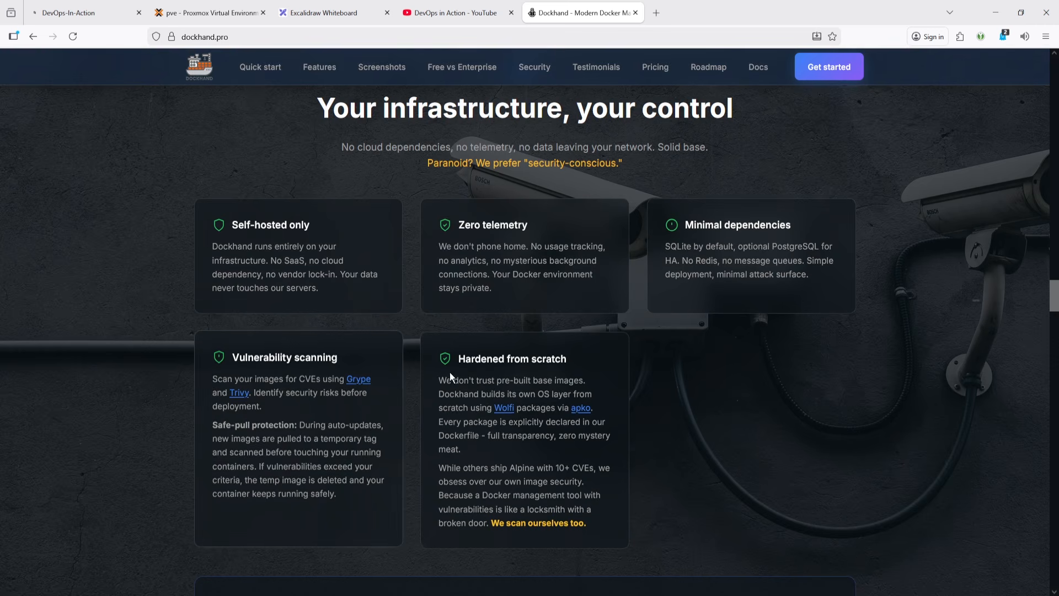
scroll(479, 366, down, 7)
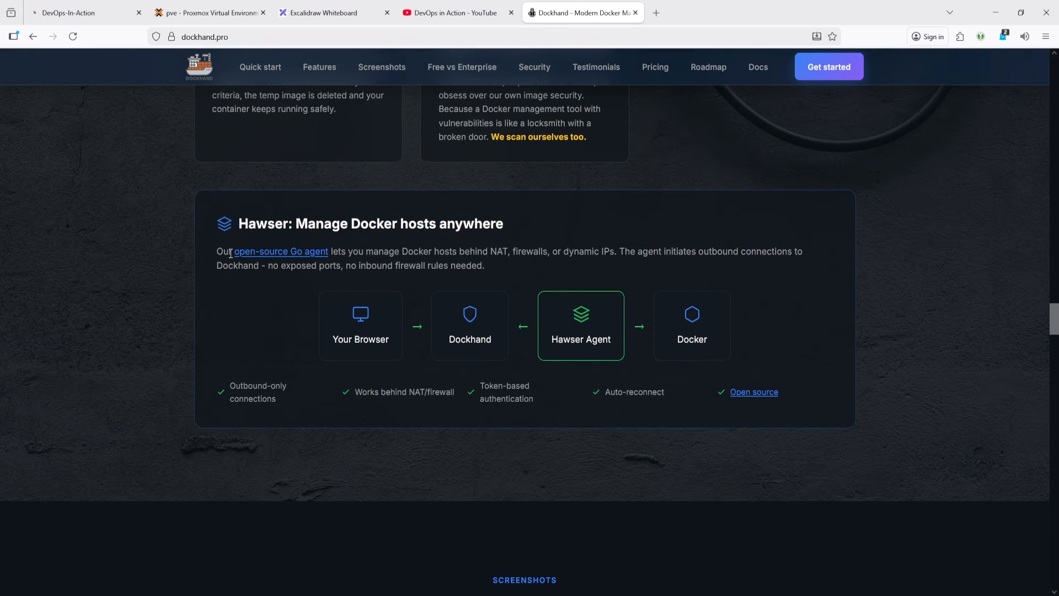
double_click(258, 223)
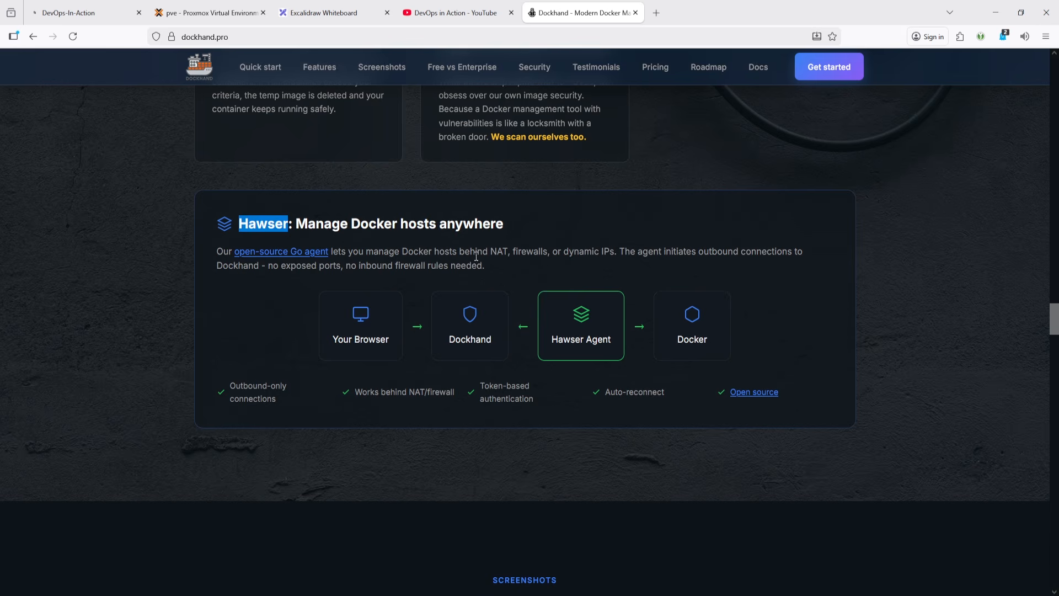
drag(465, 251, 508, 253)
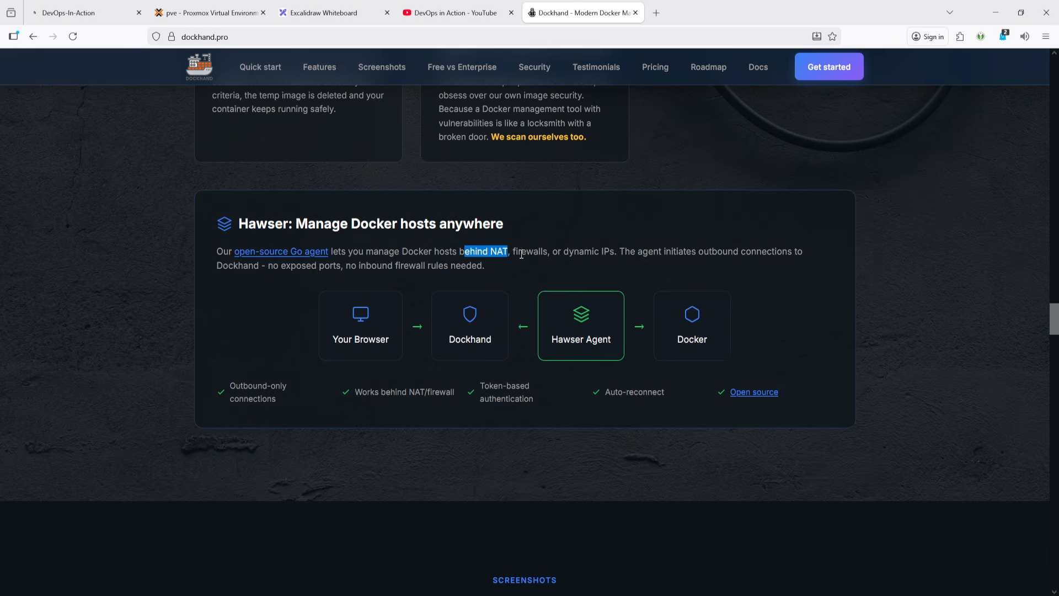
click(521, 254)
- Scroll through the Screenshots, Testimonials, Pricing and Release history sections down to the page footer
scroll(480, 345, down, 3)
scroll(479, 344, down, 3)
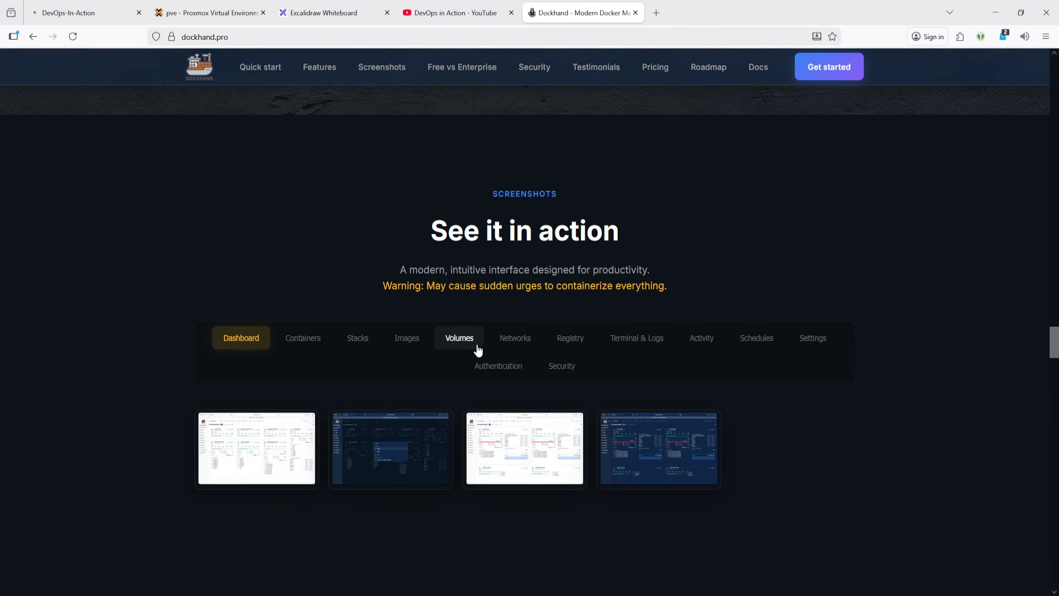
scroll(617, 338, down, 2)
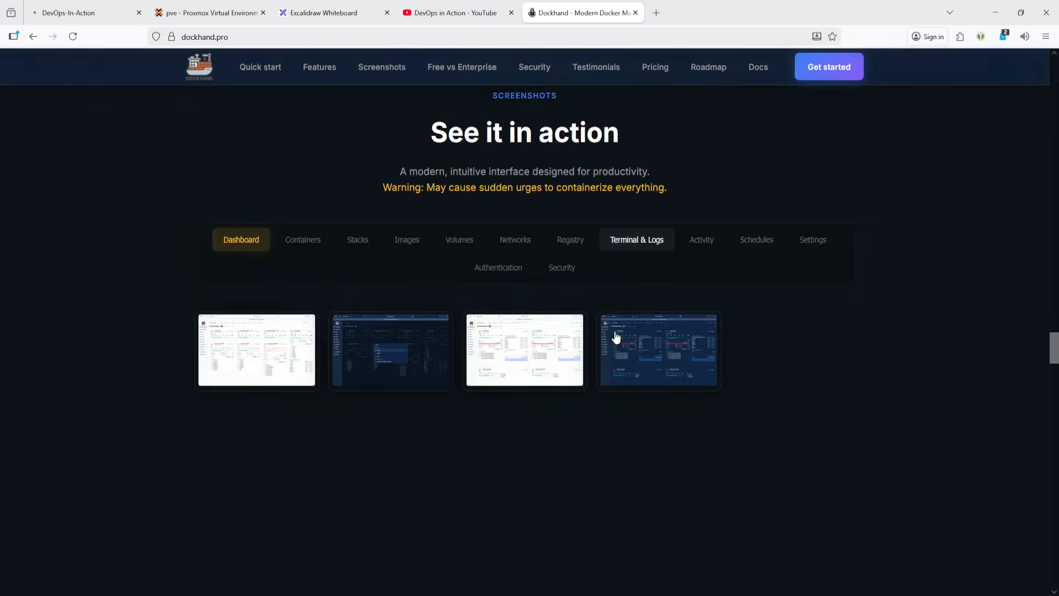
scroll(616, 336, down, 8)
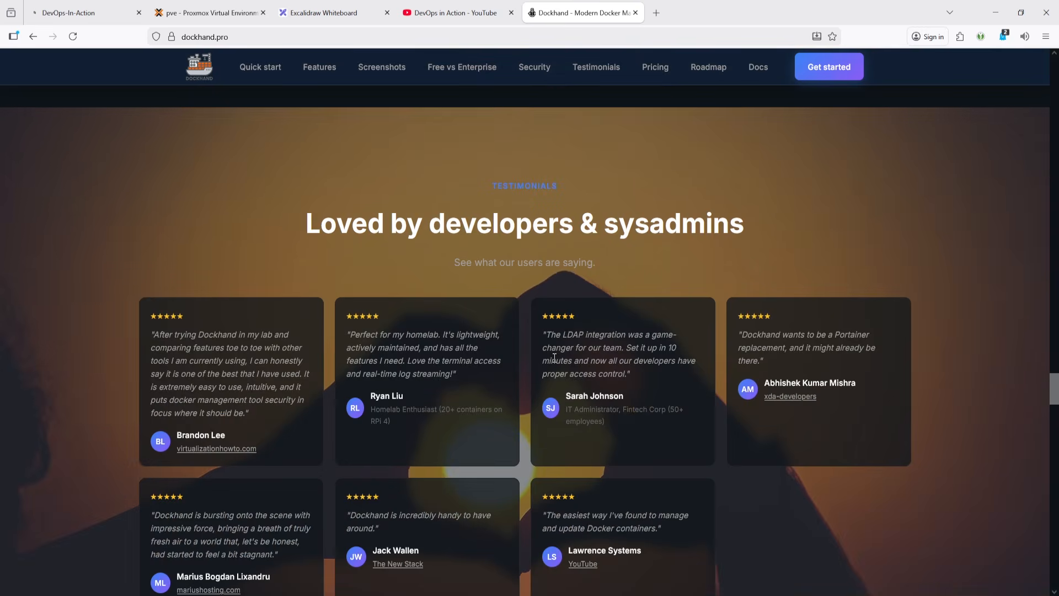
scroll(504, 307, down, 10)
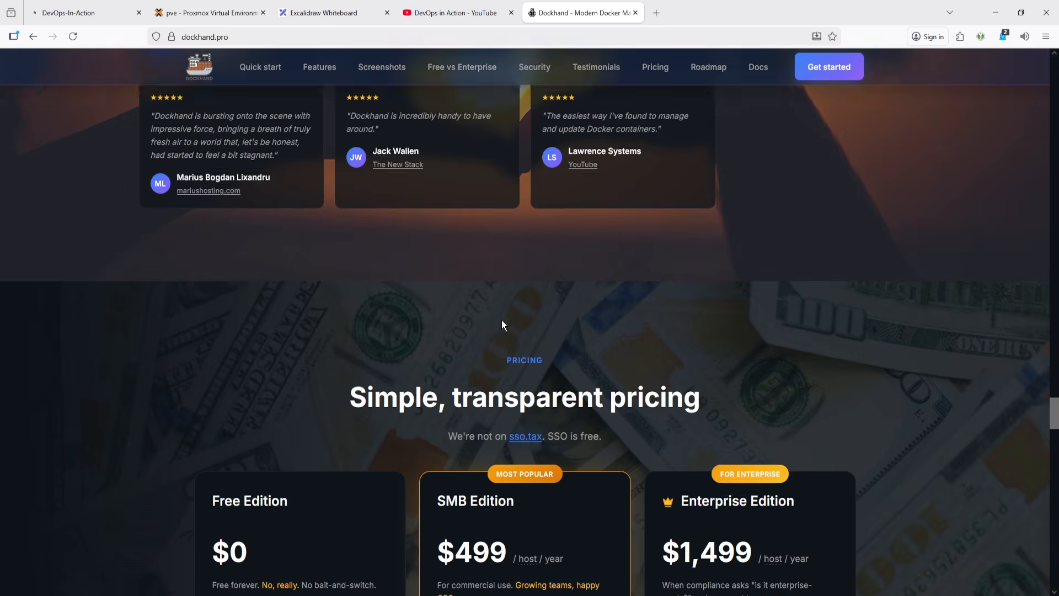
scroll(447, 279, down, 4)
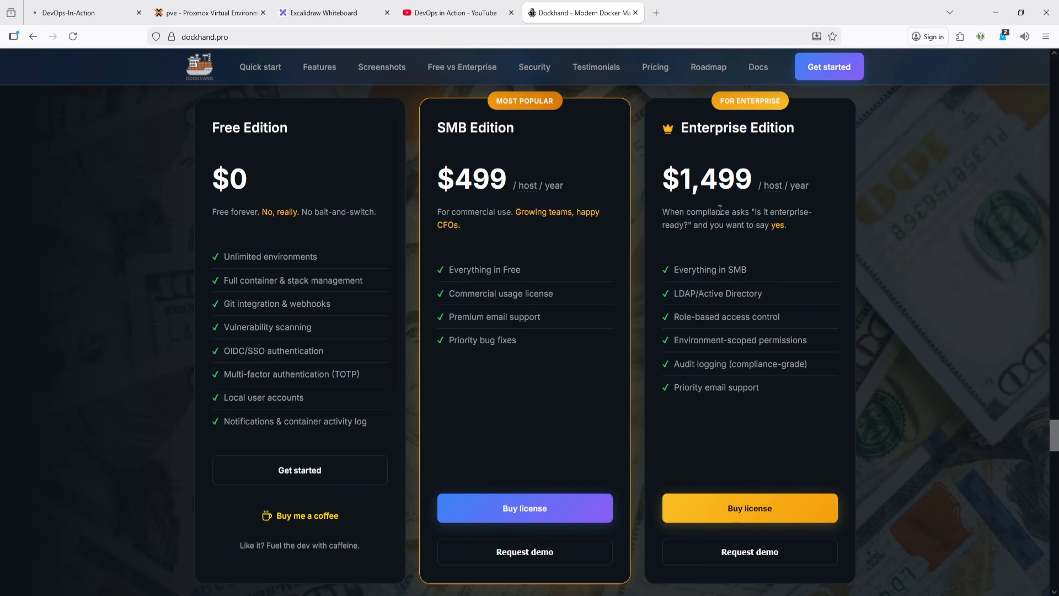
scroll(412, 319, down, 10)
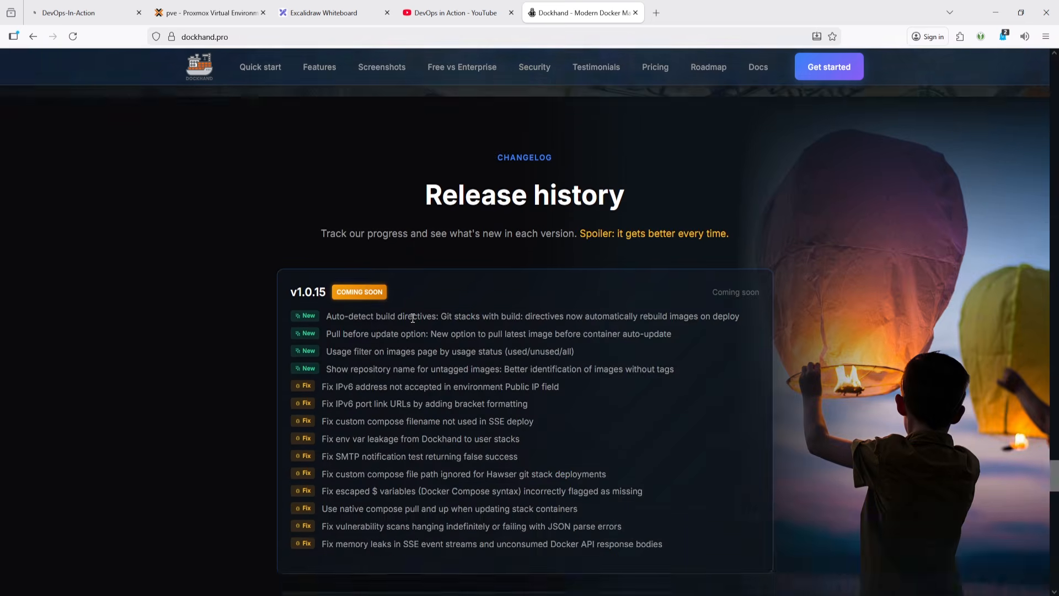
scroll(484, 266, down, 15)
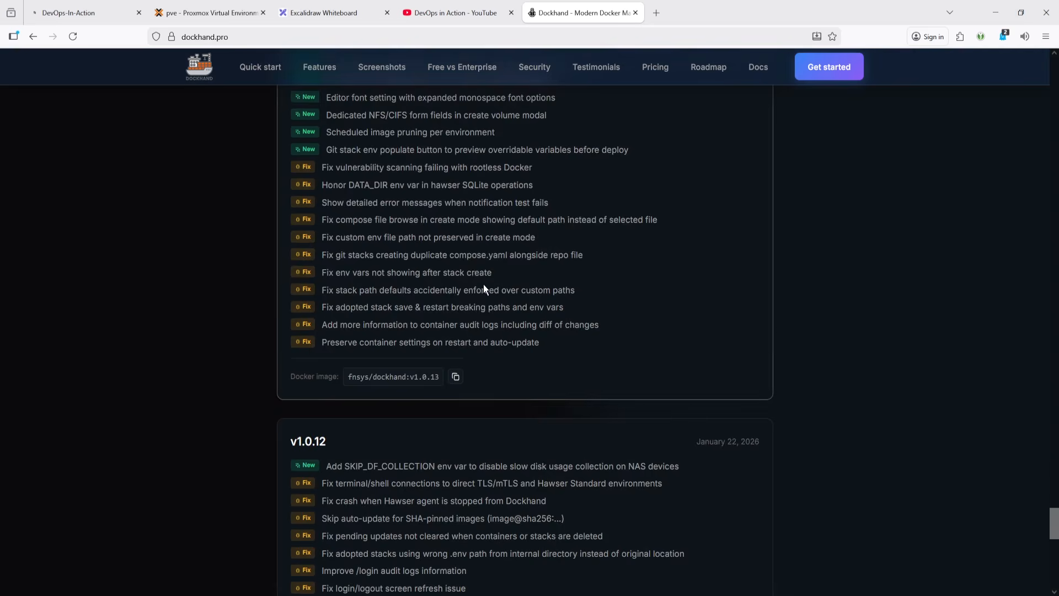
scroll(484, 283, down, 10)
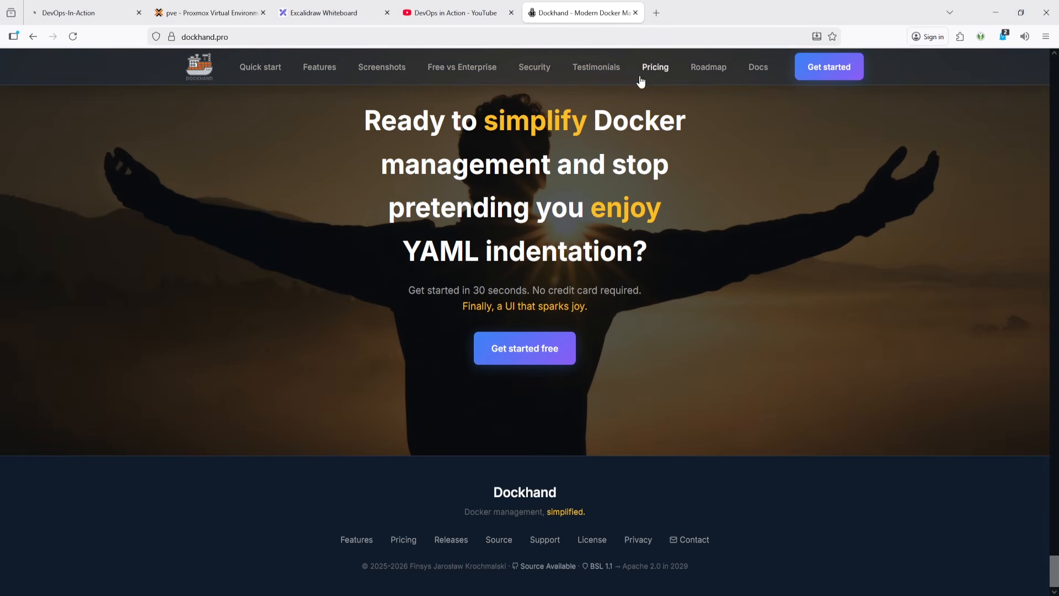
- Open the Roadmap and highlight the Group environments by labels item and its FREE badge
click(708, 68)
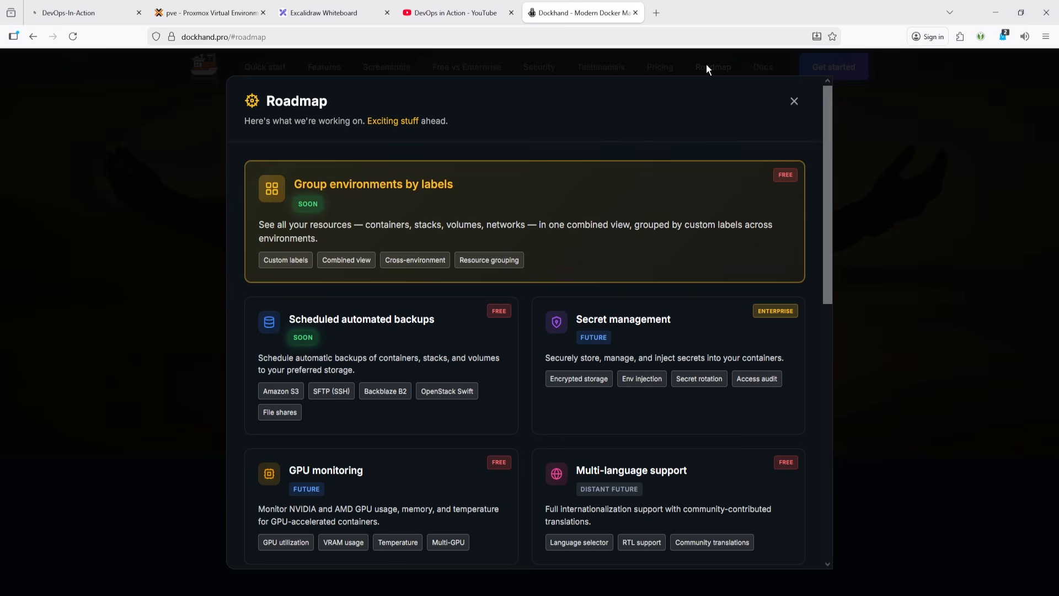
click(783, 102)
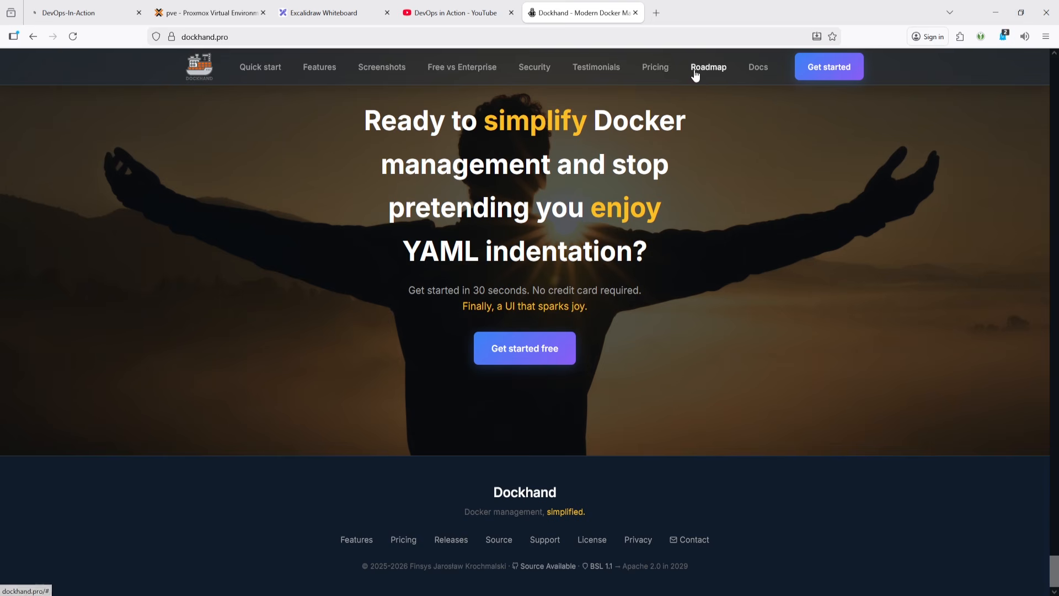
click(709, 68)
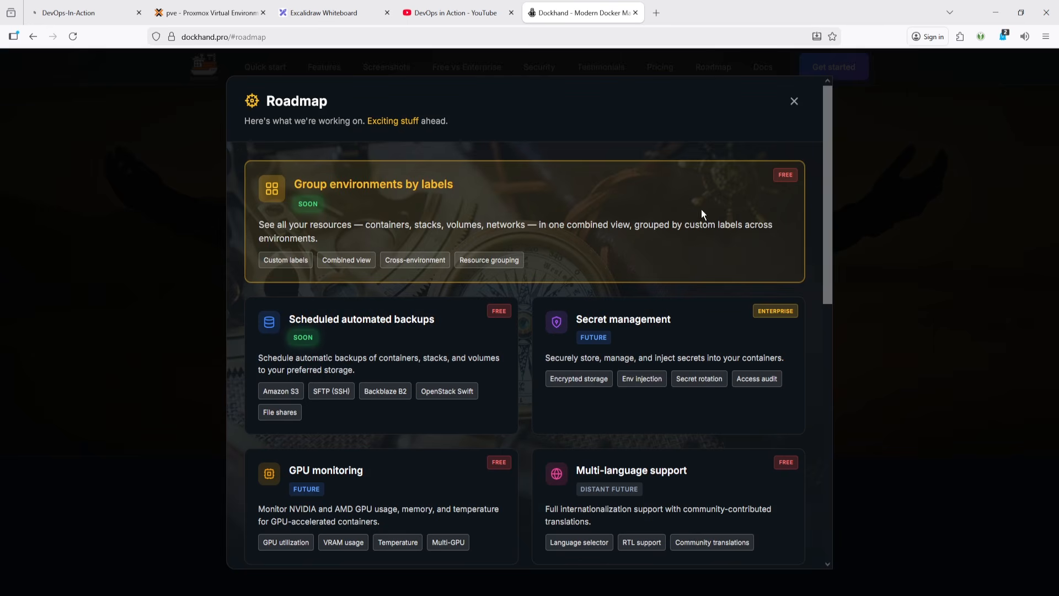
double_click(781, 175)
drag(452, 185, 288, 184)
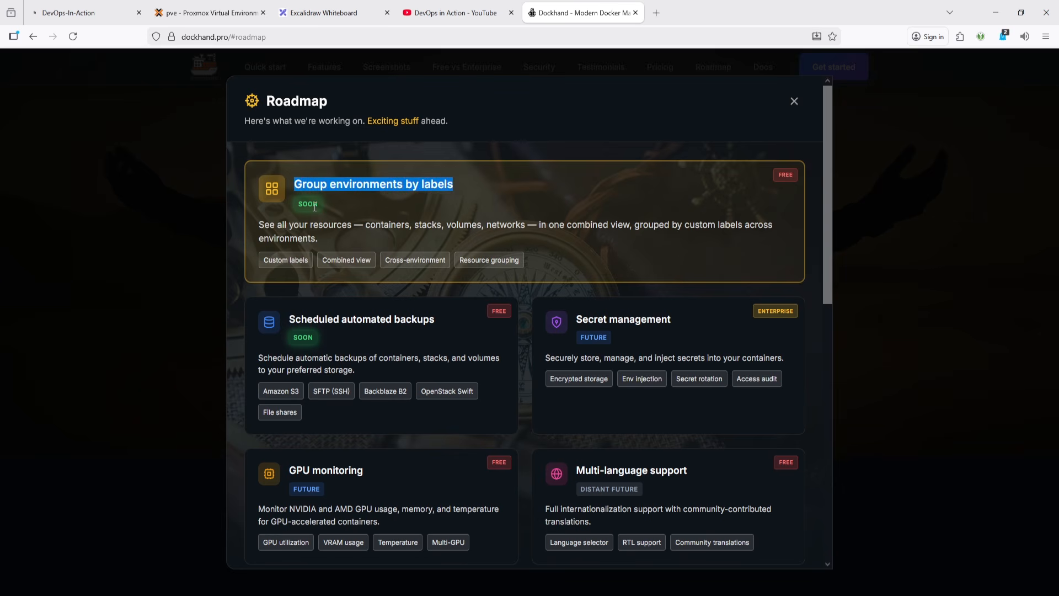
- Scroll through the Roadmap, highlighting the Scheduled automated backups and Compose templates library entries
scroll(375, 227, down, 2)
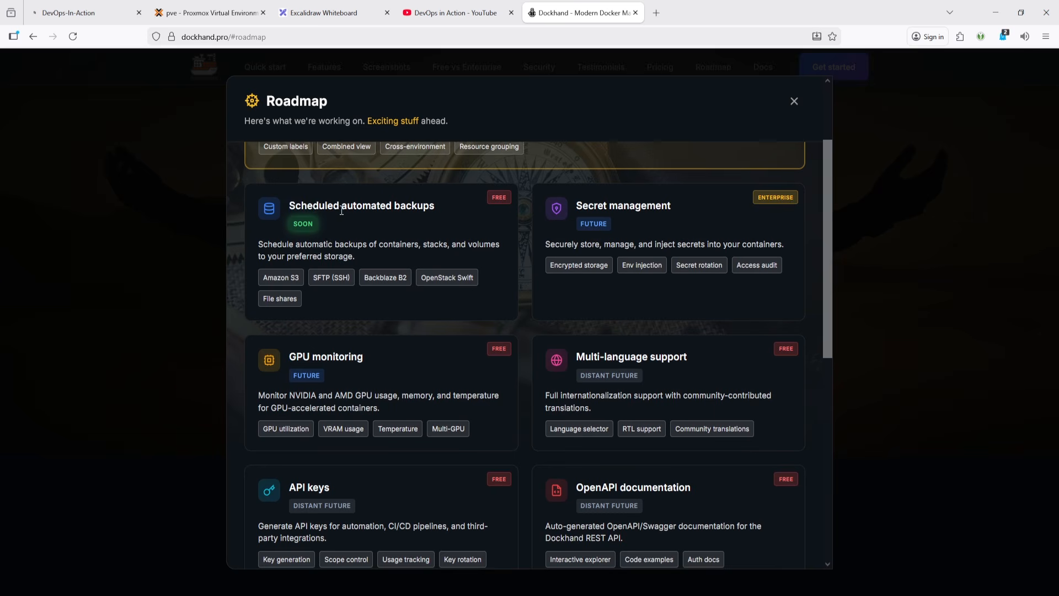
double_click(364, 205)
double_click(409, 205)
scroll(726, 373, down, 3)
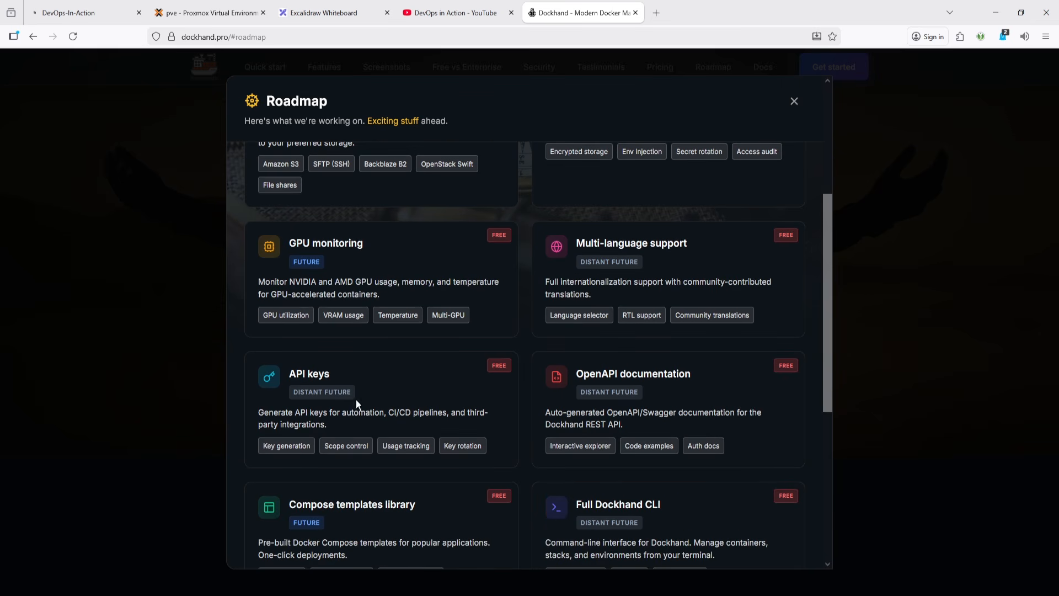
scroll(697, 310, down, 3)
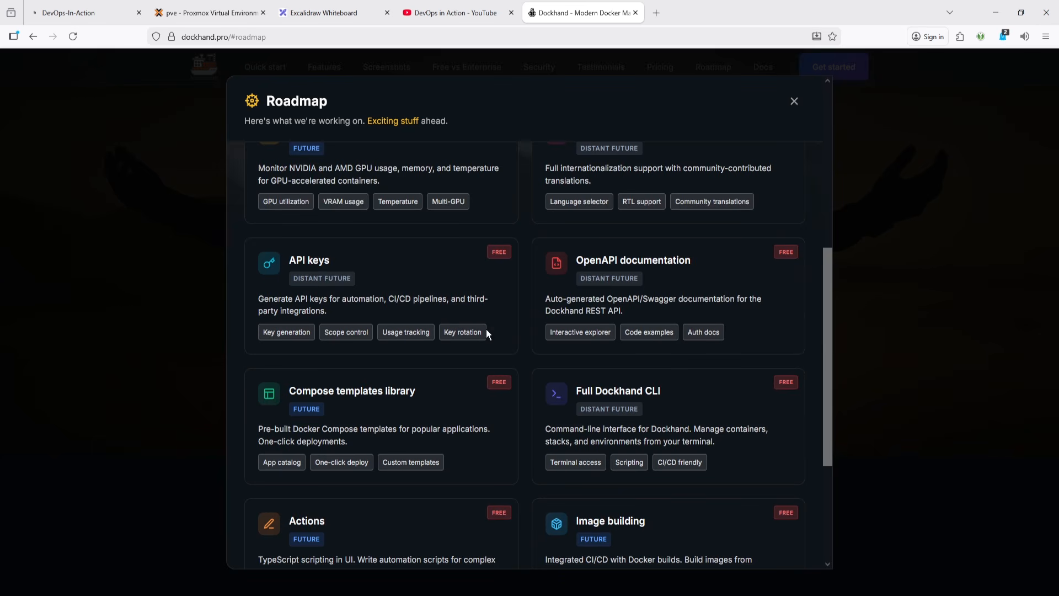
scroll(425, 354, down, 3)
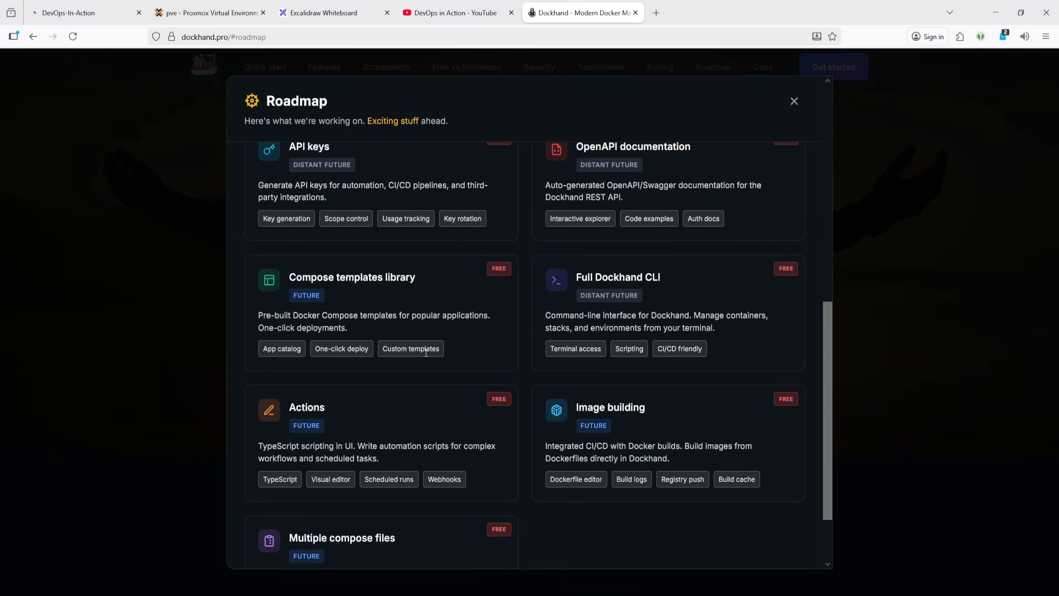
drag(422, 277, 296, 278)
double_click(310, 296)
double_click(780, 271)
scroll(326, 418, down, 3)
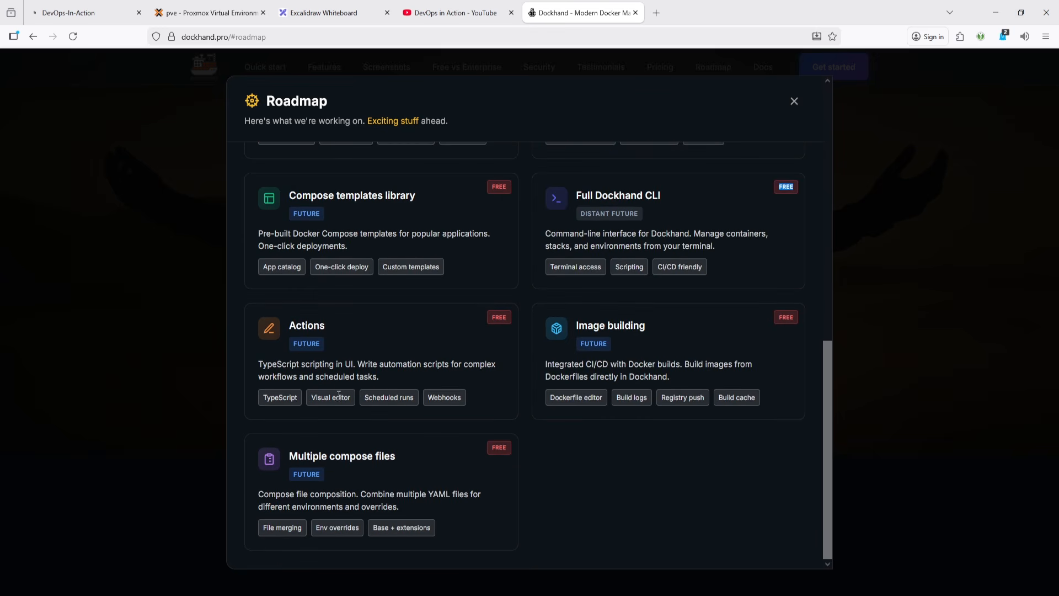
- Highlight the status and FREE tags of Actions, Image building and Multiple compose files, and close the Roadmap
double_click(294, 344)
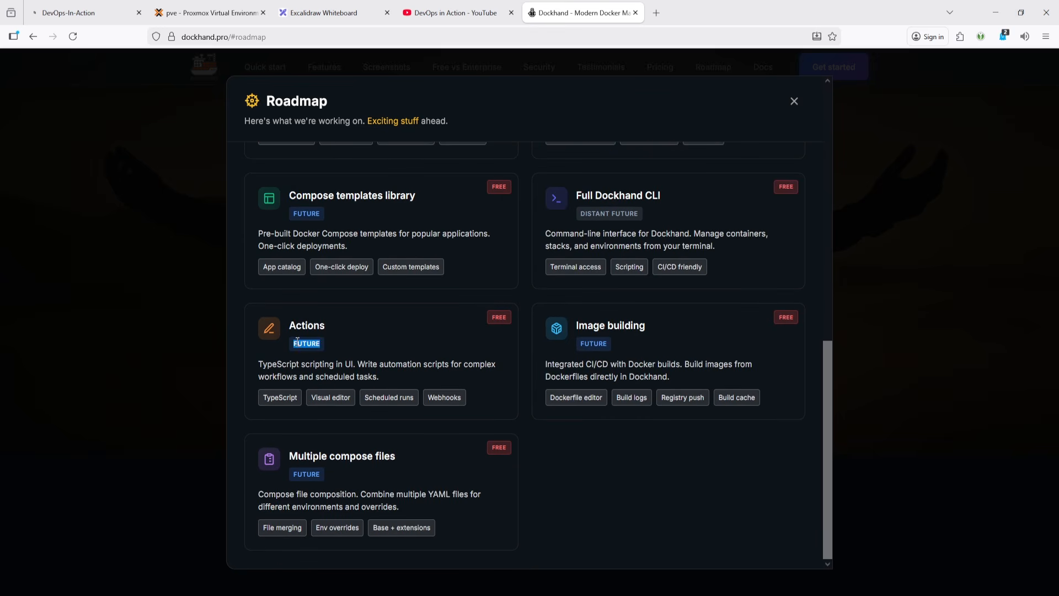
double_click(500, 318)
double_click(787, 317)
double_click(586, 344)
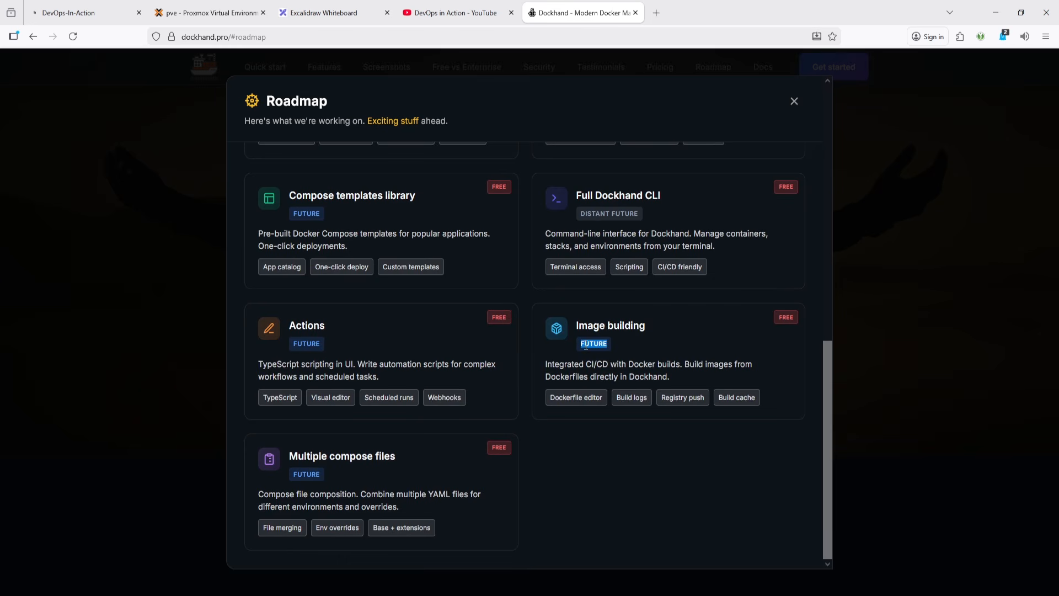
double_click(314, 476)
double_click(498, 447)
scroll(495, 486, up, 10)
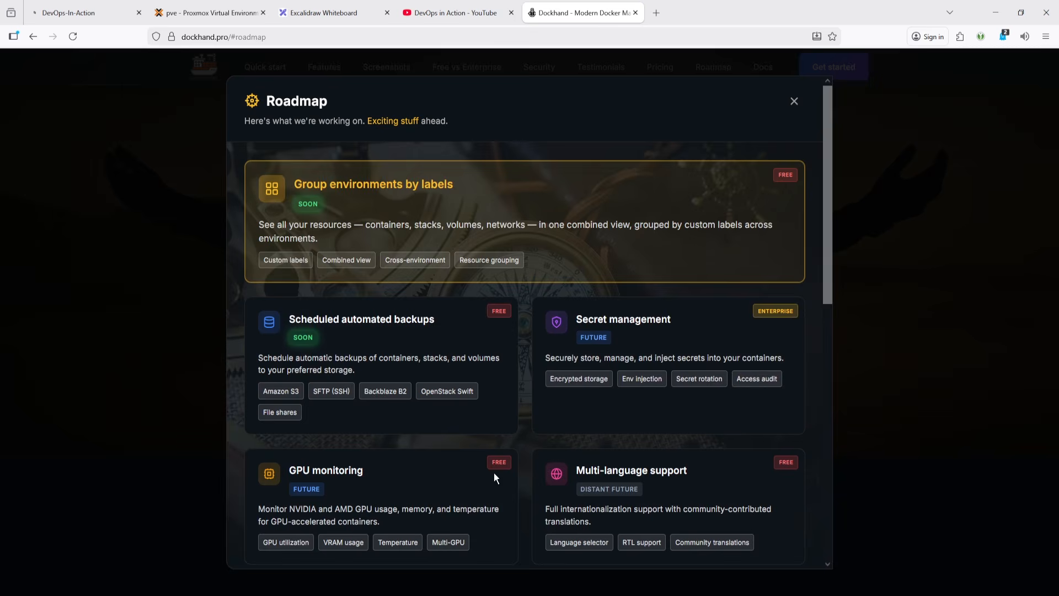
scroll(514, 473, down, 10)
scroll(538, 472, up, 10)
click(795, 102)
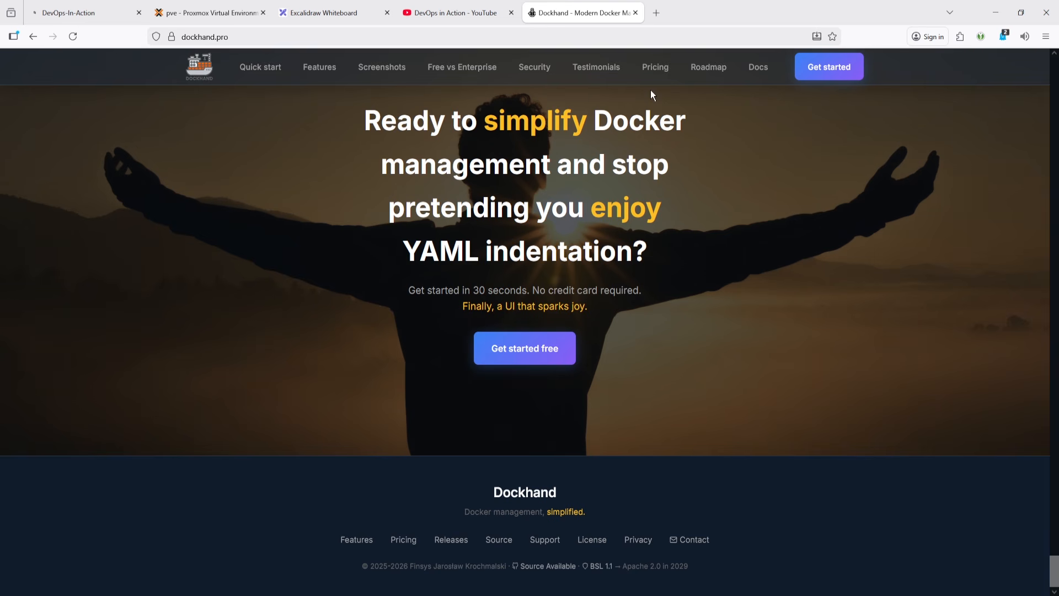
- Open the Docs manual in a new tab and return to the Docker Compose quick start example
middle_click(753, 72)
click(685, 13)
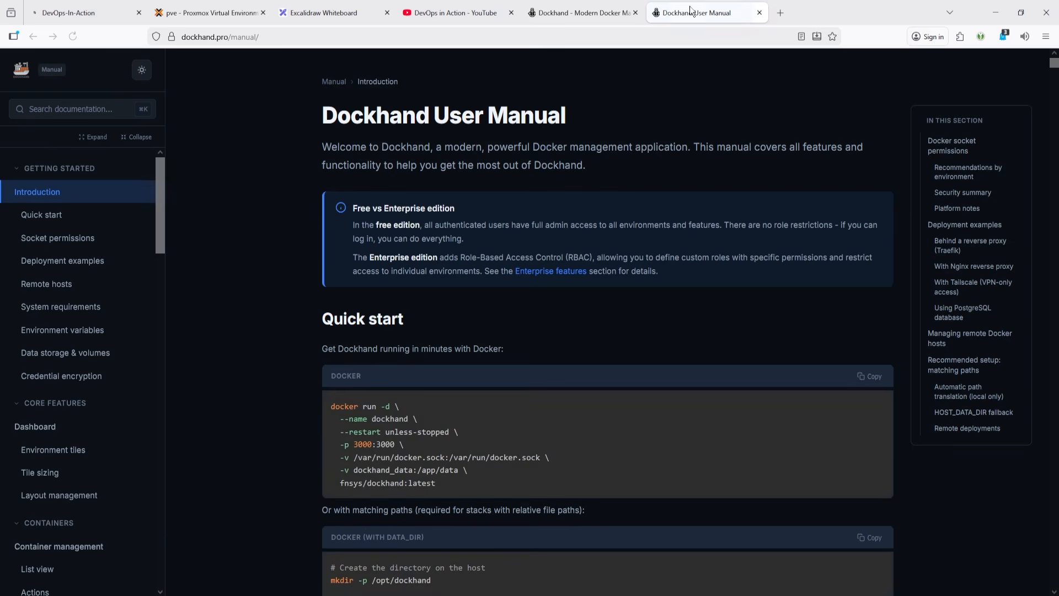
click(616, 11)
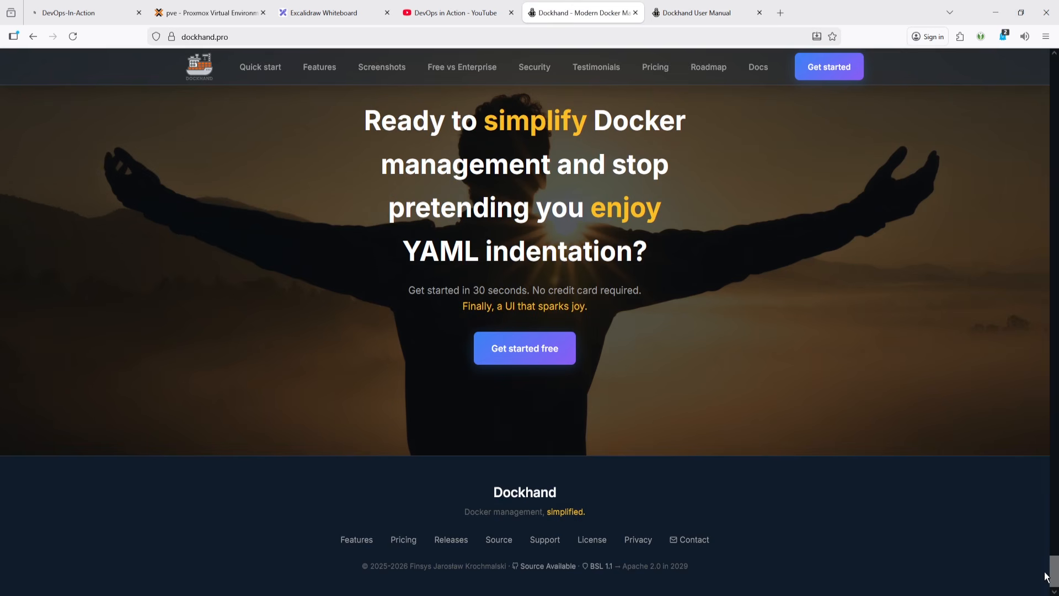
drag(1054, 571, 1050, 118)
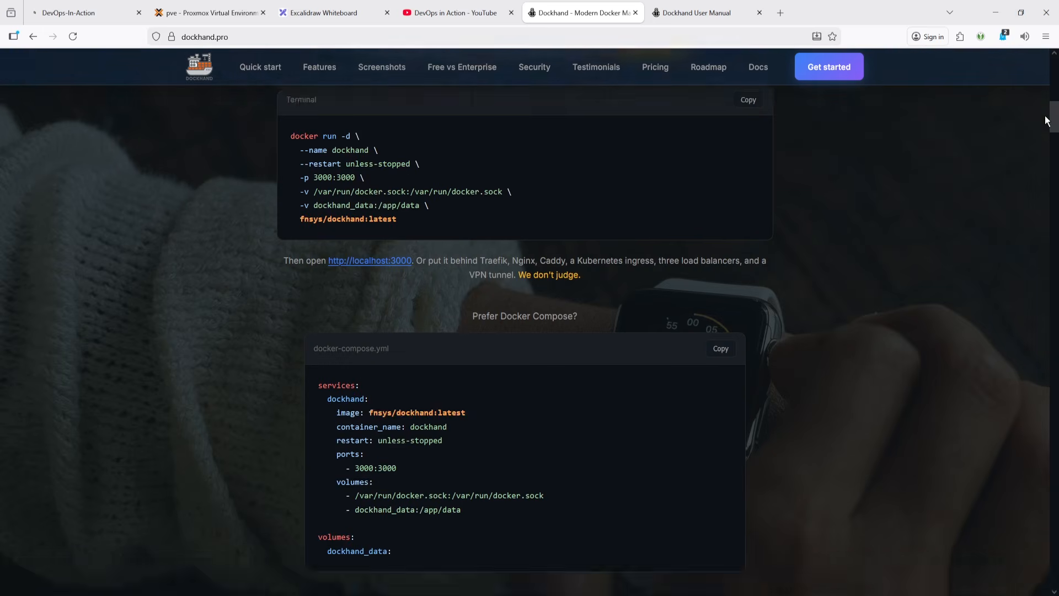
scroll(514, 387, up, 3)
scroll(387, 394, down, 6)
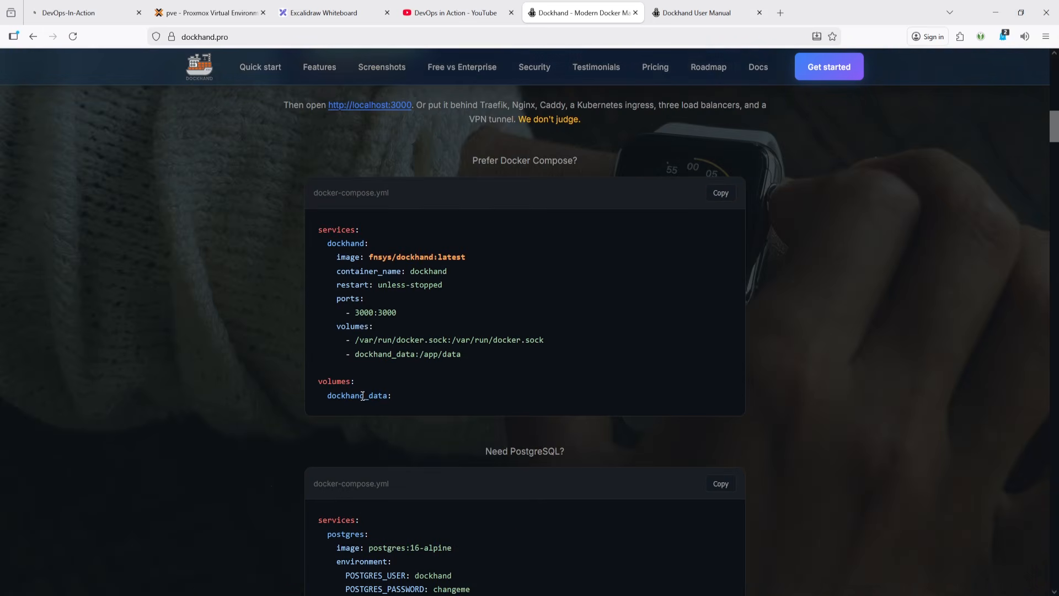
- Switch to the Dockhand User Manual and view its Quick start and Docker socket permissions sections
click(687, 15)
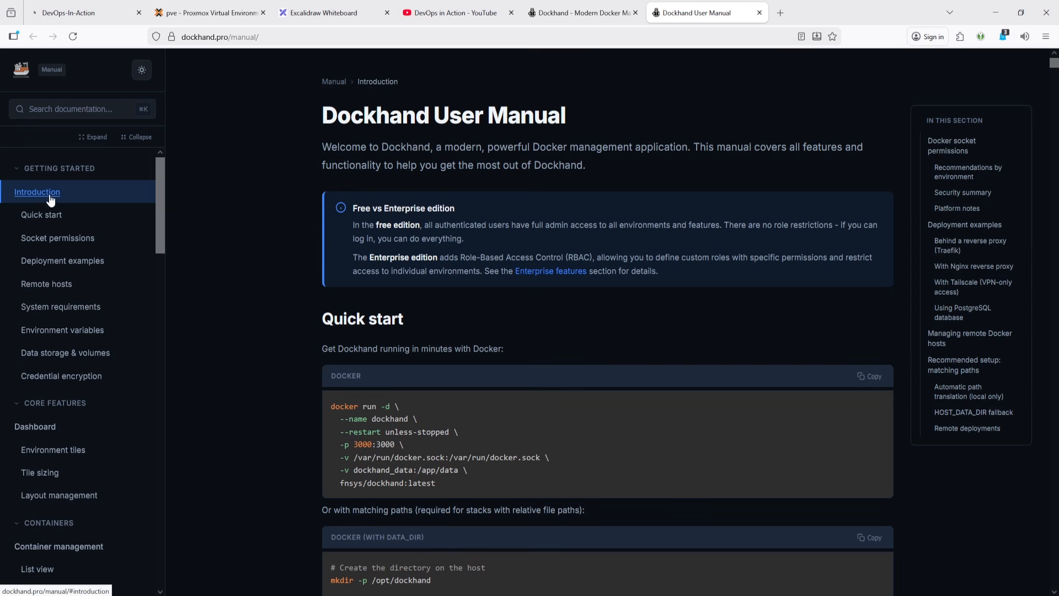
click(44, 219)
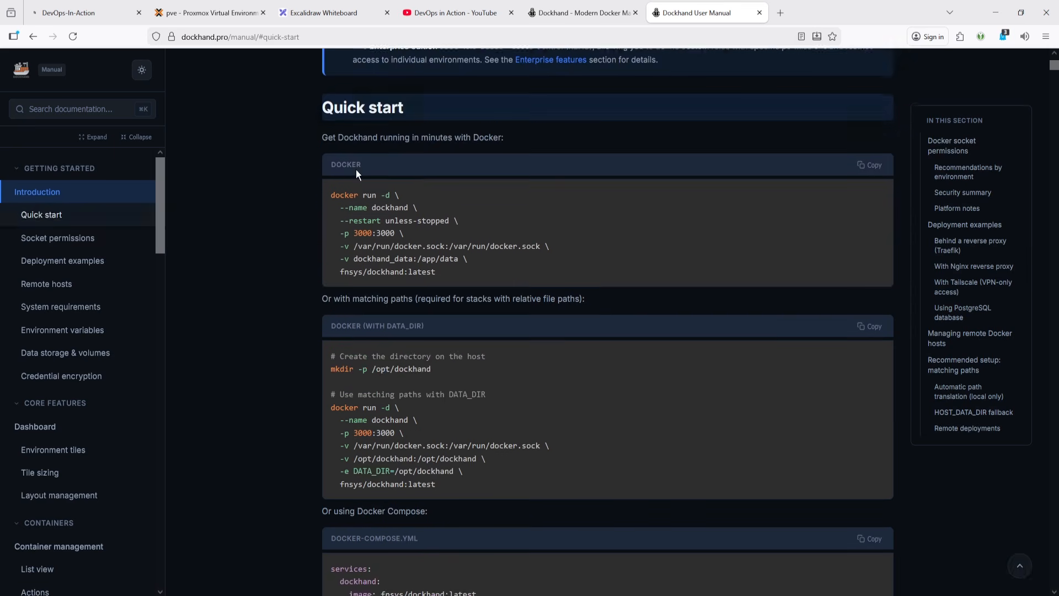
scroll(397, 345, down, 2)
scroll(397, 345, down, 10)
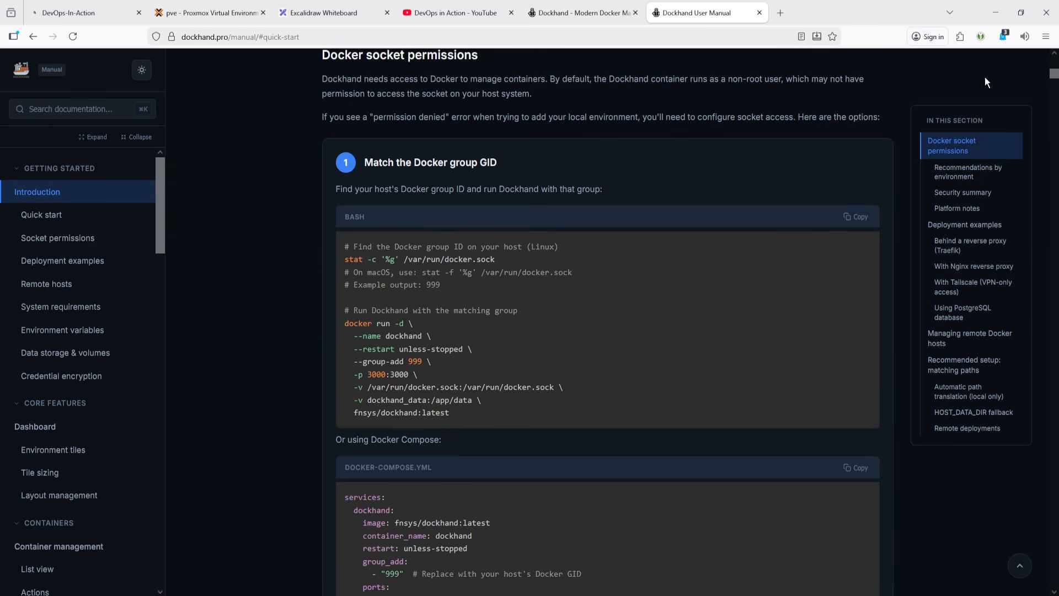
drag(1050, 82, 1055, 32)
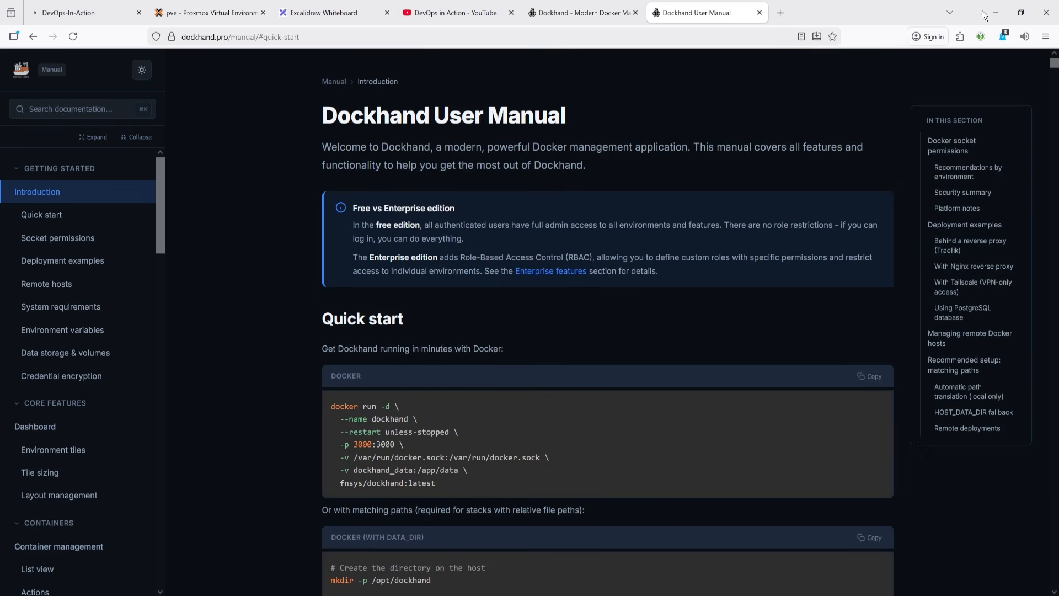
- Switch to the Bitvise SSH Client window
click(585, 12)
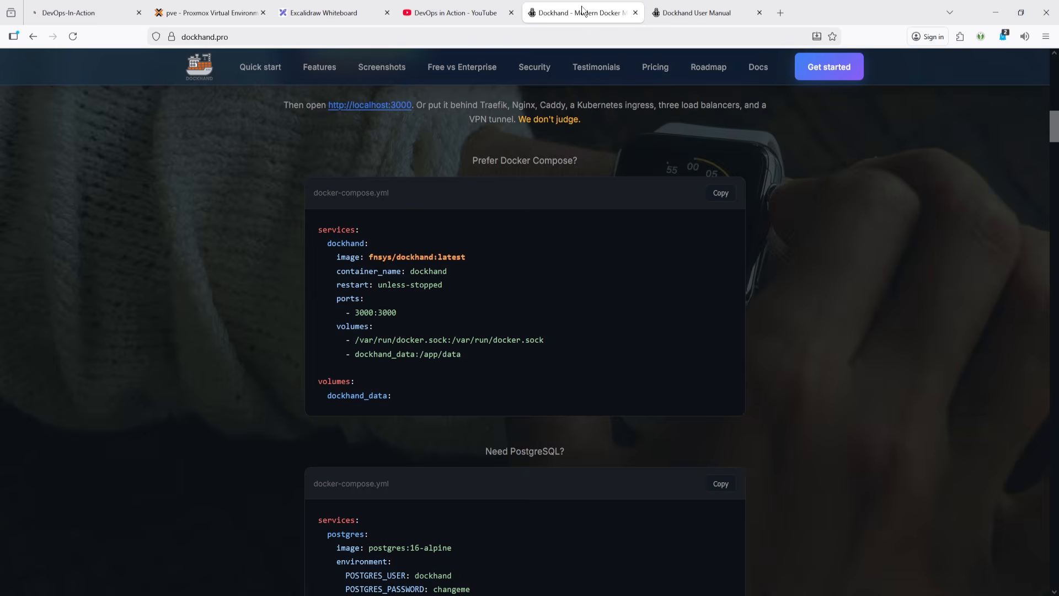
click(697, 12)
key(alt+Tab)
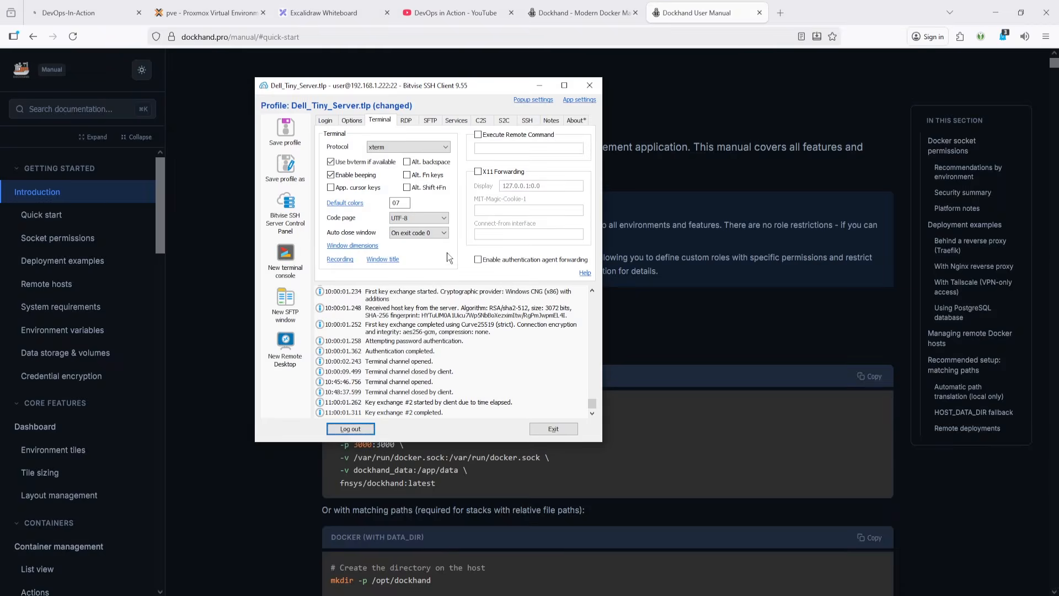
- Open a new terminal console and change into the /srv/projects/dockhand directory
click(284, 253)
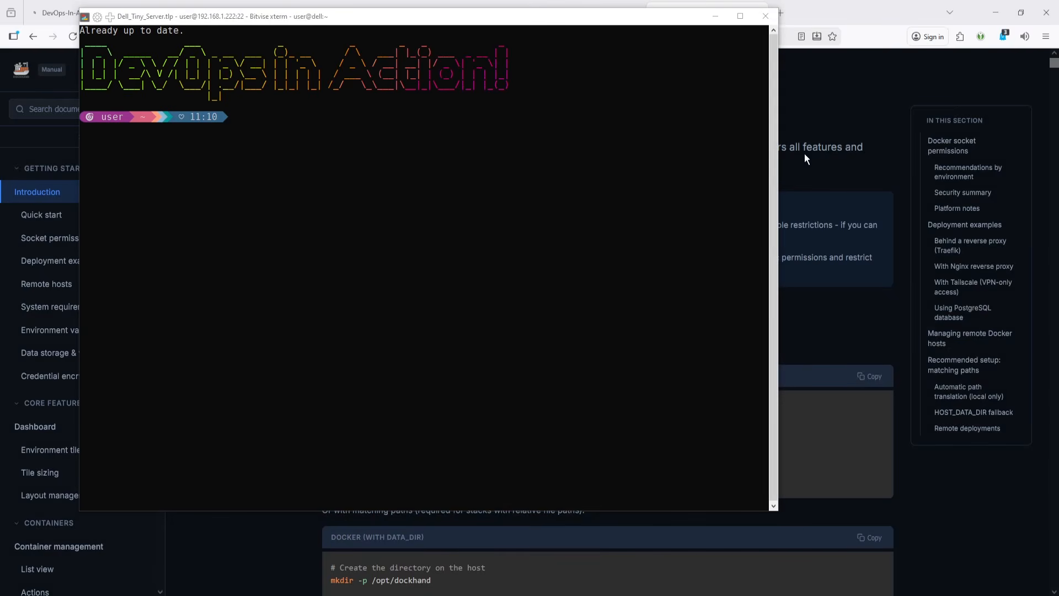
right_click(508, 177)
key(Return)
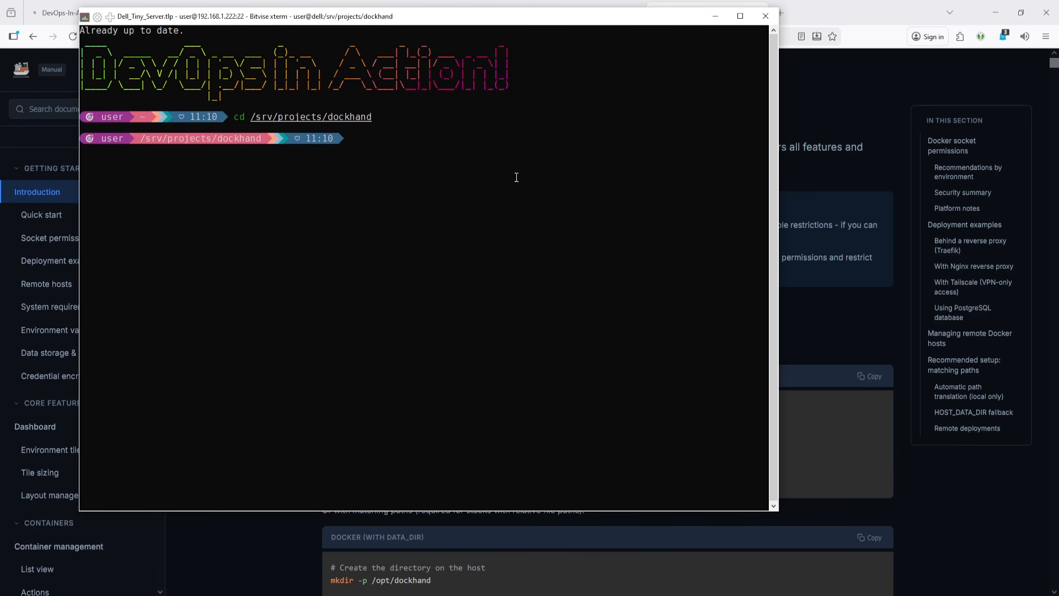
- Display the contents of compose.yaml using tab completion
text(cat)
key(Tab)
text(ca)
key(Tab)
key(Return)
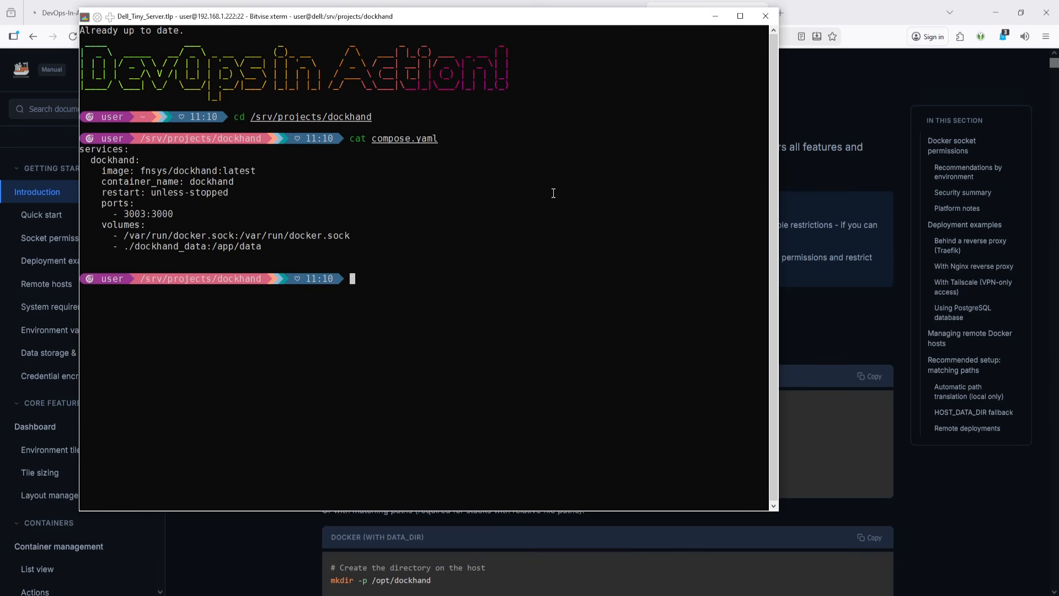
- In the manual, highlight the DATA_DIR run options and the named volumes block of the Compose example
click(862, 101)
scroll(449, 423, down, 1)
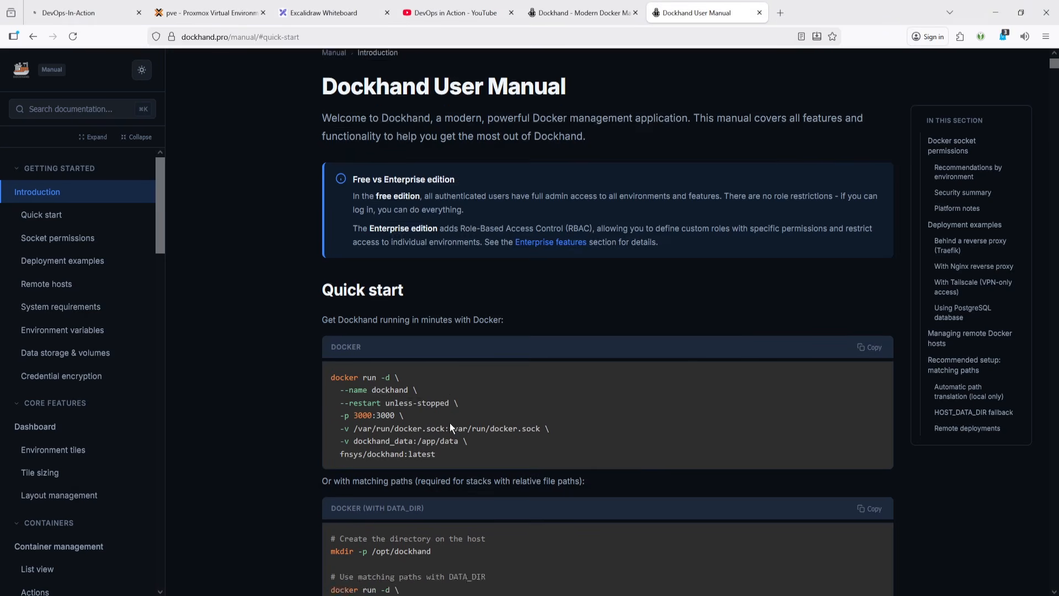
scroll(451, 424, down, 5)
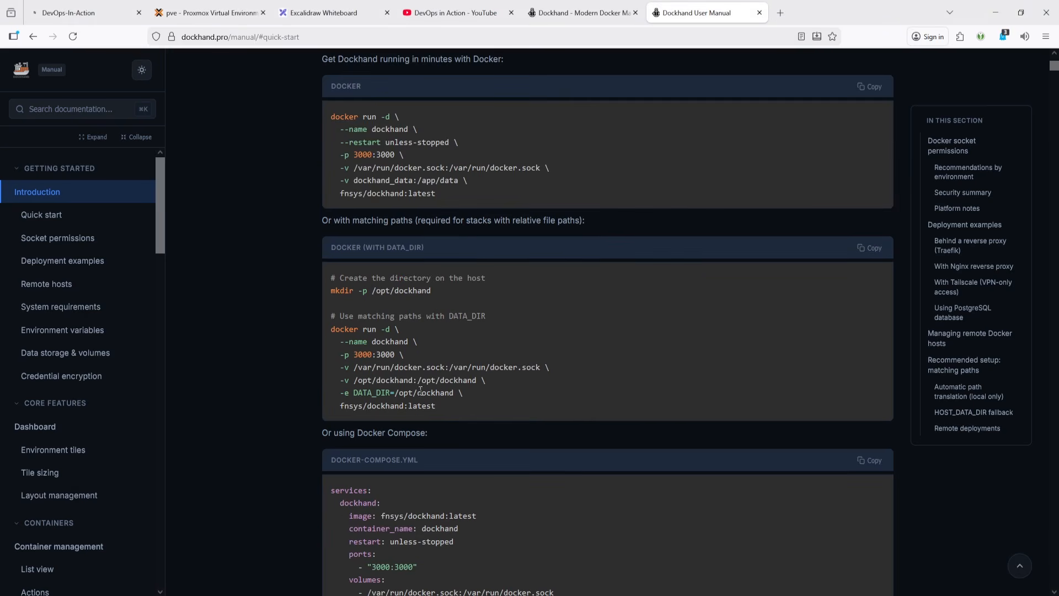
drag(437, 407, 332, 339)
scroll(420, 408, down, 1)
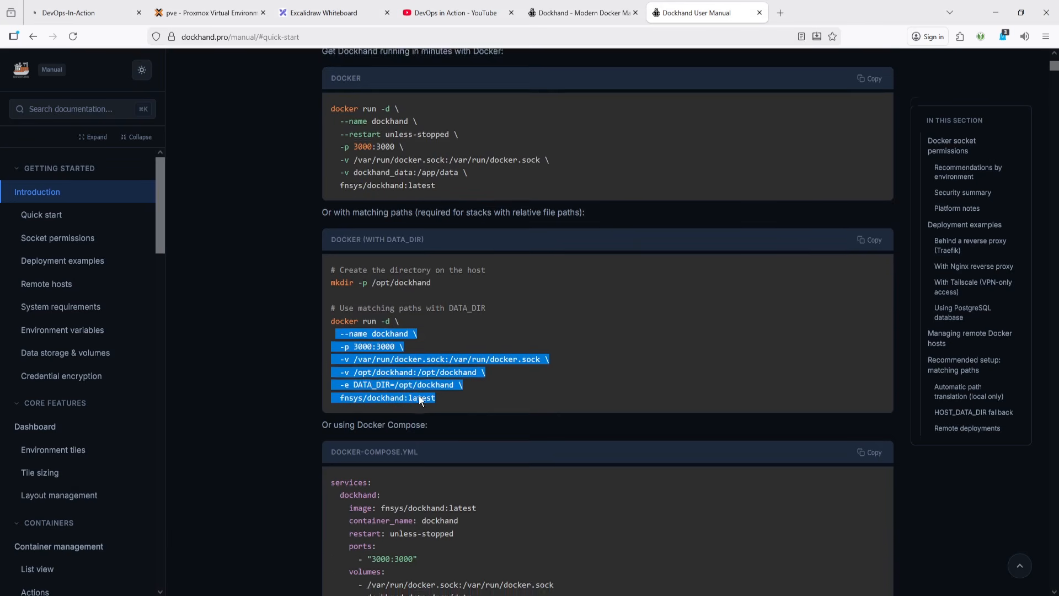
scroll(417, 409, down, 3)
drag(409, 449, 333, 440)
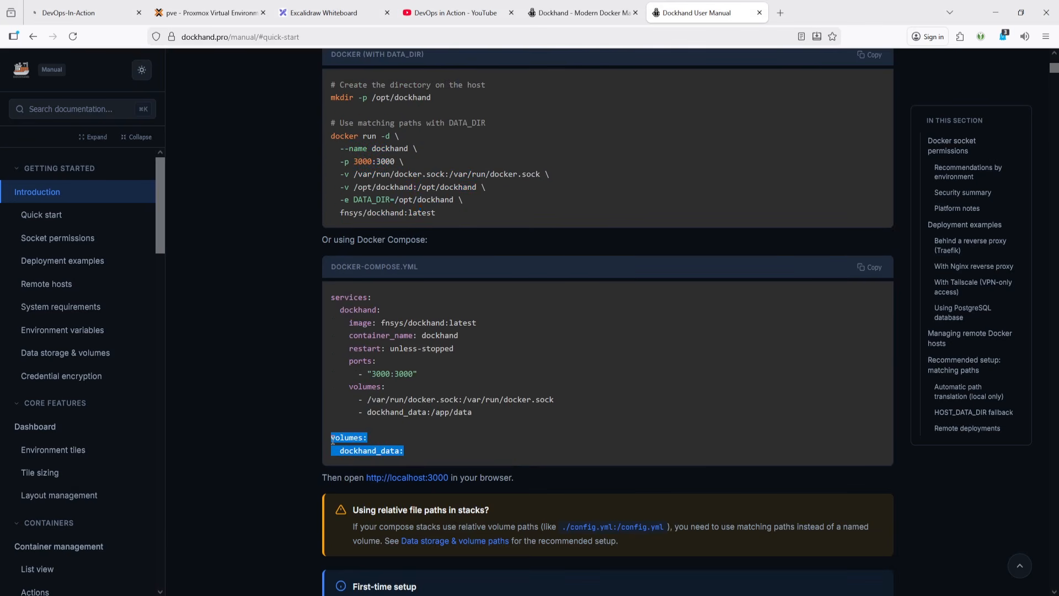
- Highlight the relative ./dockhand_data volume path in the server's compose file
key(alt+Tab)
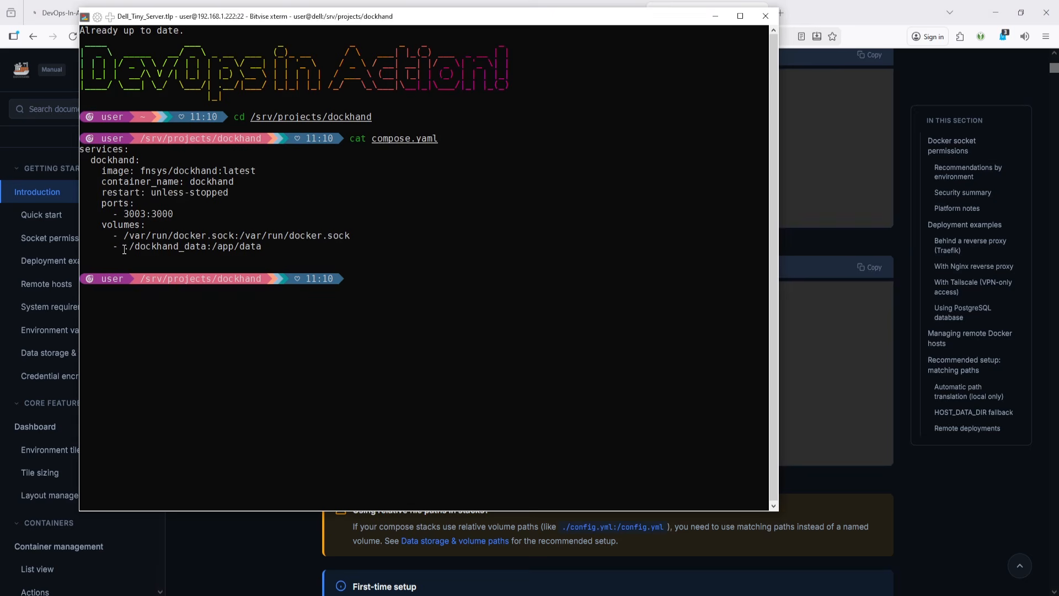
drag(124, 246, 206, 248)
drag(126, 248, 208, 247)
click(390, 291)
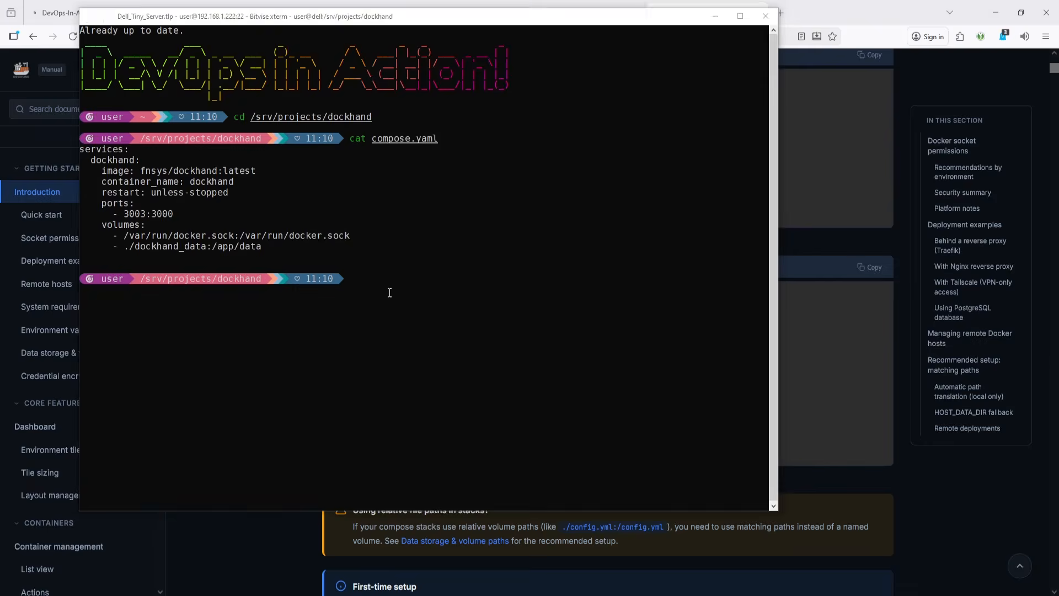
- Switch to the YouTube channel tab and browse its Playlists
key(alt+Tab)
key(alt+Tab)
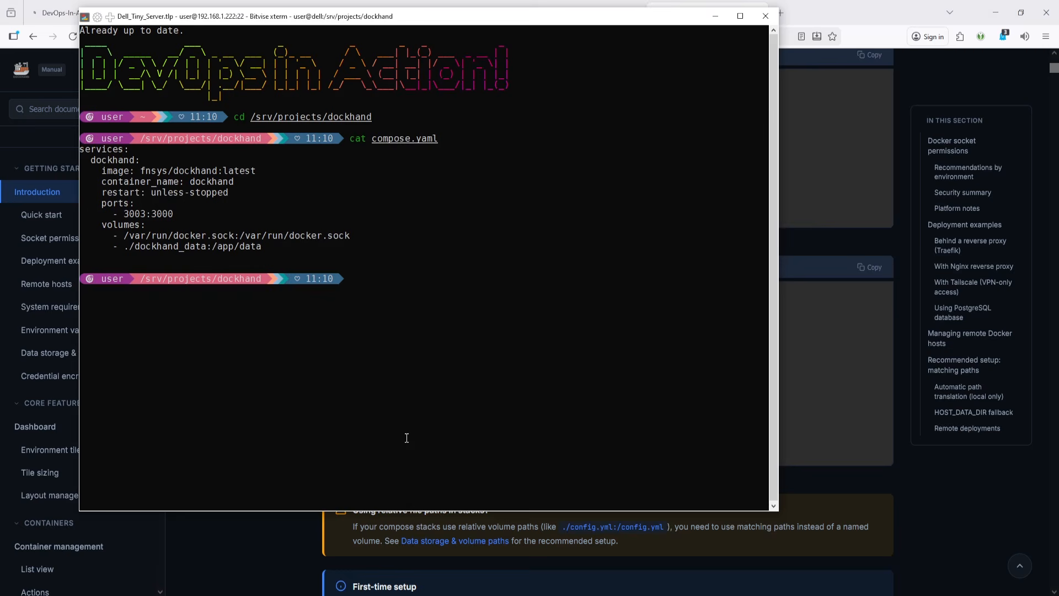
key(alt+Tab)
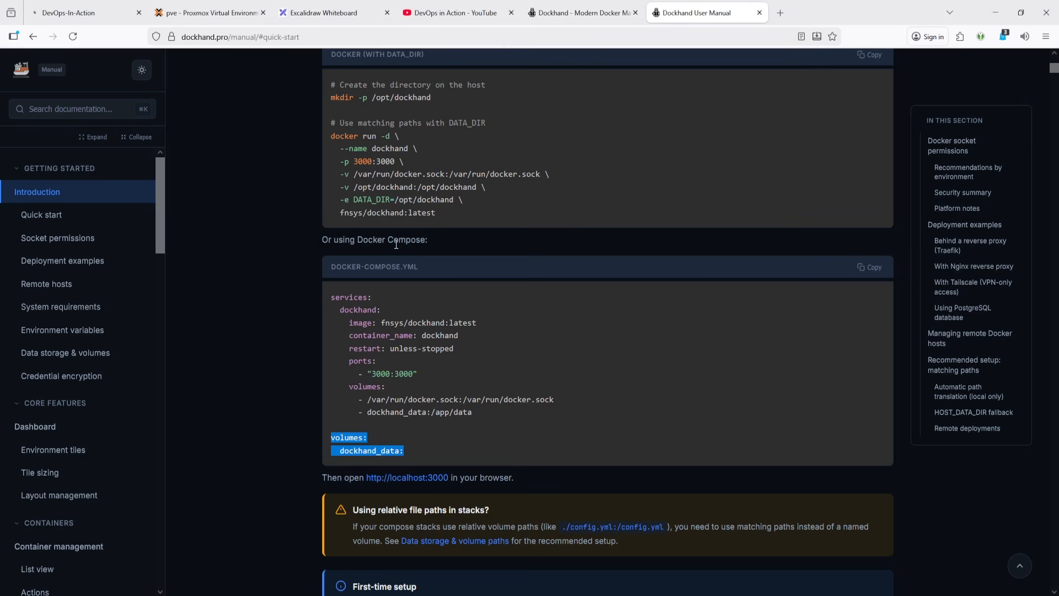
click(474, 12)
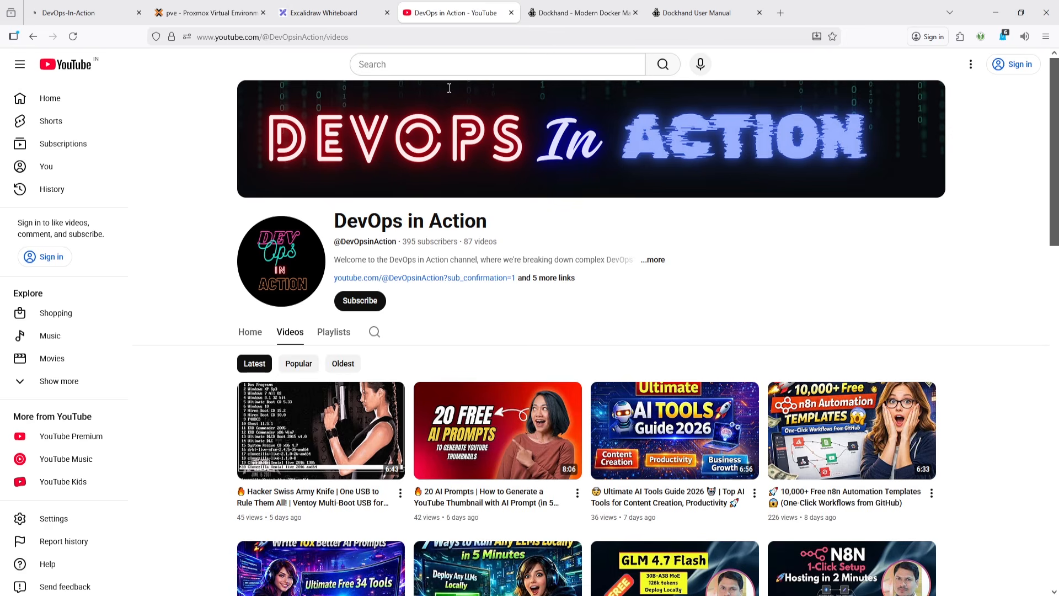
click(334, 332)
scroll(558, 262, down, 1)
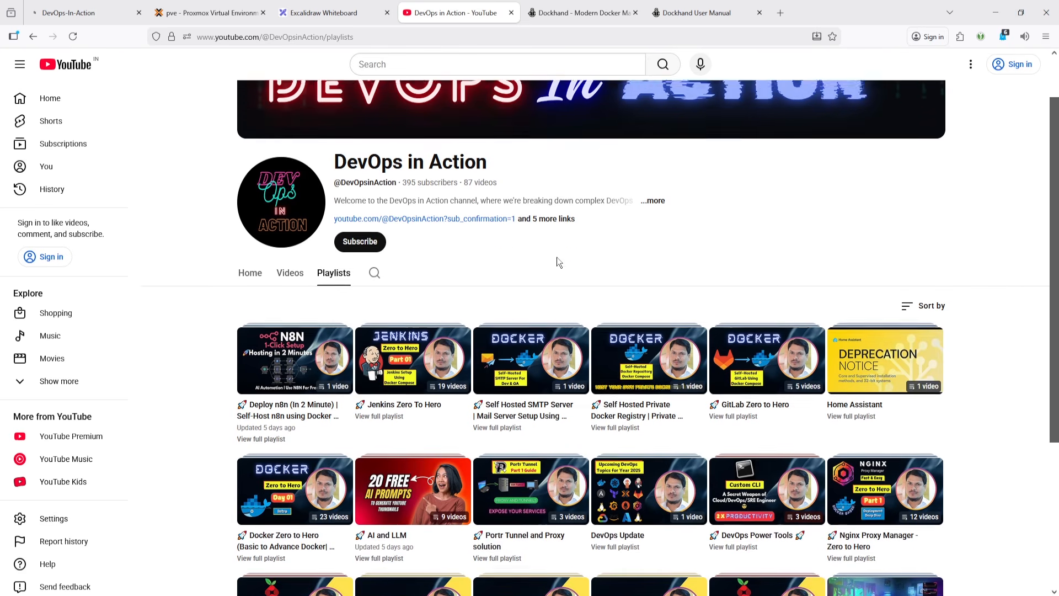
scroll(558, 263, down, 1)
scroll(637, 206, down, 2)
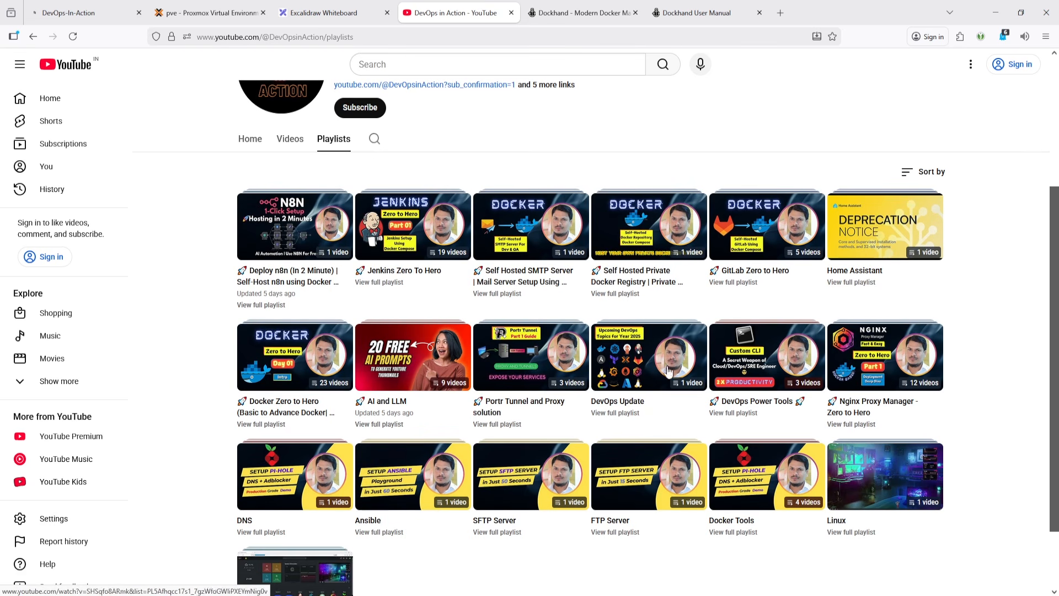
scroll(552, 166, up, 2)
- Compare the manual's Compose volume entries and named volumes block with the server's compose file
click(600, 12)
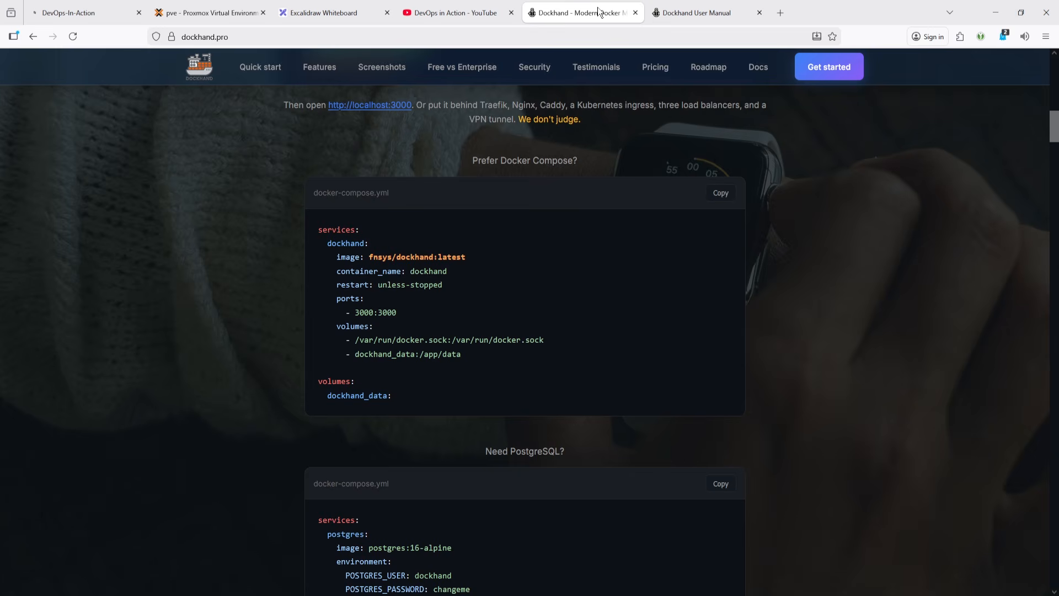
click(690, 14)
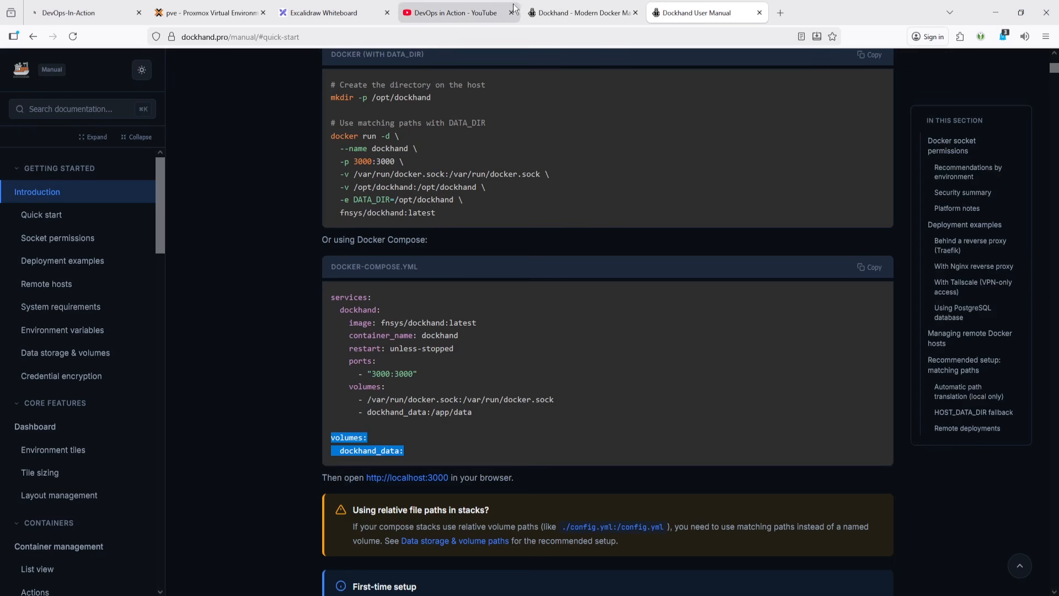
key(alt+Tab)
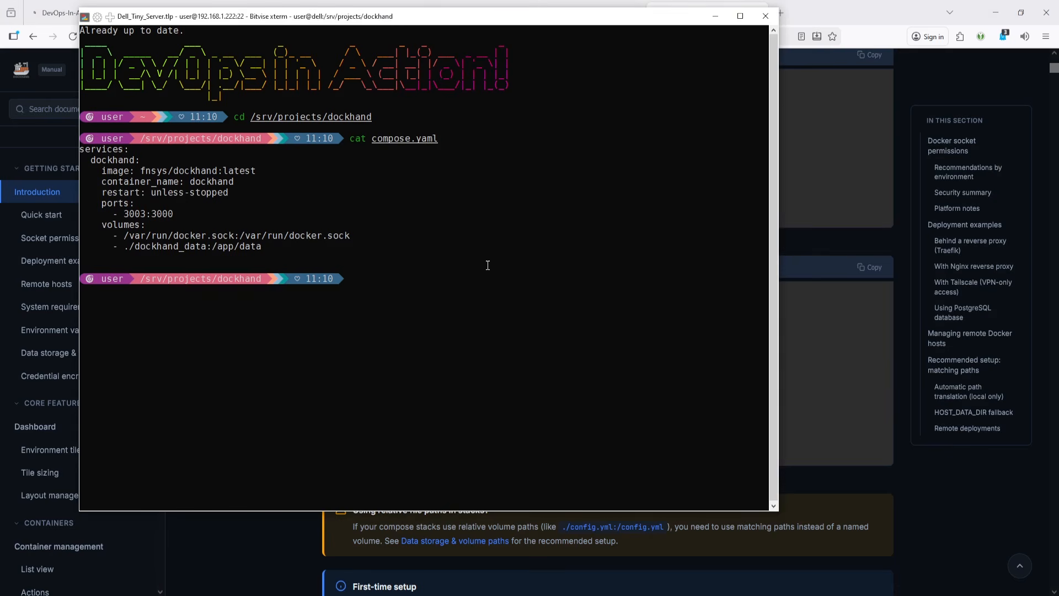
click(820, 203)
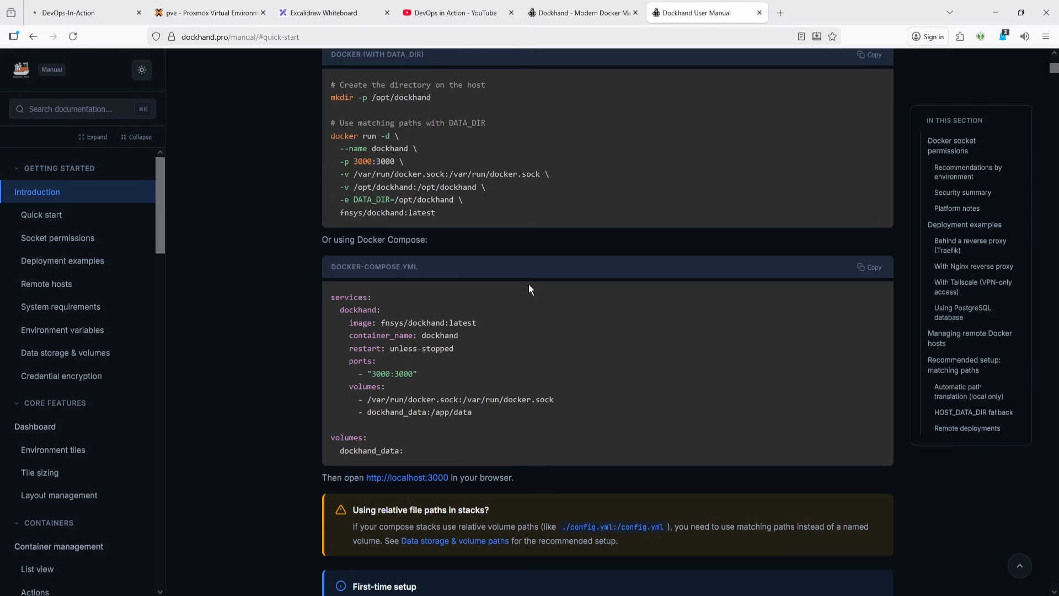
key(alt+Tab)
key(alt+Tab)
drag(488, 416, 331, 398)
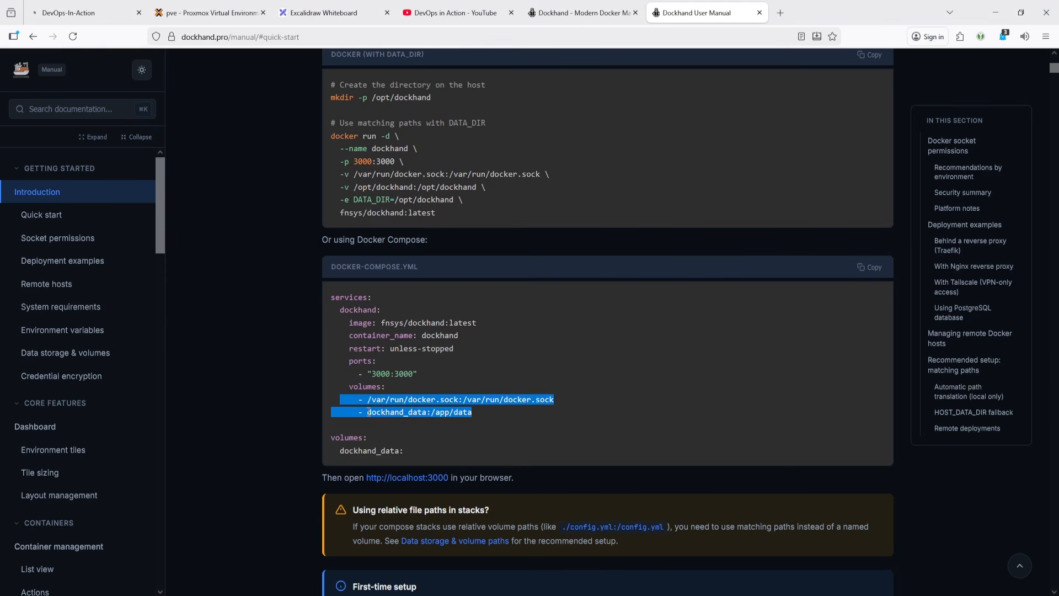
click(371, 415)
key(alt+Tab)
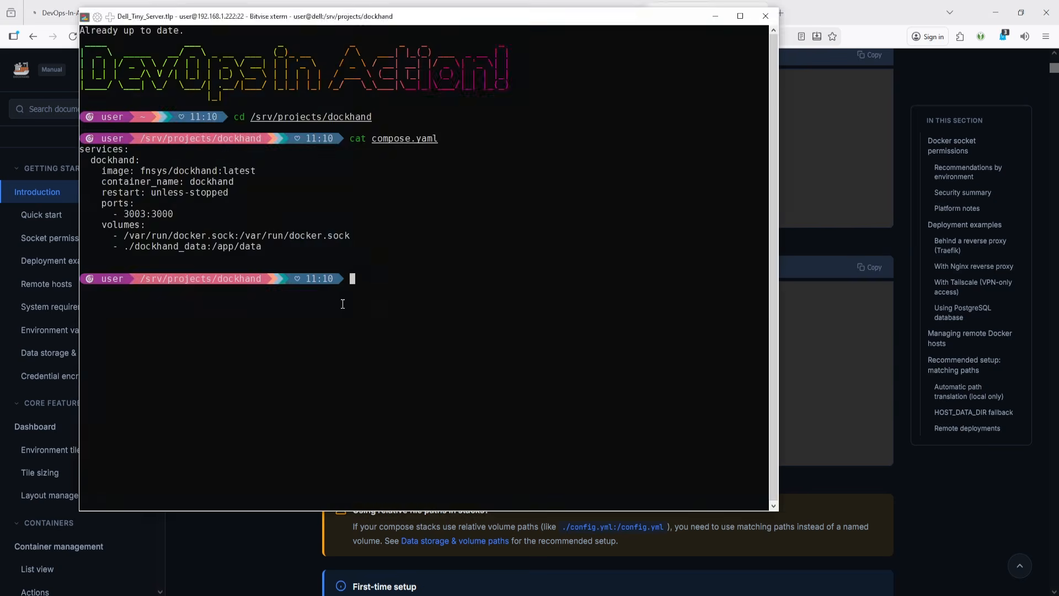
key(alt+Tab)
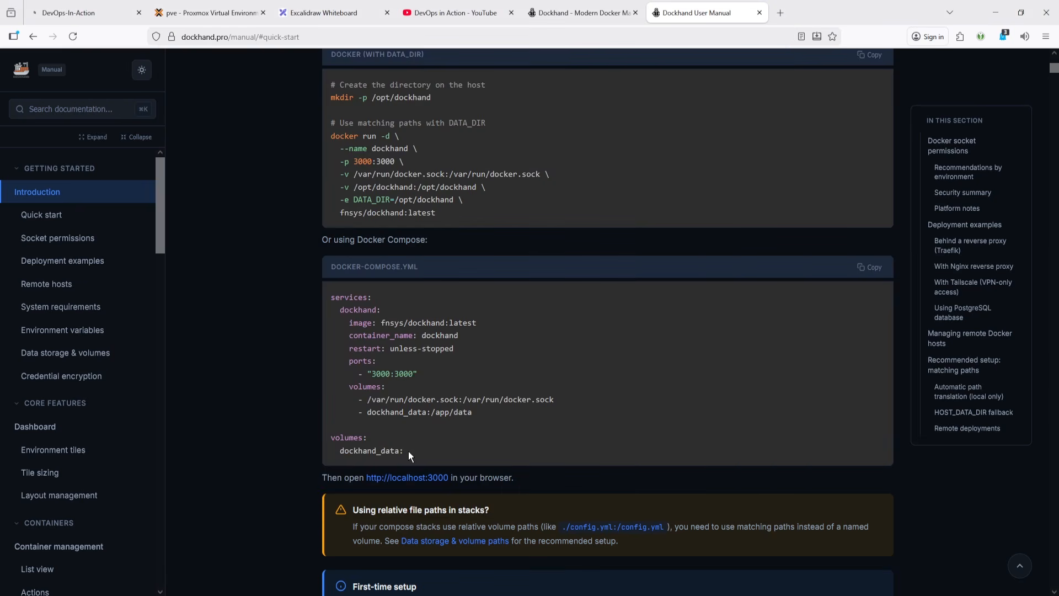
drag(409, 451, 314, 440)
- Start the Dockhand stack in the terminal with the dup shortcut command
key(alt+Tab)
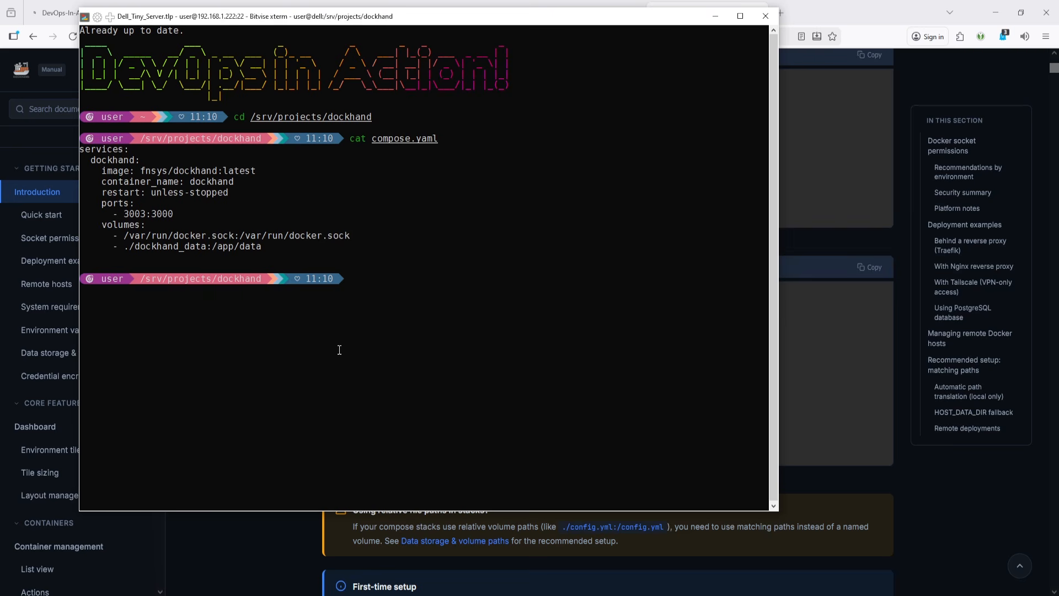
text(dup)
key(Return)
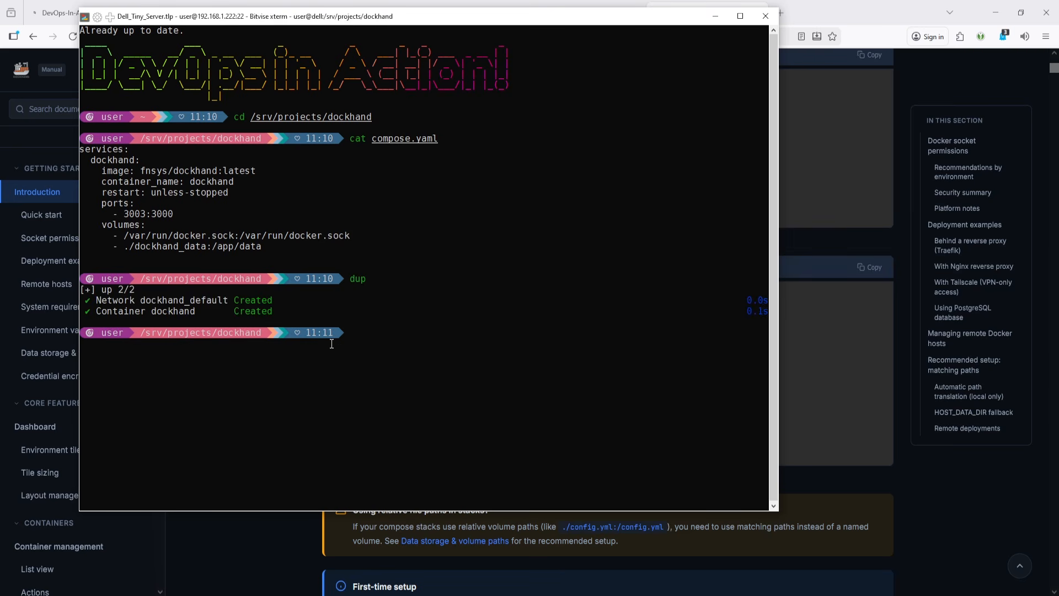
- Open the channel's GitHub profile from the YouTube description links and show its repositories
key(alt+Tab)
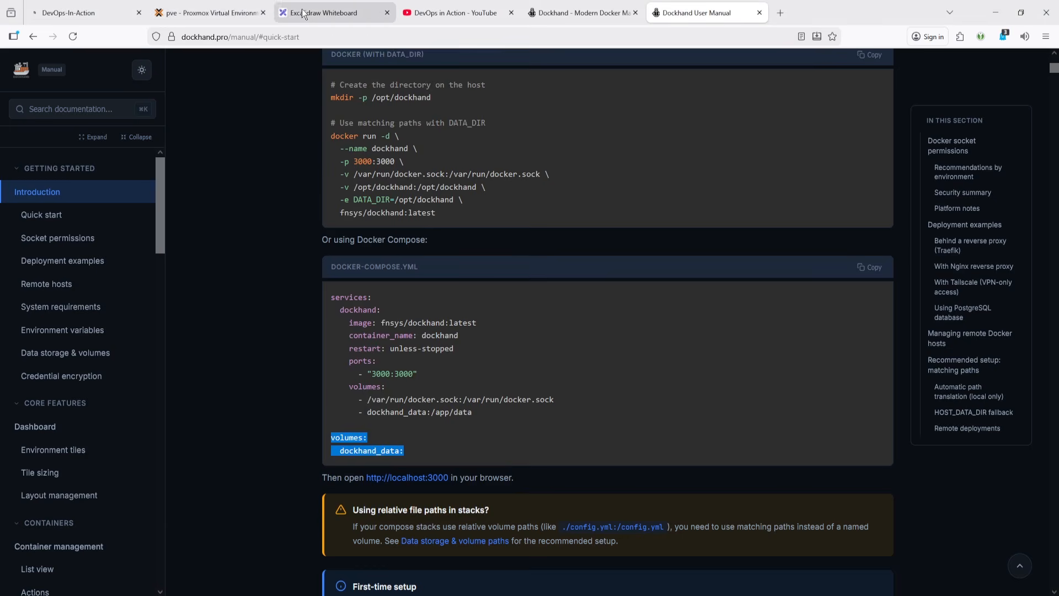
click(449, 14)
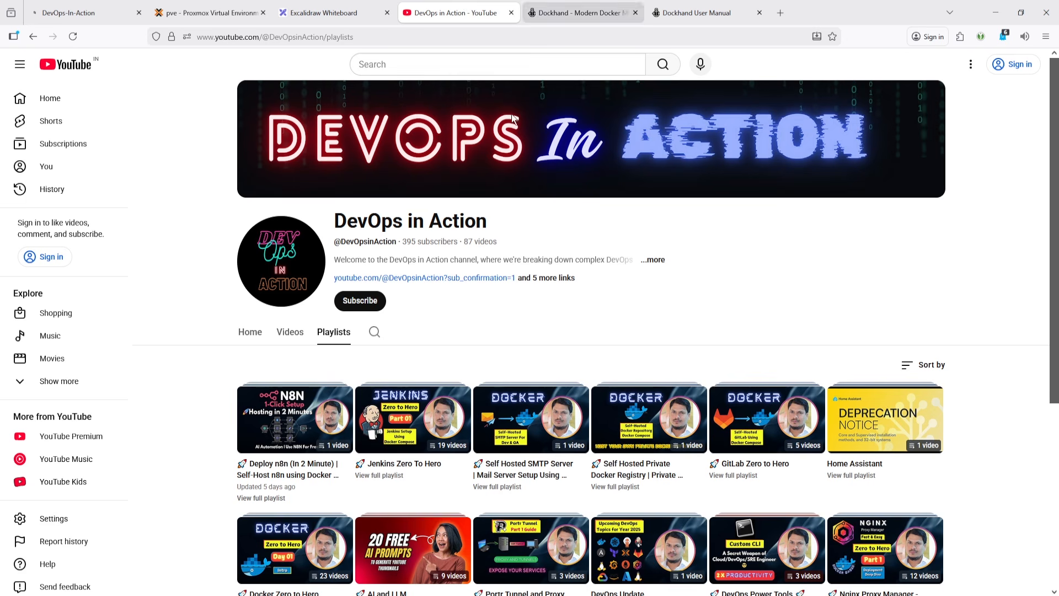
click(660, 261)
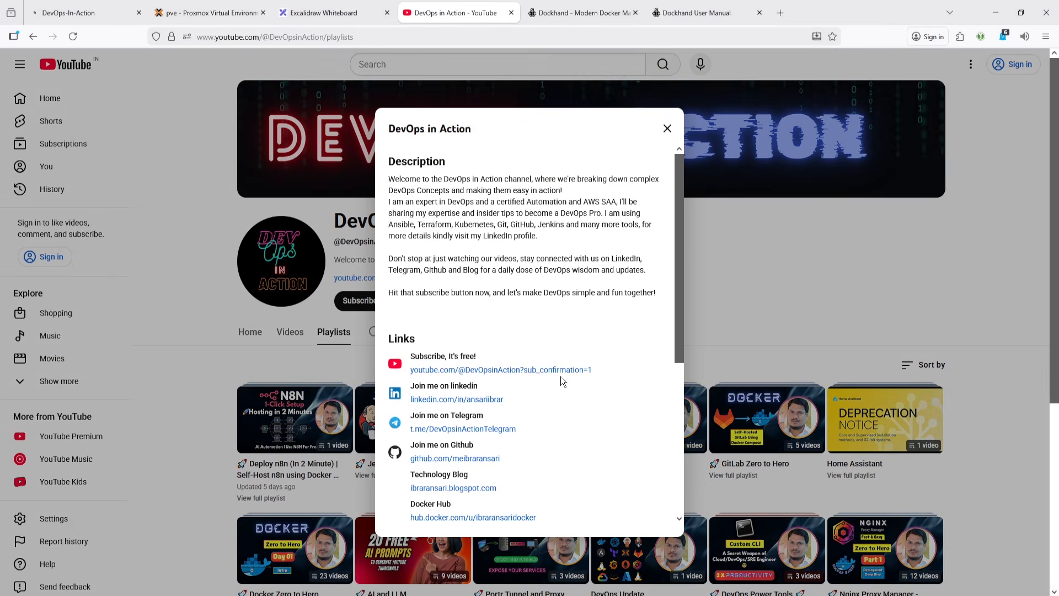
click(440, 460)
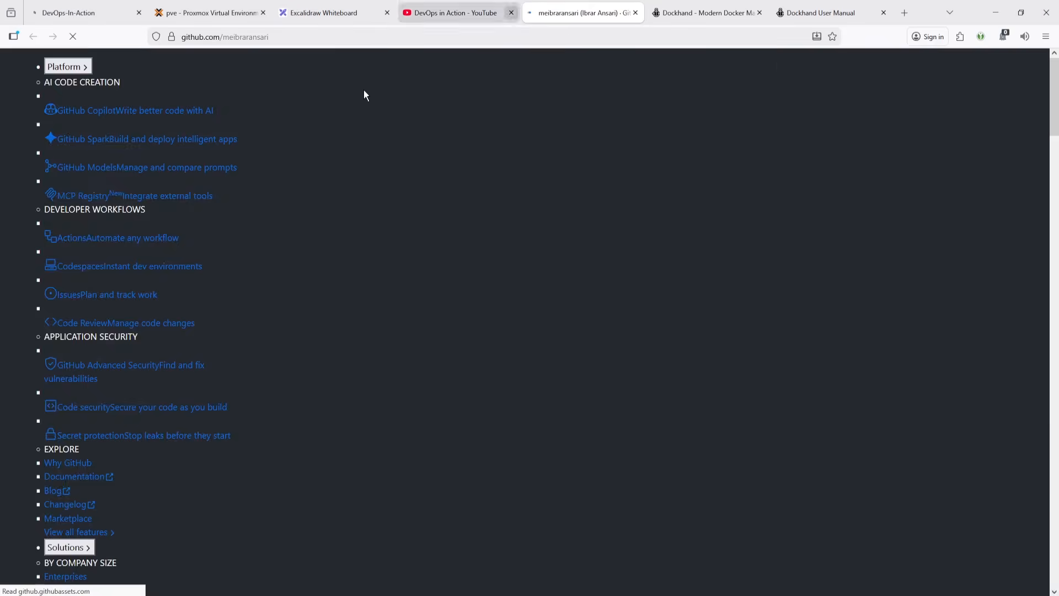
click(474, 118)
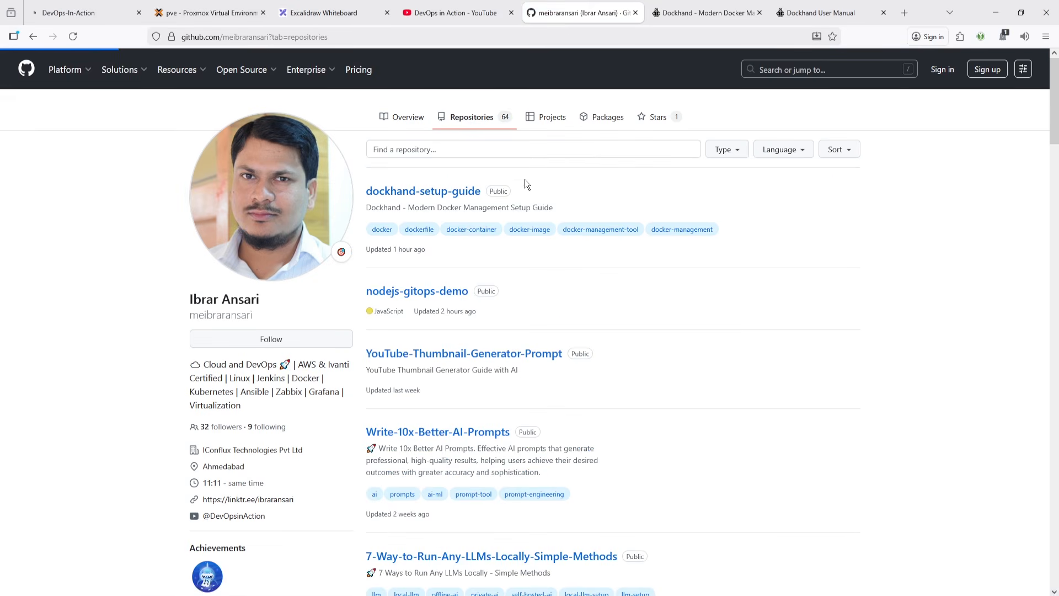
- Filter the GitHub repositories by docker and scroll through the results
click(582, 149)
text(d)
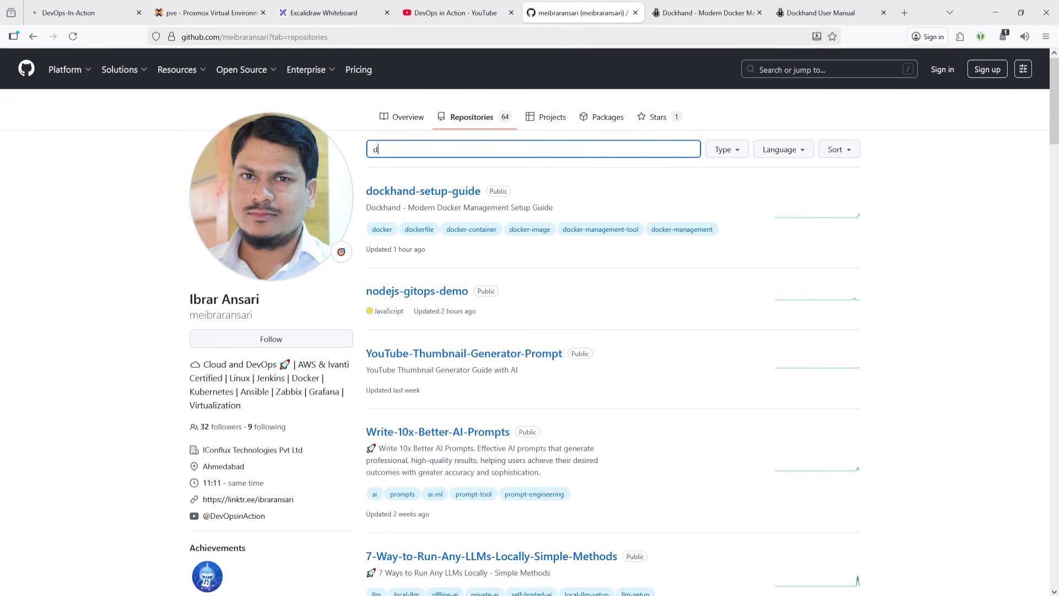
text(ocker)
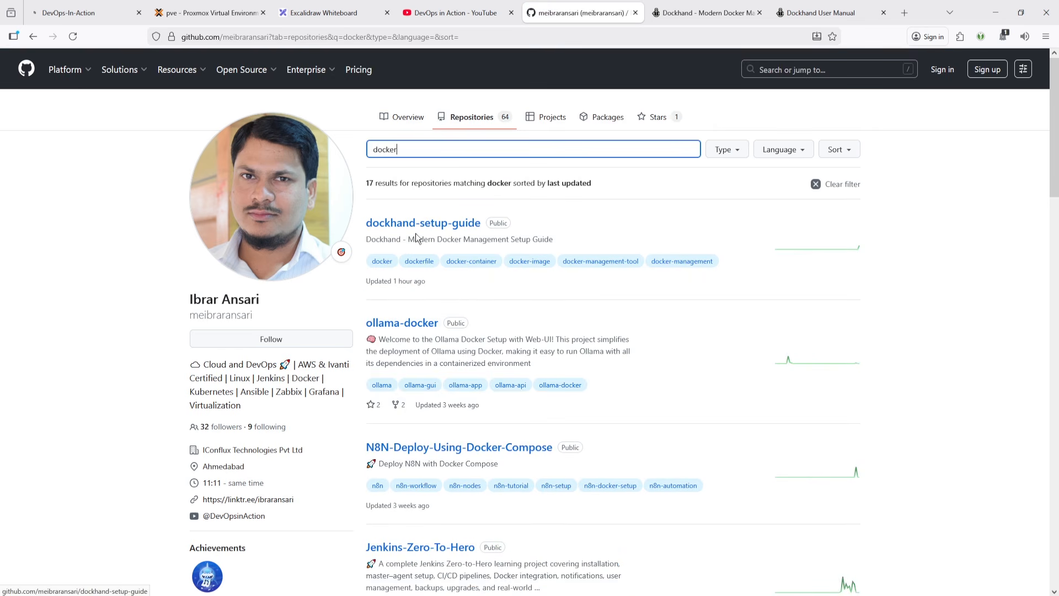
scroll(431, 322, down, 3)
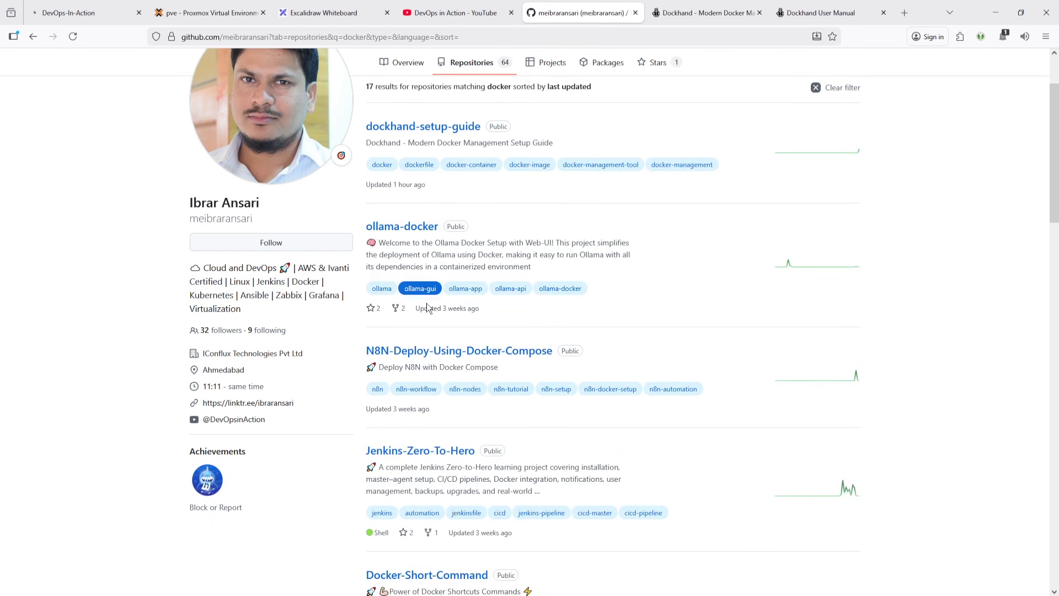
scroll(408, 369, down, 3)
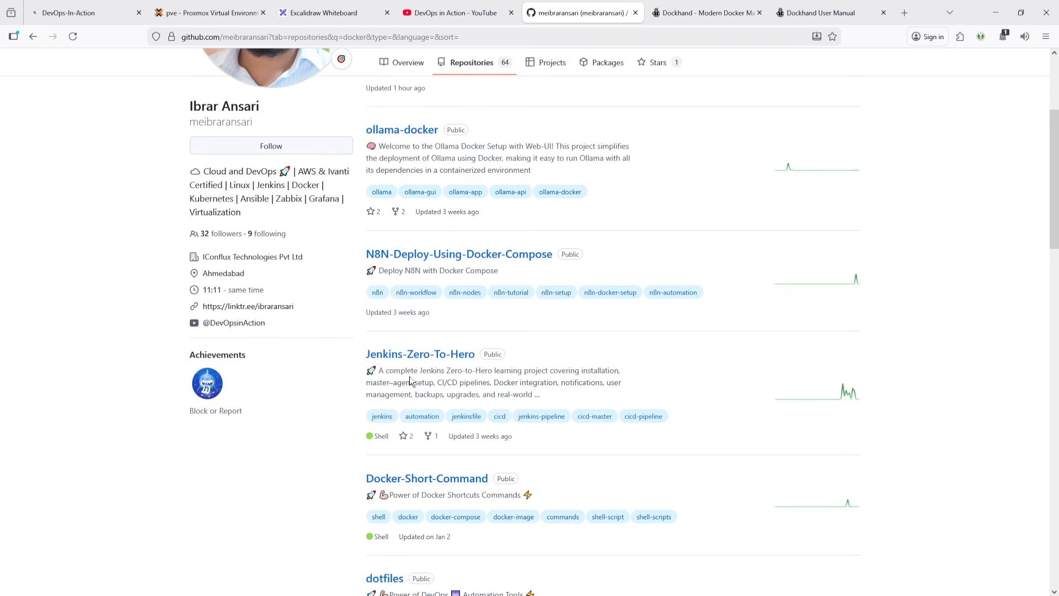
scroll(403, 372, down, 6)
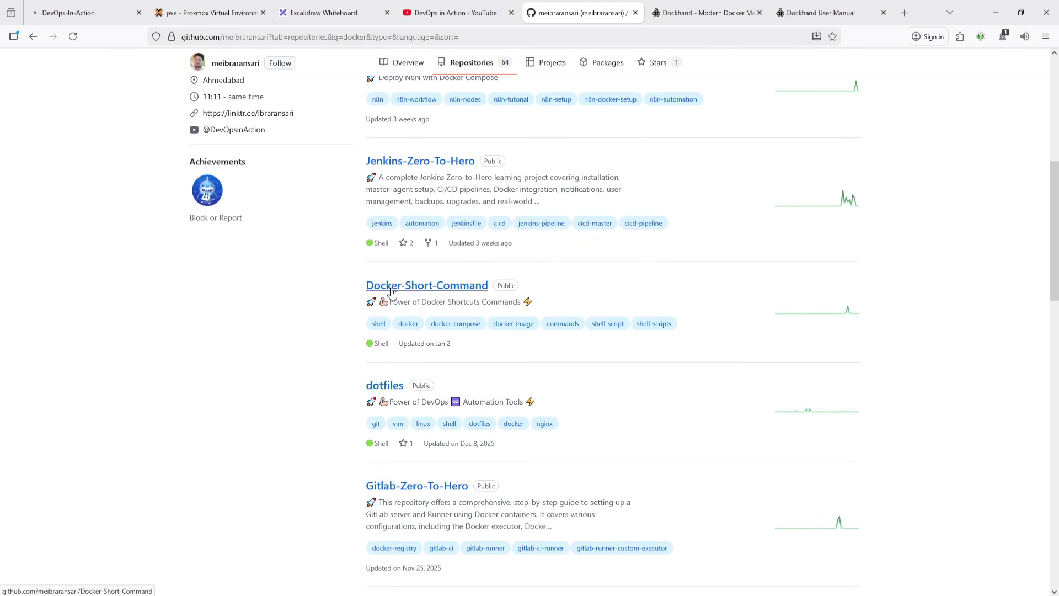
- Open the Docker-Short-Command repository and read its README command table and install methods
click(434, 289)
scroll(435, 288, down, 14)
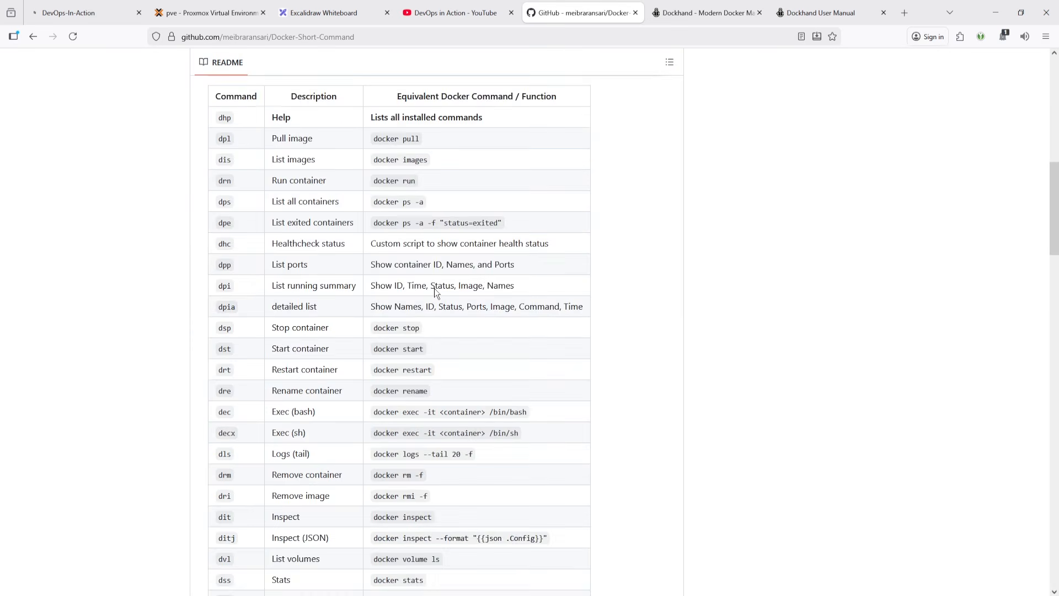
scroll(369, 249, up, 8)
scroll(368, 249, up, 2)
scroll(342, 242, down, 15)
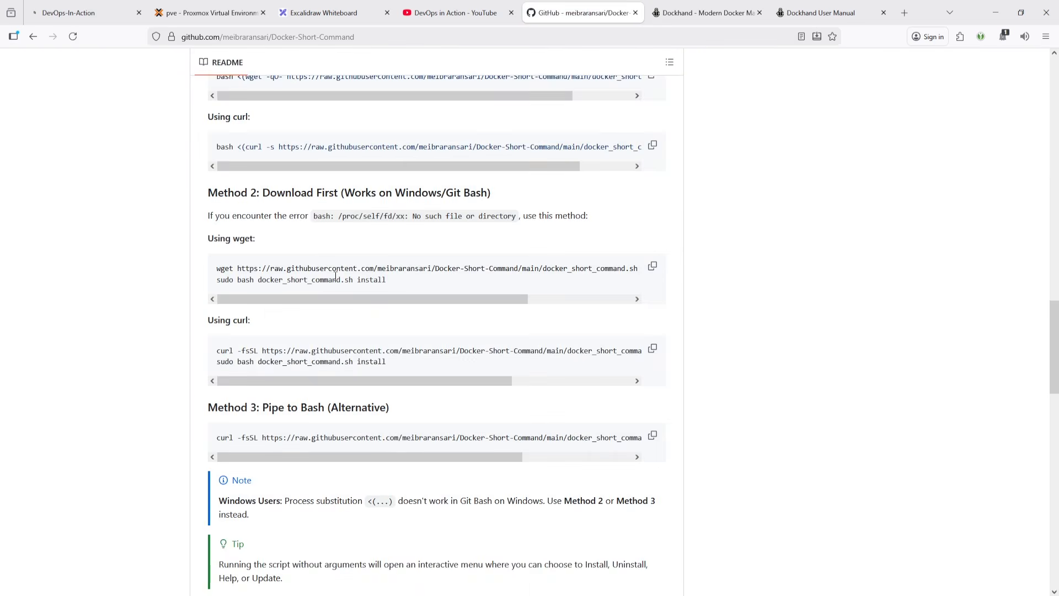
- Scroll back up through the README's installation methods and command table
scroll(329, 229, up, 2)
click(654, 178)
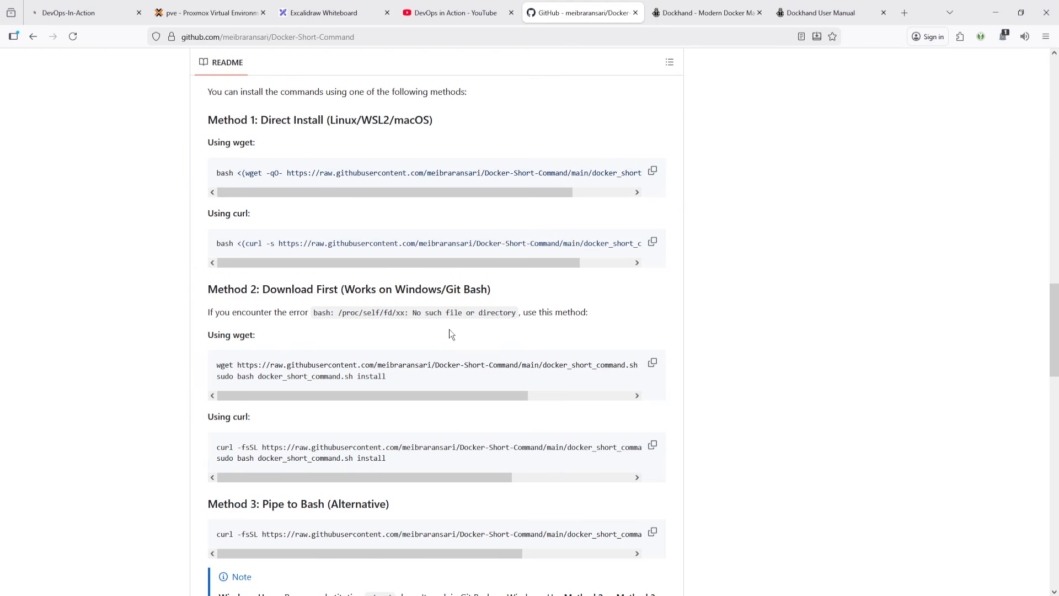
scroll(337, 360, up, 12)
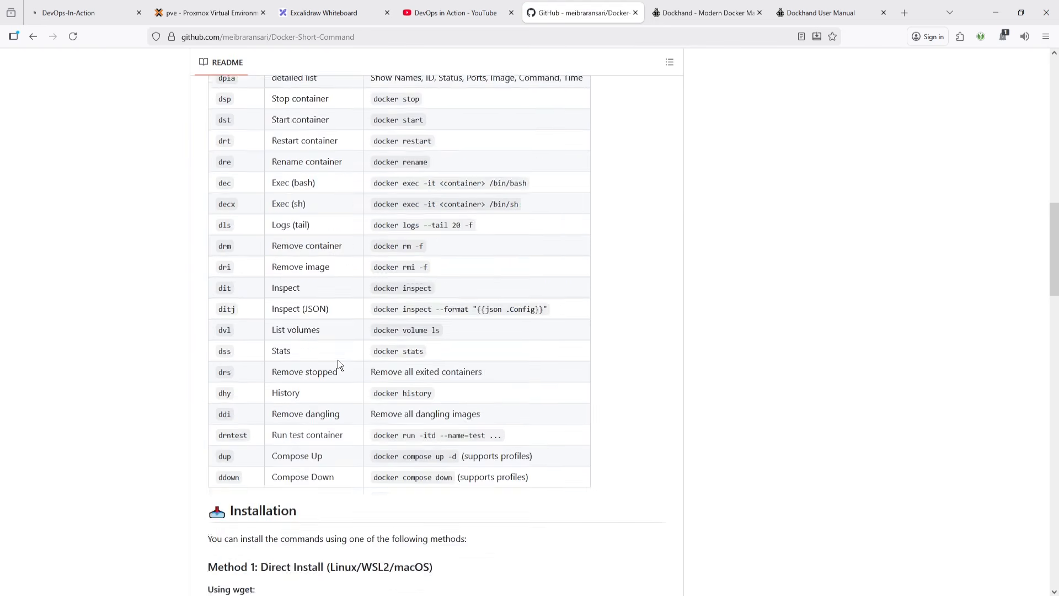
scroll(353, 343, up, 1)
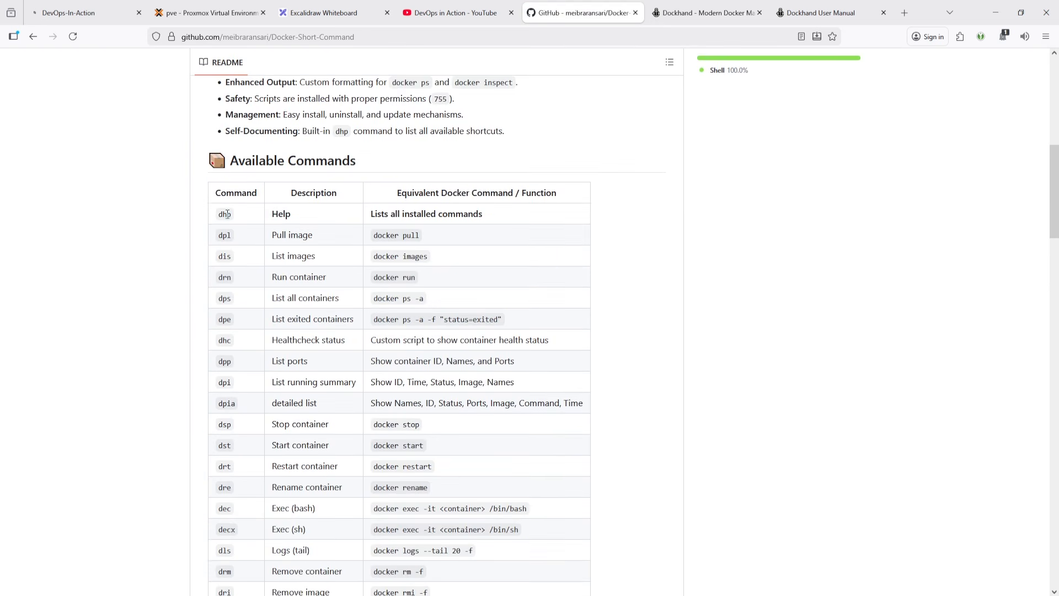
- Run the dhp help shortcut in the server terminal to list all installed Docker shortcut commands
key(alt+Tab)
text(d)
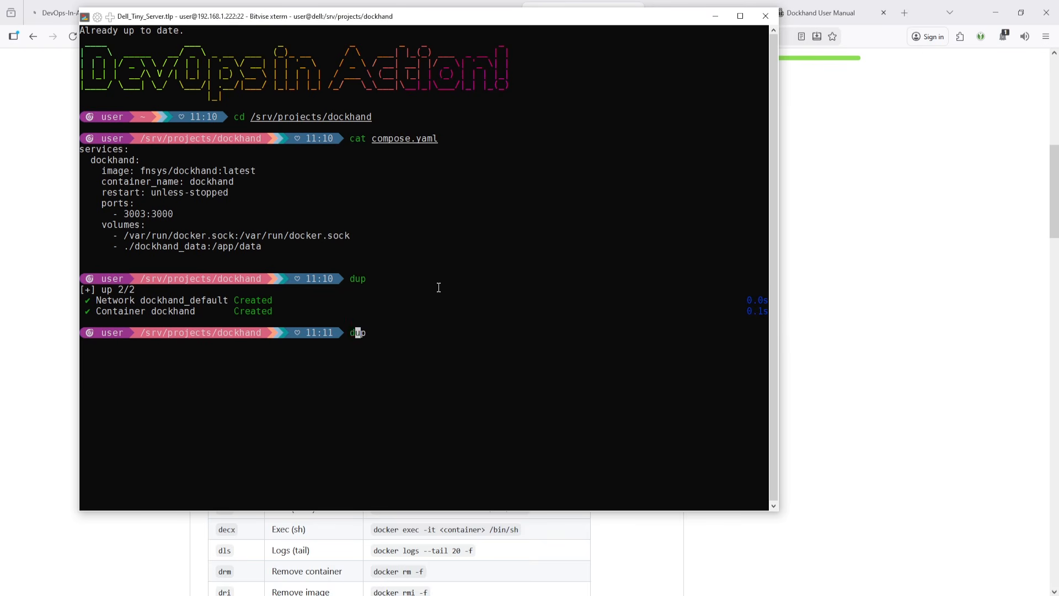
text(h)
key(Tab)
text(p)
key(Return)
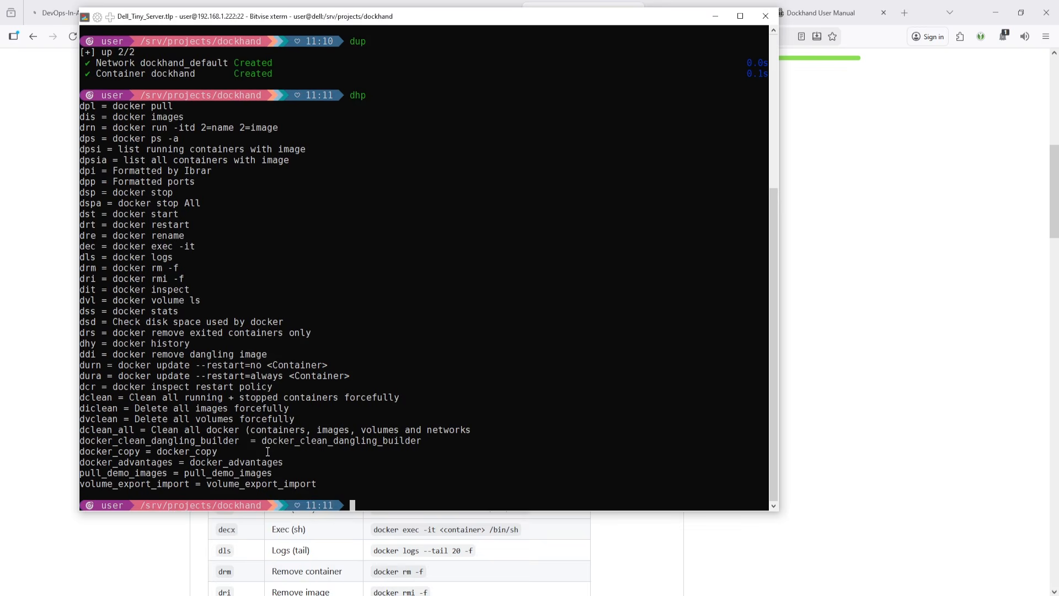
- Clear the terminal and scroll the repository page back to its top
key(alt+Tab)
key(alt+Tab)
key(ctrl+l)
click(871, 268)
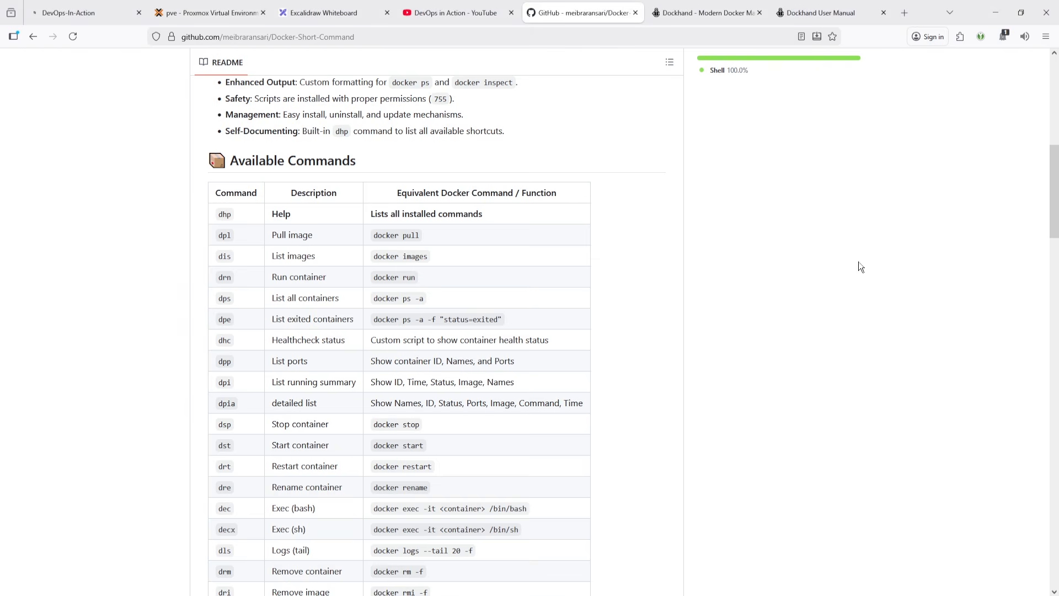
scroll(559, 288, up, 7)
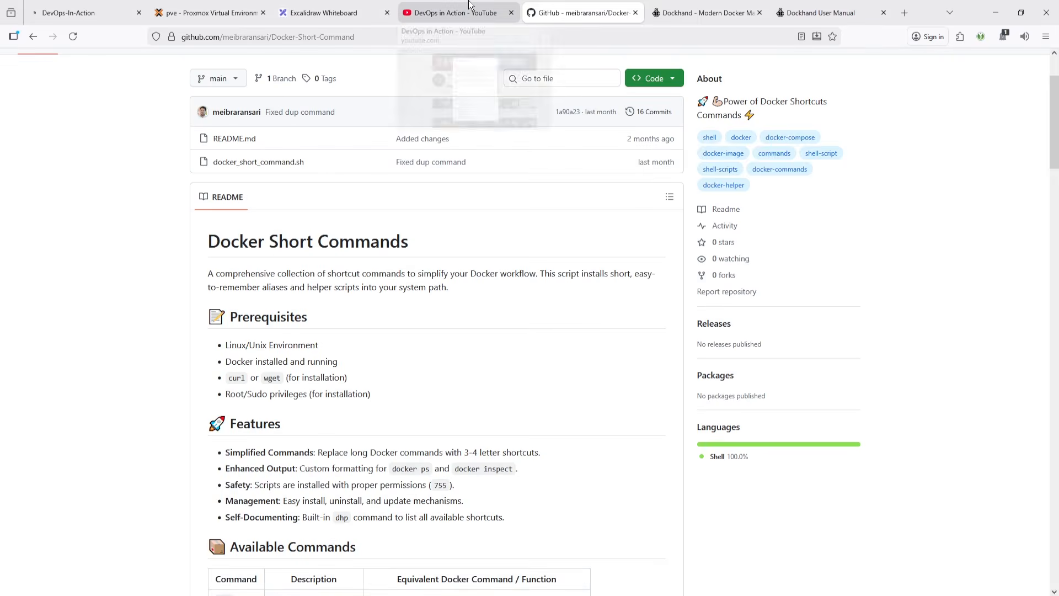
click(469, 7)
click(667, 125)
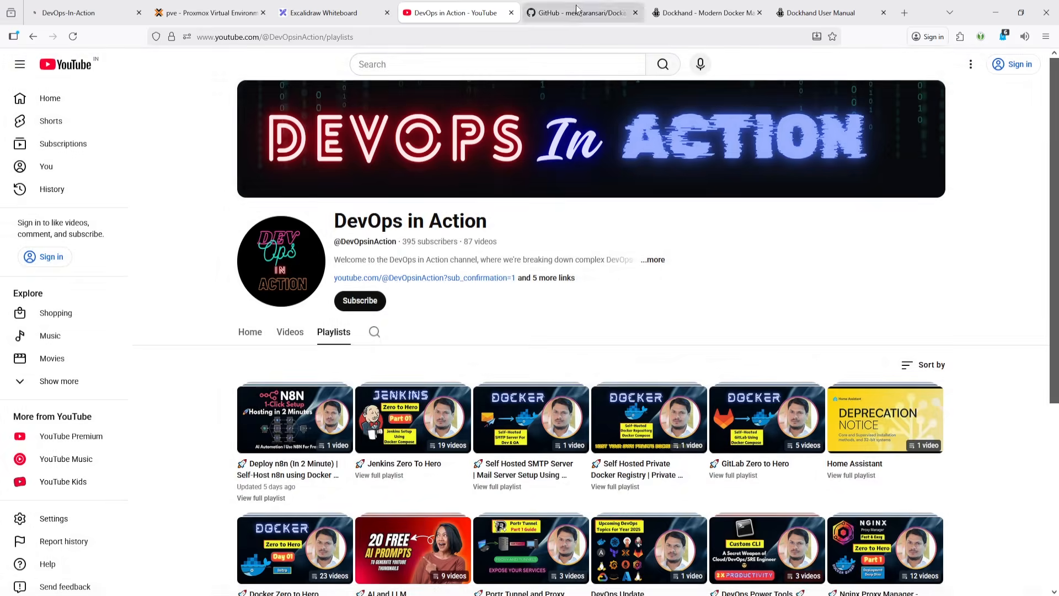
click(577, 7)
click(439, 5)
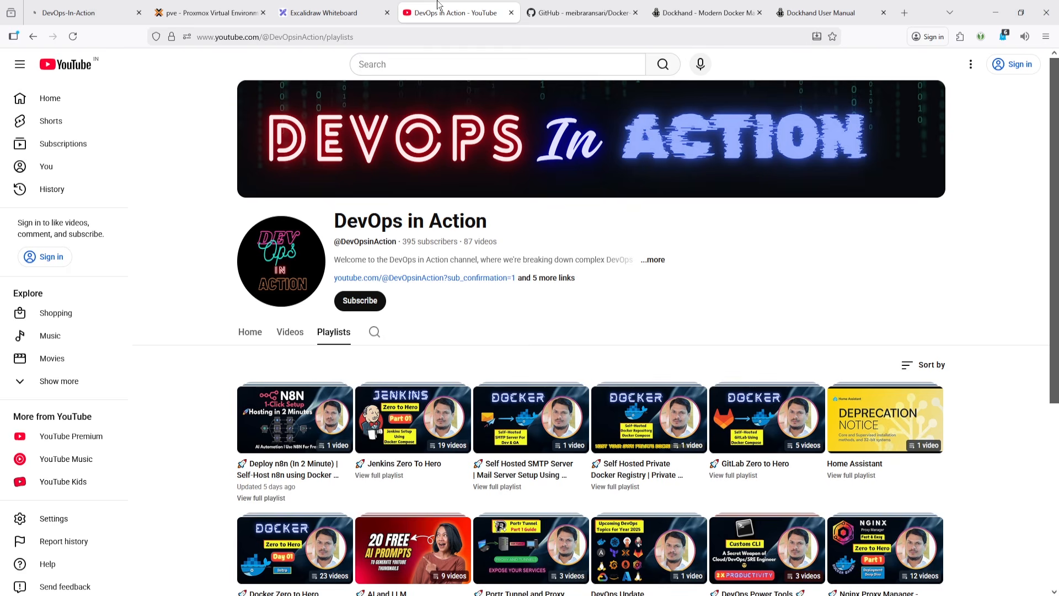
click(588, 8)
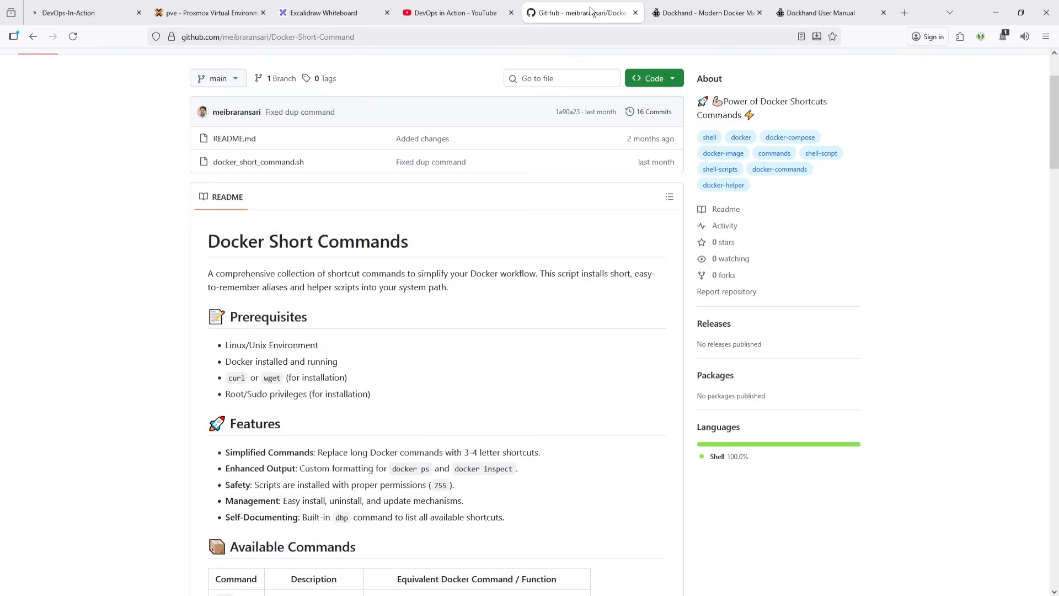
click(724, 5)
click(805, 11)
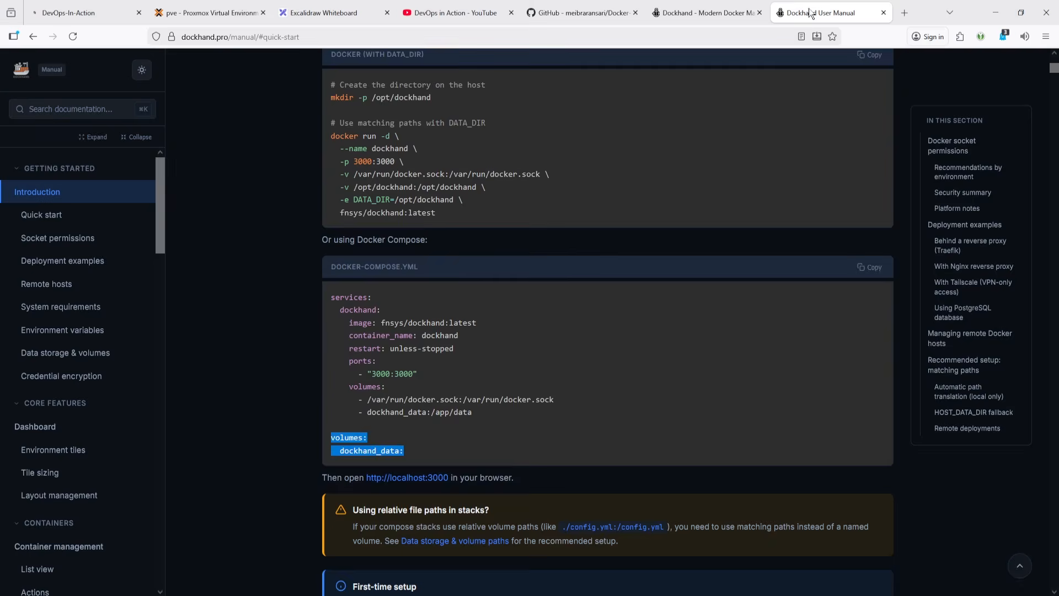
click(736, 8)
- Show the dockhand container's logs with the dls shortcut command
key(alt+Tab)
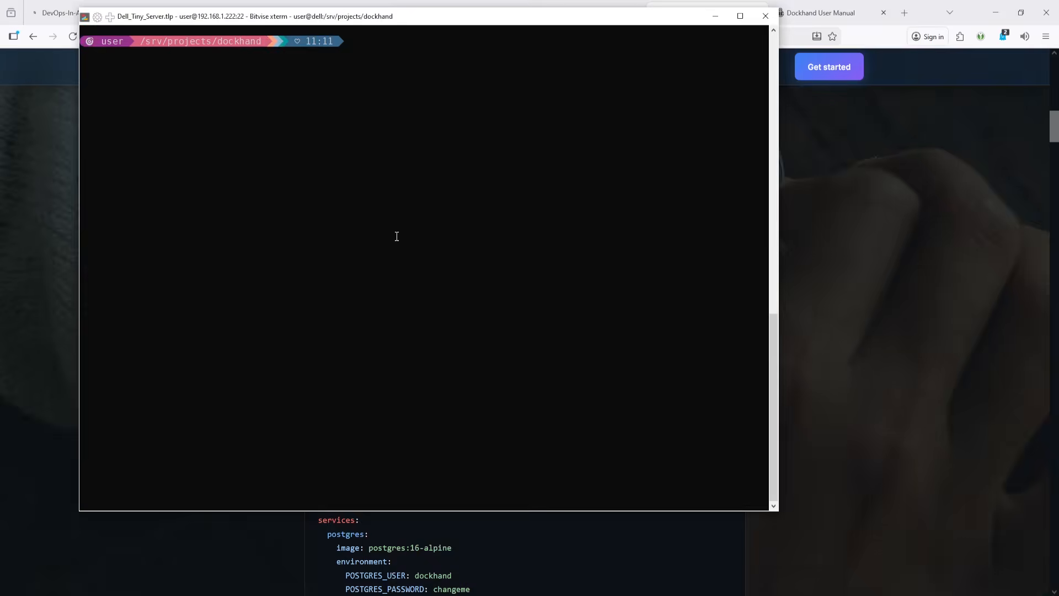
text(d)
key(Tab)
text(ls)
key(Tab)
text(dockhand)
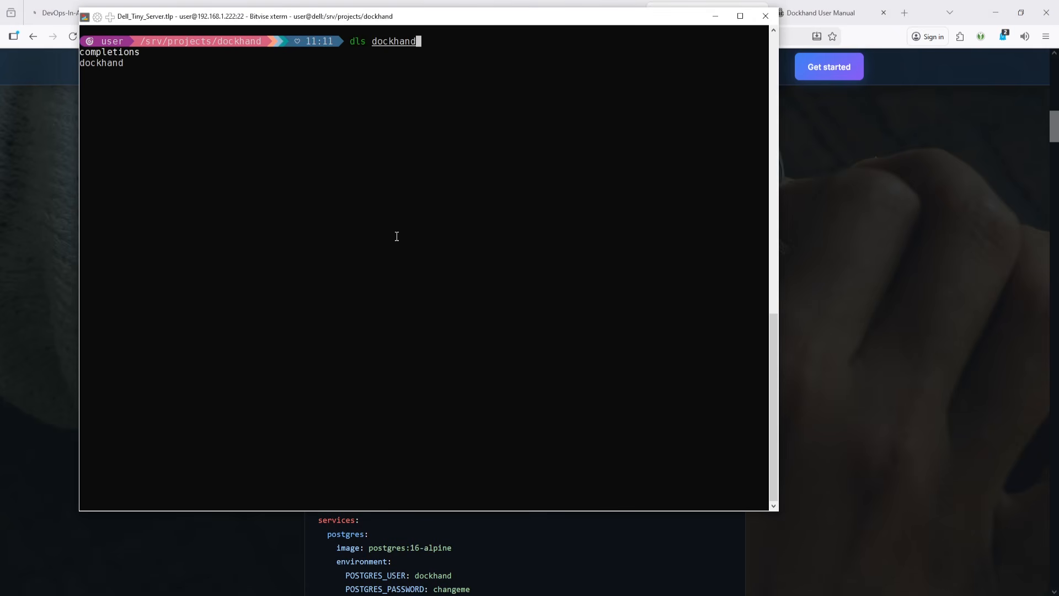
key(Return)
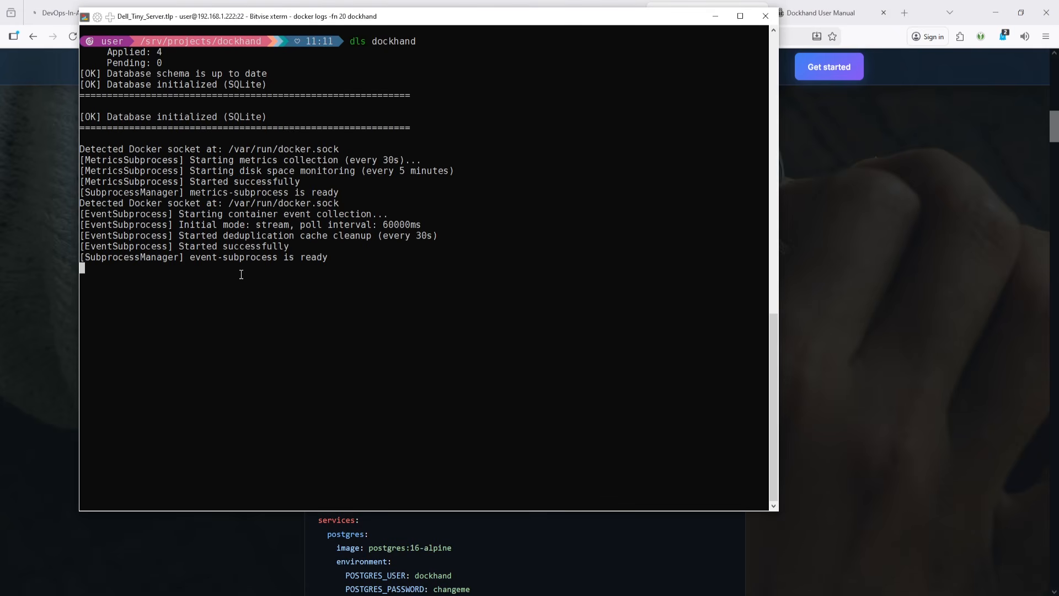
- Open the Dockhand web interface at 192.168.1.222:3003 in a new browser tab
key(alt+Tab)
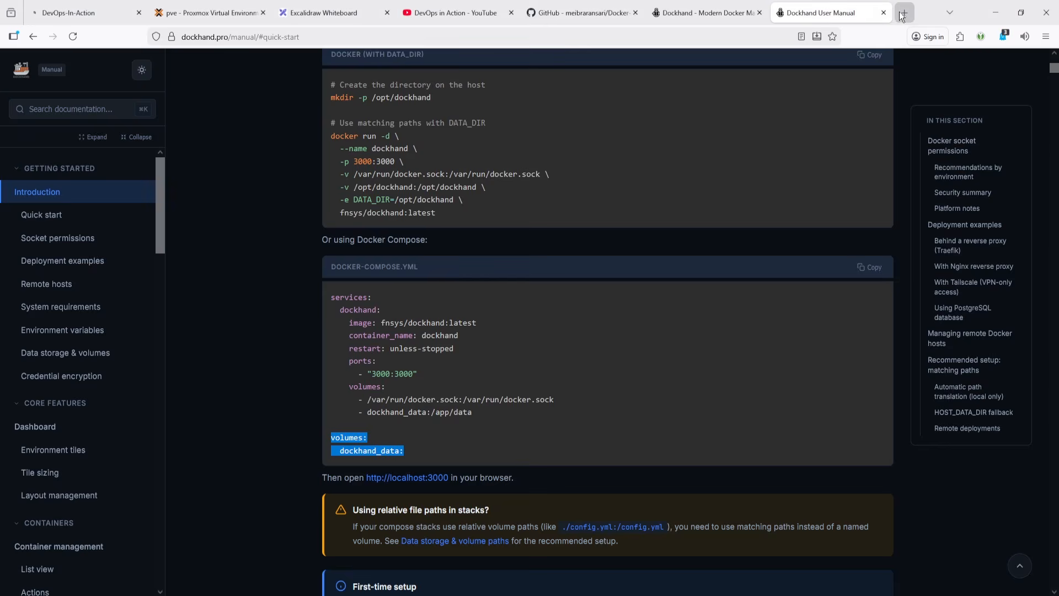
click(903, 12)
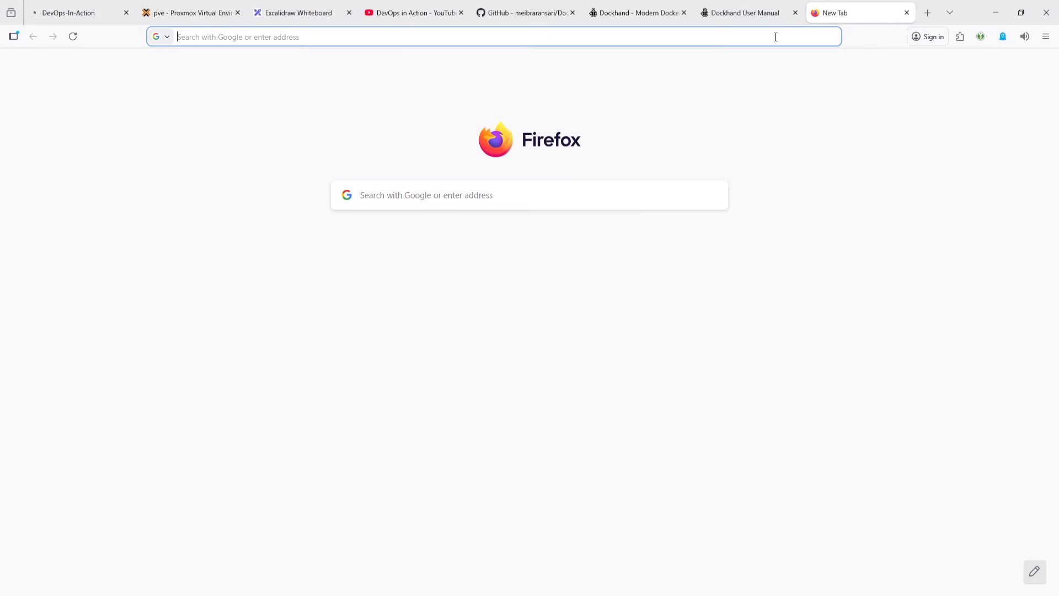
click(776, 36)
text(192.168.1.222:3003/)
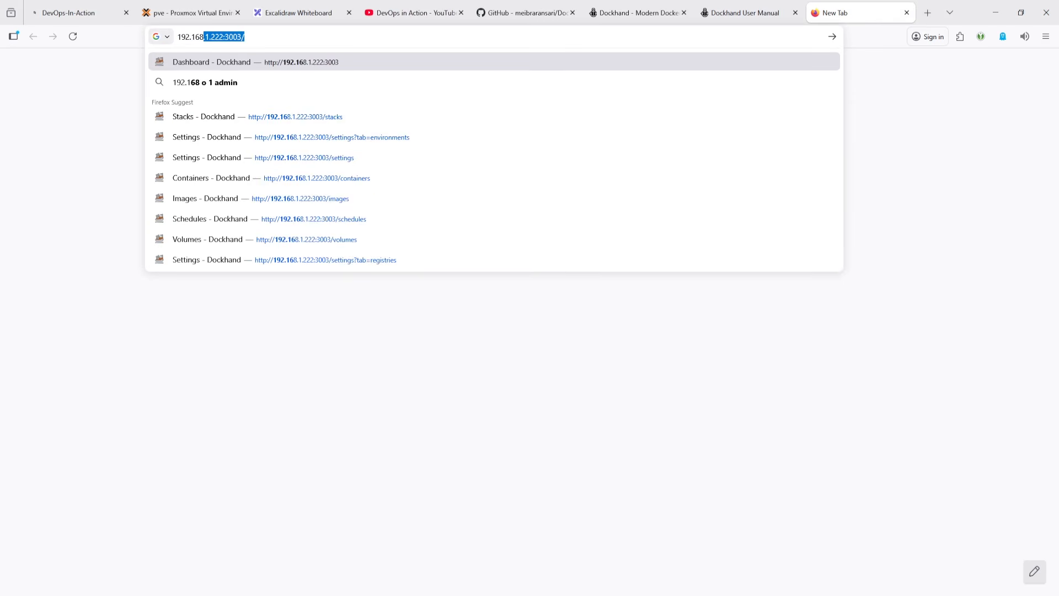
key(Return)
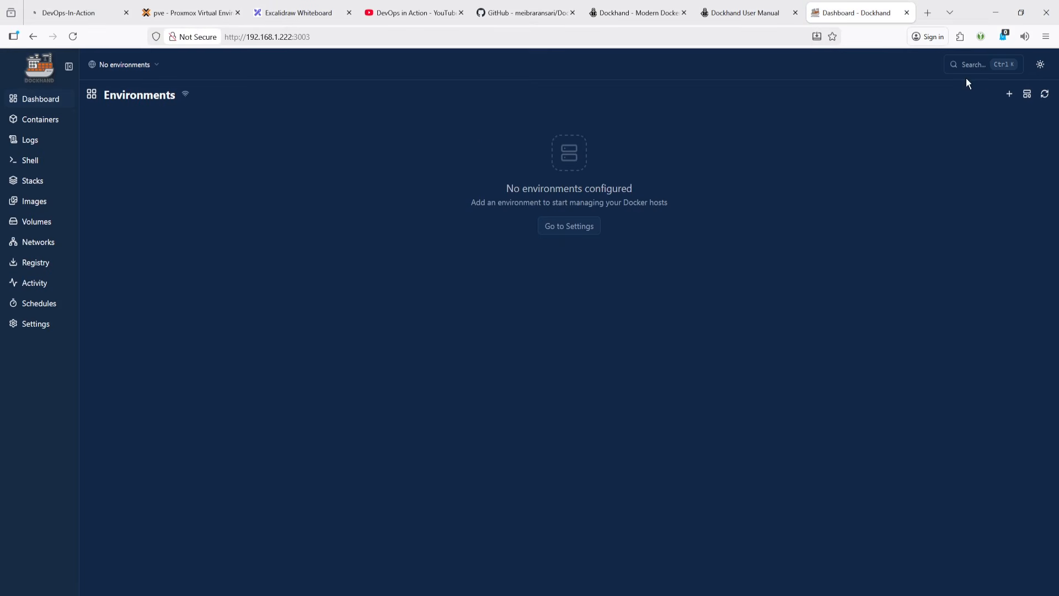
- Open Dockhand's Containers page and select its empty-state text about configuring an environment
click(260, 13)
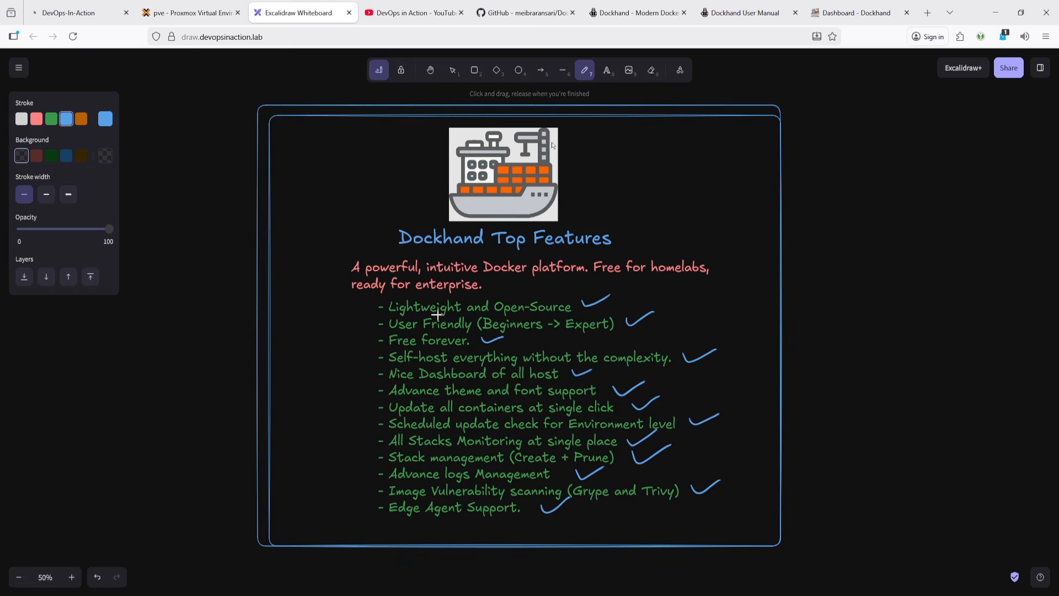
click(854, 13)
click(52, 124)
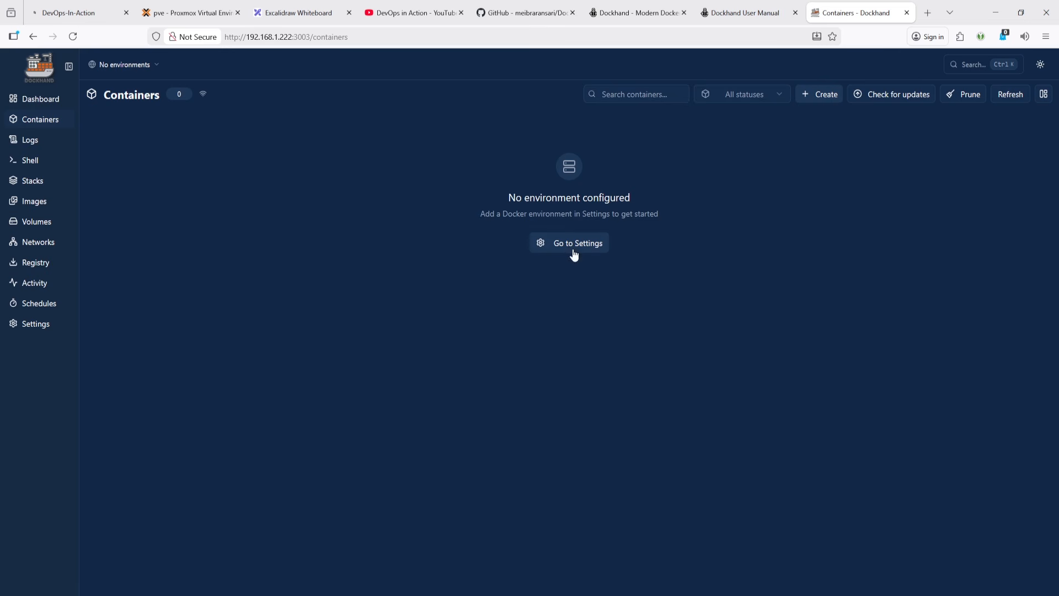
drag(510, 197, 638, 215)
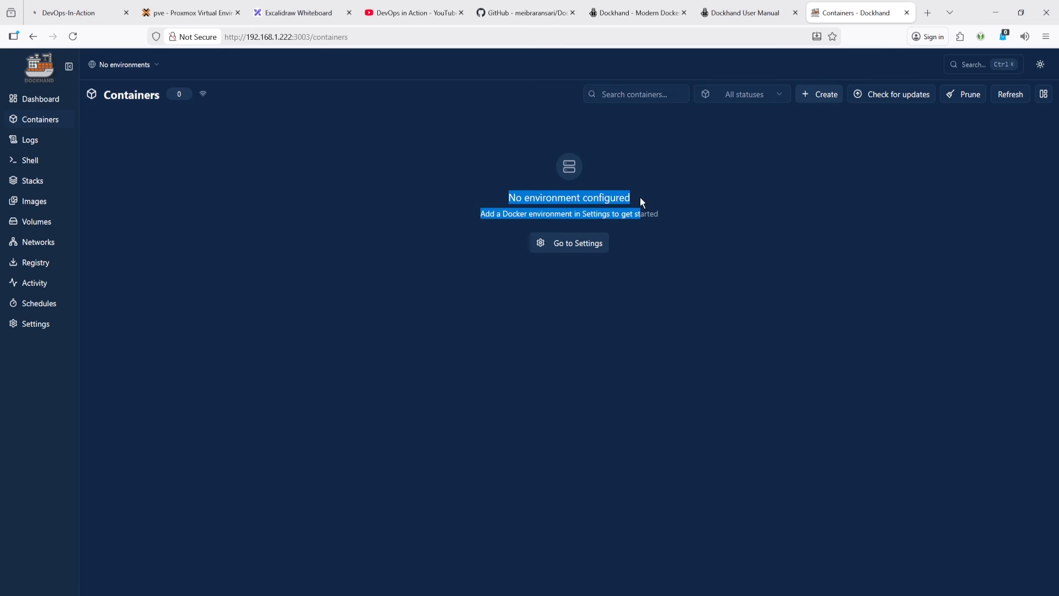
click(507, 221)
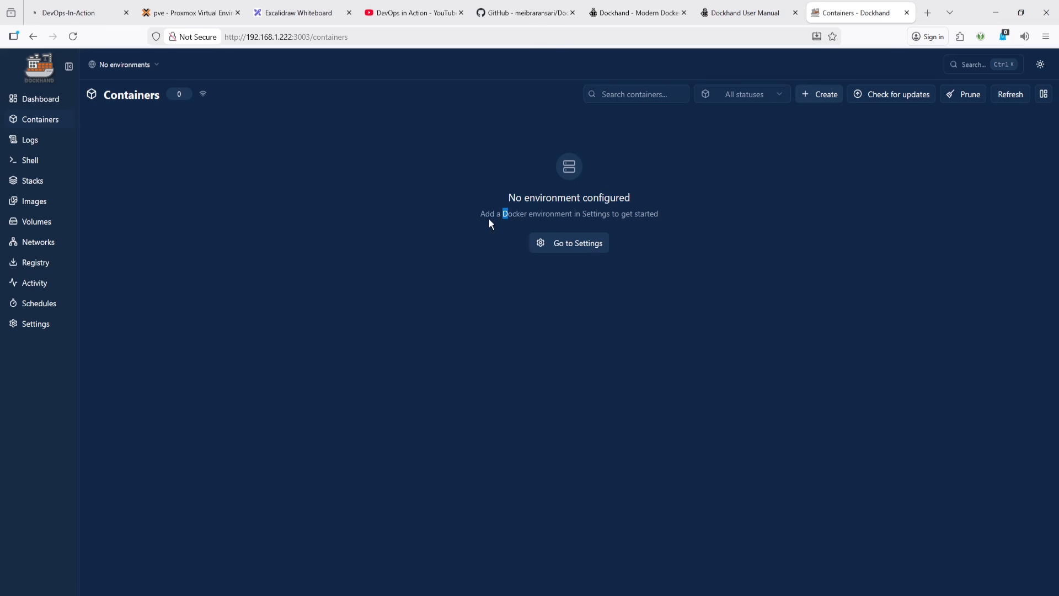
drag(660, 213, 376, 226)
- Start adding a Docker environment from Settings, naming it Local with the label local
click(557, 304)
click(583, 246)
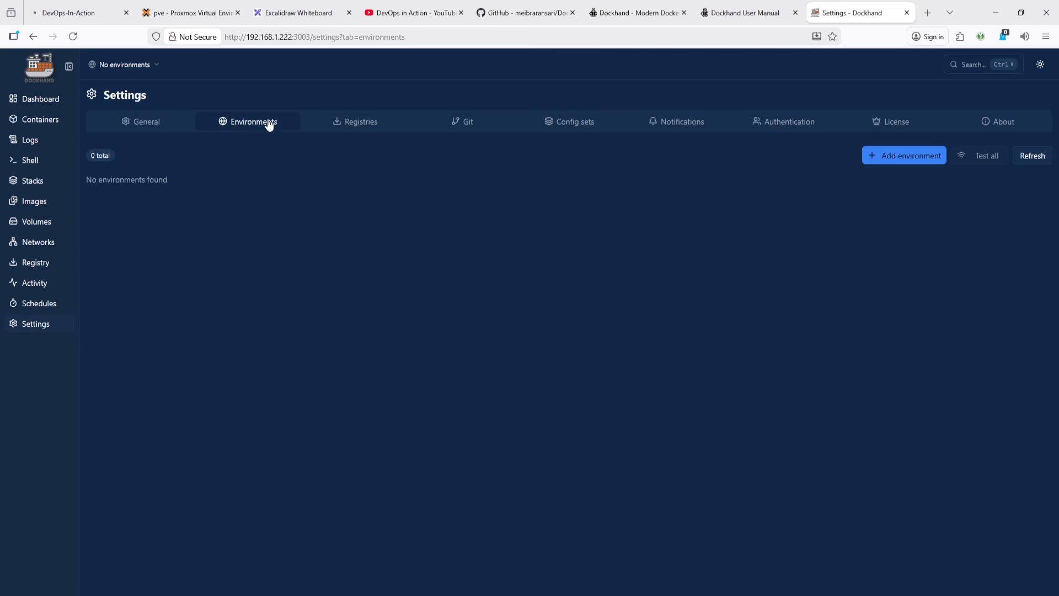
click(909, 160)
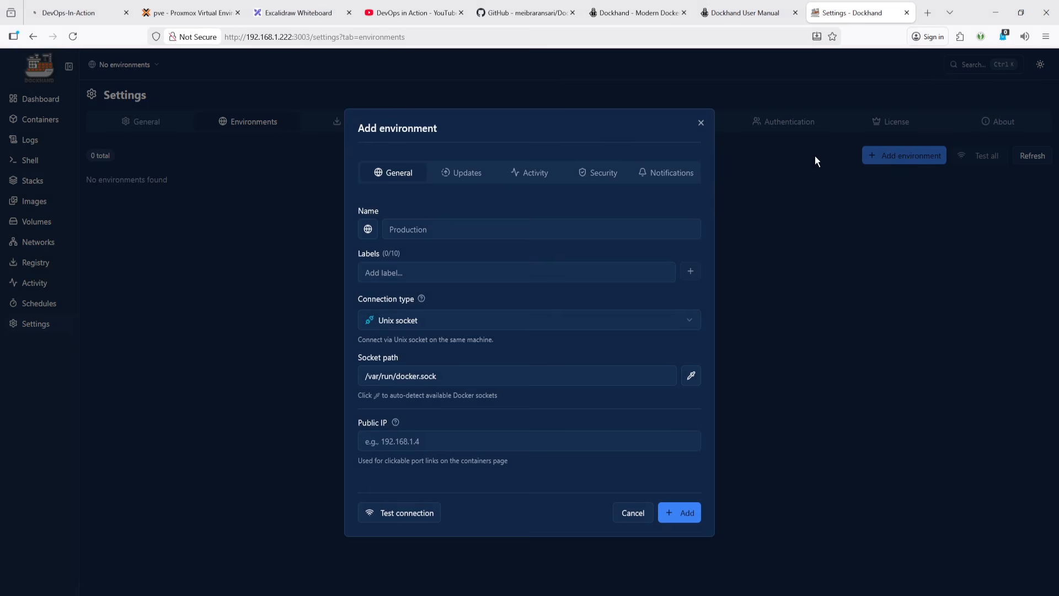
click(428, 231)
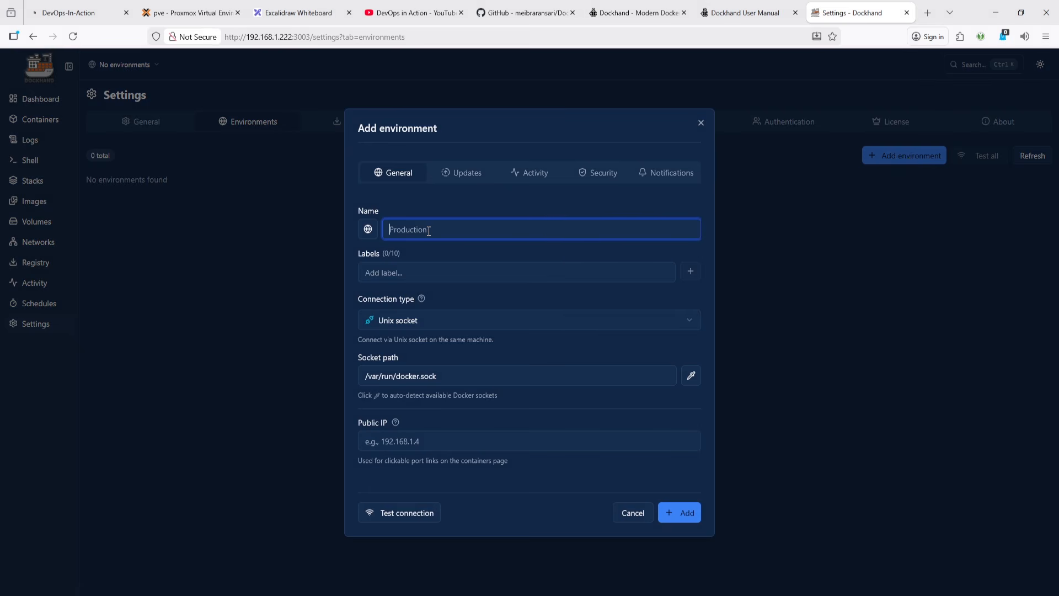
text(Local)
click(421, 270)
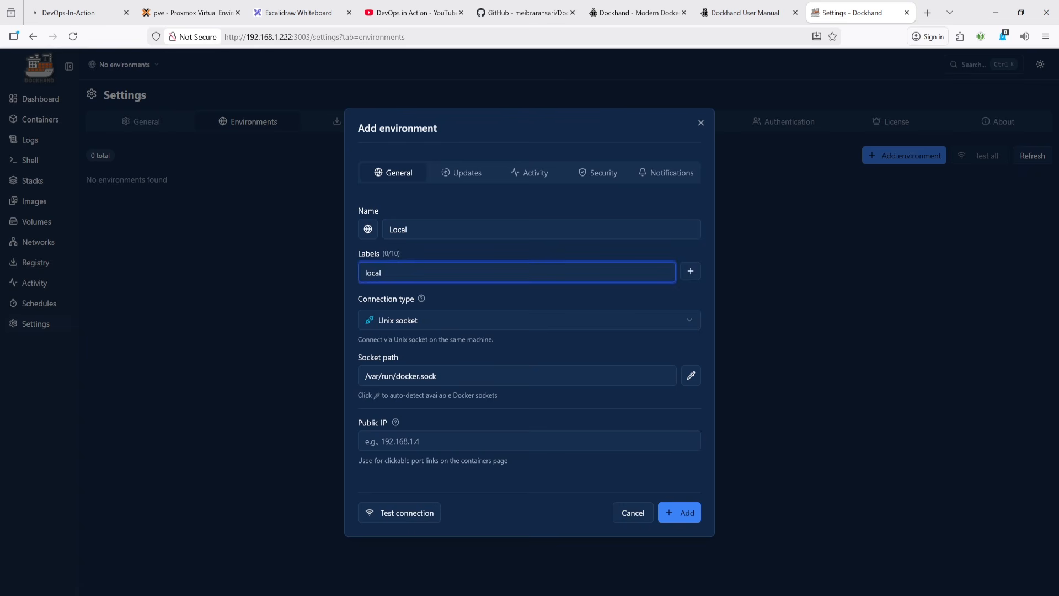
- Keep the Unix socket connection type and test the connection to the Docker host
click(458, 319)
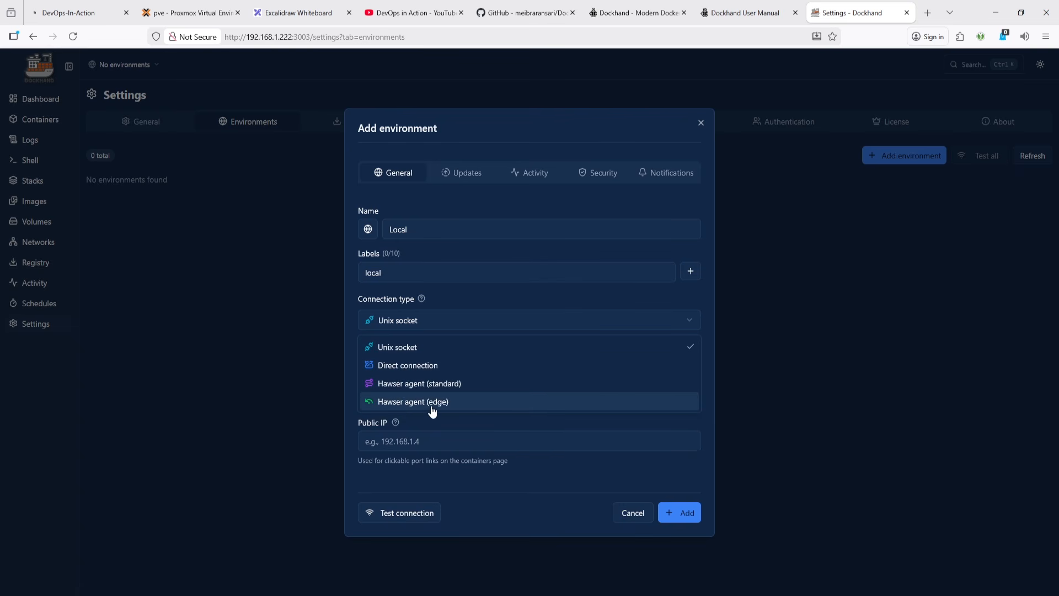
click(493, 434)
click(409, 519)
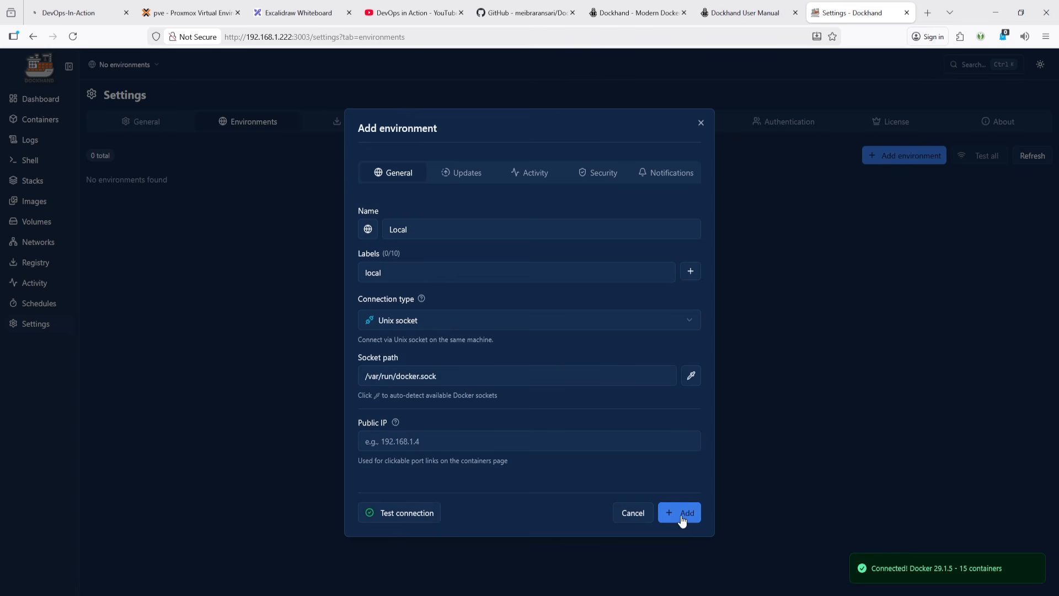
- Enable the daily 04:00 scheduled update check for the new environment
click(458, 172)
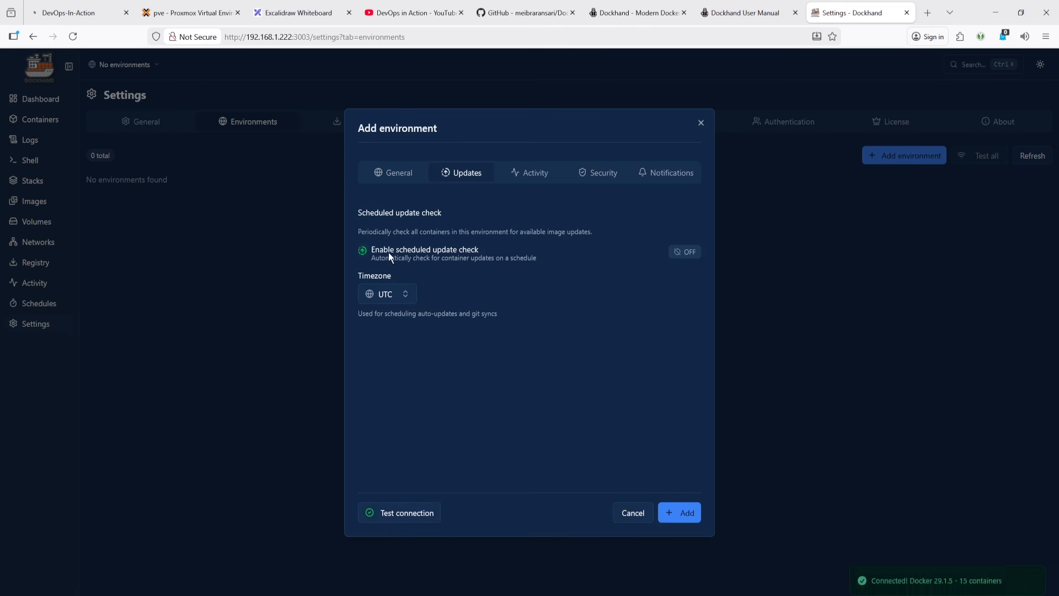
click(687, 252)
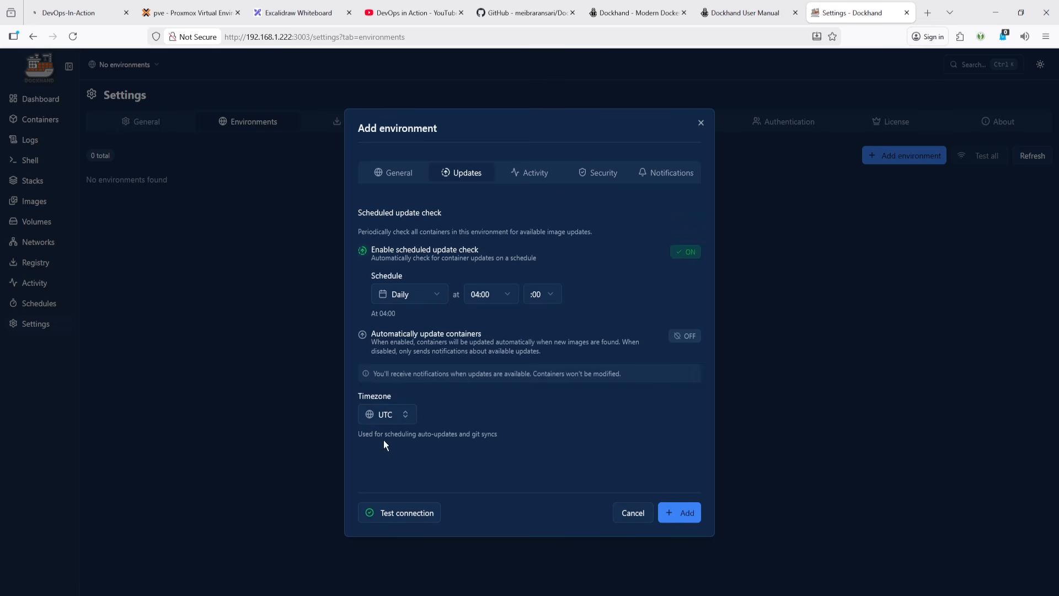
click(397, 417)
click(541, 443)
- Review the activity options and enable vulnerability scanning using both Grype and Trivy scanners
click(540, 176)
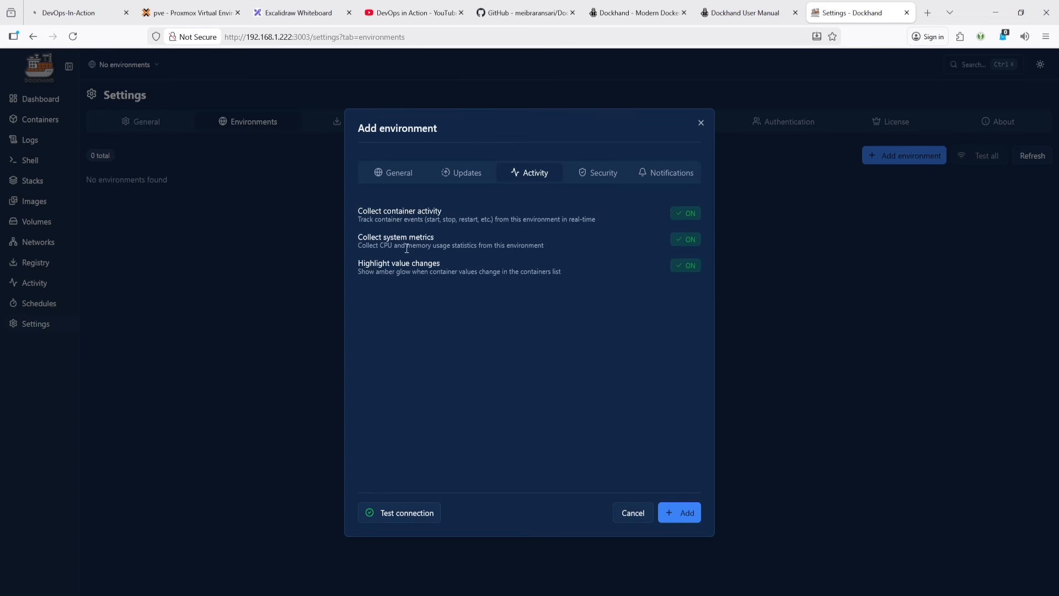
click(598, 173)
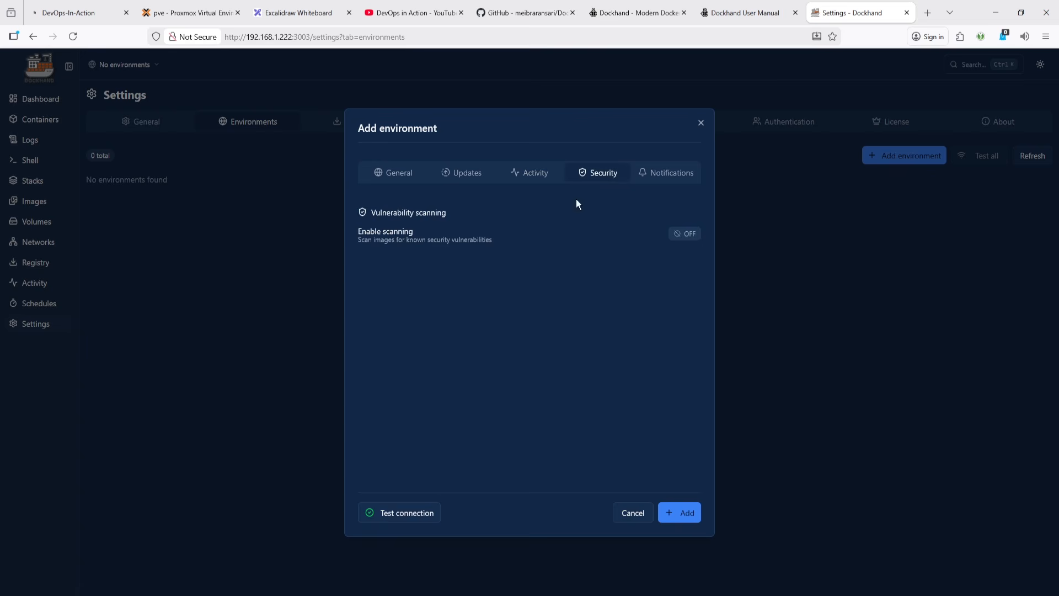
click(685, 233)
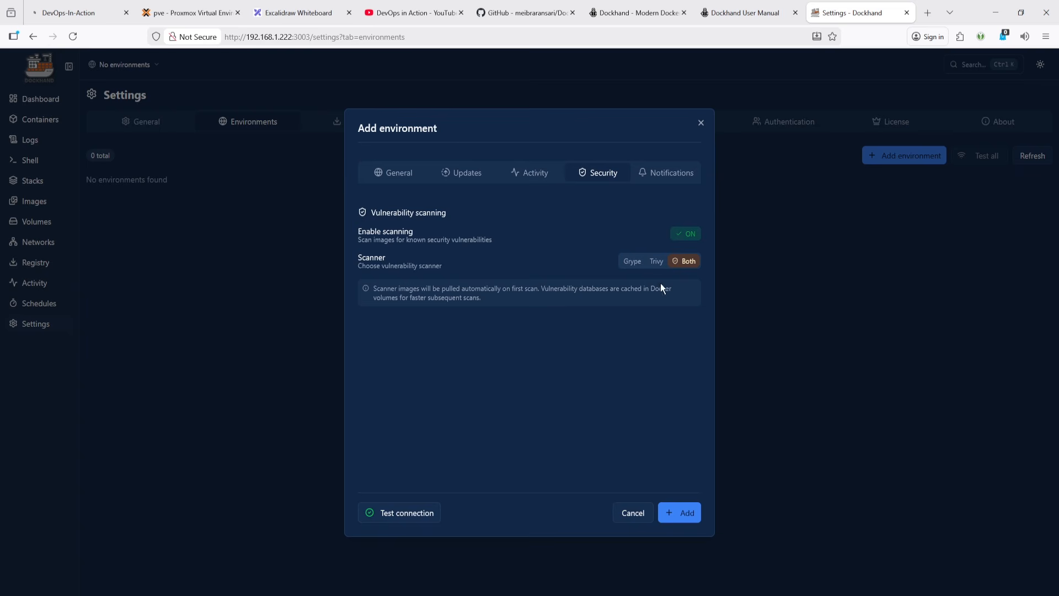
click(661, 262)
click(633, 262)
click(660, 264)
click(688, 262)
- Add the Local environment after checking its notification channels, and open the dashboard
click(661, 182)
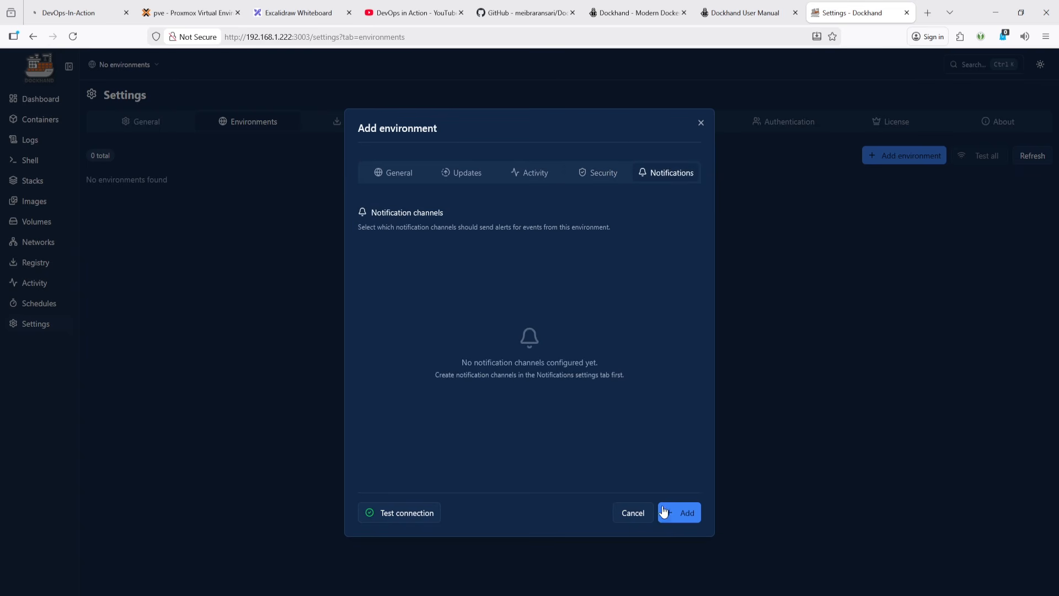
click(683, 513)
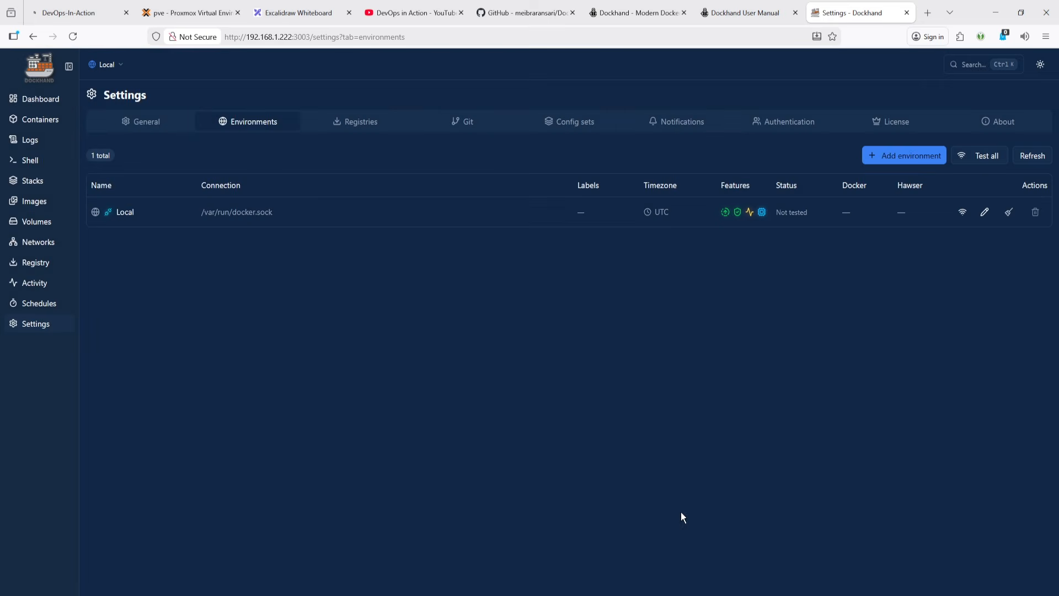
click(49, 103)
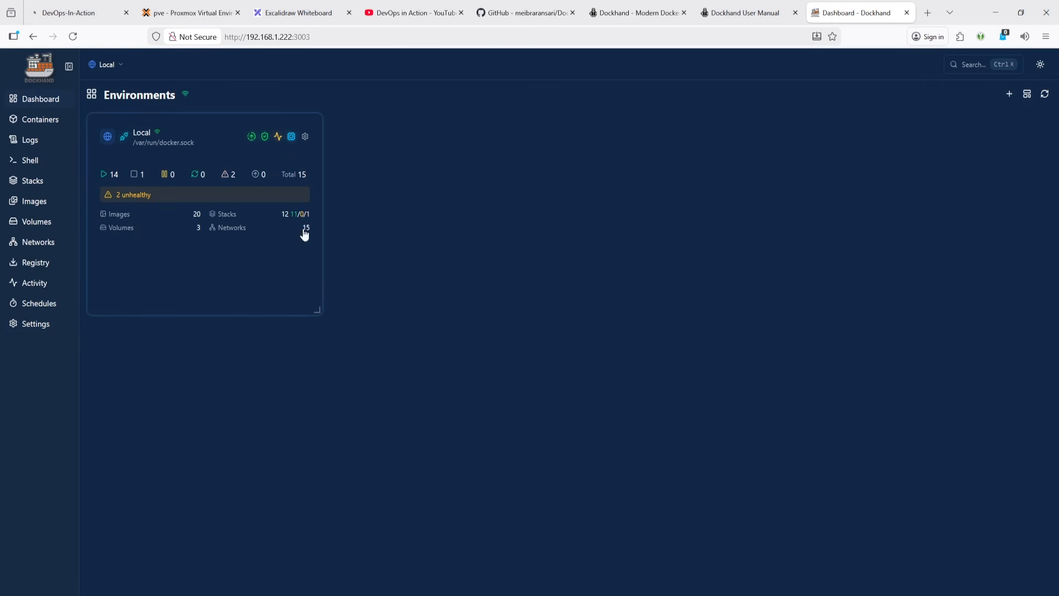
- Switch the environment dashboard card layout through Compact and Detailed to Full
click(1028, 94)
click(1003, 117)
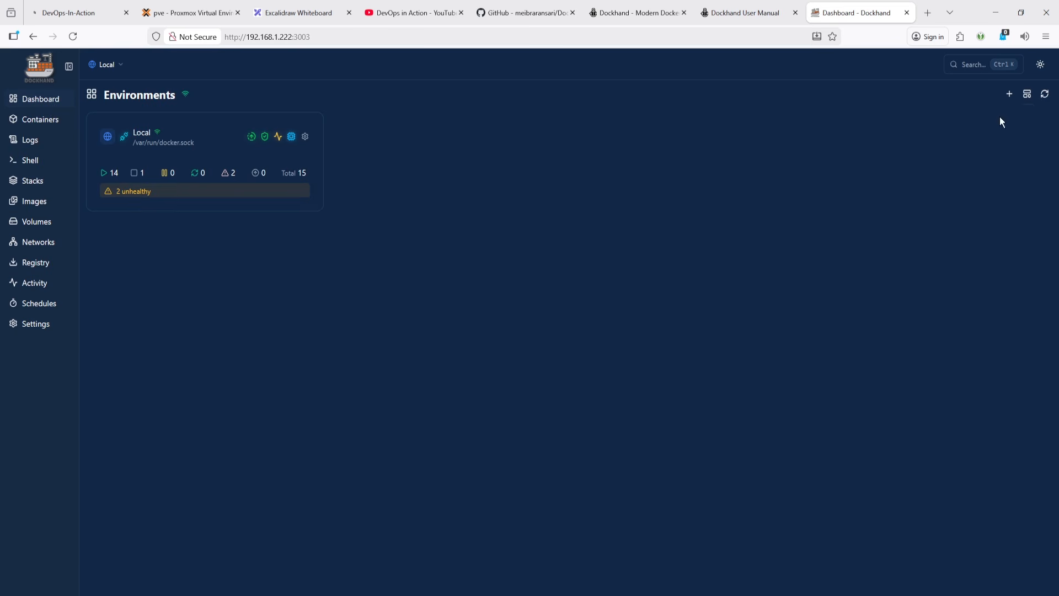
click(1027, 94)
click(1013, 137)
click(1028, 93)
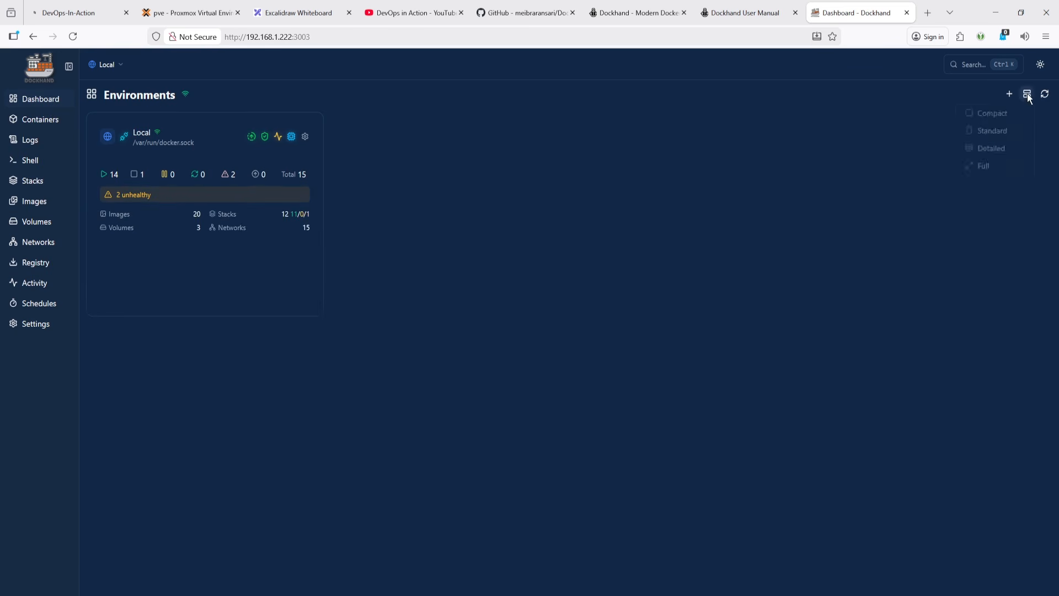
click(1003, 154)
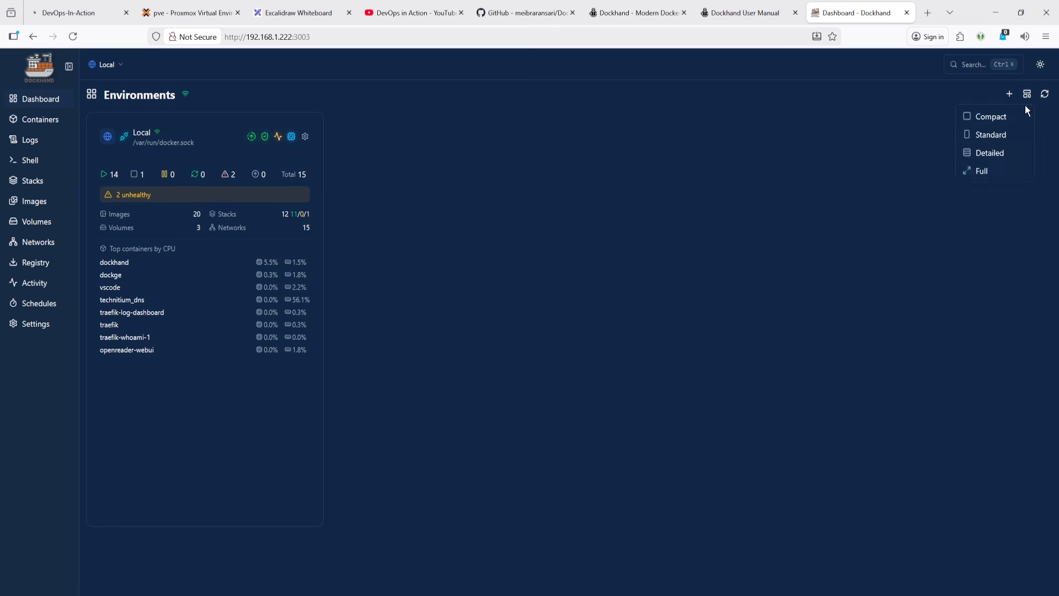
click(982, 171)
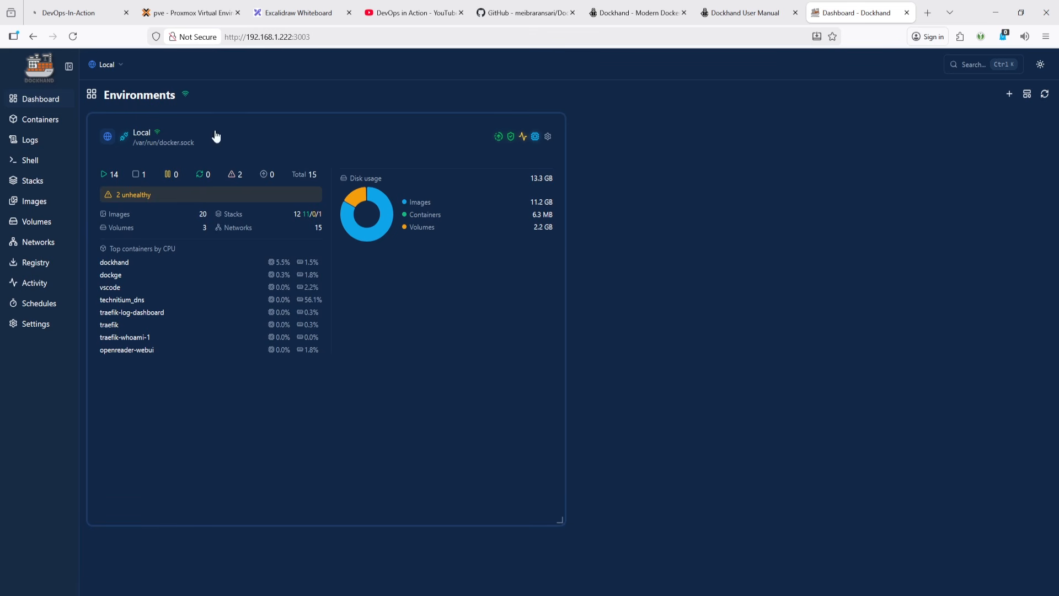
- Review the Dockhand feature list on the whiteboard and reload the dashboard
click(46, 120)
click(49, 105)
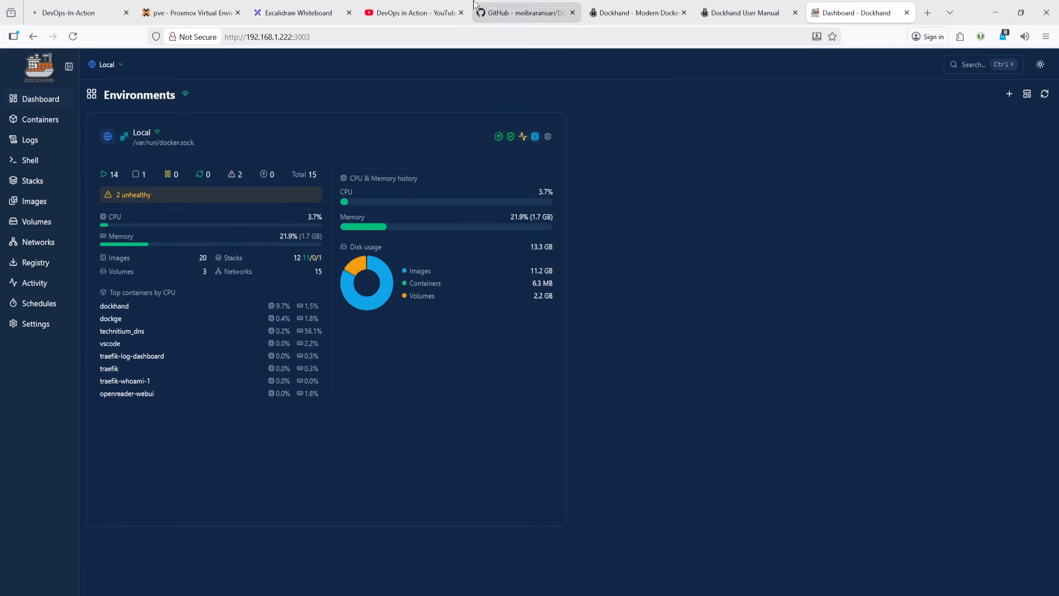
click(298, 12)
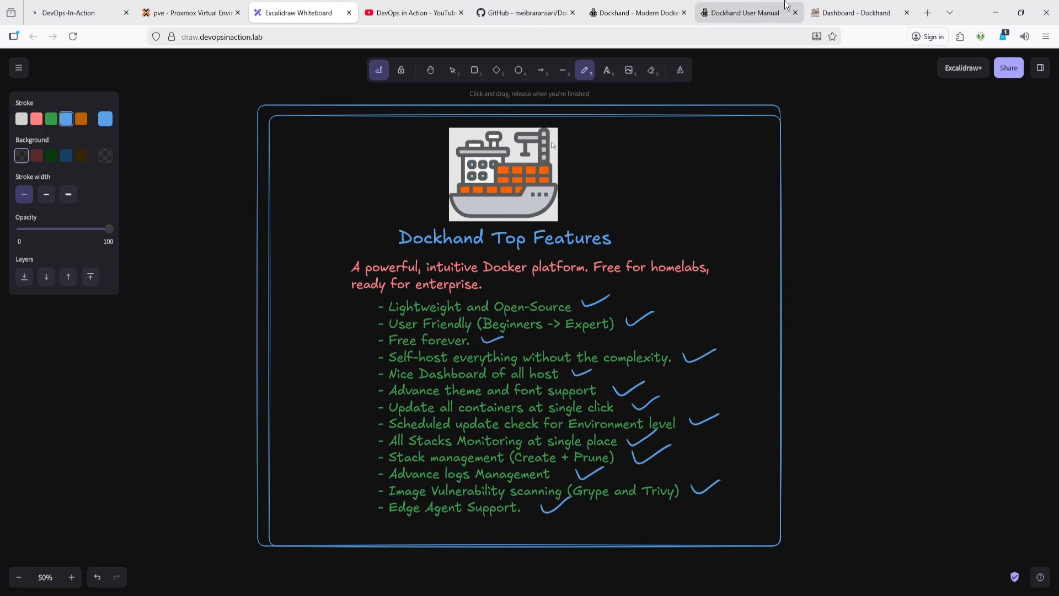
click(853, 12)
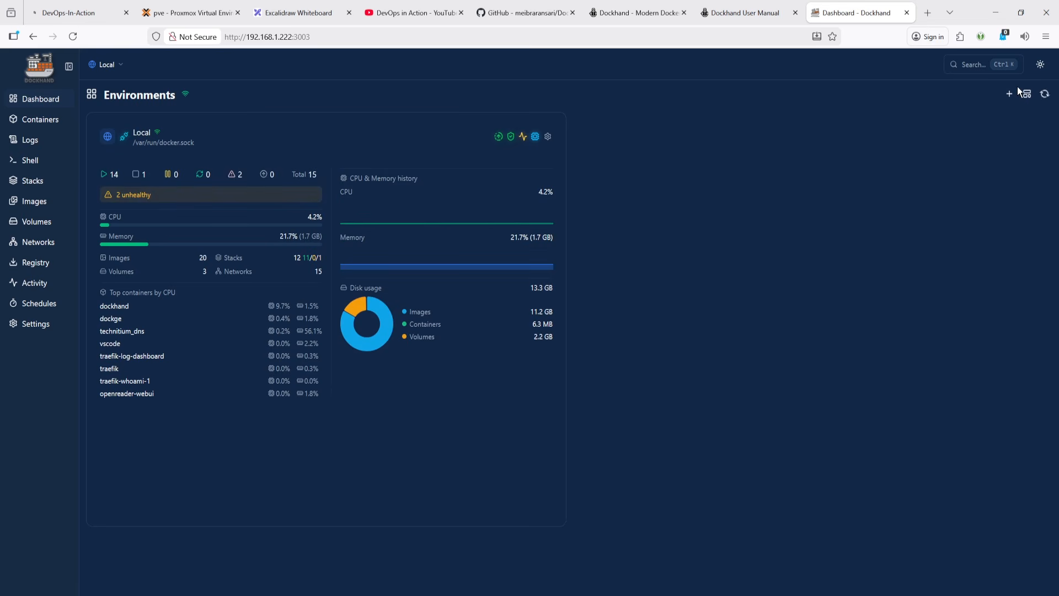
click(72, 36)
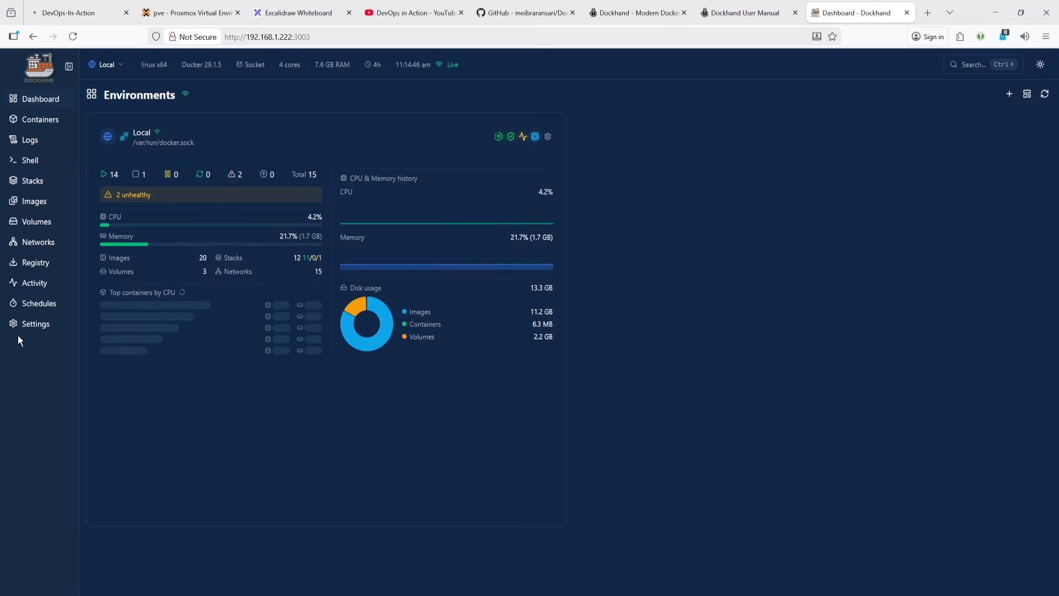
- Open the authentication settings and browse the General, Users, SSO / OIDC, LDAP / AD and Roles sections
click(37, 330)
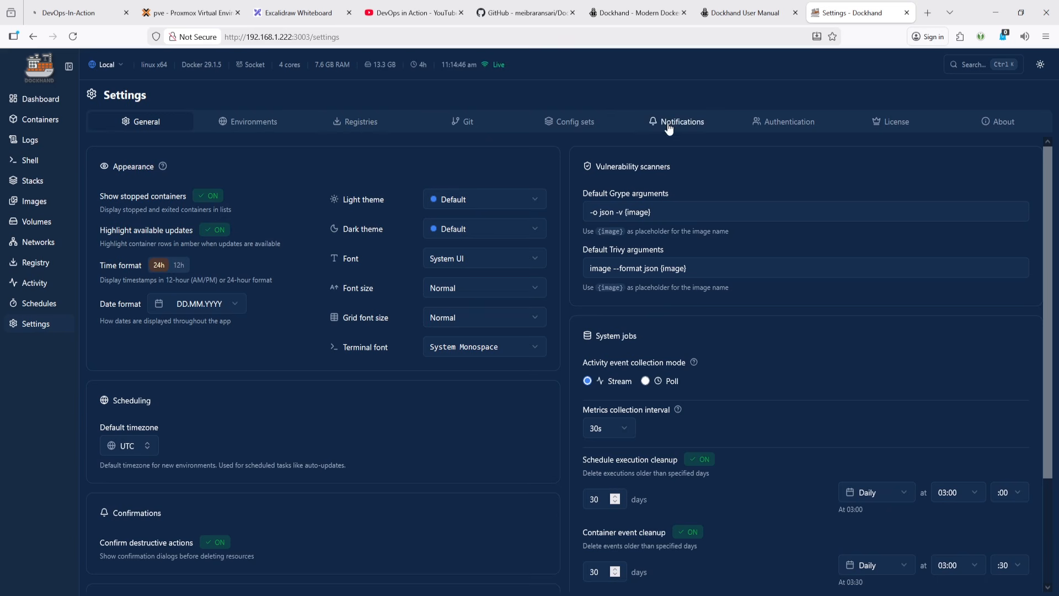
click(789, 124)
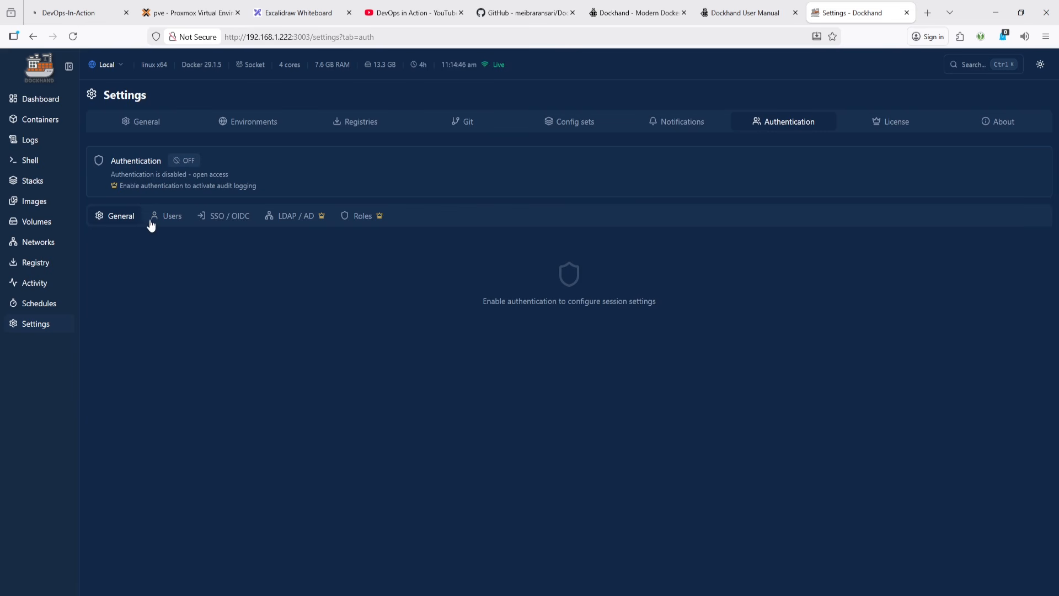
triple_click(494, 305)
click(614, 343)
click(170, 219)
click(225, 216)
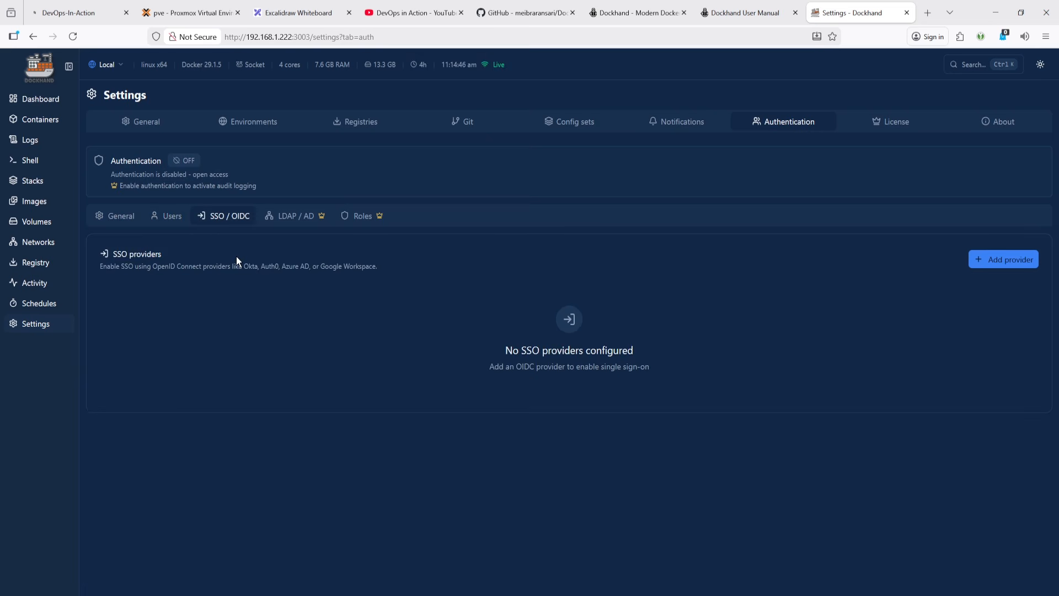
click(297, 224)
click(361, 221)
click(327, 226)
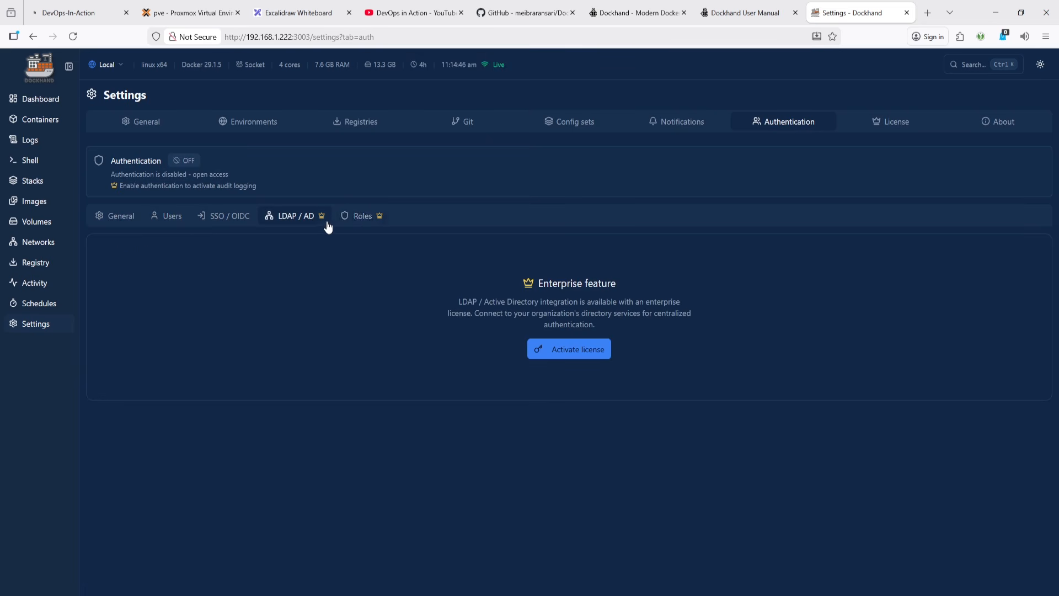
click(355, 217)
click(298, 221)
click(225, 216)
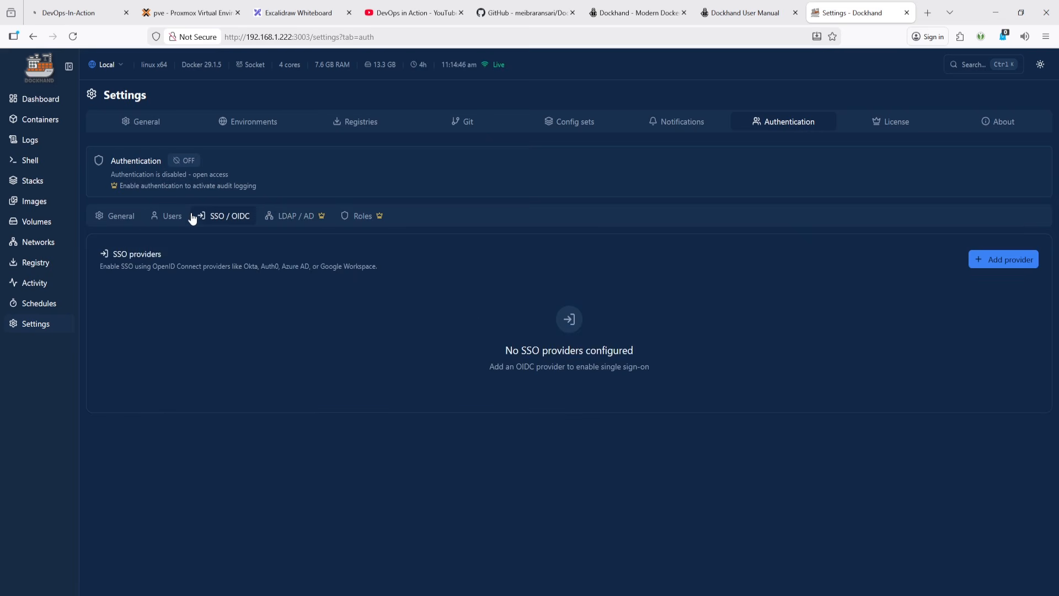
click(170, 218)
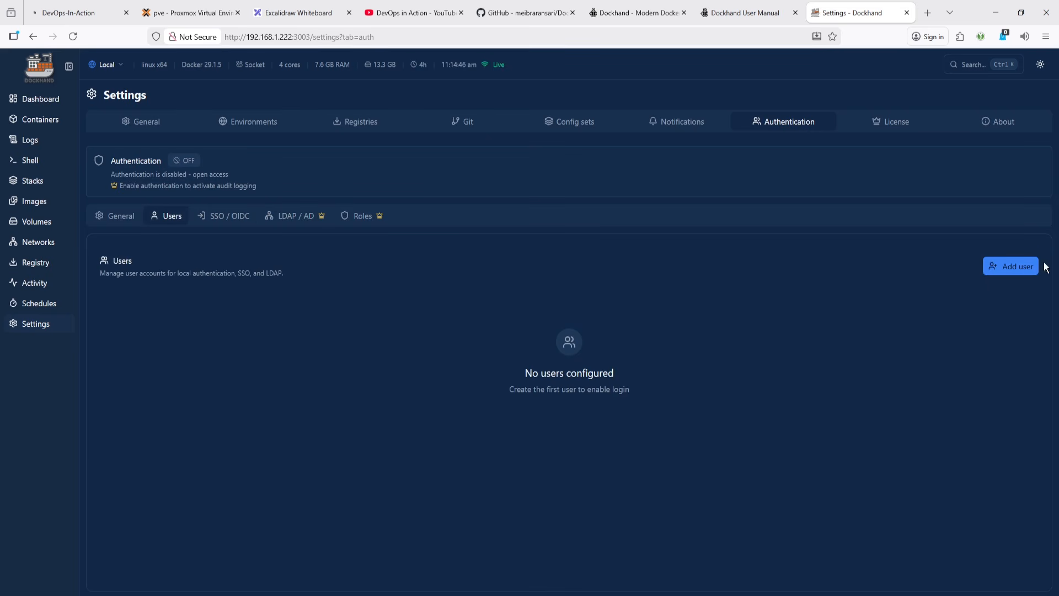
- Start adding a new user with the username Admin
click(1010, 266)
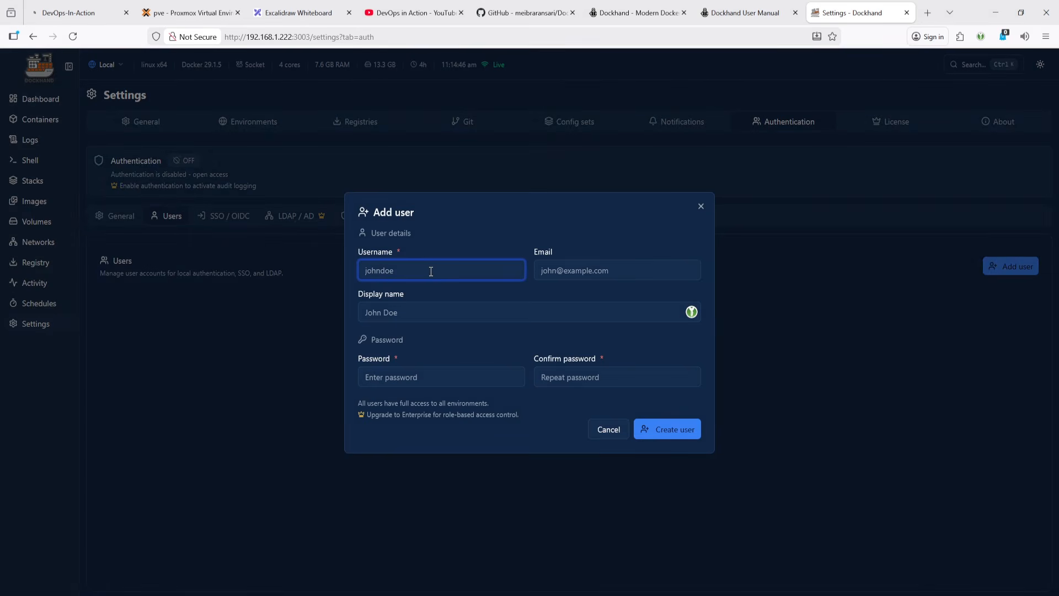
text(A)
key(BackSpace)
key(BackSpace)
key(BackSpace)
text(Admin)
key(Tab)
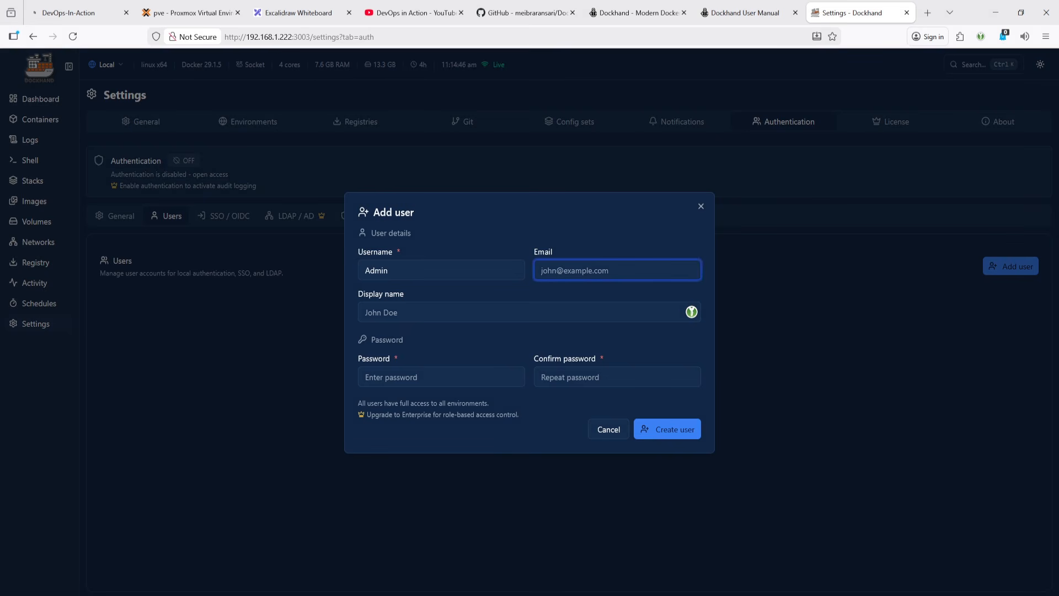
- Fill in the user's e-mail address, copying its domain from the Proxmox tab's address
click(221, 12)
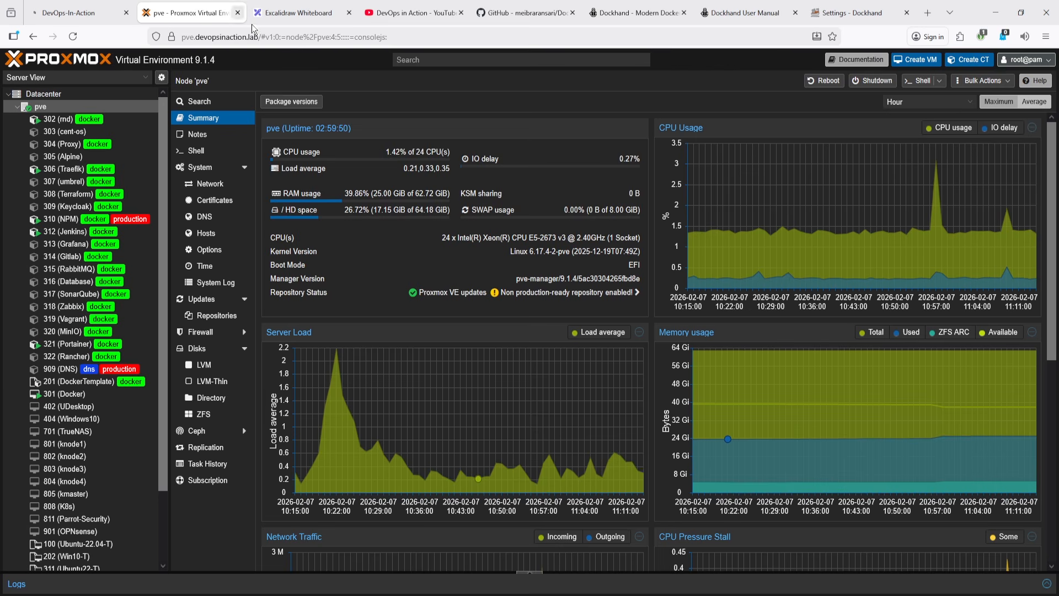
click(260, 37)
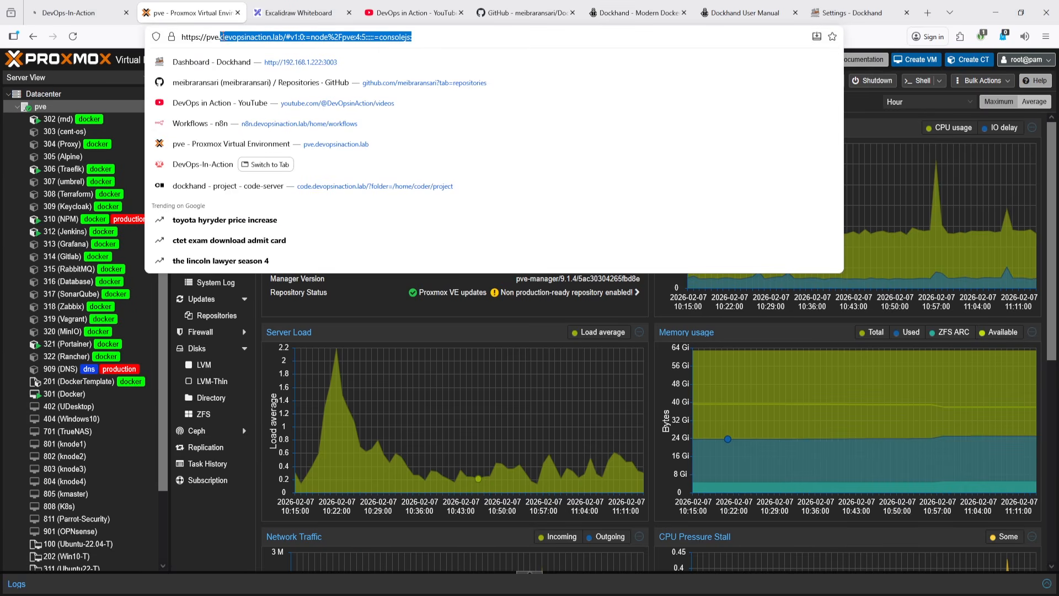
click(224, 37)
drag(224, 38, 280, 38)
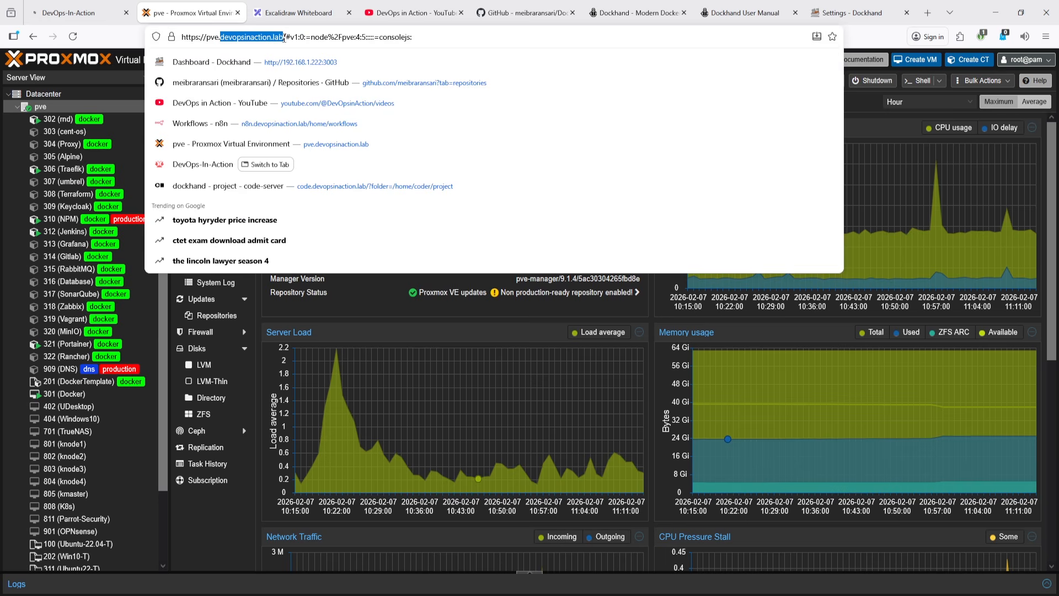
click(850, 12)
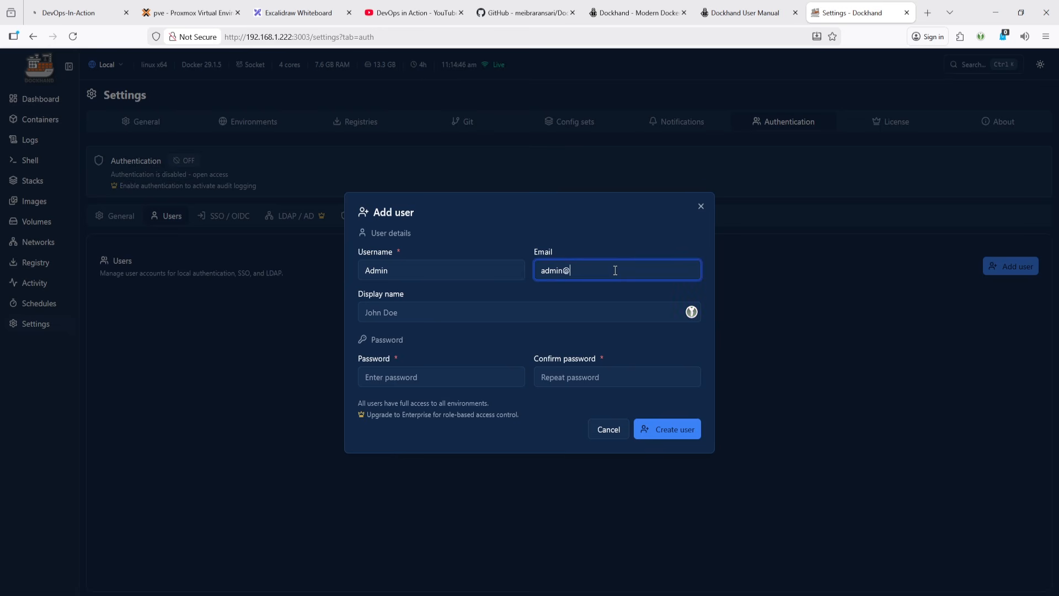
text(devopsinaction.lab)
- Set the display name to Admin and change the username to lowercase admin
click(410, 315)
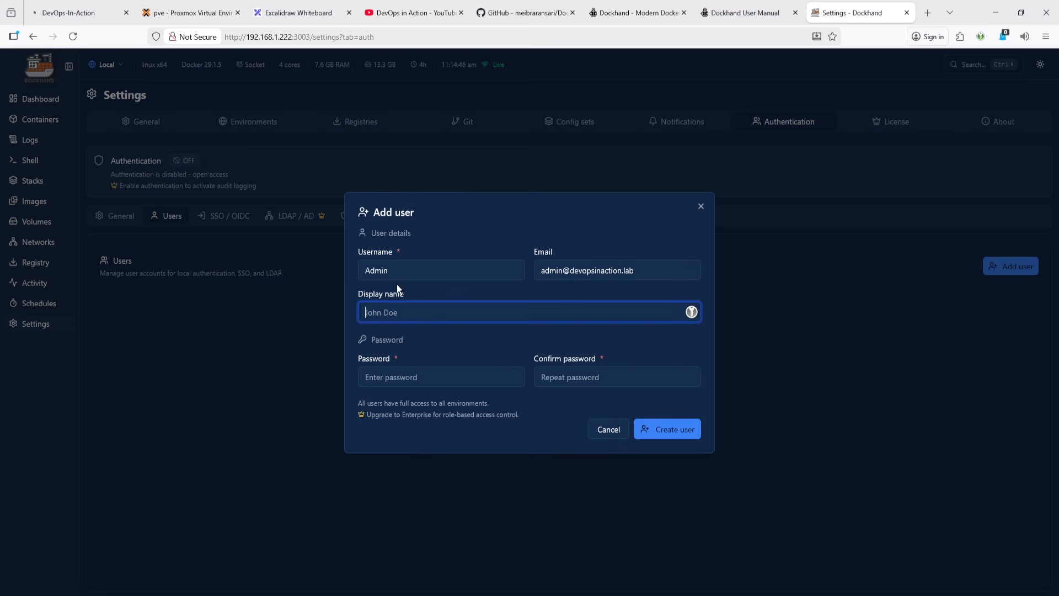
drag(398, 271, 226, 254)
key(ctrl+c)
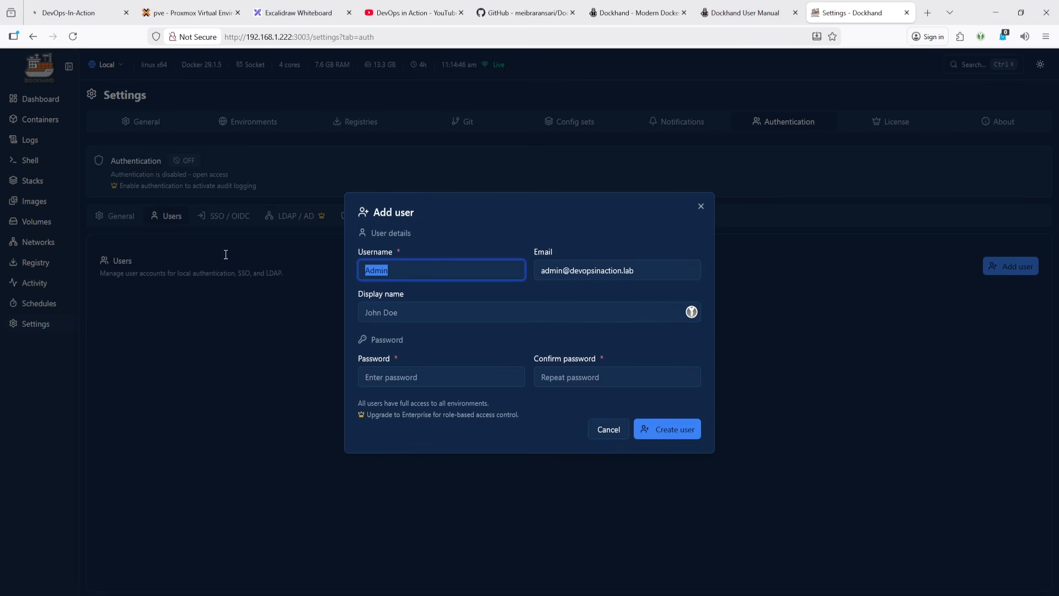
click(387, 314)
key(ctrl+v)
click(377, 271)
key(Left)
key(BackSpace)
text(a)
- Enter and confirm the account password, then create the user
drag(402, 313, 175, 294)
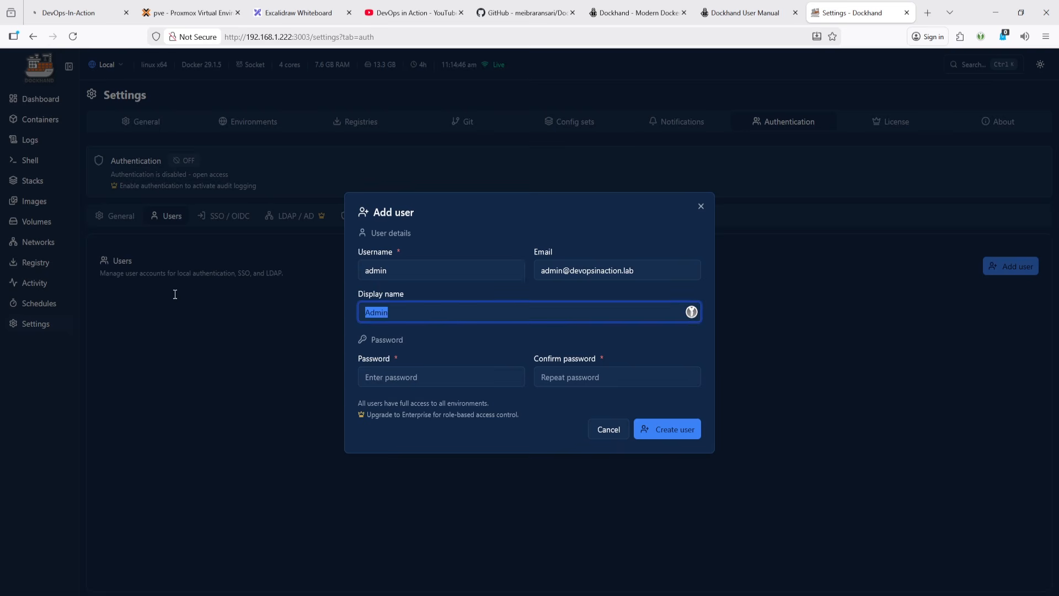
click(412, 381)
key(ctrl+v)
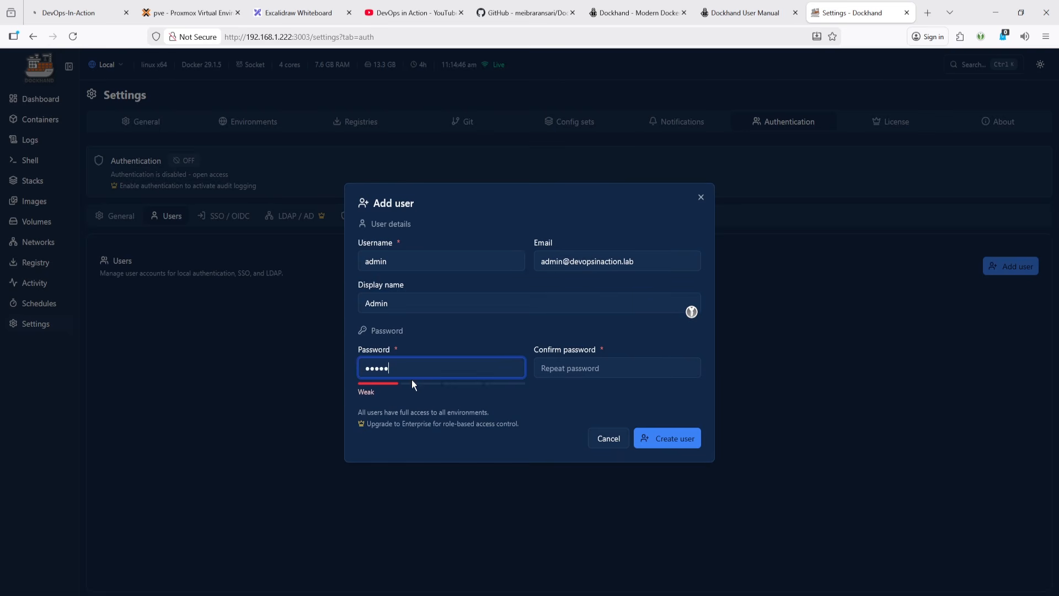
click(570, 370)
key(ctrl+v)
click(501, 364)
text(*****)
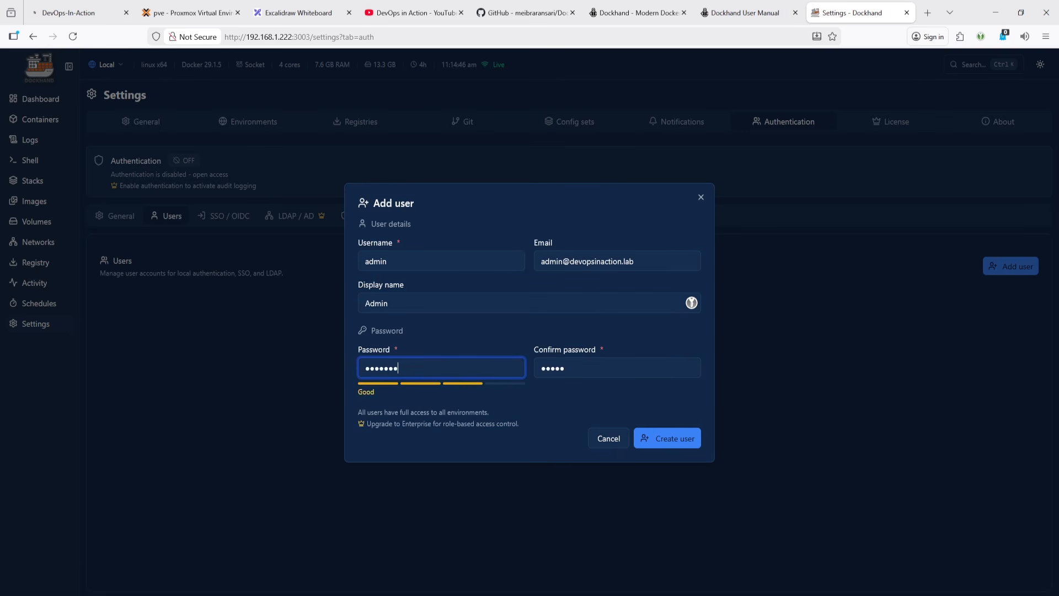
click(610, 372)
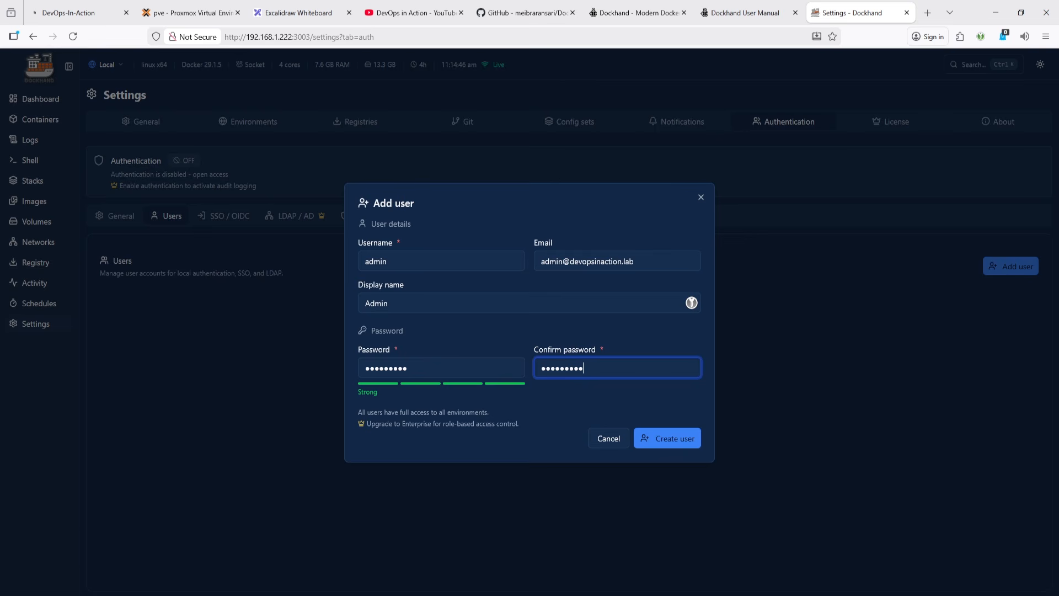
click(689, 436)
- Reload Dockhand and return to the dashboard
click(1042, 67)
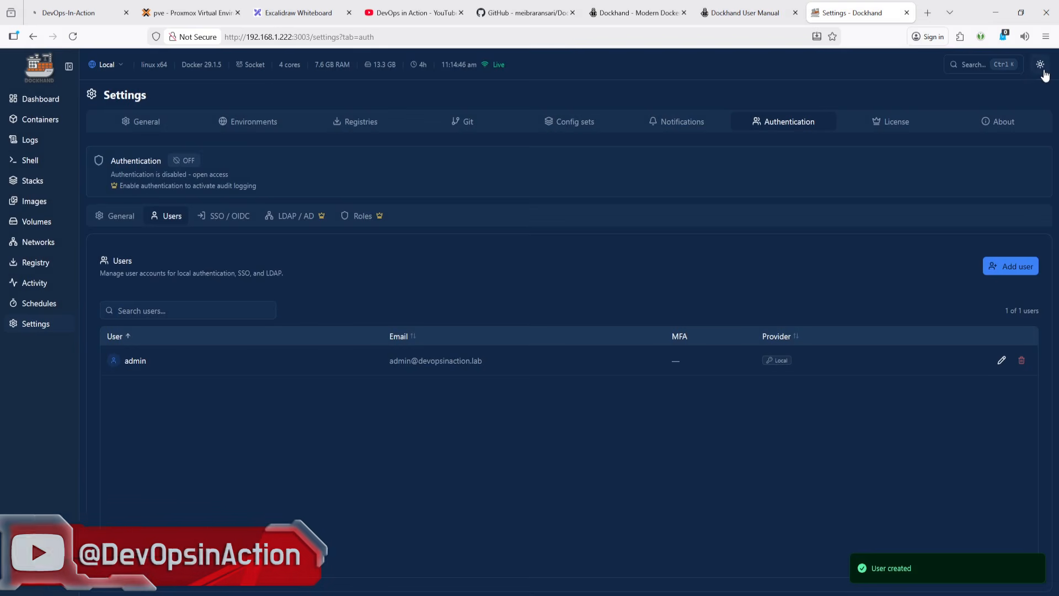
click(72, 37)
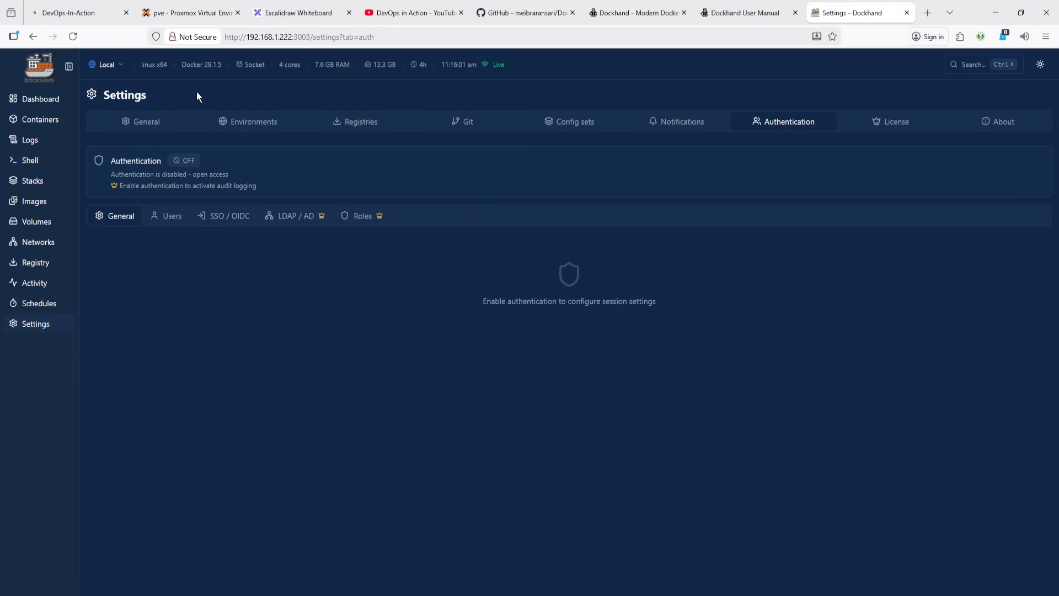
drag(315, 36, 418, 38)
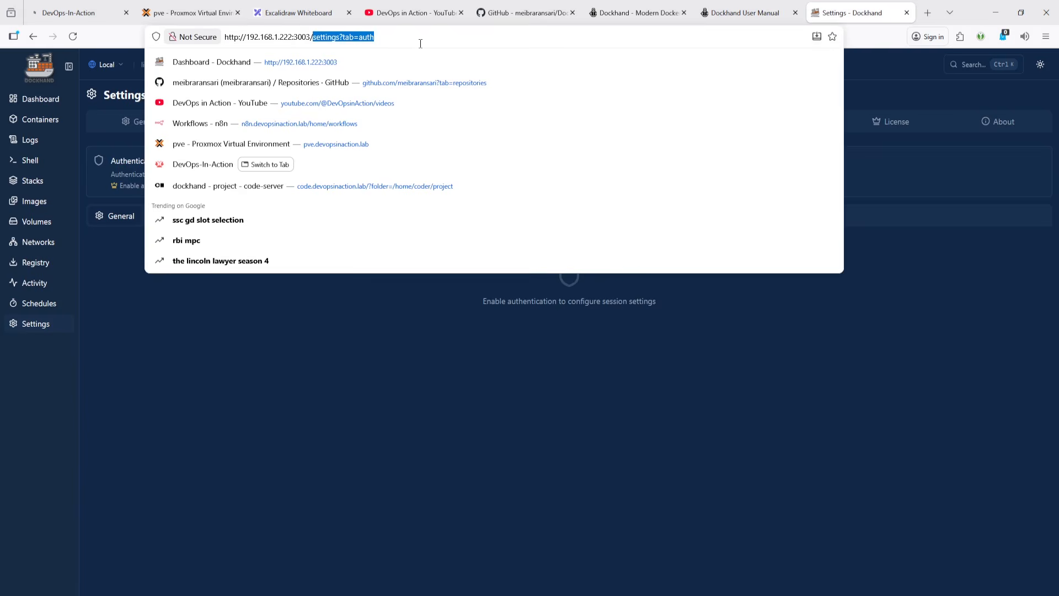
key(BackSpace)
key(Return)
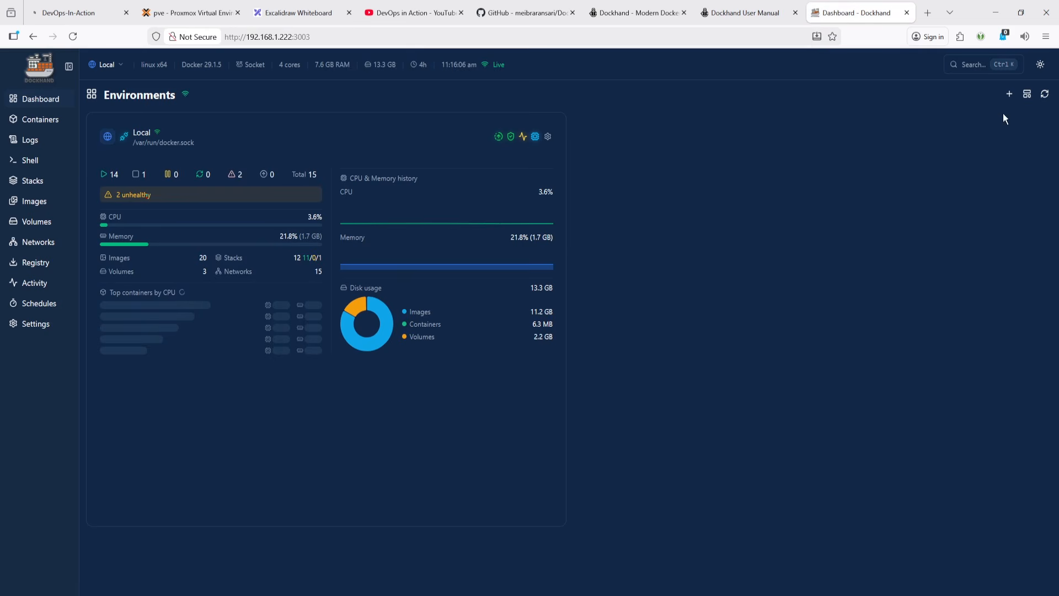
key(F5)
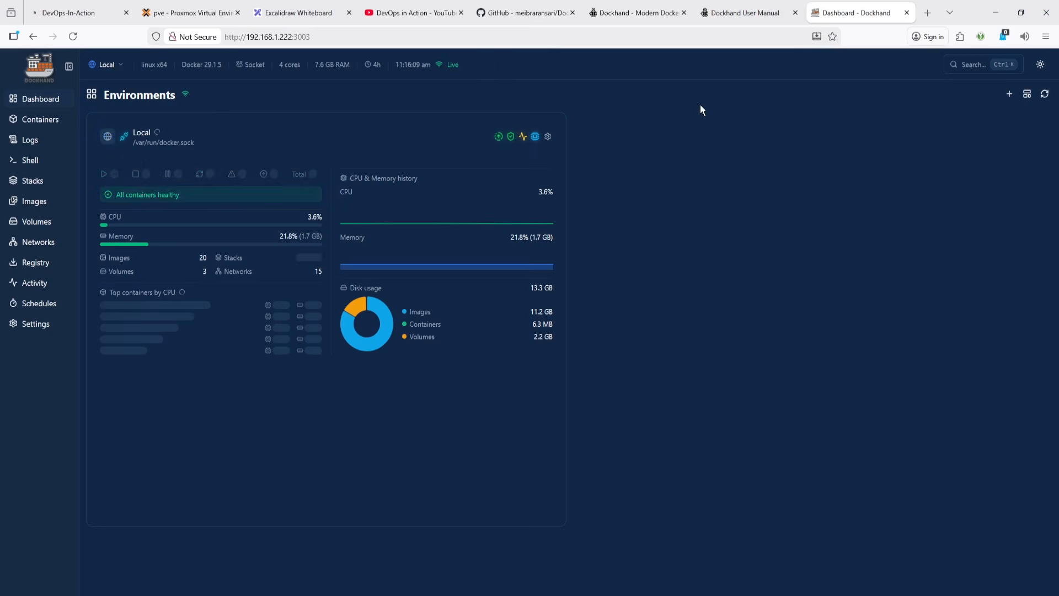
- Turn on authentication from the Users section of the authentication settings
click(51, 330)
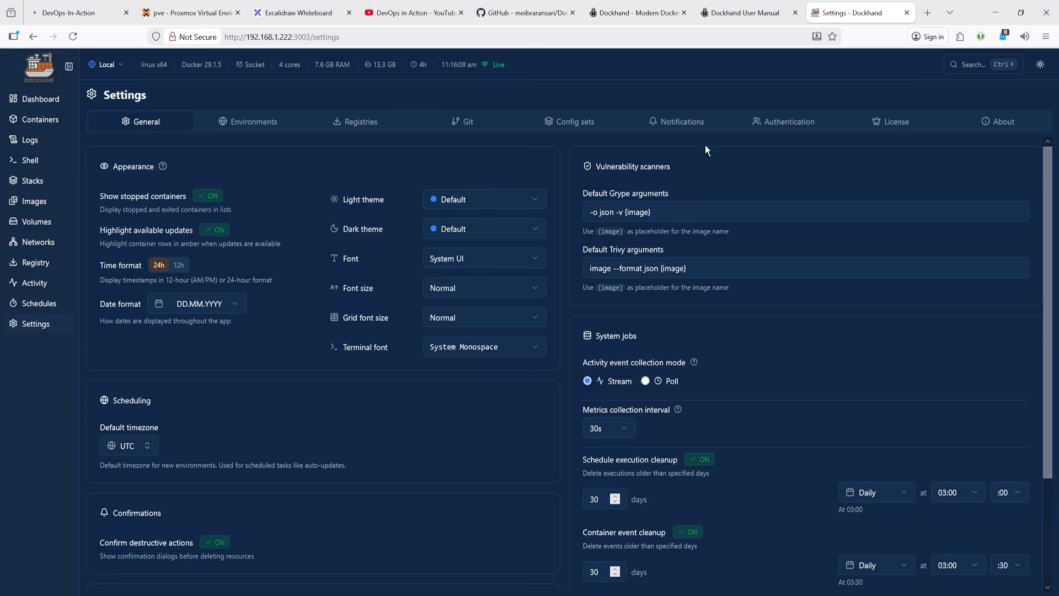
click(786, 121)
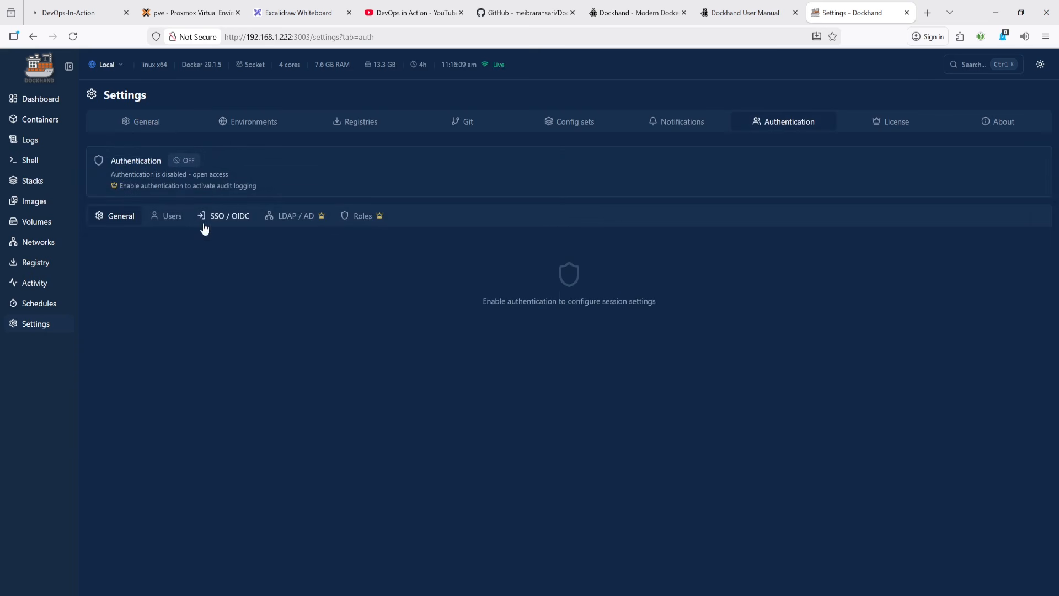
click(168, 216)
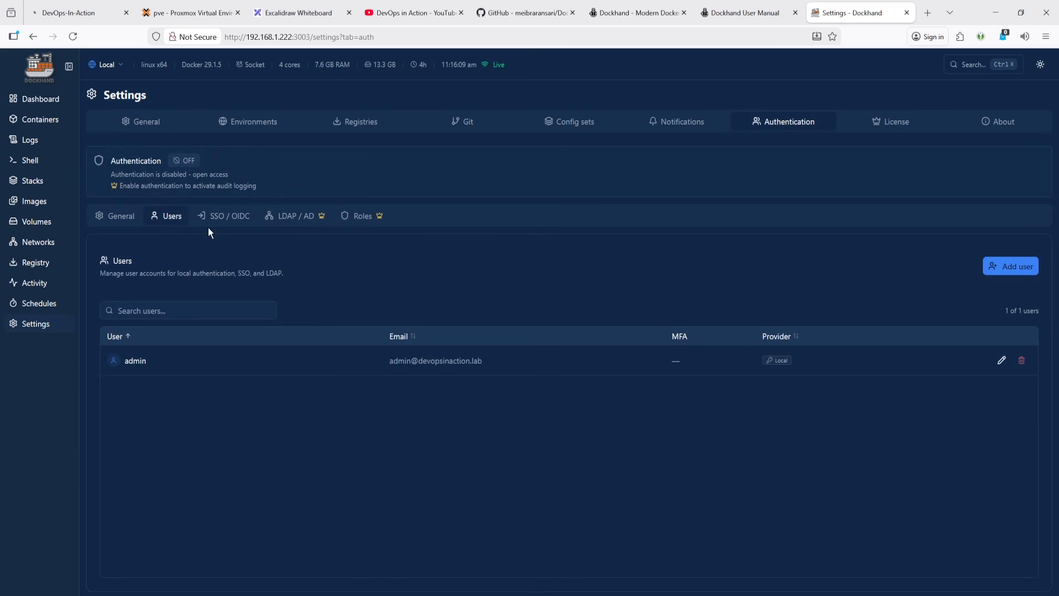
click(184, 165)
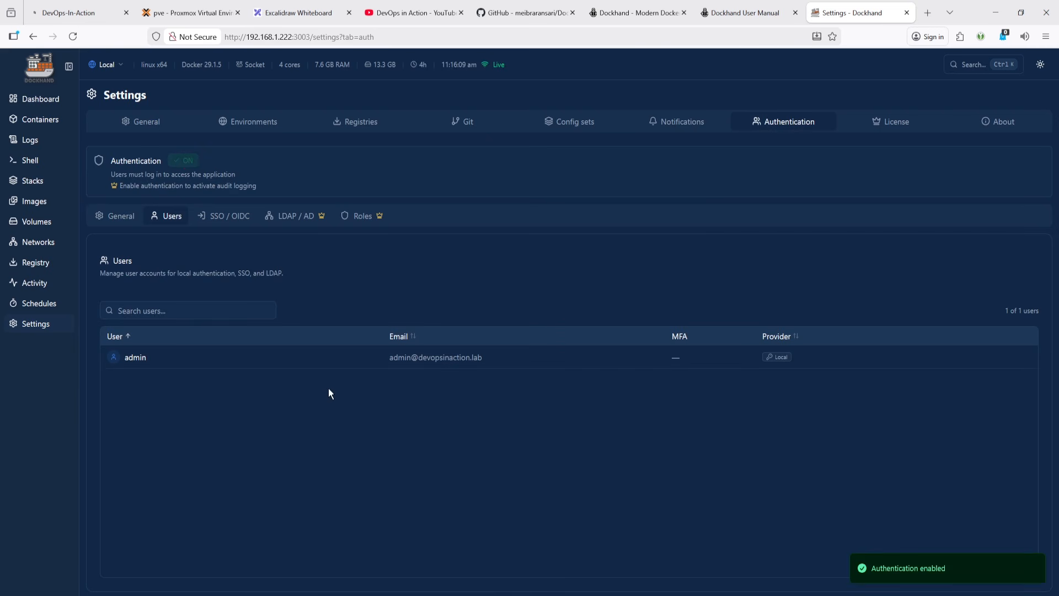
- Reload Dockhand and sign in as admin with the account password, dismissing the browser's save-password offer
click(72, 37)
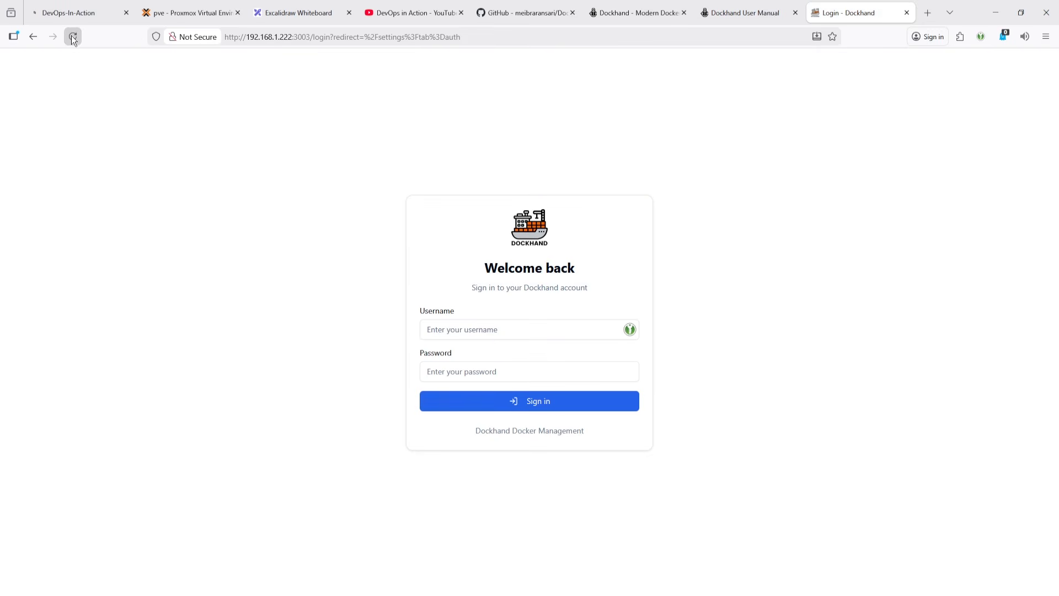
click(505, 331)
text(admin)
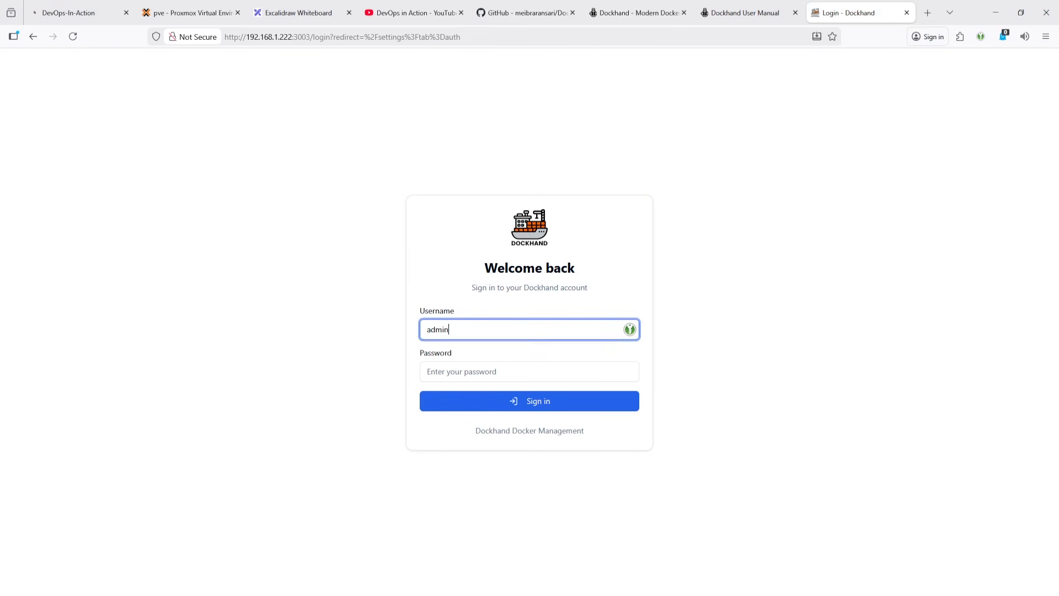
key(Tab)
text(••)
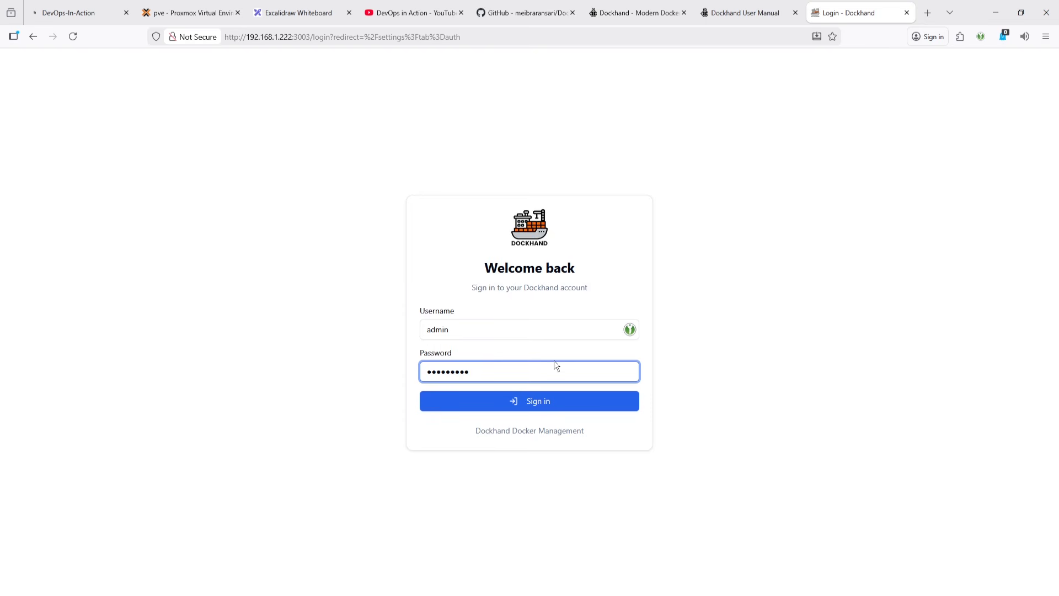
click(545, 400)
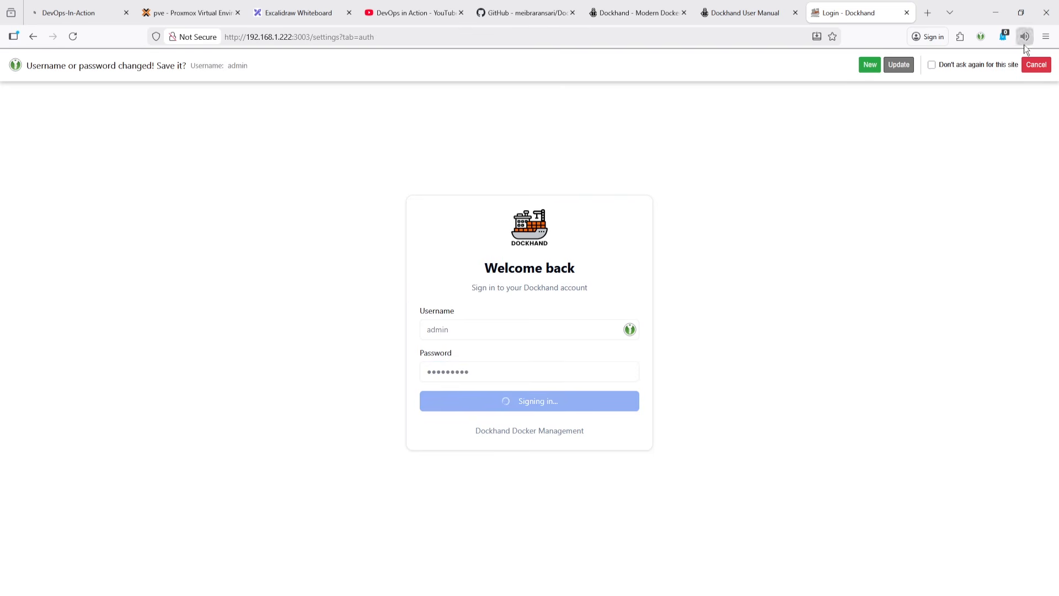
click(1036, 65)
click(73, 37)
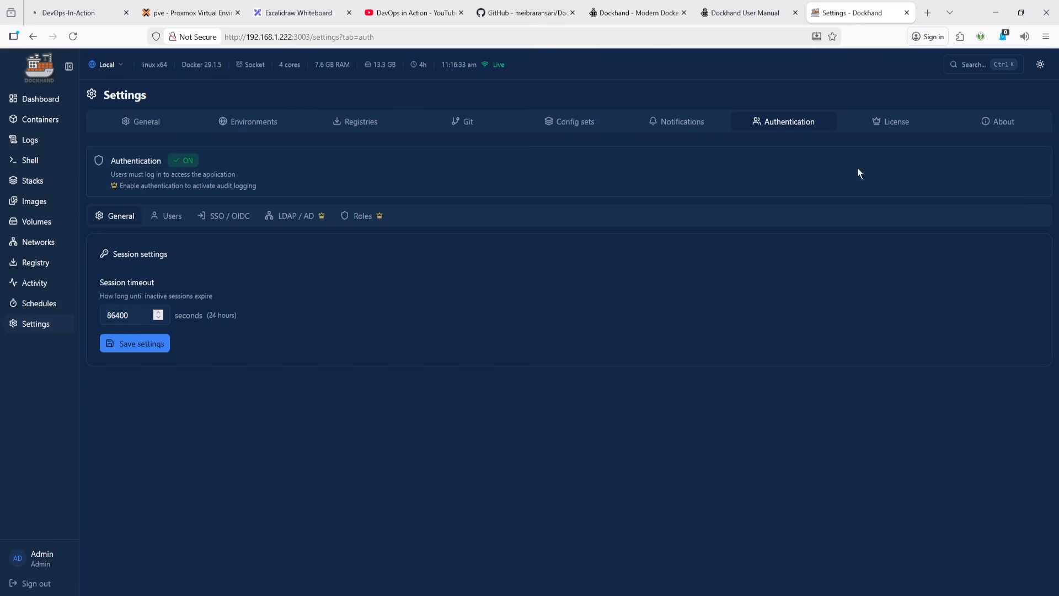
click(286, 13)
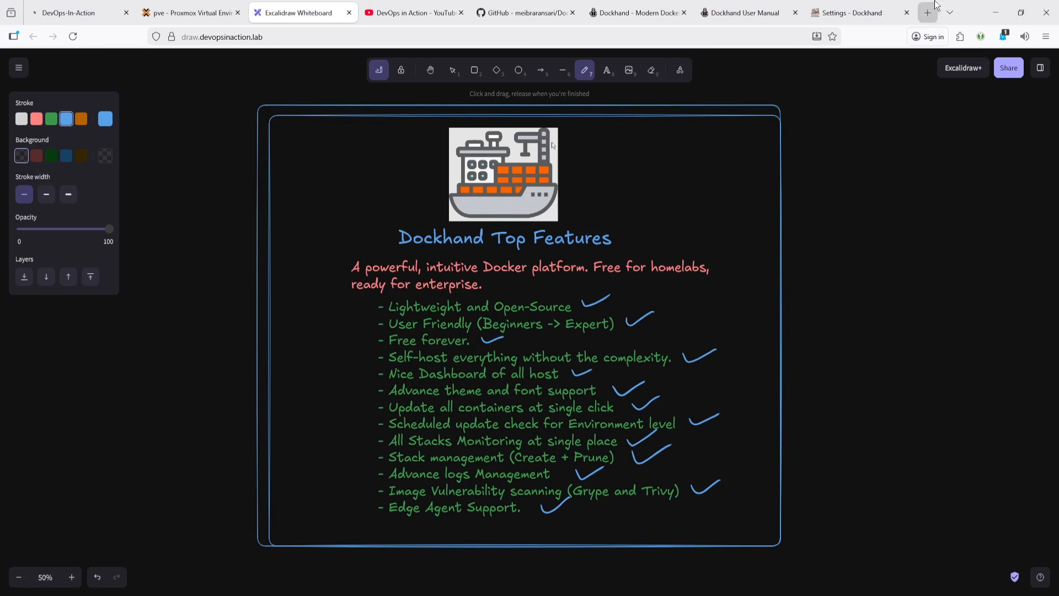
click(850, 11)
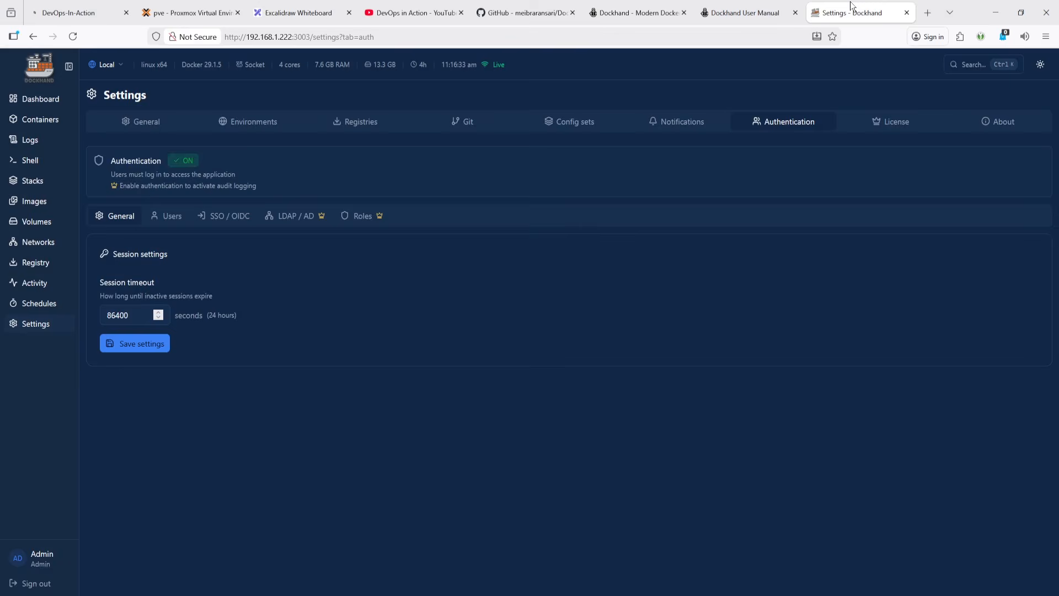
click(1040, 65)
click(1041, 65)
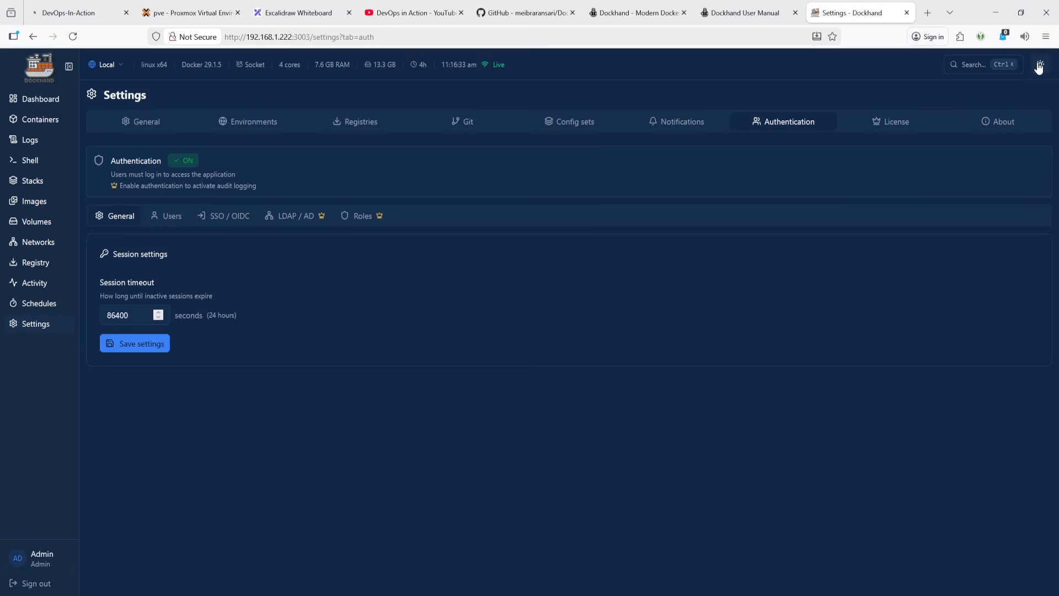
- Open the admin profile and upload logo.png from the Desktop as the avatar, saving the crop
click(43, 560)
click(369, 206)
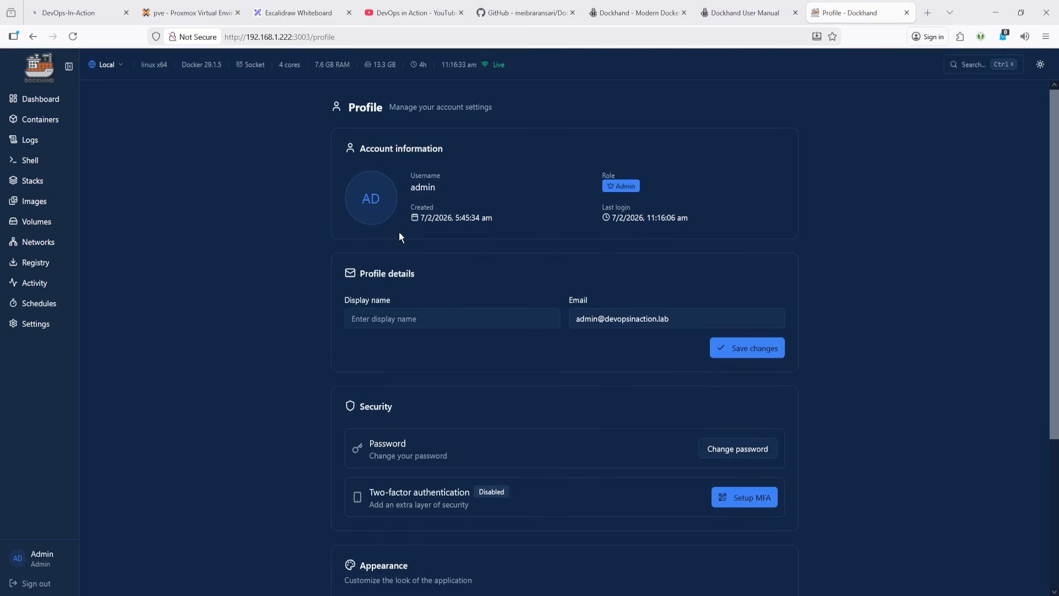
click(250, 105)
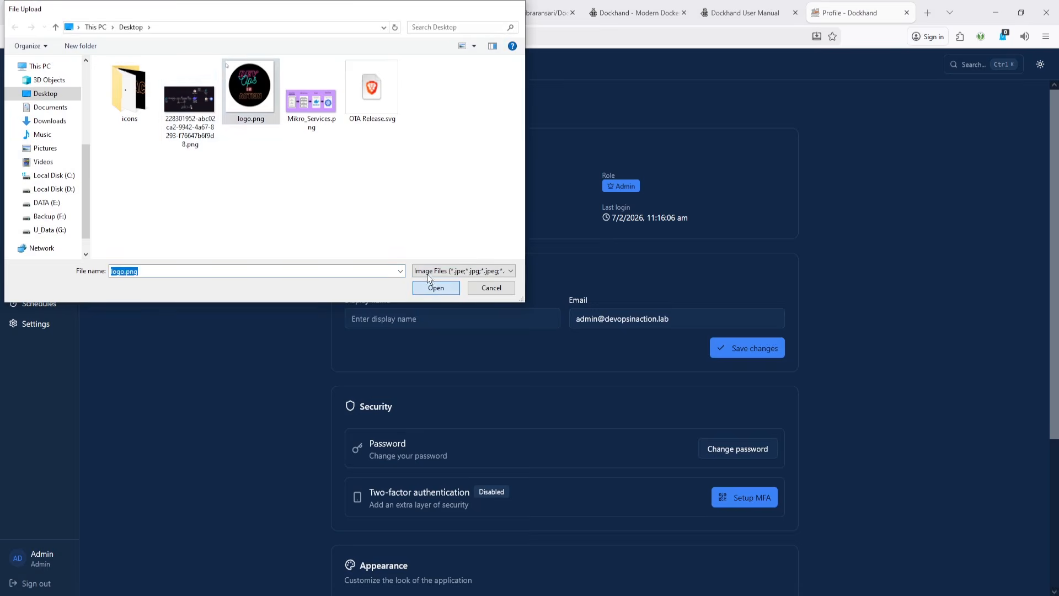
click(436, 287)
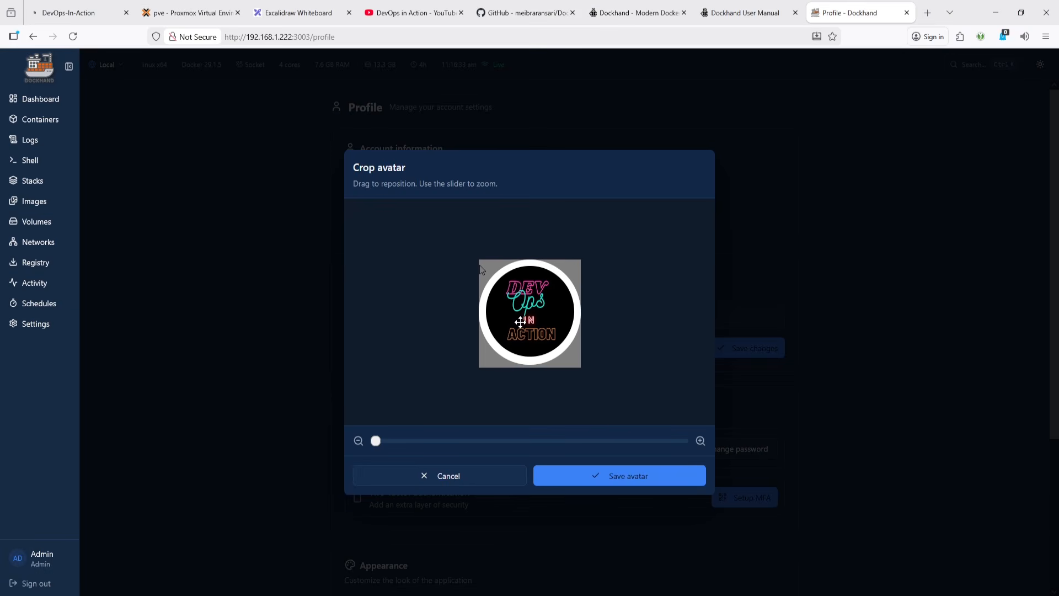
click(584, 486)
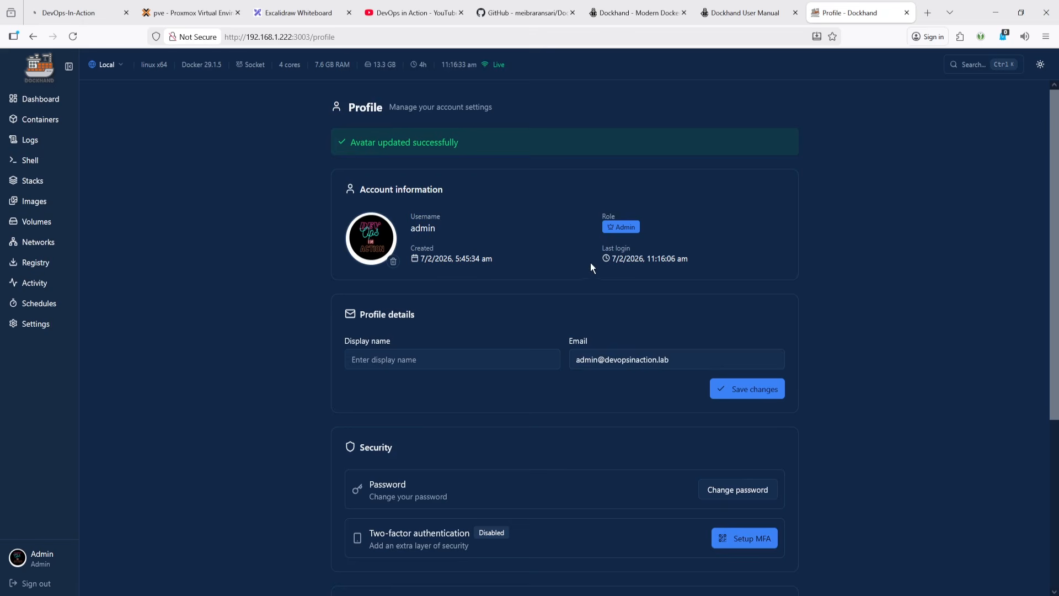
- Set the profile display name to Admin
click(387, 359)
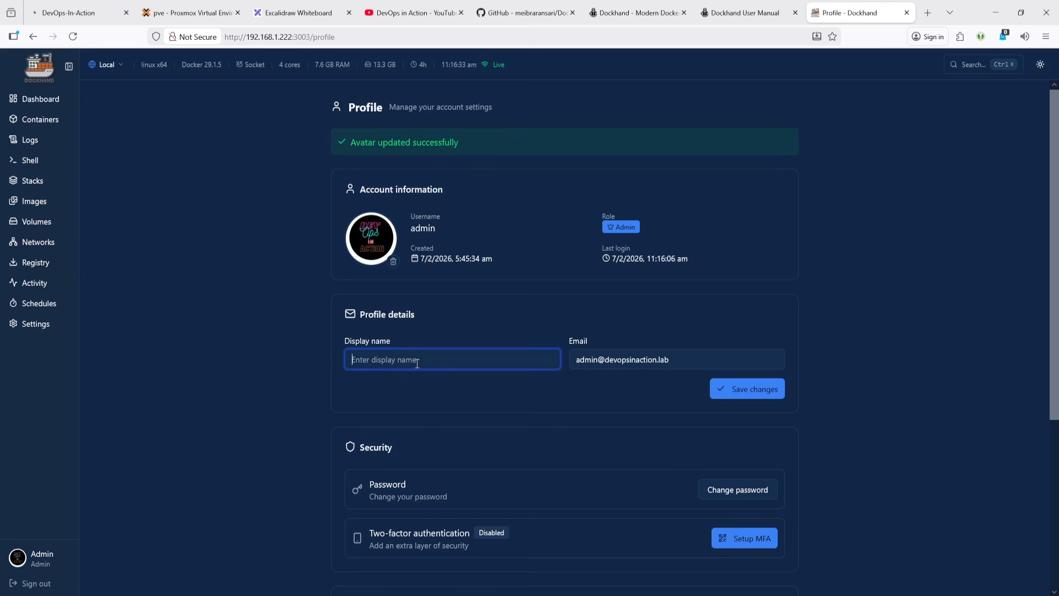
text(ASd)
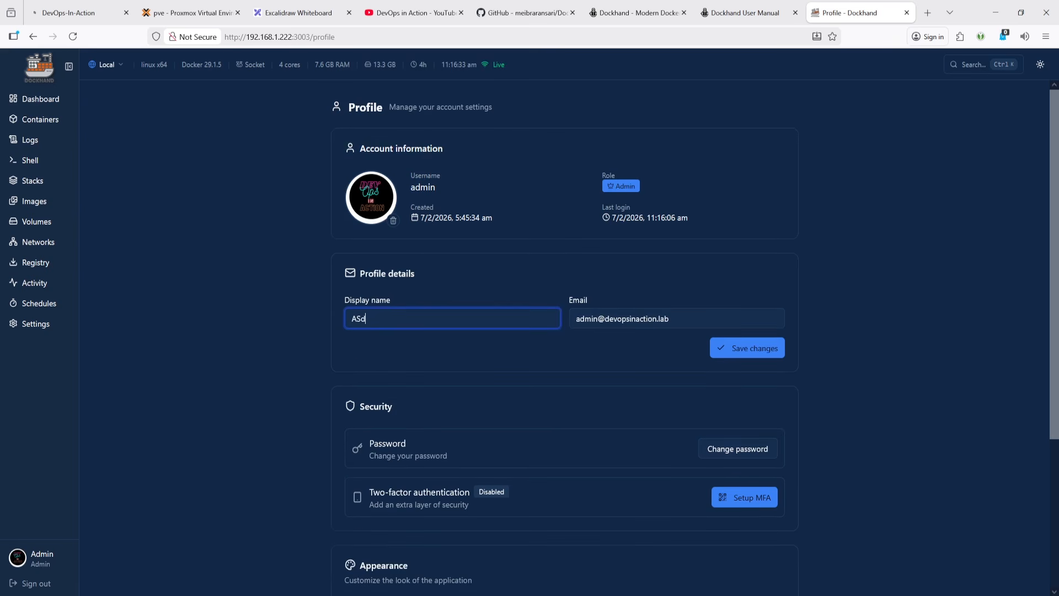
key(BackSpace)
key(BackSpace)
text(Adm)
click(607, 326)
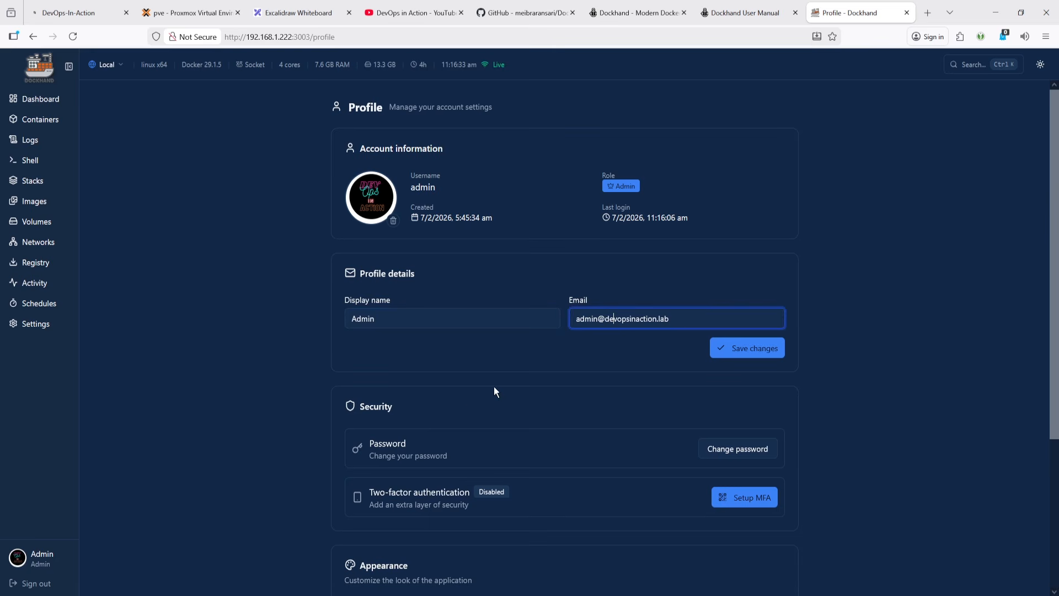
- Set the light theme to Alucard (Dracula Light) in the profile appearance settings
scroll(466, 408, down, 4)
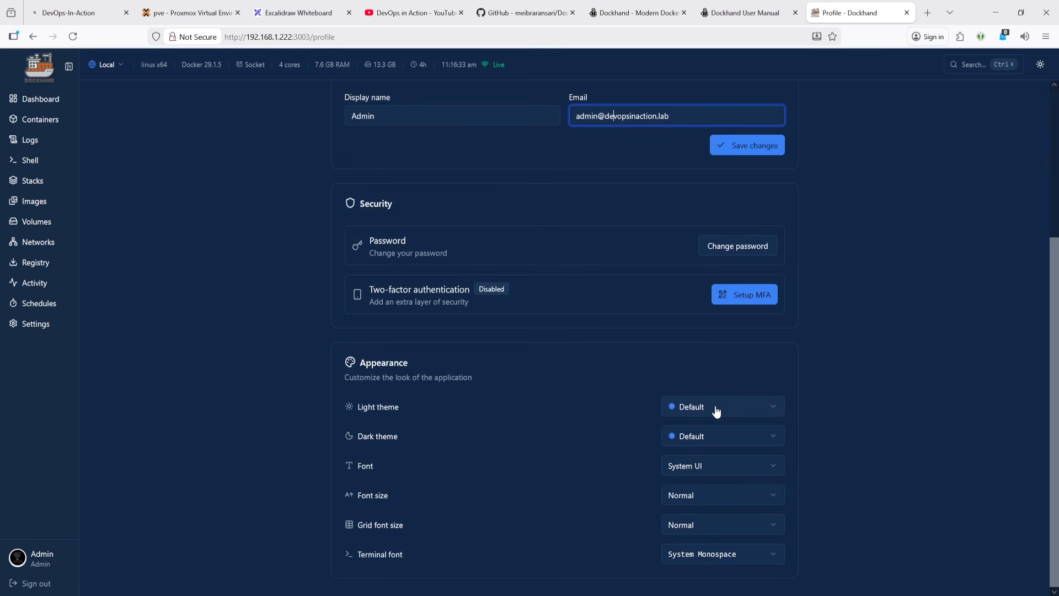
click(717, 411)
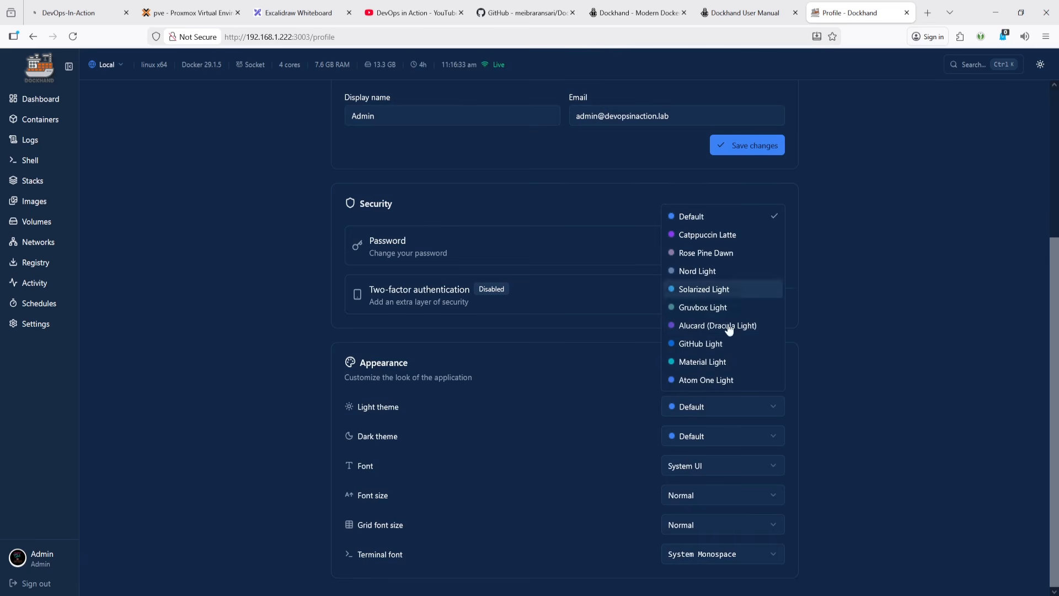
click(857, 310)
click(701, 415)
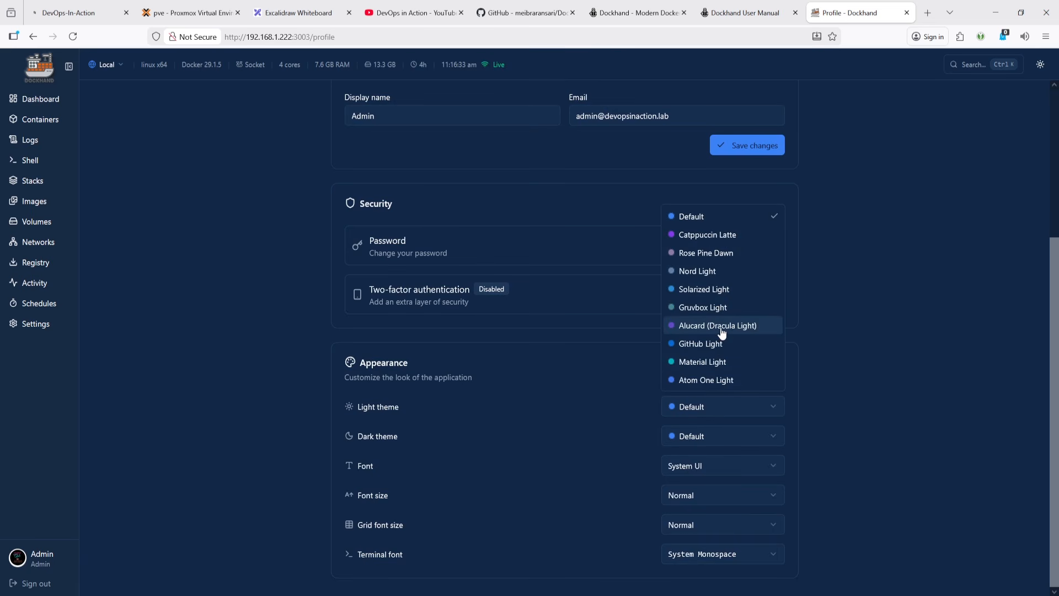
click(728, 327)
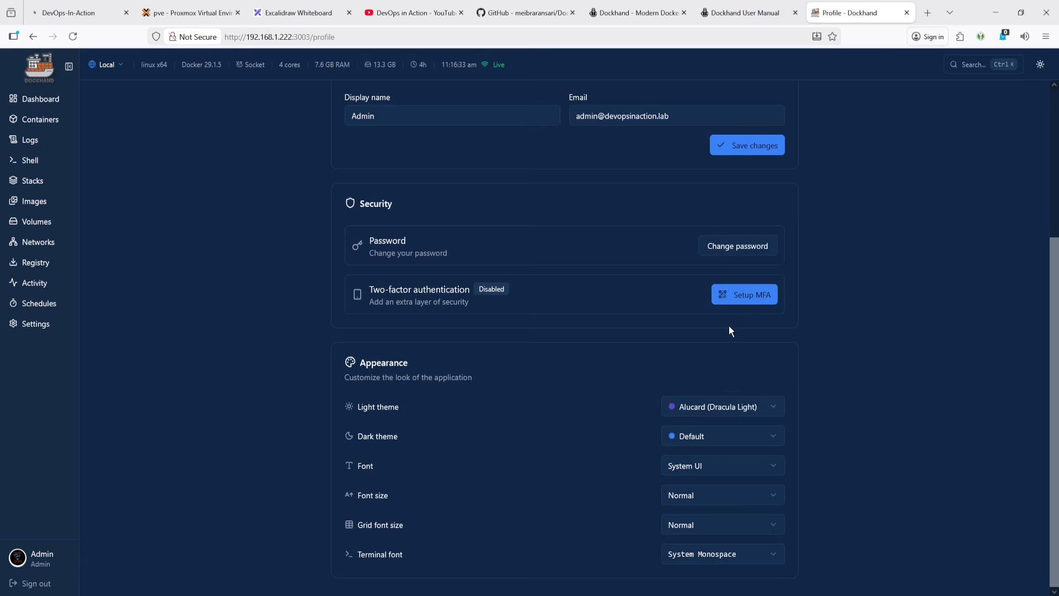
- Switch the light theme back to Default
click(704, 438)
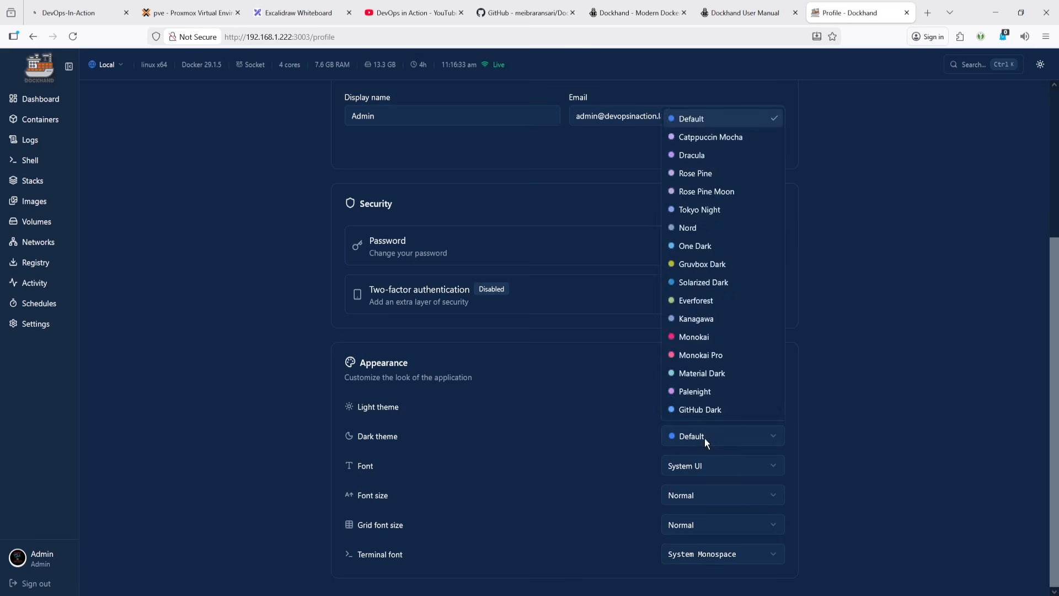
click(704, 439)
click(730, 415)
click(712, 216)
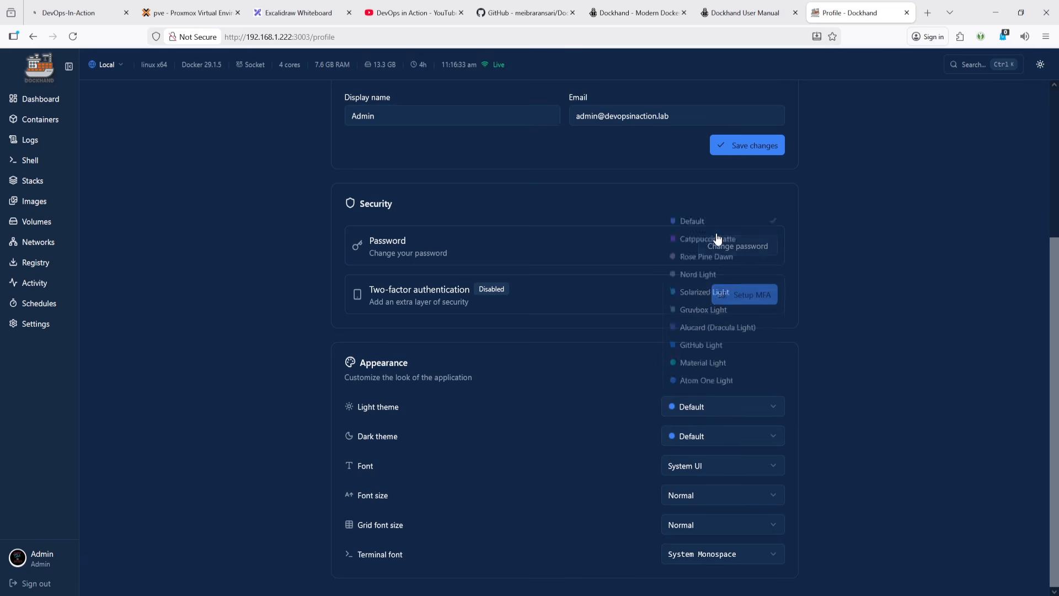
- Preview the Nord and Gruvbox Dark dark themes, settling on One Dark as the dark theme
click(705, 438)
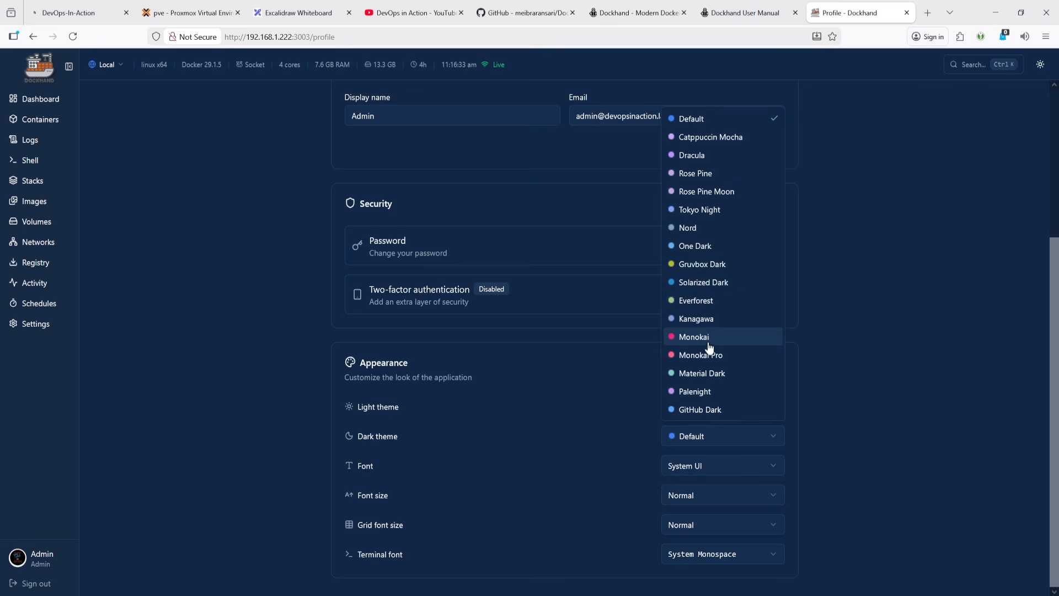
click(711, 227)
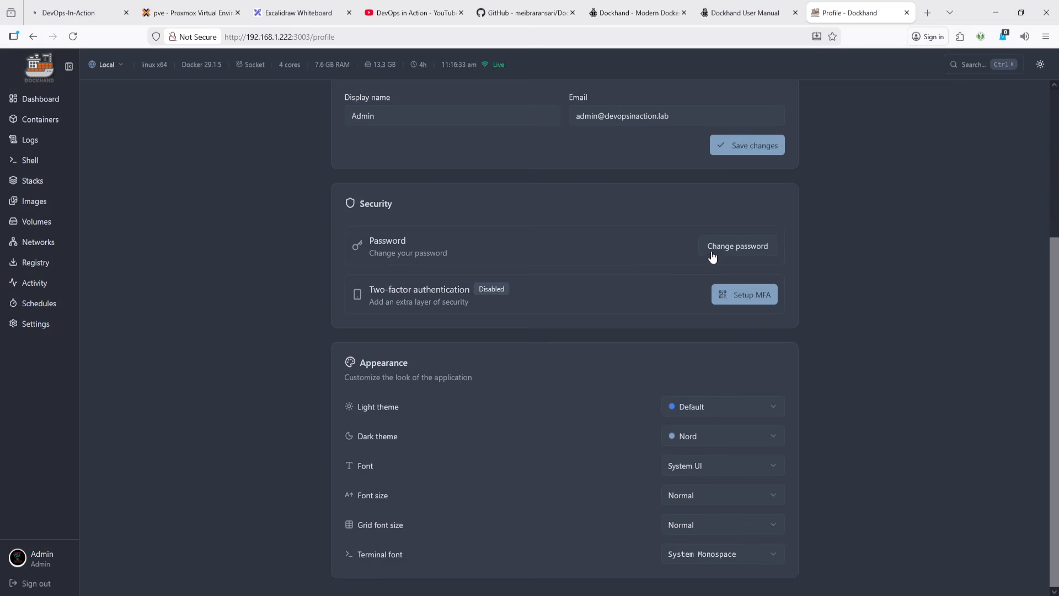
click(716, 437)
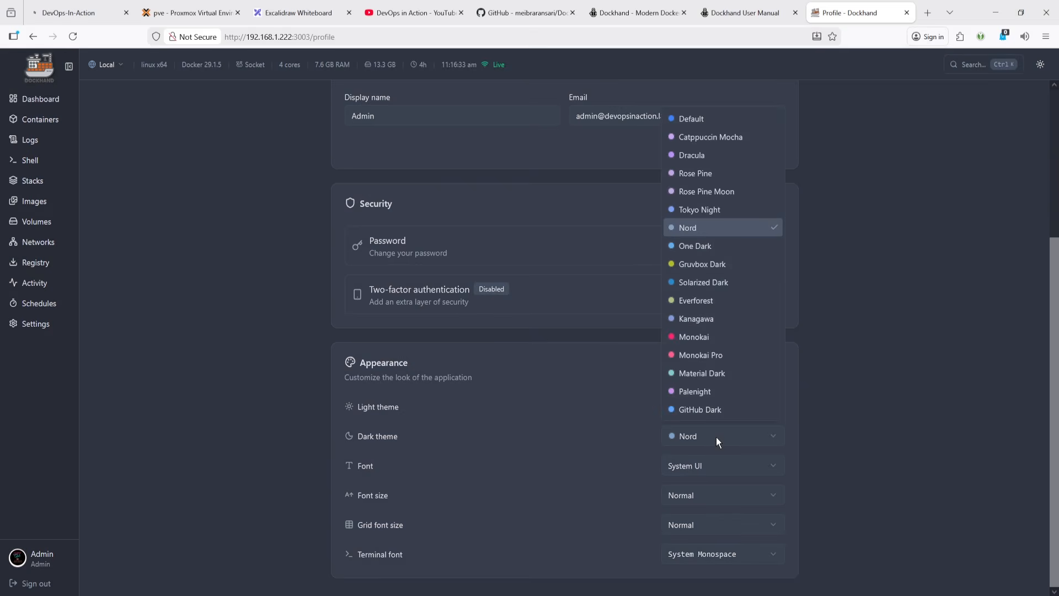
click(723, 245)
key(Down)
key(Down)
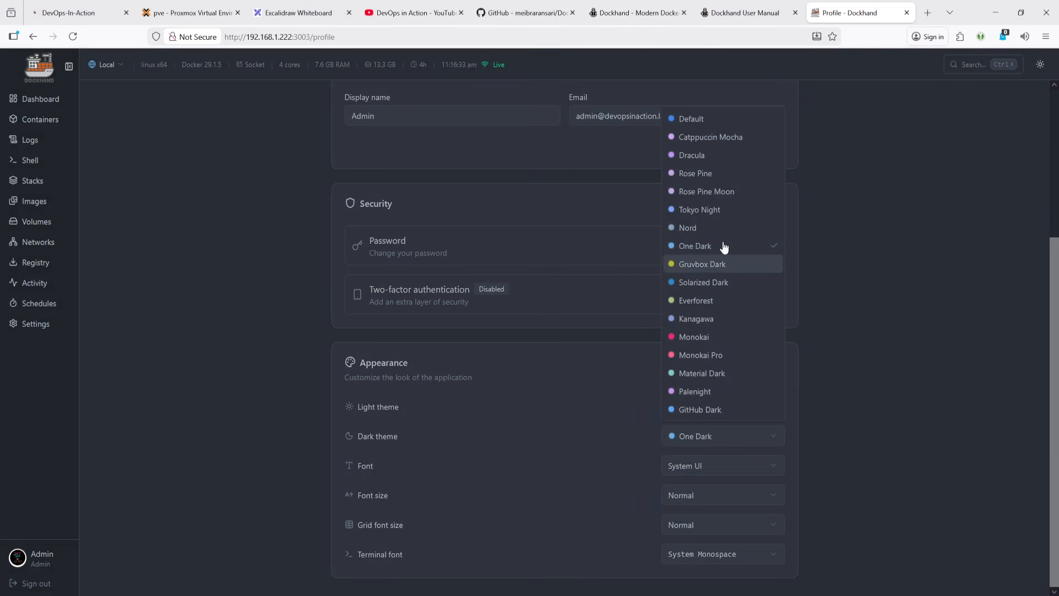
key(Return)
key(Down)
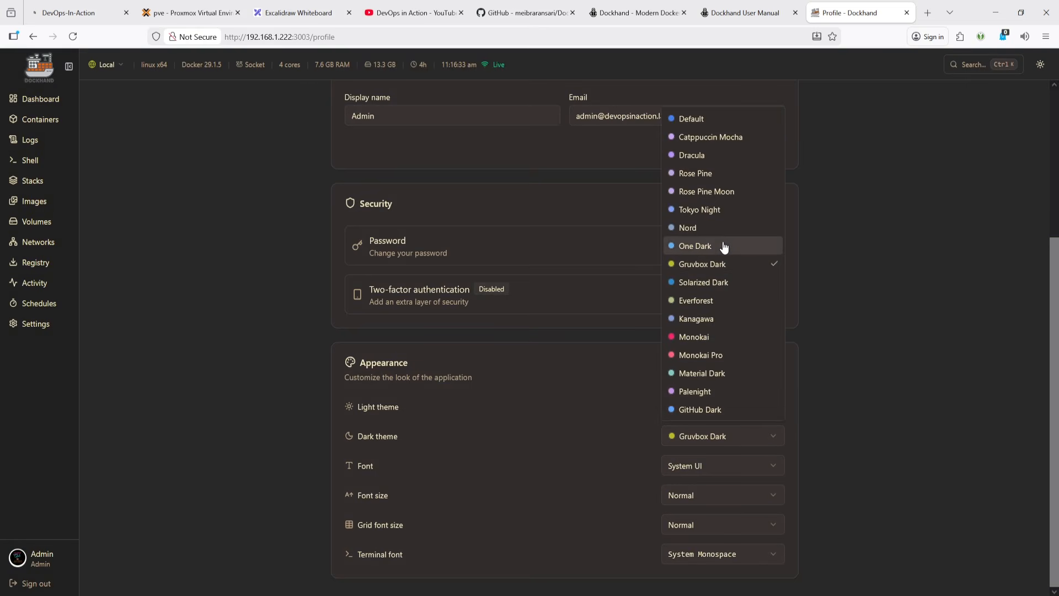
click(724, 245)
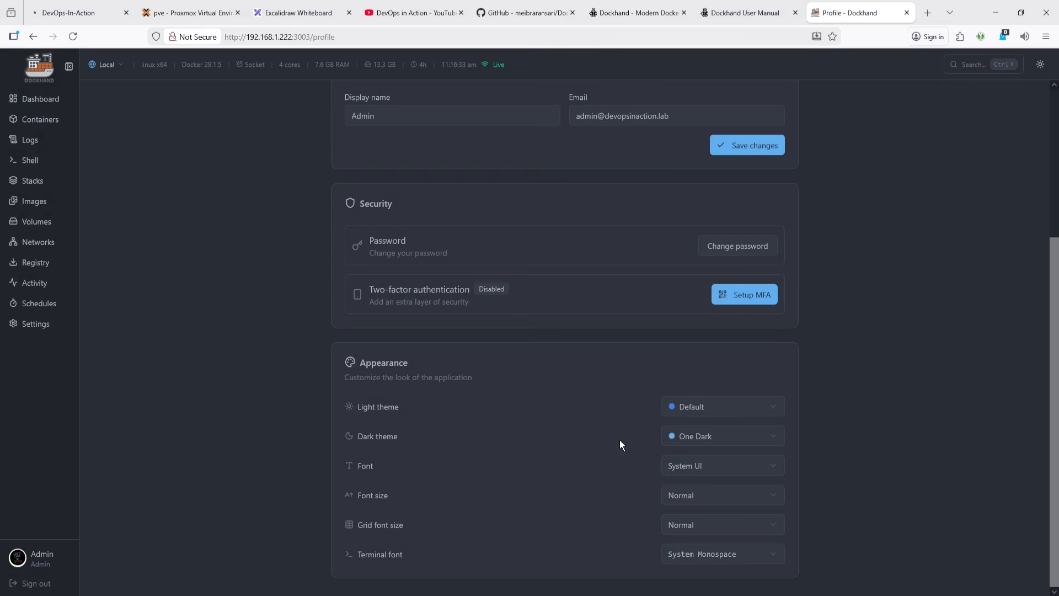
- Preview the Medium font size and return the font size to Normal
click(697, 469)
click(694, 496)
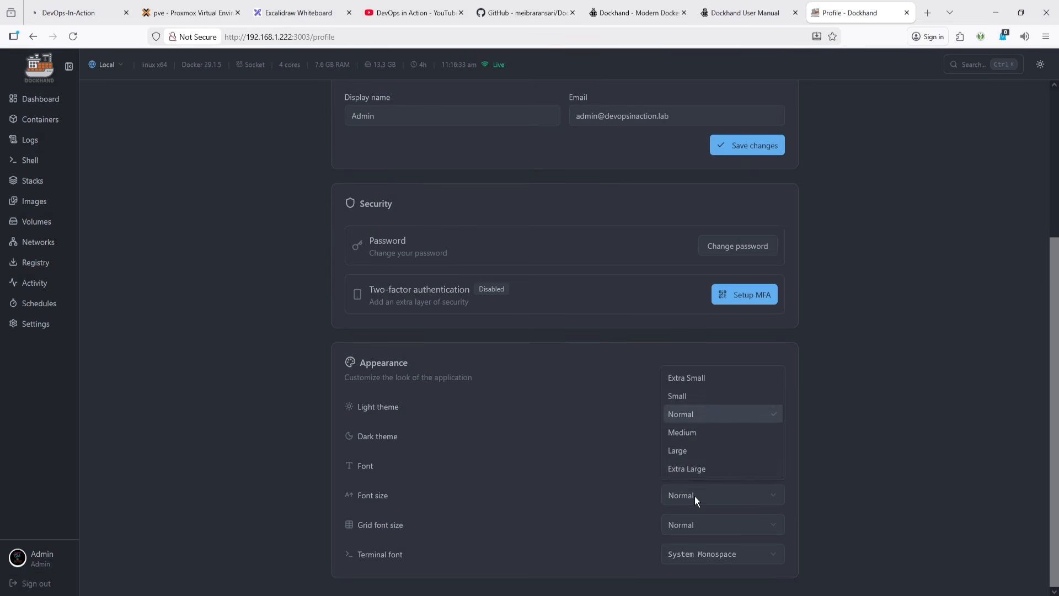
click(704, 437)
scroll(707, 490, down, 1)
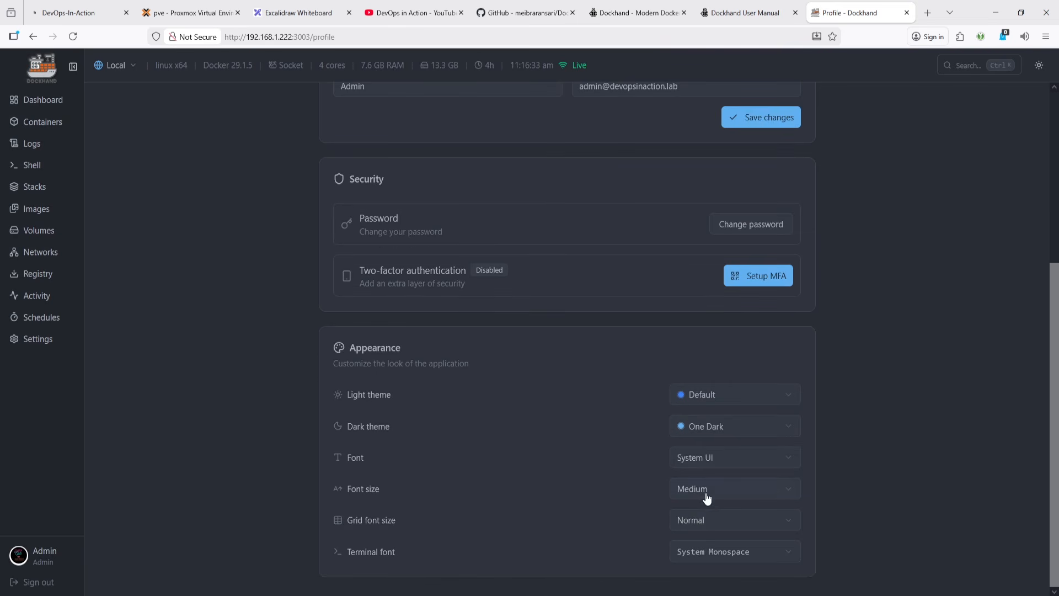
click(706, 494)
click(716, 408)
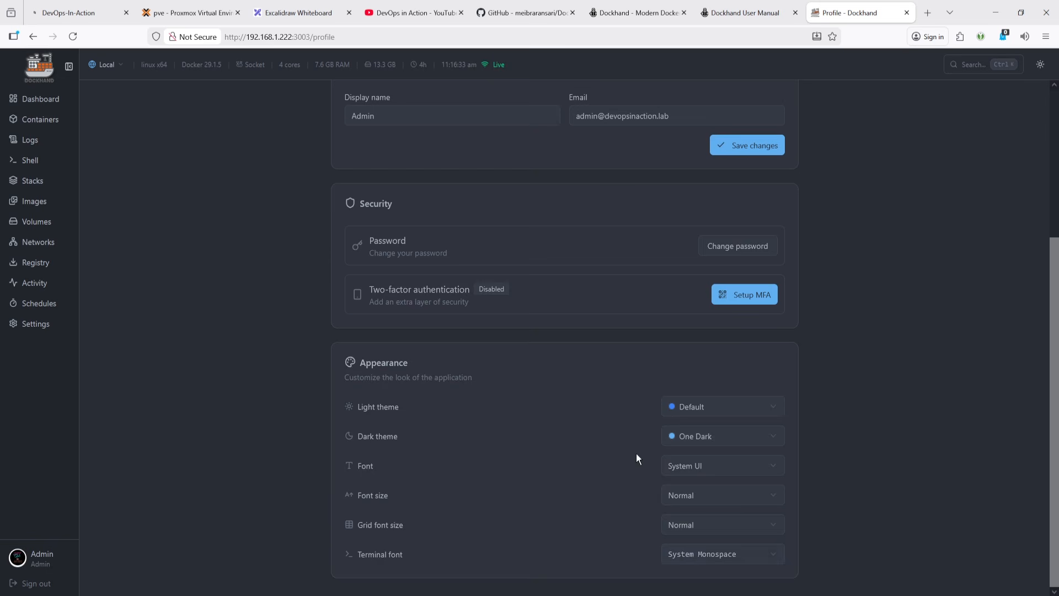
- Return to the dashboard
scroll(643, 442, up, 4)
scroll(647, 435, down, 4)
scroll(647, 435, up, 4)
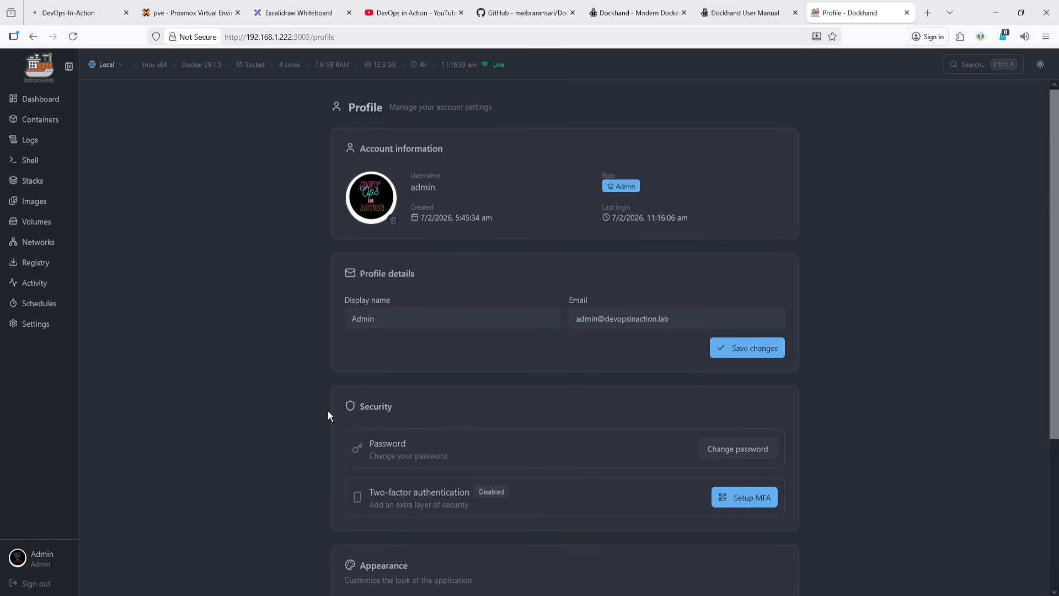
click(40, 100)
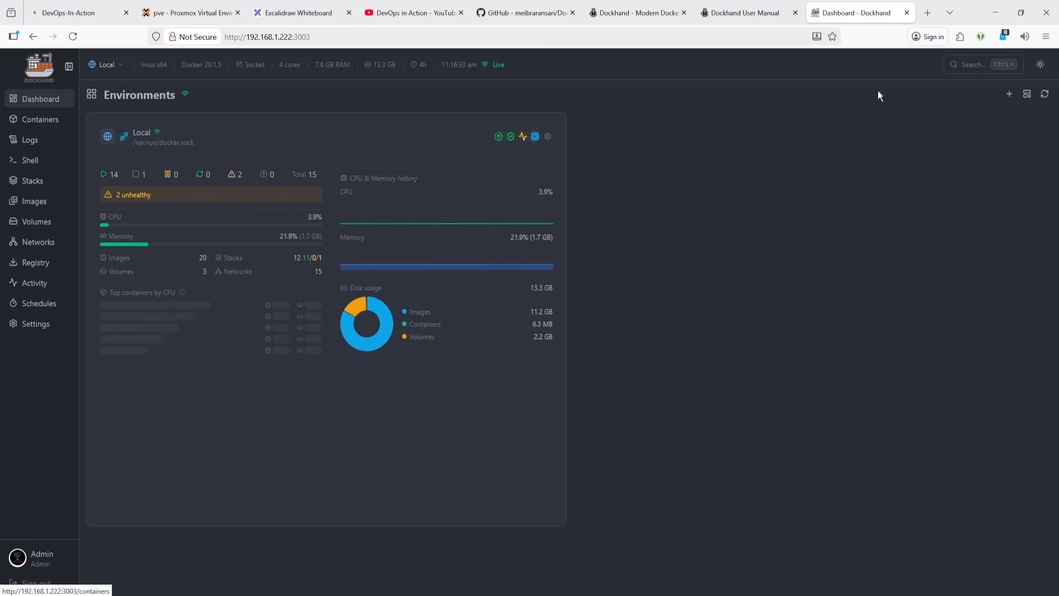
- Switch the interface to light mode with the theme toggle
click(1042, 65)
click(1042, 65)
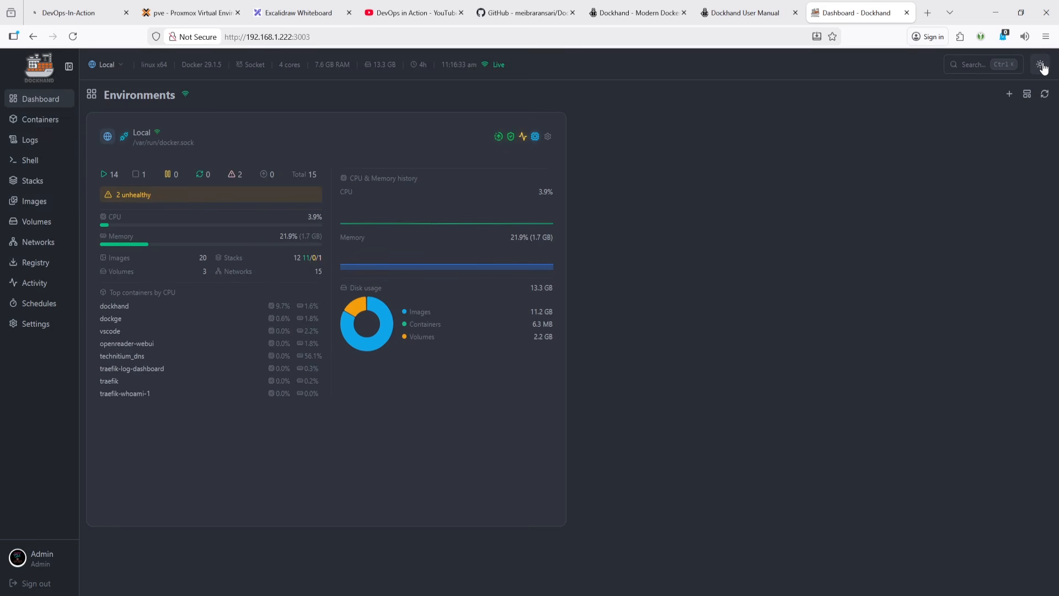
click(1042, 65)
click(1041, 65)
click(1042, 65)
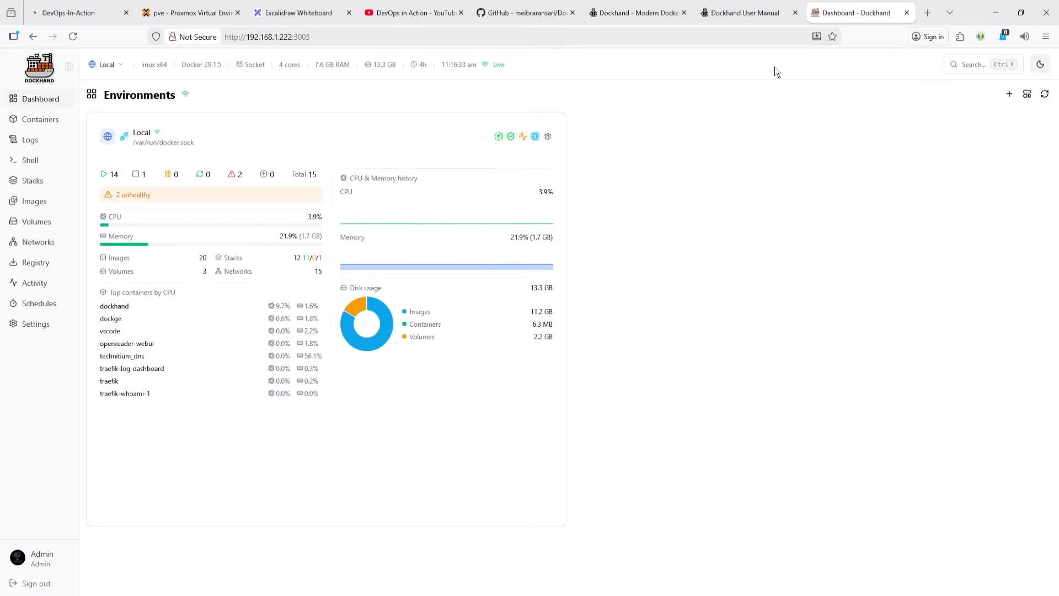
- Switch to the Proxmox Virtual Environment tab
key(alt+Tab)
click(716, 16)
click(304, 5)
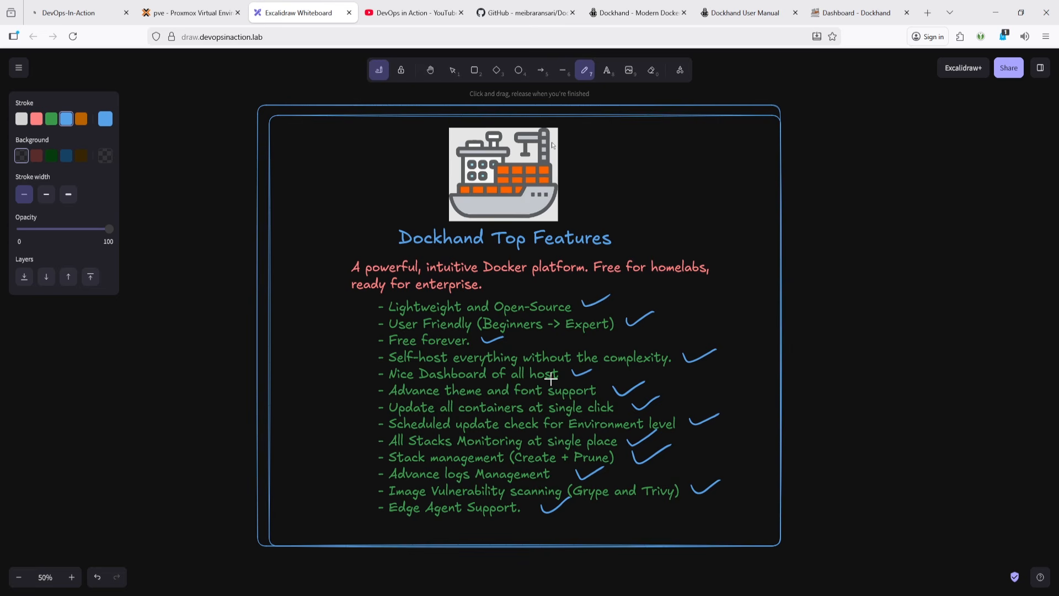
click(829, 14)
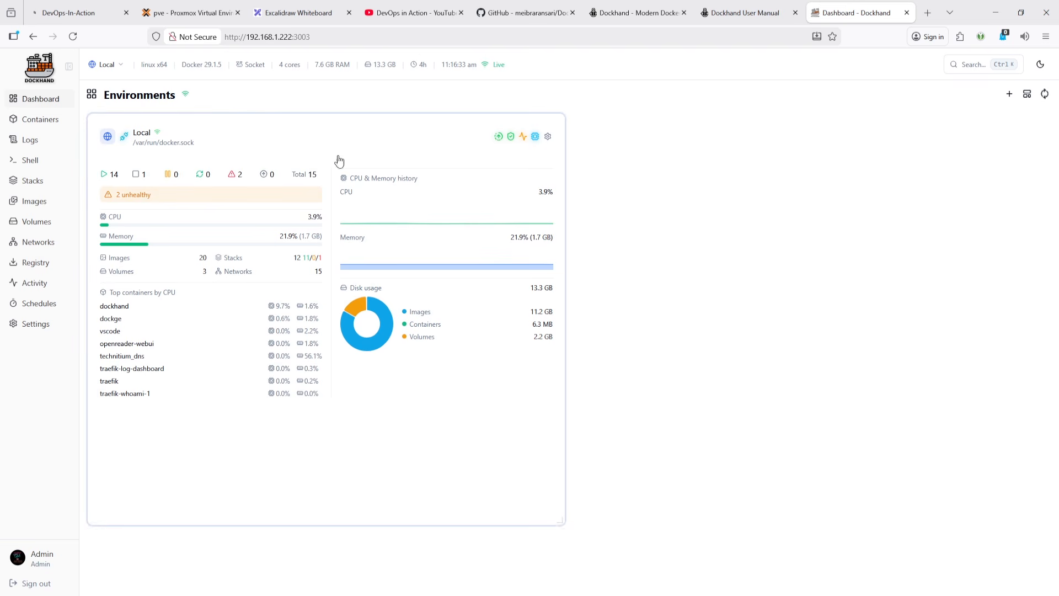
click(176, 12)
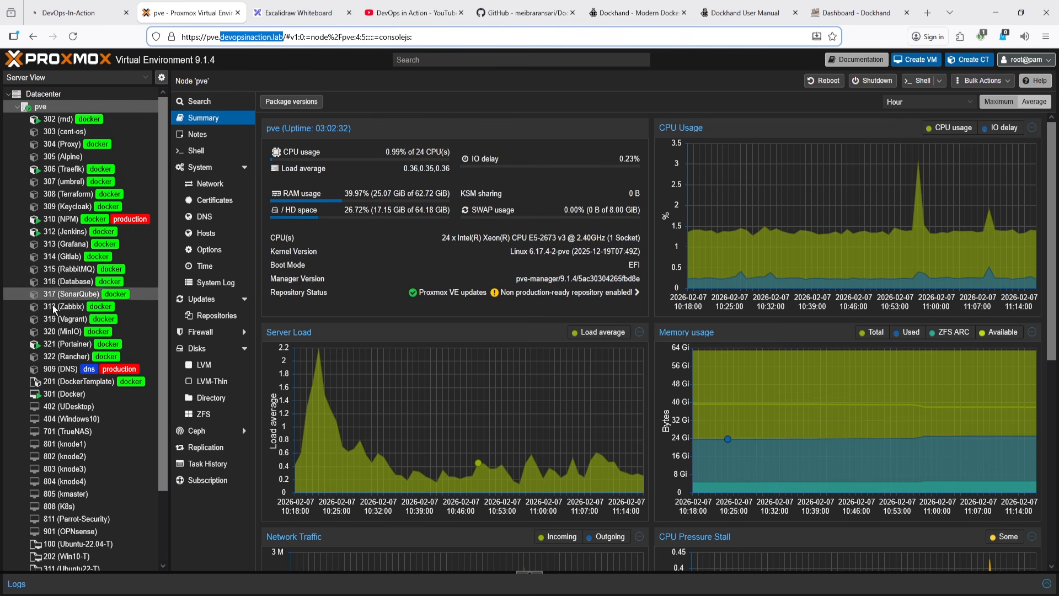
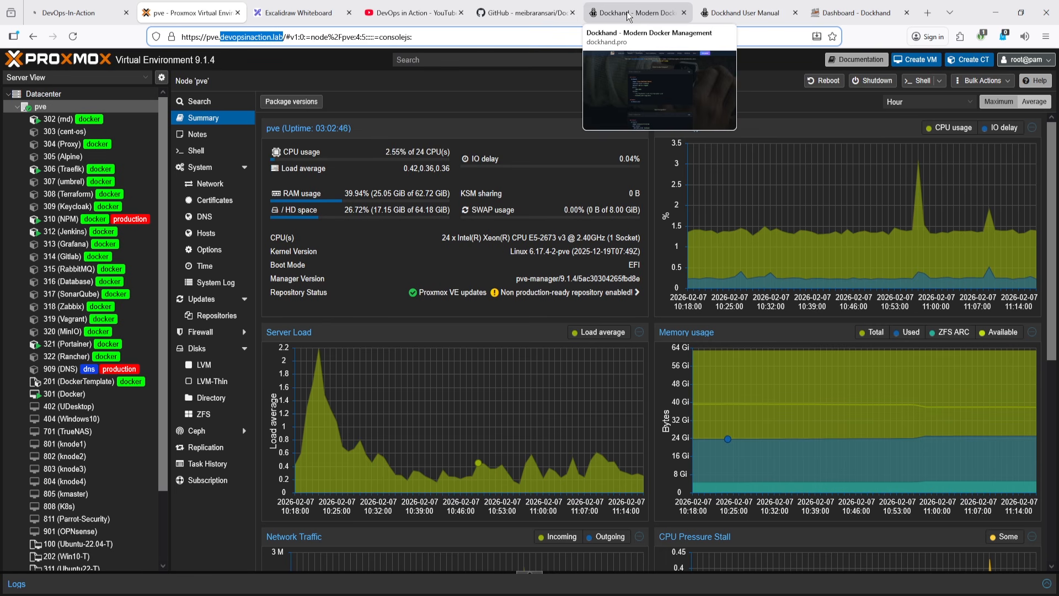
- Open the dockhand-setup-guide repository on GitHub and read its Enable Docker Remote API "Direct Connection" section
click(521, 5)
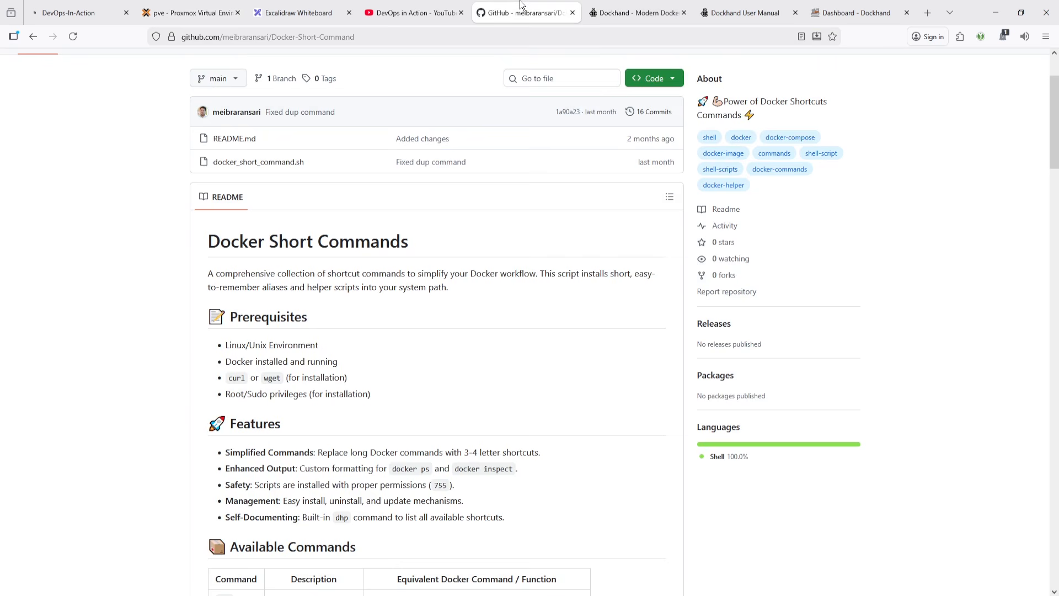
scroll(19, 205, up, 2)
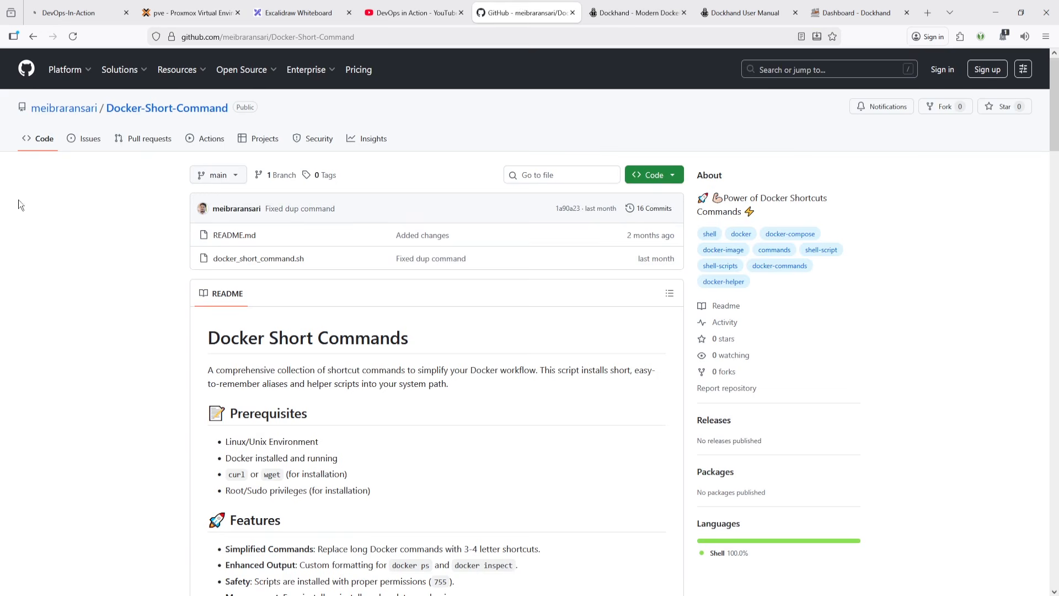
click(56, 107)
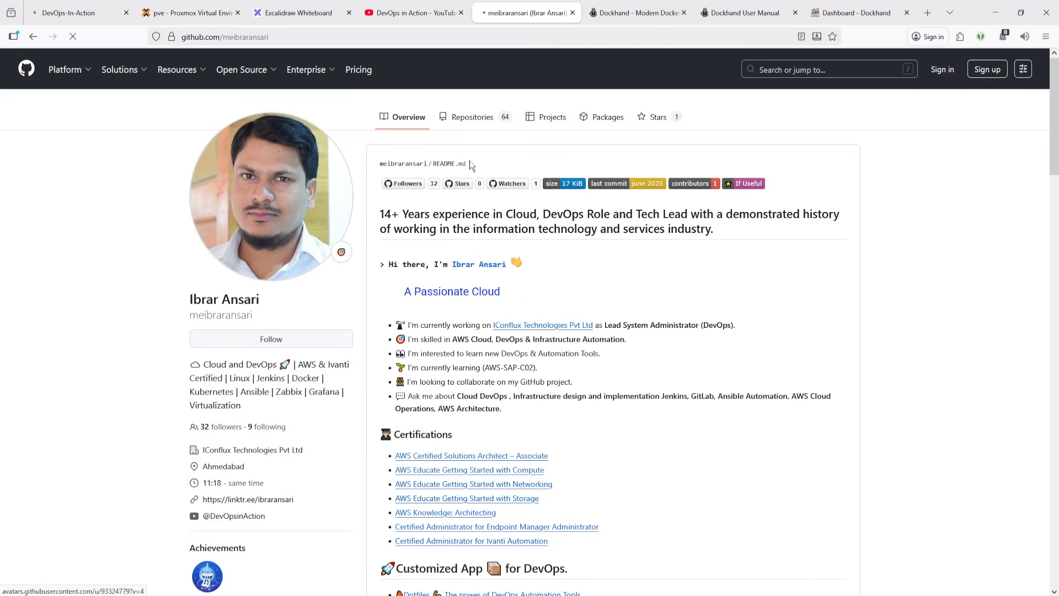
click(476, 118)
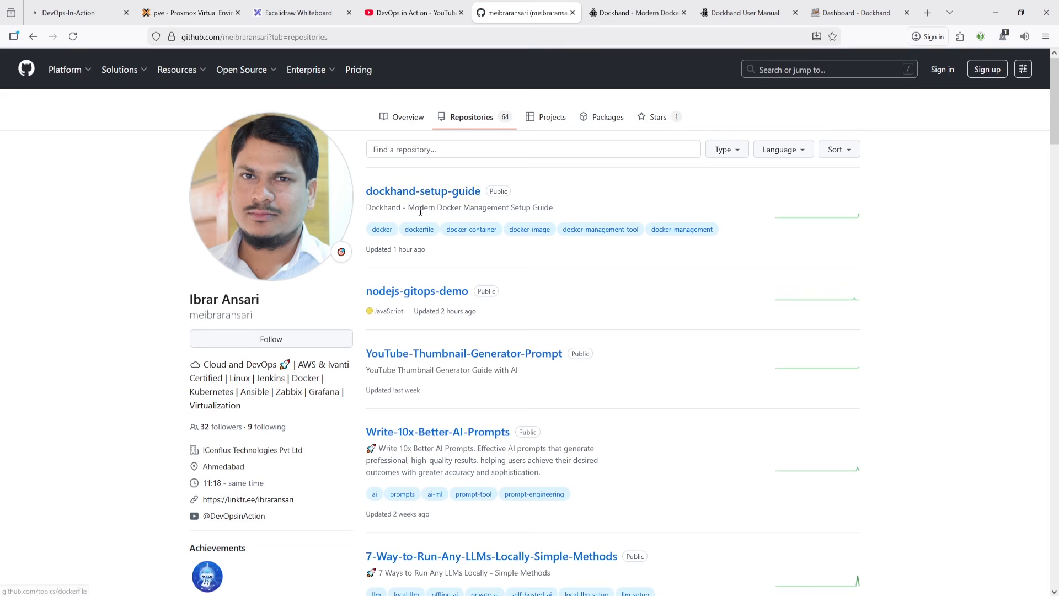
click(434, 197)
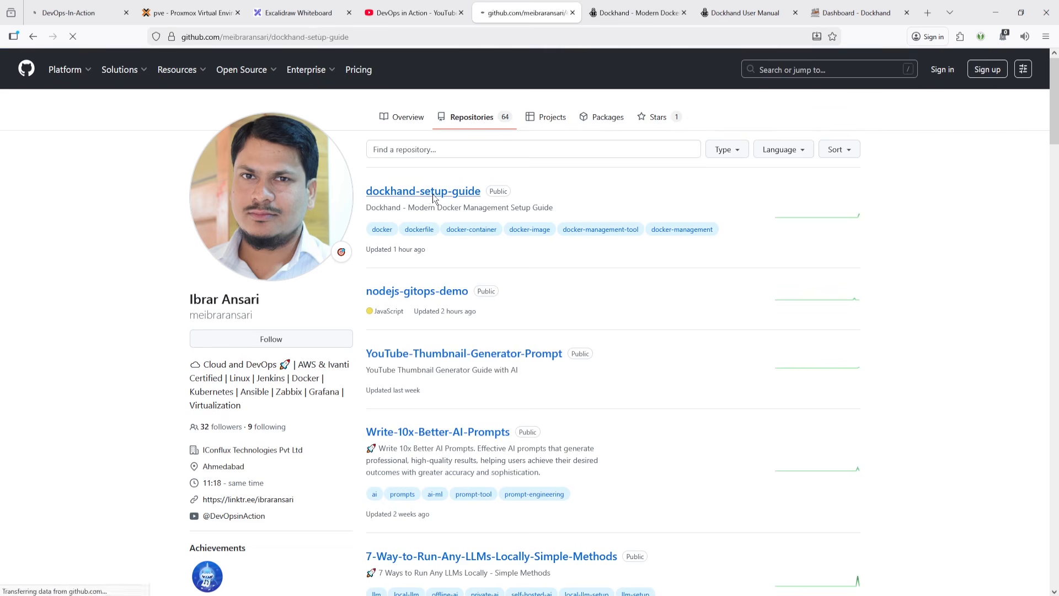
scroll(391, 308, down, 6)
scroll(391, 313, down, 6)
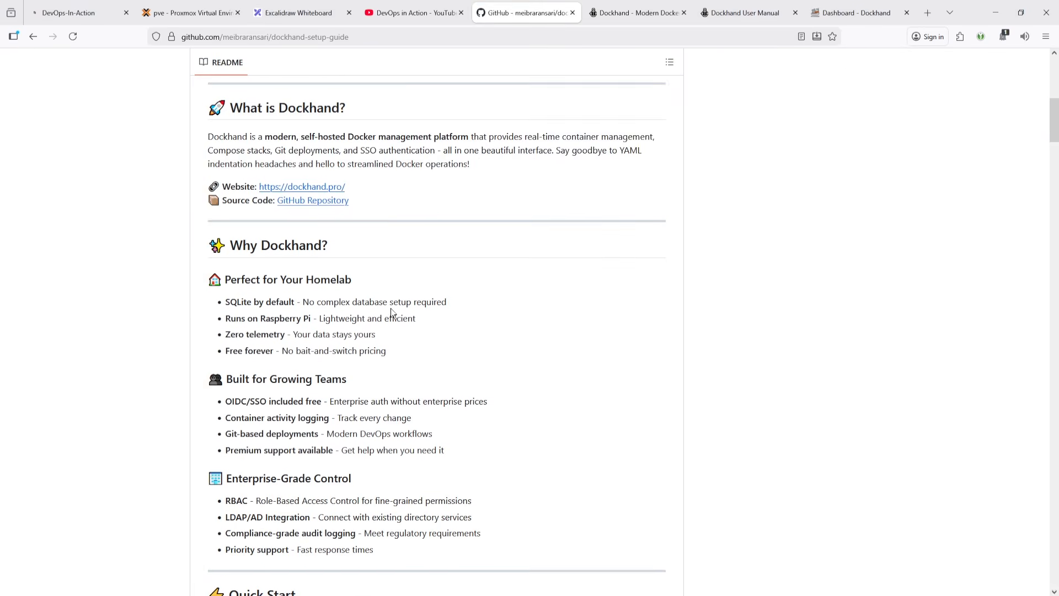
scroll(392, 313, down, 6)
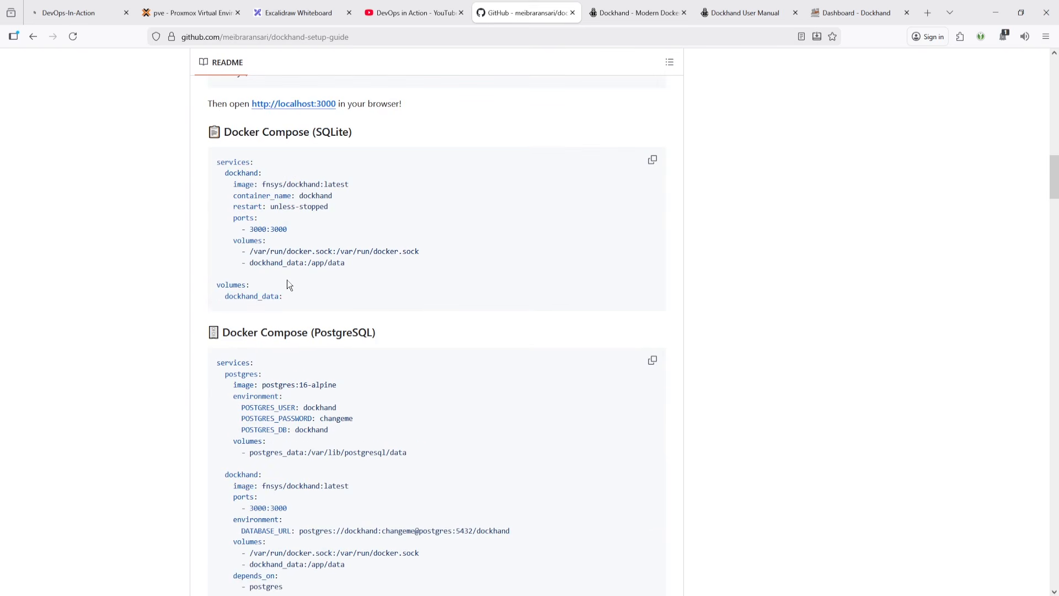
scroll(287, 279, down, 7)
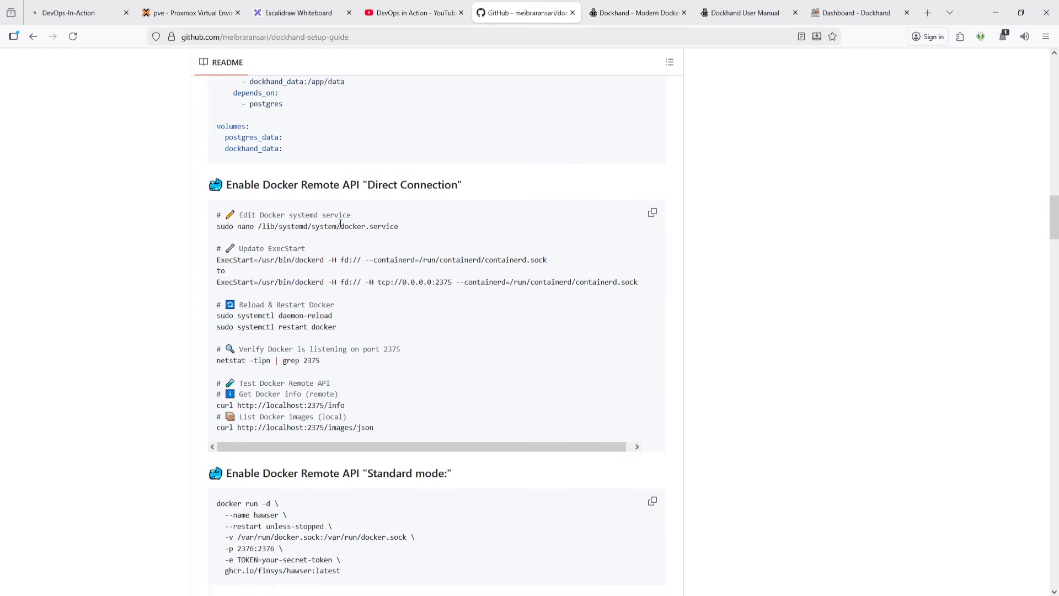
drag(408, 230, 171, 219)
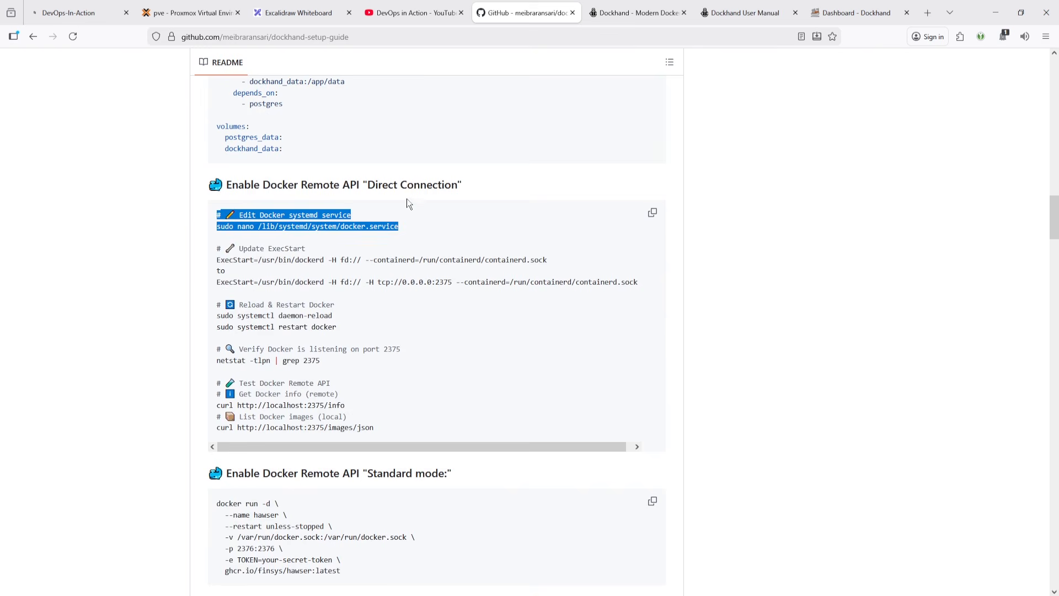
drag(368, 185, 473, 184)
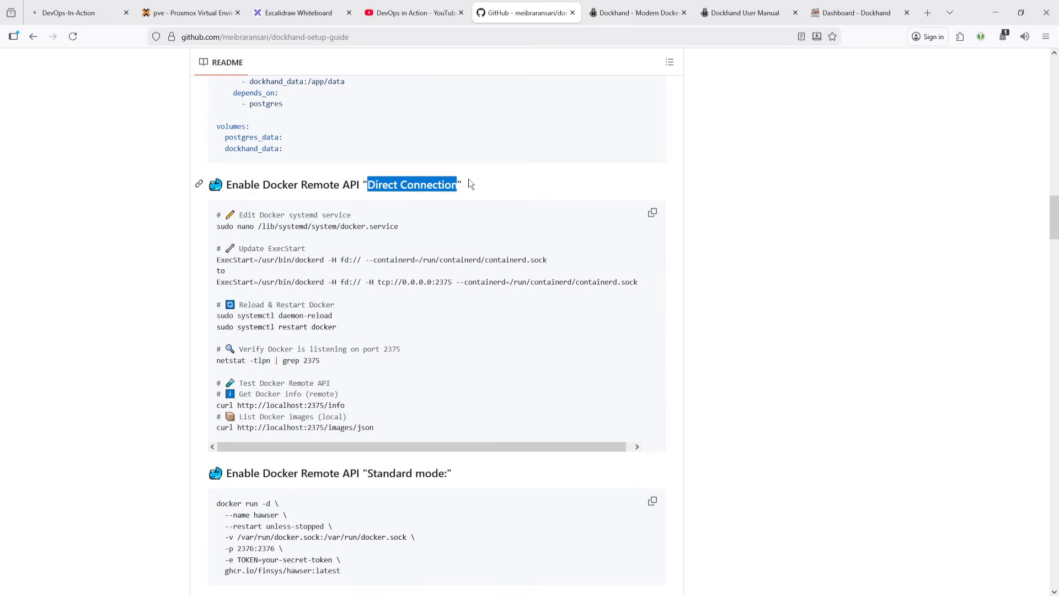
- In Dockhand settings, start adding a new environment with the Direct connection type and select the Host field
click(748, 12)
click(858, 9)
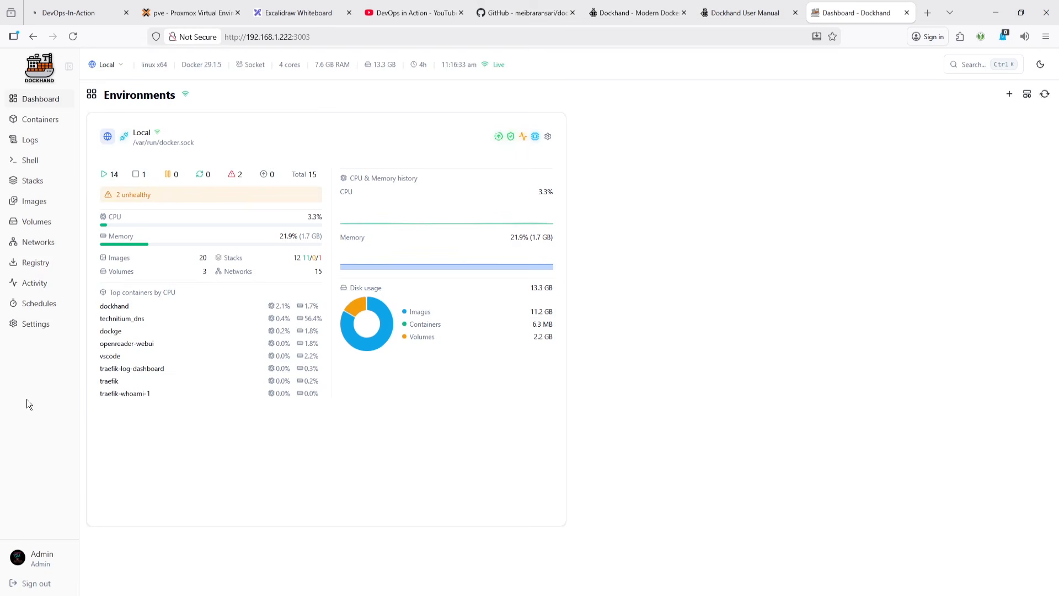
click(40, 329)
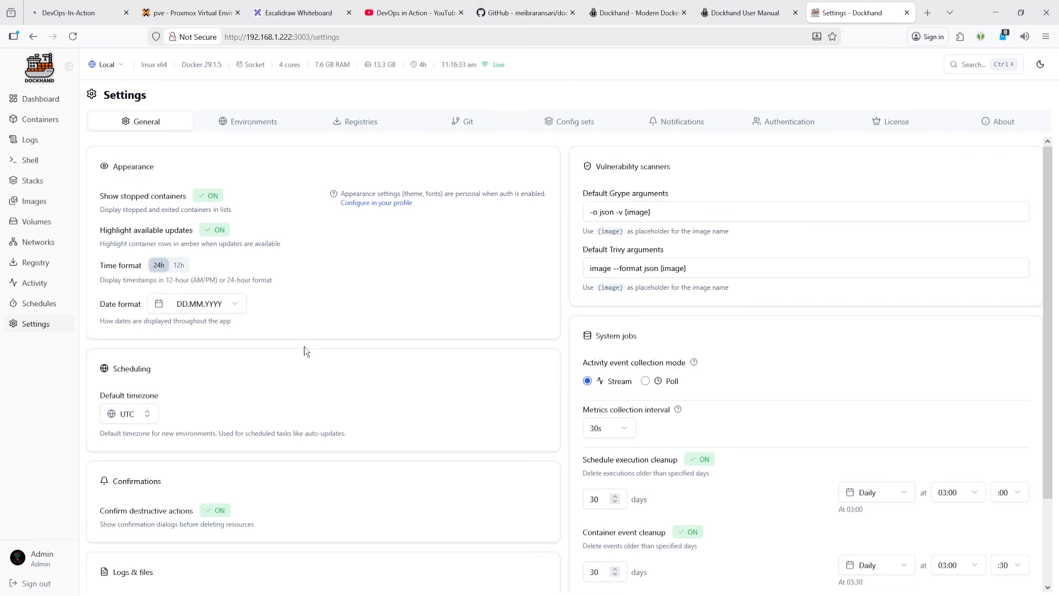
click(278, 128)
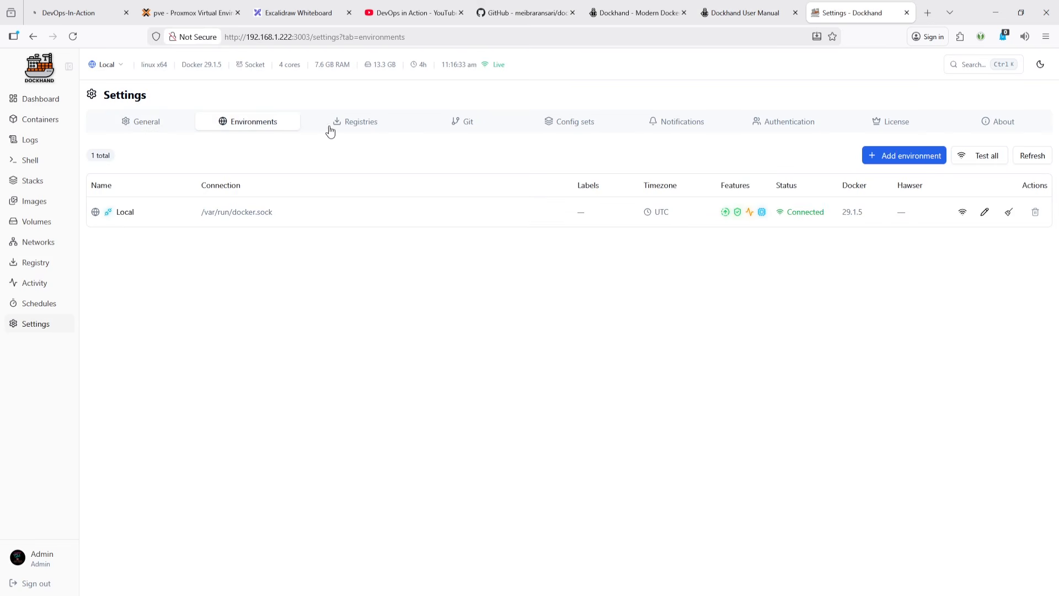
click(880, 156)
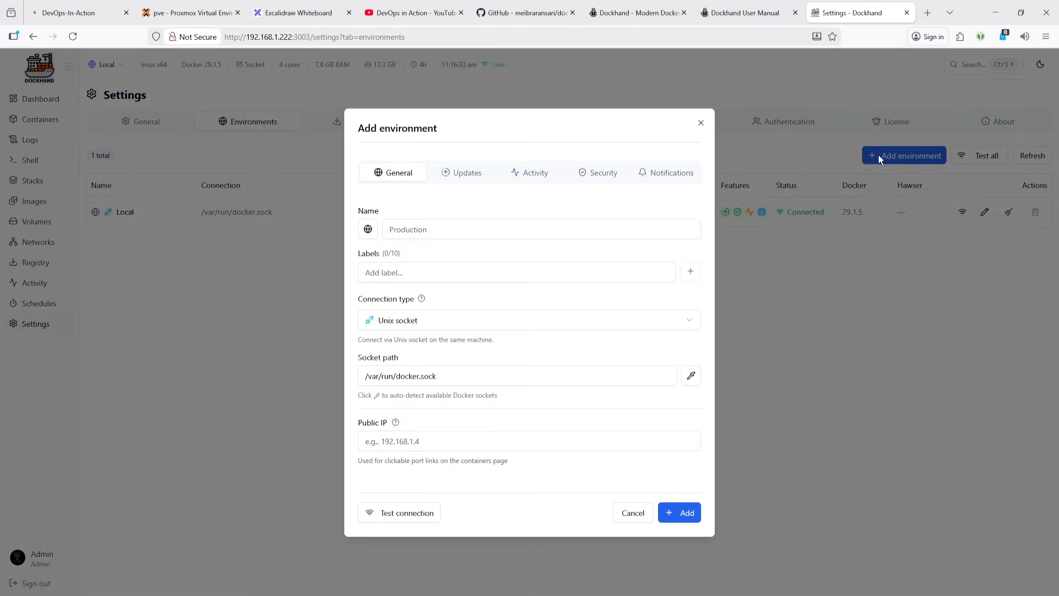
click(416, 322)
click(407, 365)
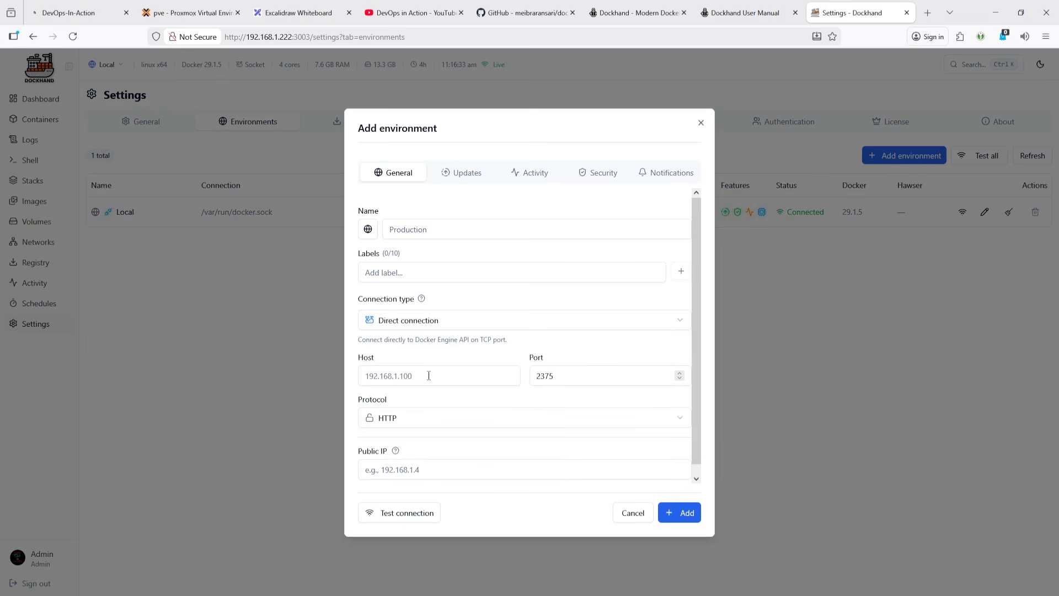
click(429, 376)
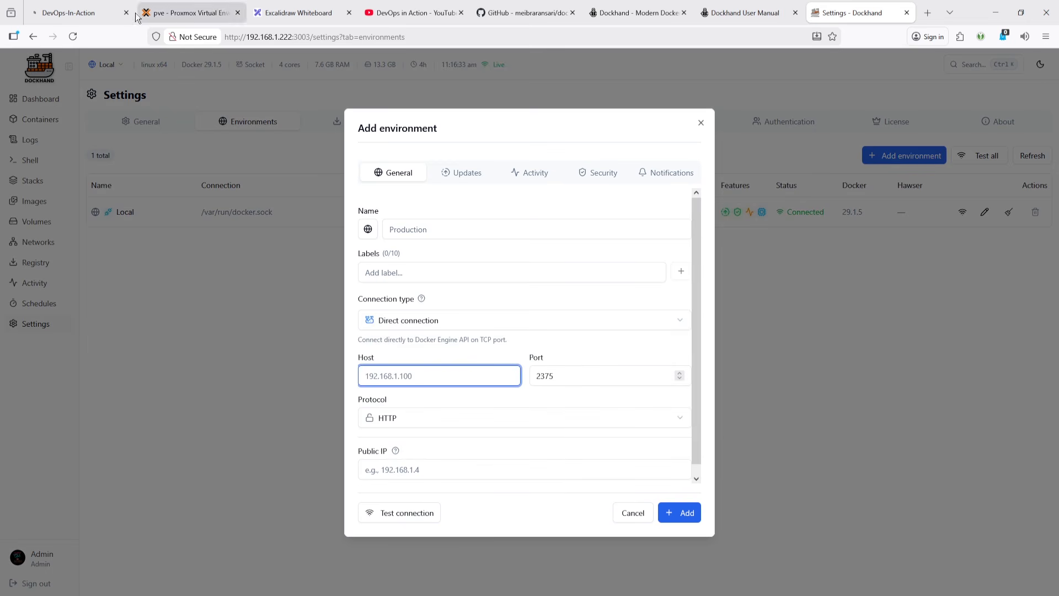
- Open the console of VM 301 (Docker) in Proxmox and list running containers with dps
key(ctrl+Tab)
key(ctrl+Tab)
click(61, 394)
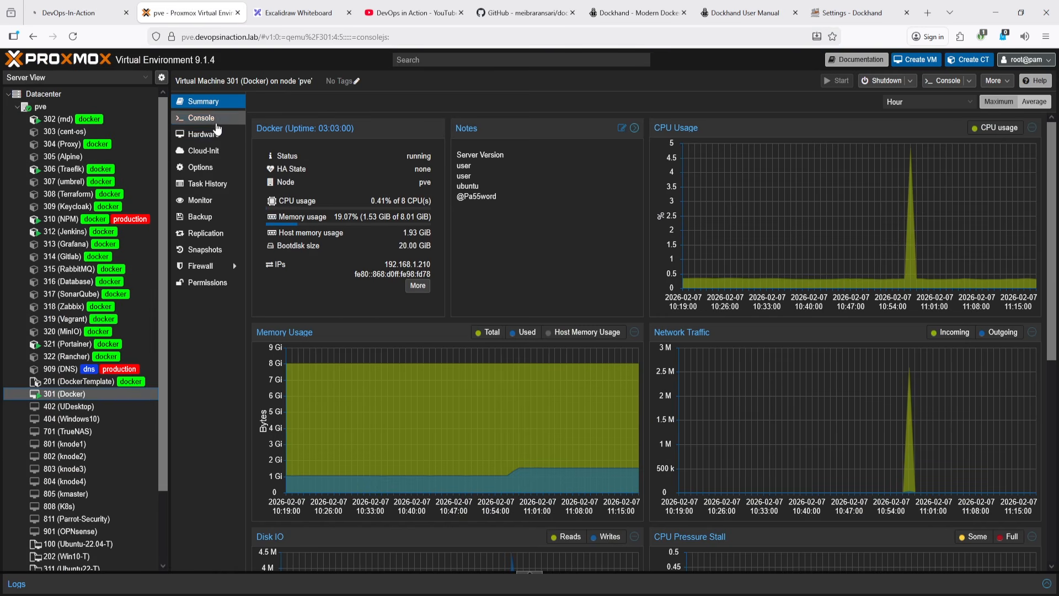
click(213, 118)
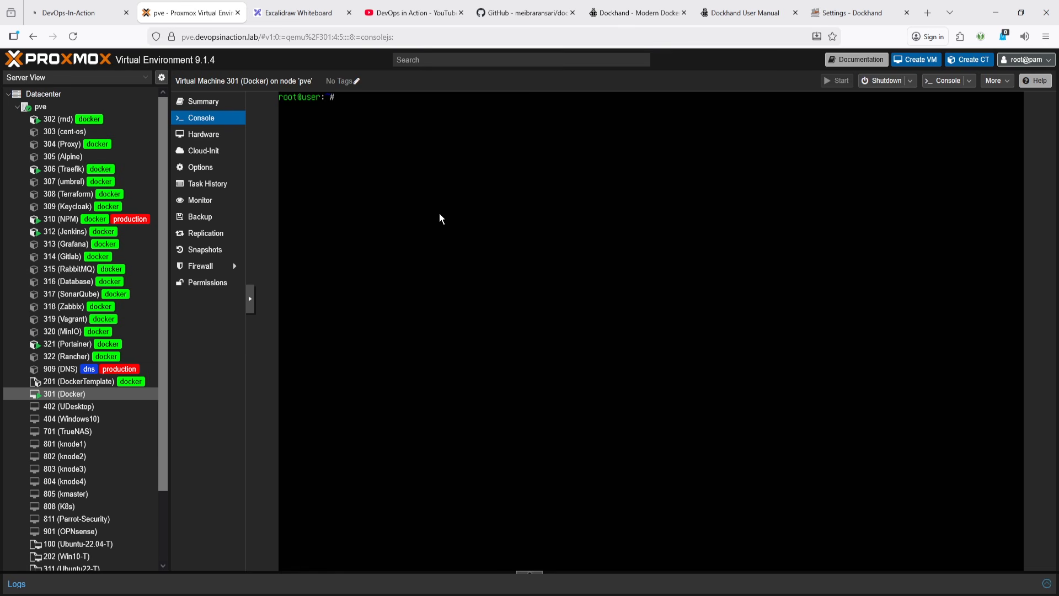
text(dps)
key(Return)
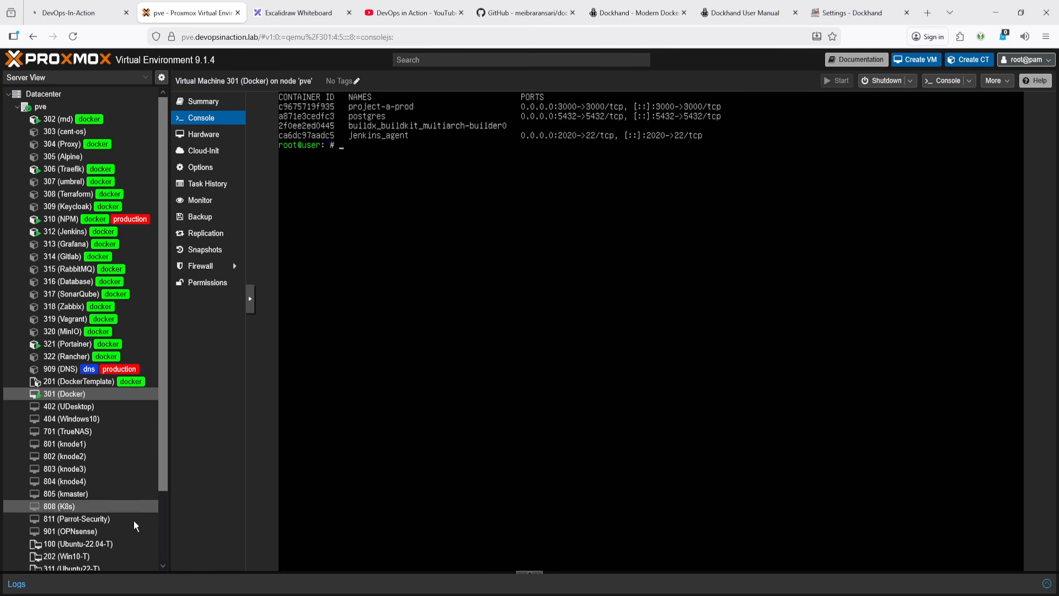
- Open the Docker-VM SSH profile in Bitvise and arrange its terminal window over the browser
click(69, 595)
right_click(66, 586)
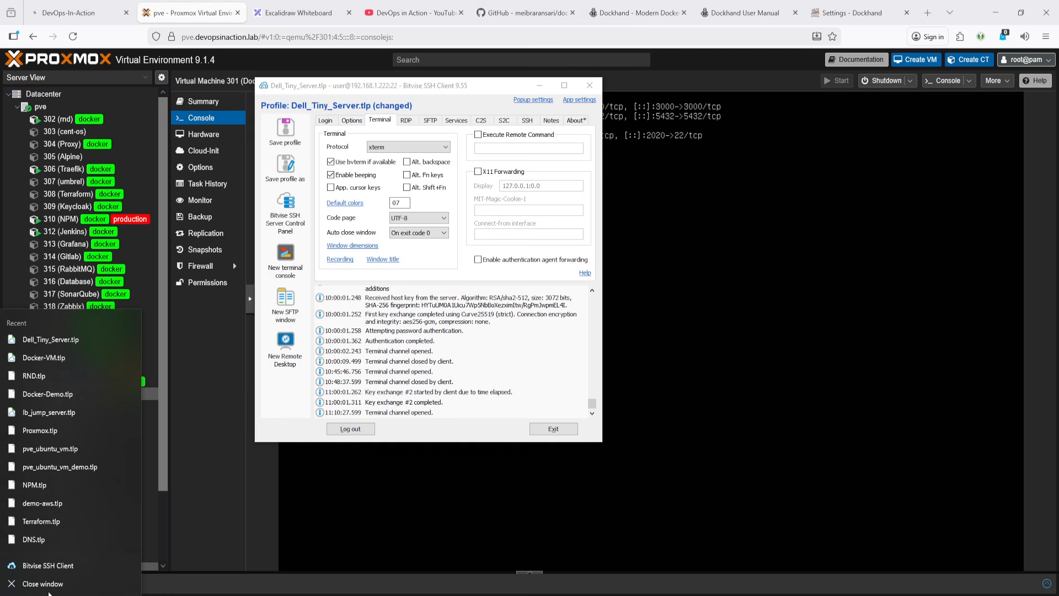
click(44, 357)
click(238, 314)
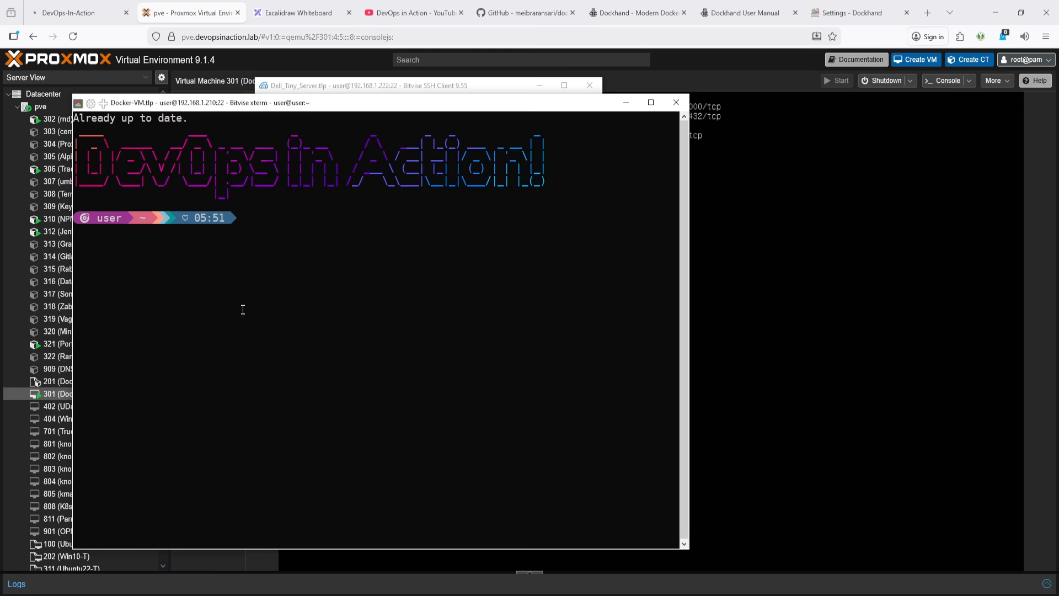
click(435, 90)
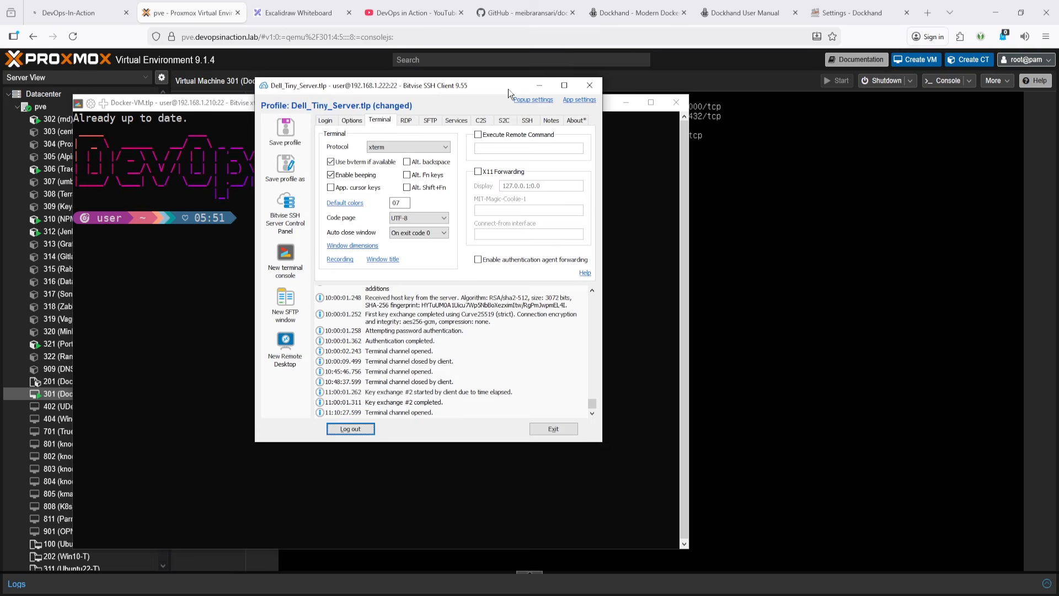
click(534, 88)
drag(557, 104, 795, 173)
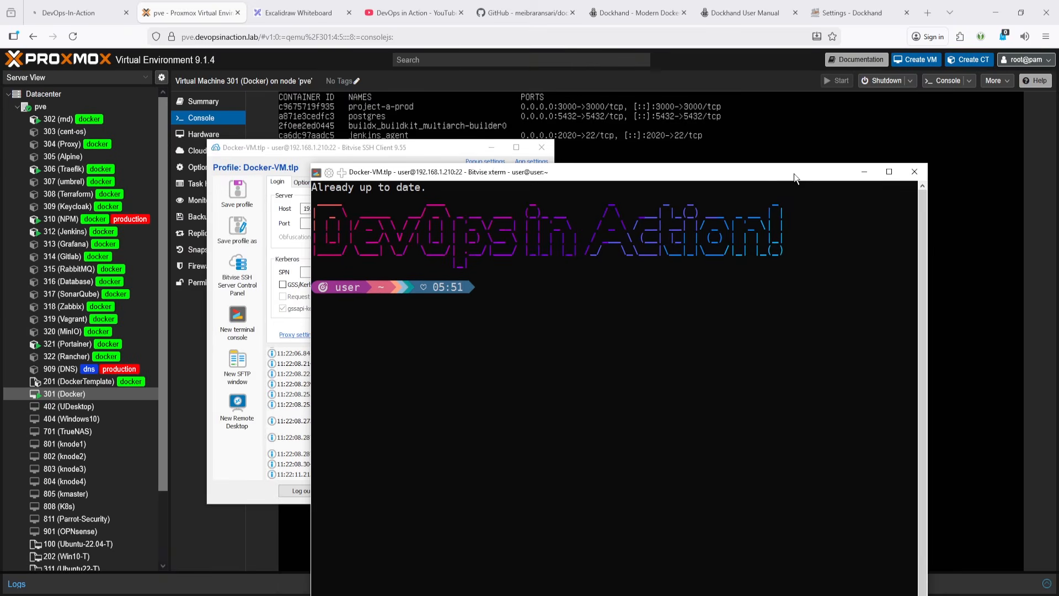
click(492, 147)
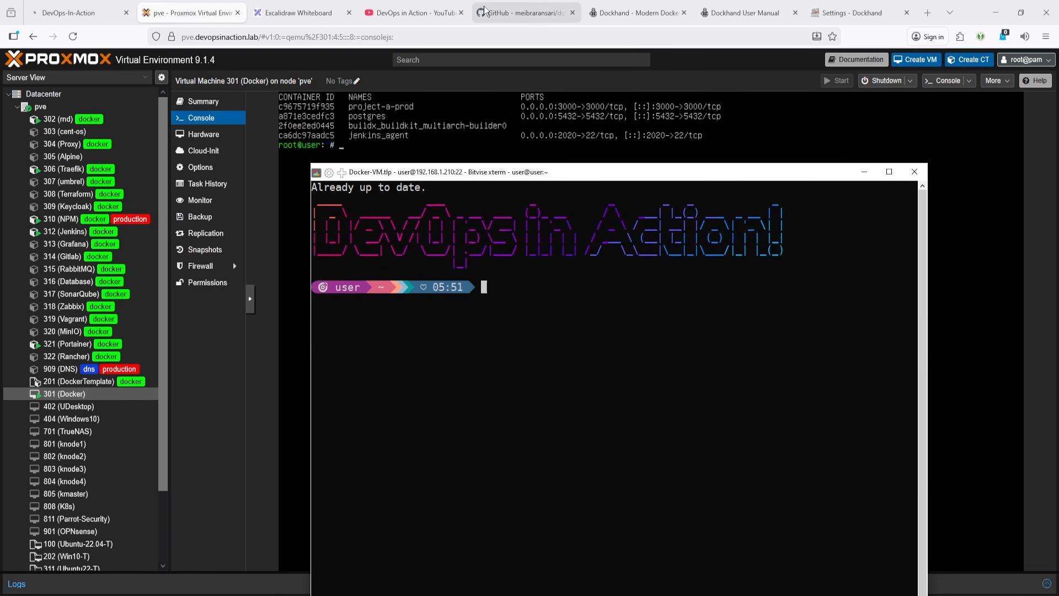
- Open the Docker service unit with sudo nano /lib/systemd/system/docker.service in the SSH terminal
click(754, 12)
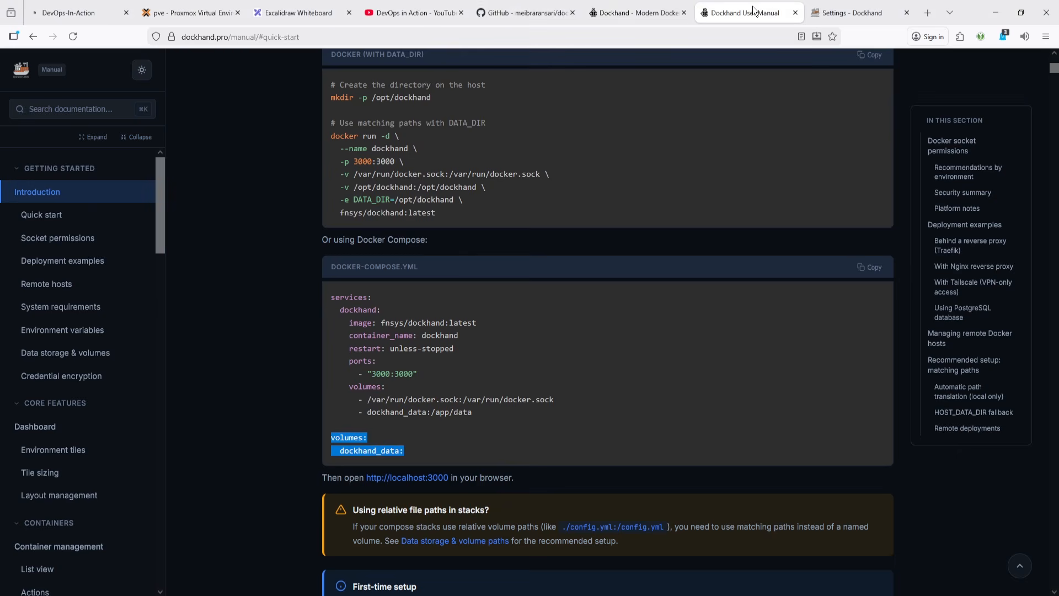
click(538, 6)
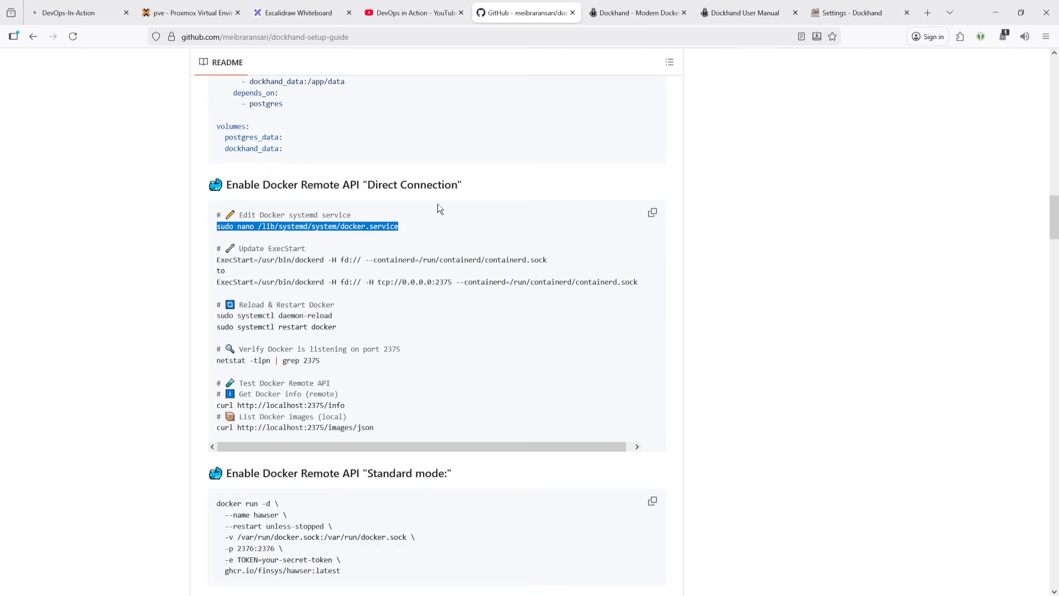
key(alt+Tab)
right_click(547, 302)
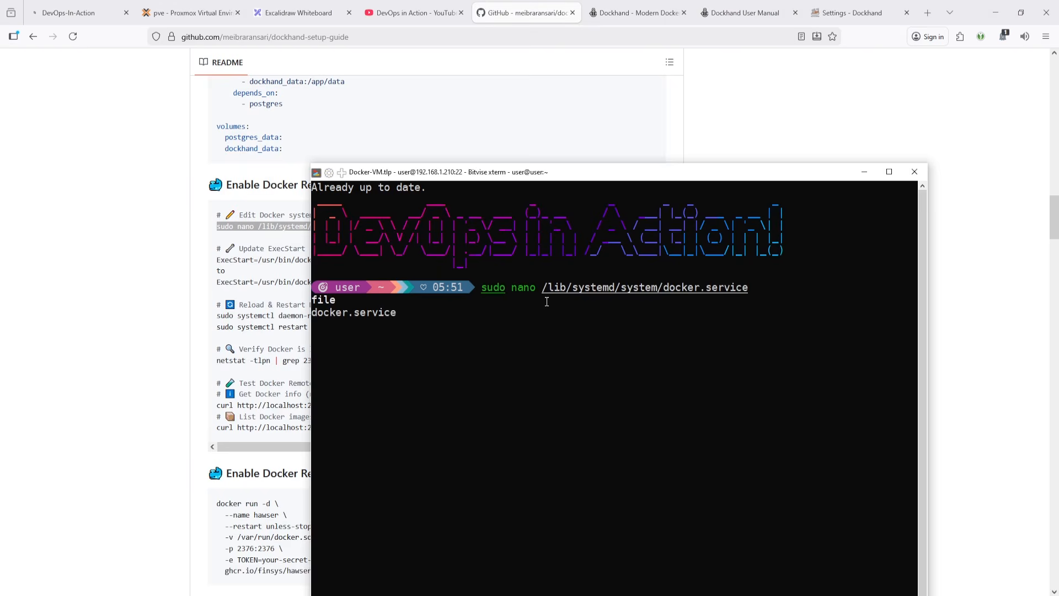
key(Return)
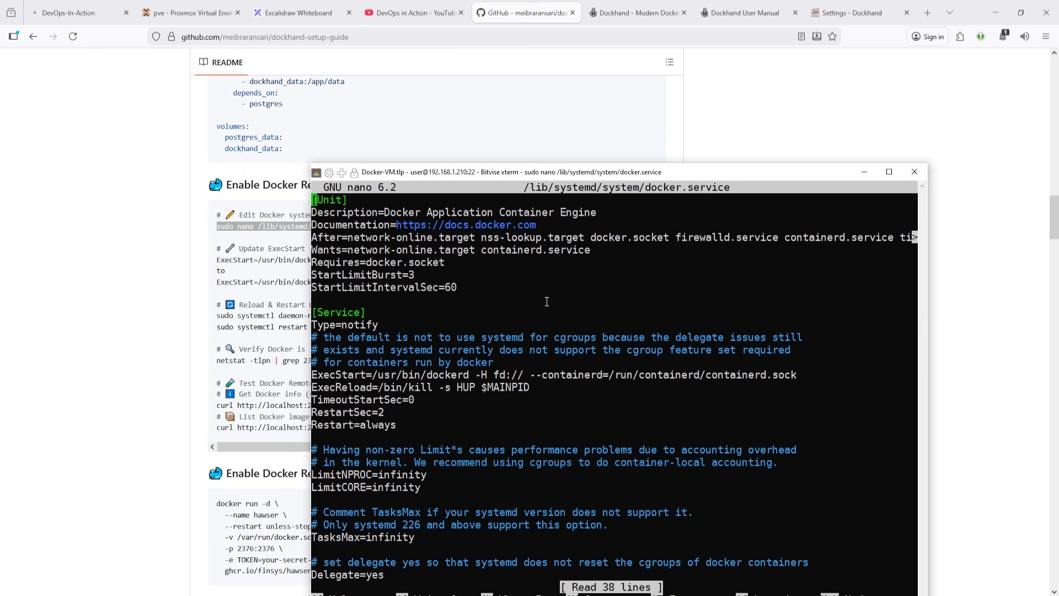
- Select the -H tcp://0.0.0.0:2375 option from the guide's updated ExecStart line
key(Down)
key(Down)
key(Down)
key(Down)
key(Down)
key(Down)
key(Down)
key(Down)
key(Down)
key(Down)
key(Down)
key(Down)
key(Down)
key(Down)
click(275, 291)
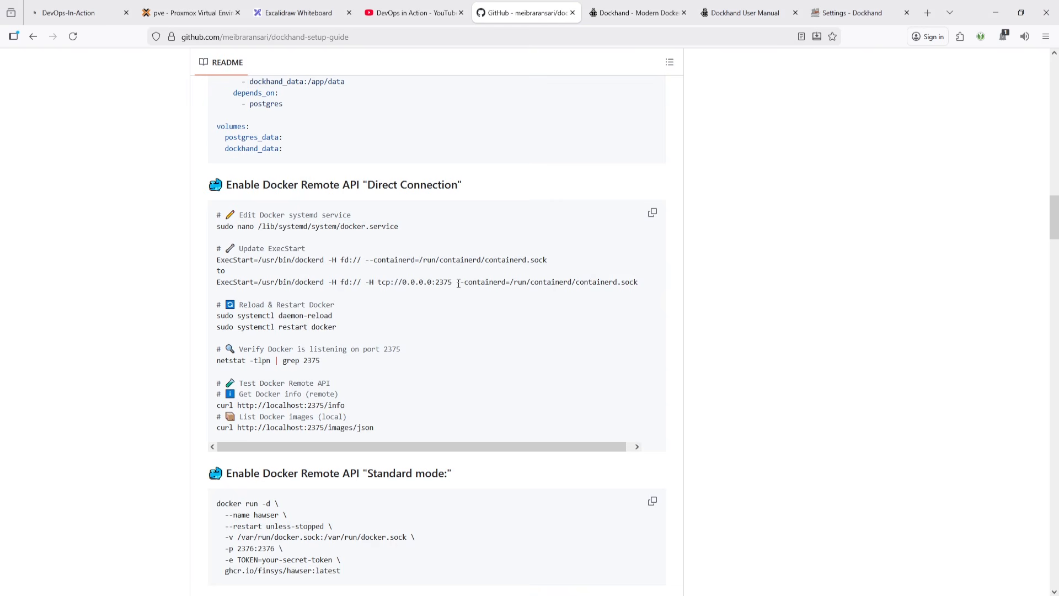
click(416, 297)
drag(446, 282, 379, 287)
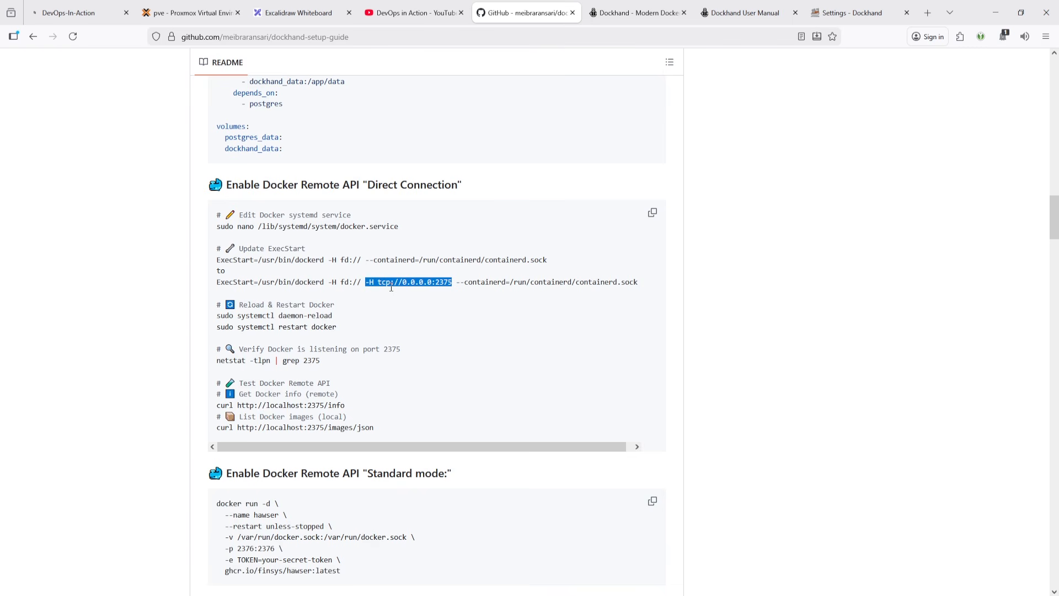
key(alt+Tab)
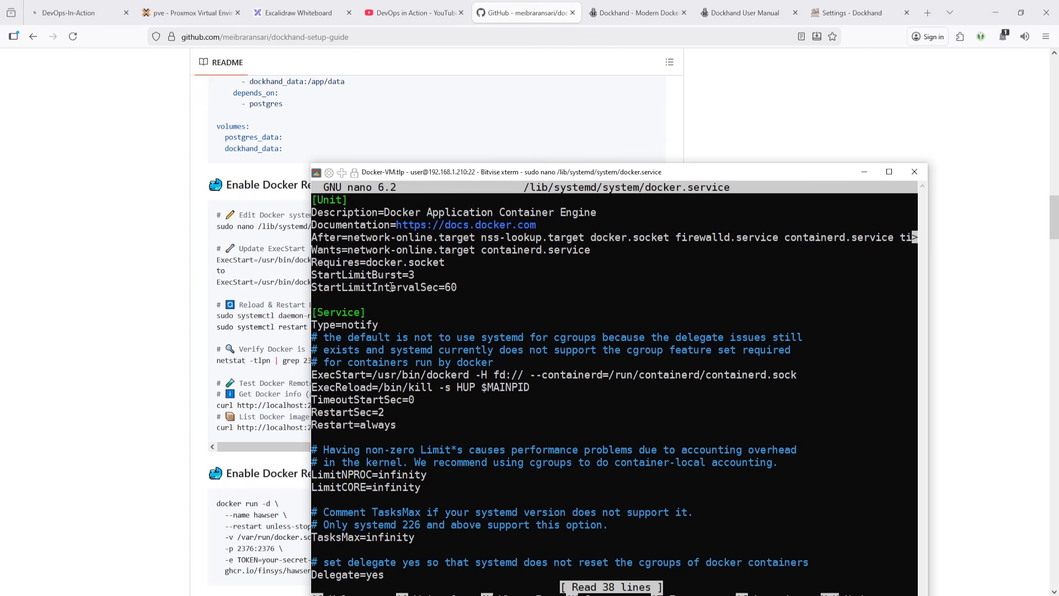
key(Up)
key(Right)
key(Right)
key(Right)
key(Right)
key(Right)
key(Right)
key(Right)
key(Right)
key(Right)
key(Right)
key(Right)
key(Right)
key(Right)
key(Right)
key(Right)
key(Right)
key(Right)
key(Right)
key(Right)
key(Right)
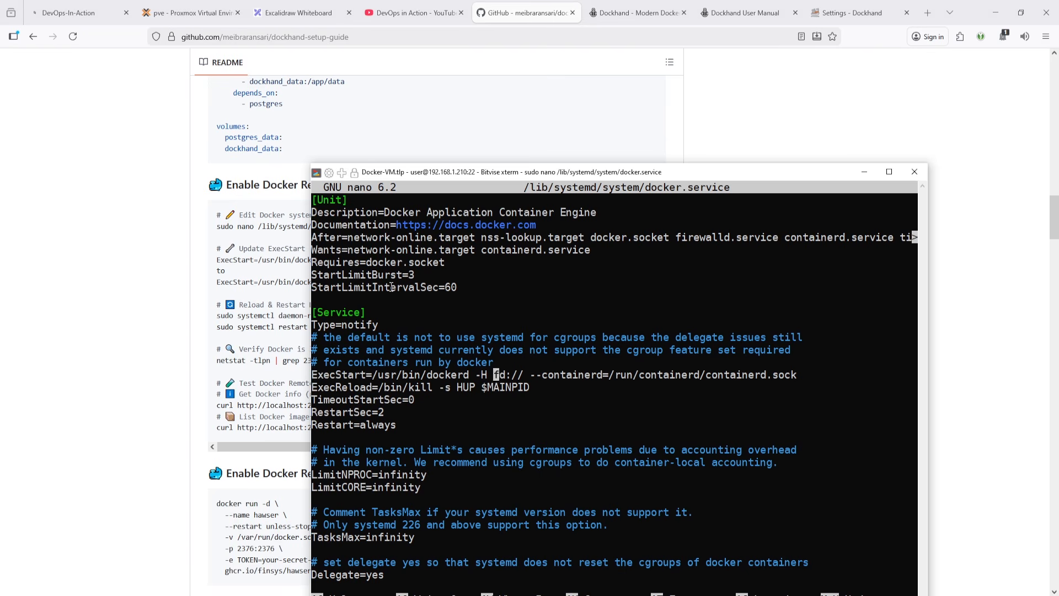
key(Right)
key(Right)
key(Right)
key(Right)
key(Right)
key(Right)
key(Down)
key(Down)
key(Down)
key(Down)
key(Down)
key(Down)
key(Down)
key(Down)
key(Down)
key(Down)
key(Down)
key(Down)
key(Down)
key(Down)
key(Down)
key(Down)
key(Down)
key(Down)
key(Down)
key(Down)
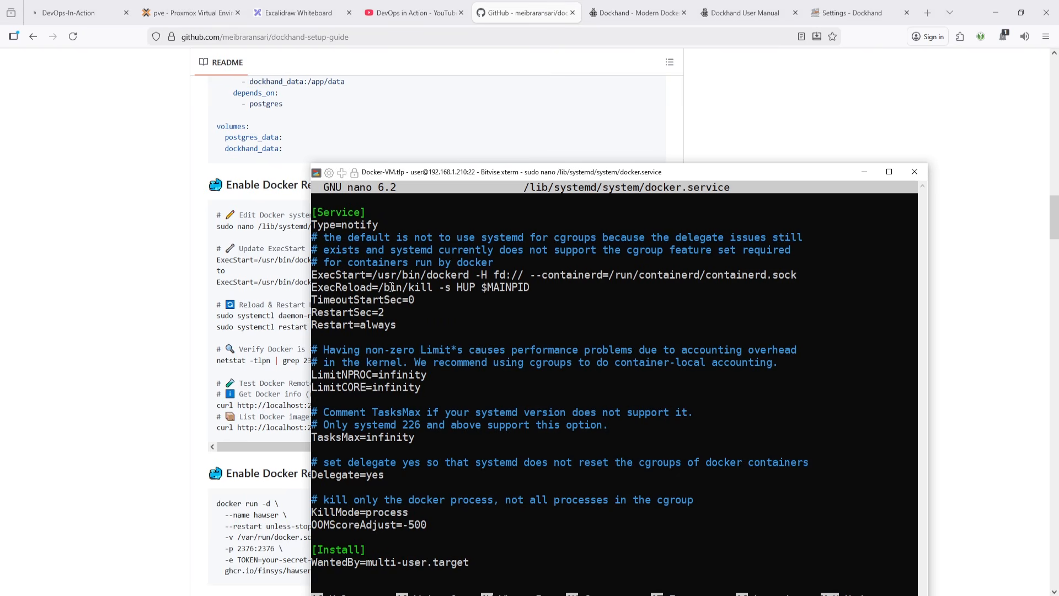
key(ctrl+x)
- Reopen docker.service in nano from the command history and move the terminal window up
key(Up)
key(Return)
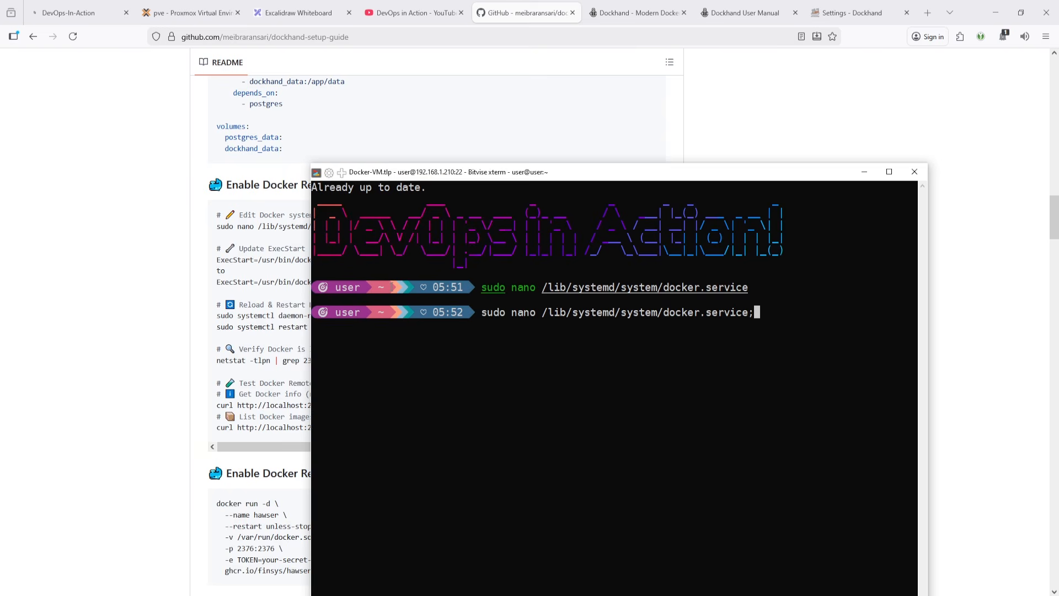
key(Return)
drag(588, 172, 597, 58)
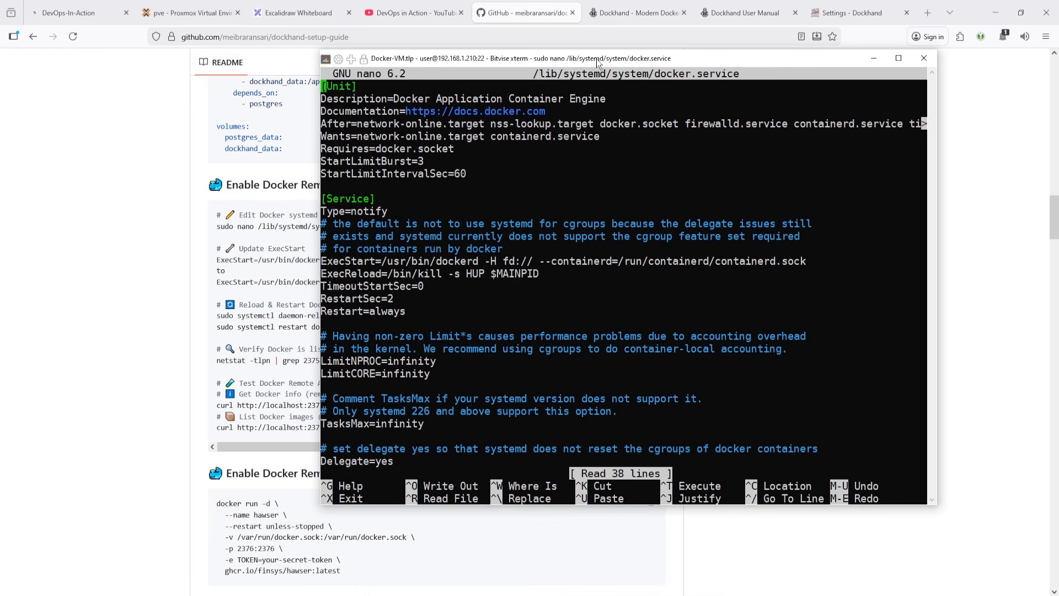
- Insert -H tcp://0.0.0.0:2375 after -H fd:// in the ExecStart line, then save docker.service and exit nano
key(Down)
key(Down)
key(Down)
key(Down)
key(Down)
key(Down)
key(Down)
key(Down)
key(Down)
key(Down)
key(Down)
key(Down)
key(Down)
key(Down)
key(Right)
key(Right)
key(Right)
key(Right)
key(Right)
key(Right)
key(Right)
key(Right)
key(Right)
key(Right)
key(Right)
key(Right)
key(Right)
key(Right)
key(Right)
key(Right)
key(Right)
key(Right)
key(Right)
key(Right)
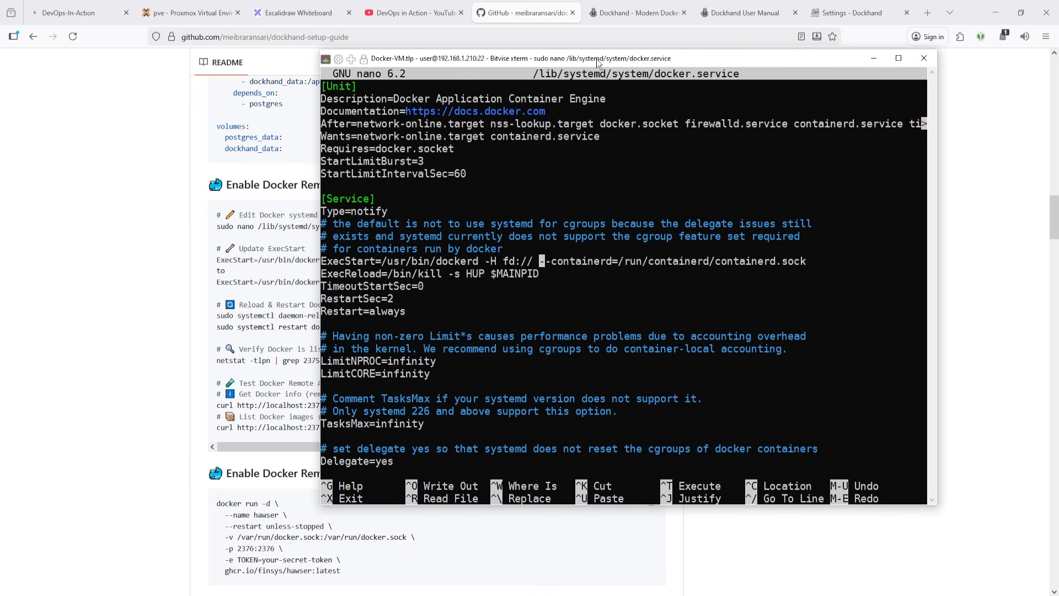
right_click(590, 305)
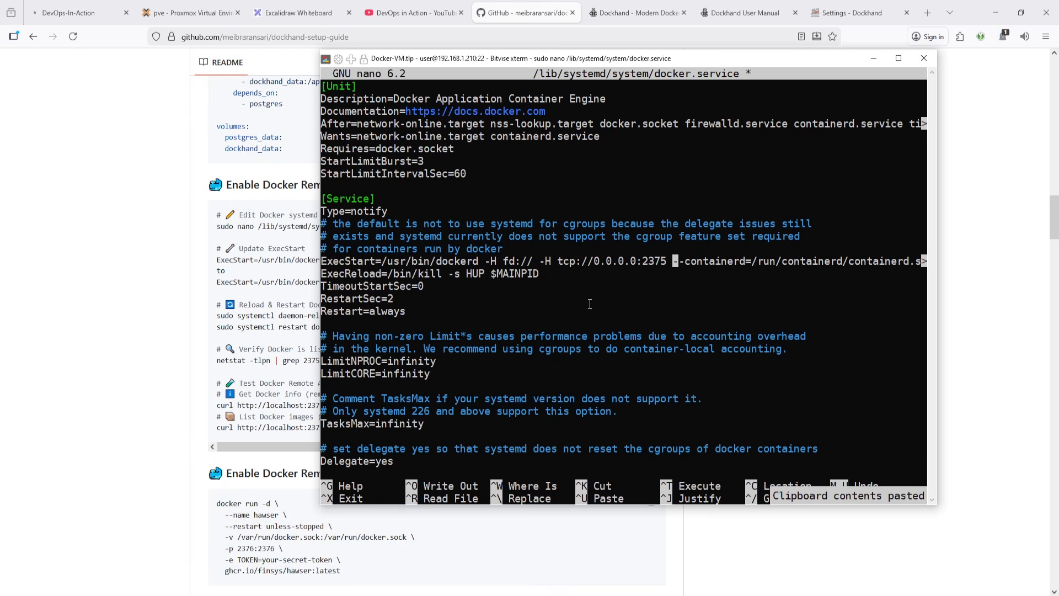
key(ctrl+x)
key(y)
key(Return)
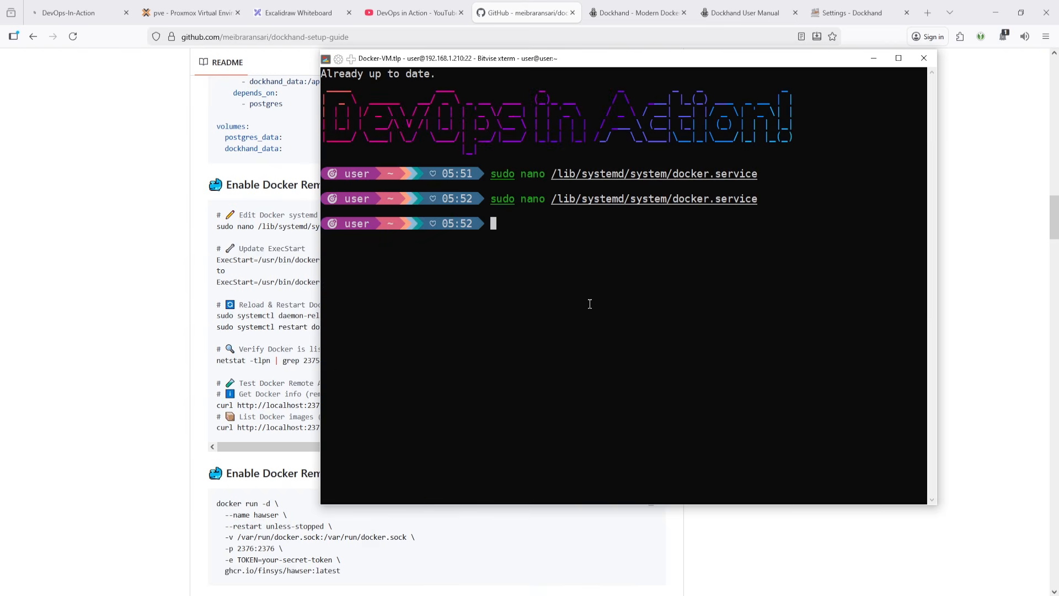
- Copy sudo systemctl daemon-reload from the guide and run it in the SSH terminal
key(alt+Tab)
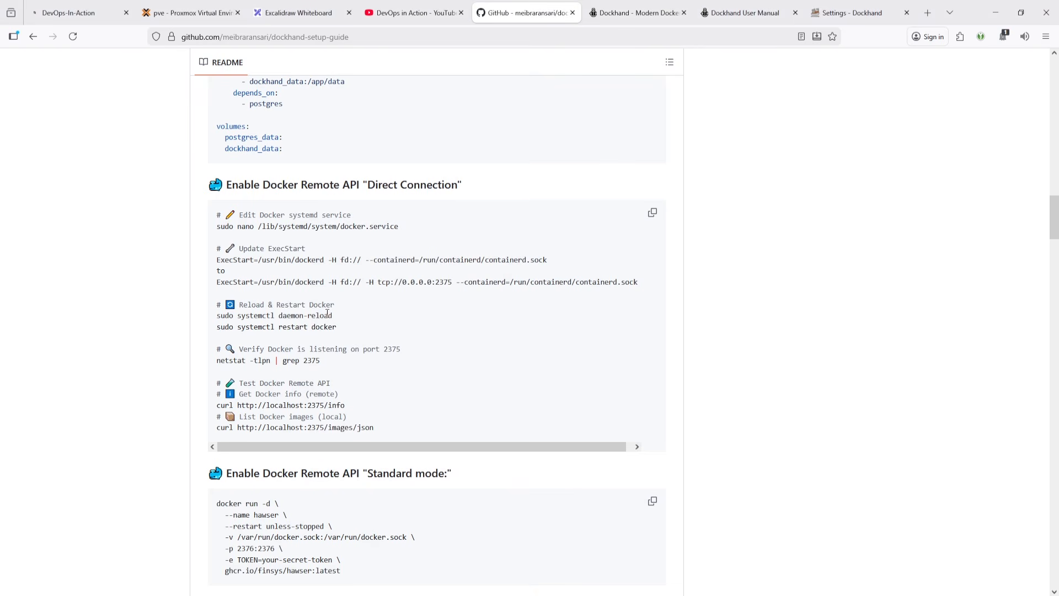
drag(338, 315, 218, 315)
key(ctrl+c)
key(alt+Tab)
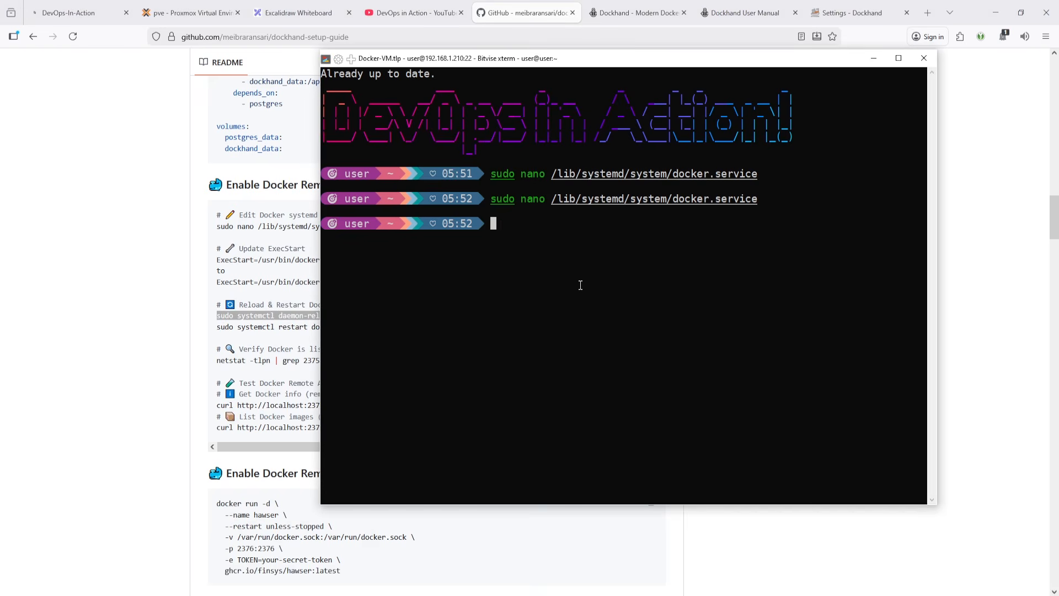
right_click(582, 282)
key(Return)
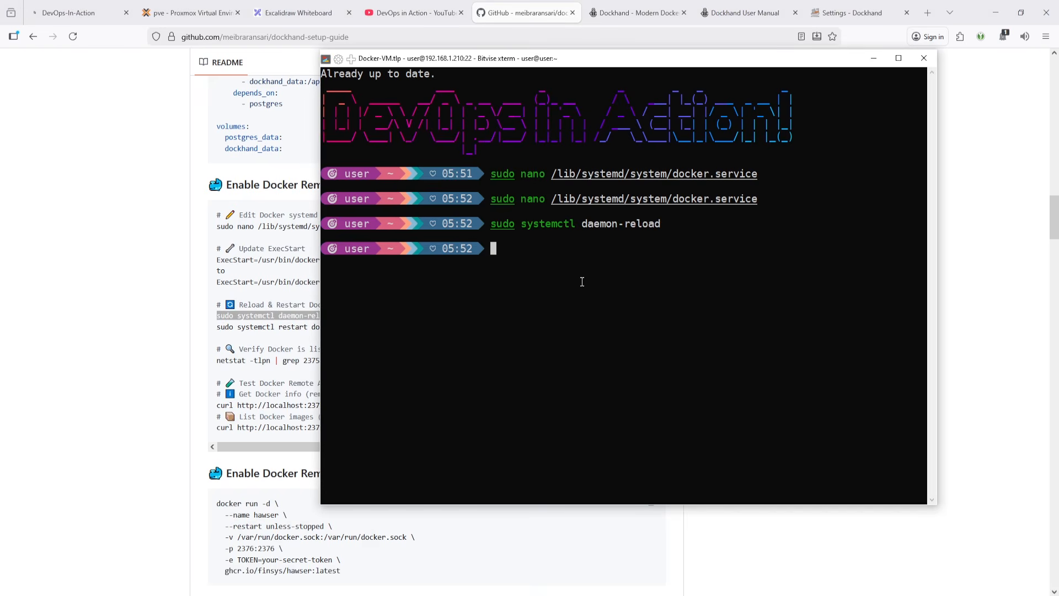
- Copy sudo systemctl restart docker from the guide and run it in the SSH terminal
key(alt+Tab)
drag(354, 330, 157, 330)
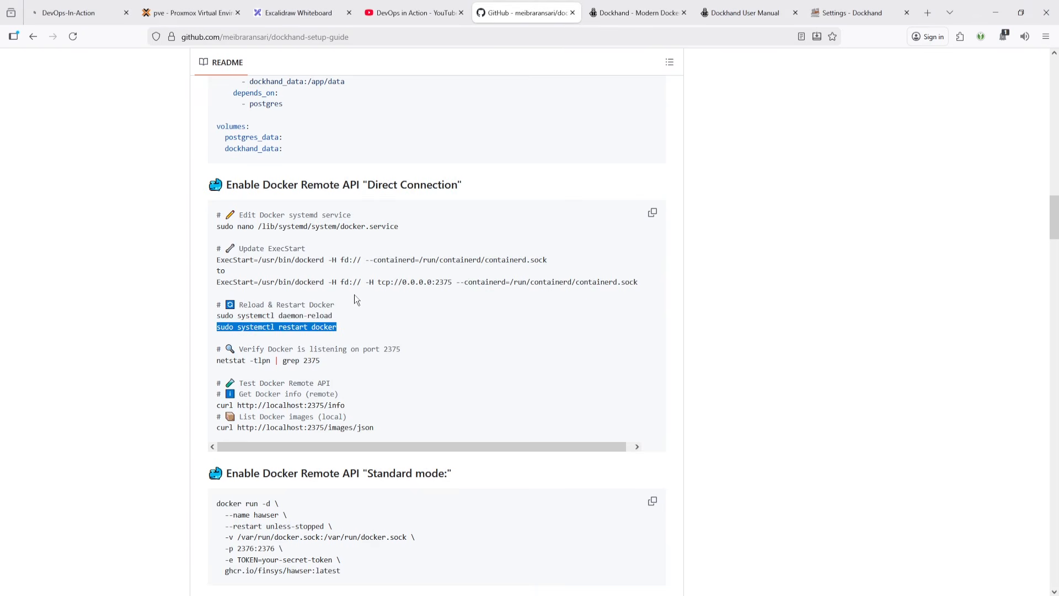
key(ctrl+c)
key(alt+Tab)
right_click(560, 279)
key(Return)
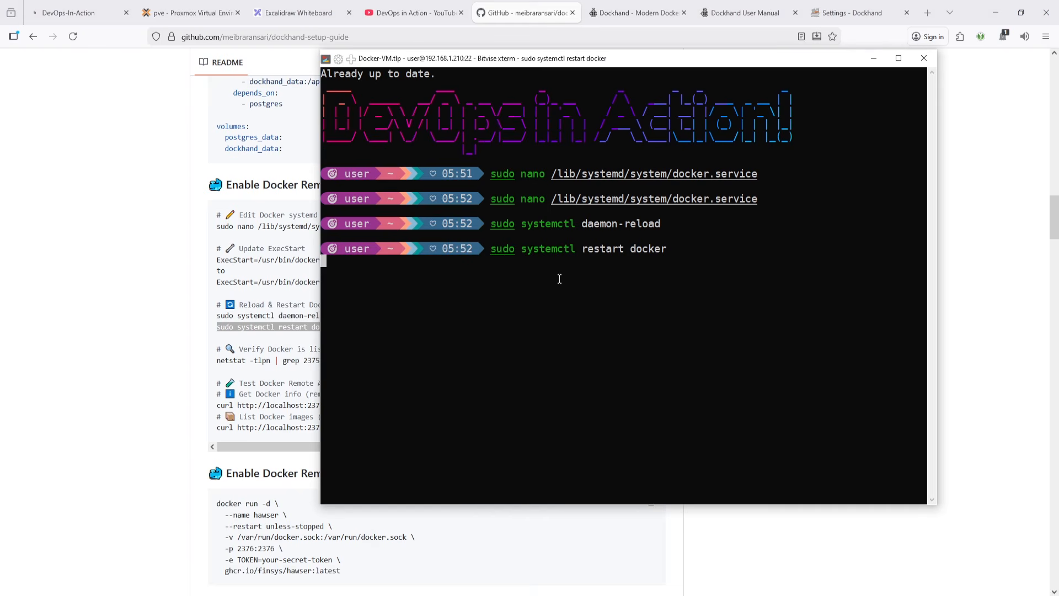
- Copy and run netstat -tlpn | grep 2375 to check that Docker listens on port 2375
key(alt+Tab)
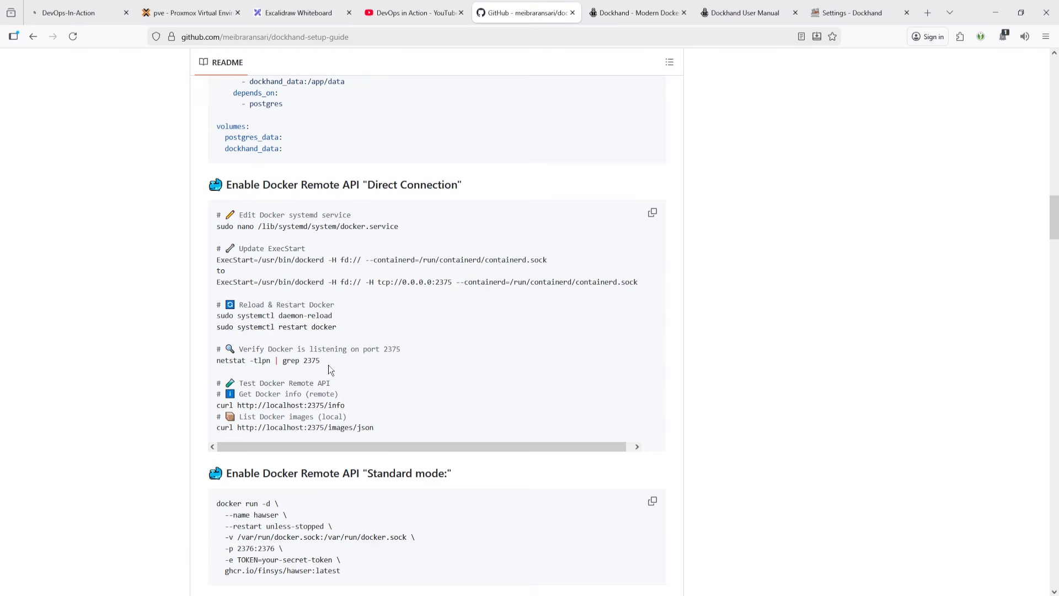
drag(331, 364, 197, 368)
key(ctrl+c)
key(alt+Tab)
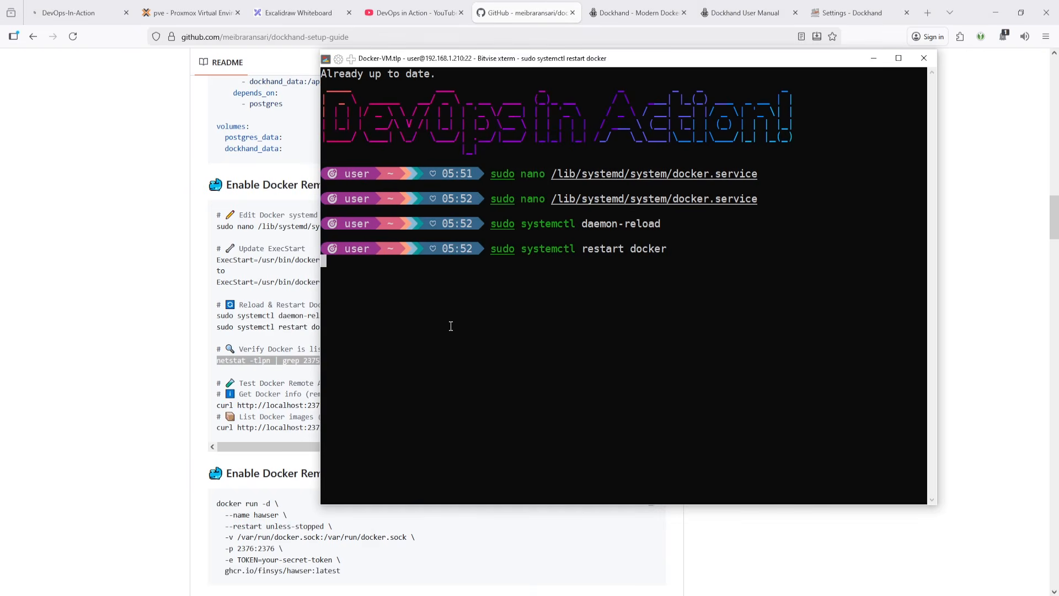
key(alt+Tab)
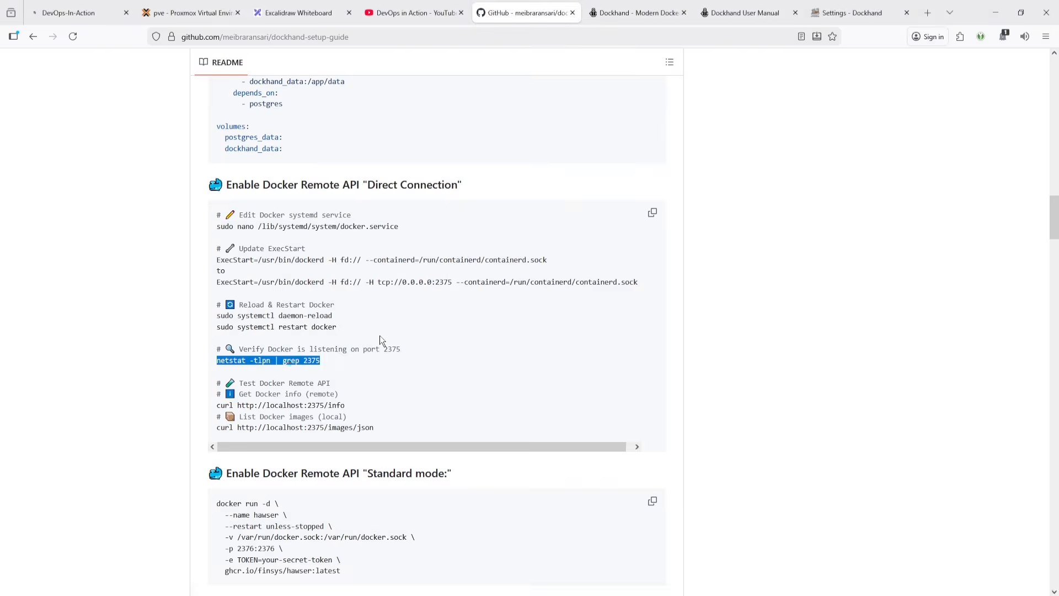
double_click(444, 282)
drag(348, 360, 201, 365)
key(ctrl+c)
key(alt+Tab)
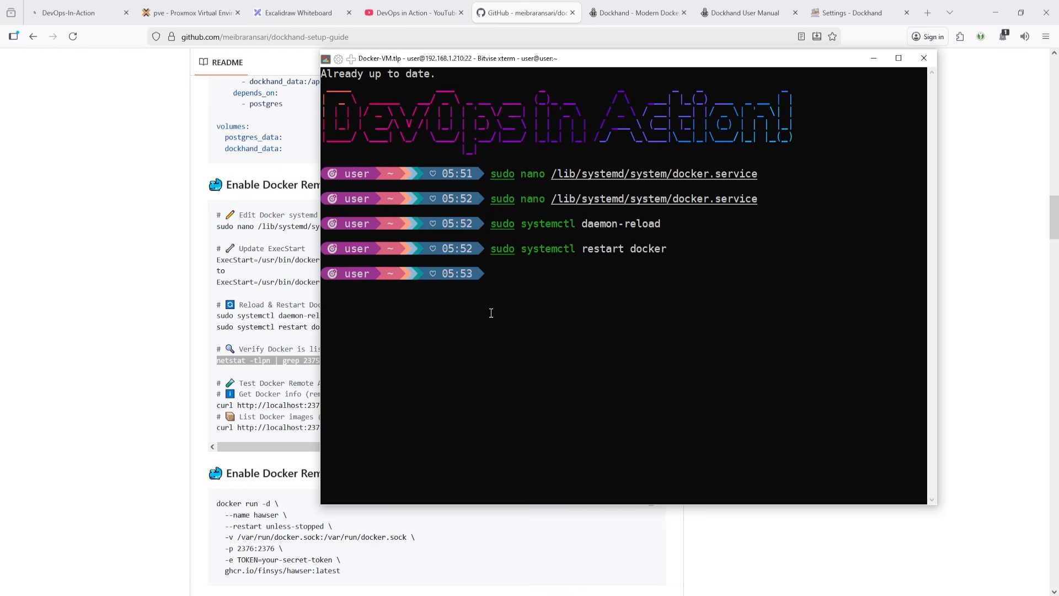
right_click(491, 313)
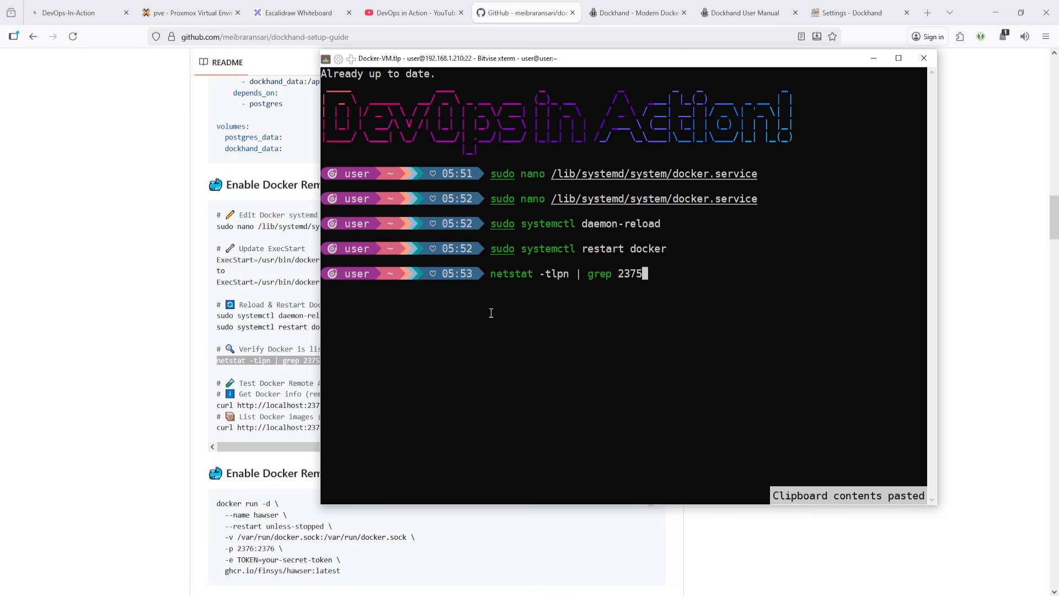
key(Return)
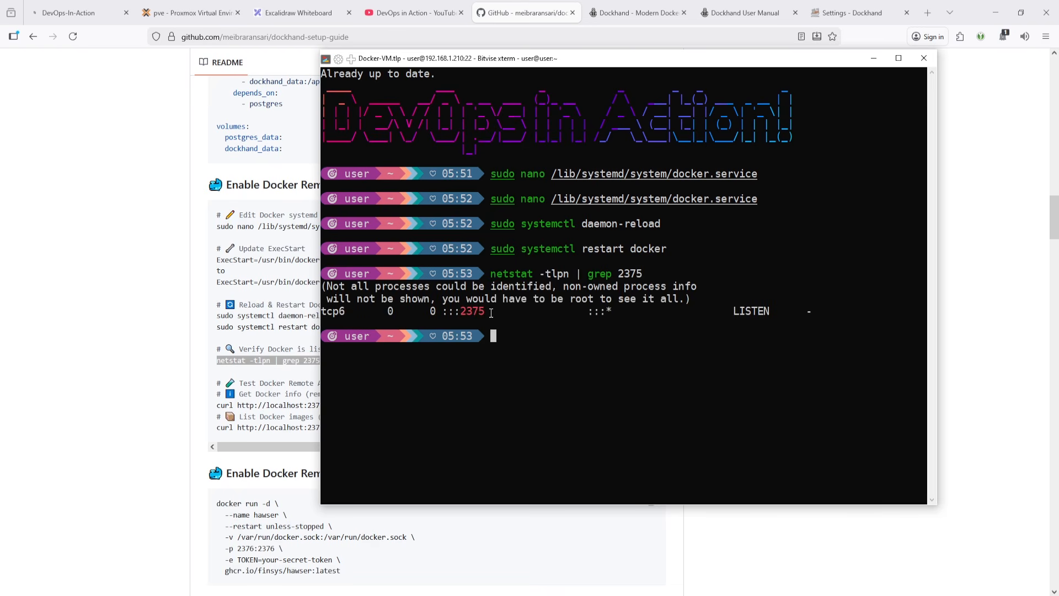
- Switch to the Dockhand Add environment dialog and name the new environment DokcerVM
key(alt+Tab)
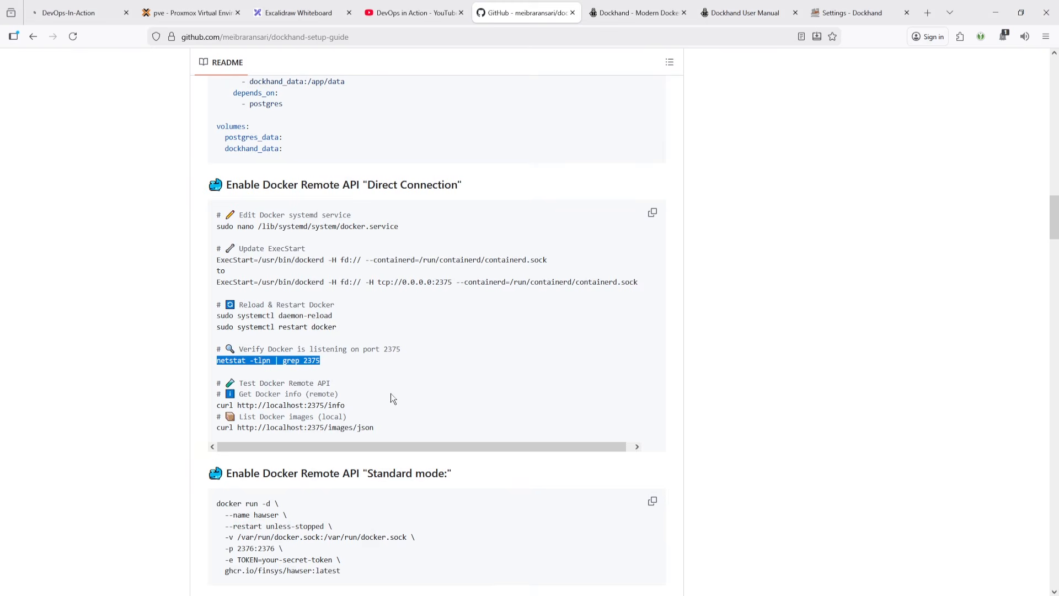
key(alt+Tab)
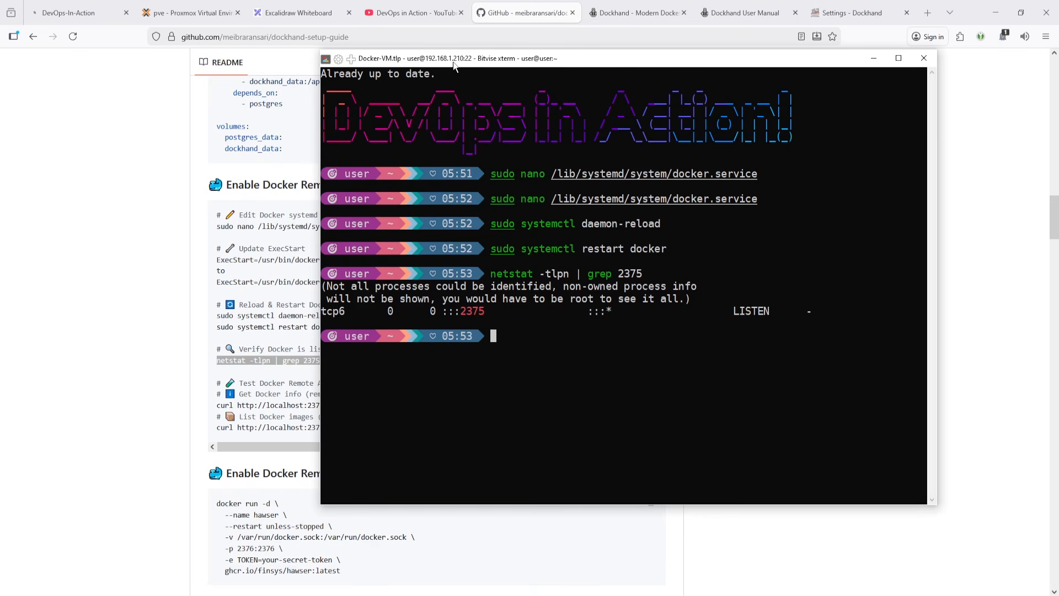
click(831, 3)
click(832, 2)
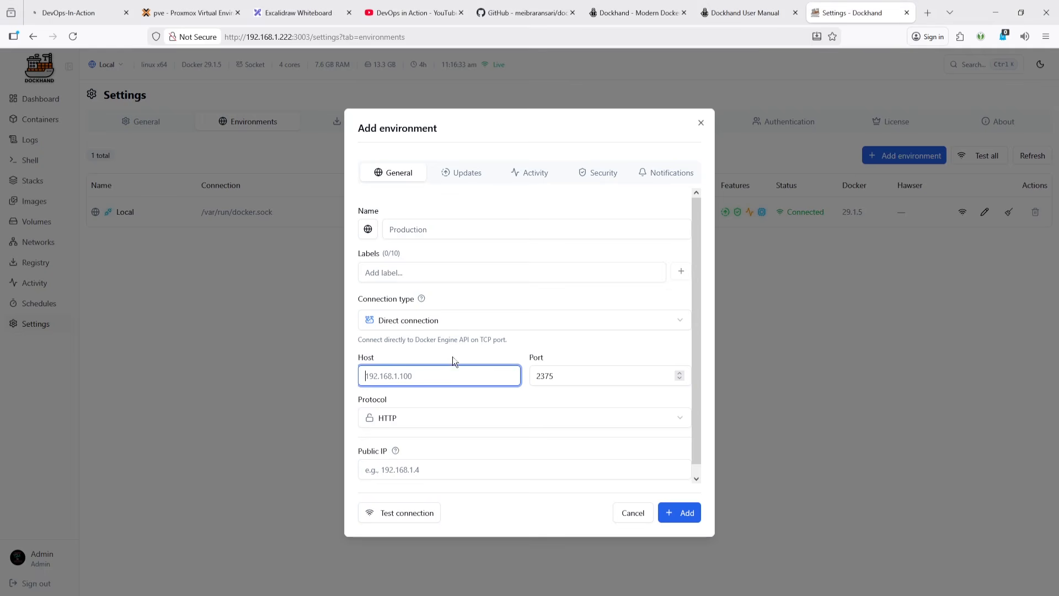
click(431, 230)
key(alt+Tab)
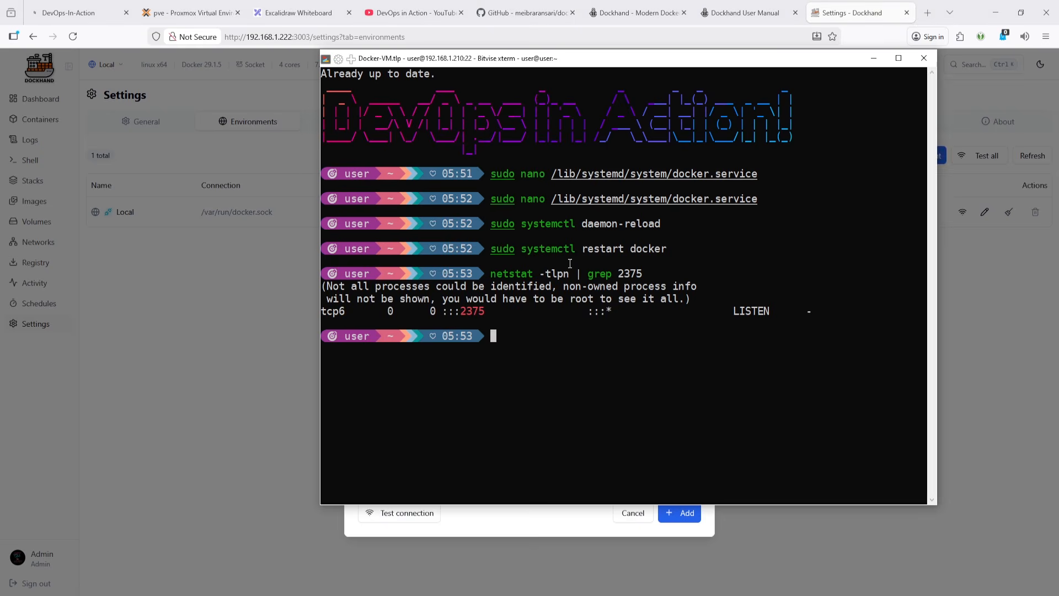
key(alt+Tab)
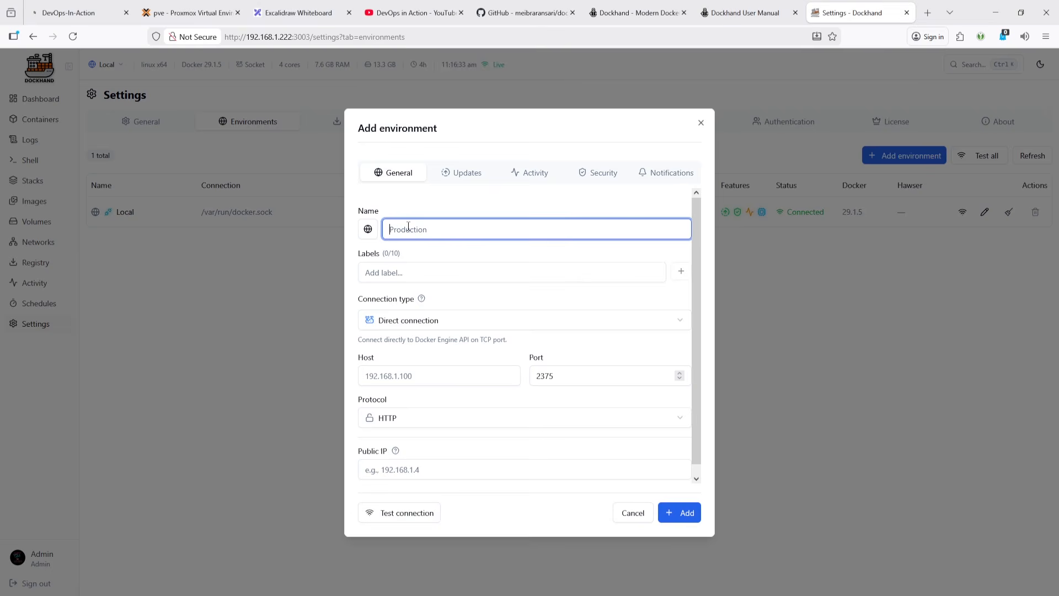
text(DokcerVM)
- Copy the environment name and add DokcerVM as its label
double_click(434, 224)
key(ctrl+c)
click(446, 271)
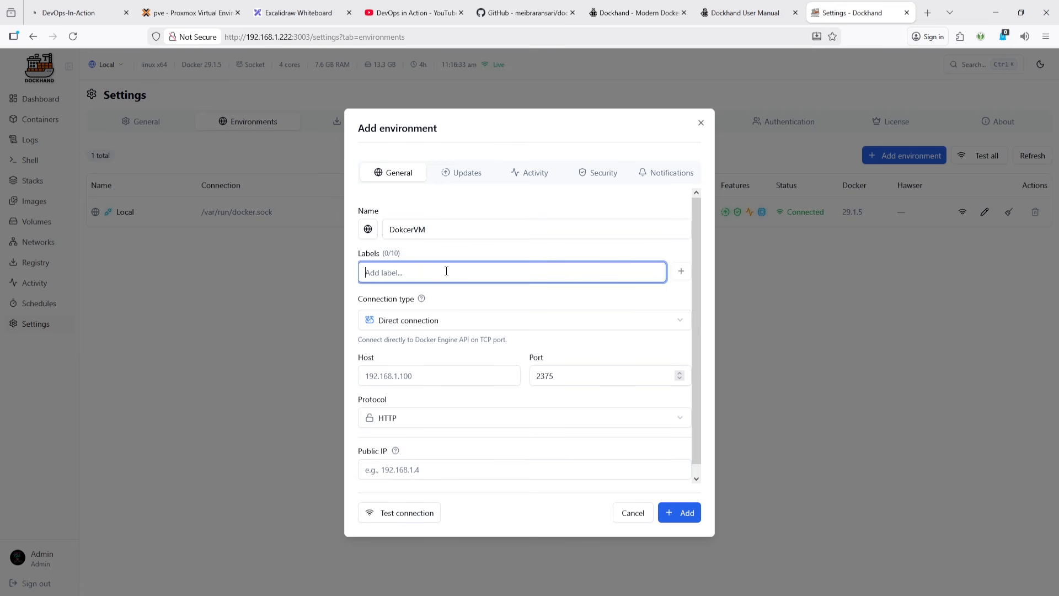
key(ctrl+v)
- Enter 192.168.1.1.210 as the environment's host address
click(416, 376)
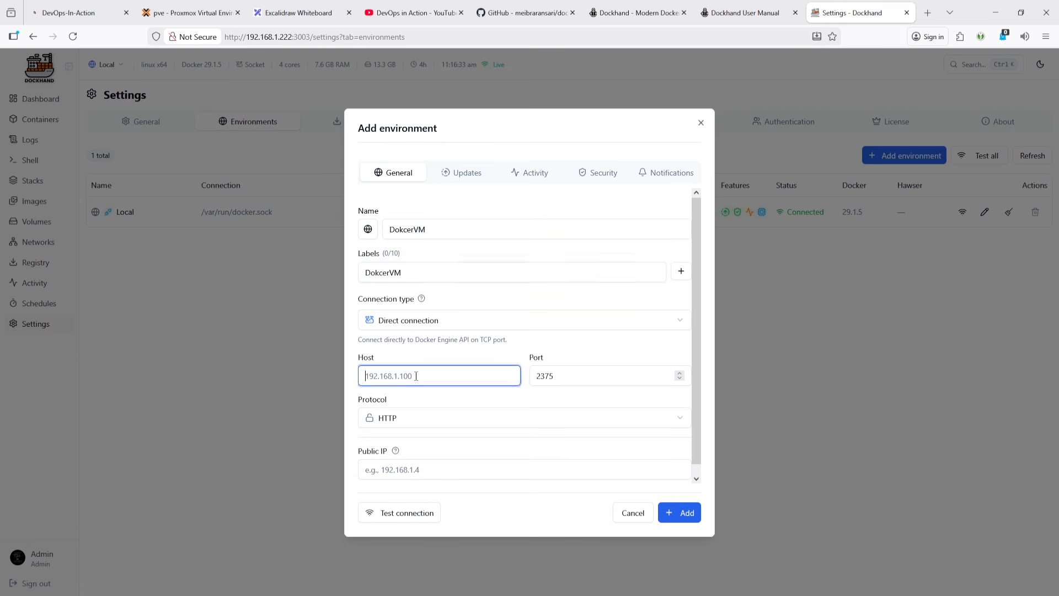
key(alt+Tab)
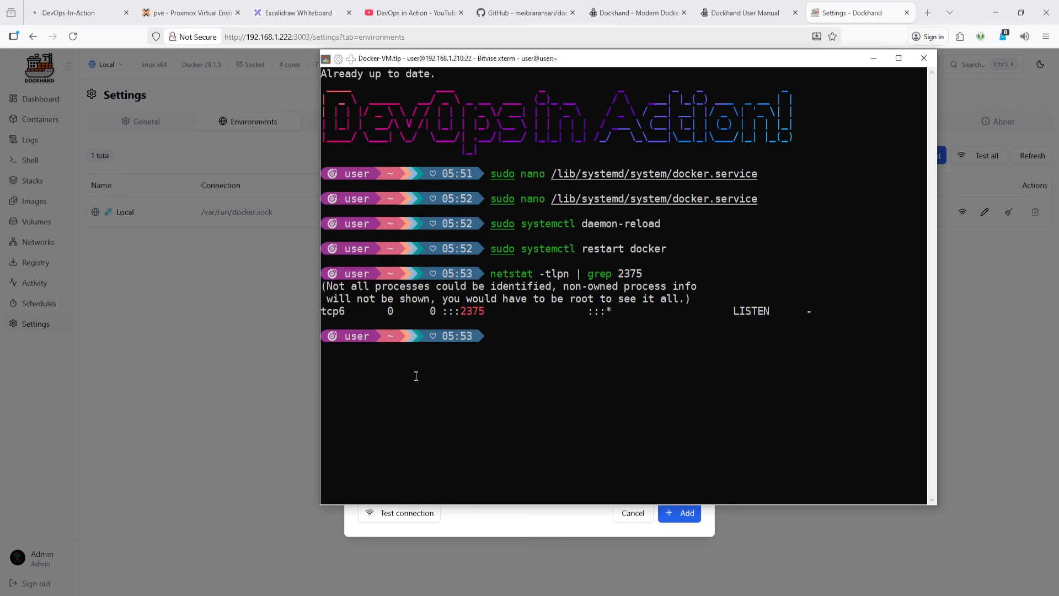
key(alt+Tab)
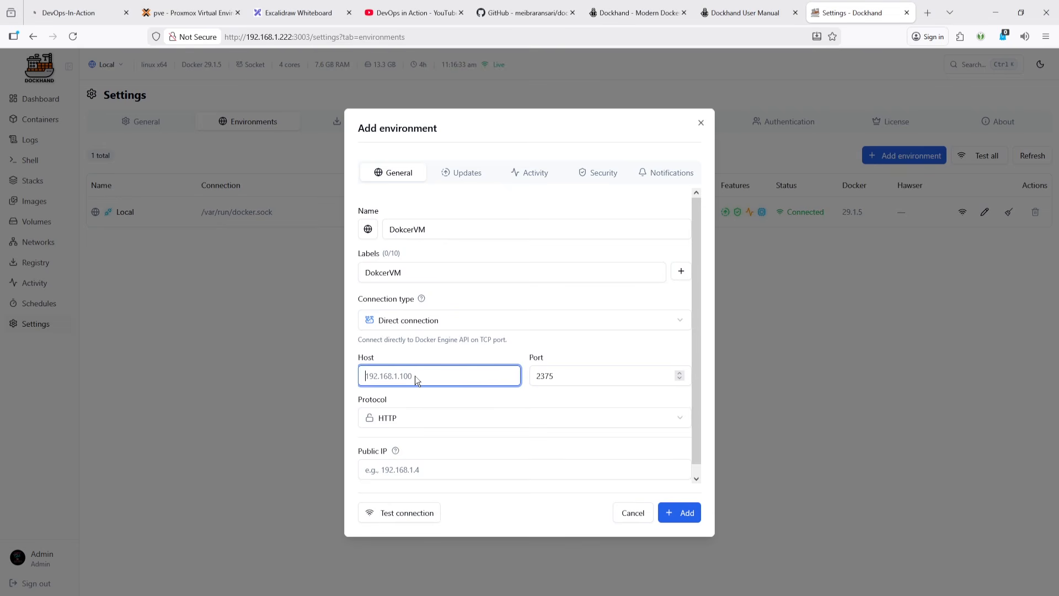
text(192.168.1.1.250)
key(alt+Tab)
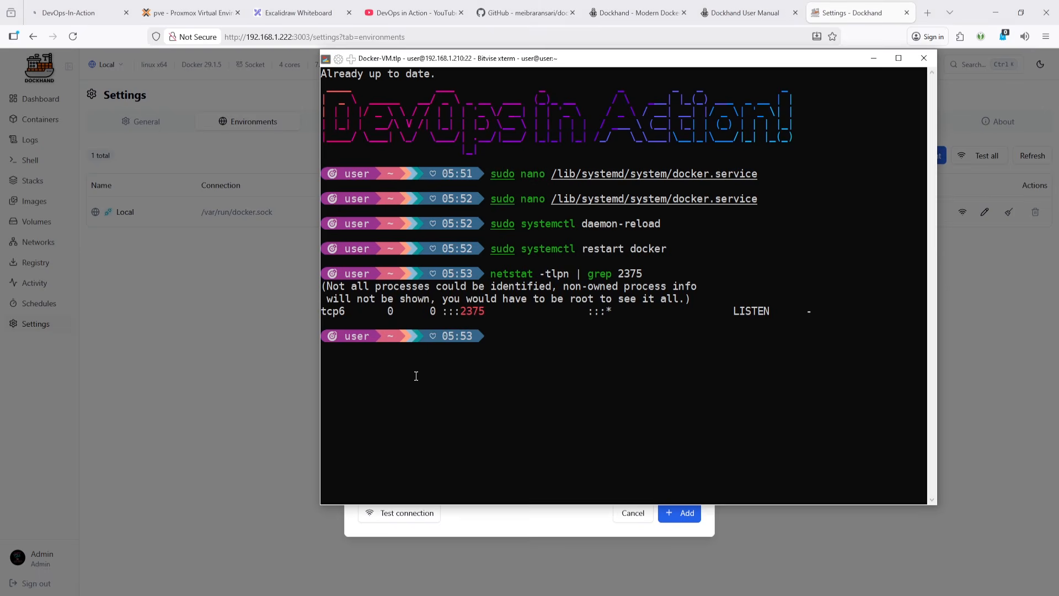
key(alt+Tab)
key(BackSpace)
key(BackSpace)
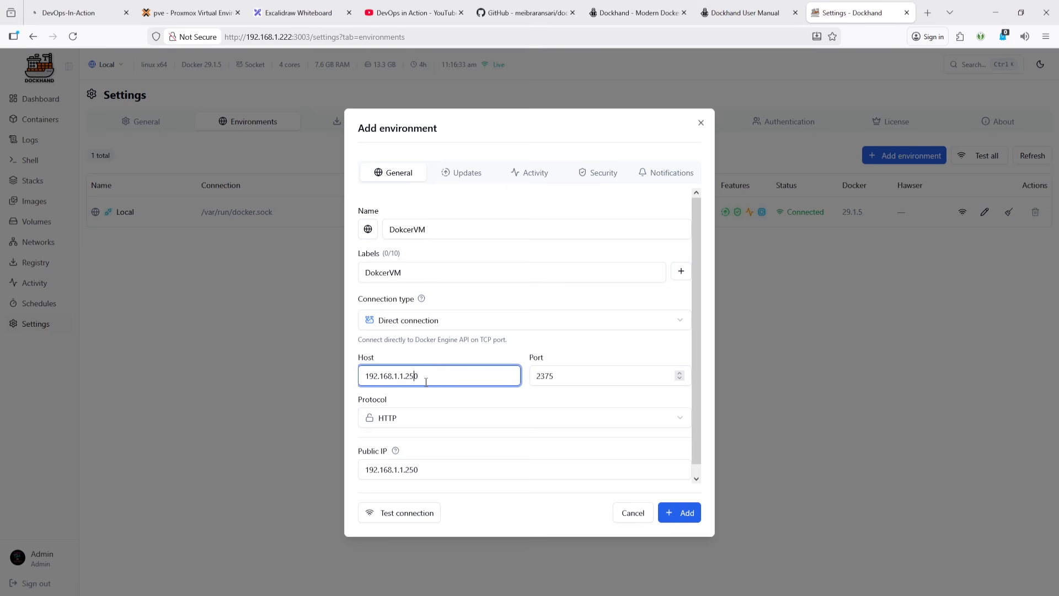
text(10)
- Keep the protocol as HTTP and test the connection to the remote Docker host
click(434, 422)
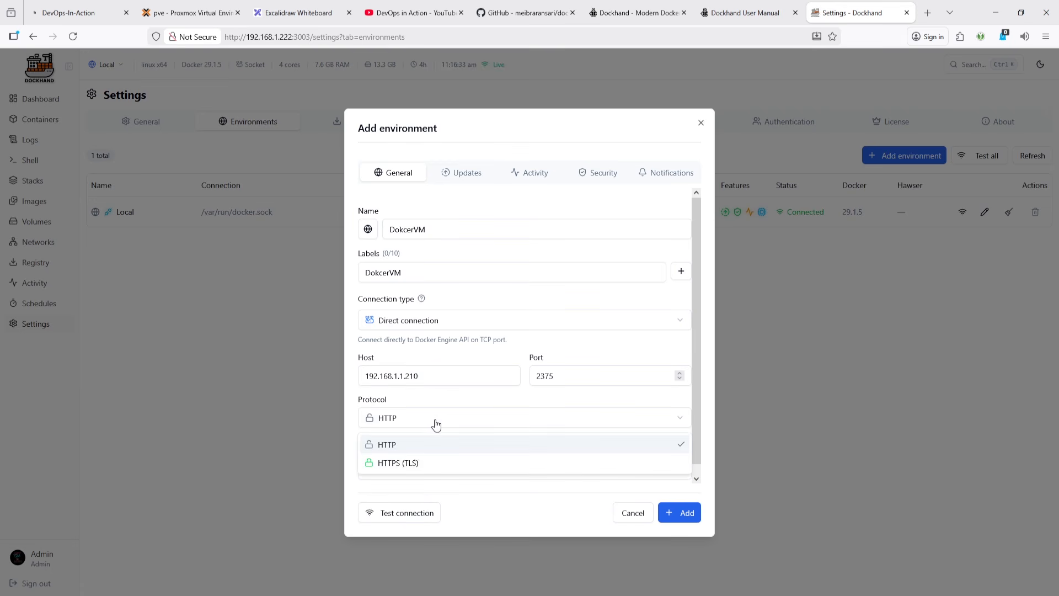
click(405, 447)
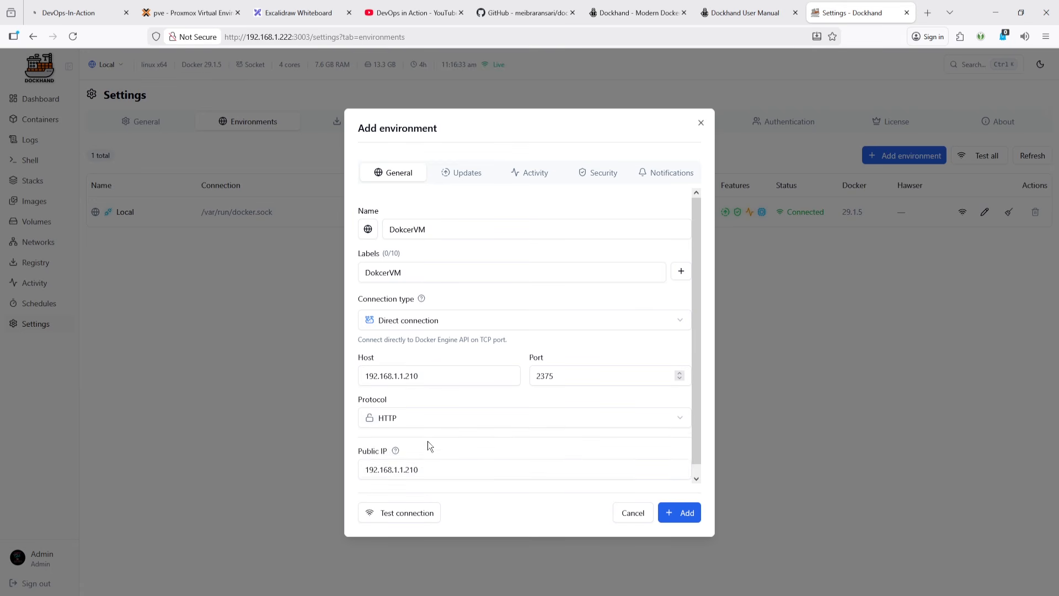
scroll(428, 442, down, 1)
click(415, 515)
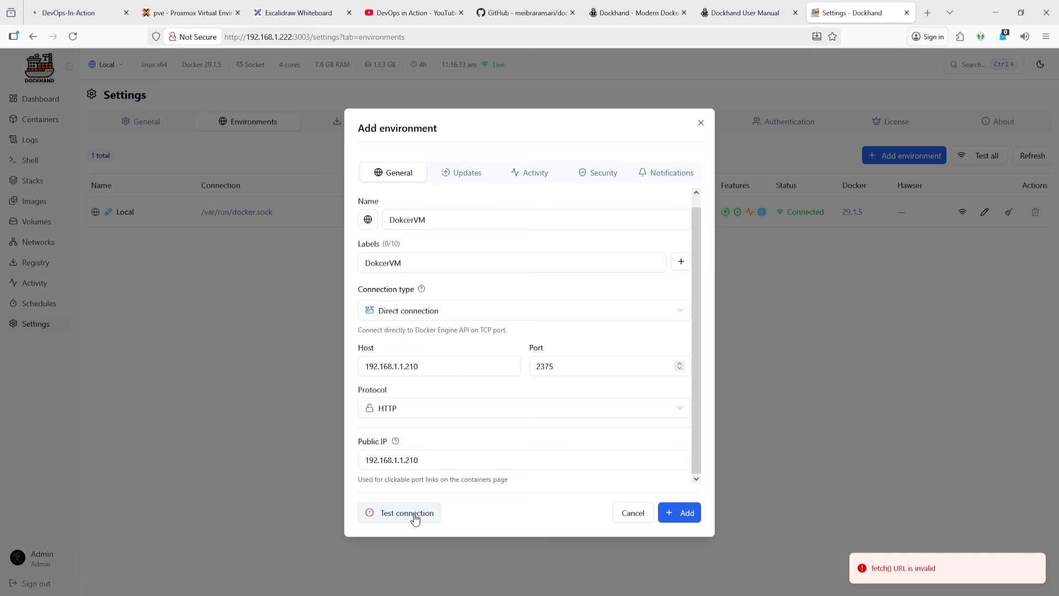
click(415, 515)
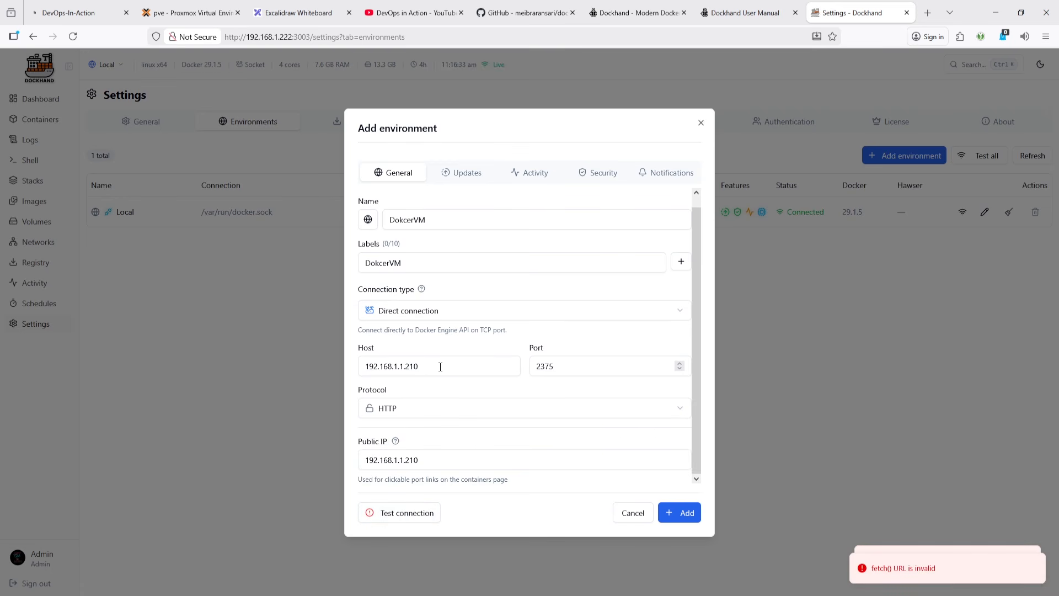
- Correct the host address to 192.168.1.210 and test the connection again
click(407, 366)
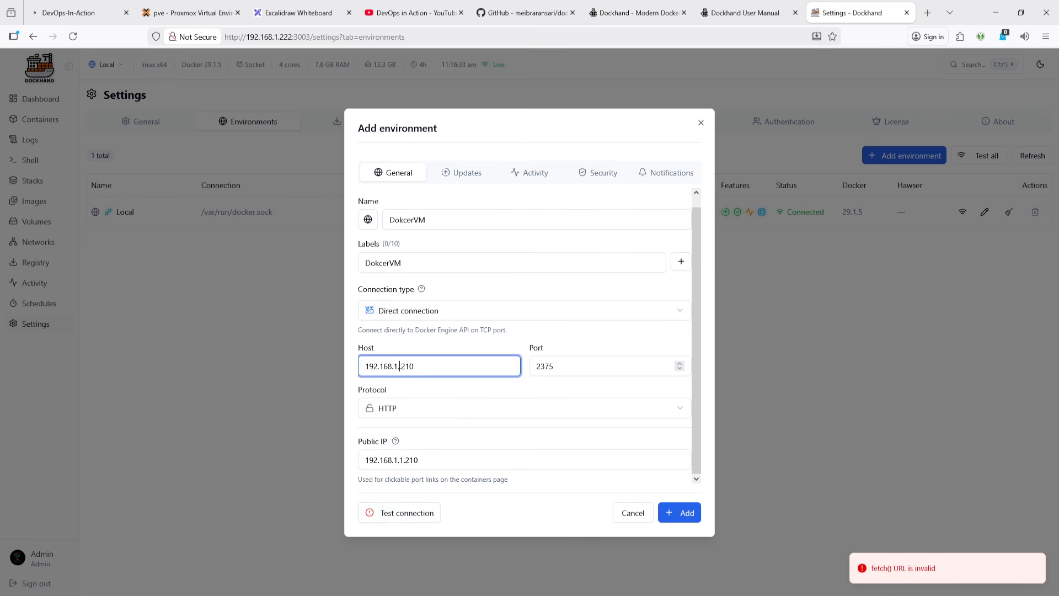
key(BackSpace)
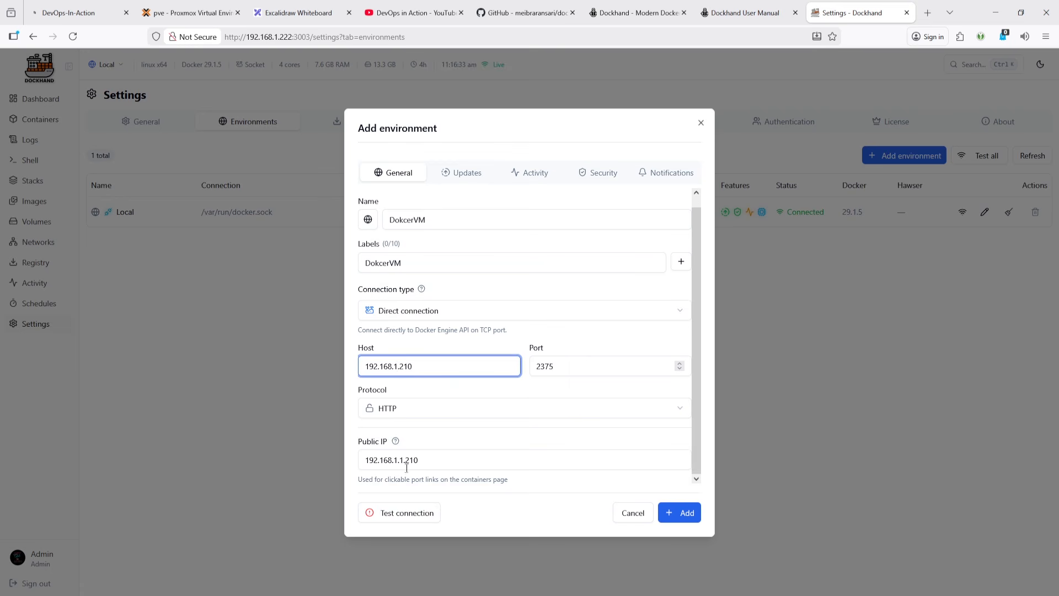
click(400, 516)
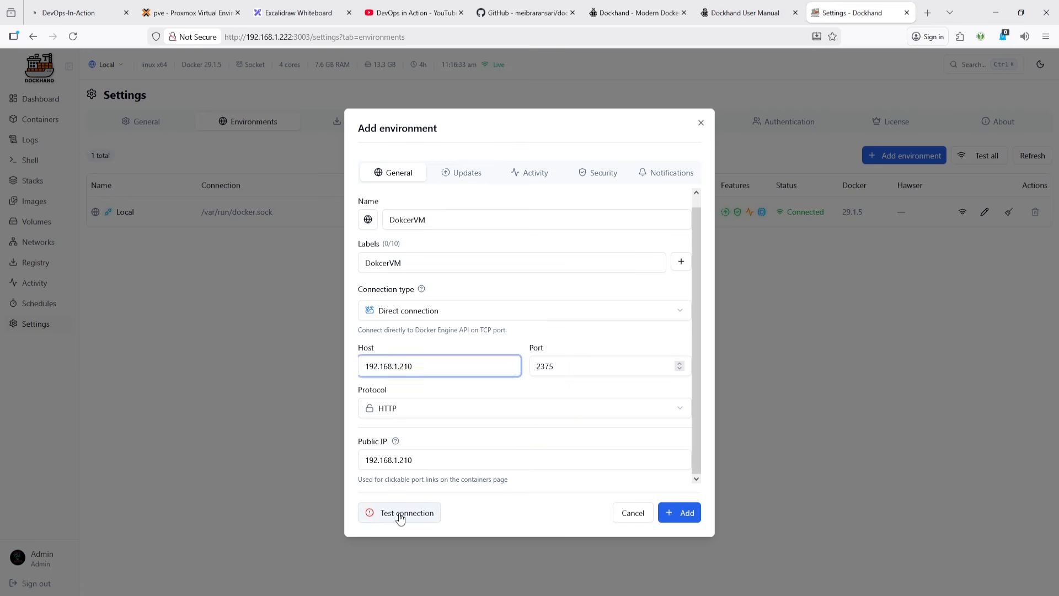
- Inspect the Updates and Activity options for the new environment
click(472, 175)
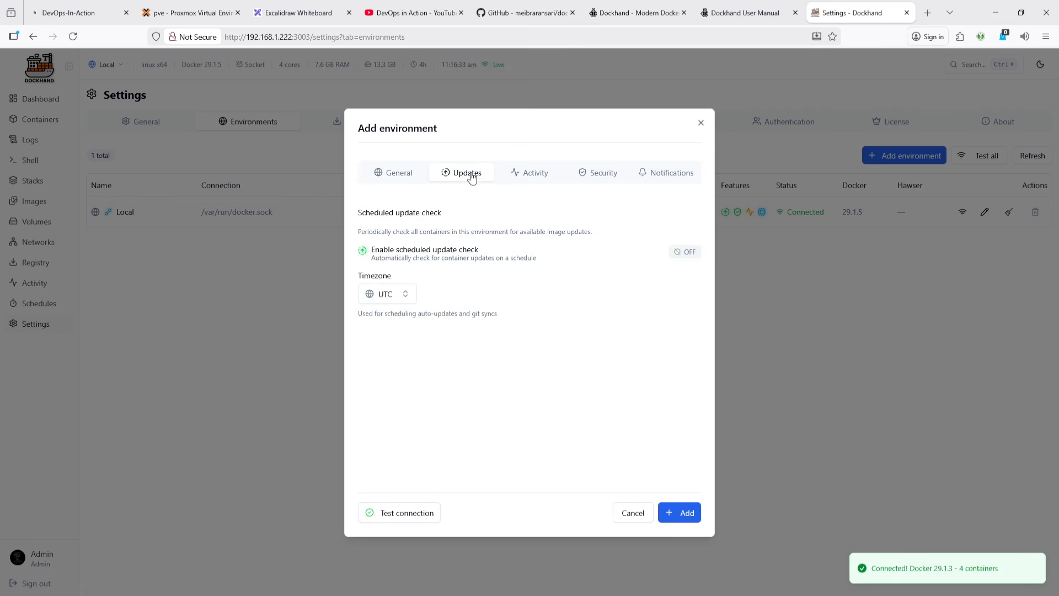
click(689, 254)
click(689, 255)
click(531, 178)
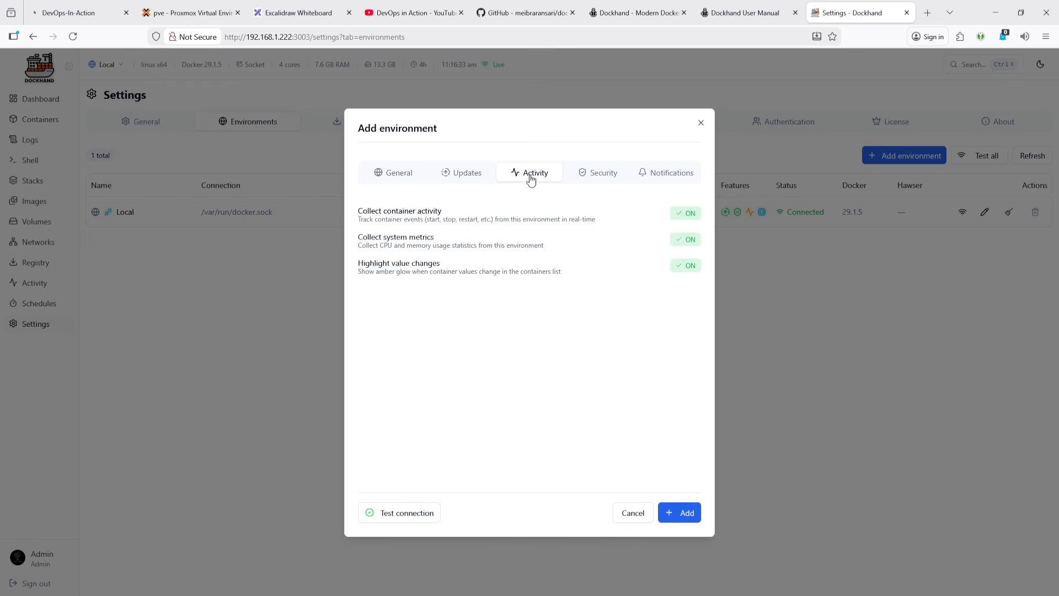
- Set the vulnerability scanner to Both in the environment's Security options
click(591, 174)
click(685, 234)
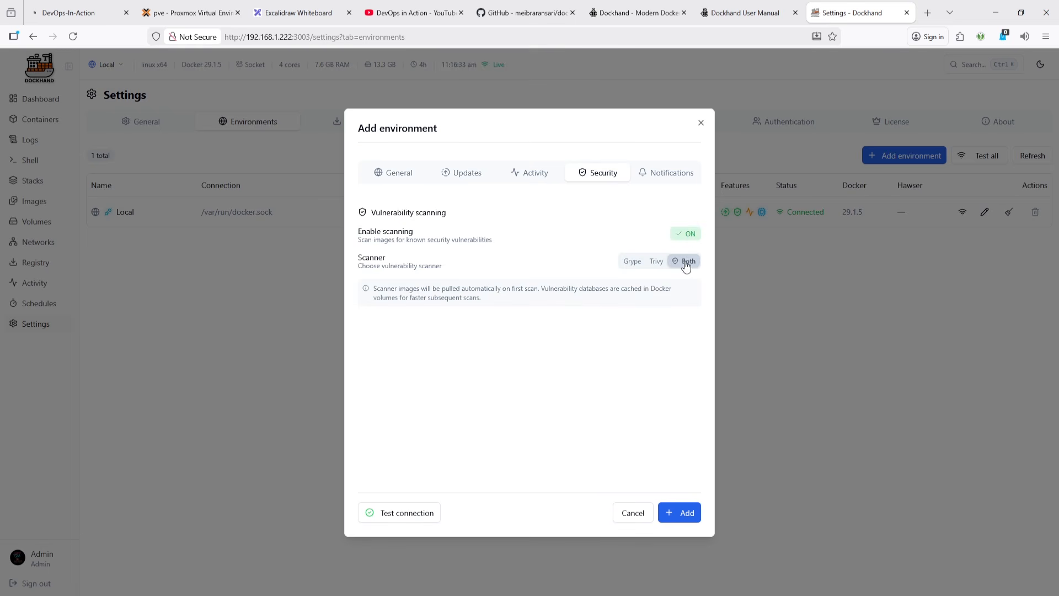
- Check the Notifications options and add the DokcerVM environment
click(656, 172)
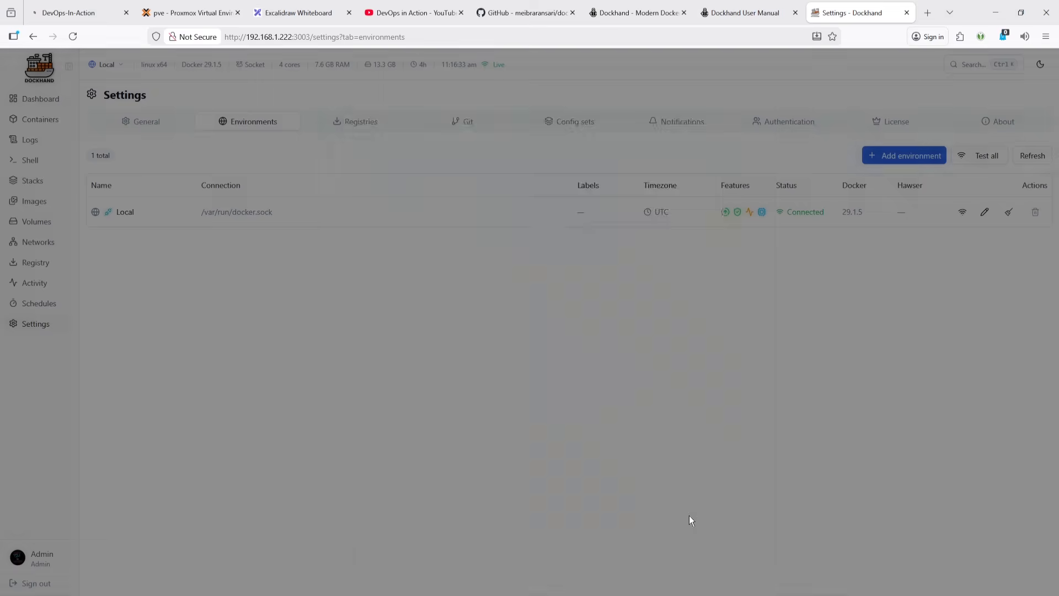
click(688, 517)
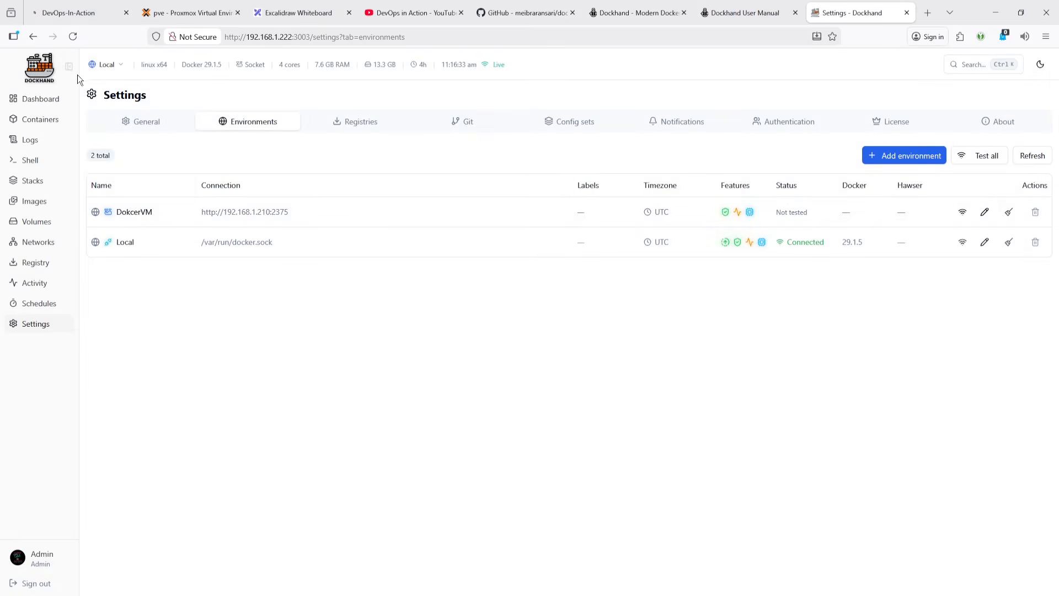
click(76, 38)
key(alt+Tab)
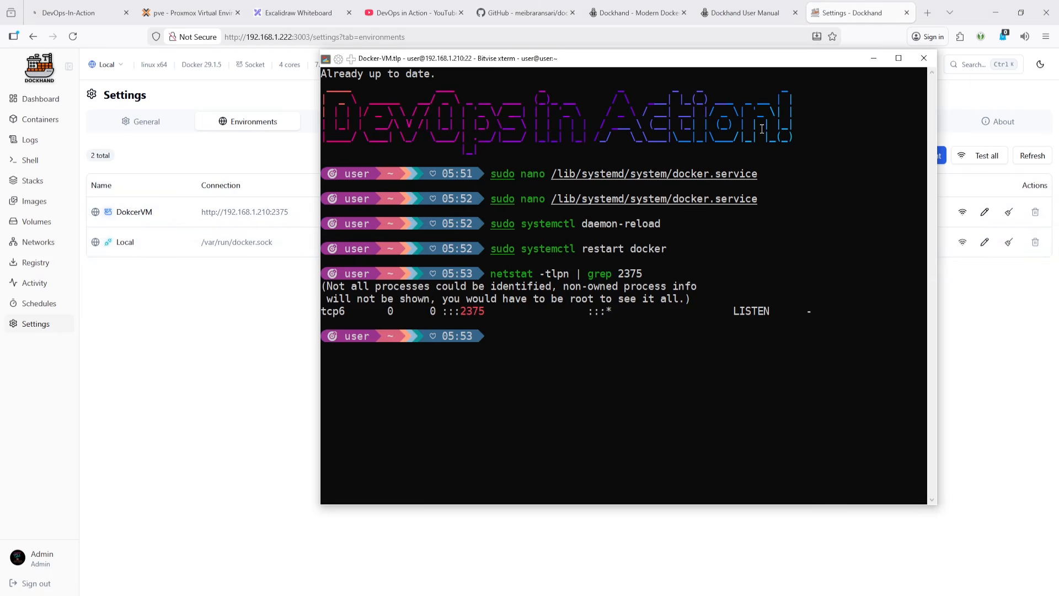
click(872, 60)
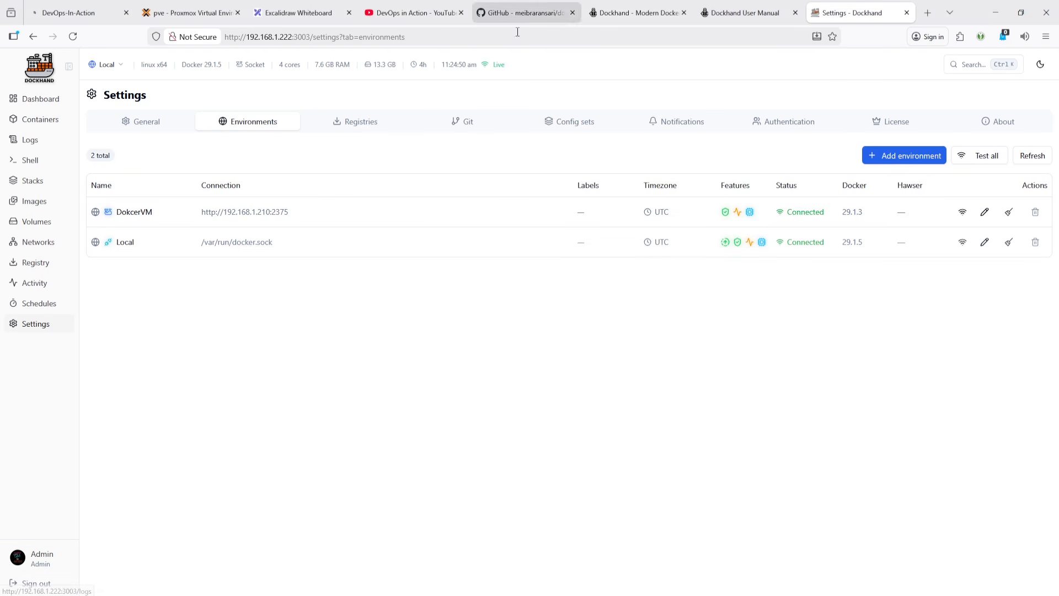
mouse_move(113, 589)
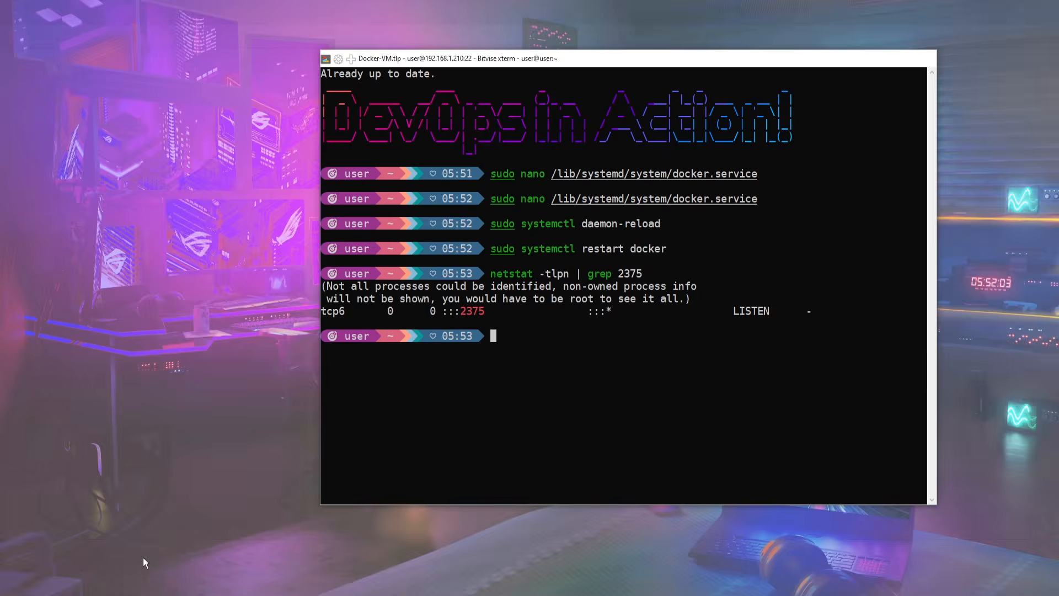
click(142, 558)
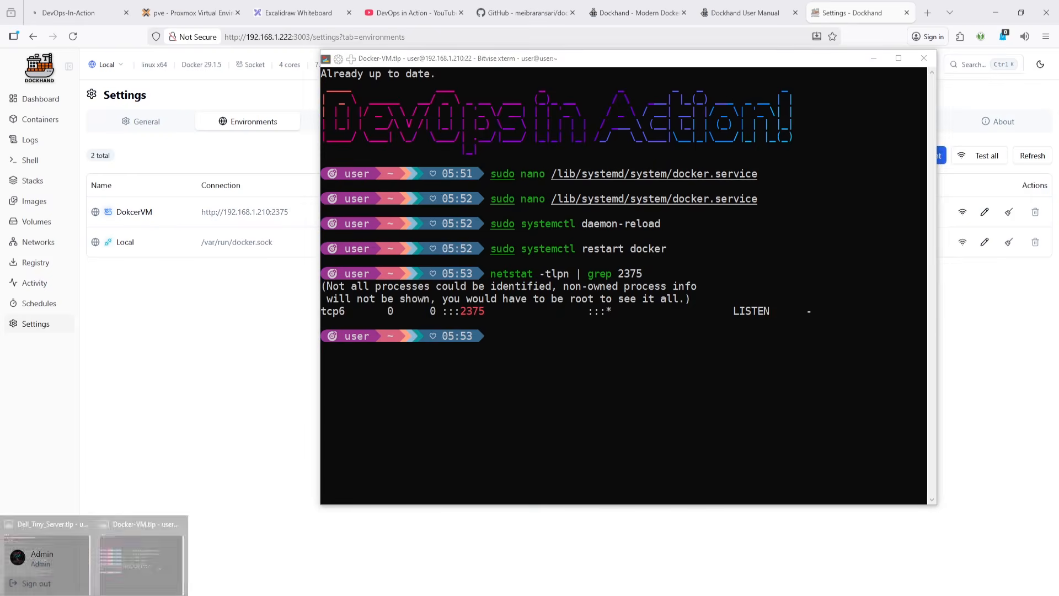
click(71, 573)
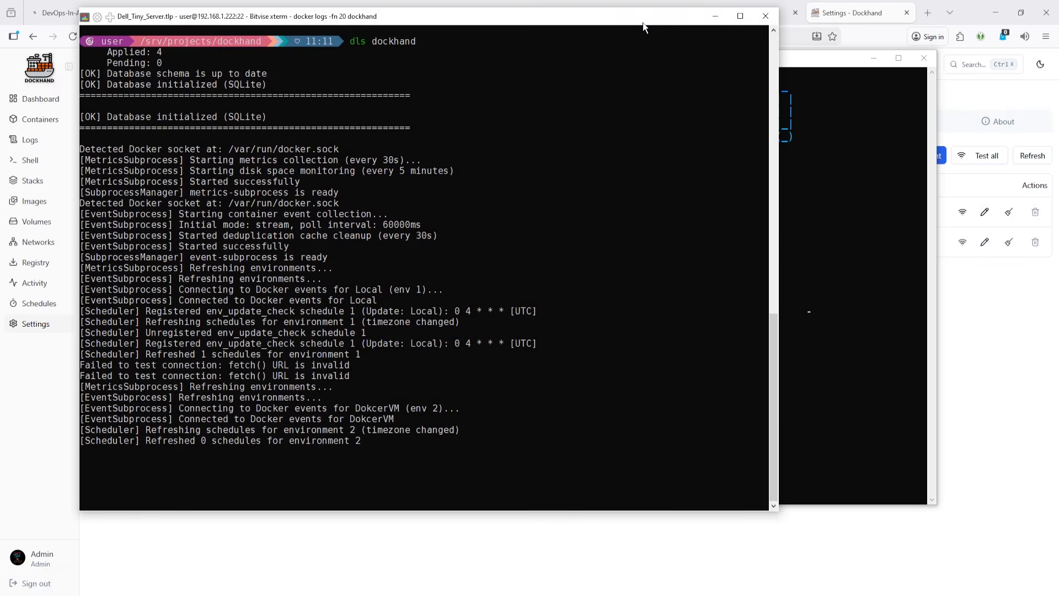
click(716, 18)
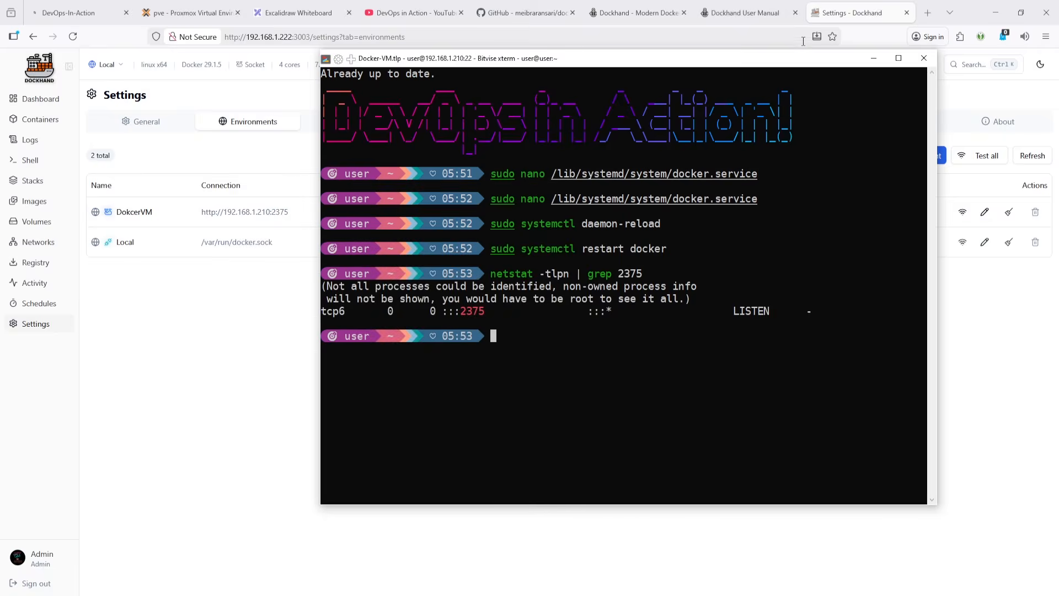
click(870, 59)
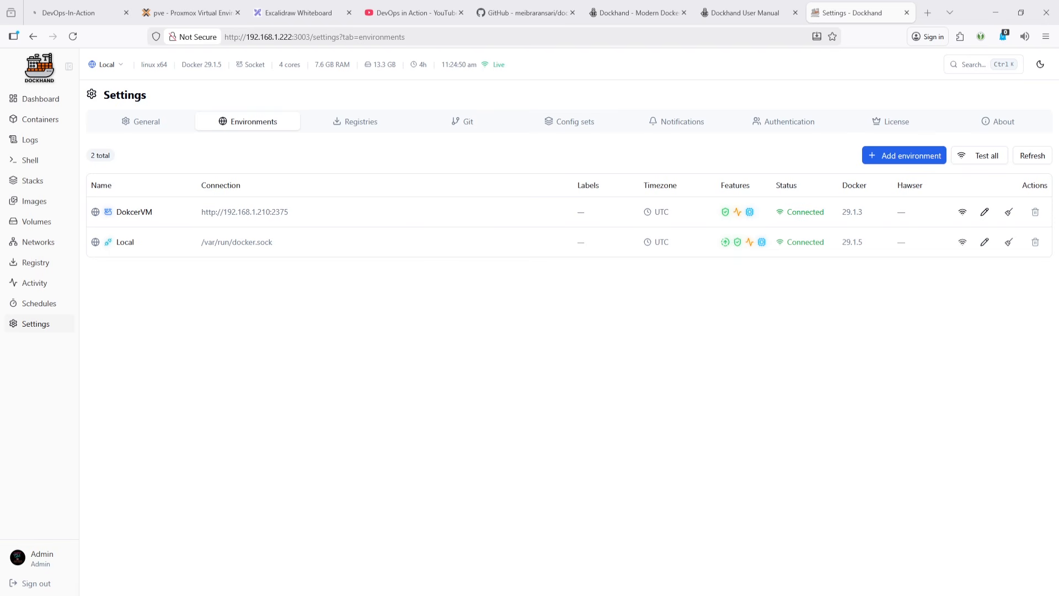
- Open a new SSH terminal console to the Proxmox host
drag(1058, 77, 430, 80)
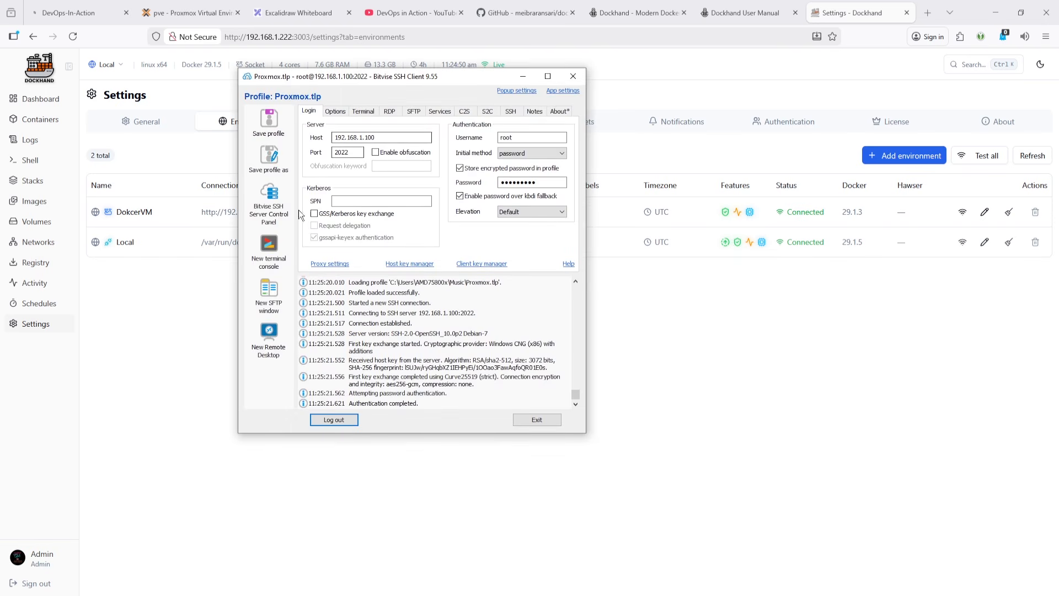
click(270, 246)
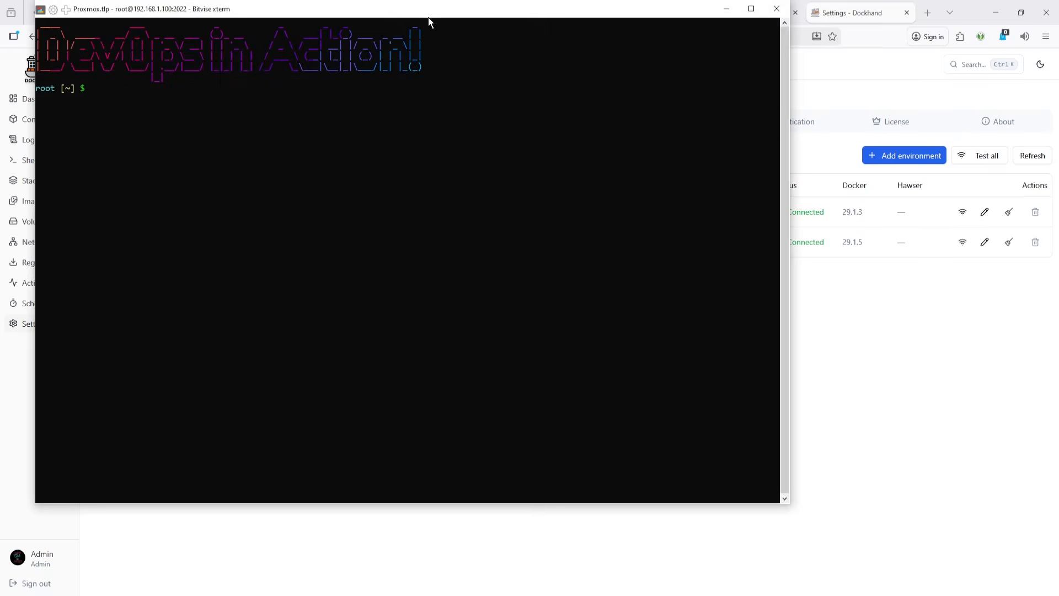
drag(428, 17, 684, 159)
click(523, 77)
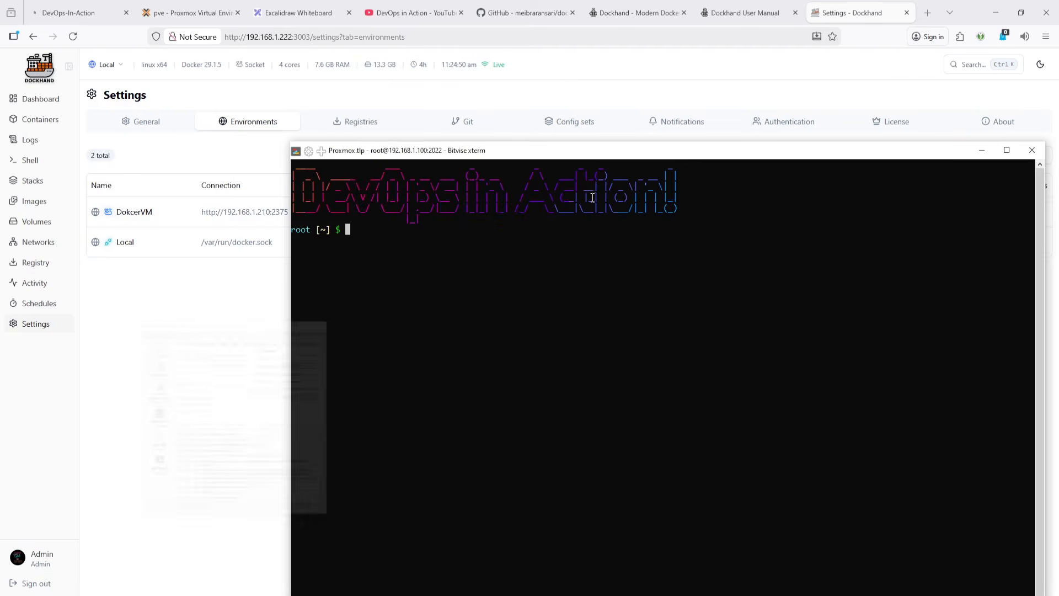
drag(615, 159, 628, 163)
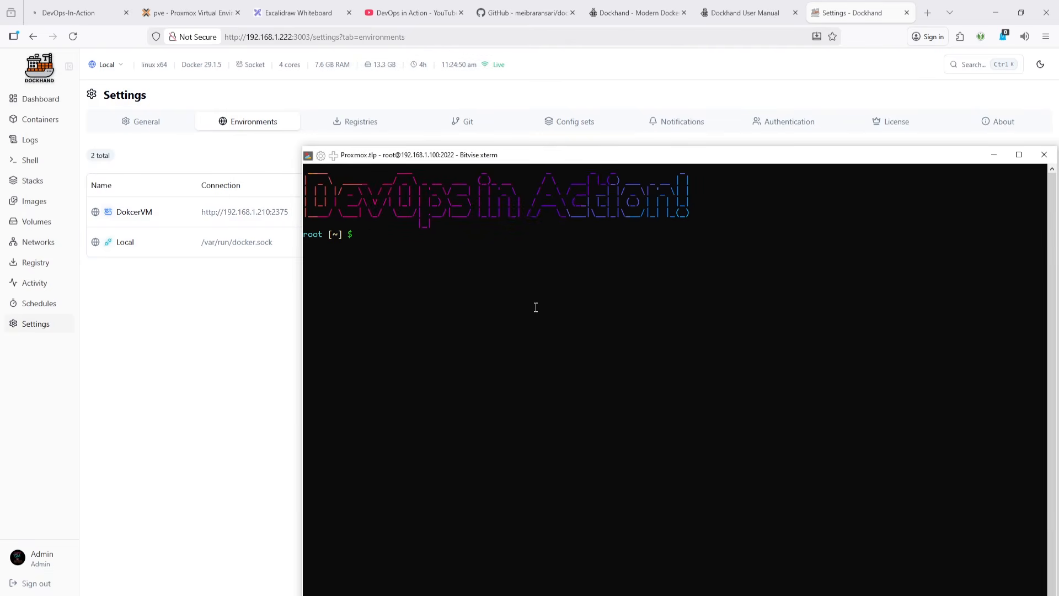
- Attach to LXC container 302 with lxc-attach from the Proxmox shell
text(lxc)
key(Tab)
key(Tab)
text(-)
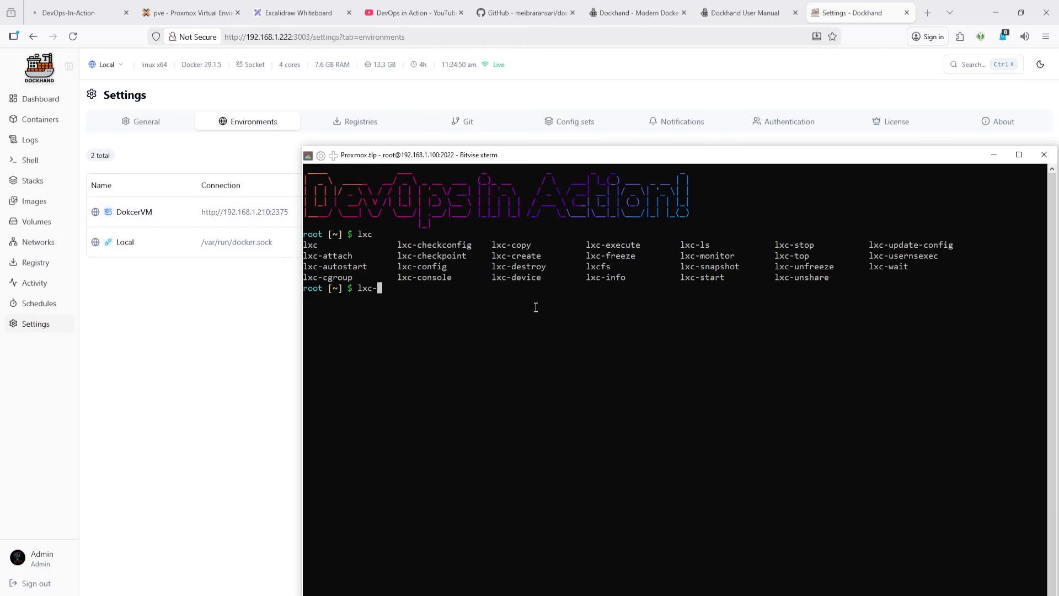
text(atta)
key(Tab)
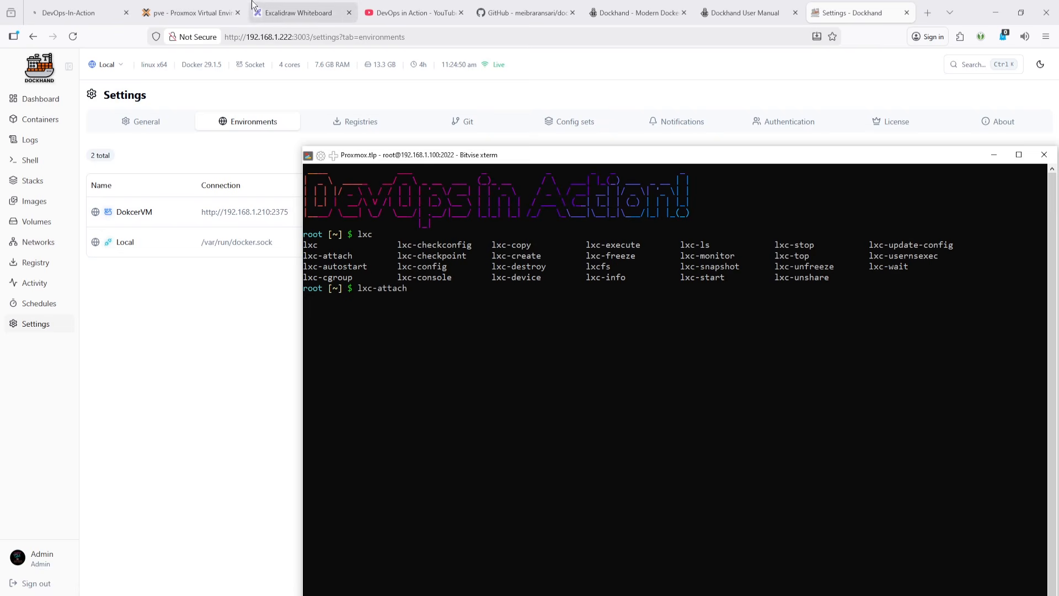
click(191, 13)
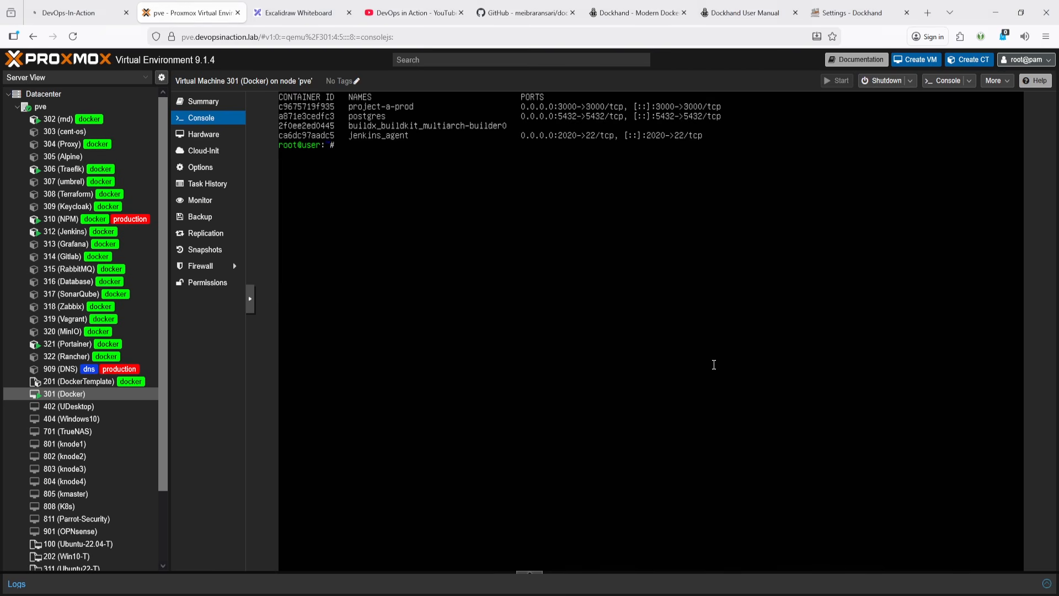
key(alt+Tab)
text(302)
key(Return)
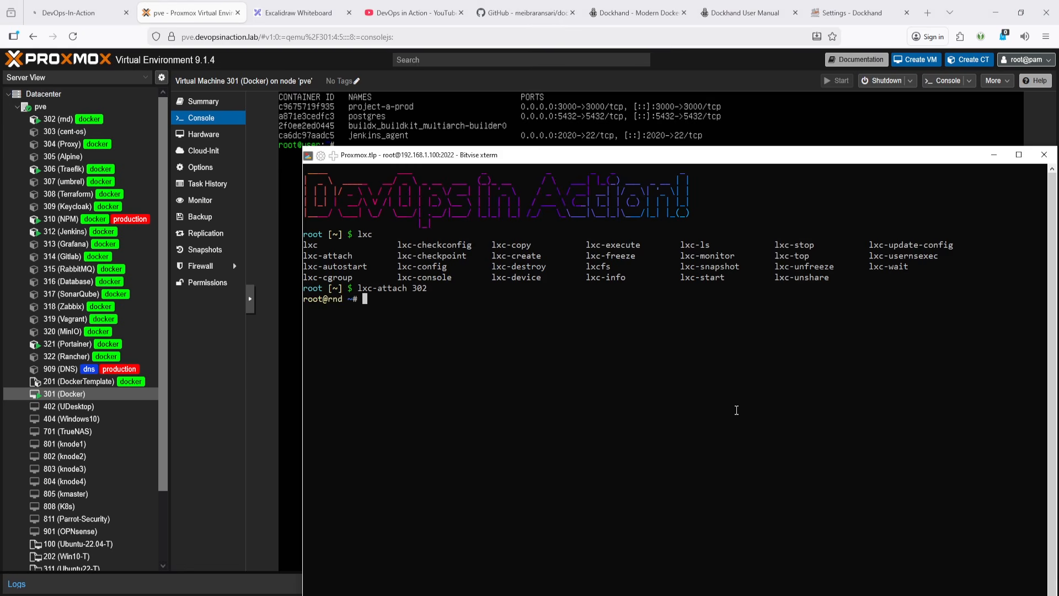
- List the Docker containers and images inside container 302
text(dps)
key(Return)
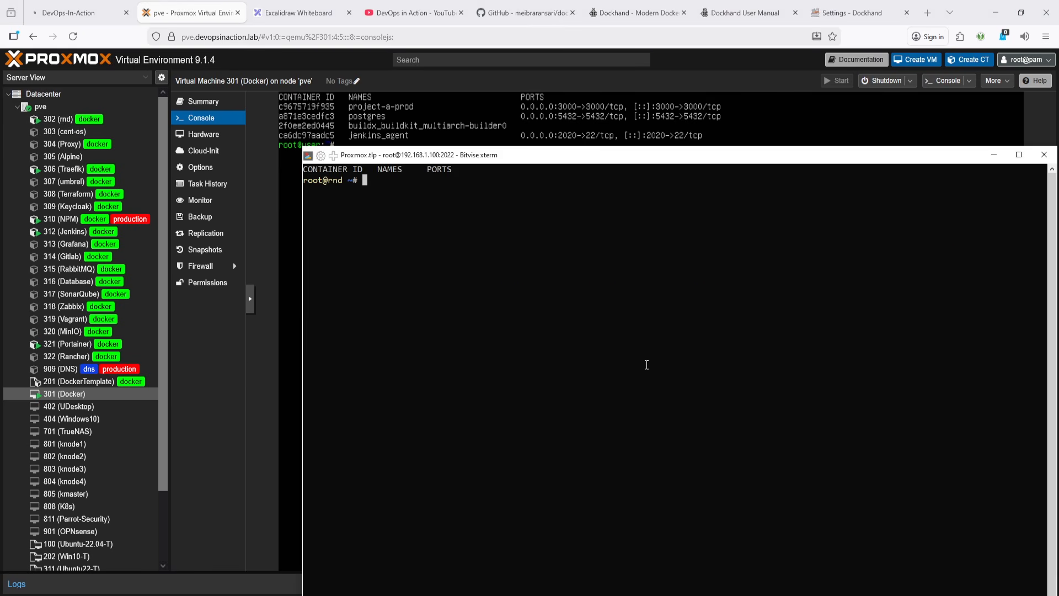
text(dis)
key(Return)
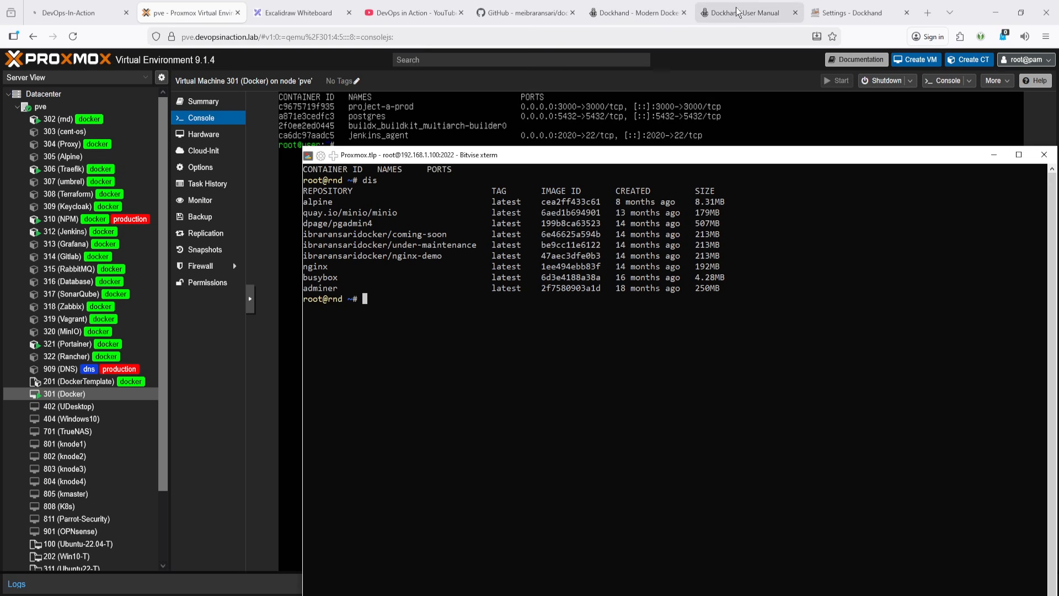
- Copy the Hawser Standard mode docker run command from the setup guide and run it in container 302, including its token
click(524, 13)
scroll(328, 361, down, 5)
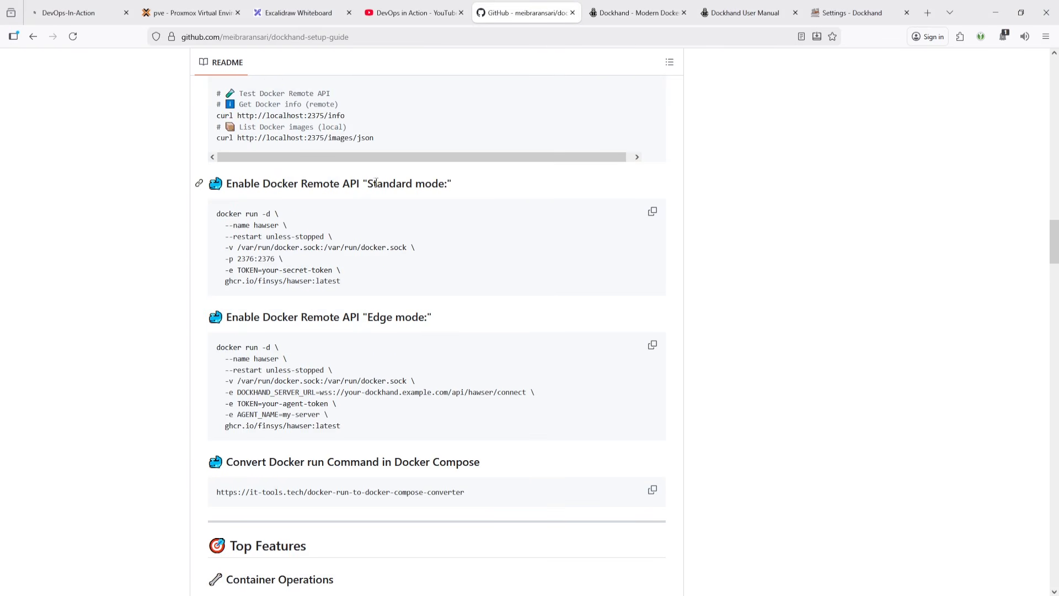
drag(368, 183, 445, 184)
drag(341, 281, 187, 204)
key(alt+Tab)
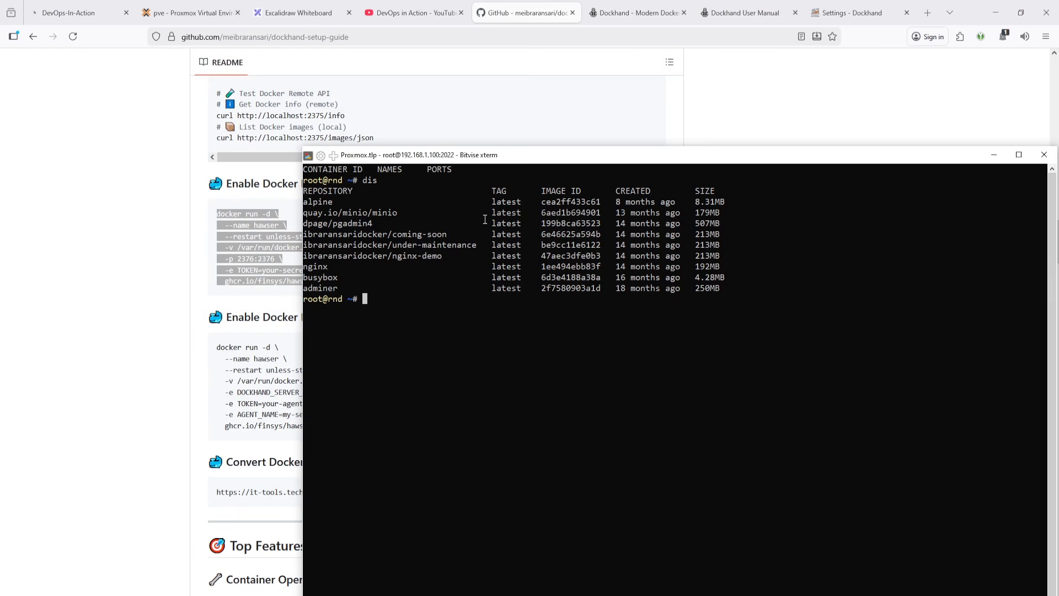
right_click(469, 357)
key(Return)
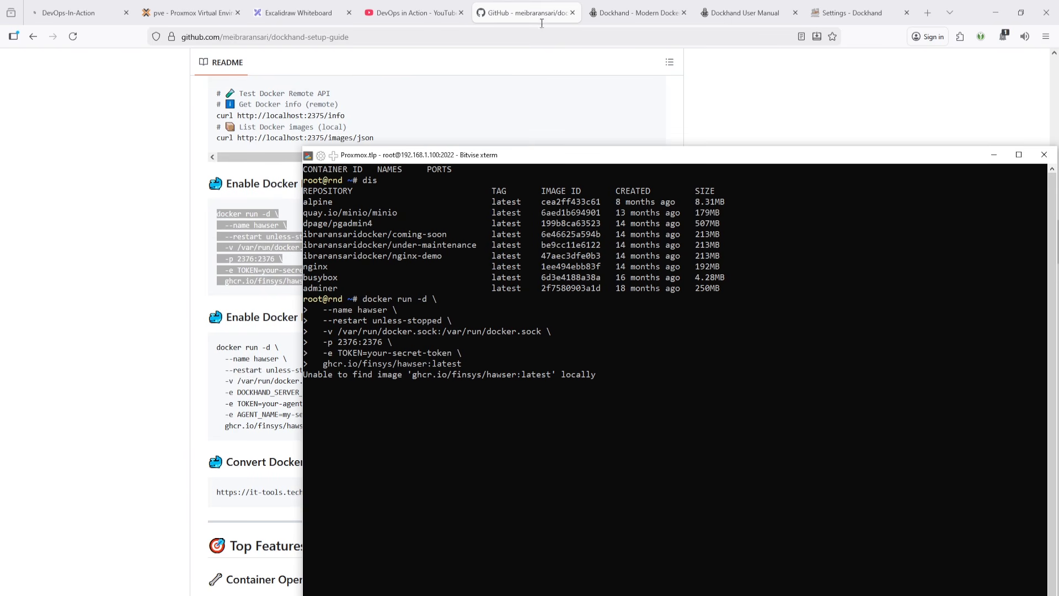
- Open the Hawser Modes link from the guide's Resources section in a new tab
scroll(201, 344, down, 10)
click(201, 344)
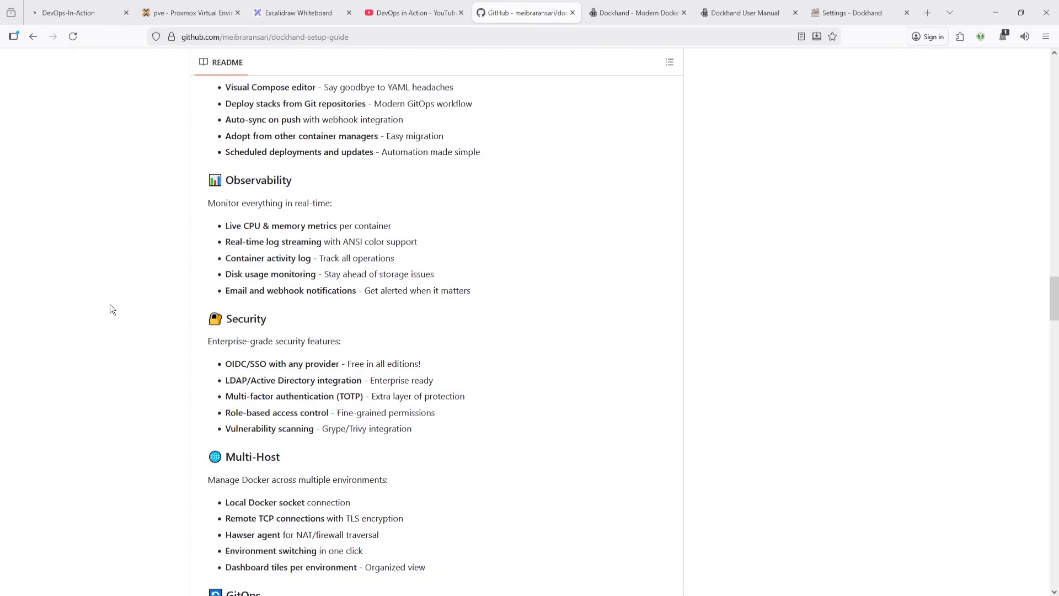
scroll(110, 303, down, 20)
scroll(373, 396, down, 15)
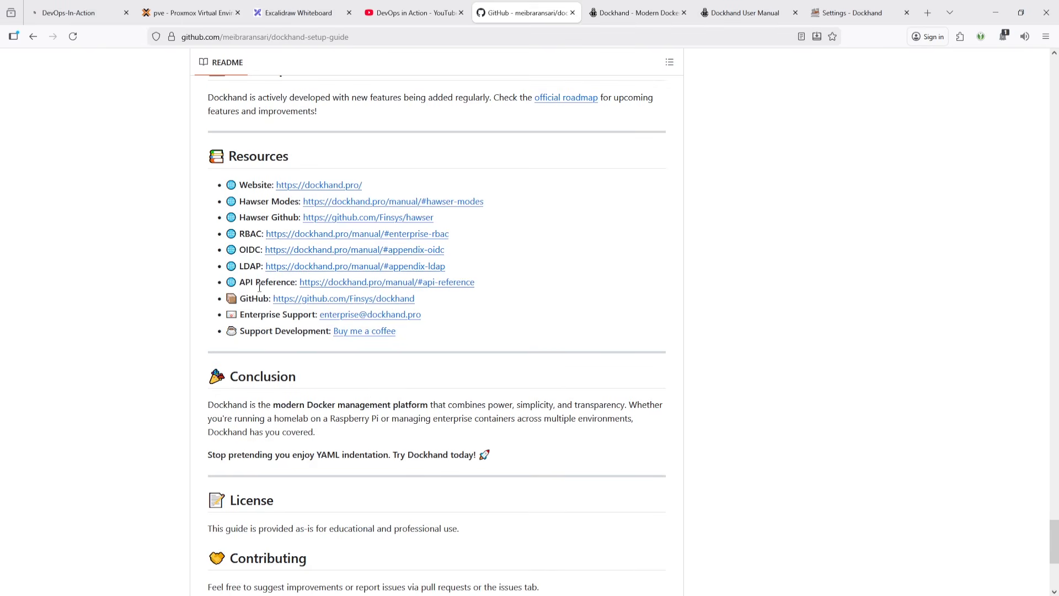
middle_click(335, 203)
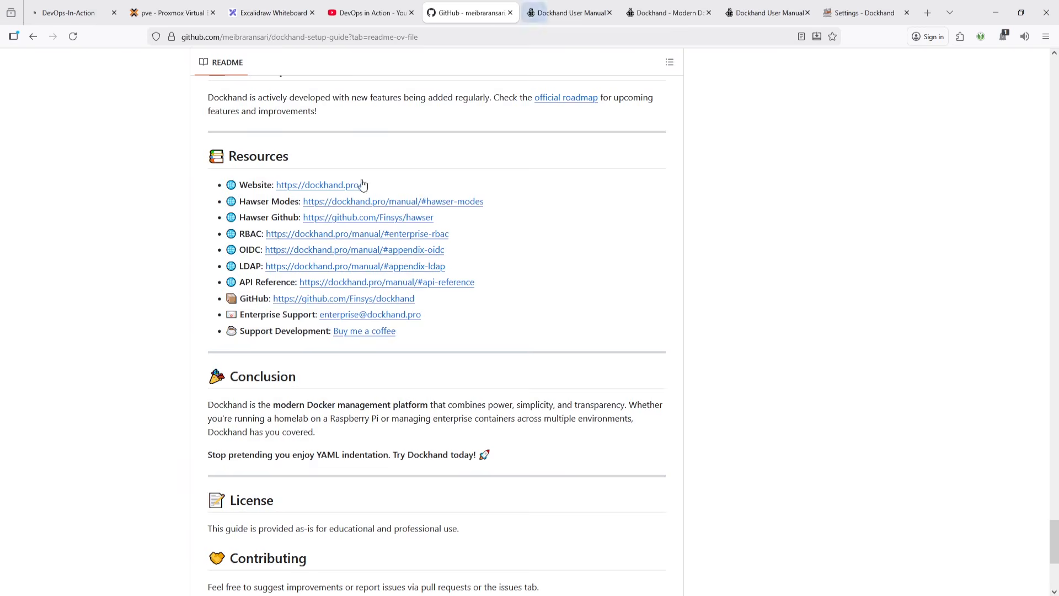
click(568, 12)
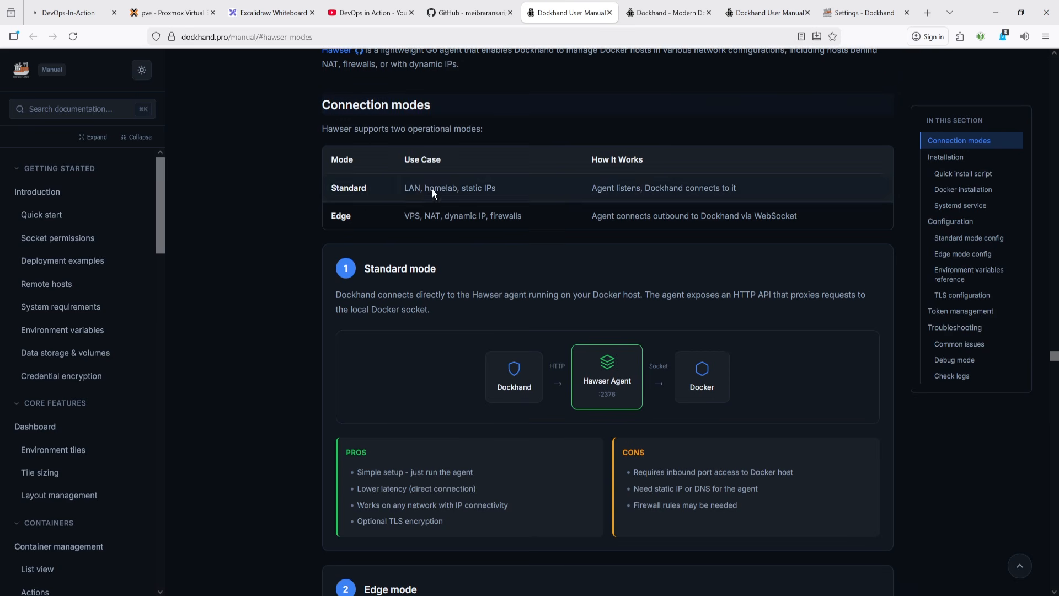
- Read the Hawser Standard and Edge connection modes and installation instructions in the Dockhand manual
scroll(432, 299, up, 5)
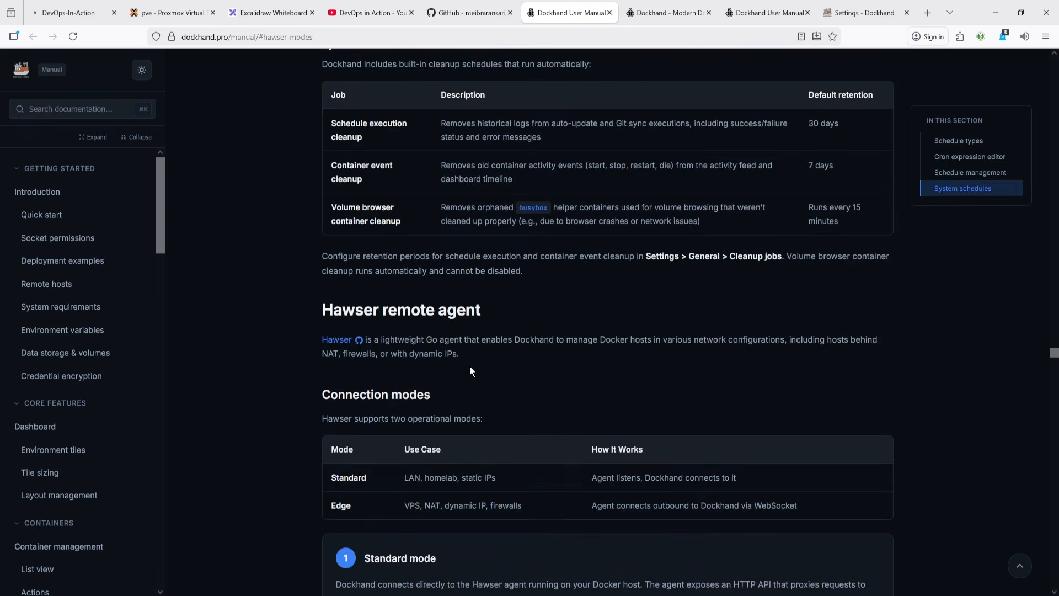
scroll(470, 370, down, 5)
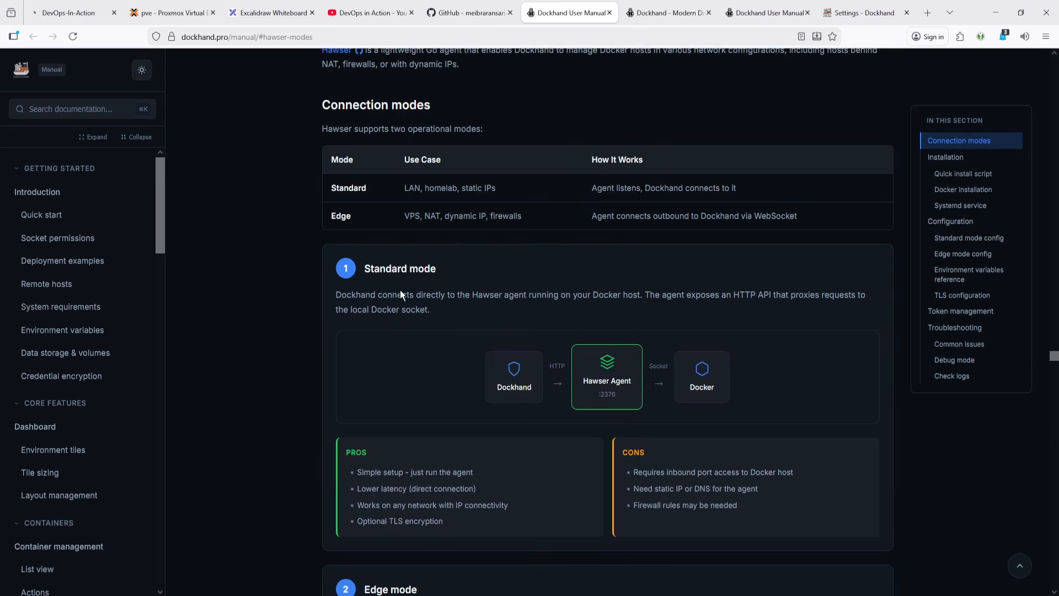
scroll(557, 331, down, 2)
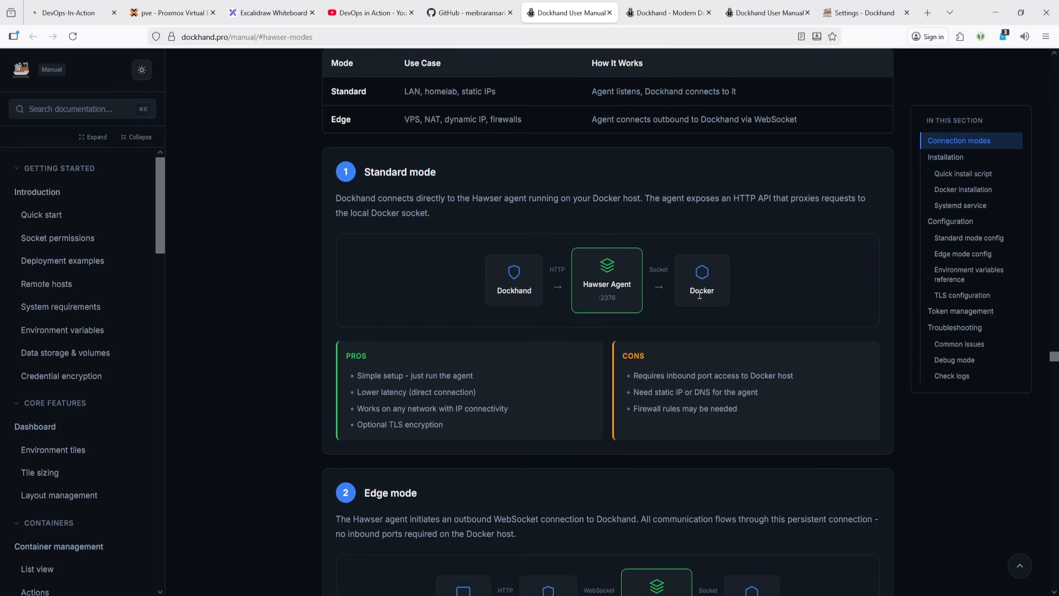
drag(650, 269, 660, 269)
scroll(511, 352, down, 5)
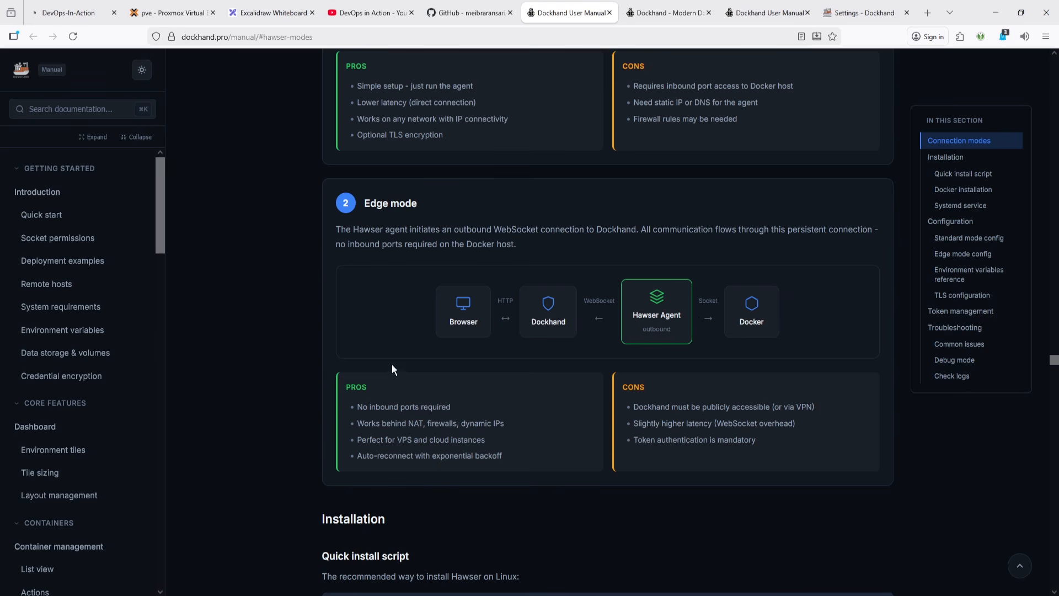
scroll(598, 386, up, 3)
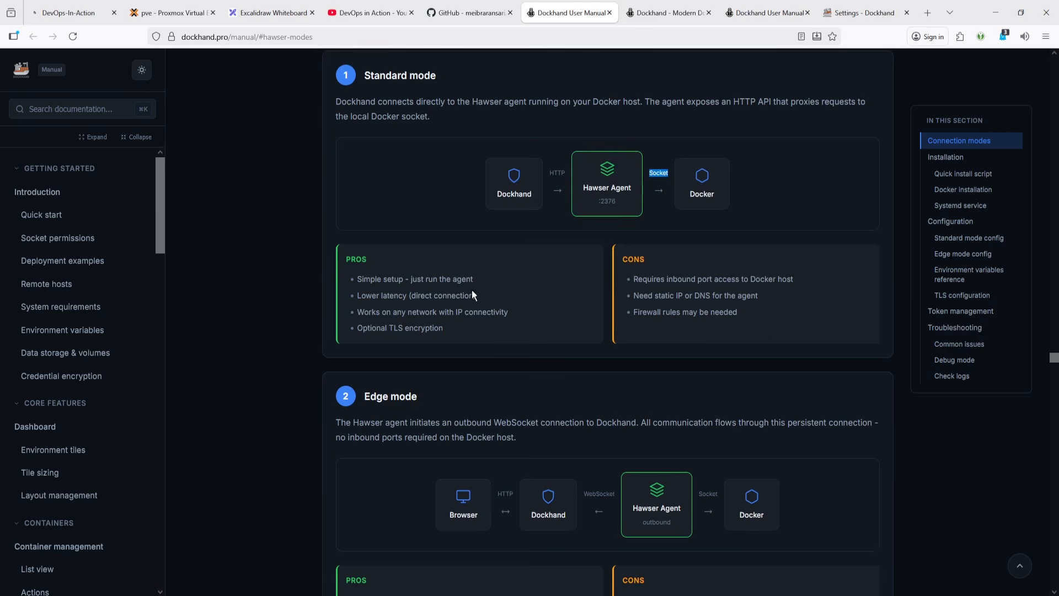
scroll(701, 332, down, 3)
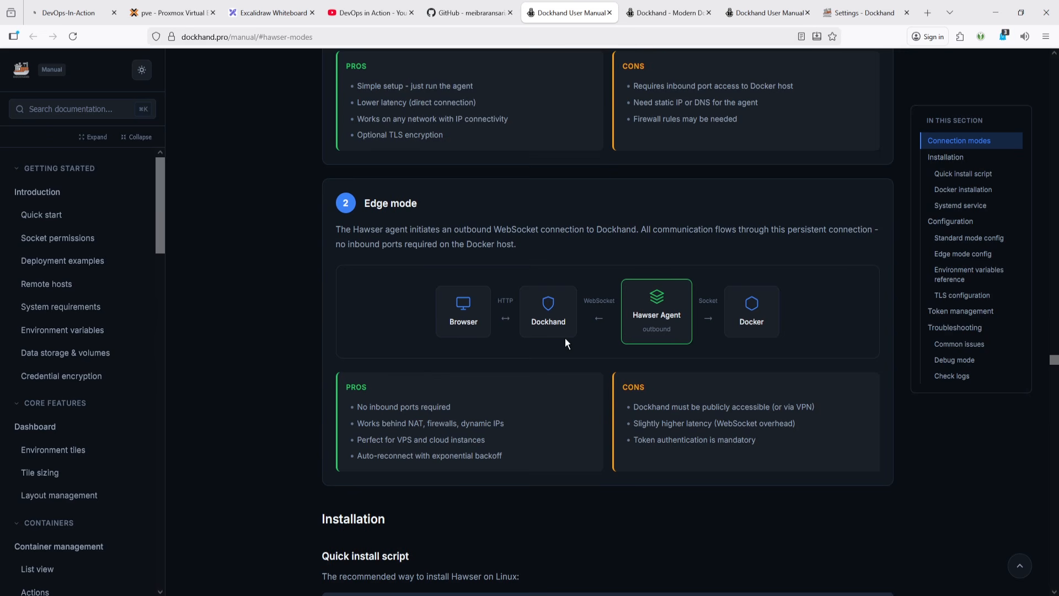
scroll(565, 339, down, 2)
scroll(565, 339, up, 4)
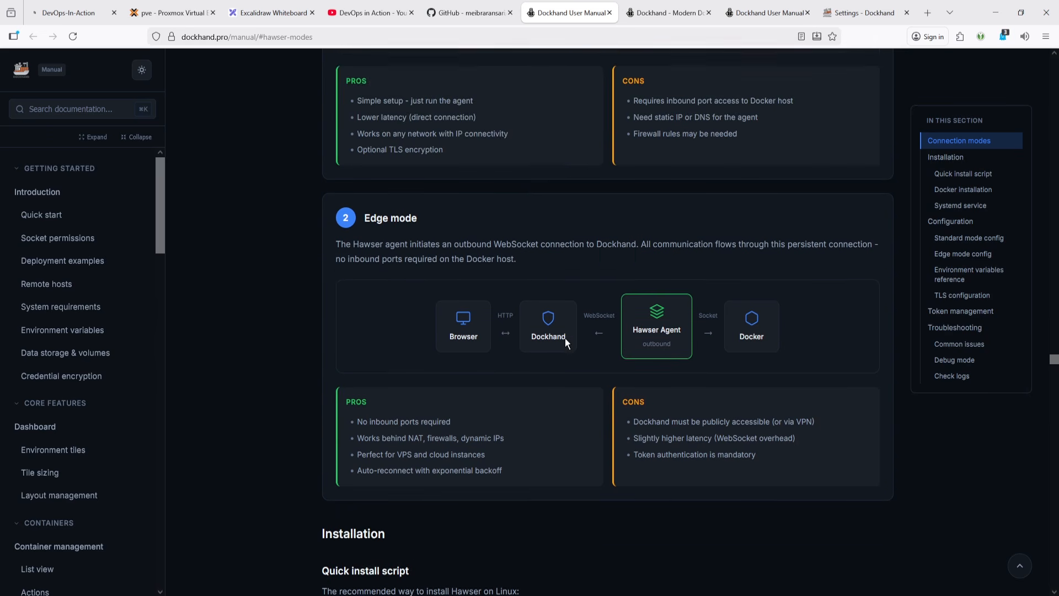
scroll(470, 370, down, 5)
scroll(476, 435, down, 10)
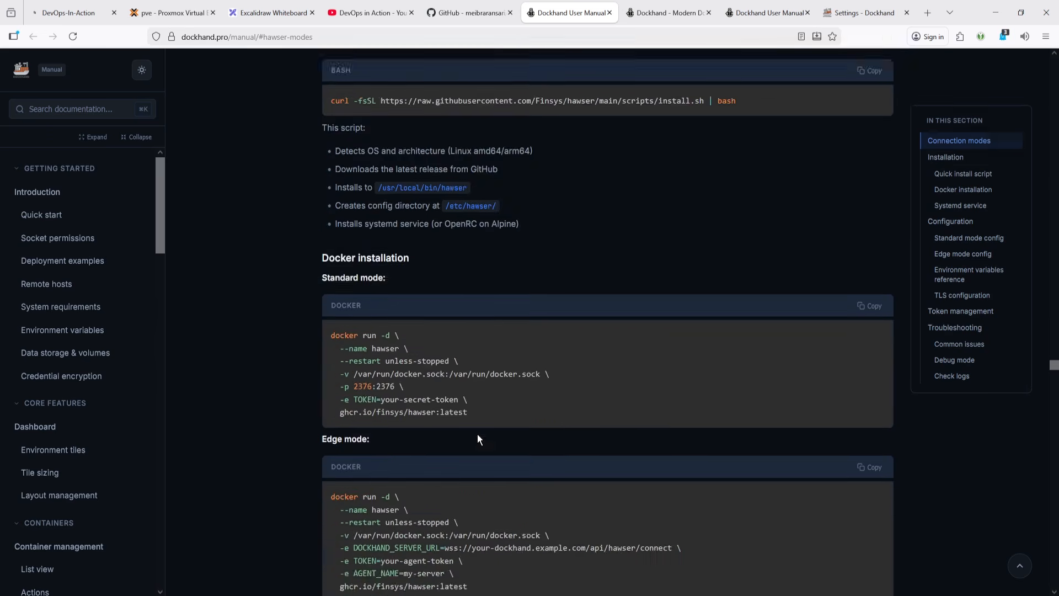
scroll(477, 432, up, 10)
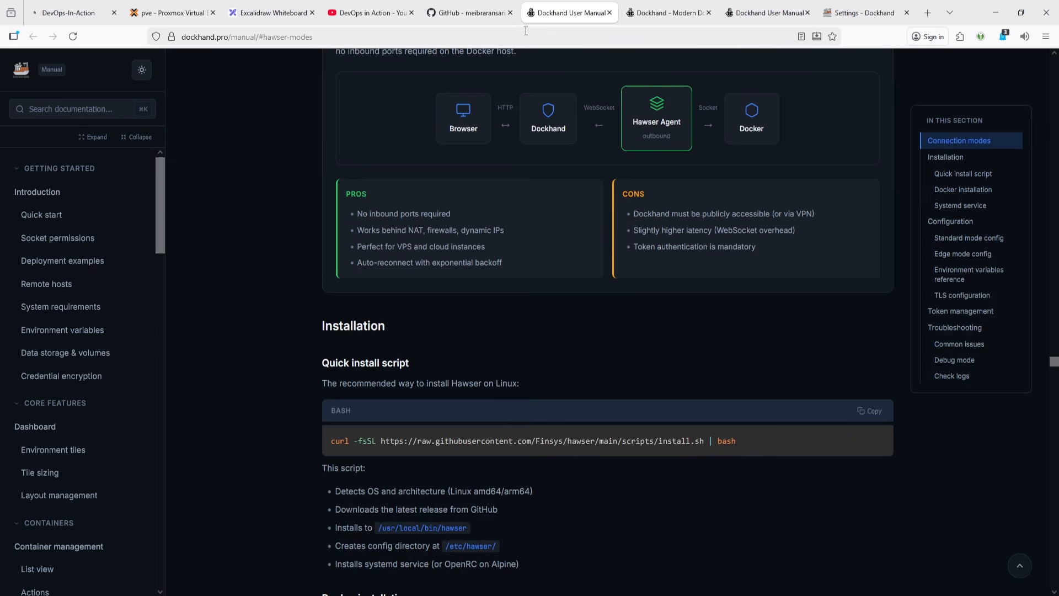
- Scroll through the GitHub setup guide to the Hawser Standard and Edge mode commands
click(467, 11)
scroll(489, 223, up, 10)
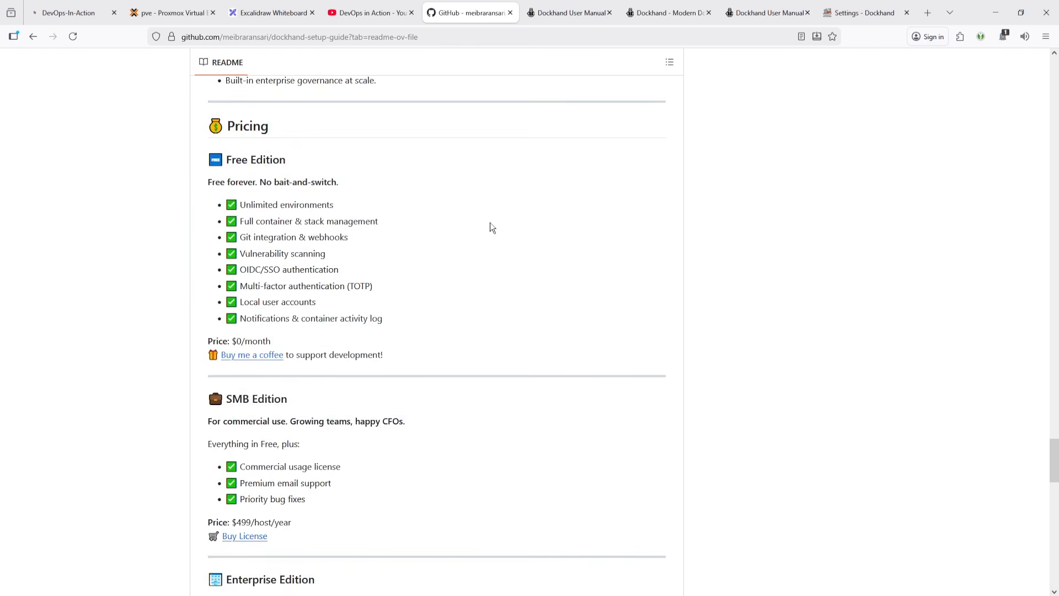
scroll(489, 216, up, 15)
scroll(489, 209, down, 3)
scroll(488, 209, up, 6)
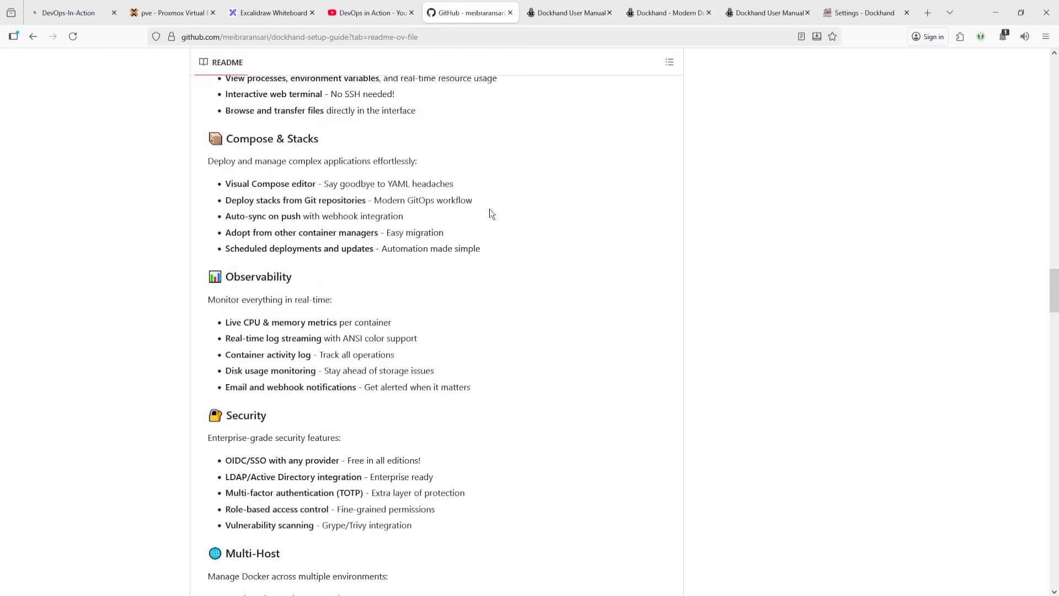
scroll(489, 208, up, 15)
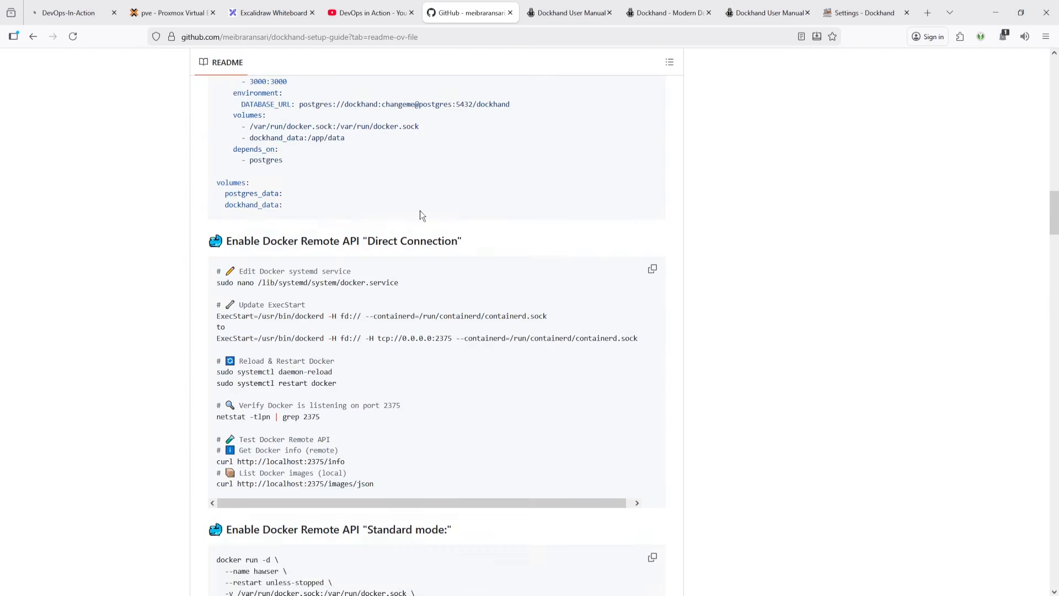
scroll(420, 215, down, 6)
scroll(420, 210, up, 2)
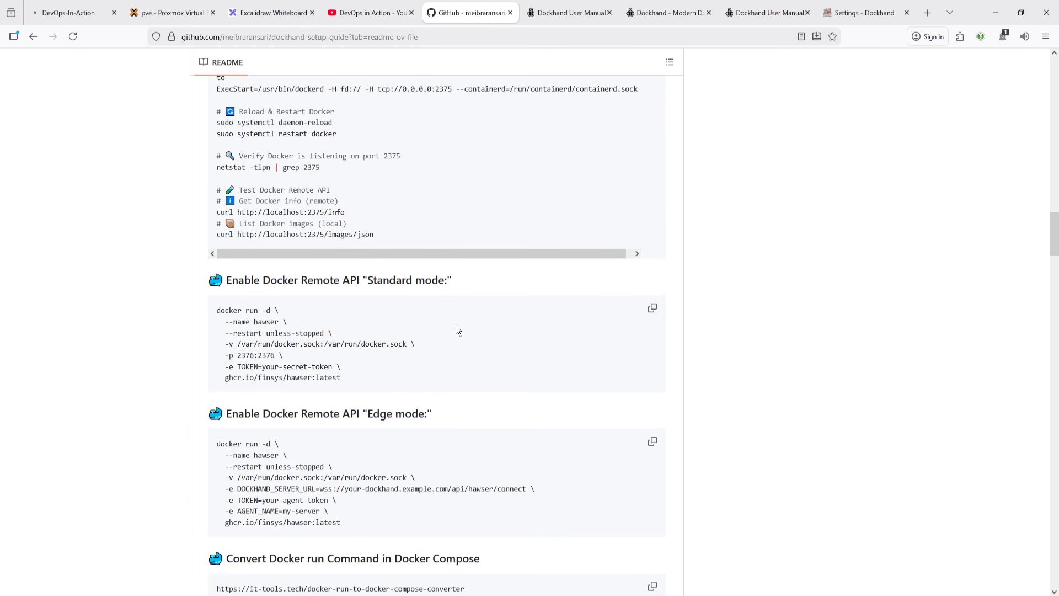
- List the running containers in container 302's terminal
mouse_move(151, 591)
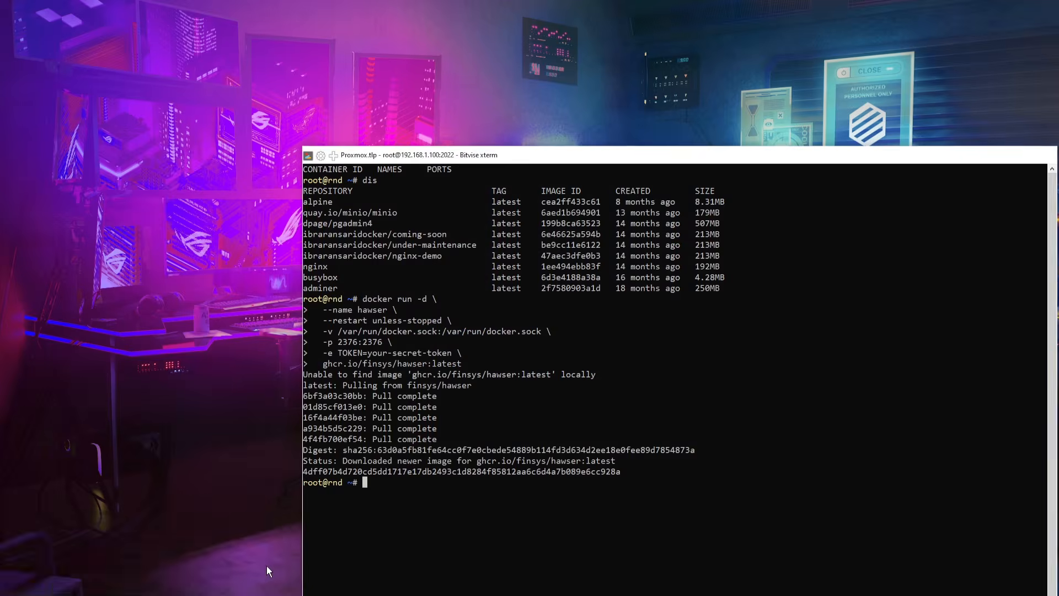
click(267, 566)
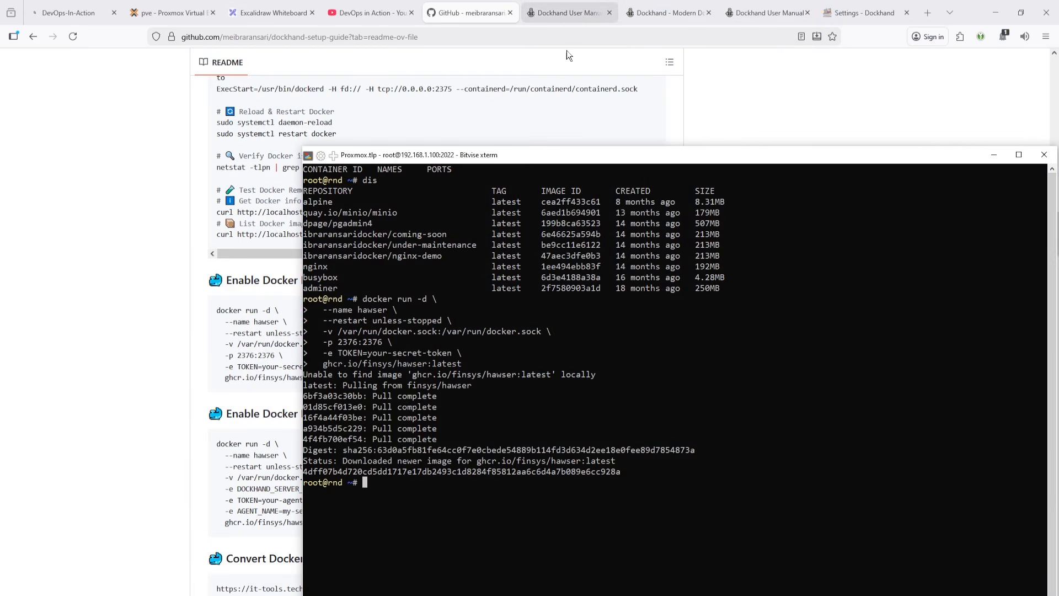
text(dps)
key(Return)
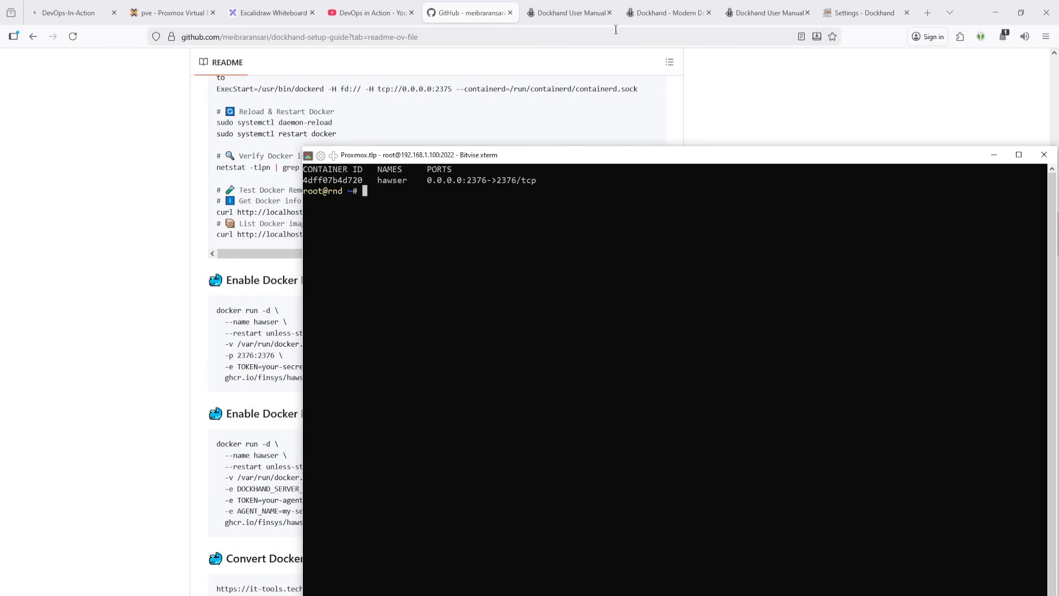
- Open the Add environment dialog in Dockhand's Environments settings
click(578, 15)
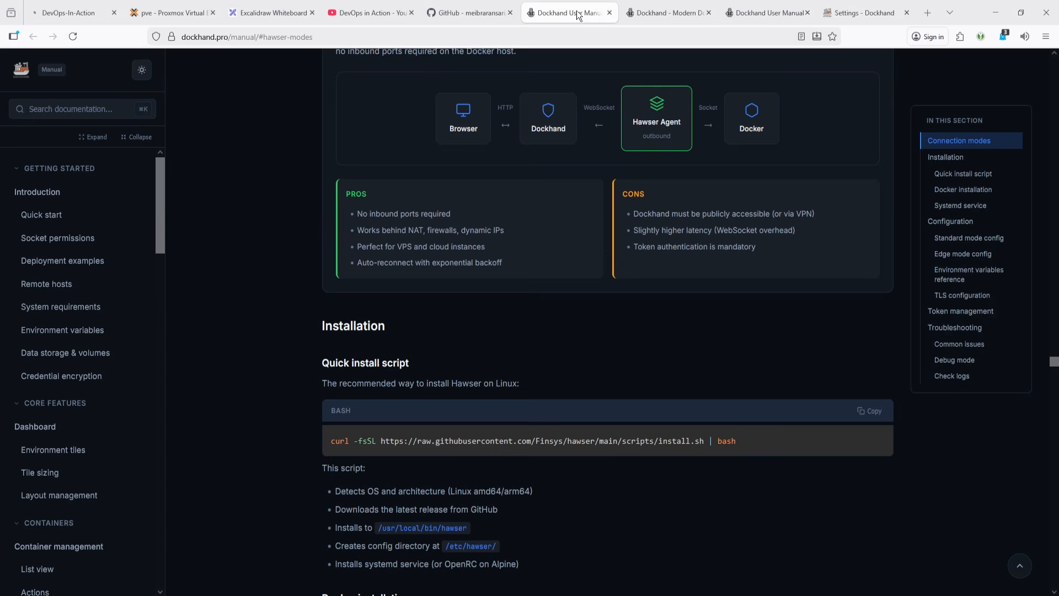
click(479, 13)
click(863, 12)
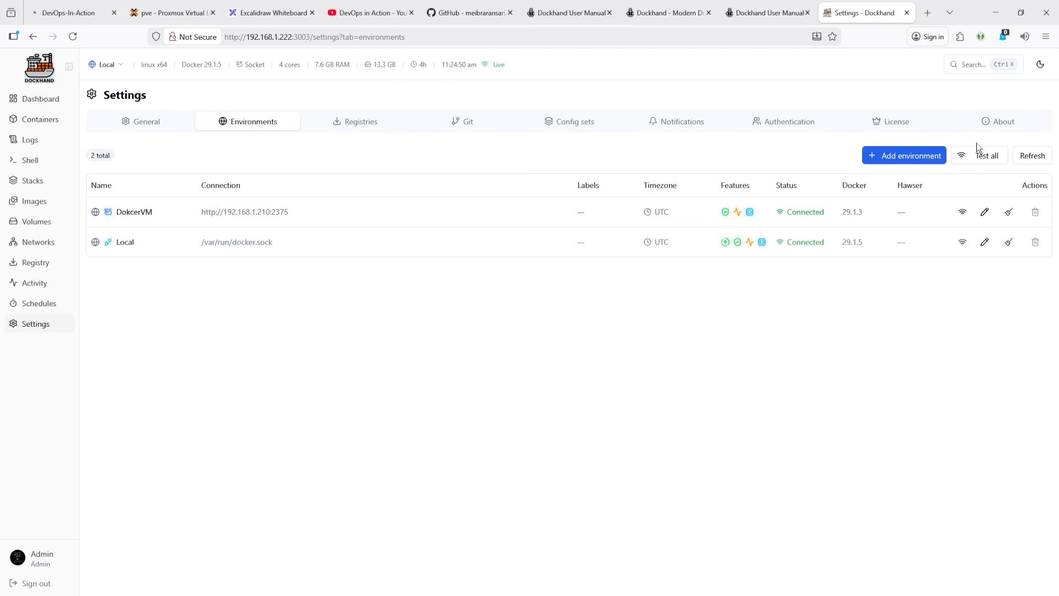
click(913, 155)
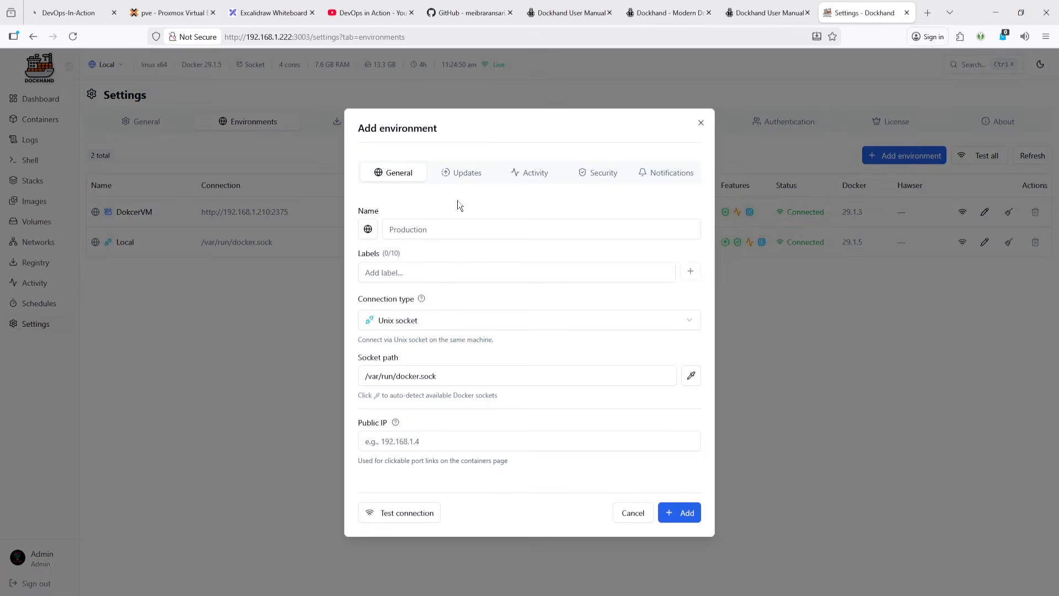
click(161, 14)
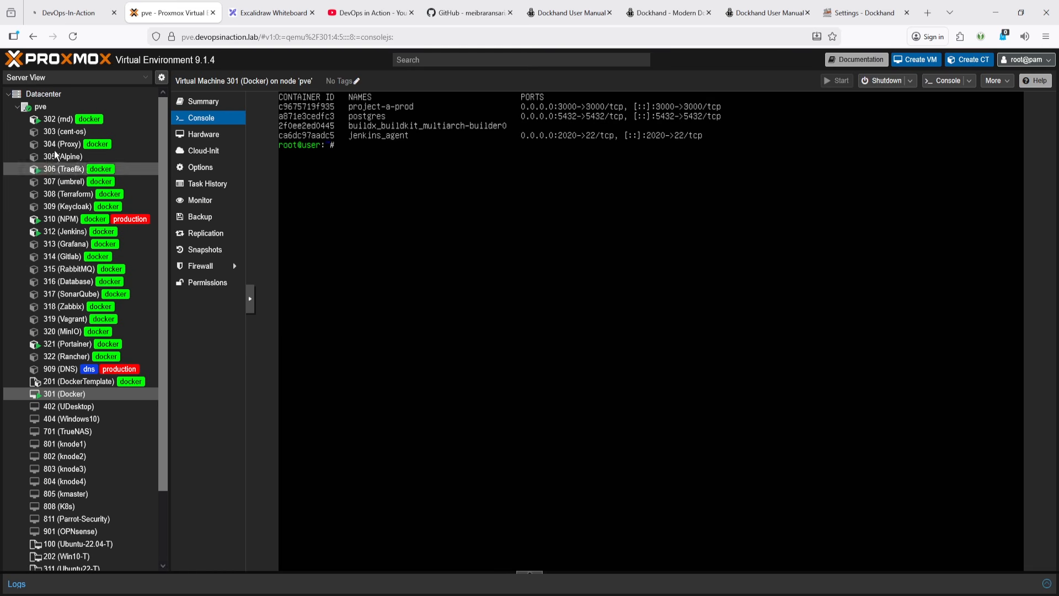
click(767, 13)
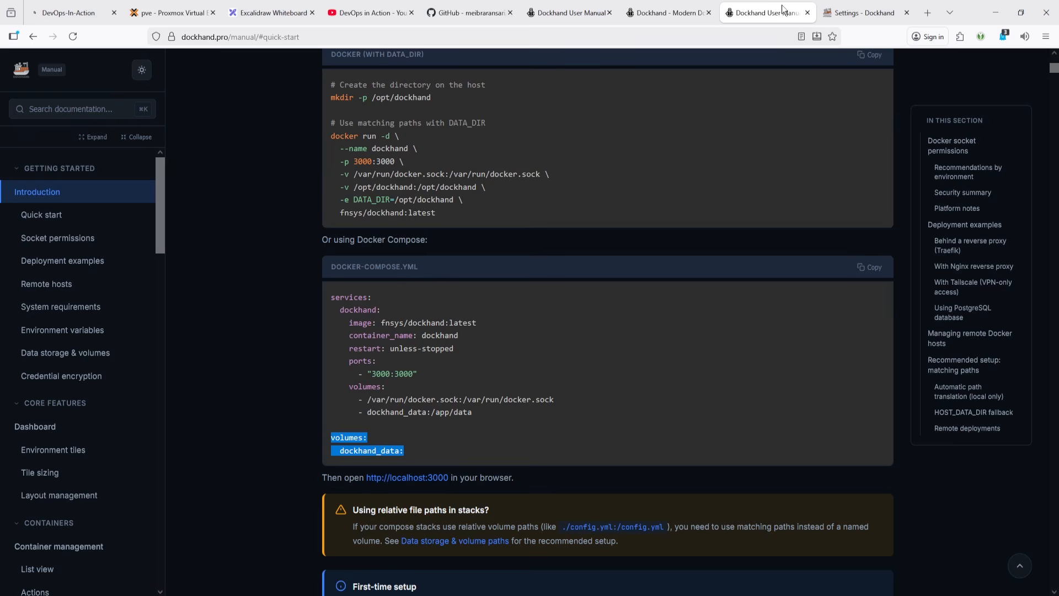
click(862, 13)
- Name the new environment RND and add RND as its label
click(464, 230)
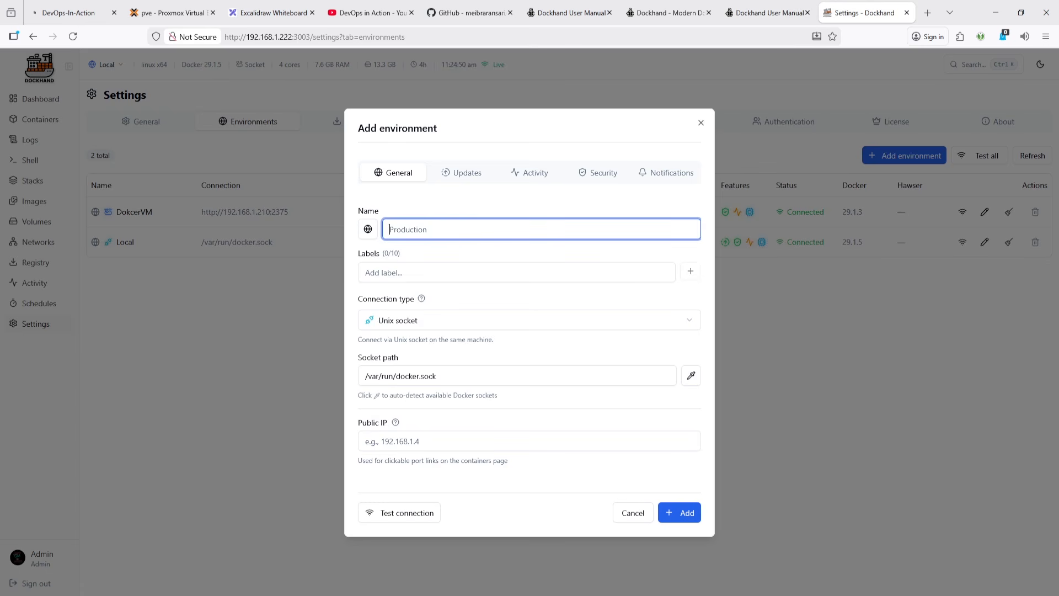
text(R)
key(ctrl+a)
key(ctrl+c)
click(434, 276)
key(ctrl+v)
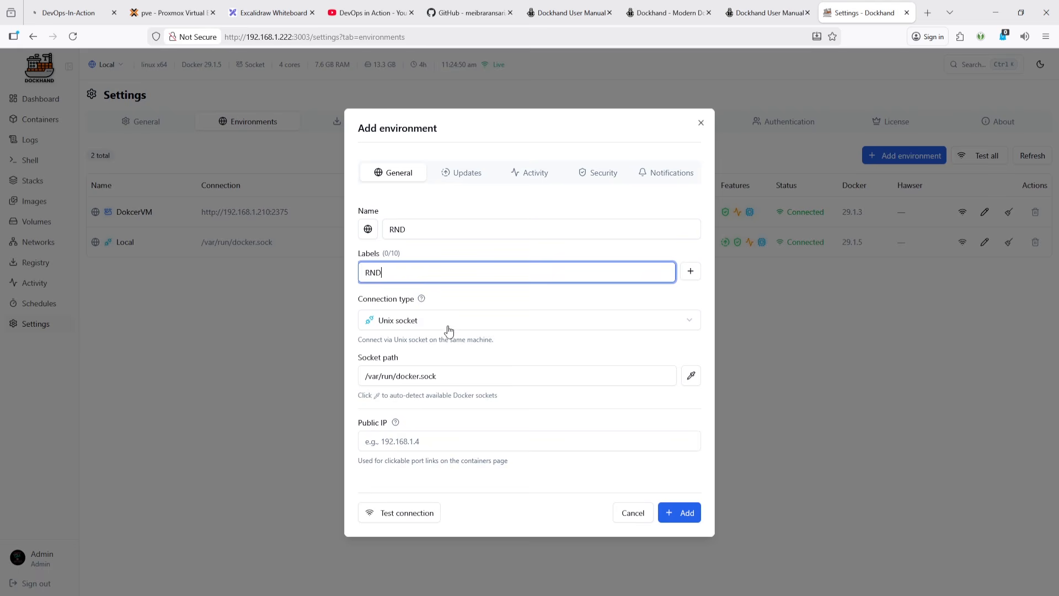
- Set the connection type to Hawser agent (standard)
click(448, 328)
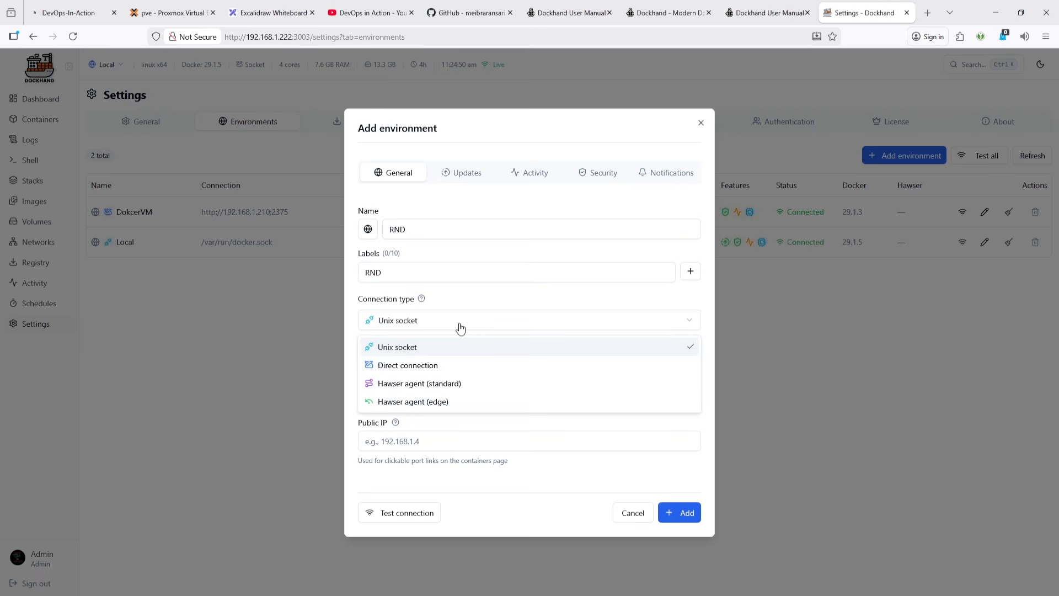
click(405, 388)
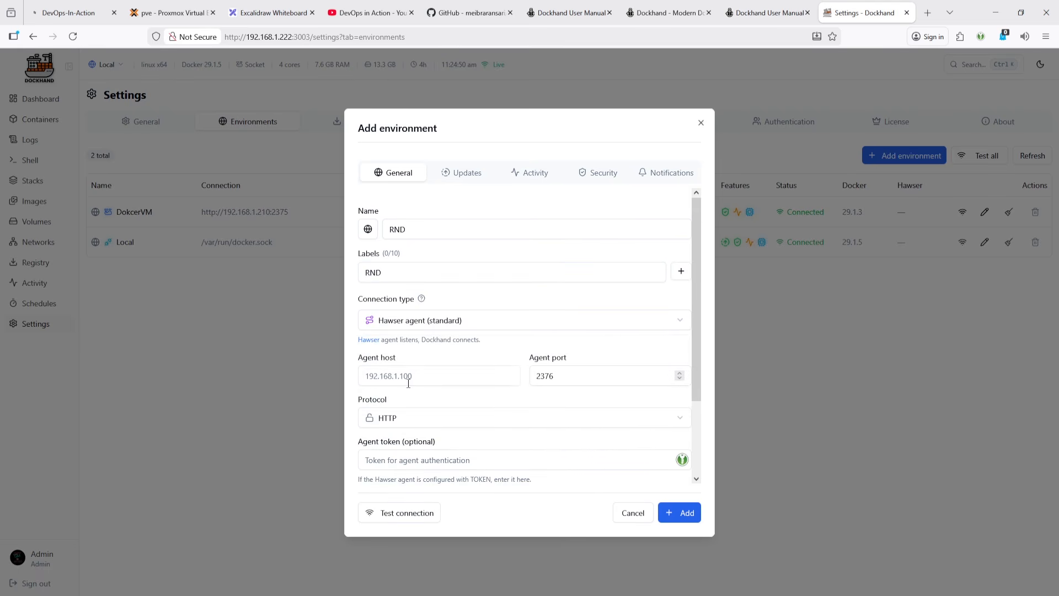
click(407, 381)
- Look up the Hawser host's IP address in the terminal and enter 192.168.1.104 as the agent host
key(alt+Tab)
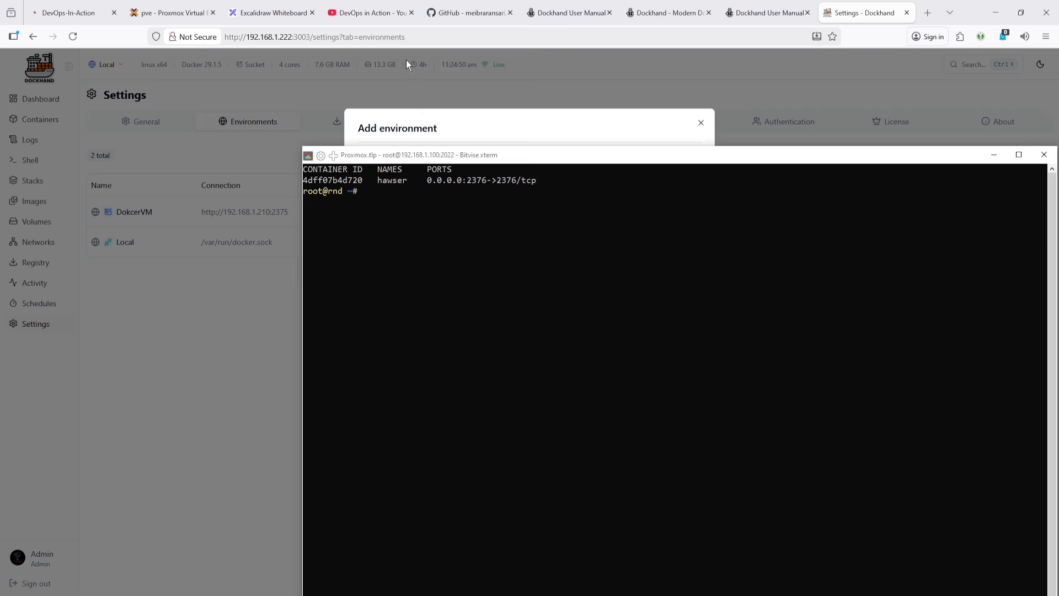
text(ip)
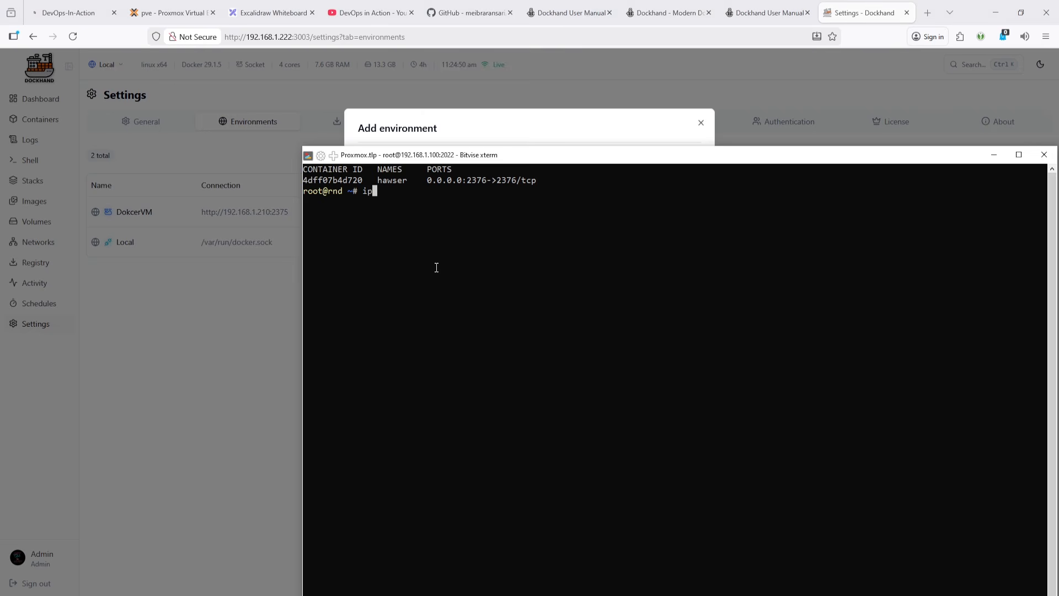
text( addr)
key(Return)
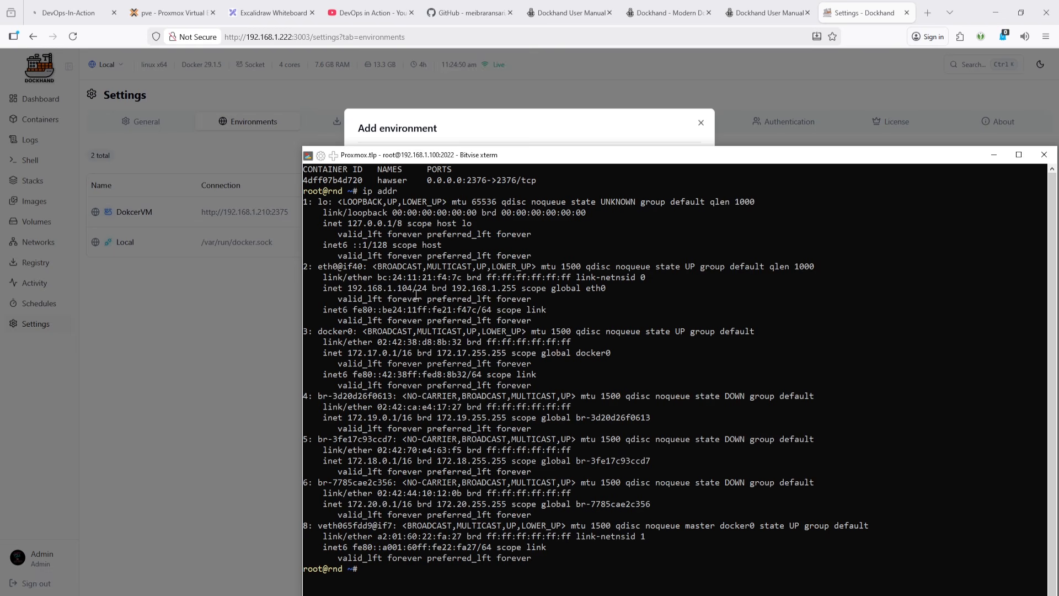
drag(412, 290, 350, 291)
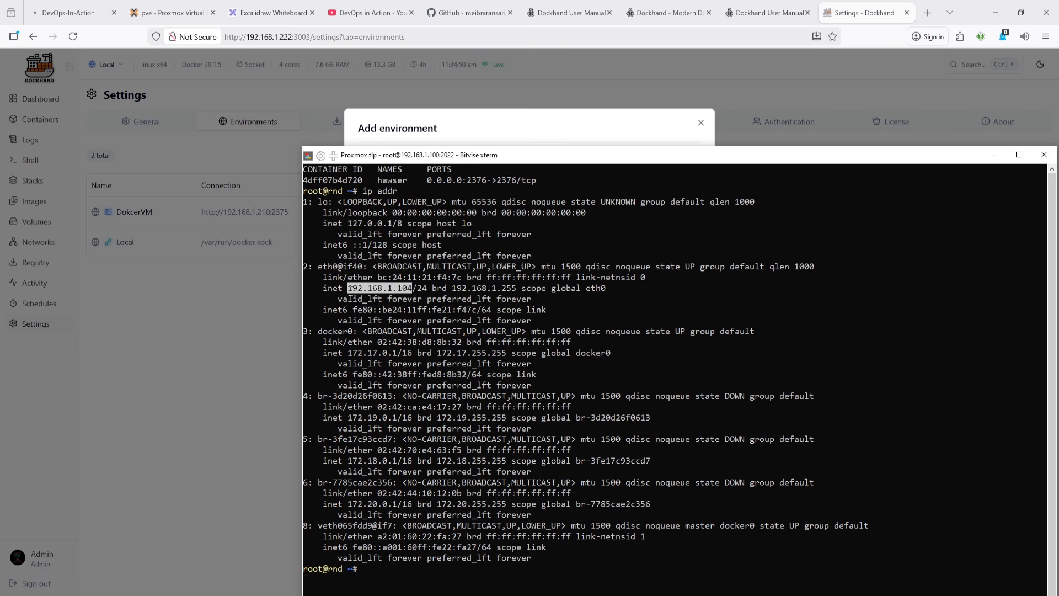
click(772, 14)
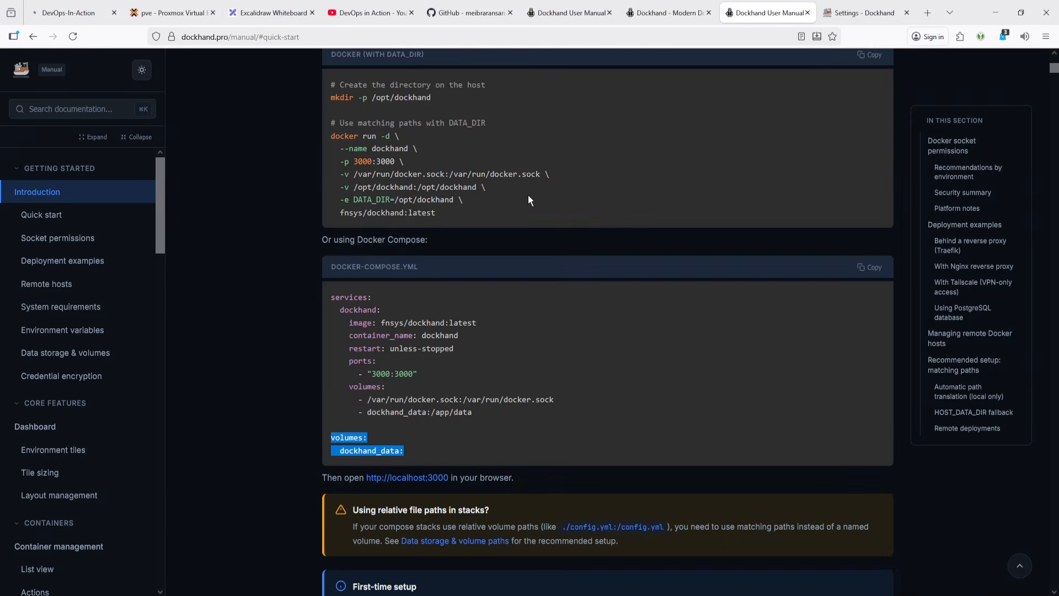
click(832, 16)
text(192.168.1.104)
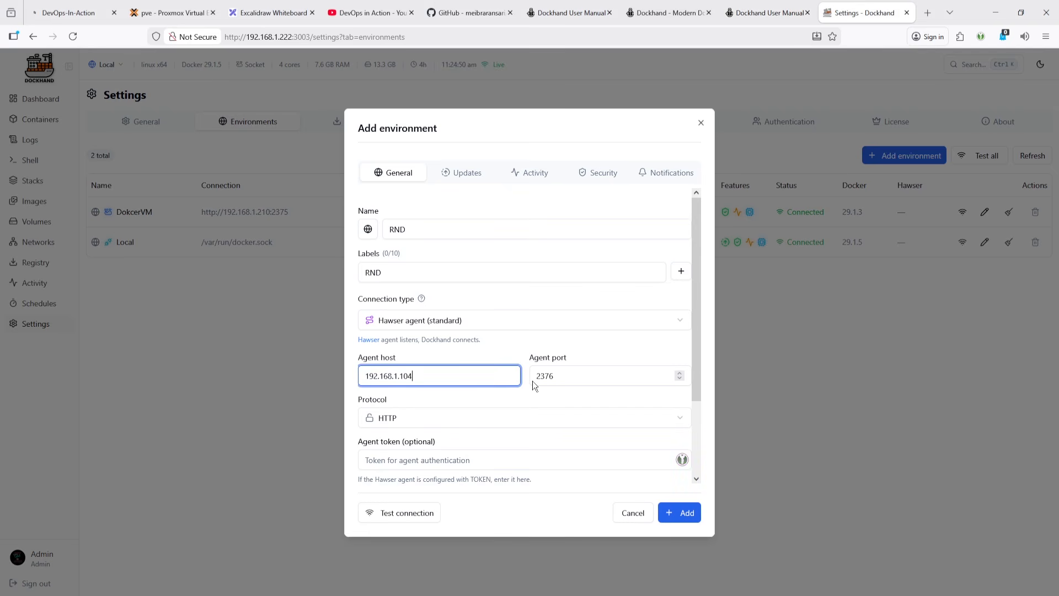
- Test the connection to the Hawser agent without an agent token
scroll(532, 431, down, 3)
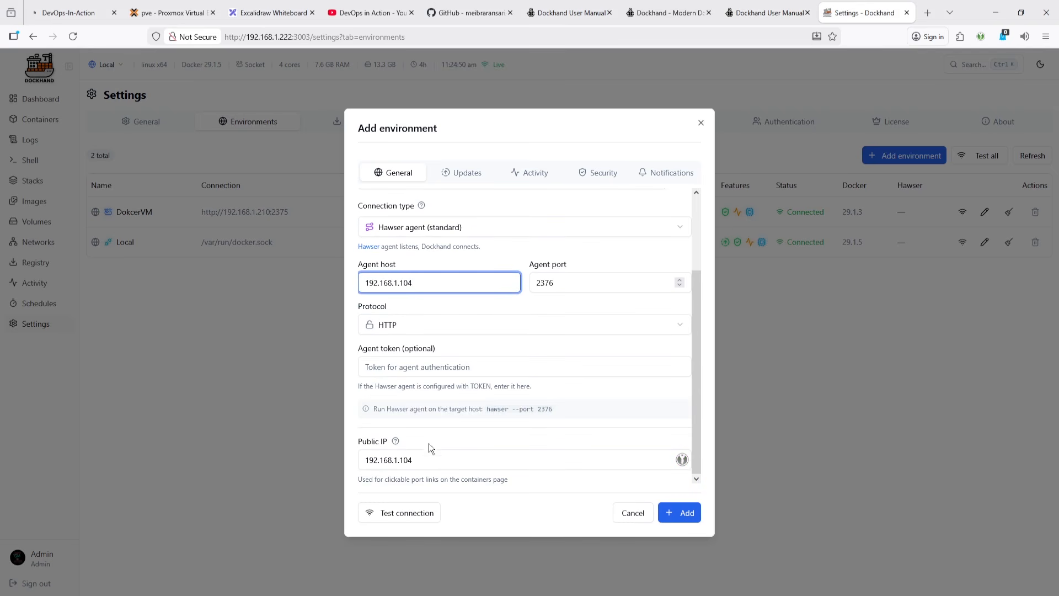
click(433, 369)
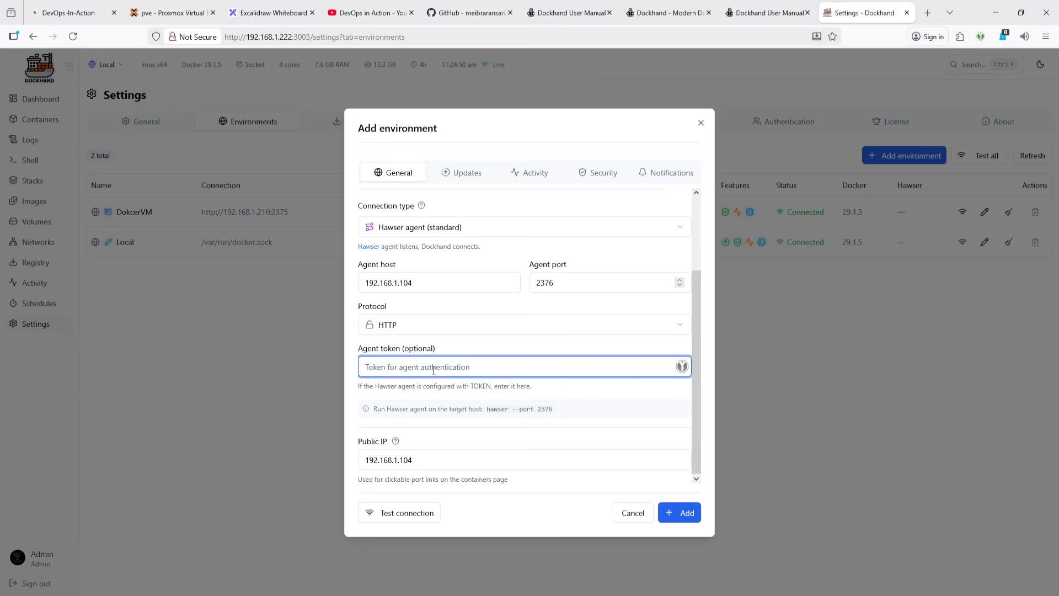
click(407, 514)
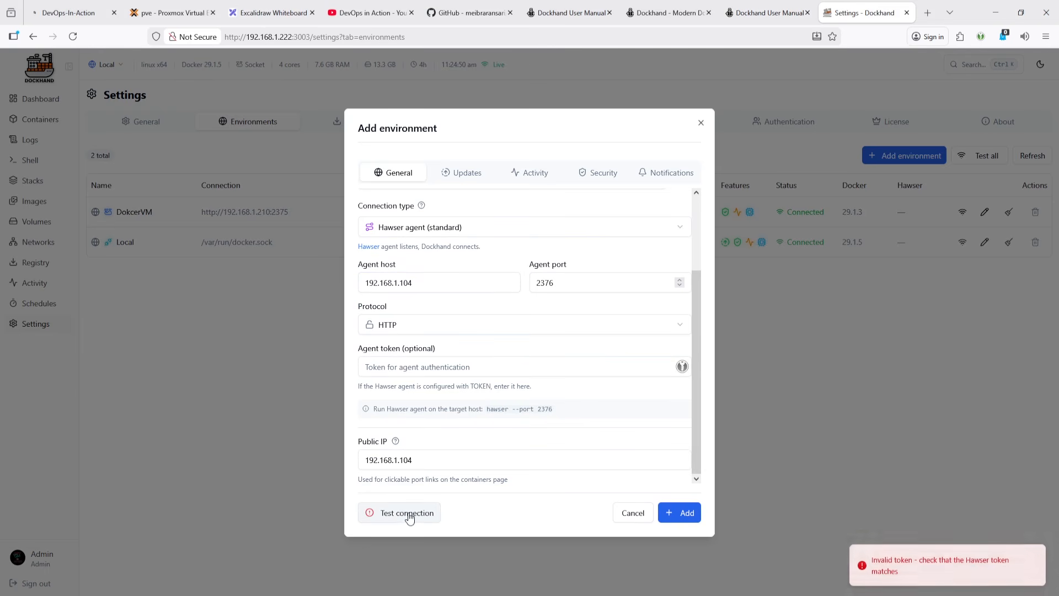
click(763, 14)
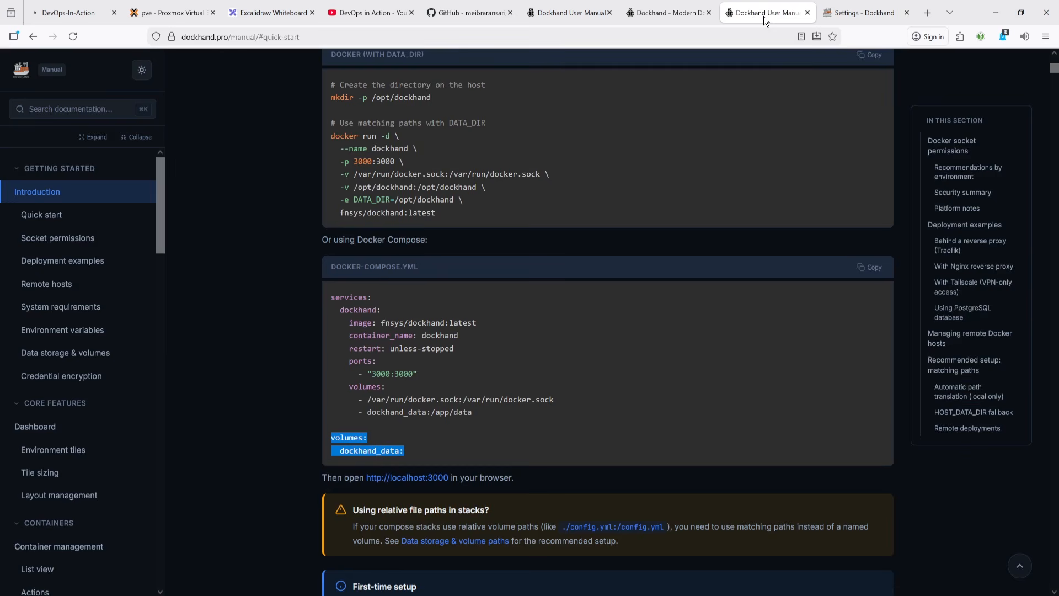
click(664, 14)
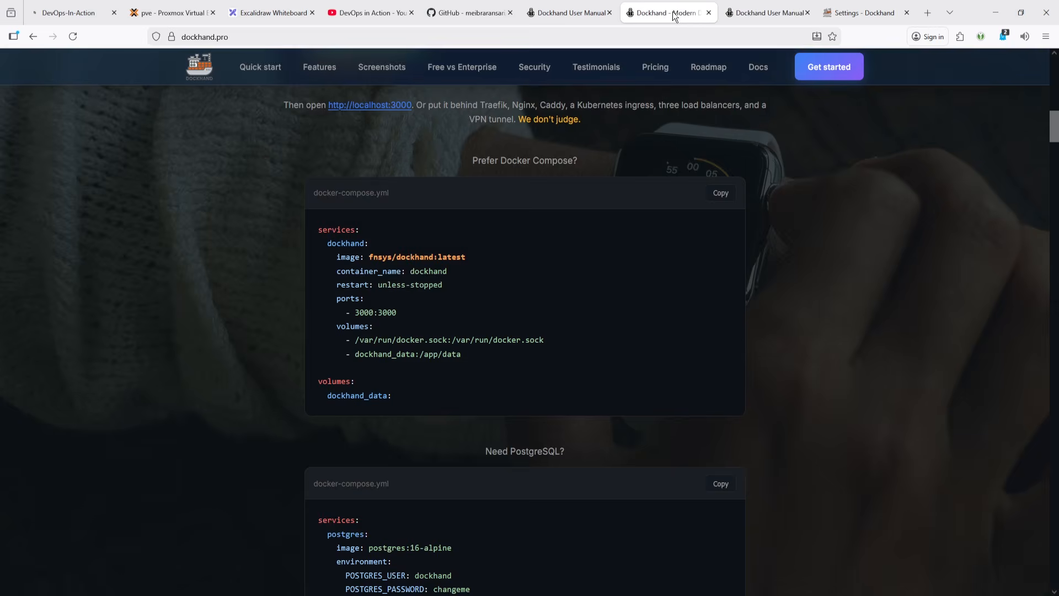
click(764, 13)
- Copy the token from the guide's Standard mode command, paste it as the agent token, and test the connection
click(509, 8)
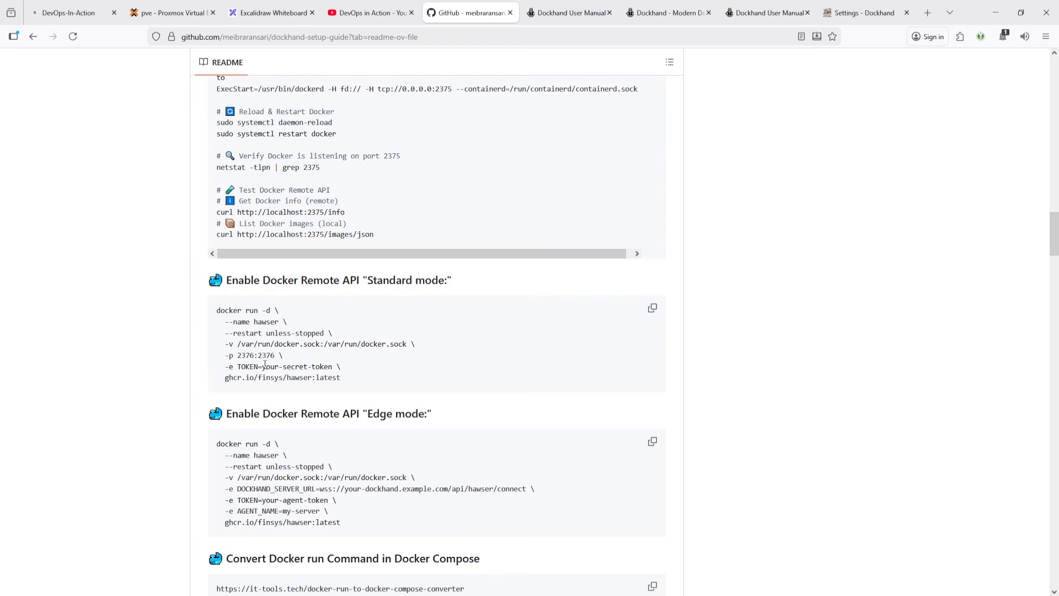
drag(263, 367, 334, 367)
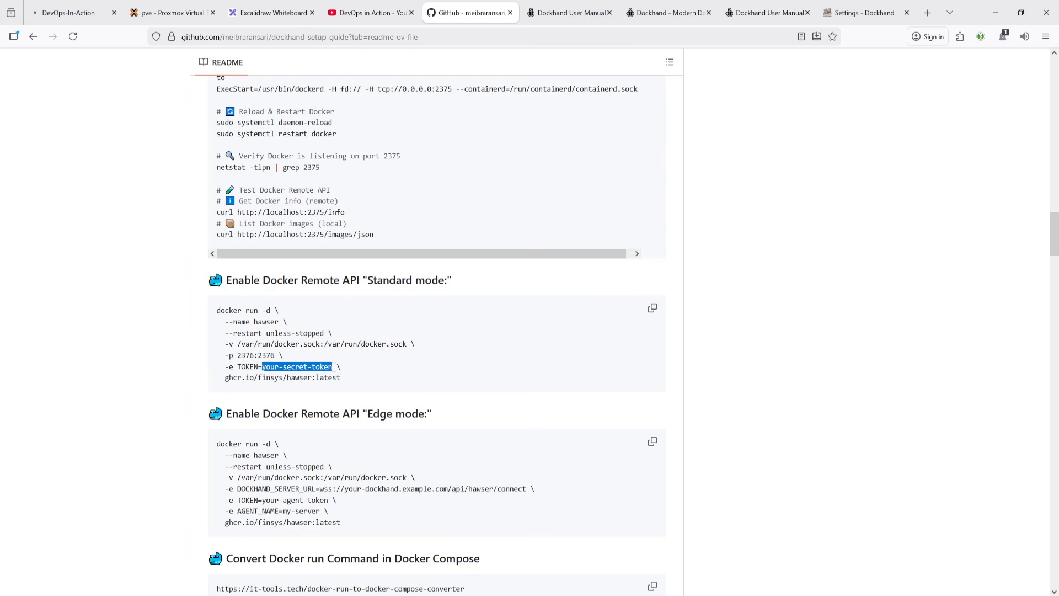
key(alt+Tab)
click(870, 8)
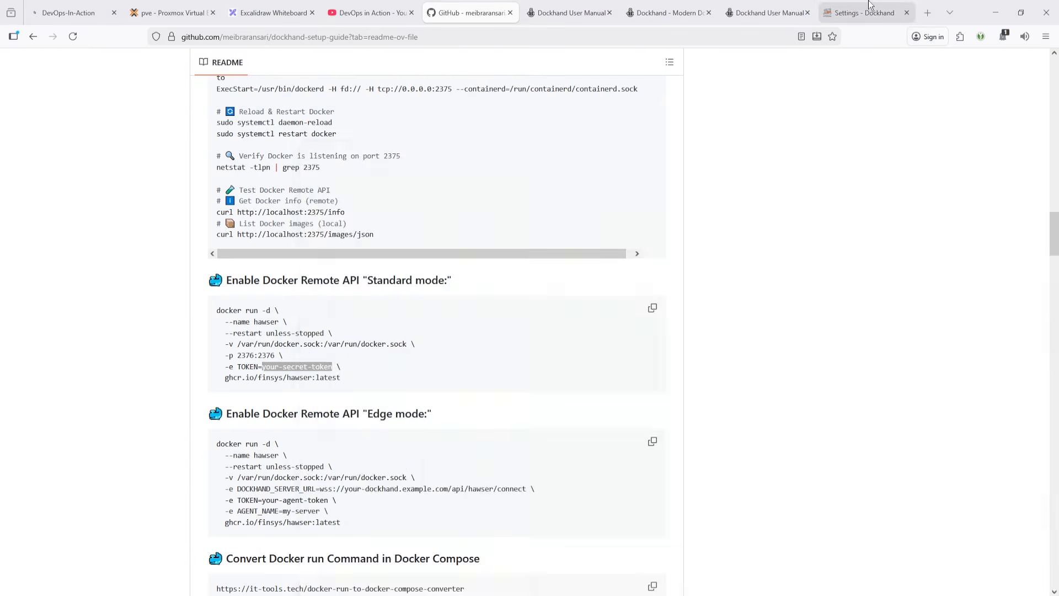
click(431, 367)
key(ctrl+v)
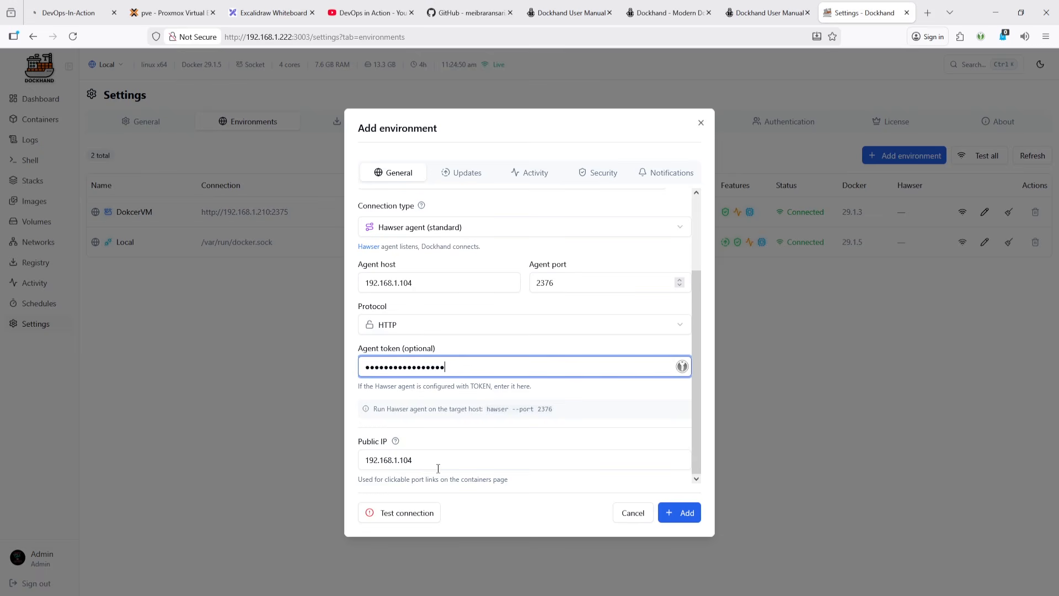
click(420, 514)
click(421, 514)
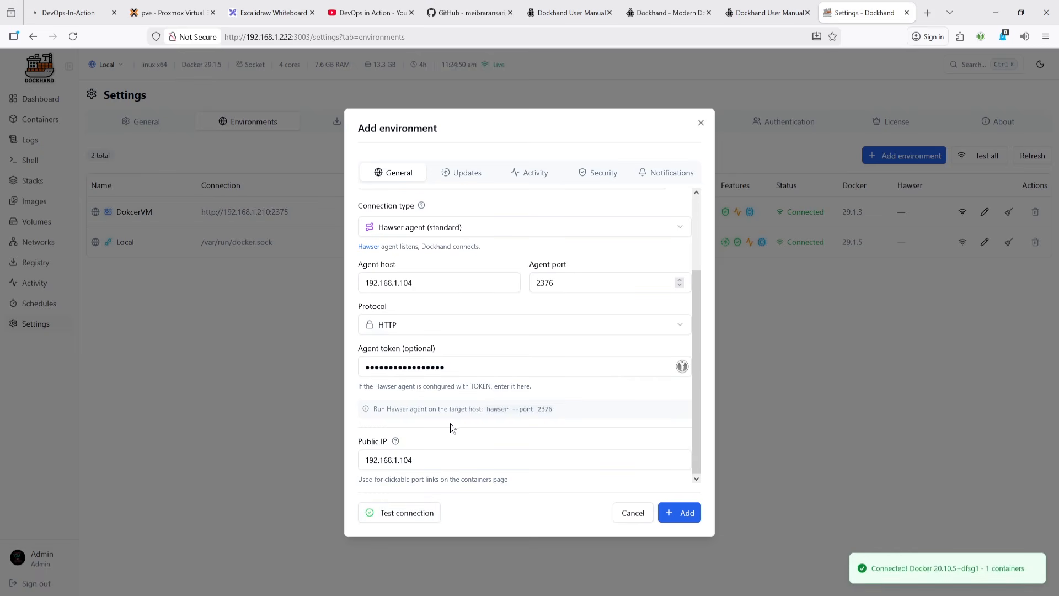
- Review the Updates, Activity and Security tabs of the new environment
click(456, 174)
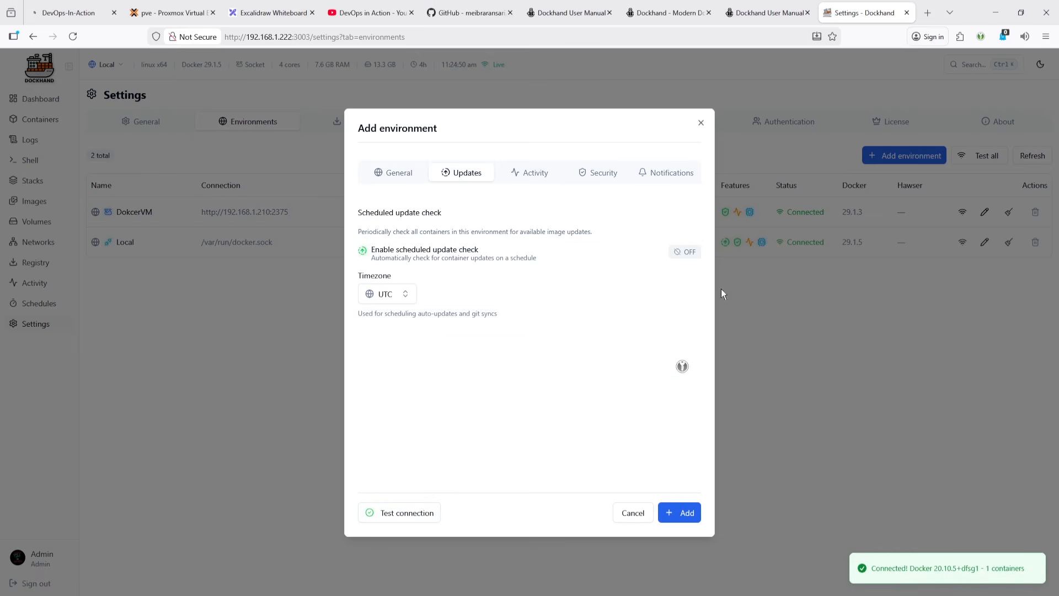
click(689, 252)
click(691, 254)
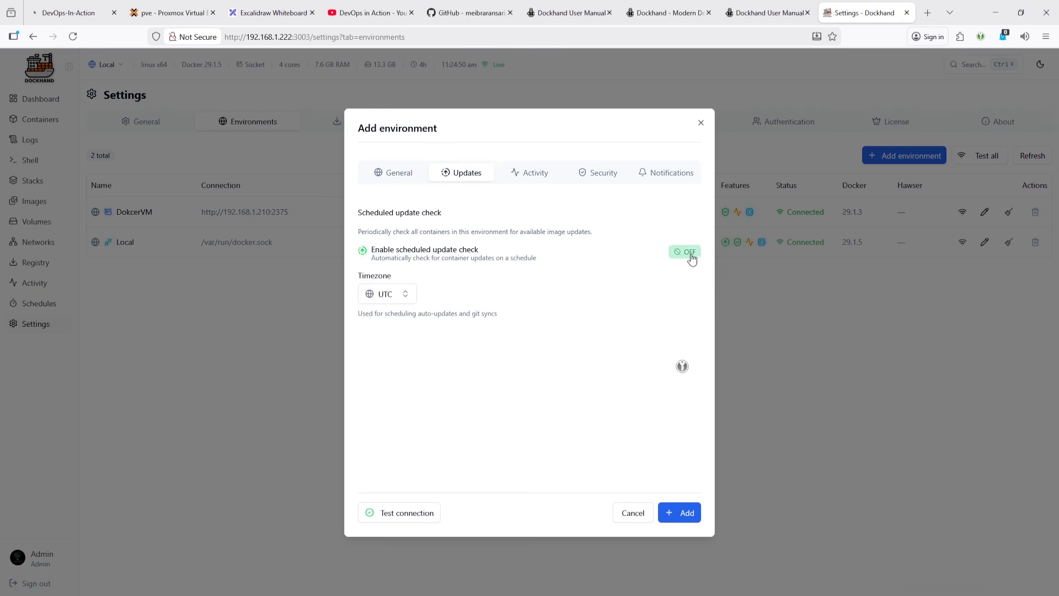
click(526, 174)
click(589, 174)
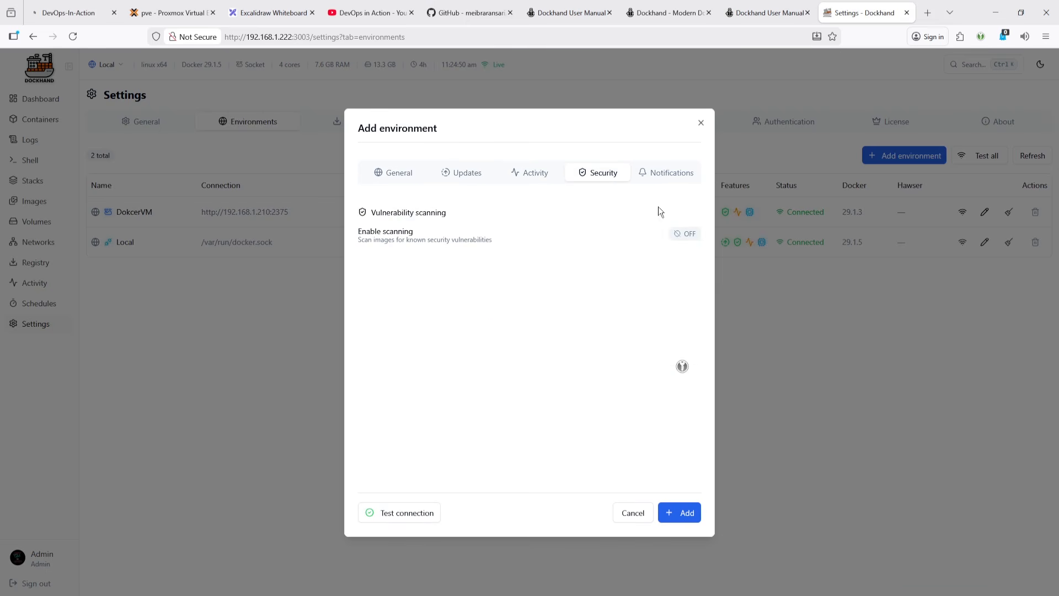
- Enable vulnerability scanning for the new environment and add the RND environment
click(686, 234)
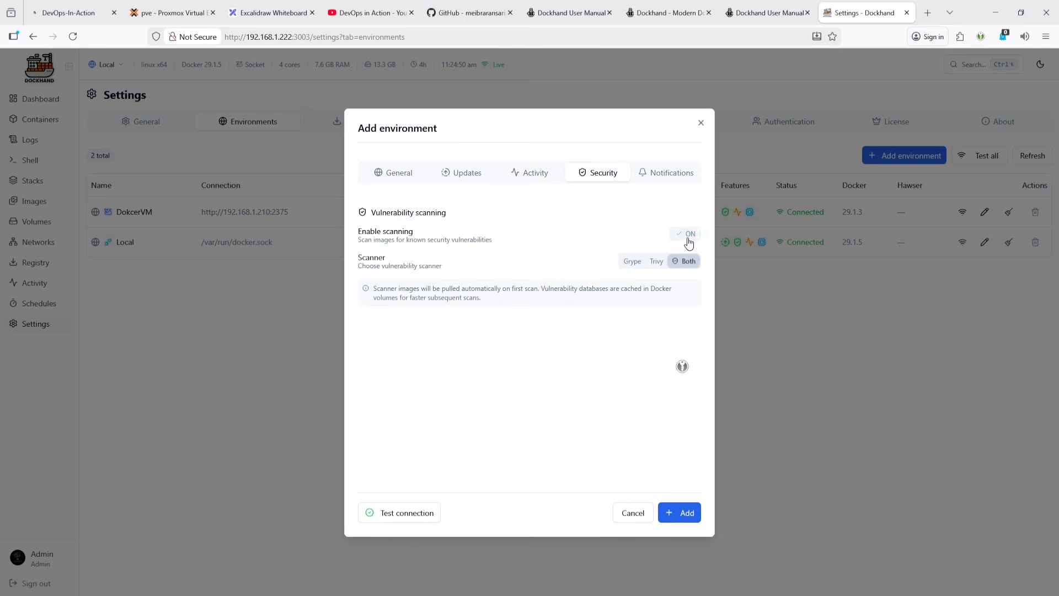
click(665, 176)
click(687, 514)
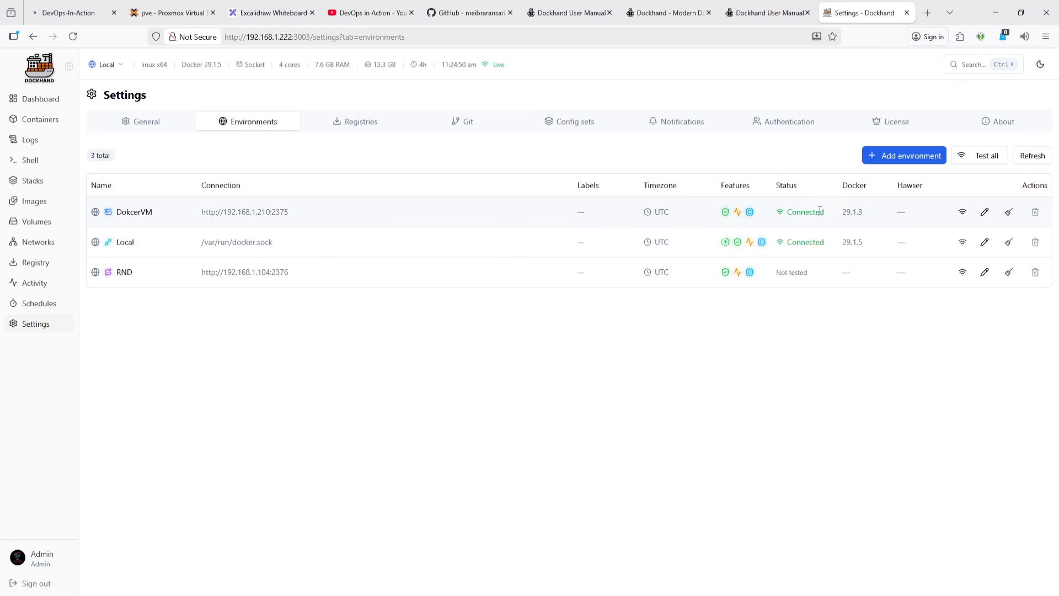
- Reload the environments page to refresh the RND environment's connection status
click(74, 37)
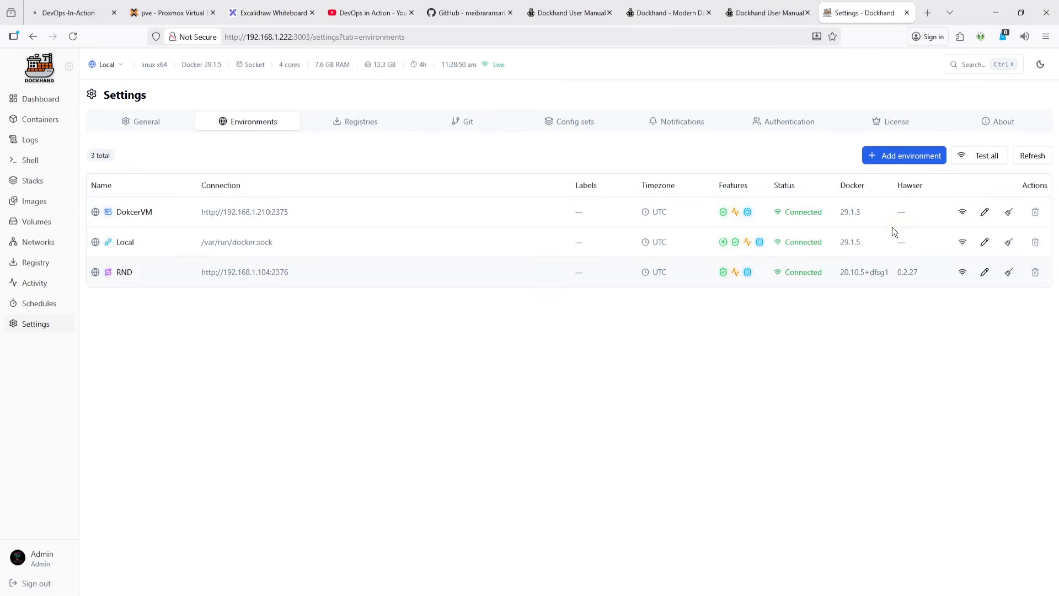
click(744, 13)
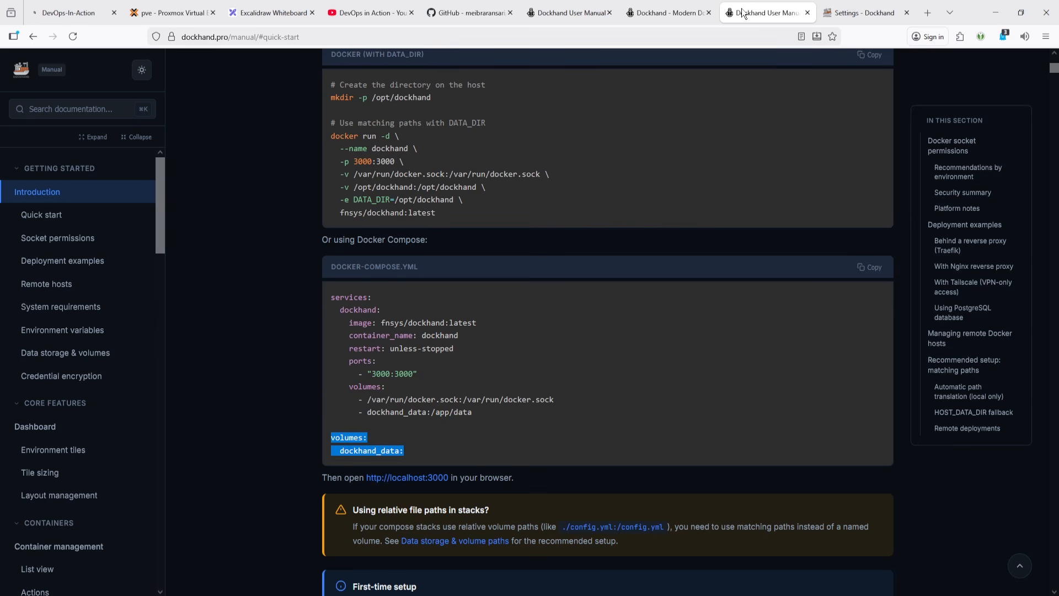
click(855, 12)
- Exit the RND container shell in the terminal and attach to container 312 instead
key(alt+Tab)
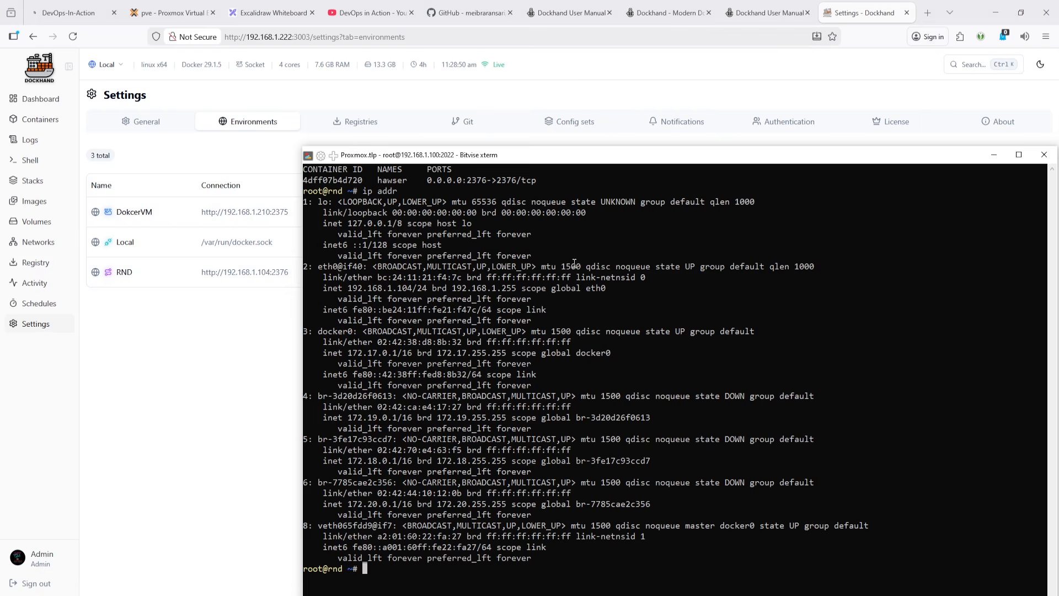
text(exit)
key(Return)
key(Up)
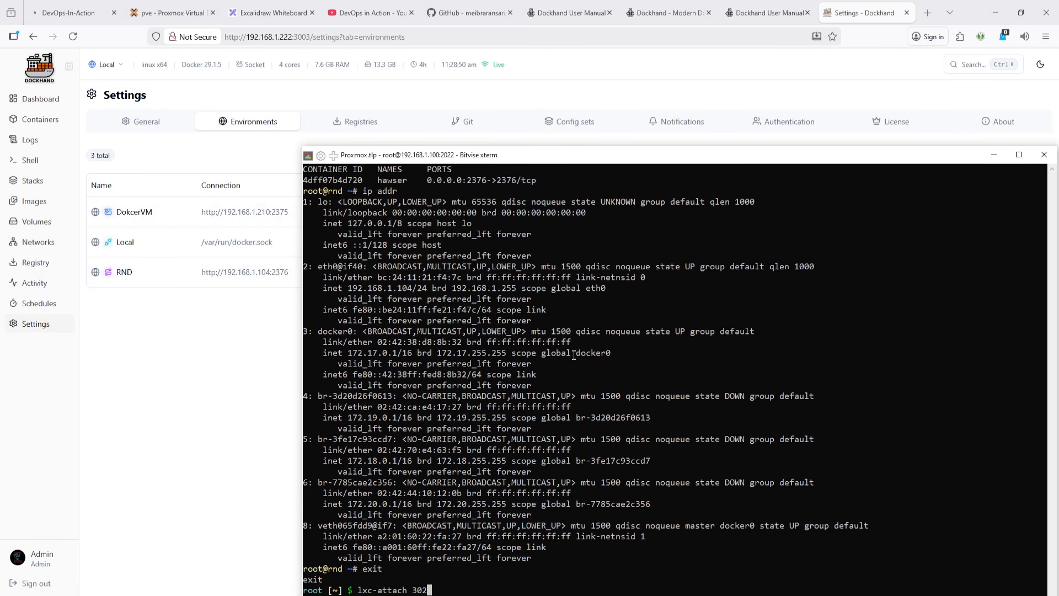
click(181, 2)
click(180, 2)
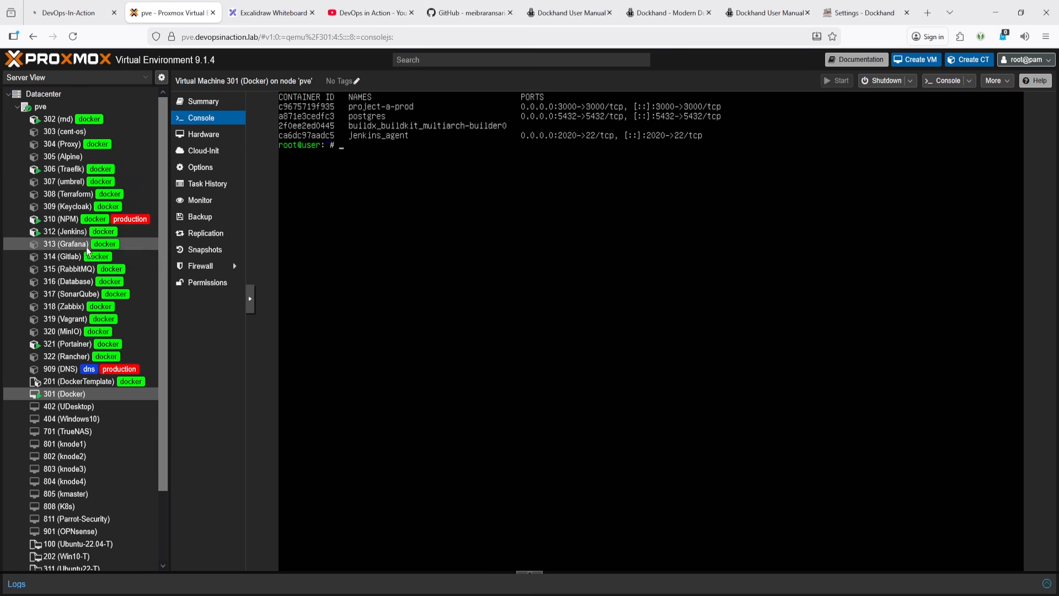
key(alt+Tab)
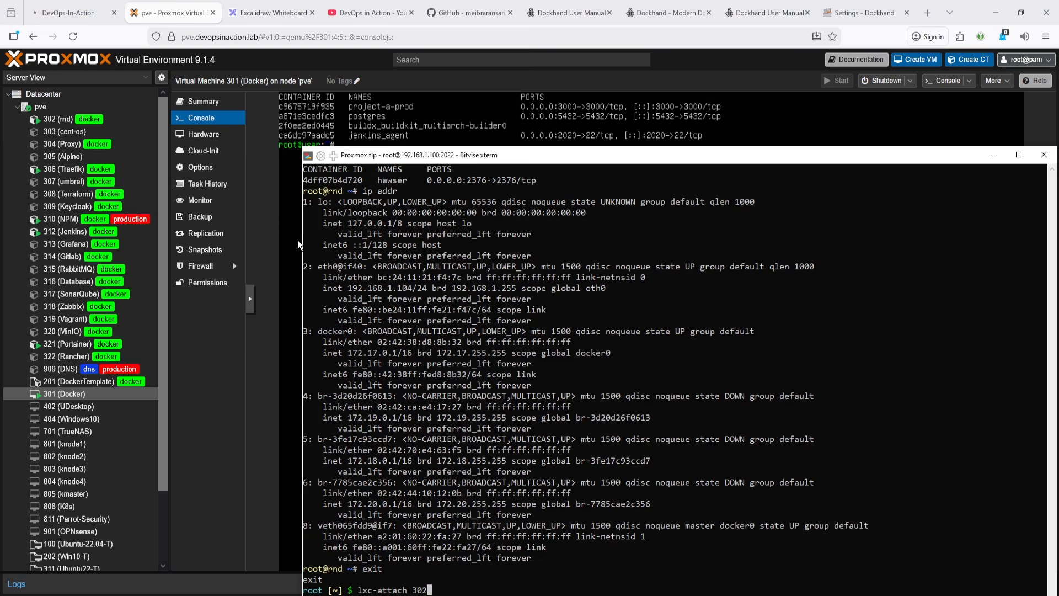
key(BackSpace)
key(BackSpace)
text(12)
key(Return)
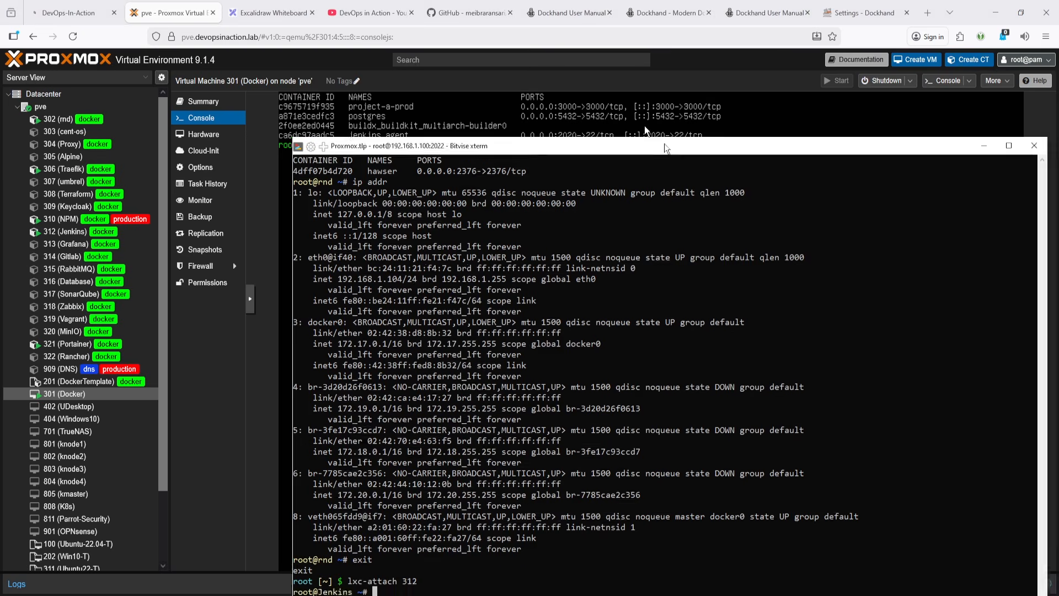
- Clear the terminal, list the running Docker containers and images in the Jenkins container, then exit it
drag(644, 155, 533, 57)
key(ctrl+l)
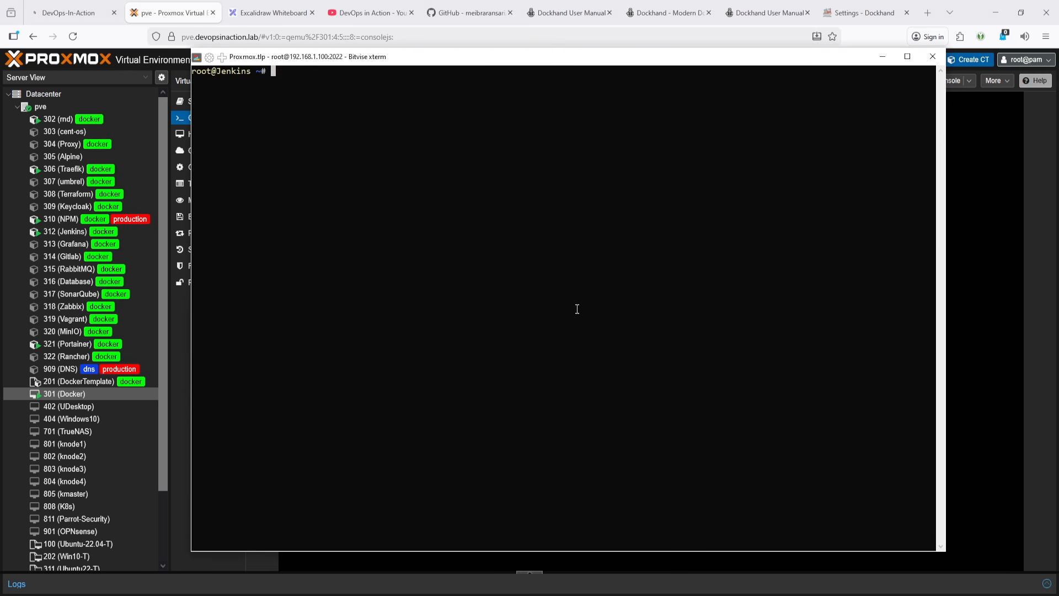
text(dpp)
key(Return)
text(d)
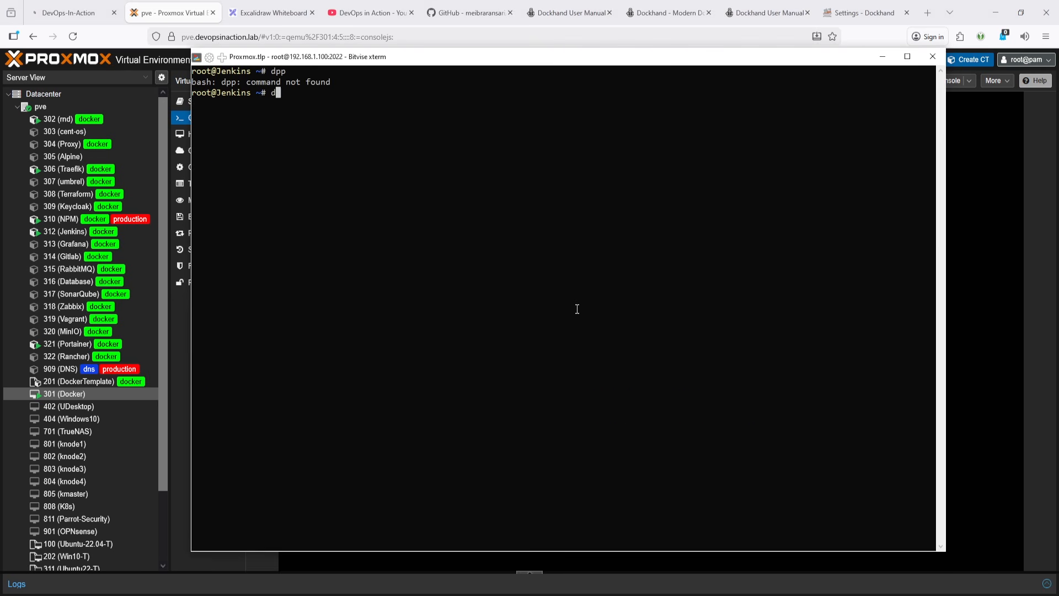
text(ocker ps)
key(Return)
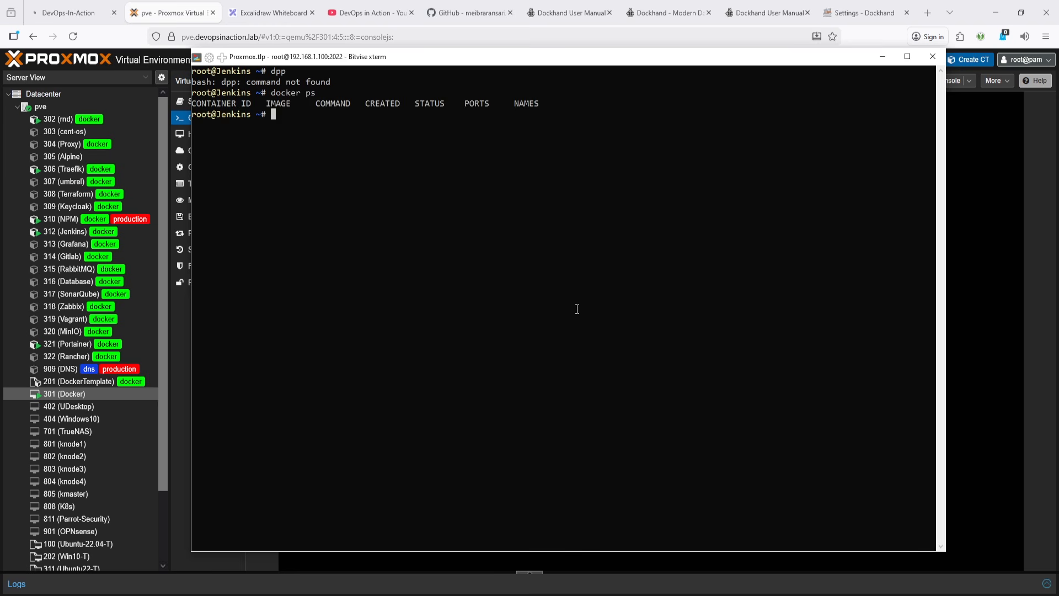
text(docker imae)
key(BackSpace)
text(ges)
key(Return)
key(ctrl+d)
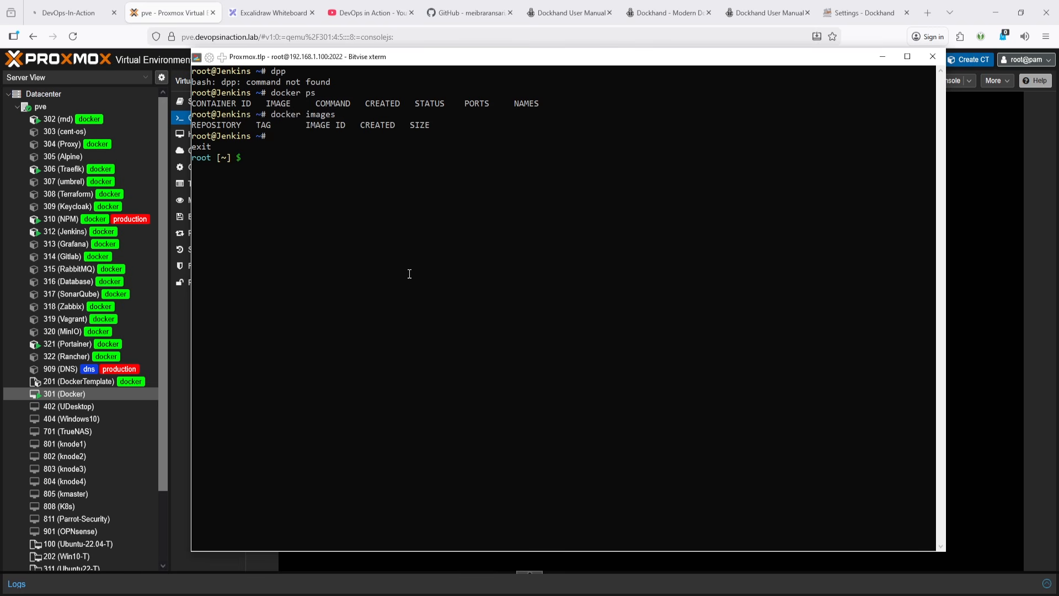
- Attach to container 310 and list its running Docker containers and images
key(Up)
text(0)
key(Return)
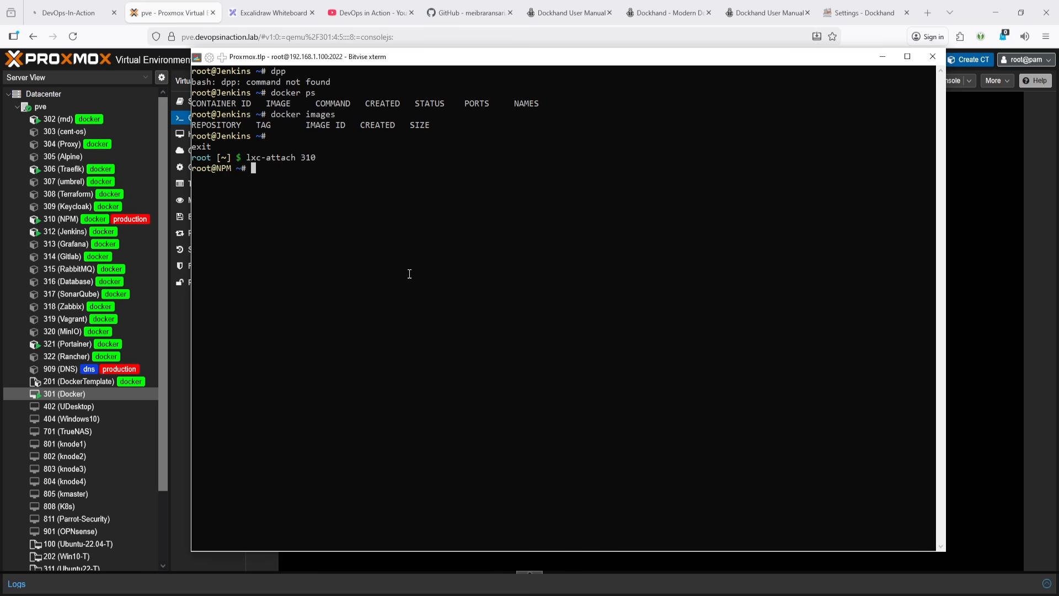
text(dps)
key(Return)
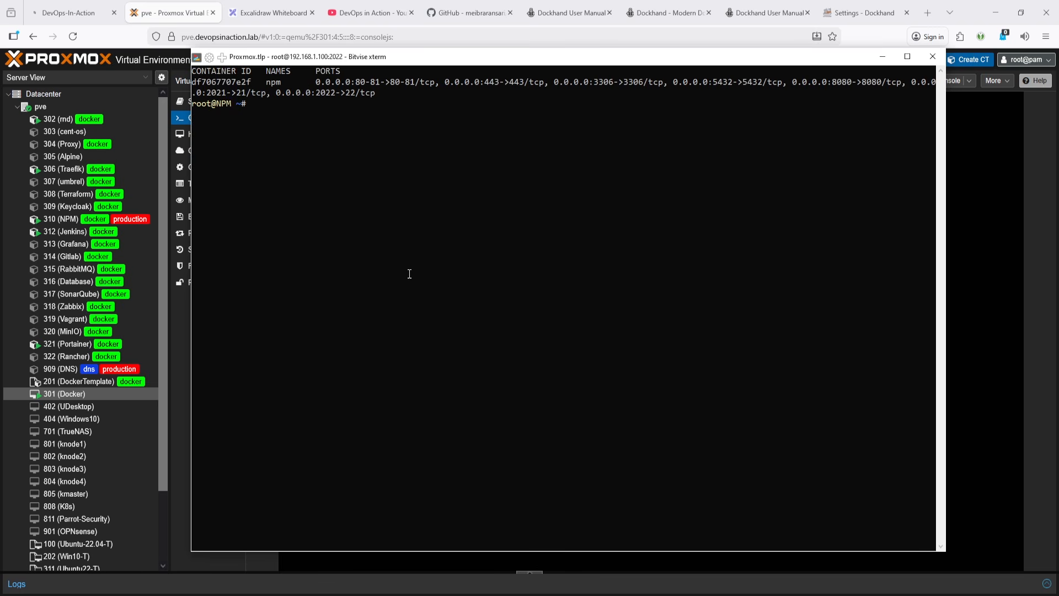
text(dis)
key(Return)
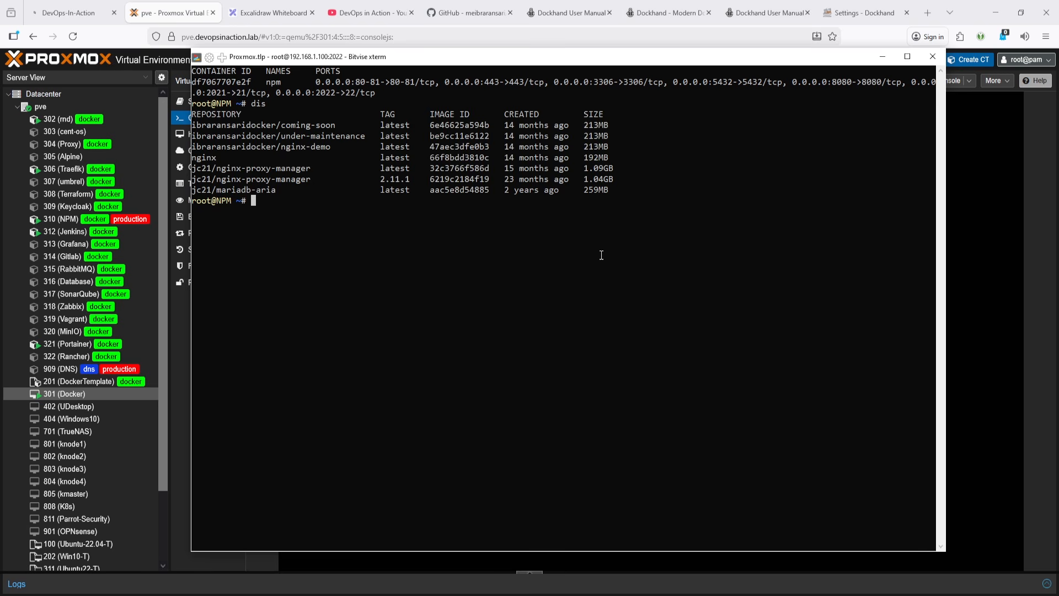
- Copy the Edge mode docker run command from the setup guide on GitHub
click(767, 12)
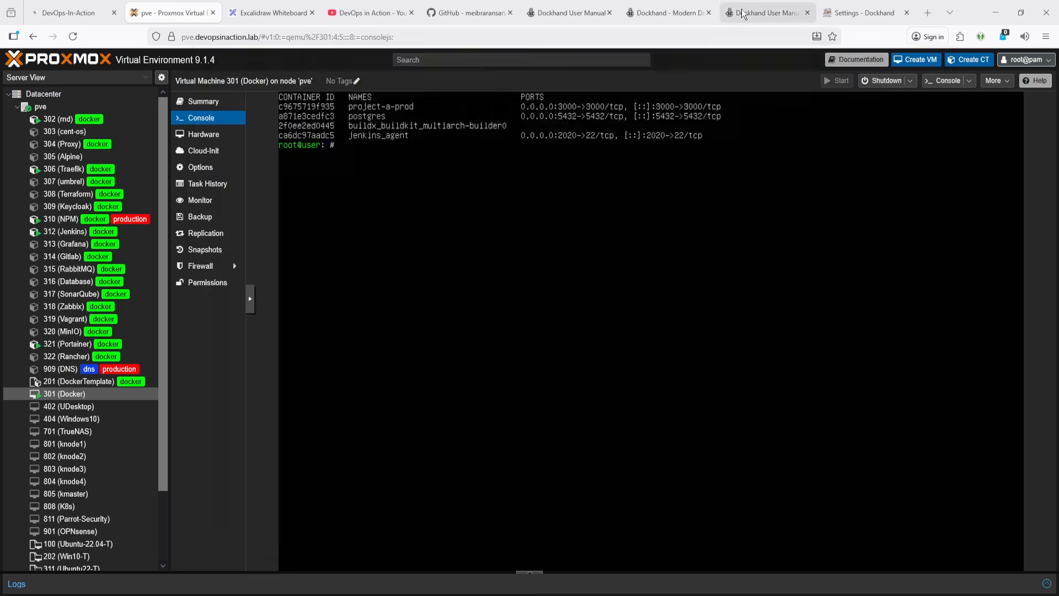
click(632, 5)
click(468, 4)
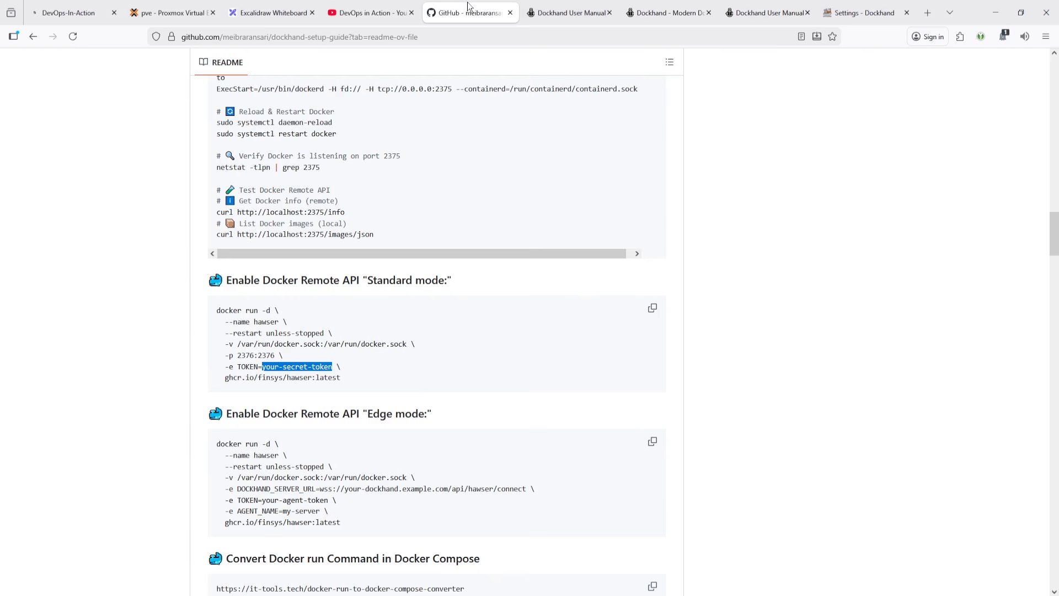
scroll(432, 385, down, 3)
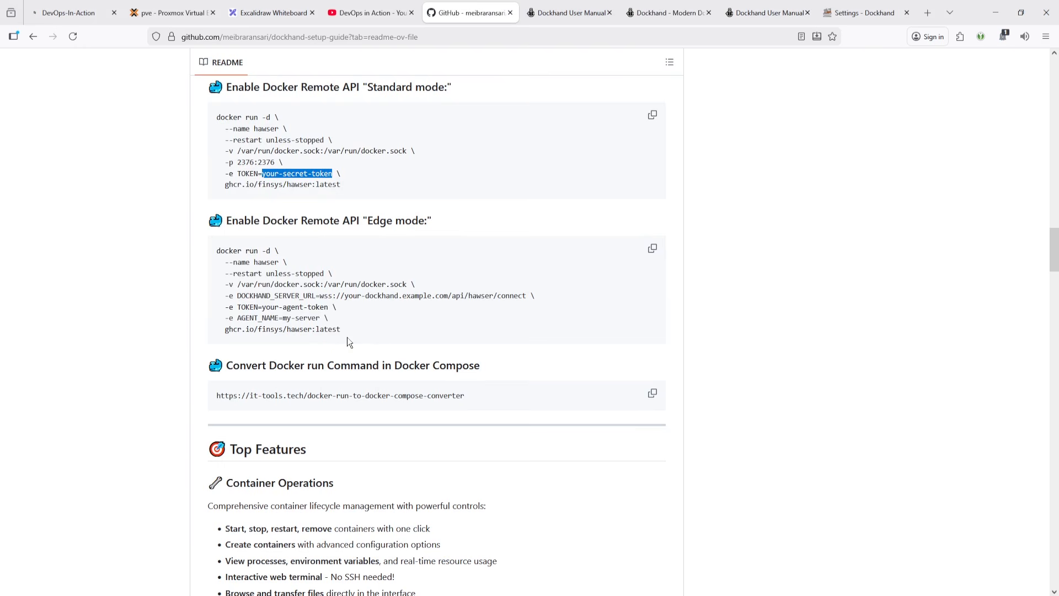
drag(387, 337, 216, 252)
key(ctrl+c)
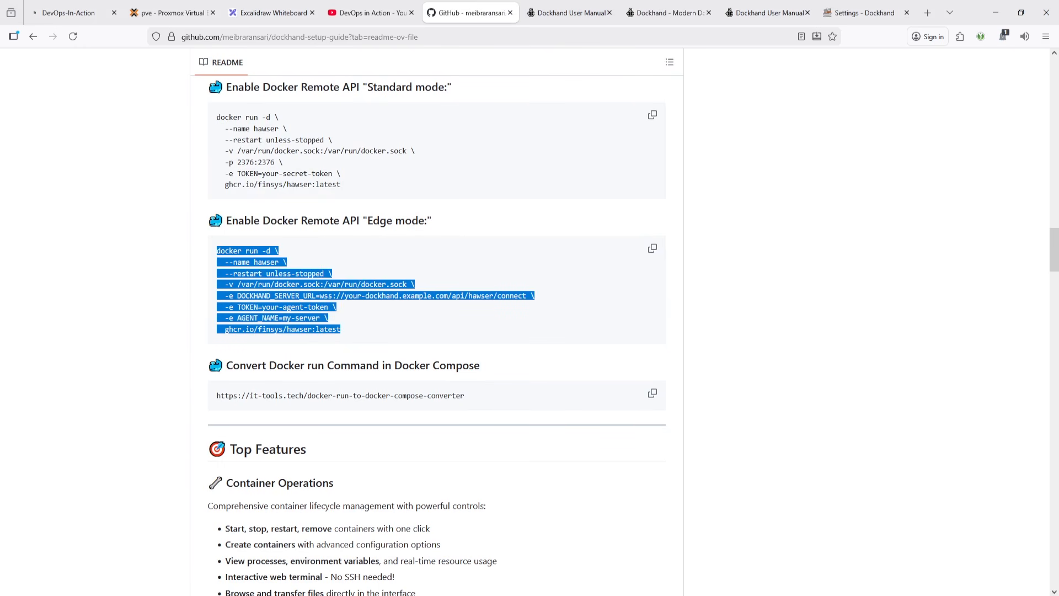
click(864, 12)
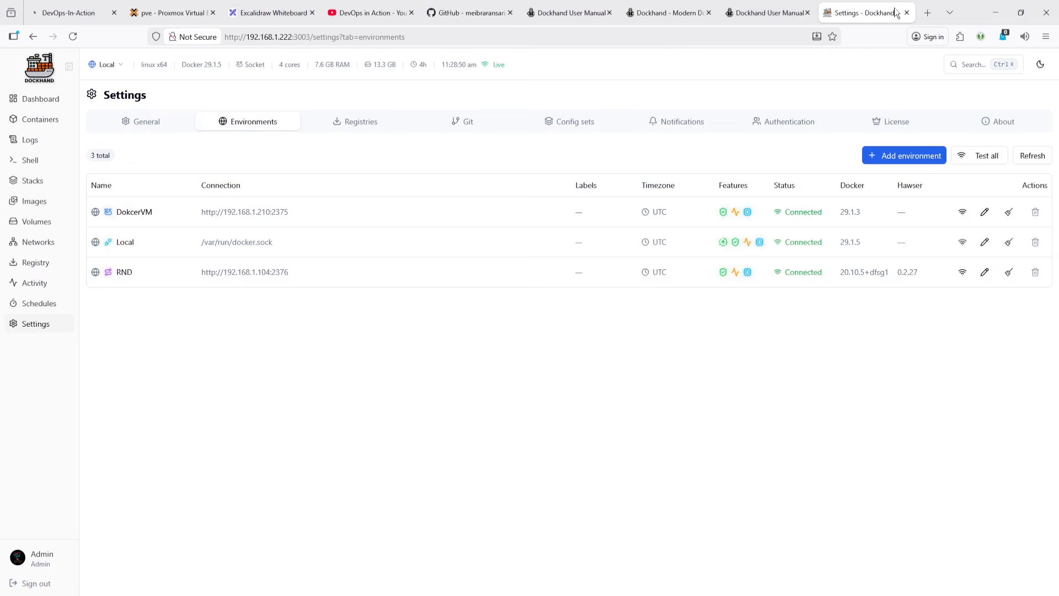
click(928, 13)
click(530, 197)
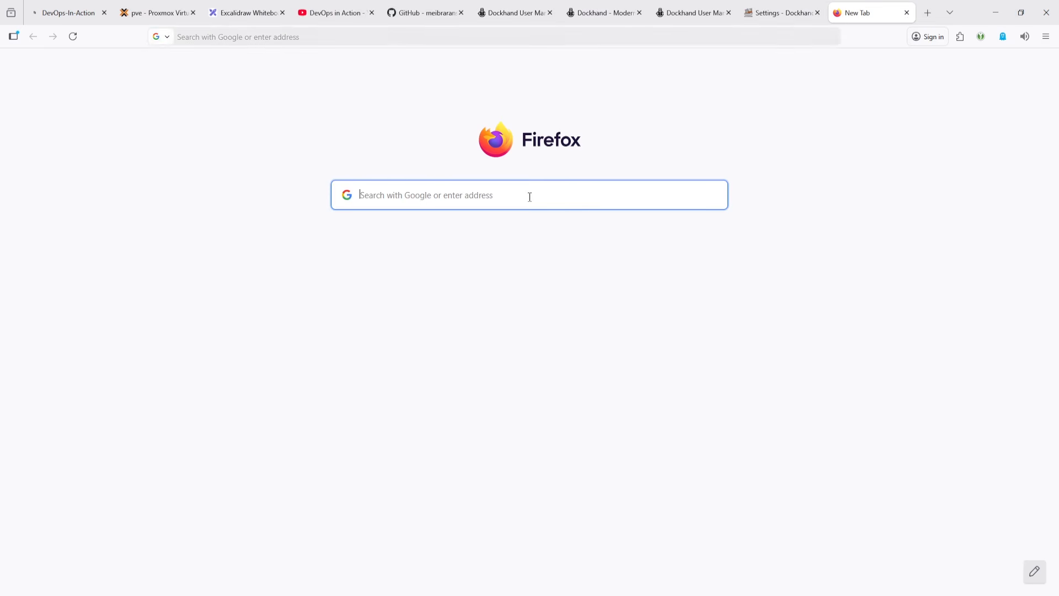
key(ctrl+v)
key(ctrl+a)
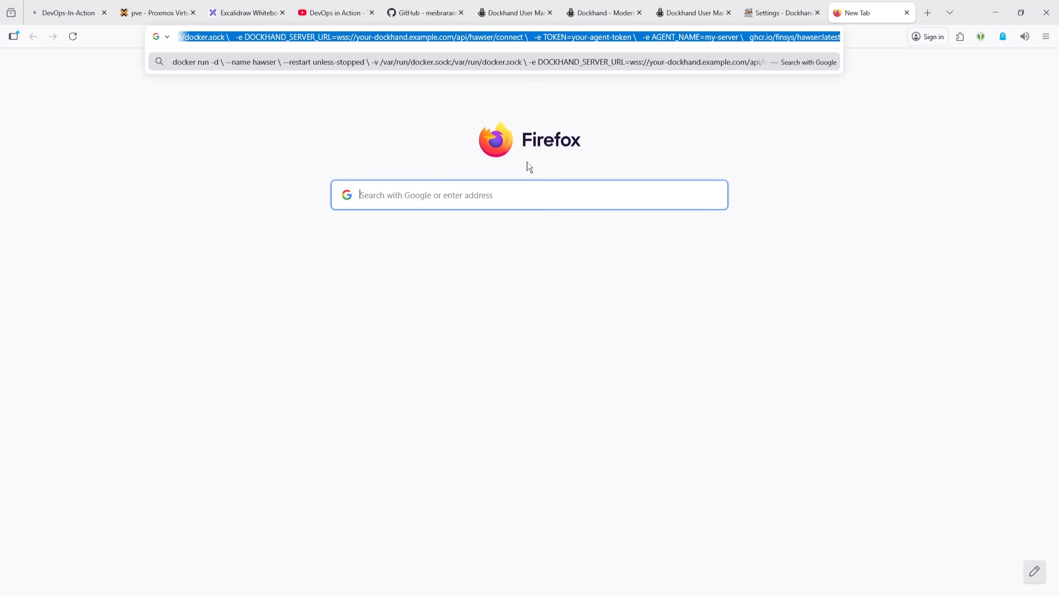
key(BackSpace)
click(964, 221)
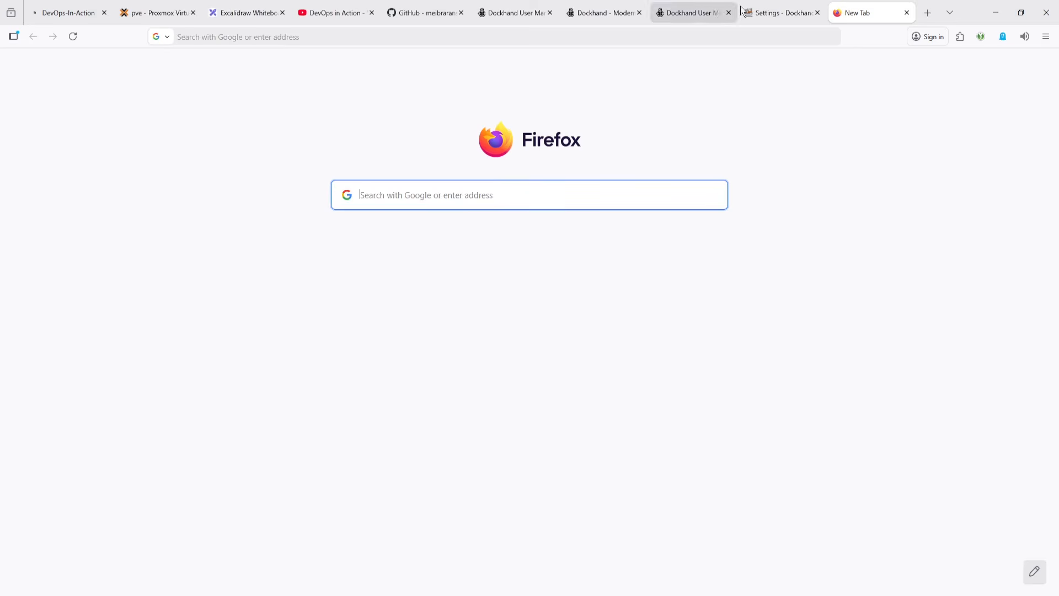
- Start adding a new environment with a Hawser agent (edge) connection and generate a connection token
click(781, 12)
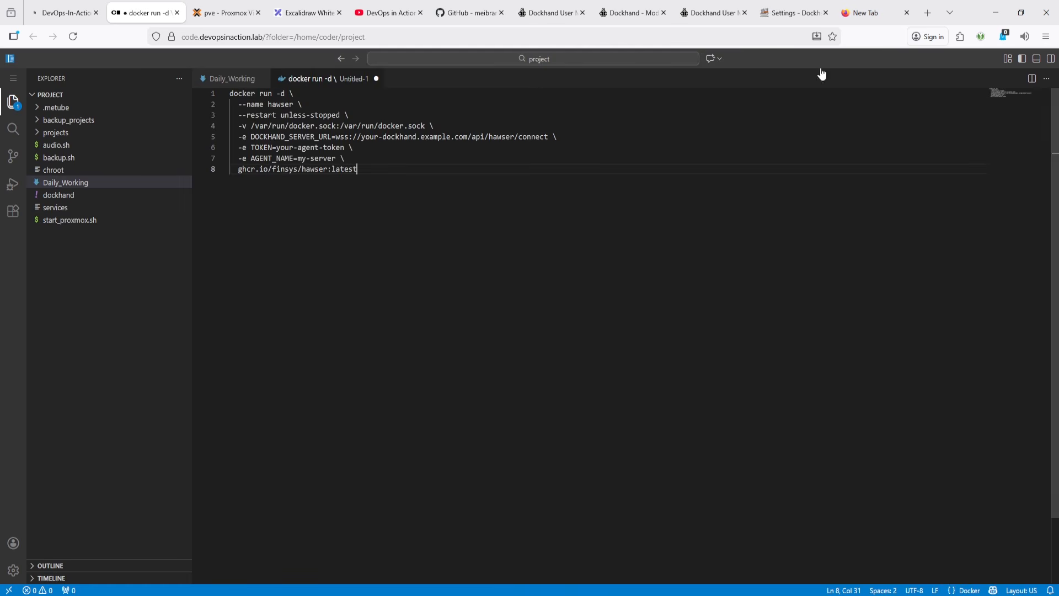
click(811, 12)
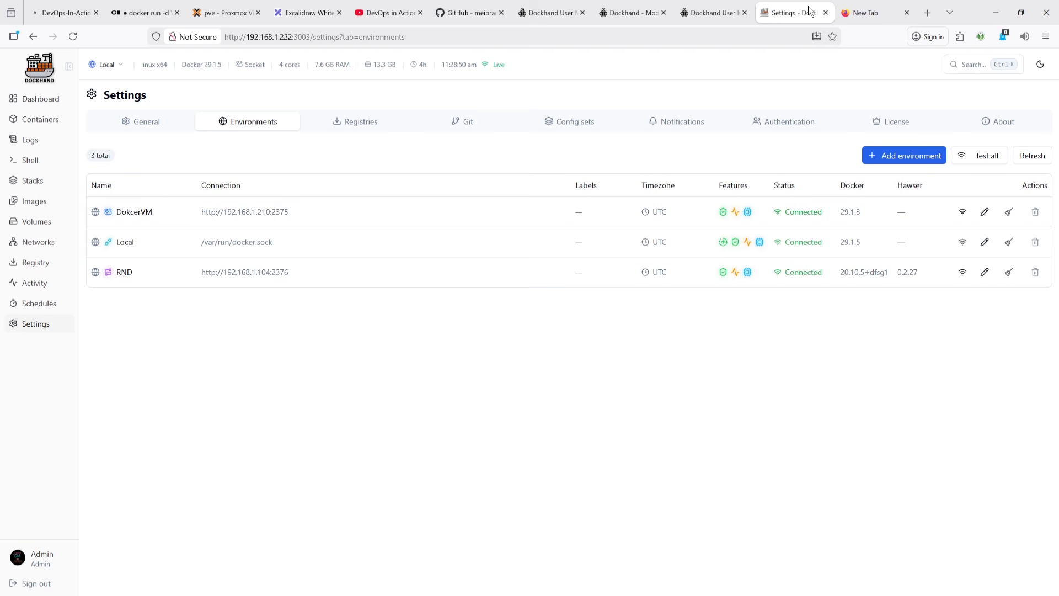
click(919, 159)
click(395, 323)
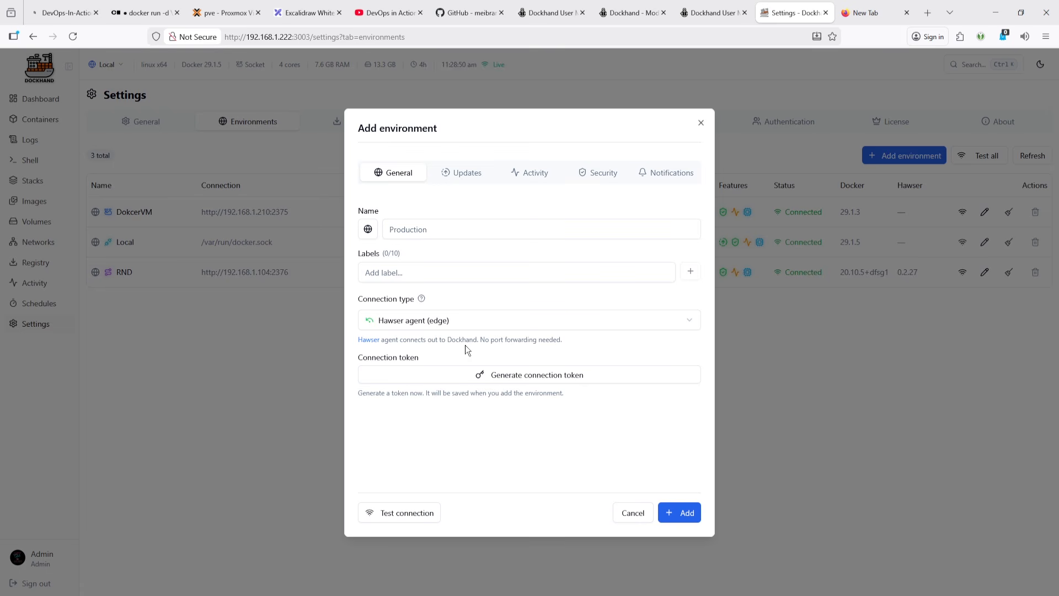
click(513, 375)
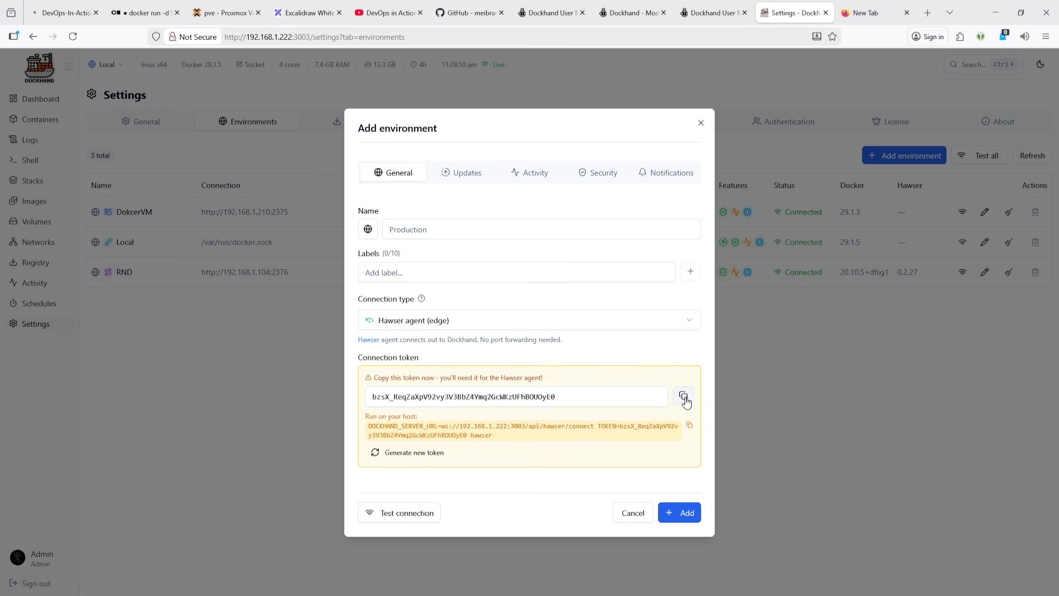
- Copy the generated host run command and paste it a few lines below the Edge mode command in the editor
mouse_move(690, 428)
drag(489, 444, 368, 427)
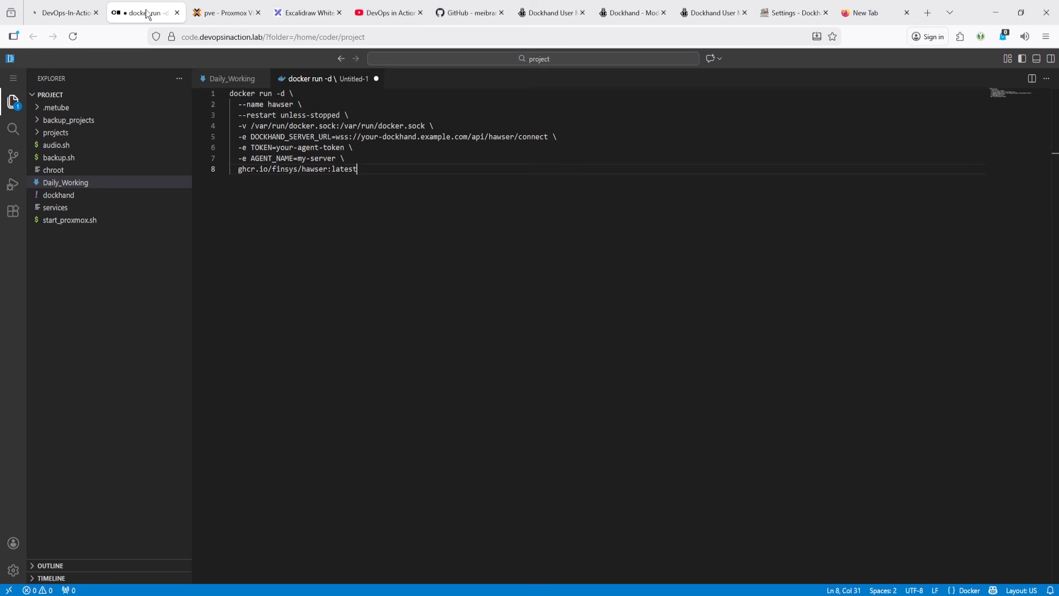
click(143, 12)
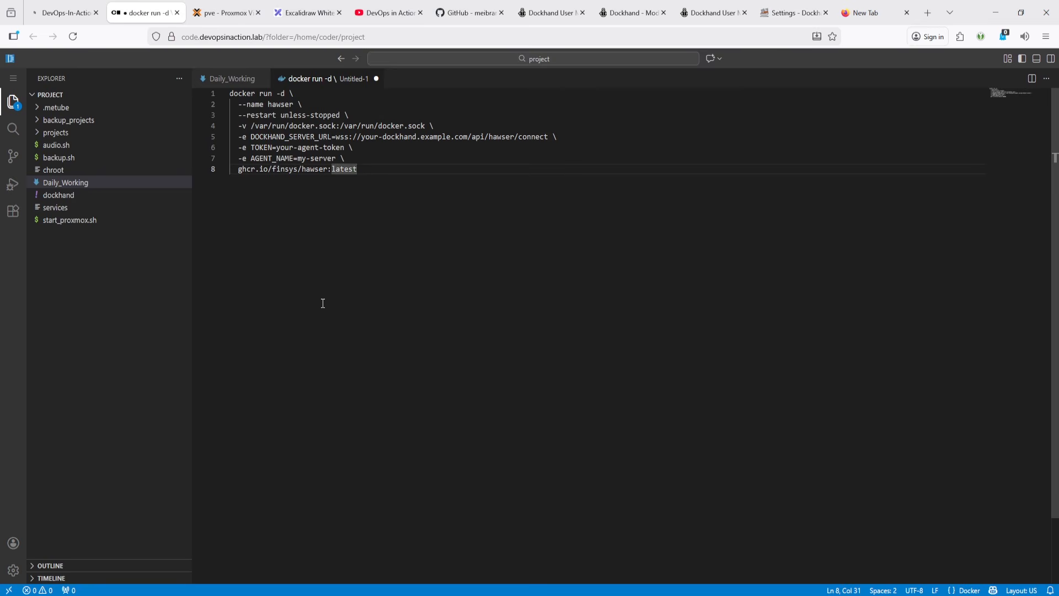
key(Return)
key(Return)
key(Return)
key(Return)
key(ctrl+v)
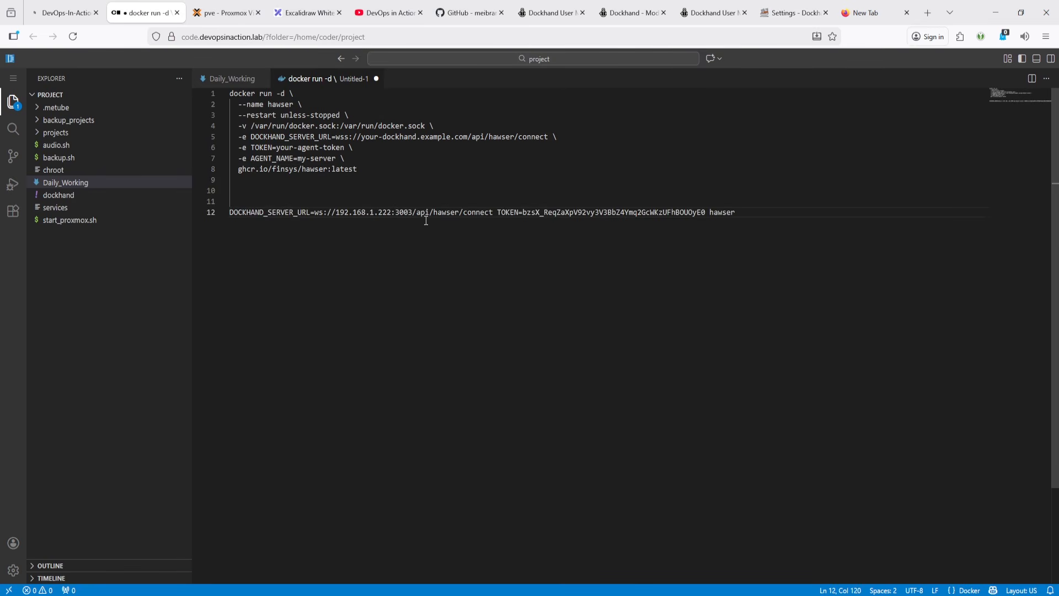
- Replace the DOCKHAND_SERVER_URL value in the Edge command with ws://192.168.1.222:3003/api/hawser/connect
drag(491, 214, 319, 214)
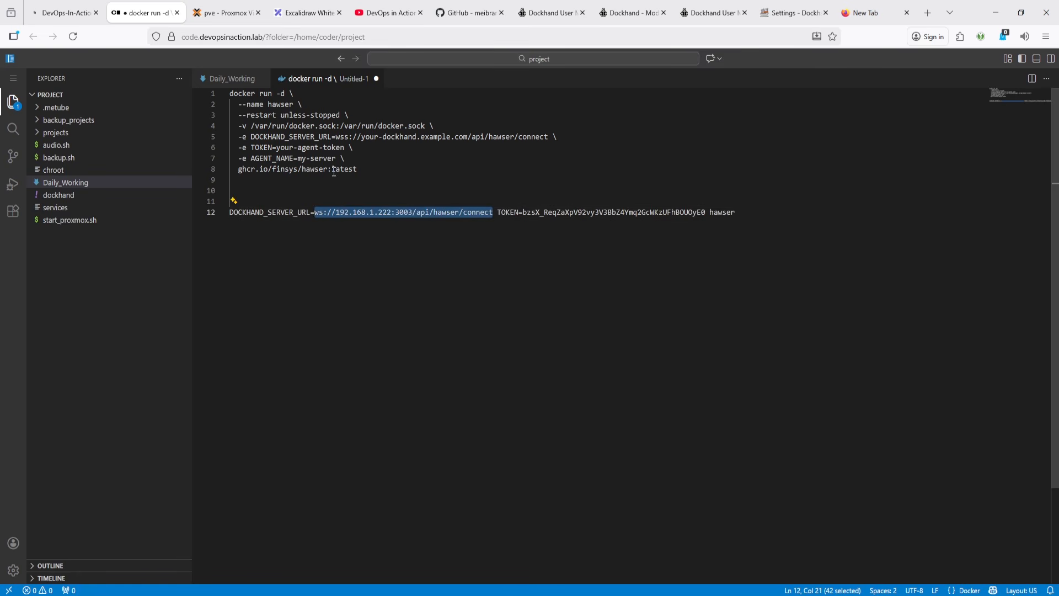
click(334, 138)
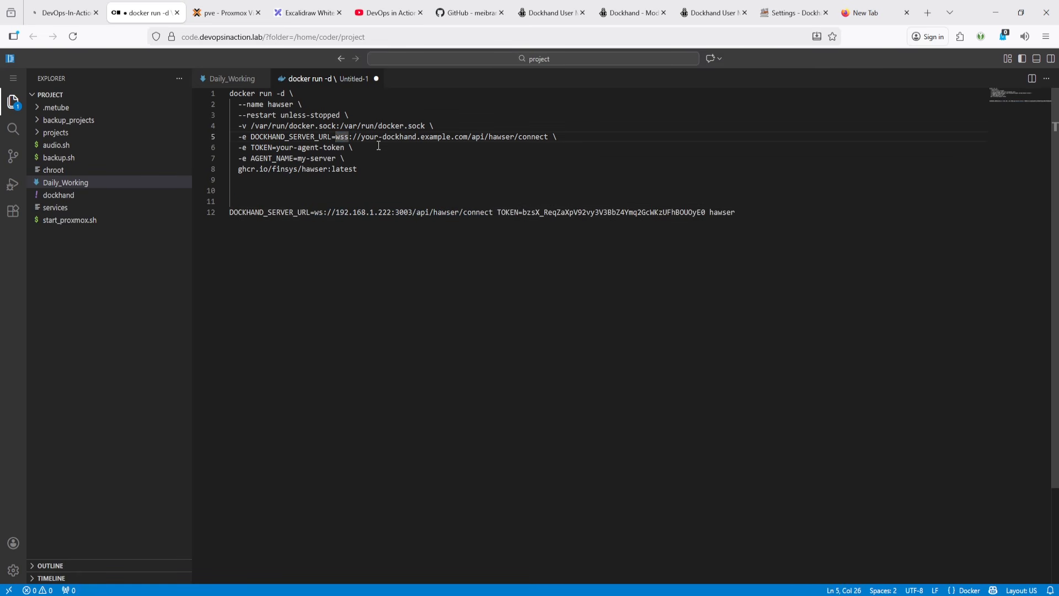
key(shift+End)
key(shift+Left)
key(ctrl+v)
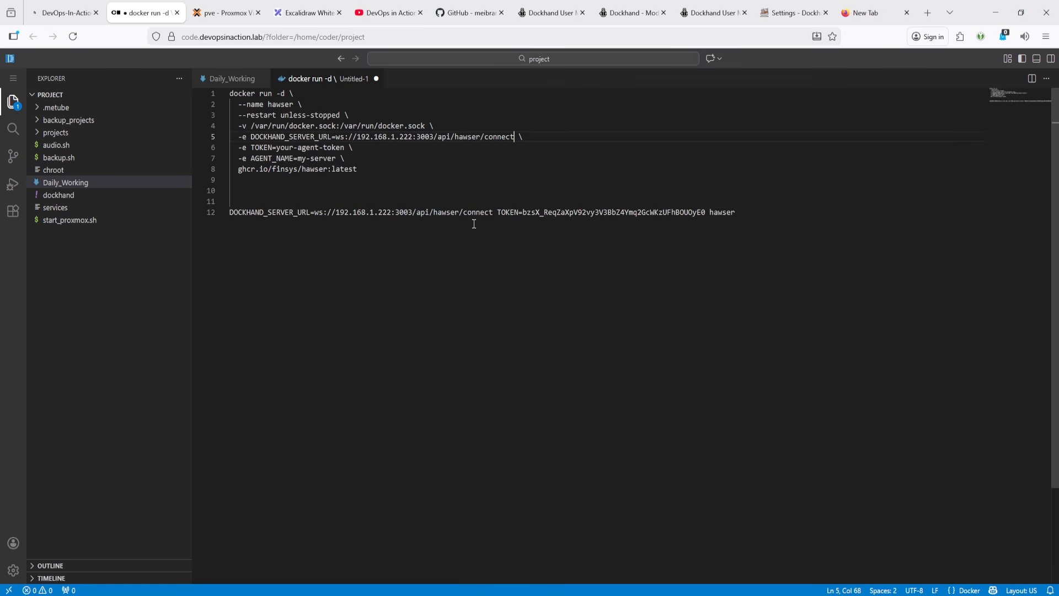
- Replace the TOKEN placeholder in the Edge mode command with the generated connection token
click(544, 211)
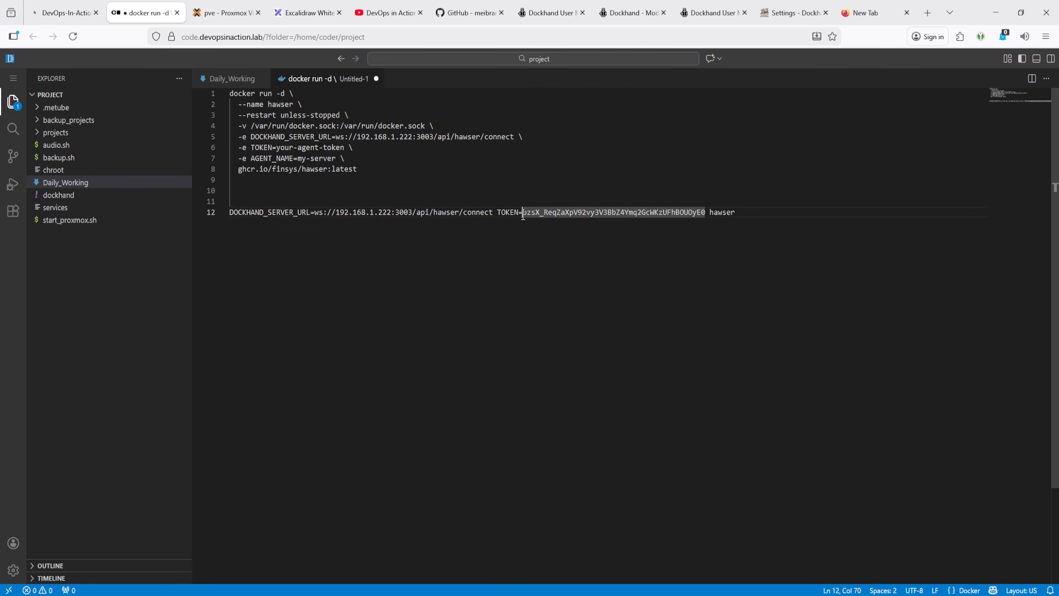
key(shift+End)
key(shift+Left)
key(shift+Left)
key(shift+Left)
key(shift+Left)
key(shift+Left)
key(ctrl+c)
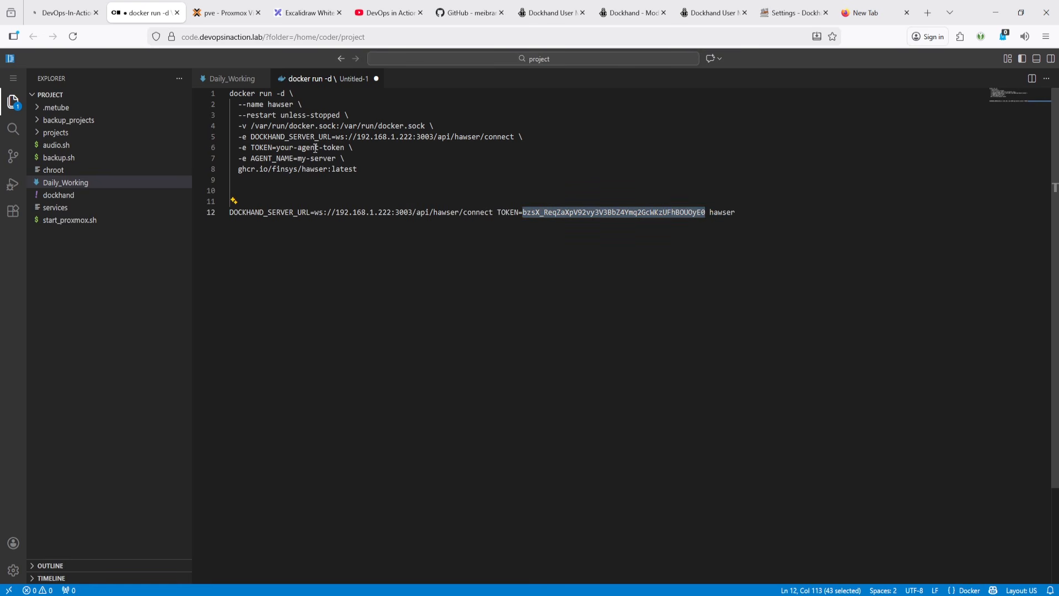
drag(348, 148, 281, 147)
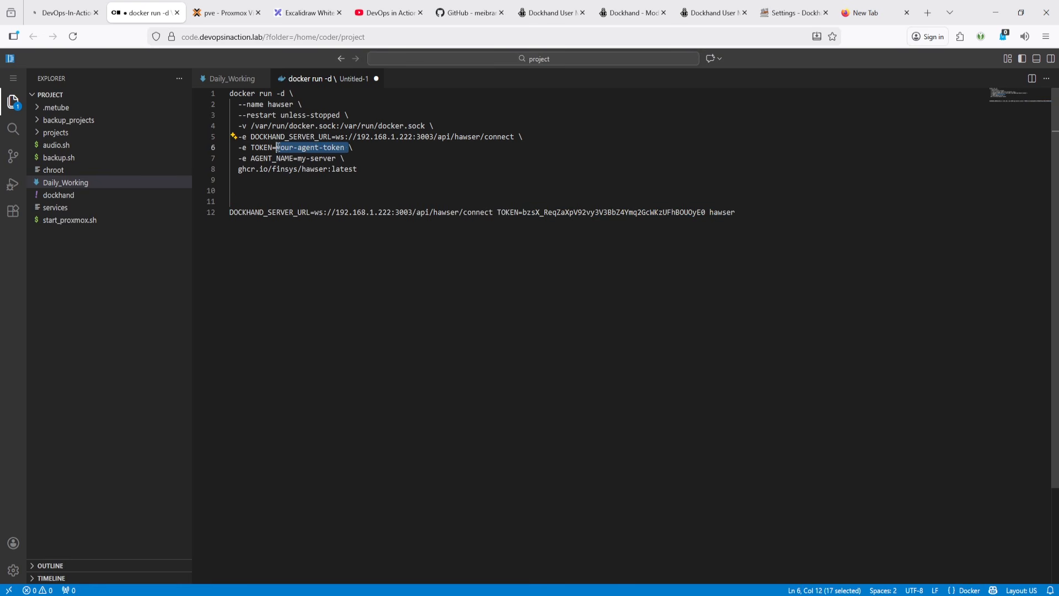
key(ctrl+v)
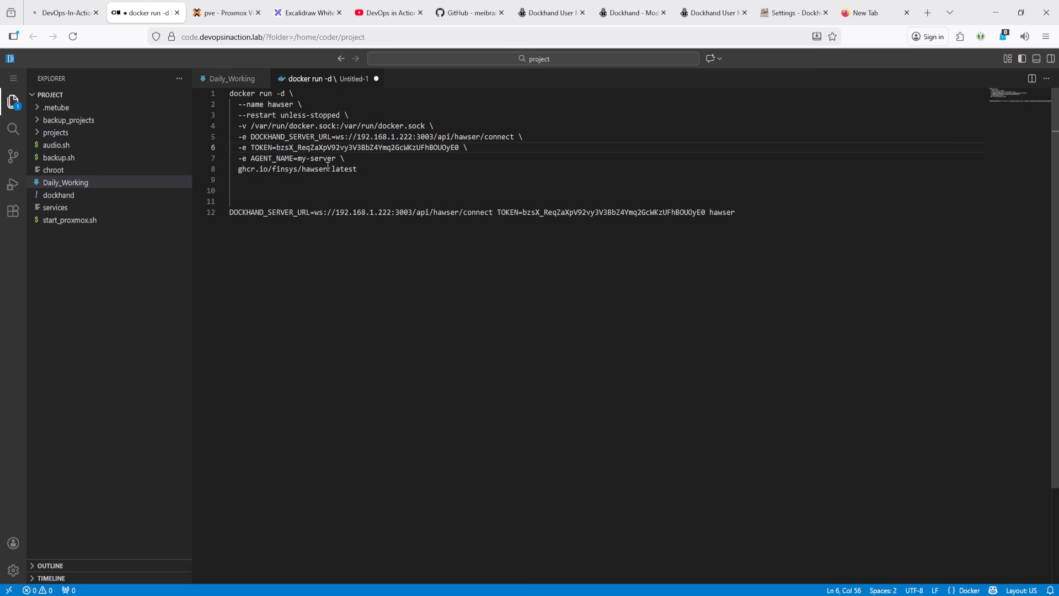
- Set AGENT_NAME in the Edge mode command to hawser_edge
double_click(728, 213)
key(ctrl+c)
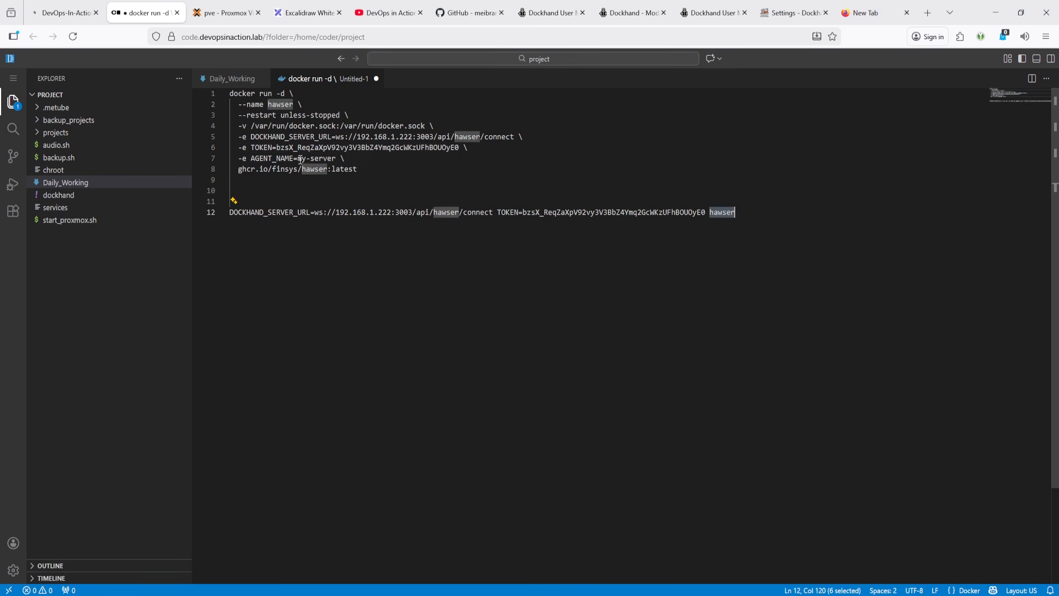
drag(299, 159, 334, 158)
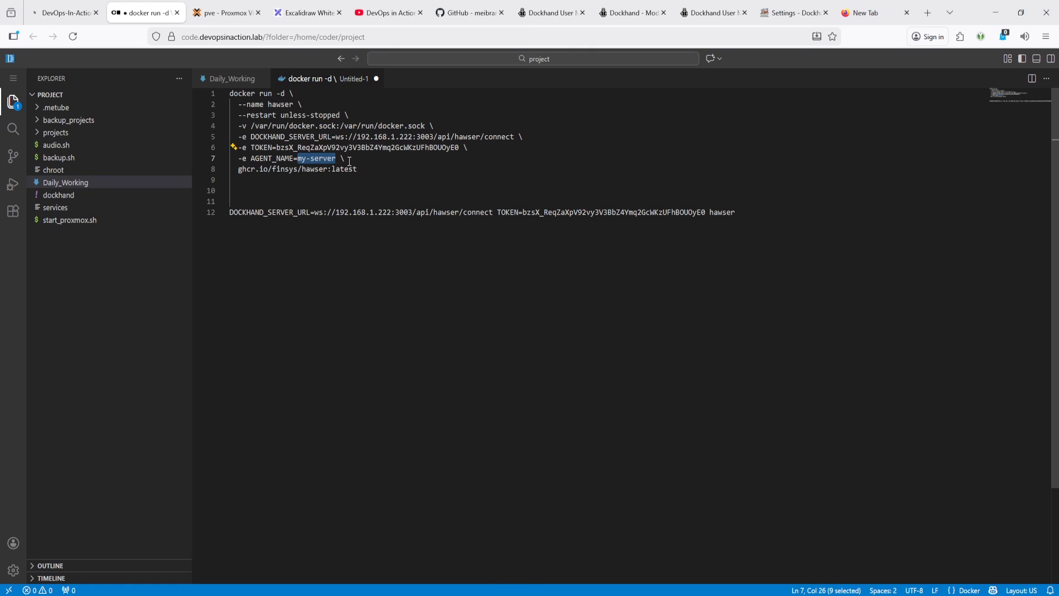
key(ctrl+v)
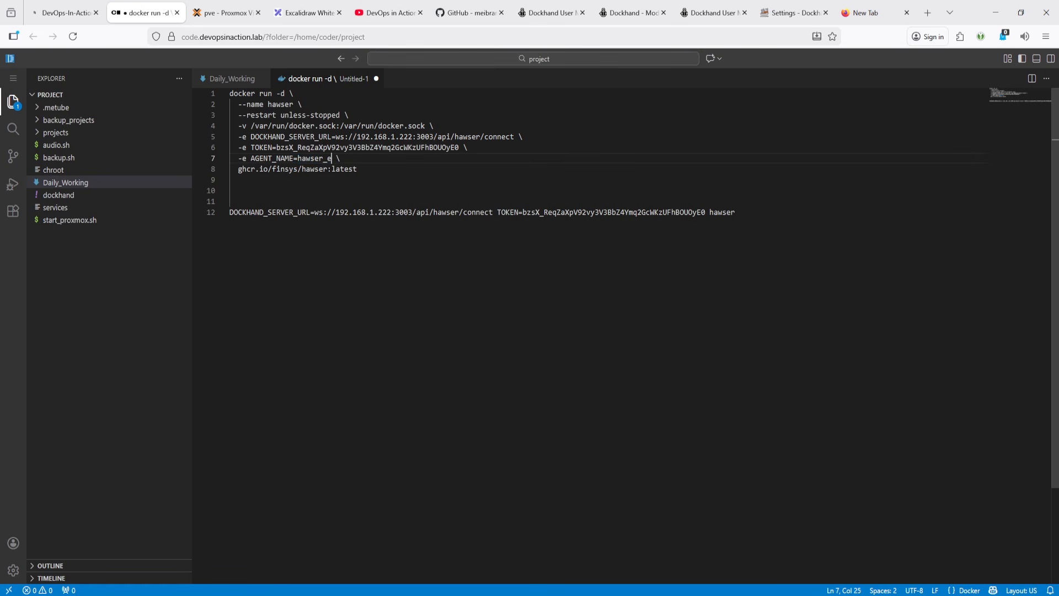
- Copy the finished Edge mode docker run command and run it in the NPM host's SSH terminal
drag(375, 175, 230, 94)
key(ctrl+c)
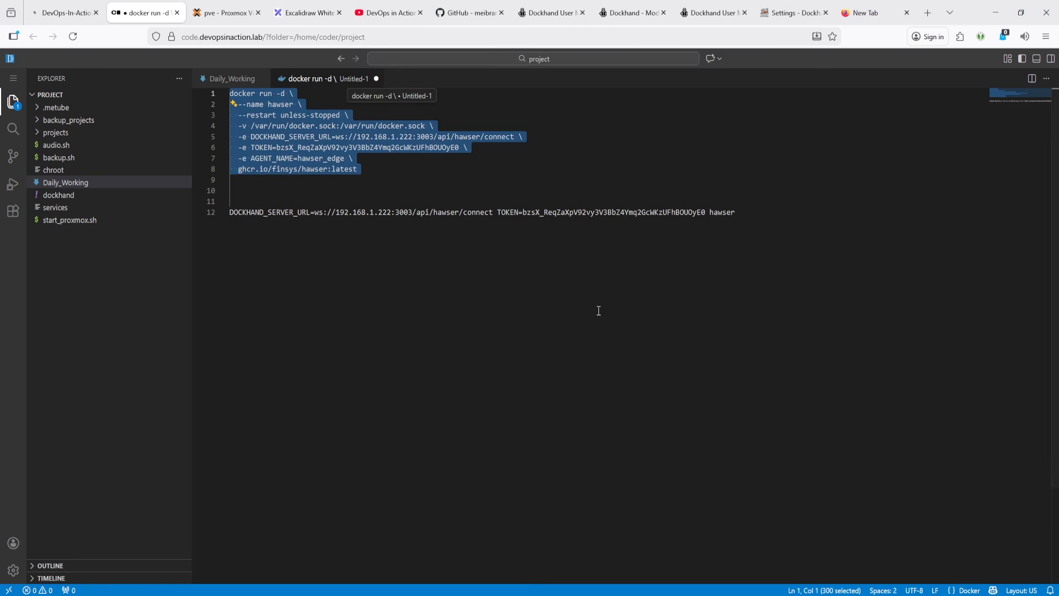
click(145, 595)
click(274, 592)
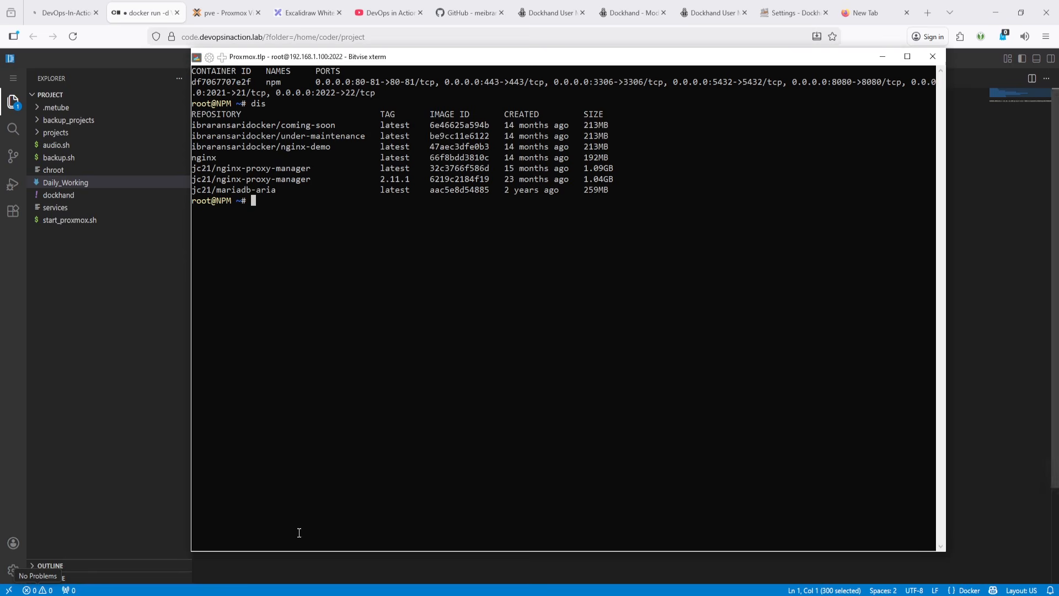
right_click(375, 365)
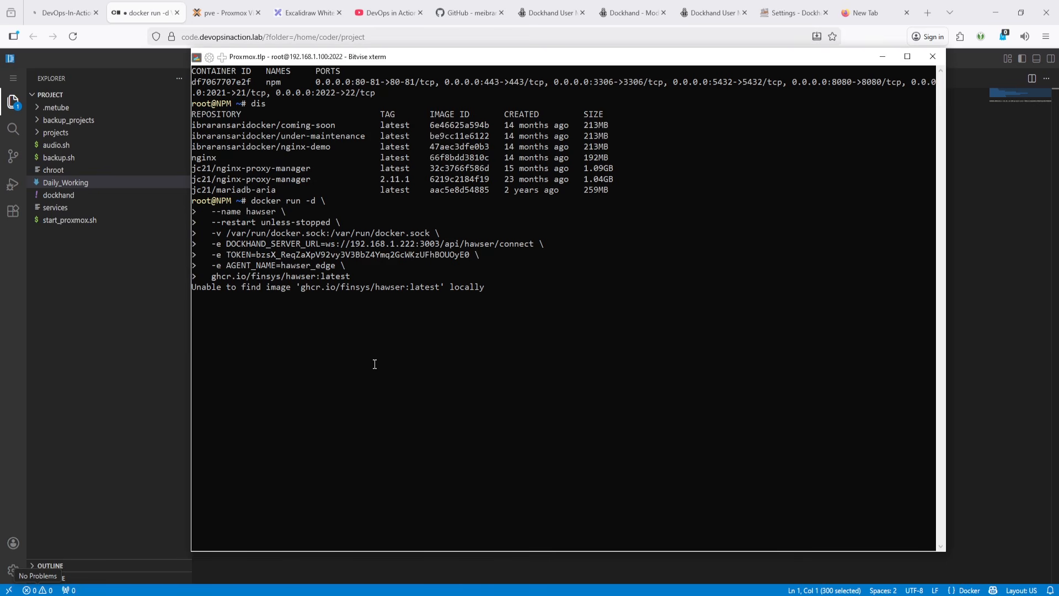
click(1005, 220)
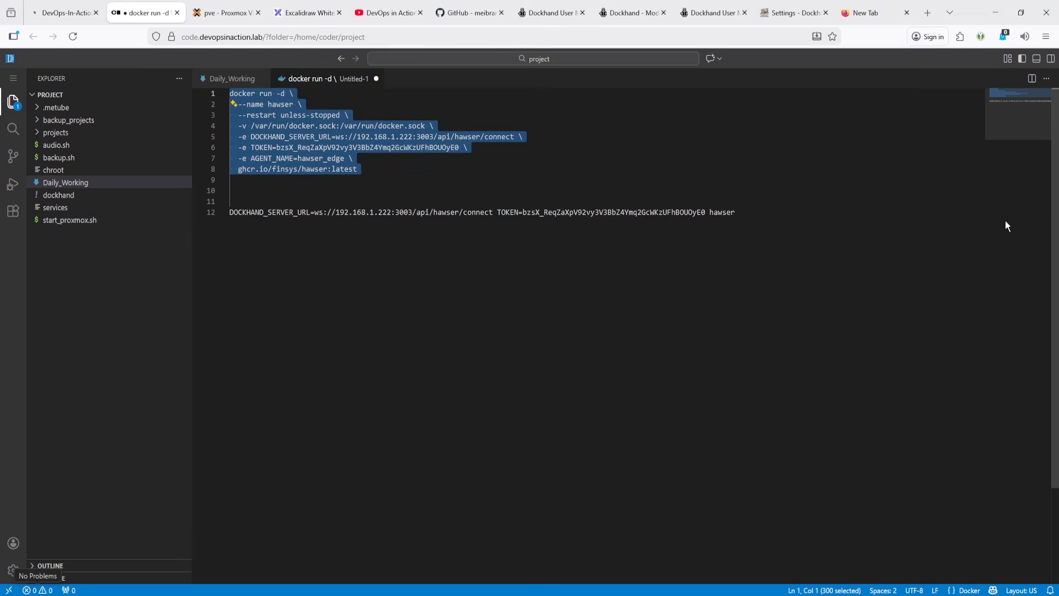
- Name the new edge environment Jenkins in the Add environment dialog and test its connection
click(807, 15)
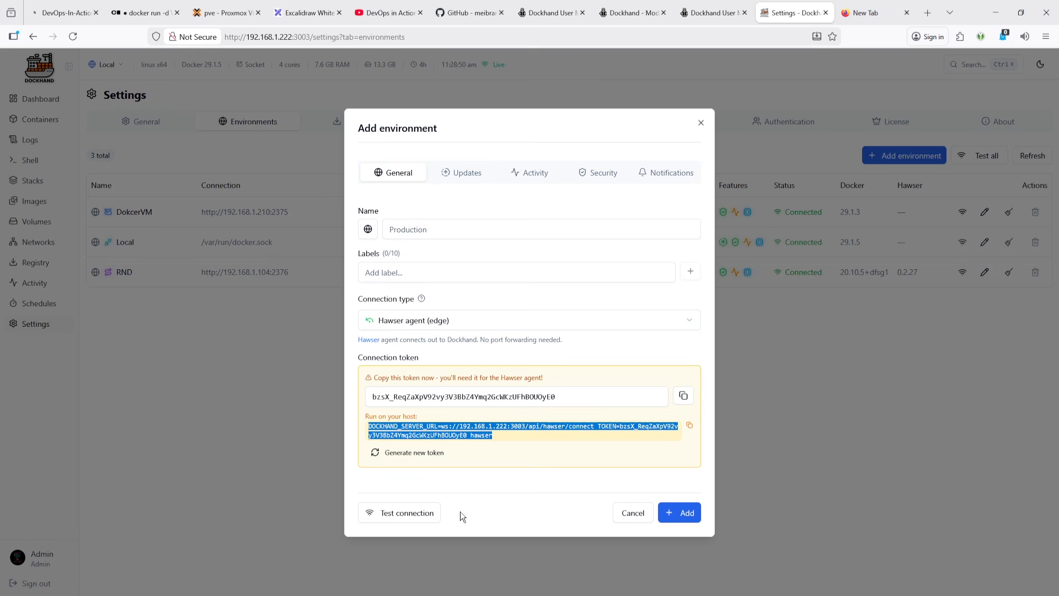
click(431, 229)
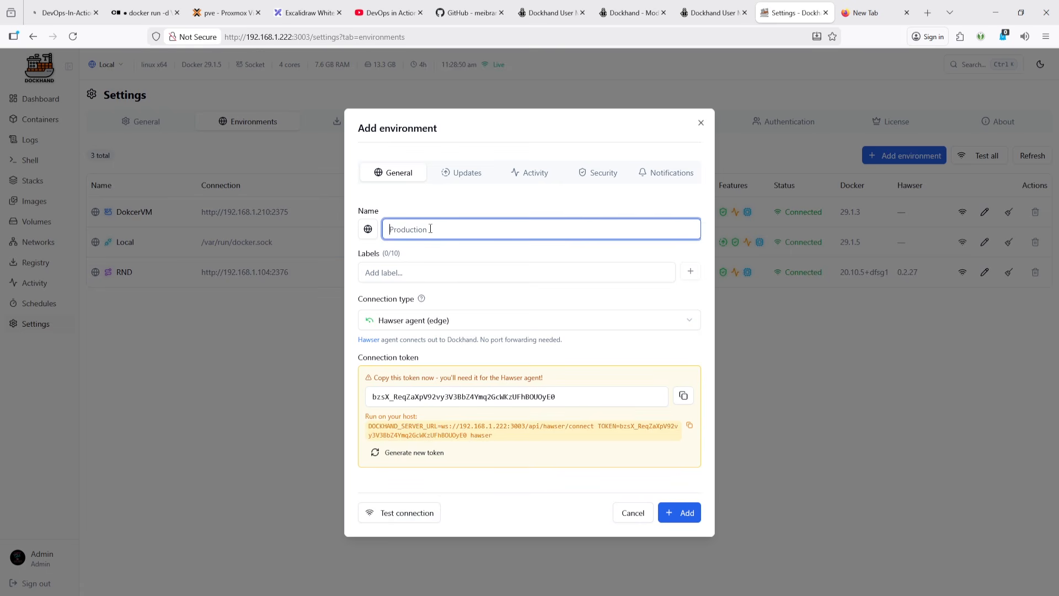
key(alt+Tab)
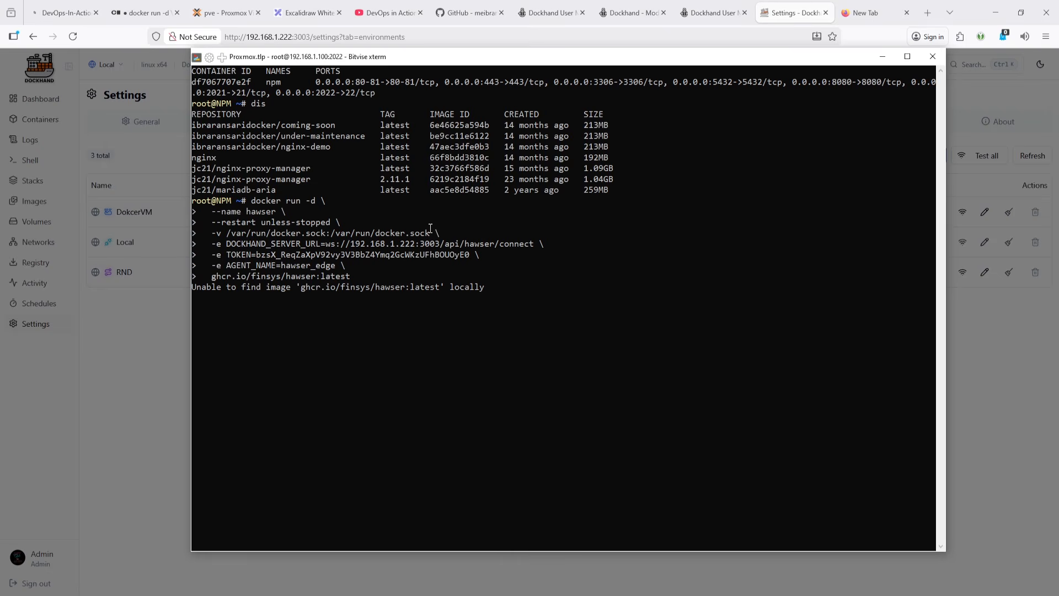
key(alt+Tab)
text(J)
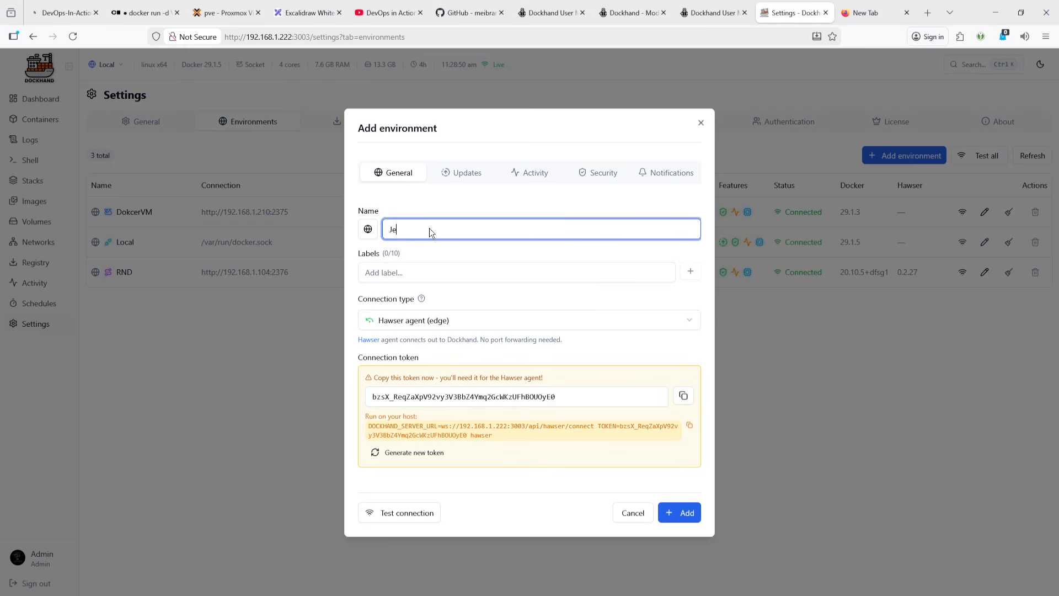
click(447, 273)
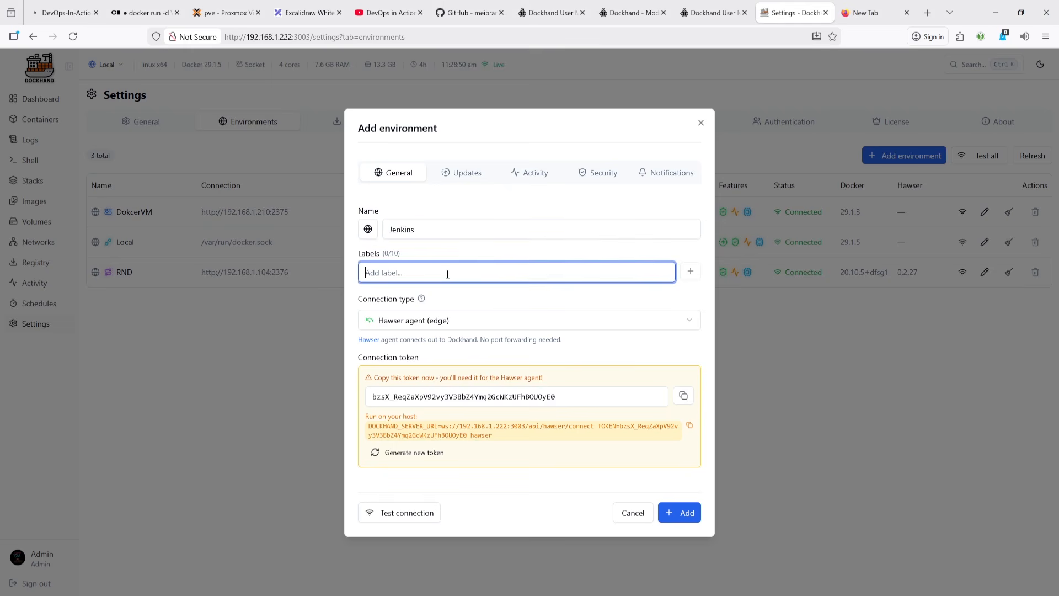
text(Jenkins)
click(418, 514)
- Review the Updates, Activity, Security and Notifications settings, then add the Jenkins environment
click(466, 173)
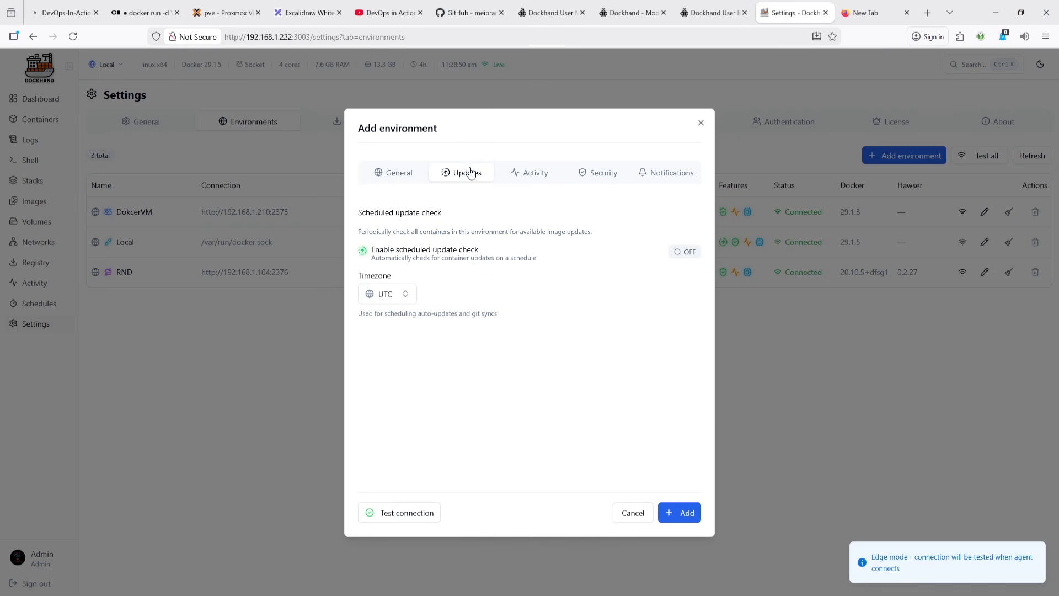
click(534, 172)
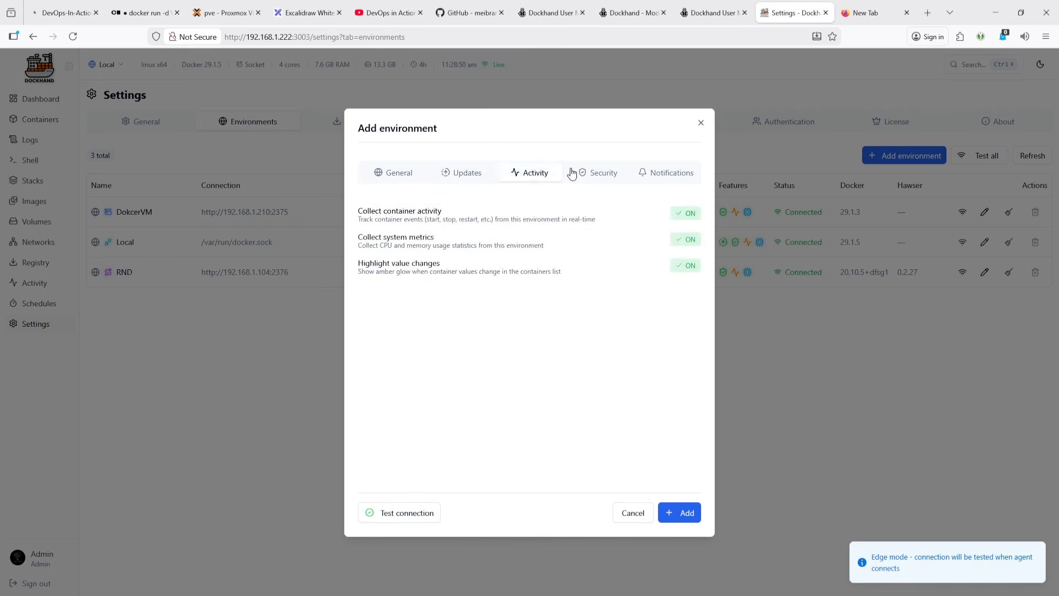
click(603, 173)
click(669, 173)
click(685, 518)
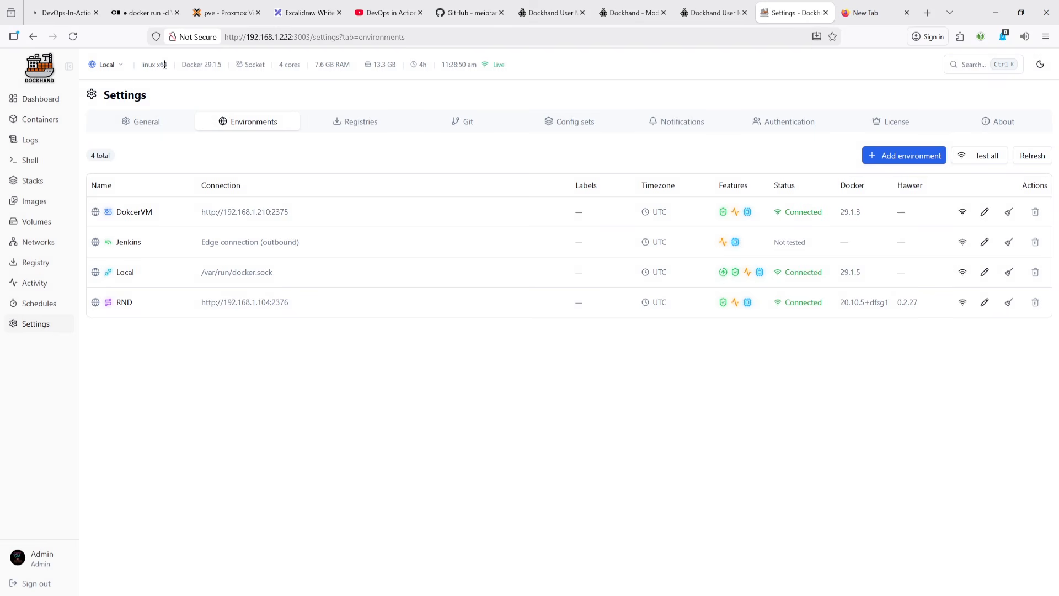
click(76, 36)
click(916, 159)
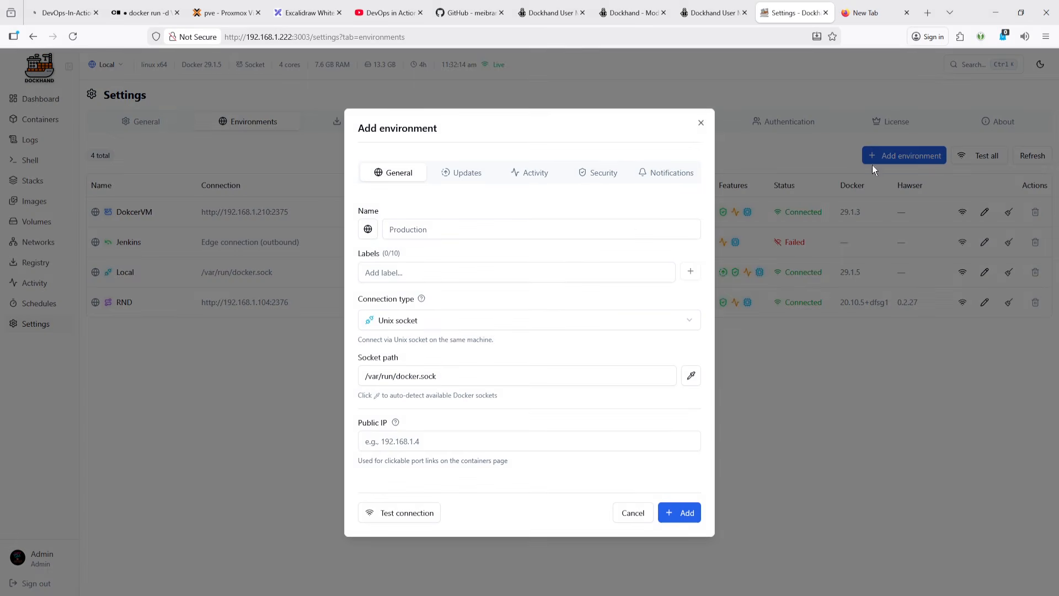
click(426, 326)
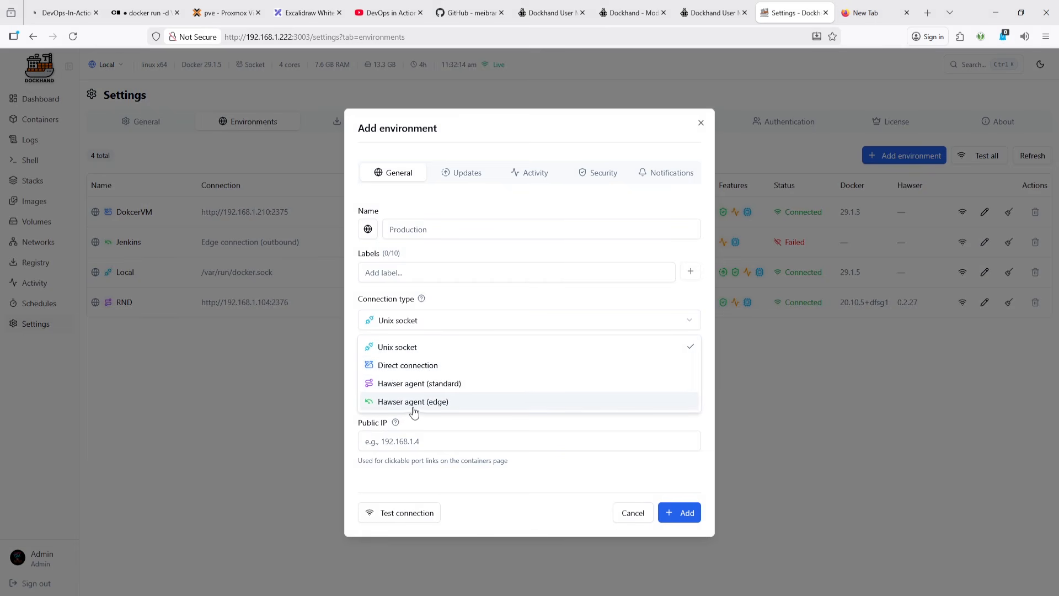
click(634, 513)
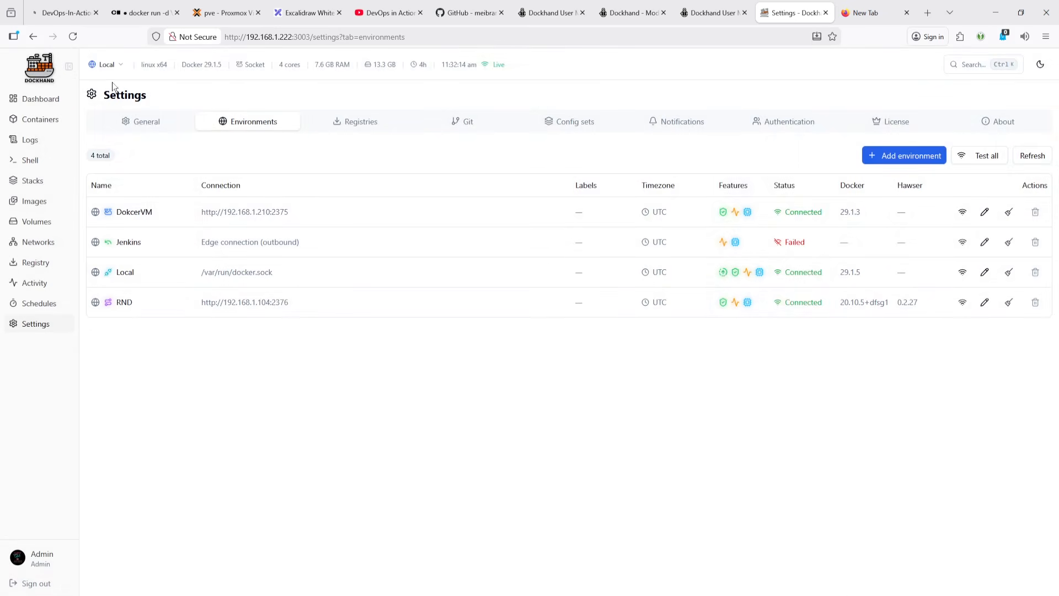
- Reload Dockhand, open the Dashboard and switch the environment tiles layout to Full
click(72, 36)
click(42, 100)
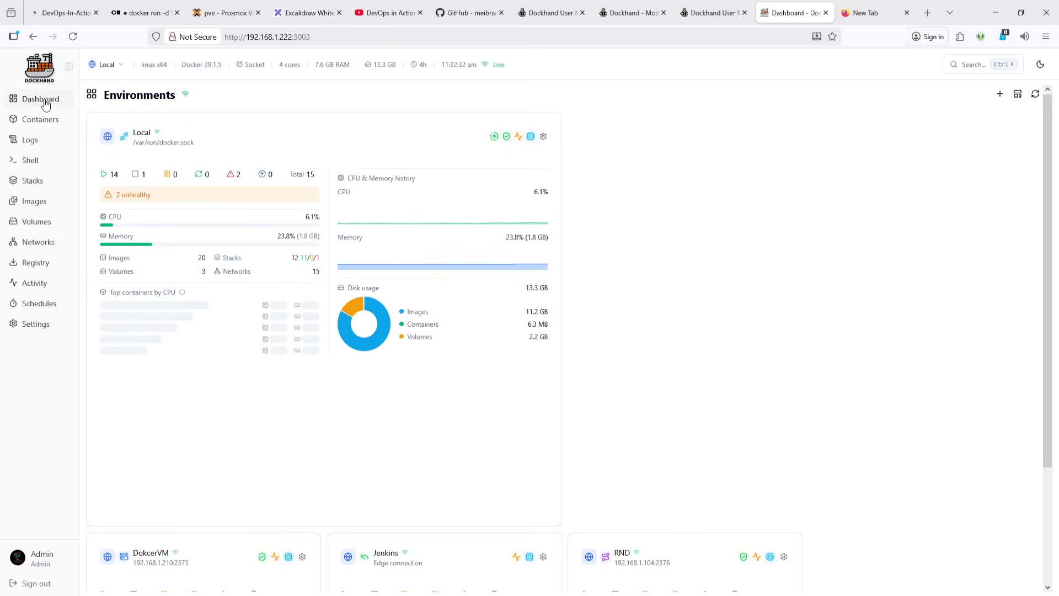
scroll(598, 319, down, 3)
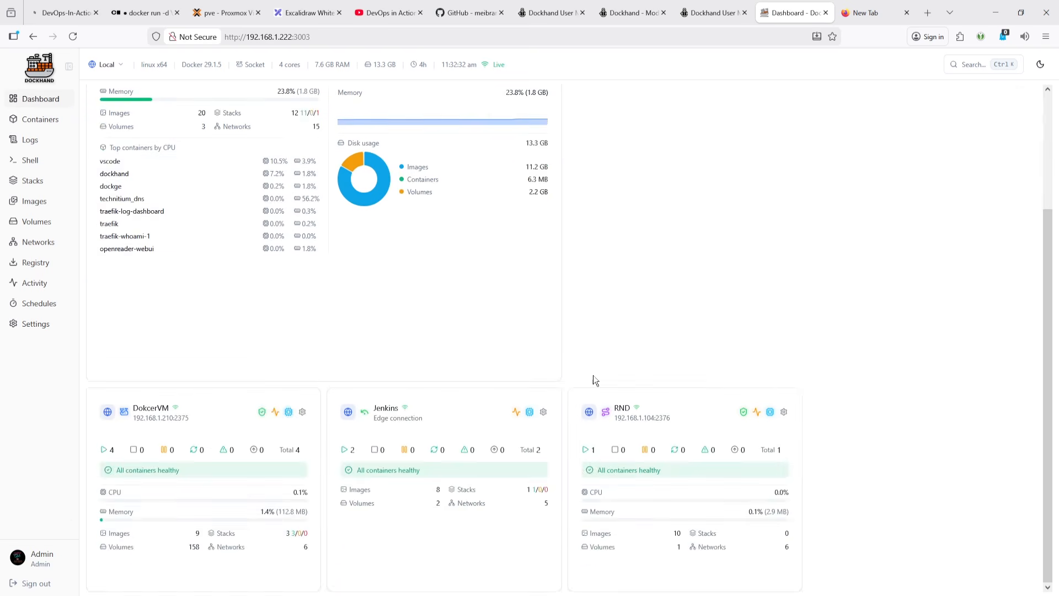
scroll(882, 192, up, 3)
click(1018, 94)
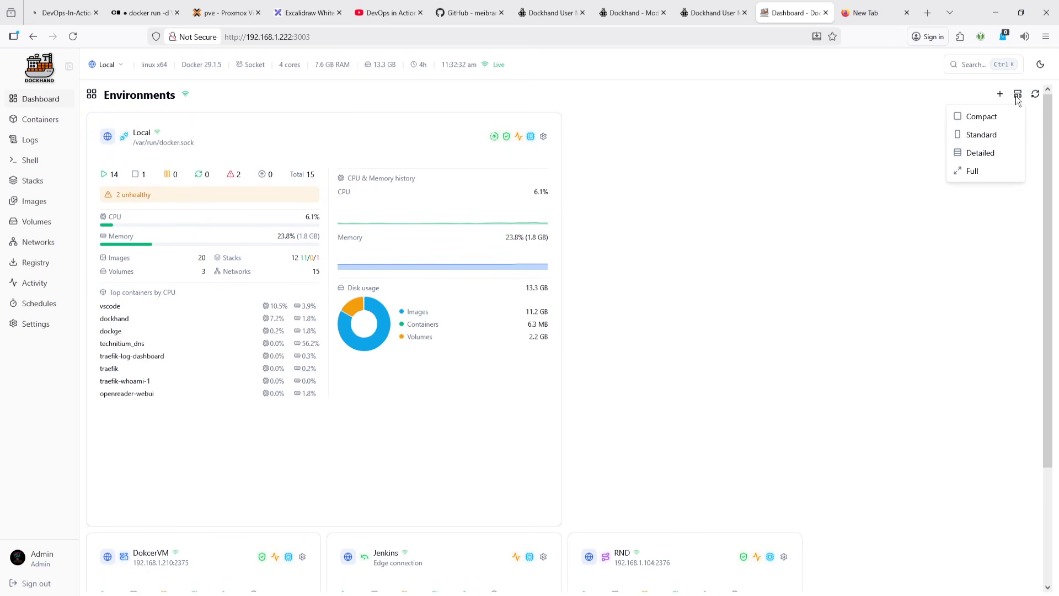
click(982, 172)
scroll(668, 320, down, 5)
scroll(667, 301, up, 5)
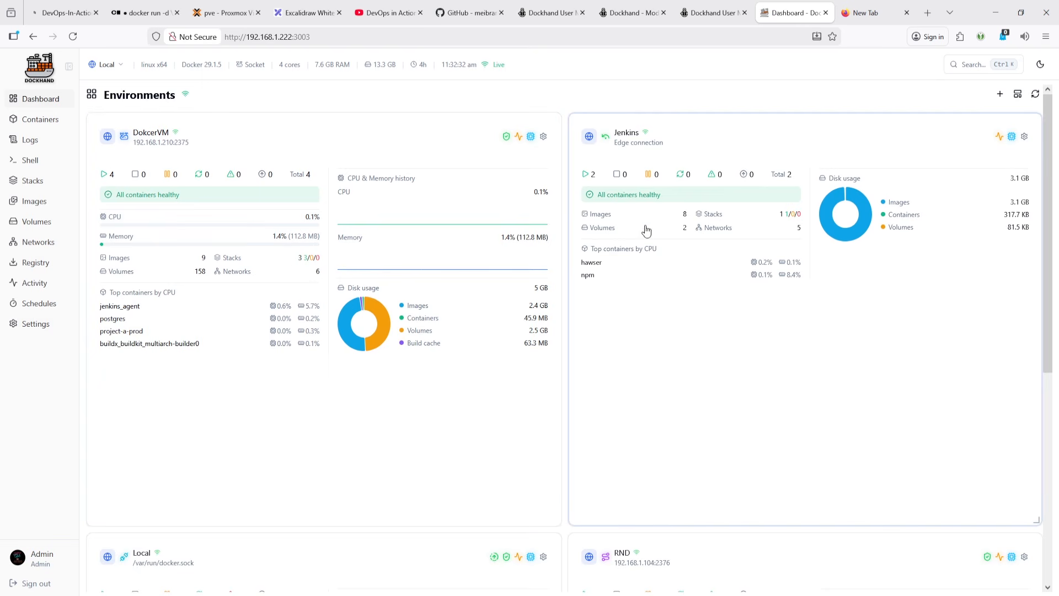
scroll(795, 320, down, 5)
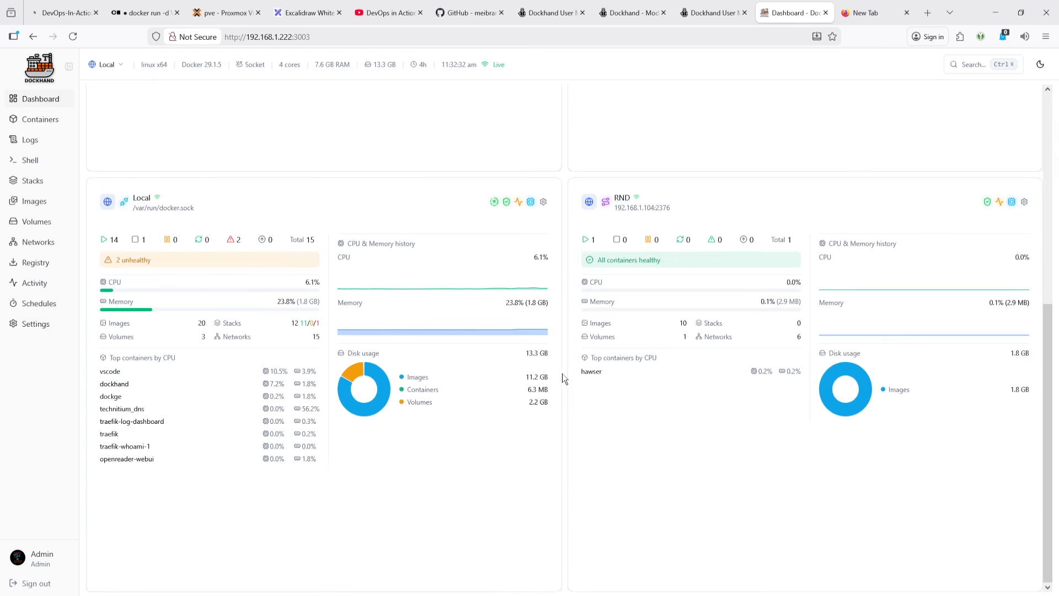
scroll(562, 375, up, 5)
- Switch the active environment among DokcerVM, Local and Jenkins, ending on DokcerVM
click(106, 66)
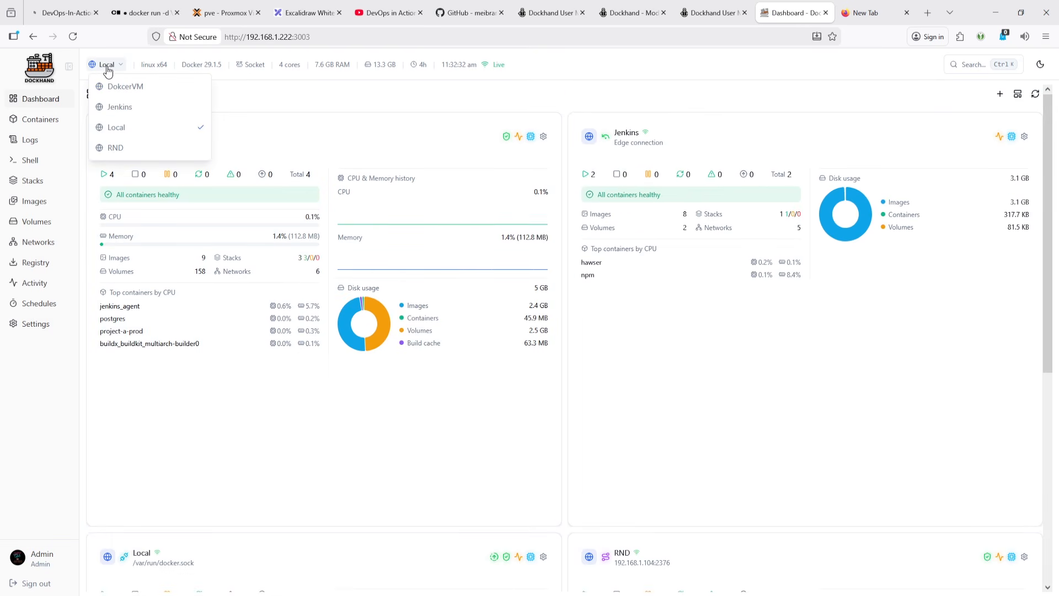
click(123, 87)
click(117, 66)
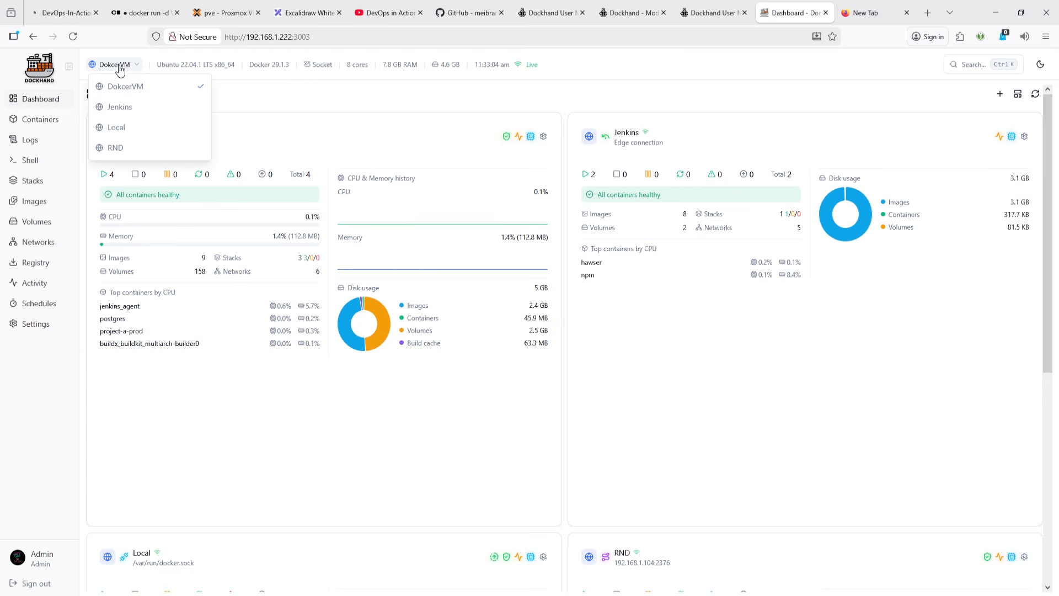
click(128, 121)
click(107, 64)
click(124, 128)
click(110, 65)
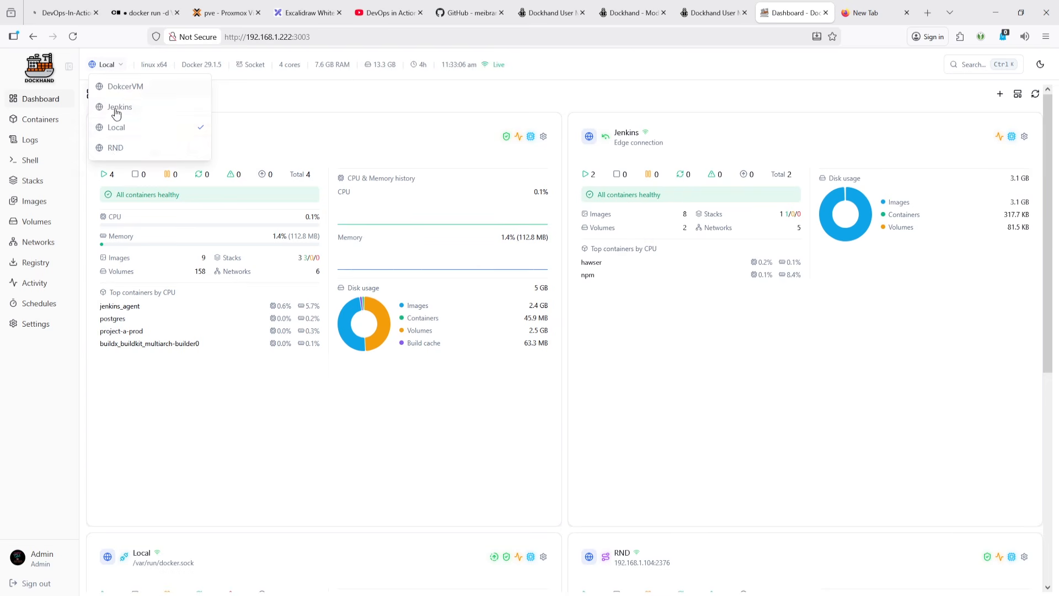
click(117, 113)
click(111, 66)
click(125, 87)
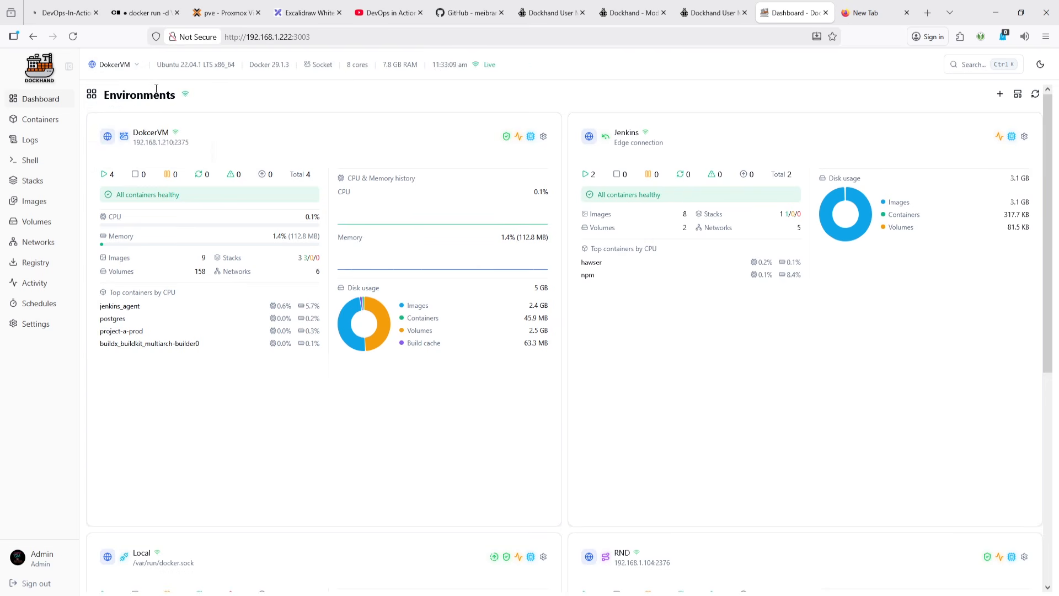
- Exit the SSH session on the NPM host
click(698, 20)
click(653, 12)
click(550, 13)
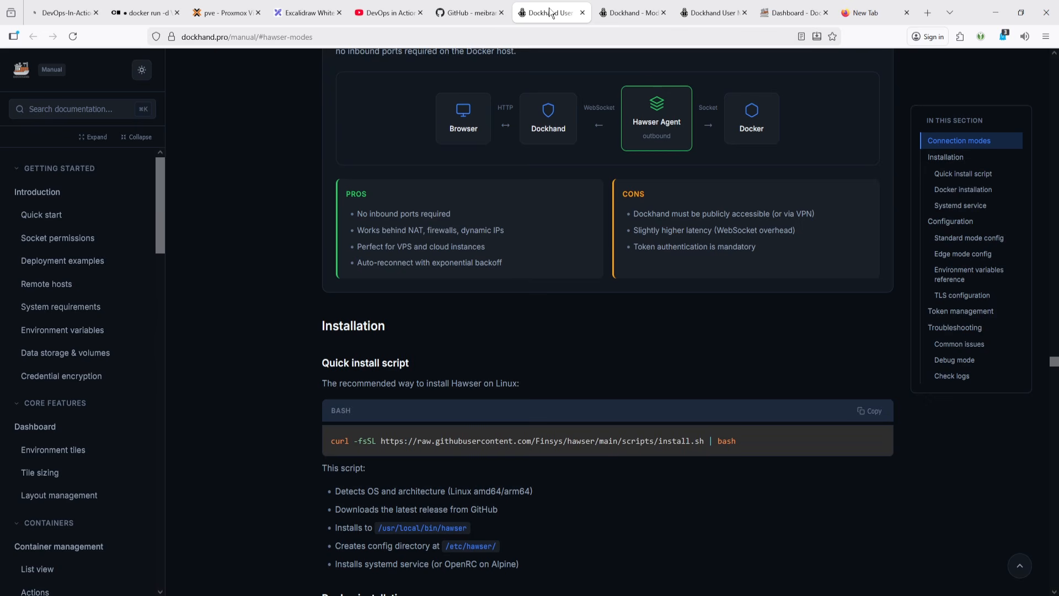
click(469, 13)
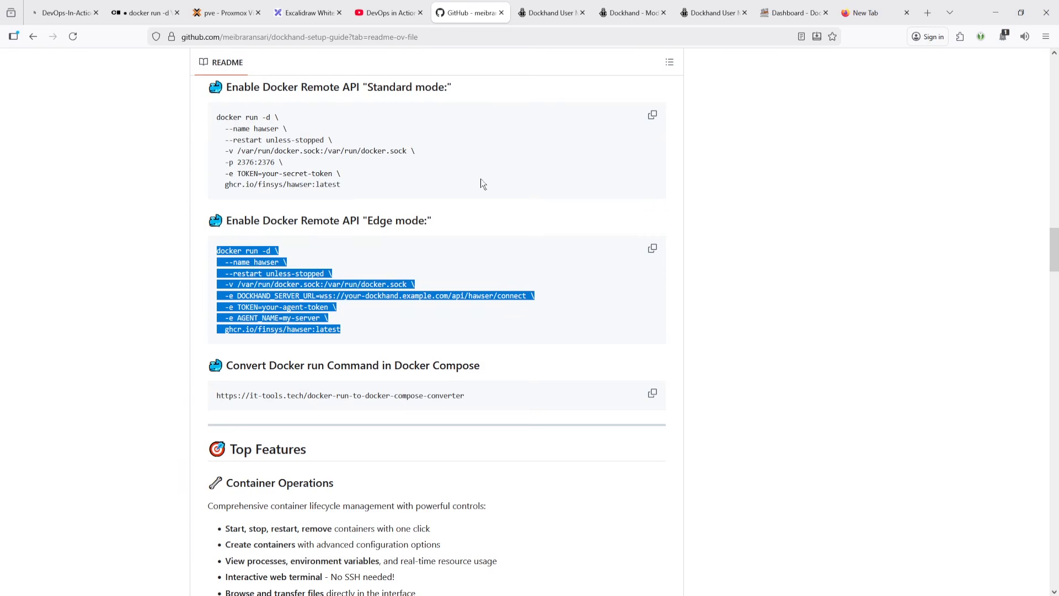
scroll(388, 328, up, 2)
drag(343, 282, 198, 203)
key(ctrl+c)
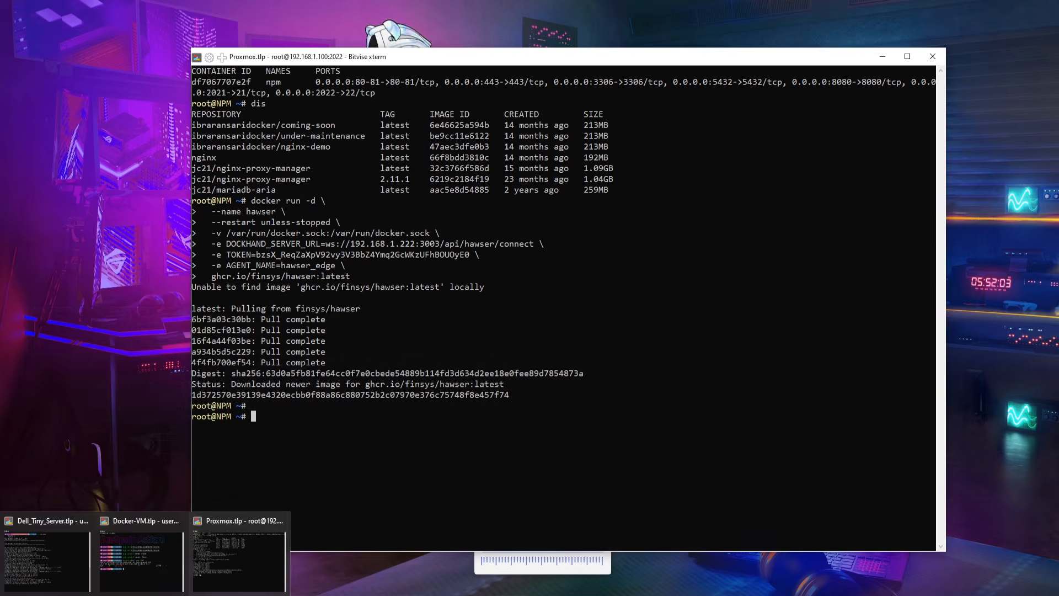
key(ctrl+d)
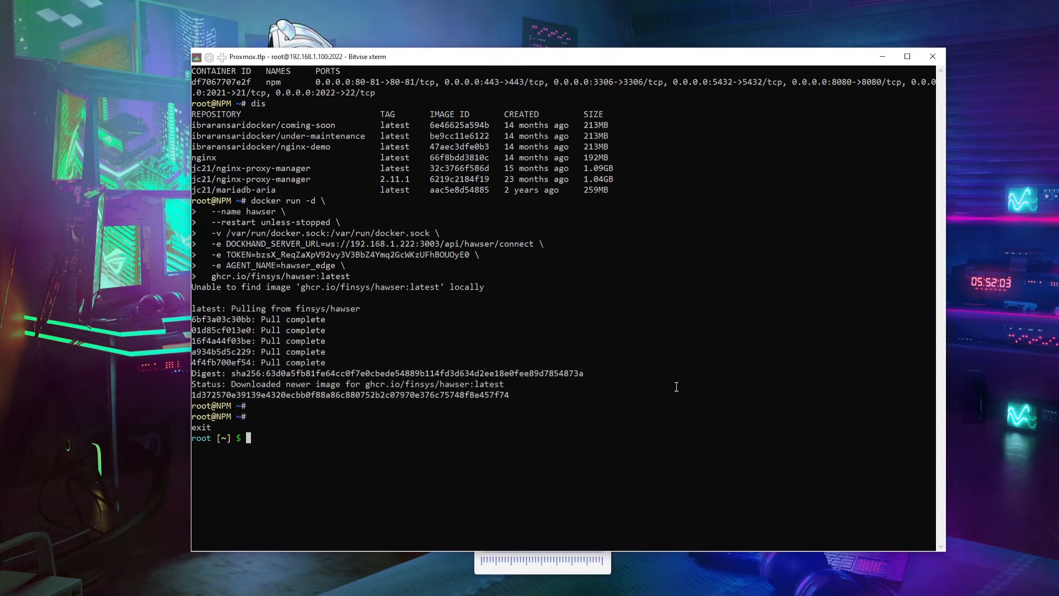
- Switch to Dockhand's environment settings and start adding a new environment named Proxmox
right_click(676, 387)
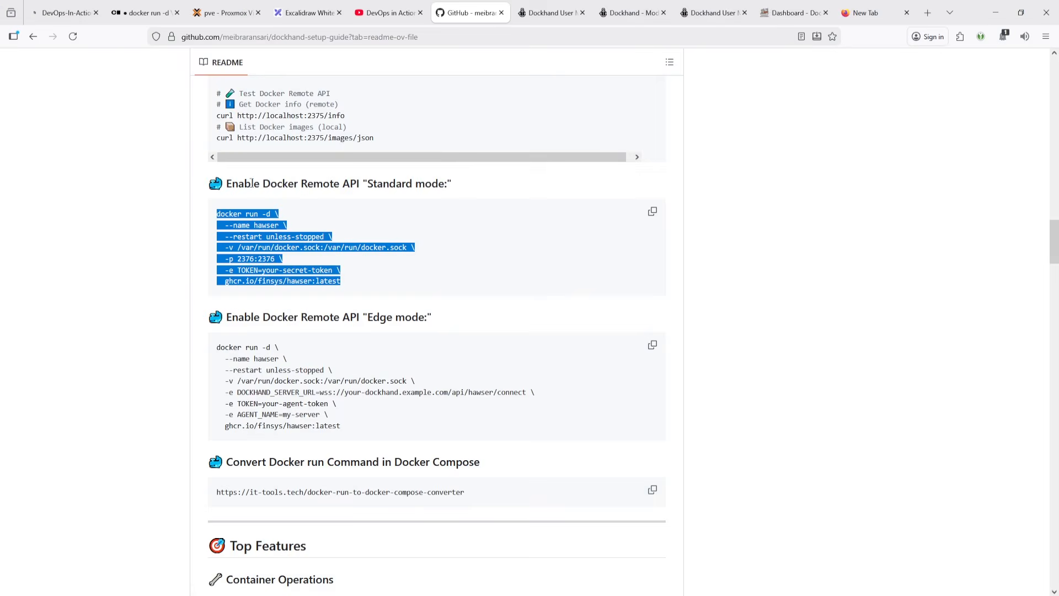
click(797, 13)
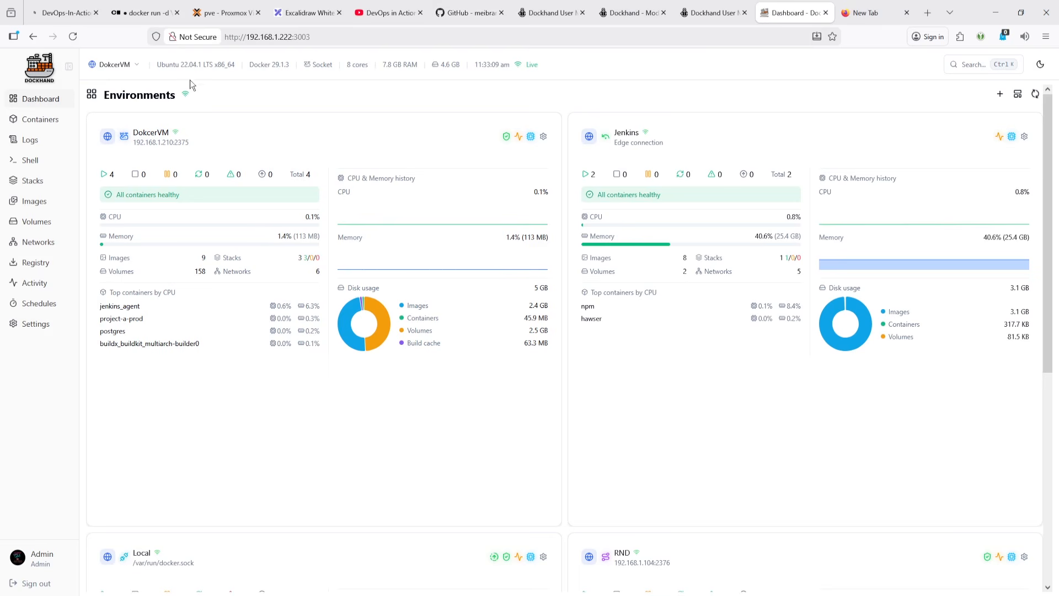
click(25, 329)
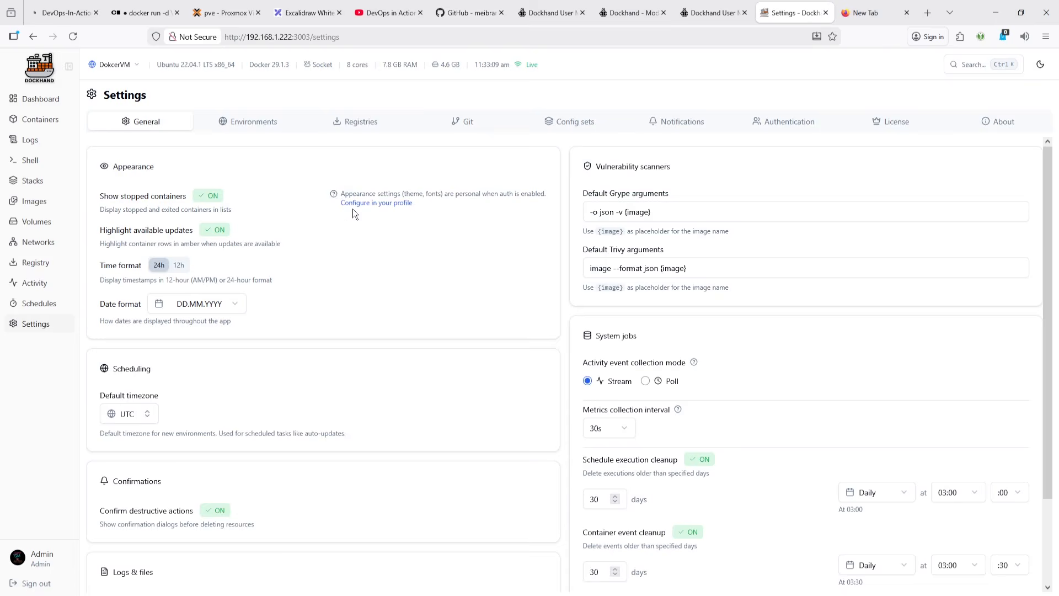
click(266, 125)
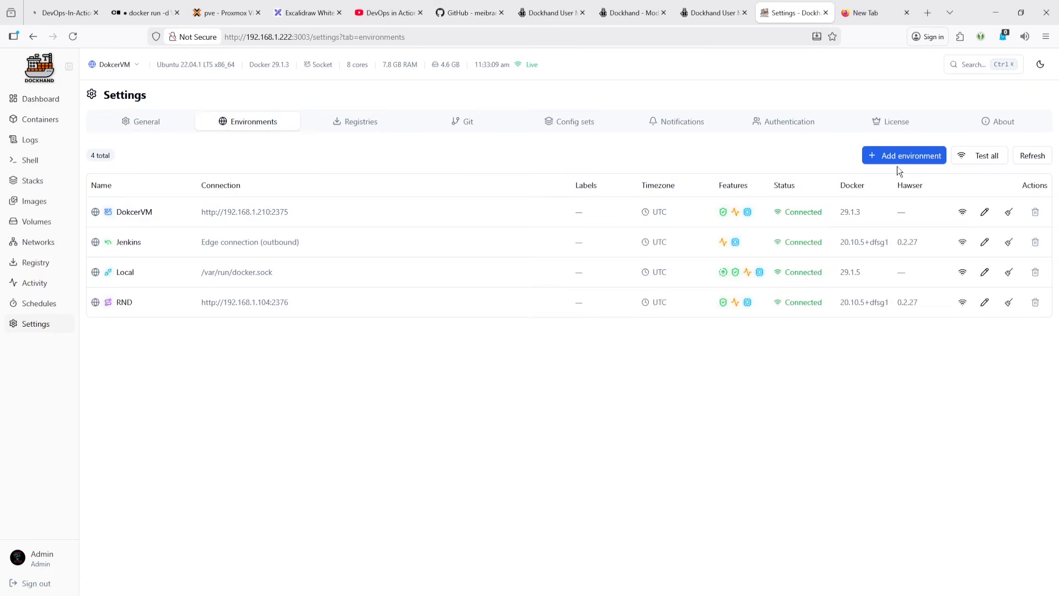
click(910, 158)
click(497, 229)
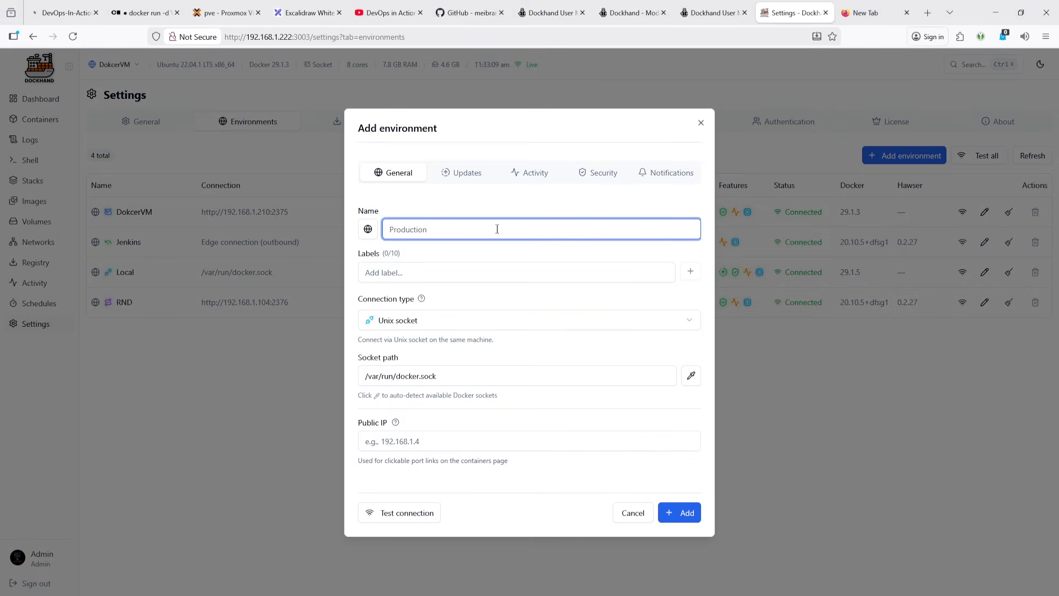
text(P)
key(shift+Left)
key(shift+Left)
key(shift+Left)
key(shift+Left)
key(shift+Left)
key(shift+Left)
key(shift+Left)
key(ctrl+c)
- Add the label Proxmox and set the connection type to Hawser agent (standard)
click(377, 268)
key(ctrl+v)
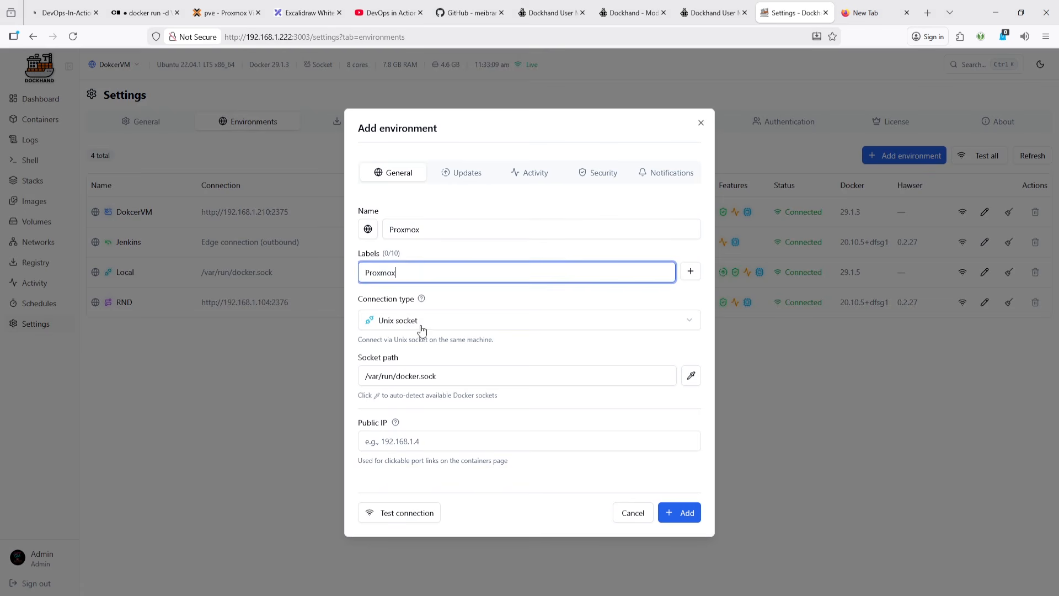
click(419, 326)
click(421, 384)
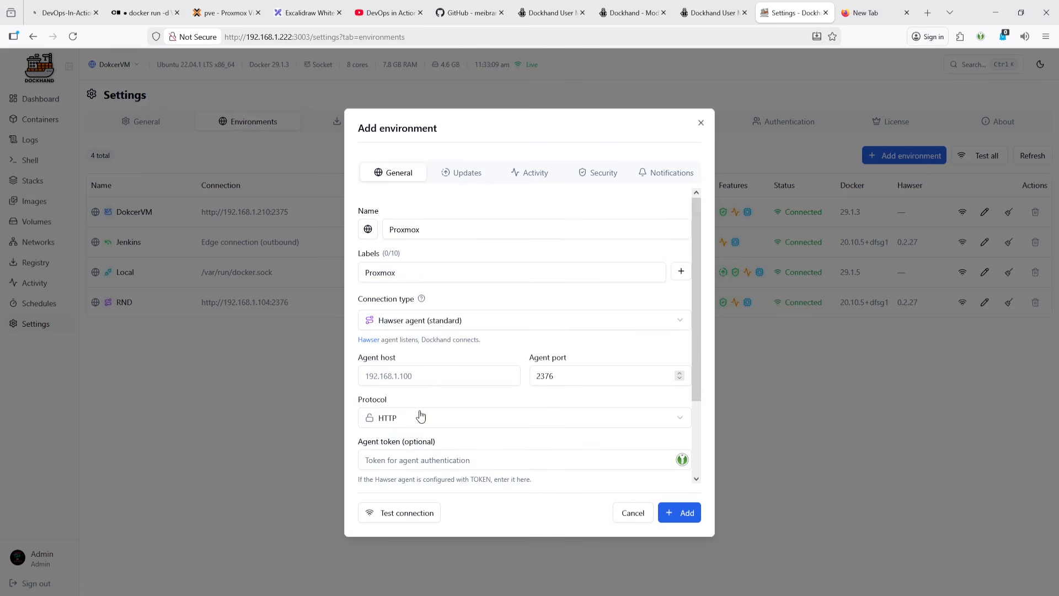
- Set the agent host to 192.168.1.100
scroll(431, 389, down, 3)
click(448, 282)
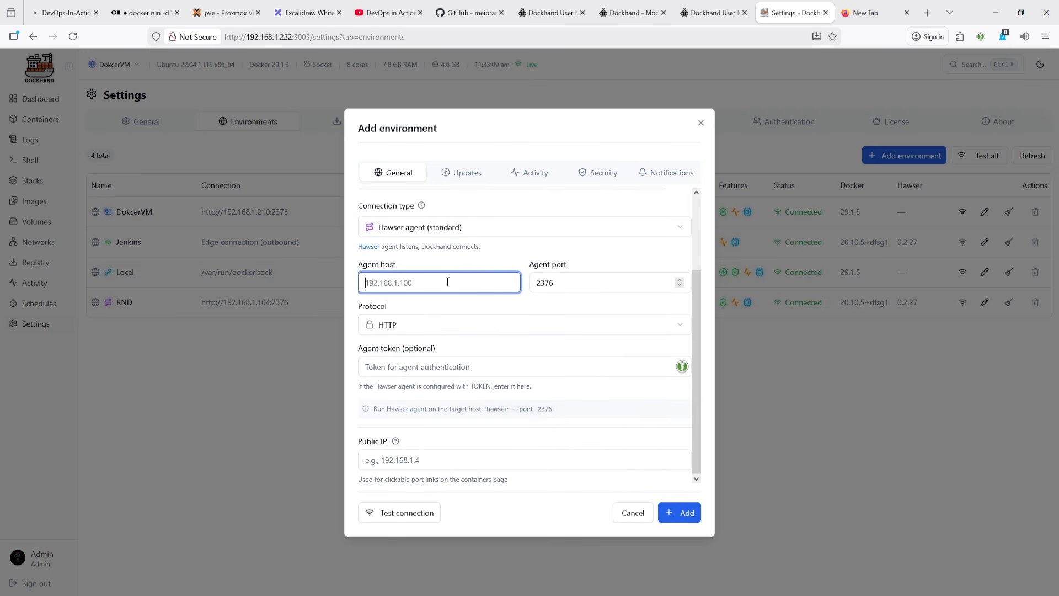
text(192.168.1.100)
click(418, 367)
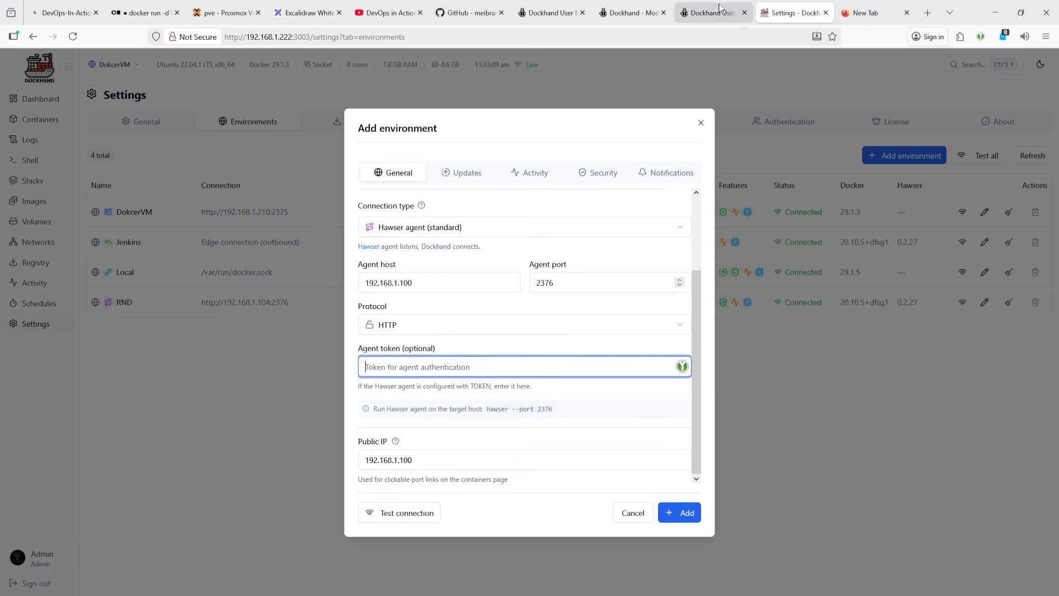
- Copy the agent token from the Standard mode command in the GitHub setup guide and paste it into the agent token field
click(469, 12)
click(283, 270)
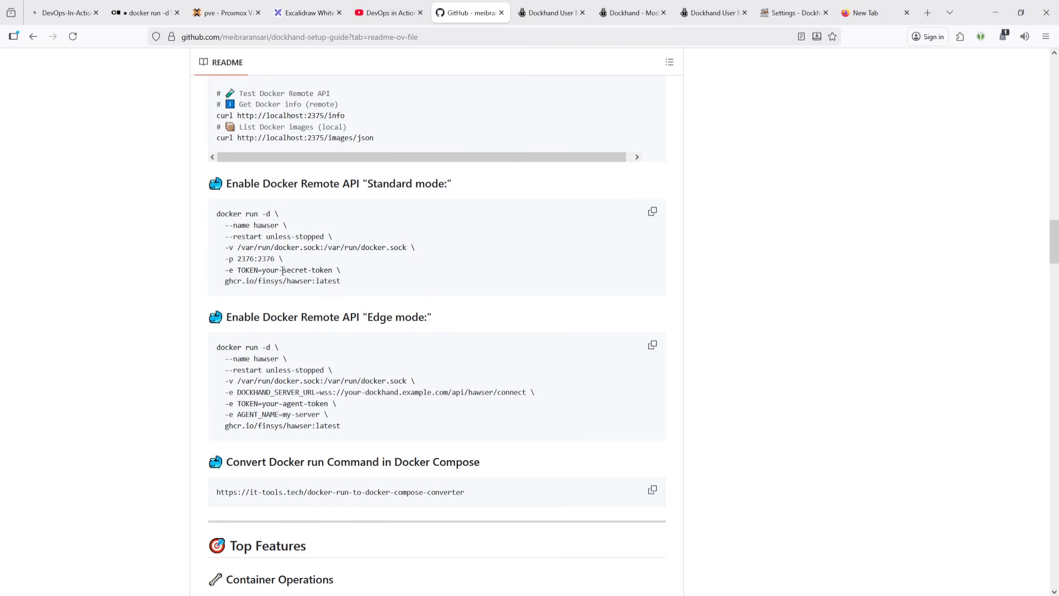
drag(263, 271, 333, 272)
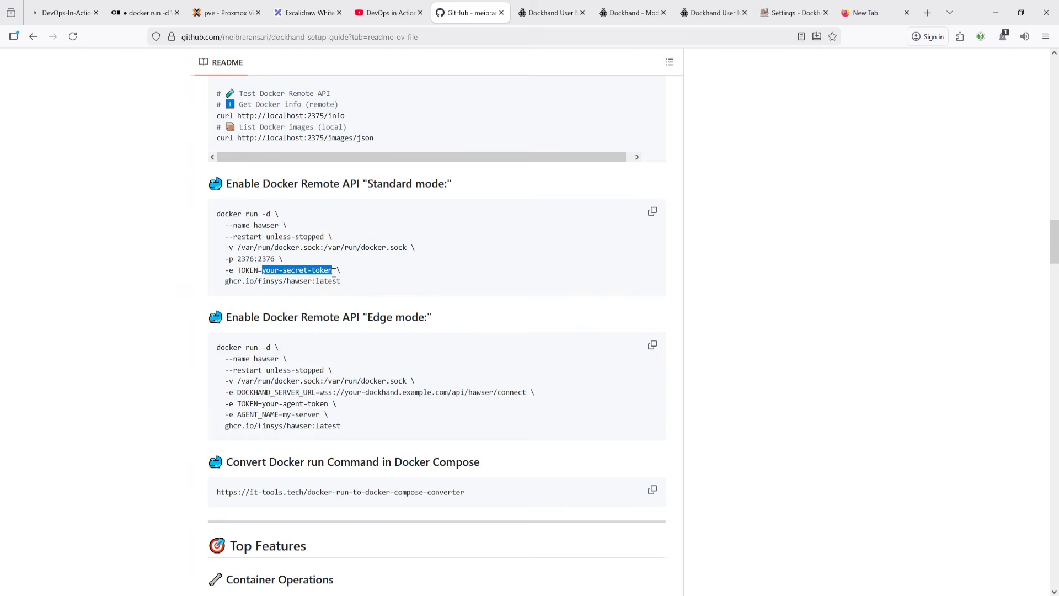
click(795, 13)
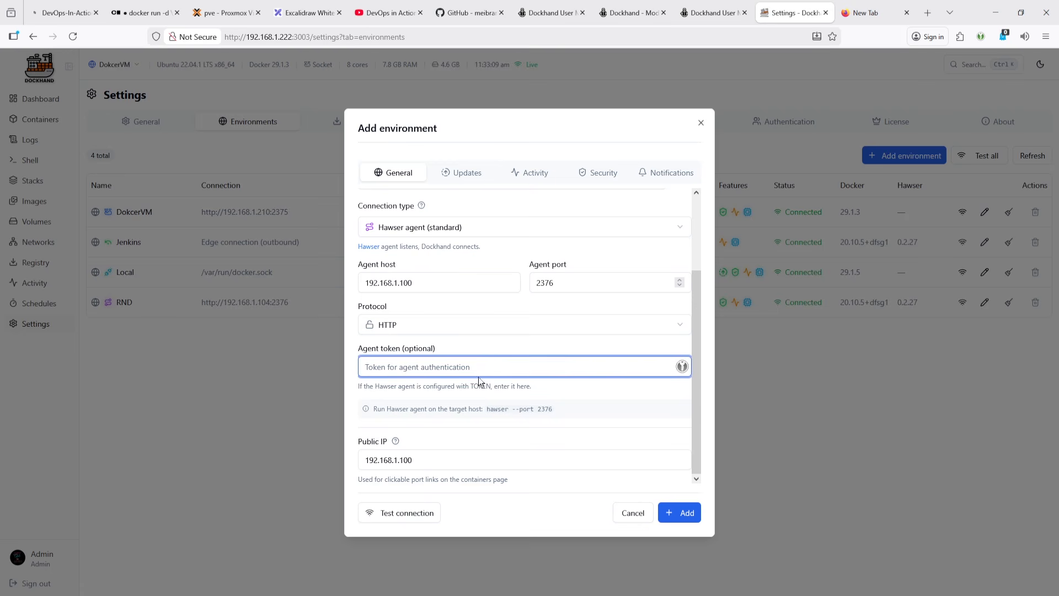
key(ctrl+v)
- Test the connection and enable vulnerability scanning for the new environment
click(428, 508)
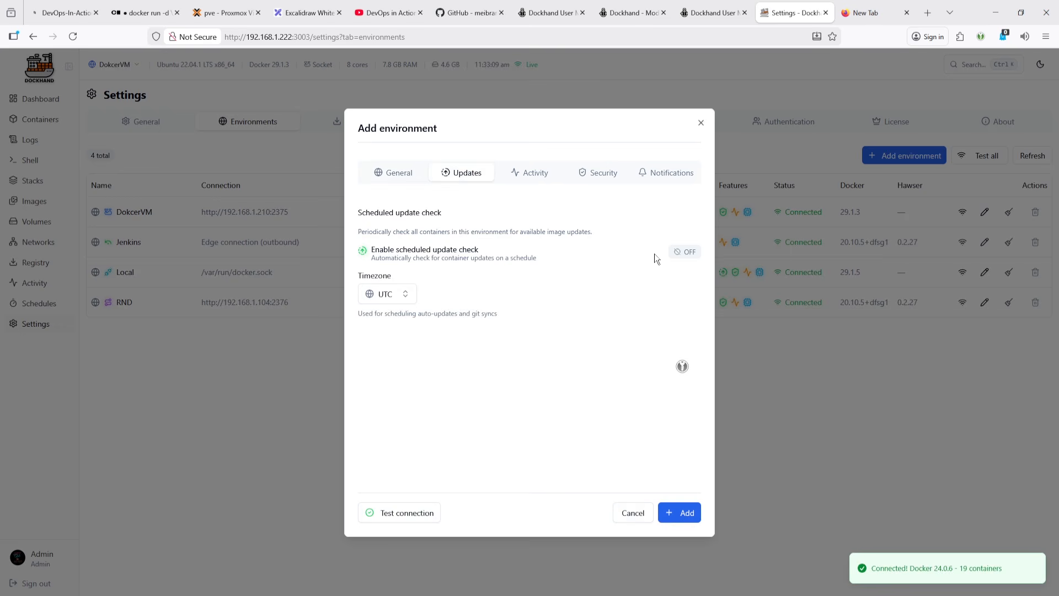
click(512, 175)
click(594, 175)
click(684, 235)
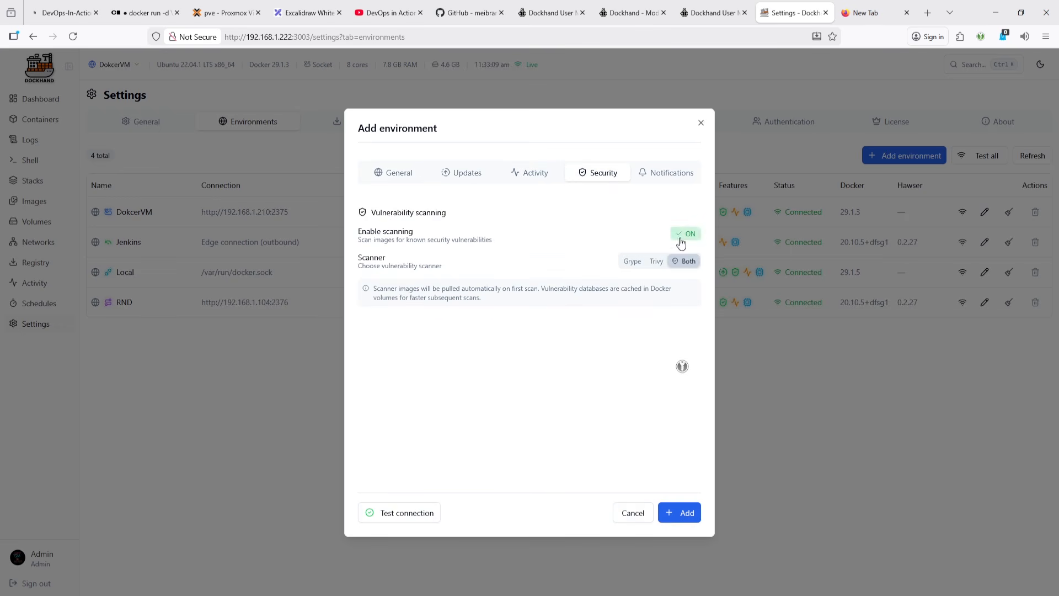
- Choose Both as the vulnerability scanner and add the Proxmox environment
click(631, 260)
click(686, 262)
click(664, 175)
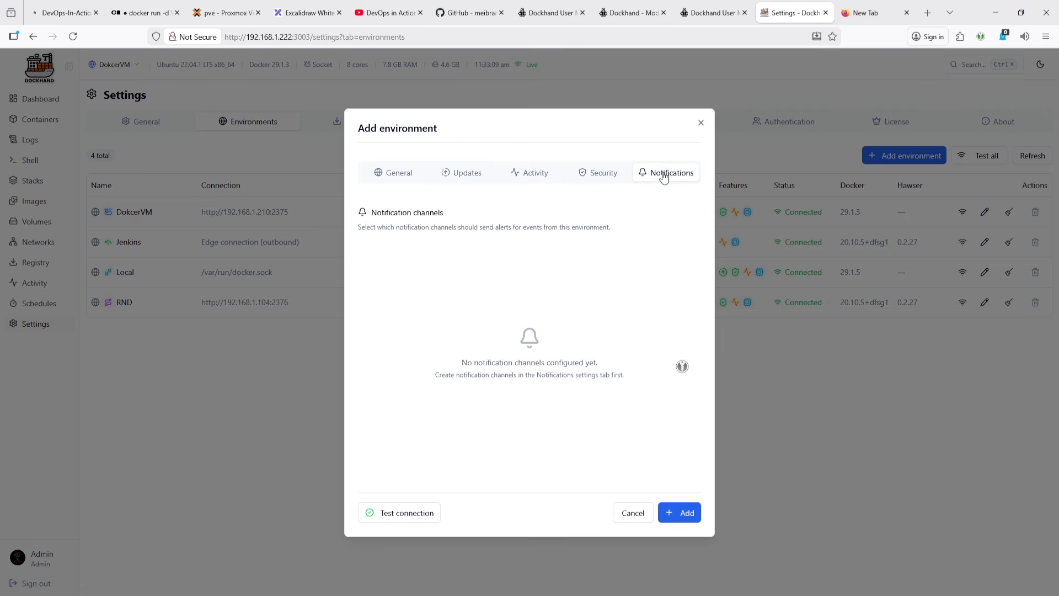
click(676, 508)
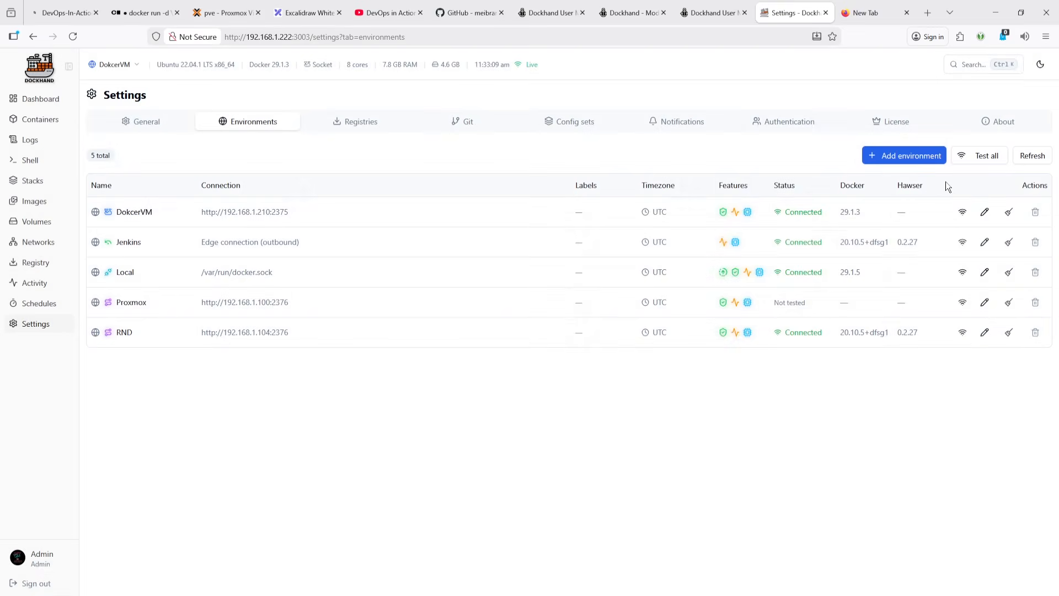
- Test all environment connections and return to the environment Dashboard
click(979, 164)
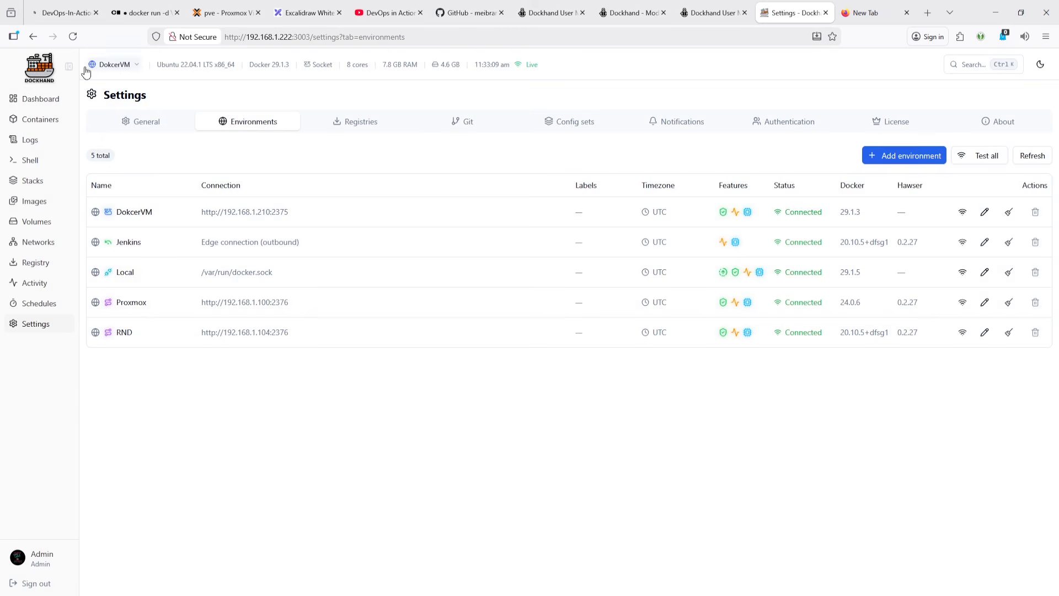
click(80, 38)
click(43, 100)
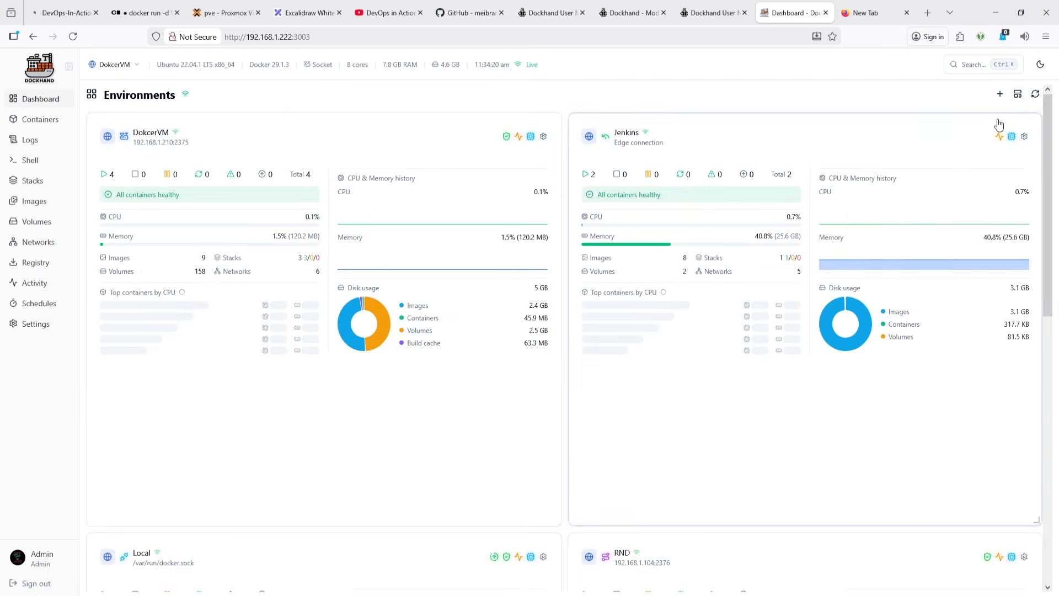
click(1018, 95)
click(979, 171)
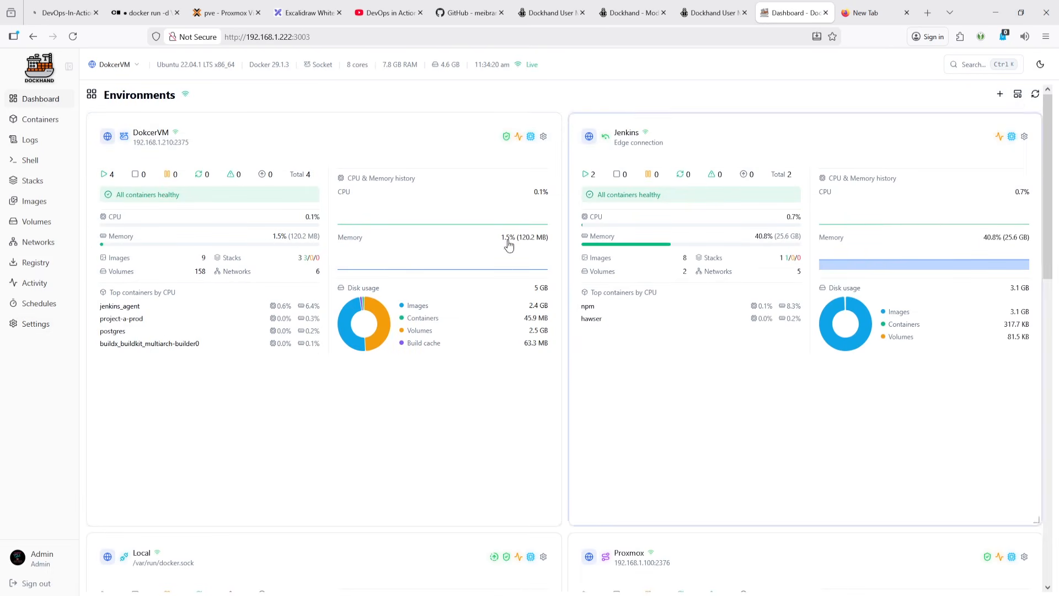
- Scroll through the Dashboard tiles to review the new Proxmox environment
scroll(466, 315, down, 10)
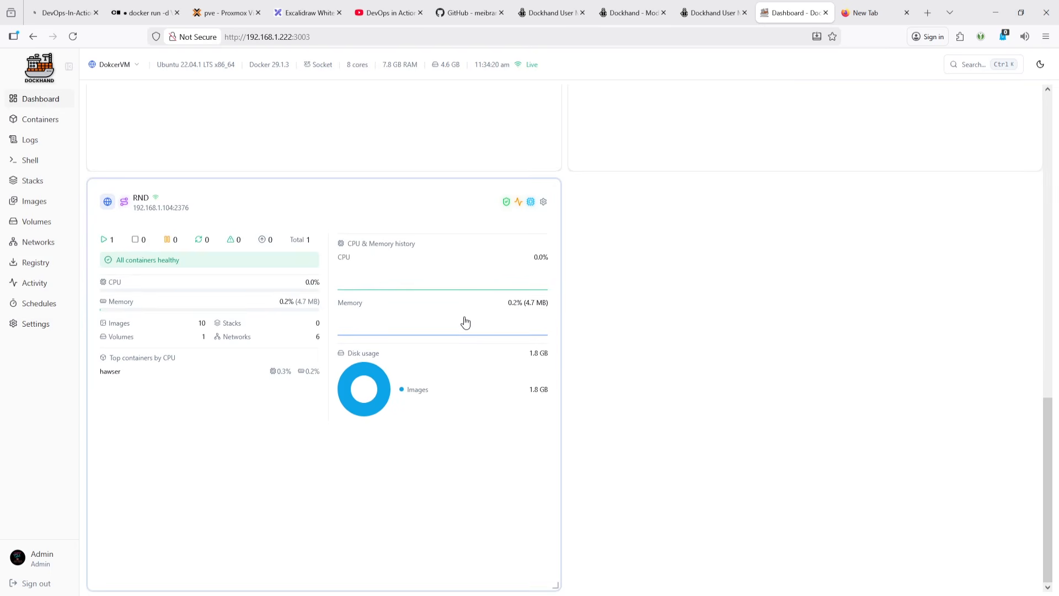
scroll(466, 322, up, 6)
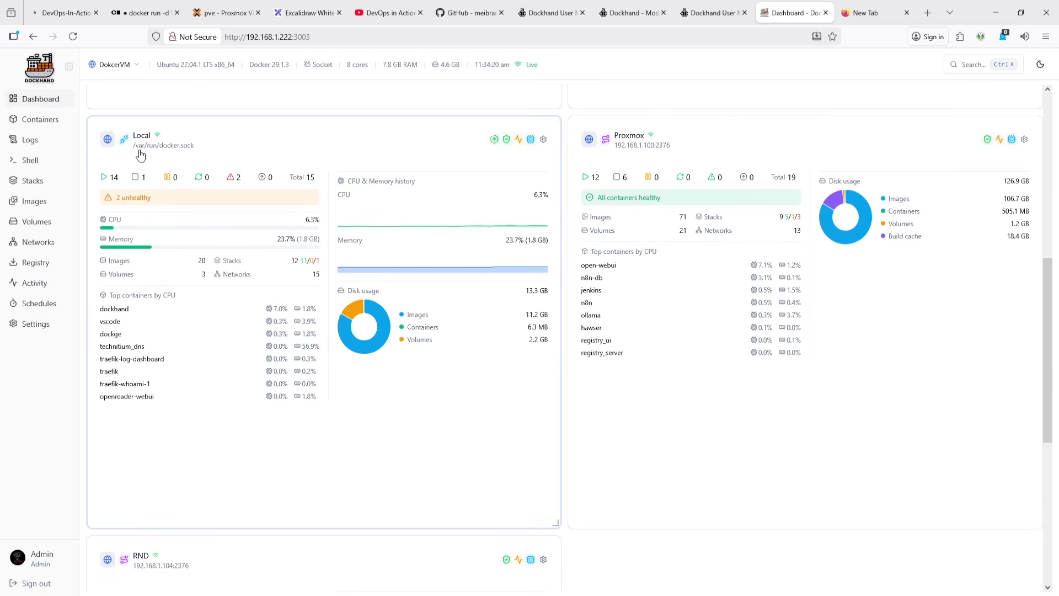
scroll(655, 175, up, 2)
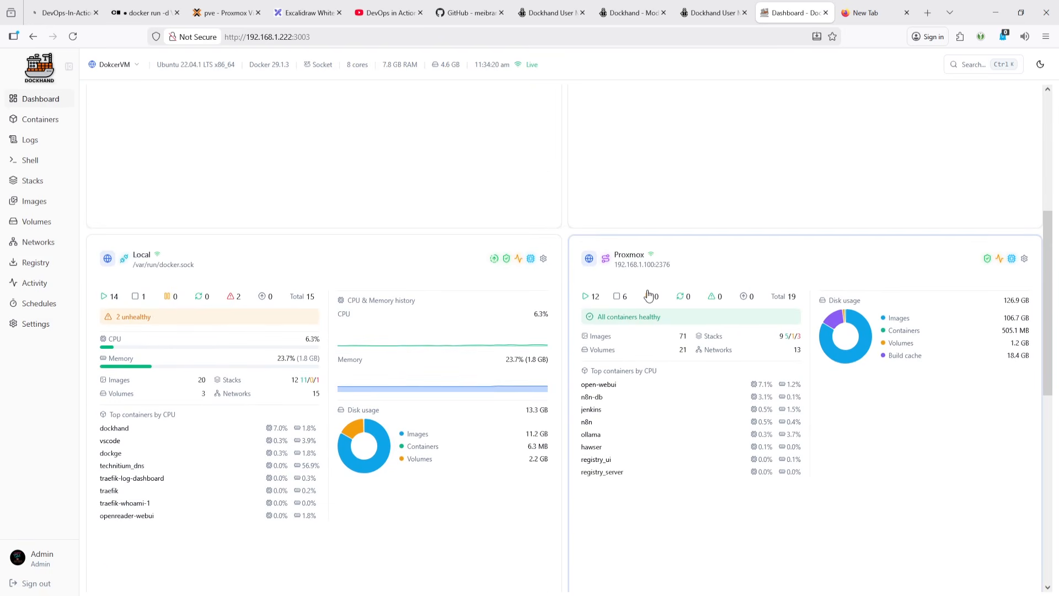
scroll(411, 332, up, 5)
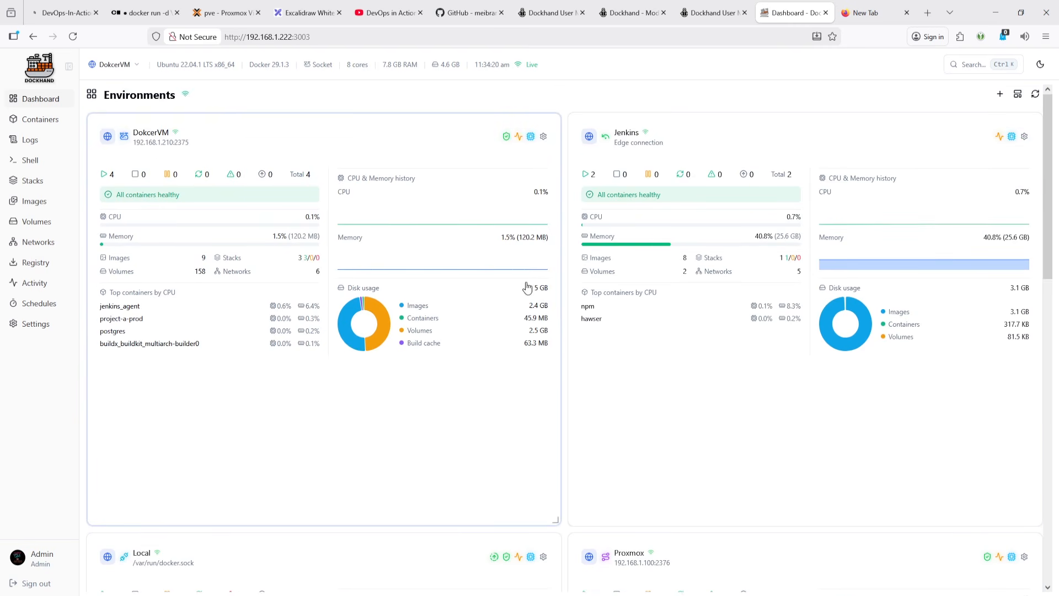
- Cycle the active environment through RND, Jenkins and Proxmox, ending on DokcerVM
click(115, 65)
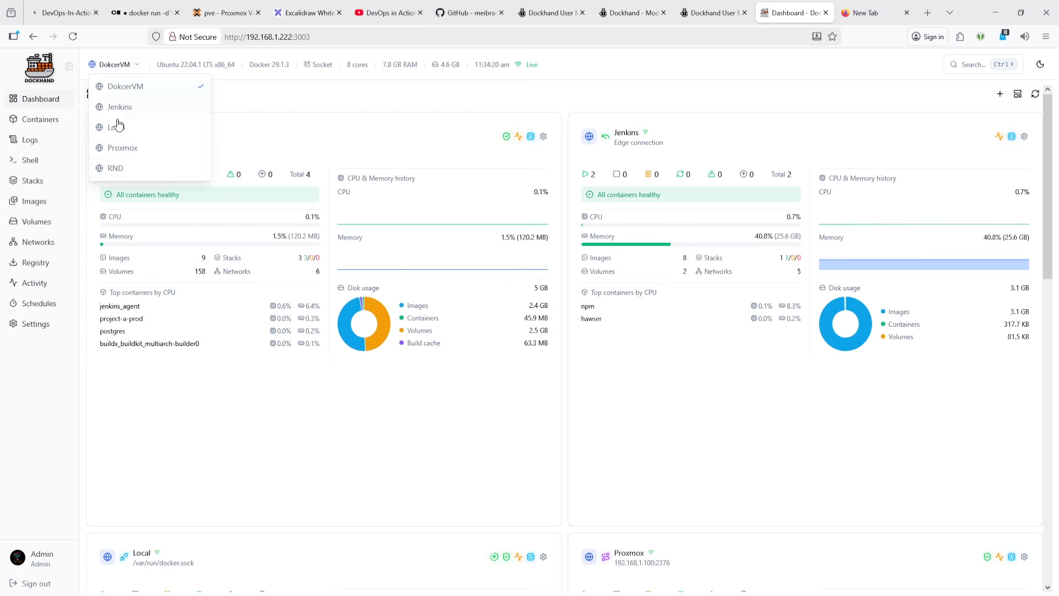
click(111, 169)
click(112, 65)
click(114, 85)
click(113, 66)
click(116, 106)
click(116, 66)
click(112, 145)
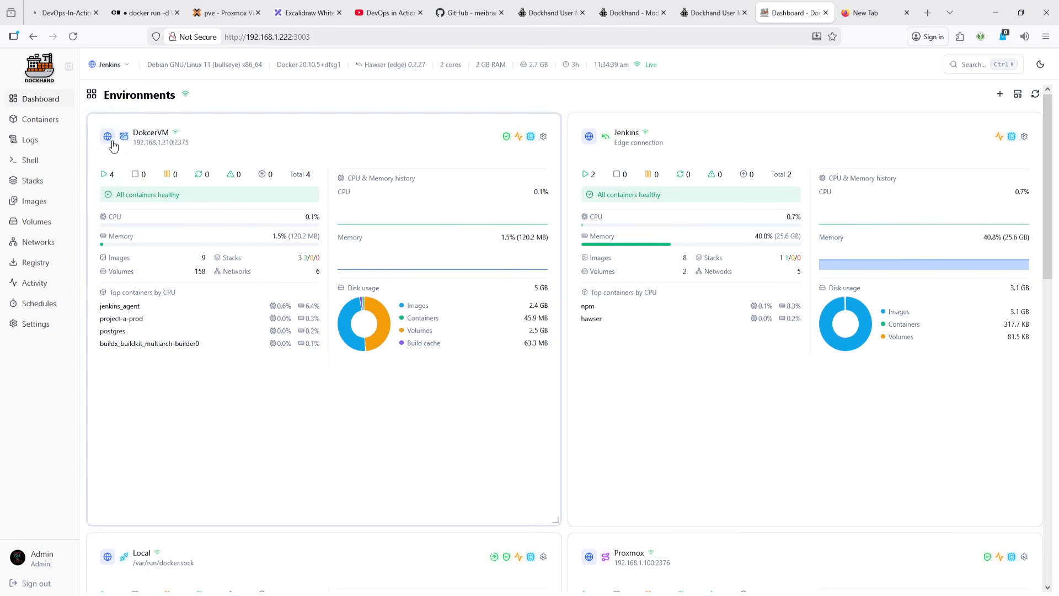
click(112, 64)
click(117, 116)
click(112, 65)
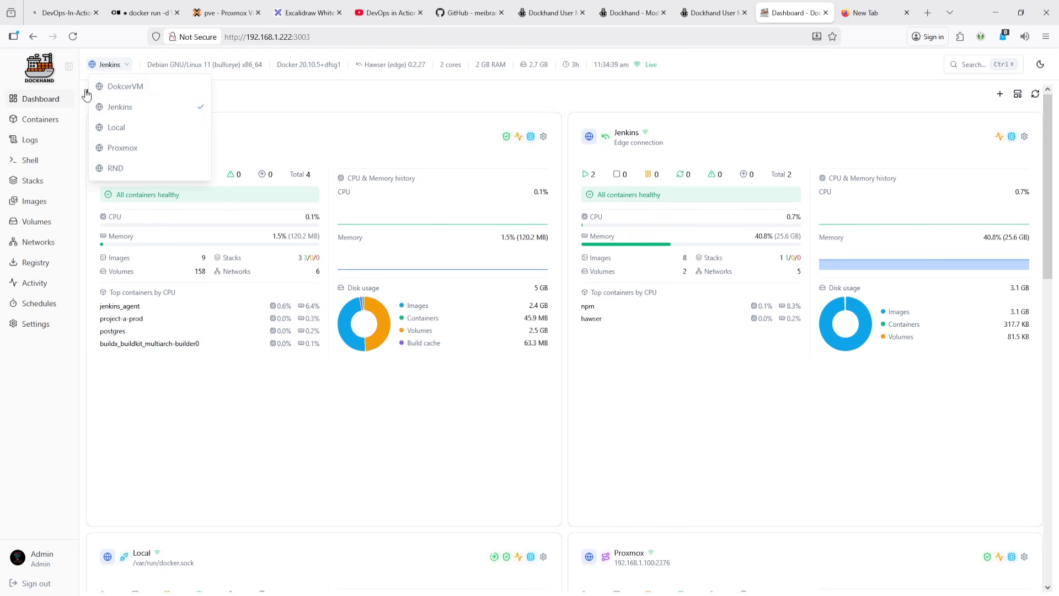
click(116, 87)
- Switch the interface to the dark theme
click(1040, 65)
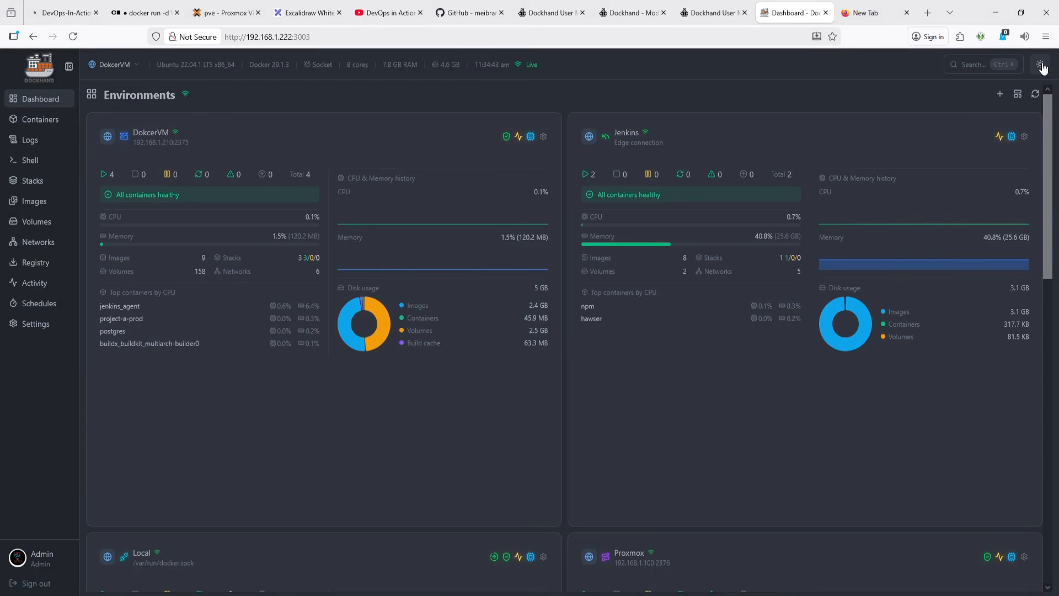
click(1040, 65)
click(1041, 64)
- Review the Containers page and the Dashboard environment tiles in the dark theme
click(39, 118)
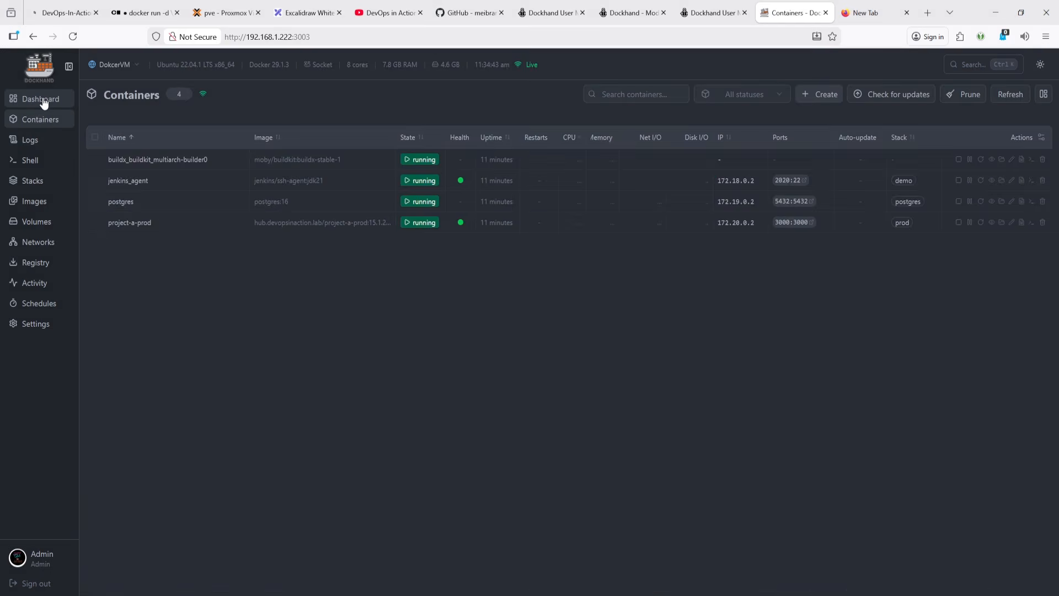
click(43, 101)
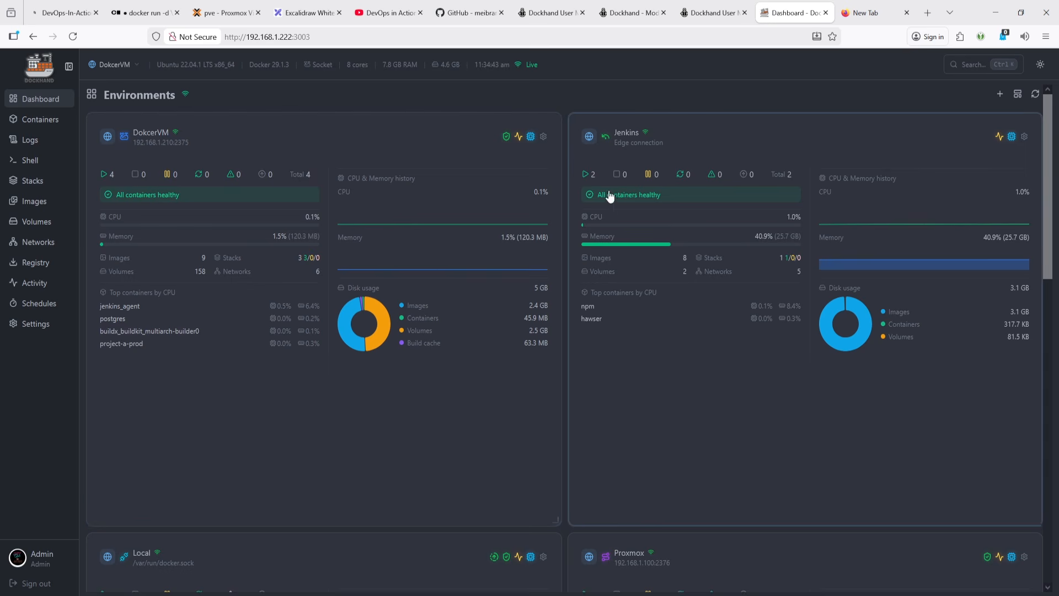
scroll(407, 232, down, 5)
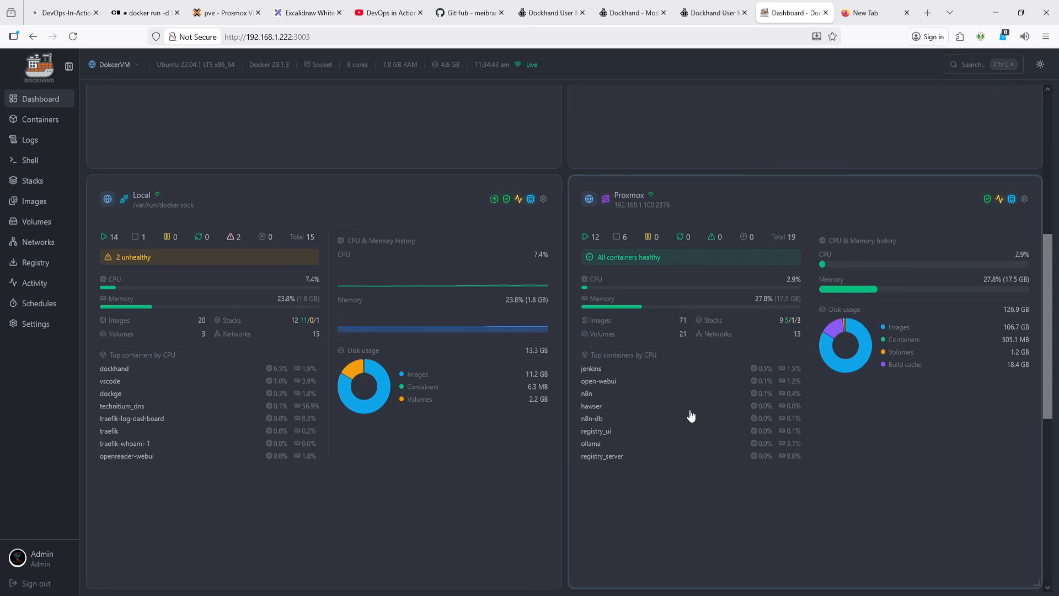
scroll(136, 436, up, 4)
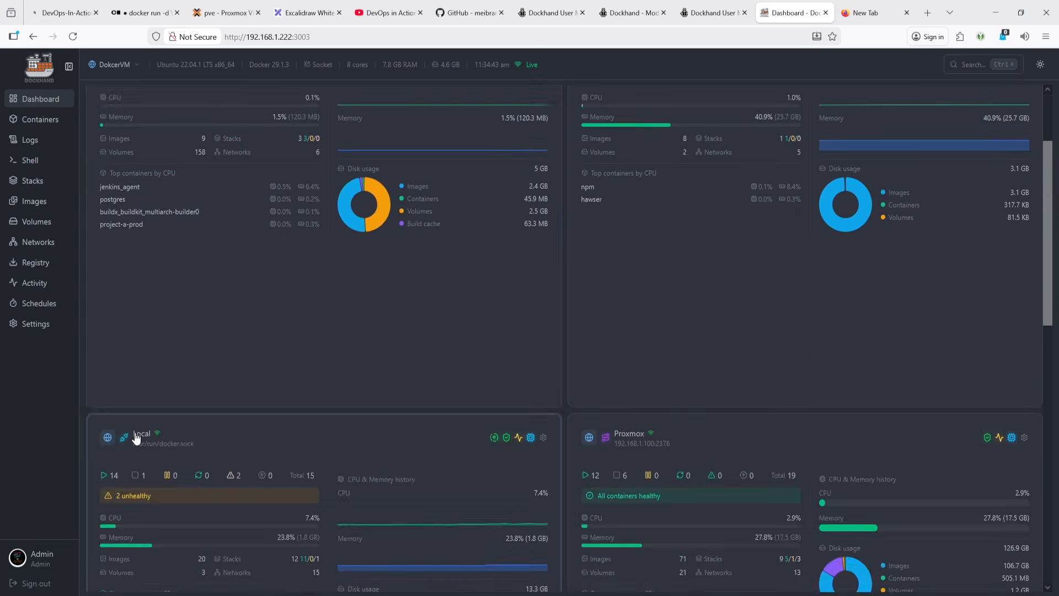
scroll(136, 435, up, 2)
scroll(438, 414, down, 13)
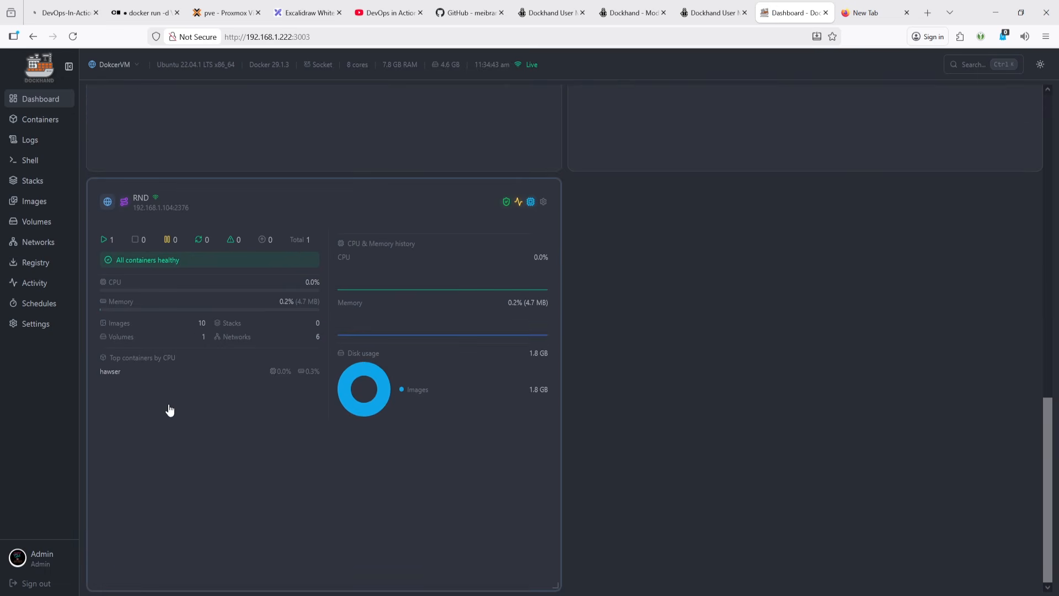
scroll(168, 409, up, 5)
scroll(182, 407, down, 6)
scroll(160, 420, up, 6)
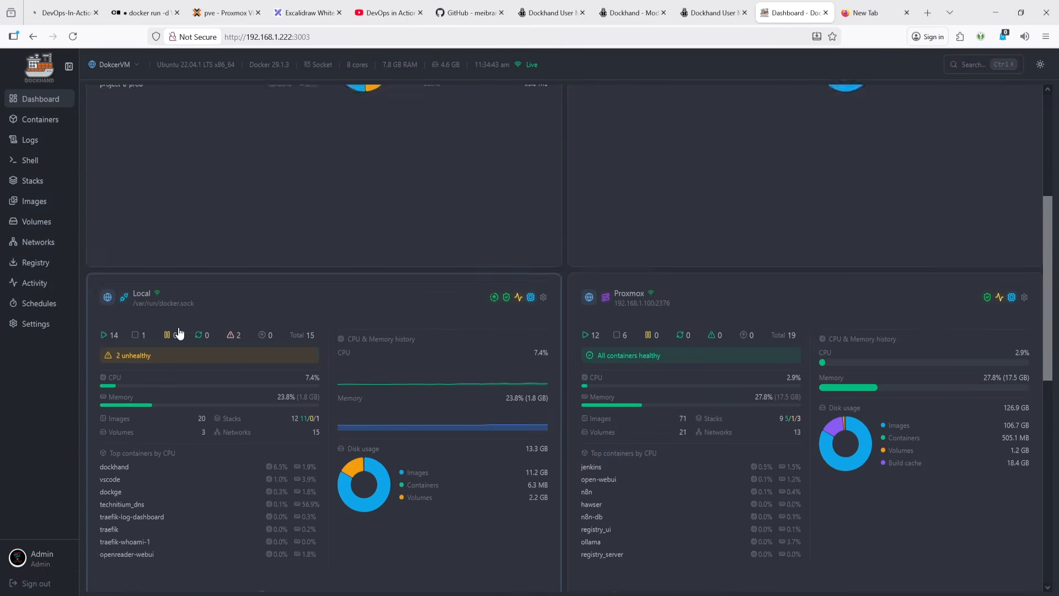
scroll(179, 332, up, 5)
click(21, 119)
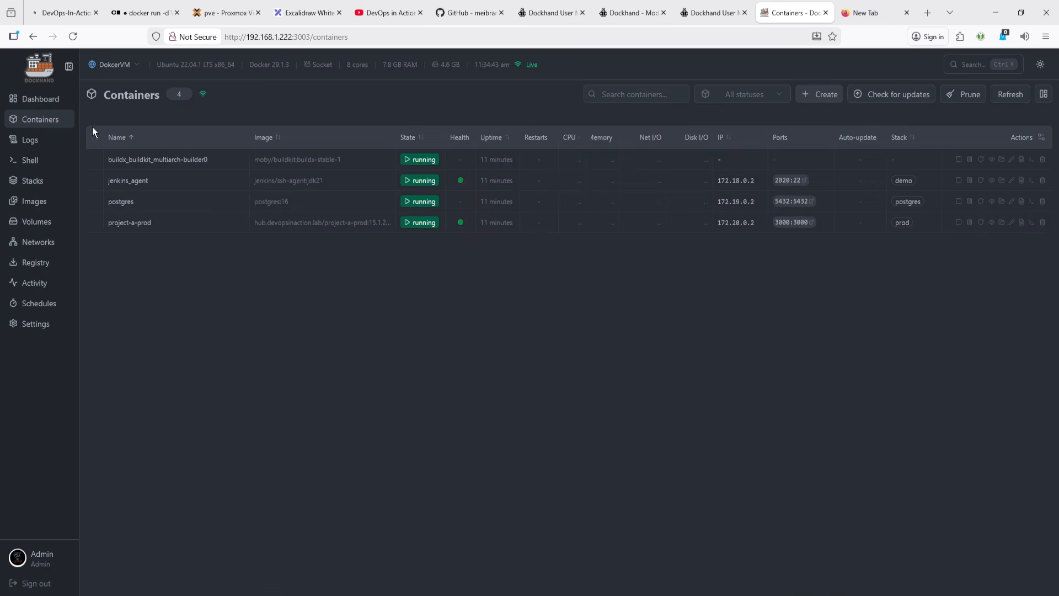
- Browse the Containers, Shell, Stacks and Images pages for the DokcerVM environment
click(31, 140)
click(31, 160)
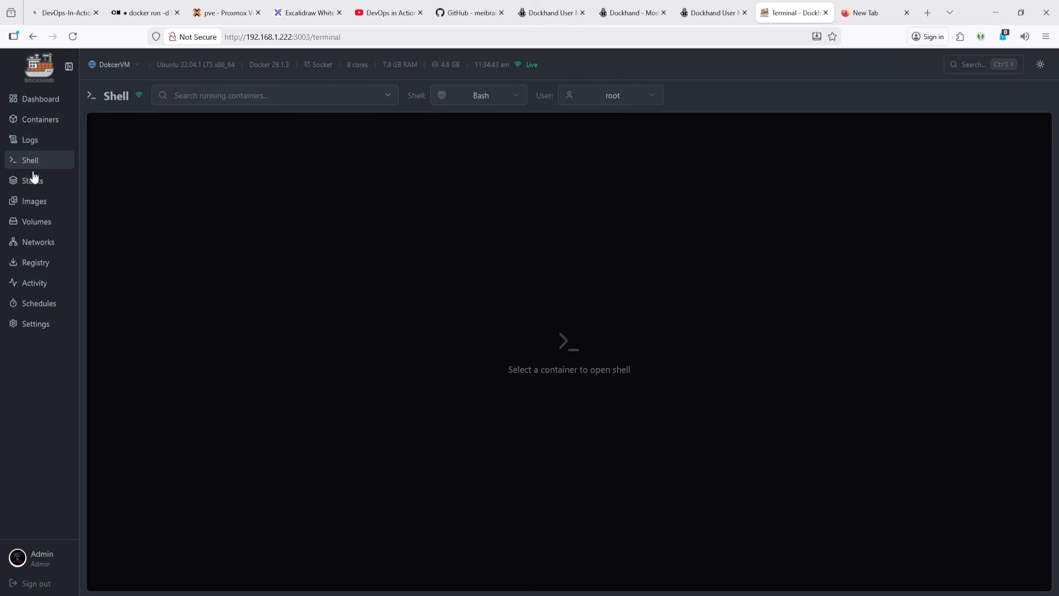
click(35, 180)
click(42, 199)
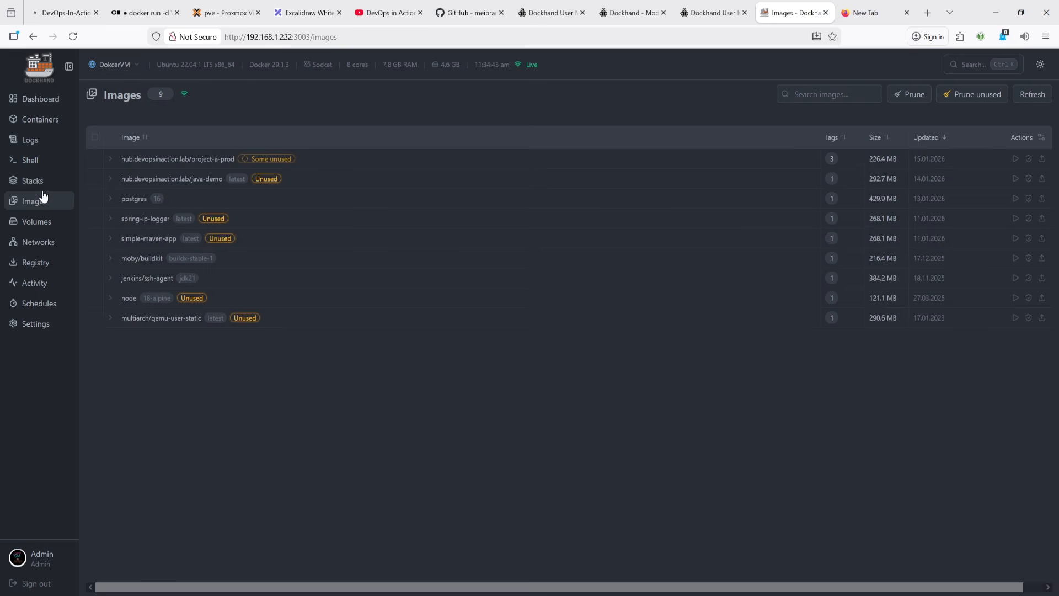
- Switch the environment to Jenkins and review its Images and Volumes pages
click(113, 65)
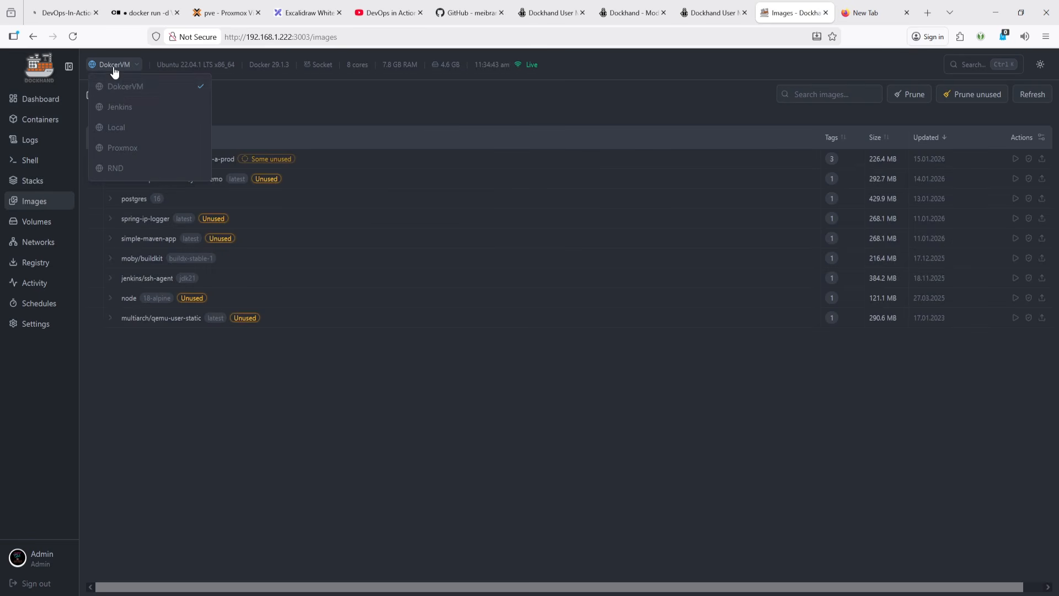
click(117, 111)
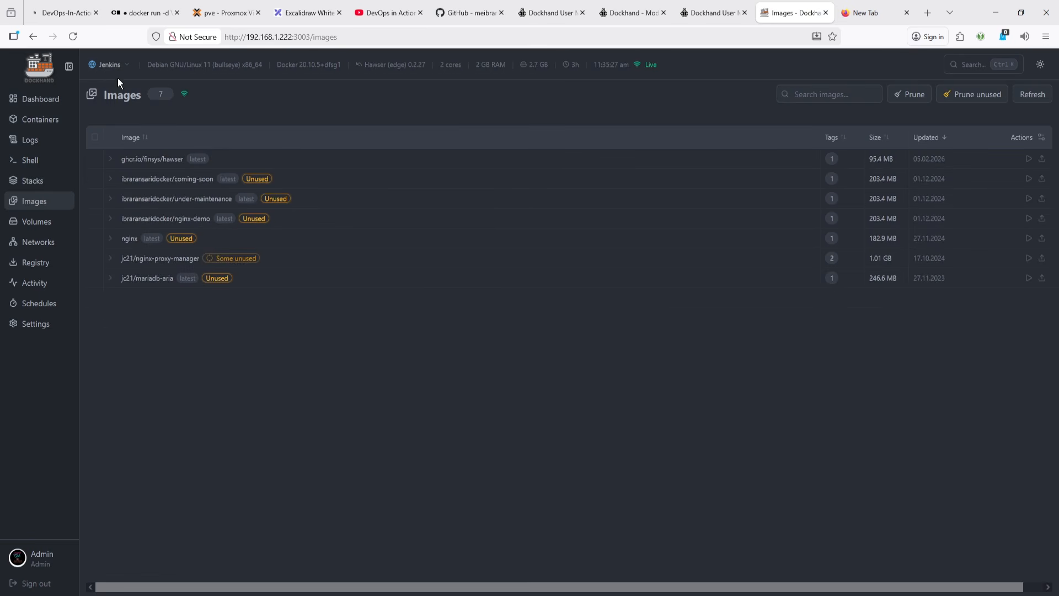
click(36, 221)
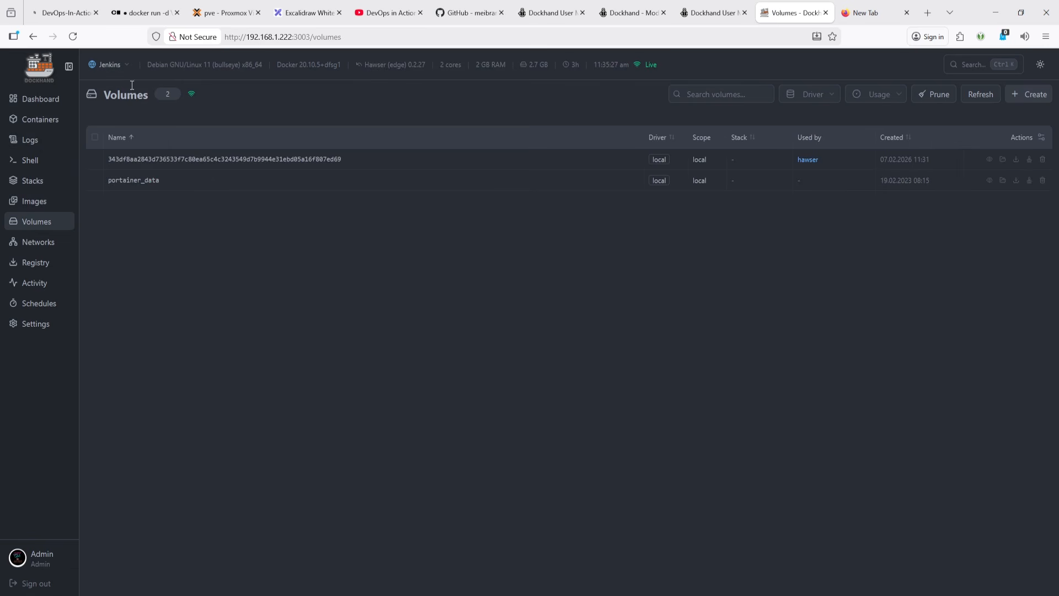
- Cycle the Volumes page through the Proxmox and DokcerVM environments, ending on Jenkins
click(112, 65)
click(122, 148)
click(118, 67)
click(118, 103)
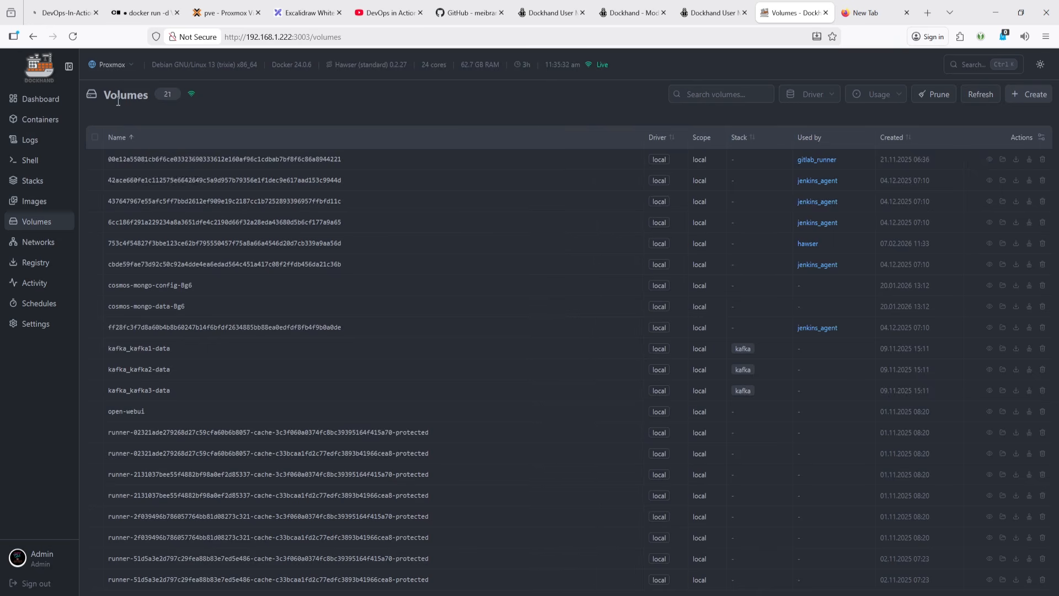
click(119, 66)
click(119, 88)
click(113, 65)
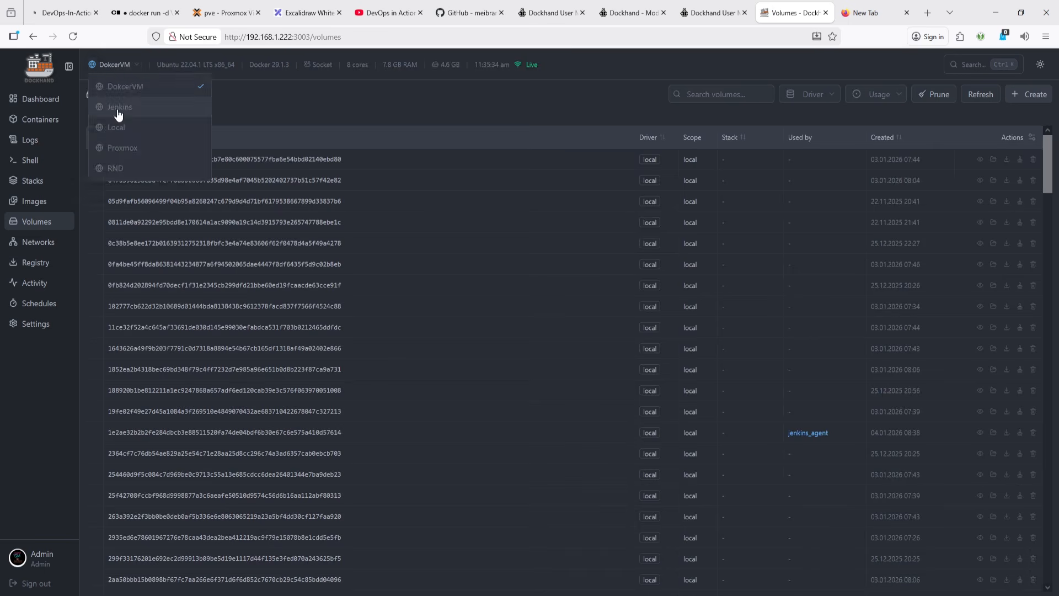
click(118, 112)
- Review the Shell, Logs and Containers pages for the Jenkins environment
click(39, 160)
click(41, 138)
click(44, 118)
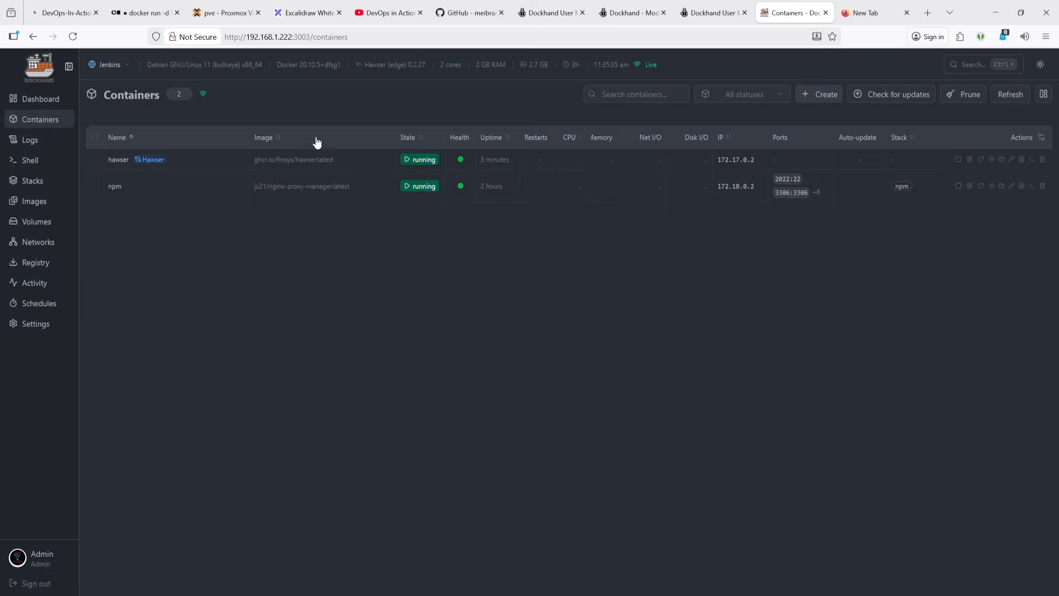
key(alt+Tab)
click(882, 56)
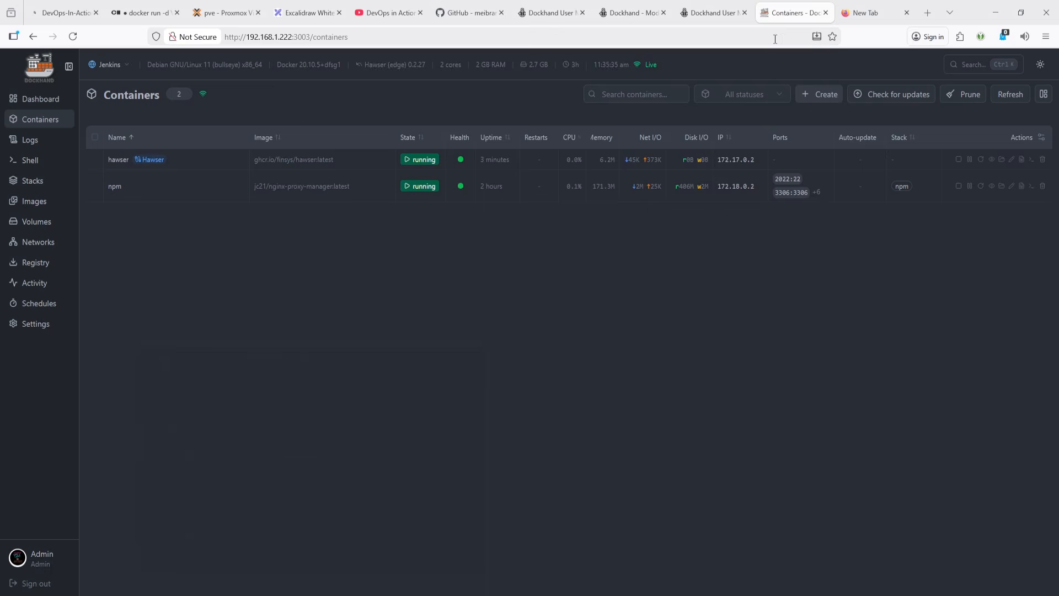
click(309, 13)
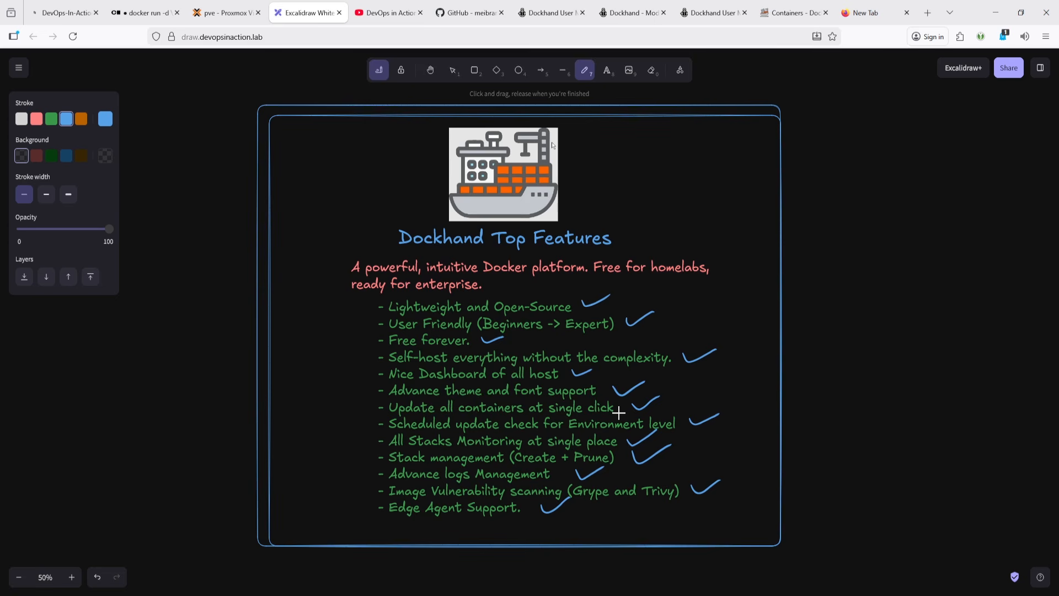
click(790, 13)
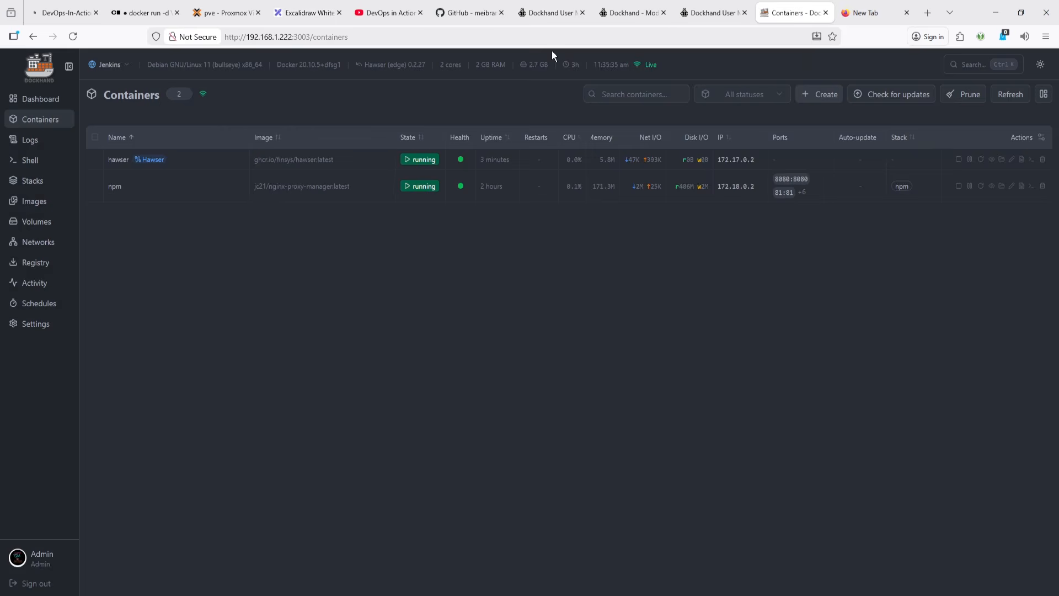
- Reselect the Jenkins environment and update all containers that have available updates
click(113, 65)
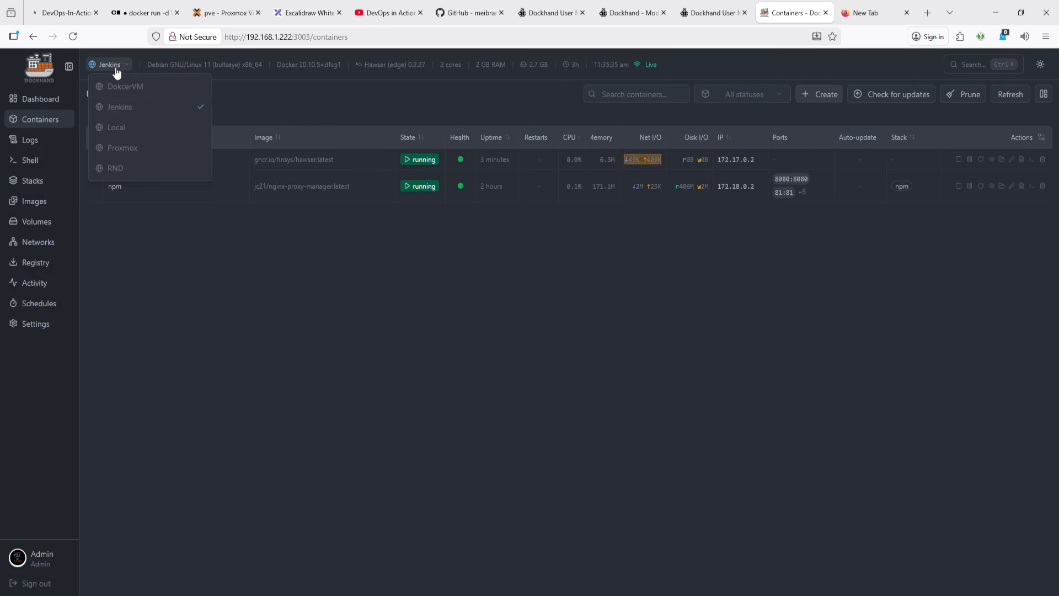
click(148, 113)
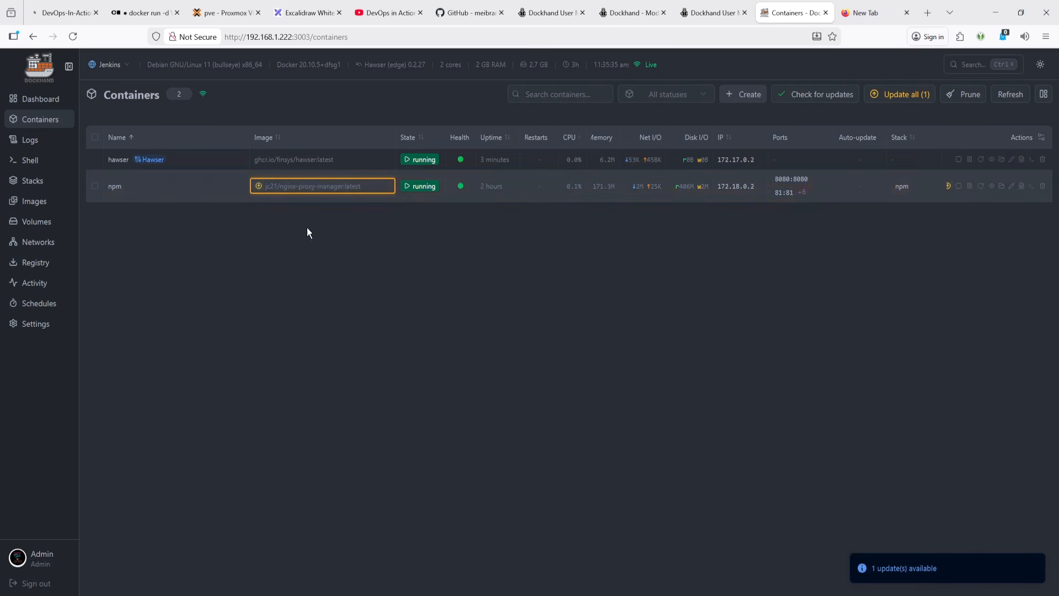
click(906, 95)
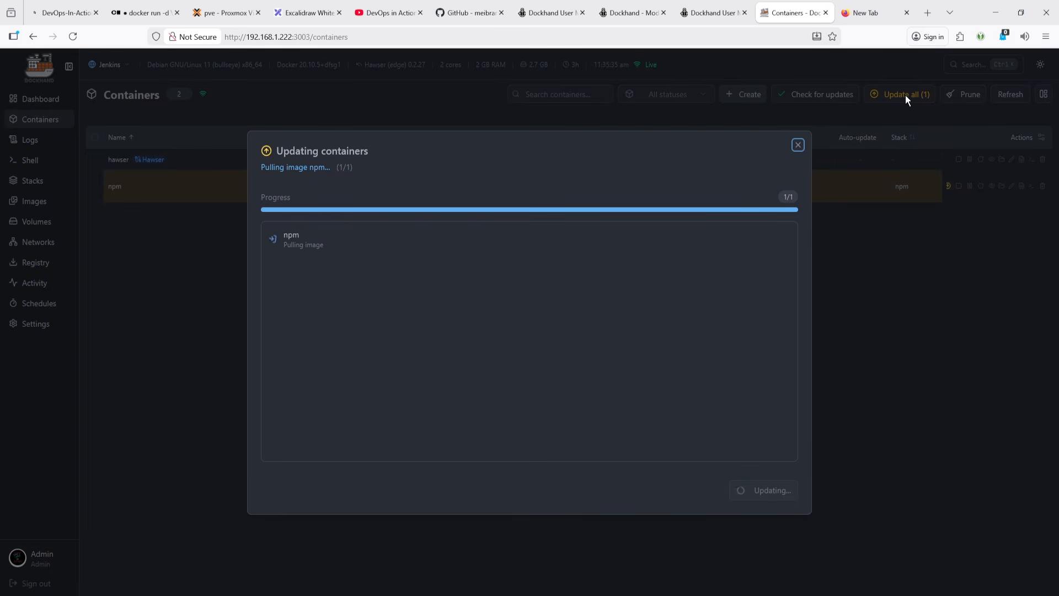
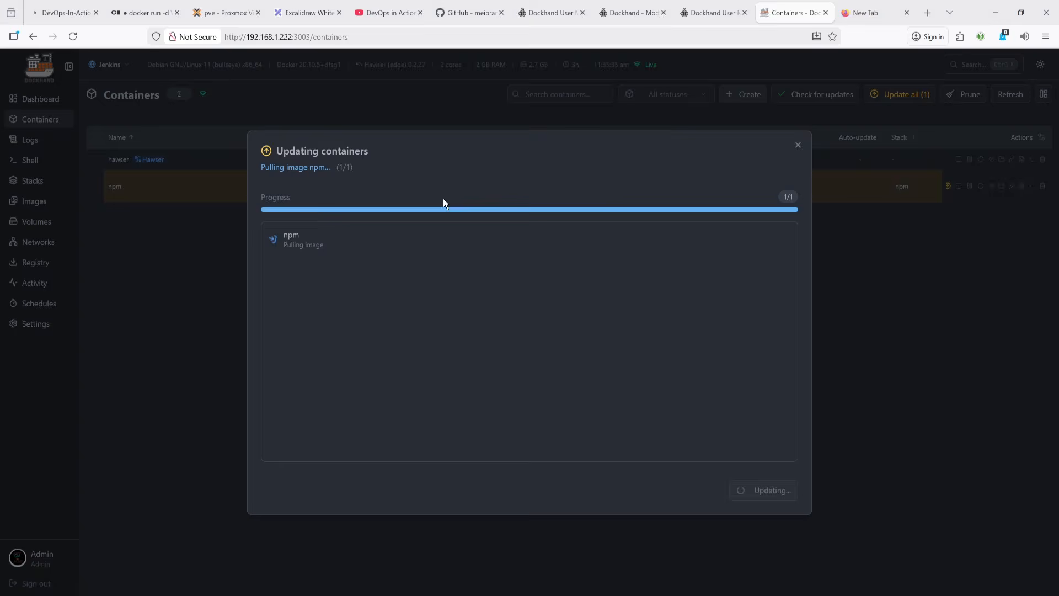
- Look over the docker run command and the Dockhand feature list in the other browser tabs
click(211, 6)
click(141, 12)
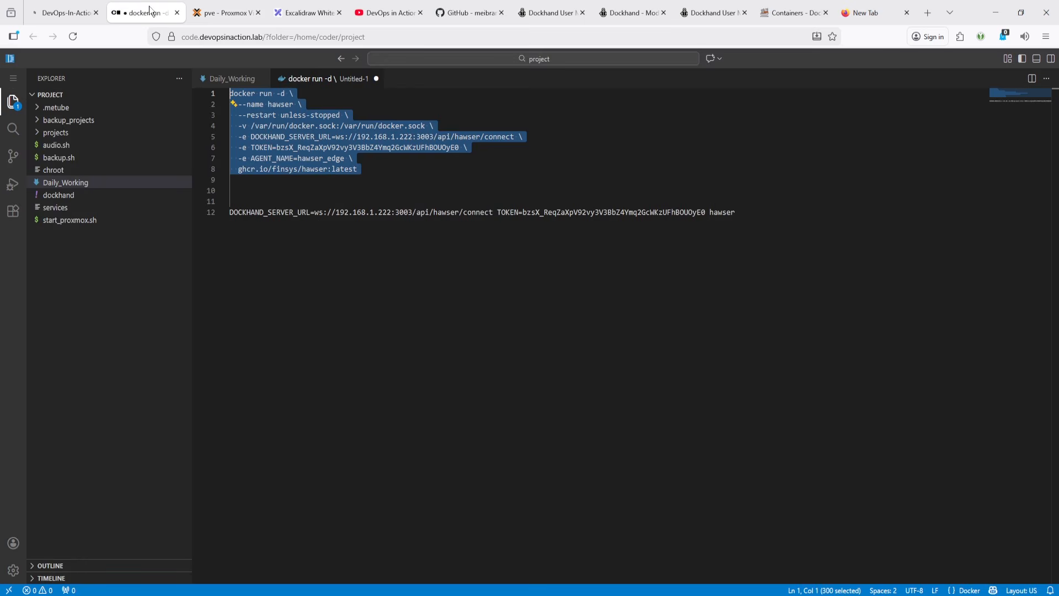
click(302, 12)
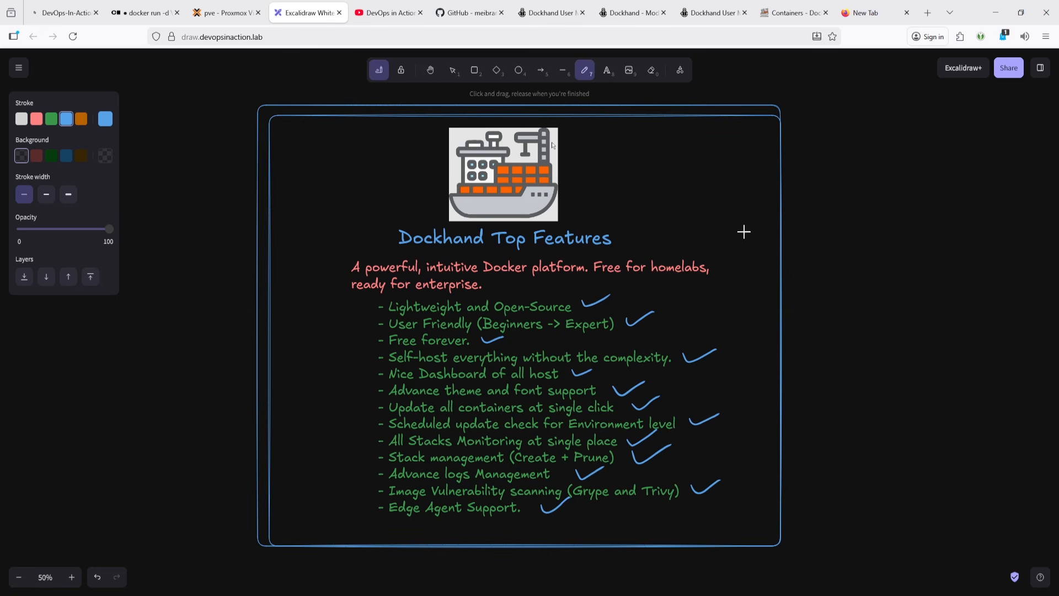
click(791, 12)
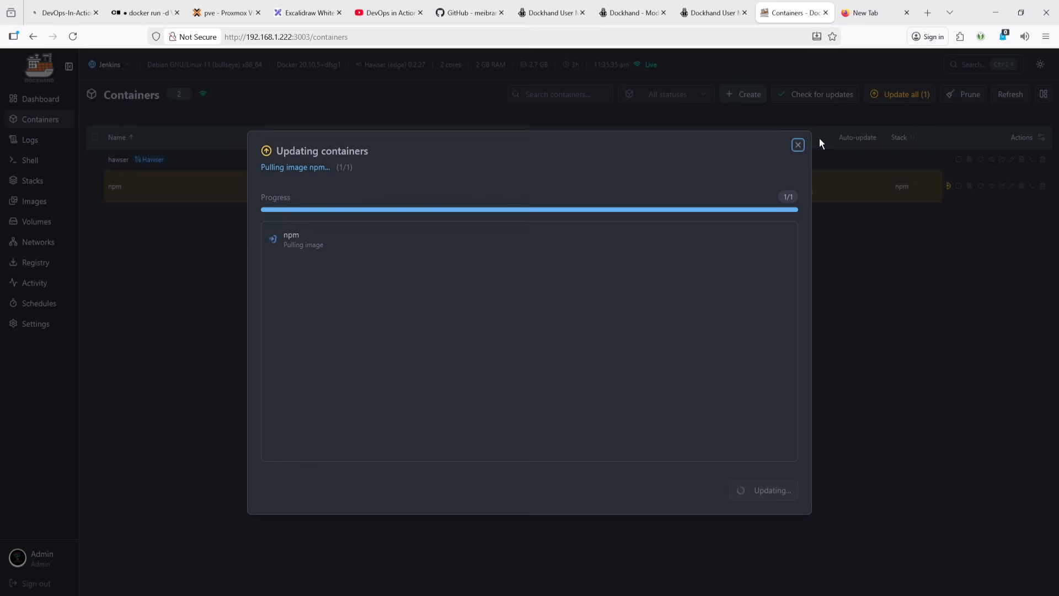
- Close the update progress dialog and open the Local environment's update settings
click(798, 146)
click(49, 326)
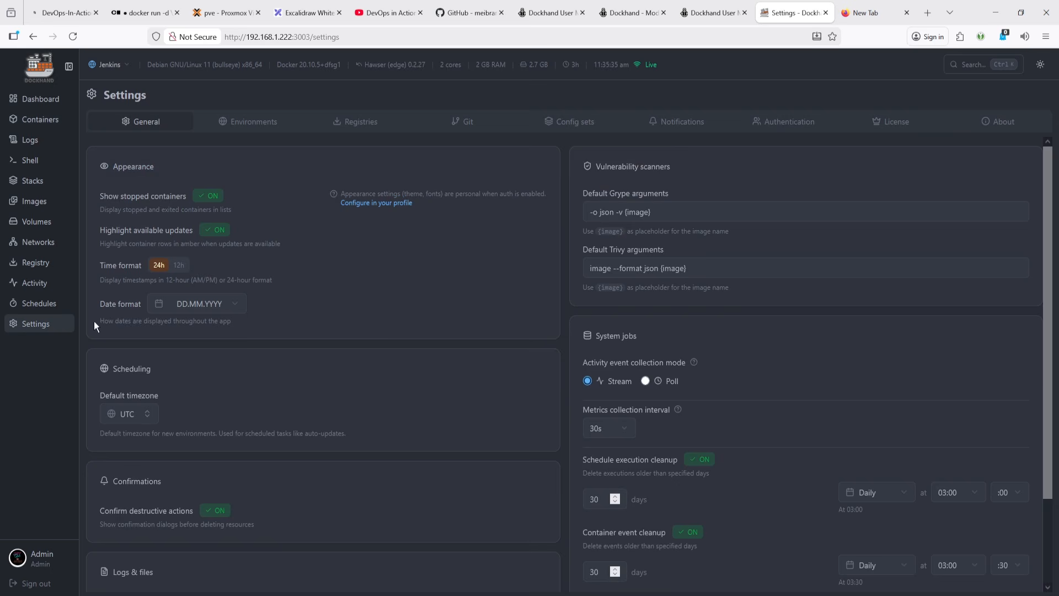
click(258, 126)
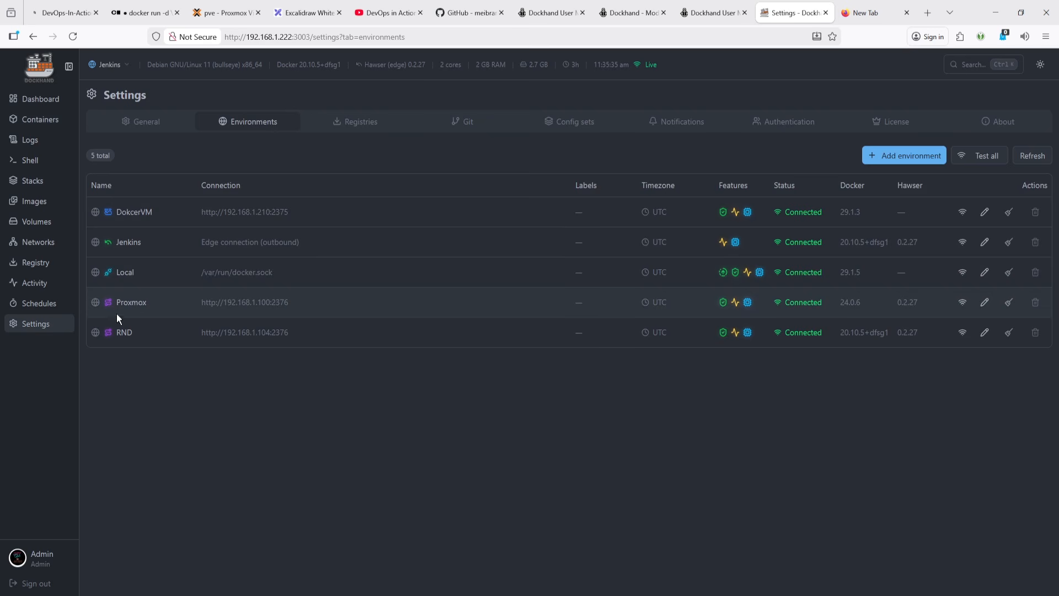
click(985, 272)
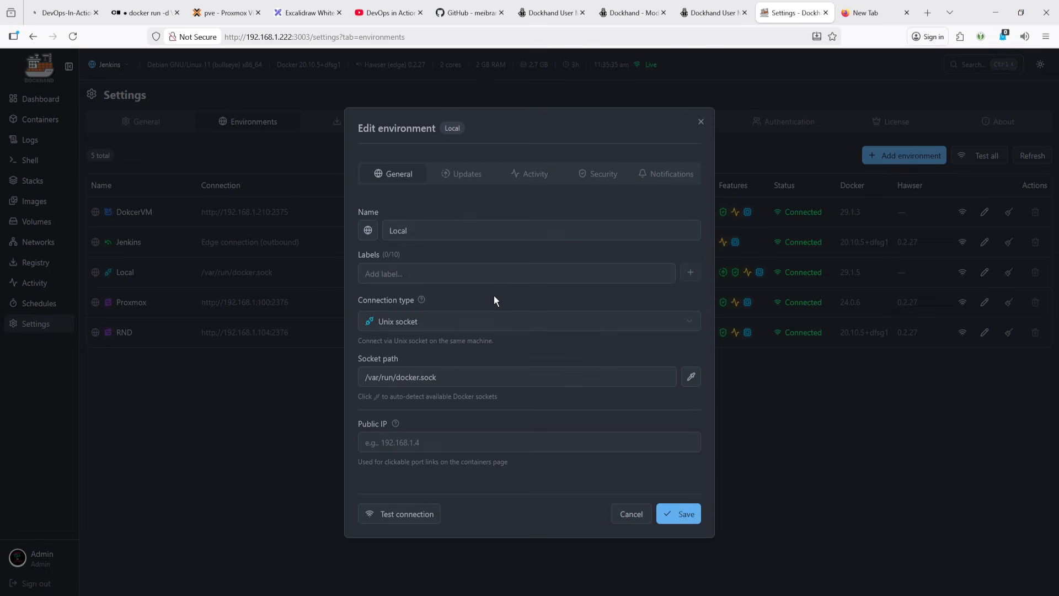
click(468, 176)
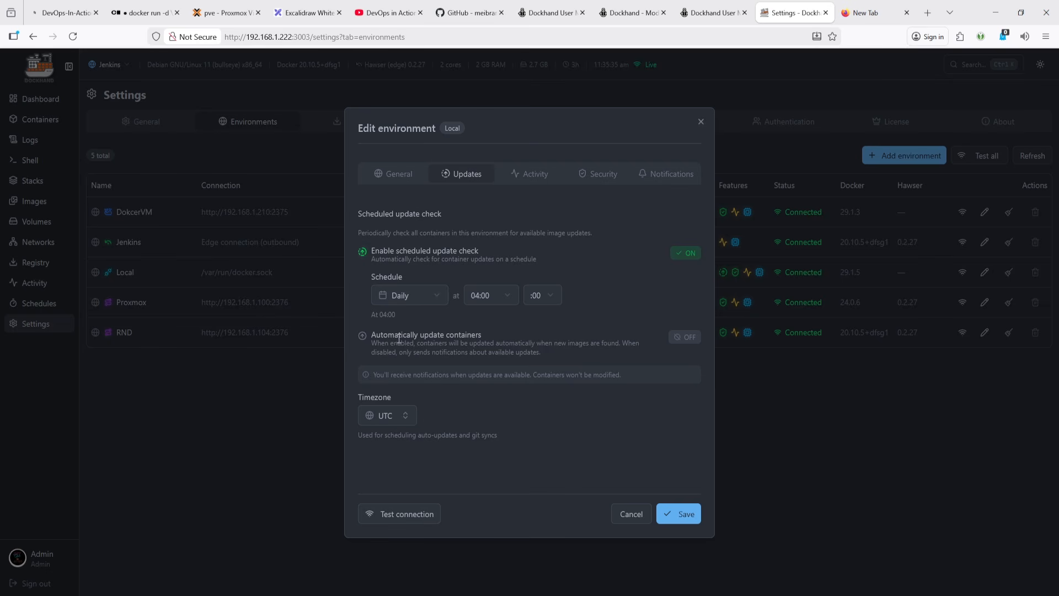
- Turn on automatic container updates for the Local environment and review the vulnerability blocking and timezone options
drag(408, 339, 452, 337)
click(687, 338)
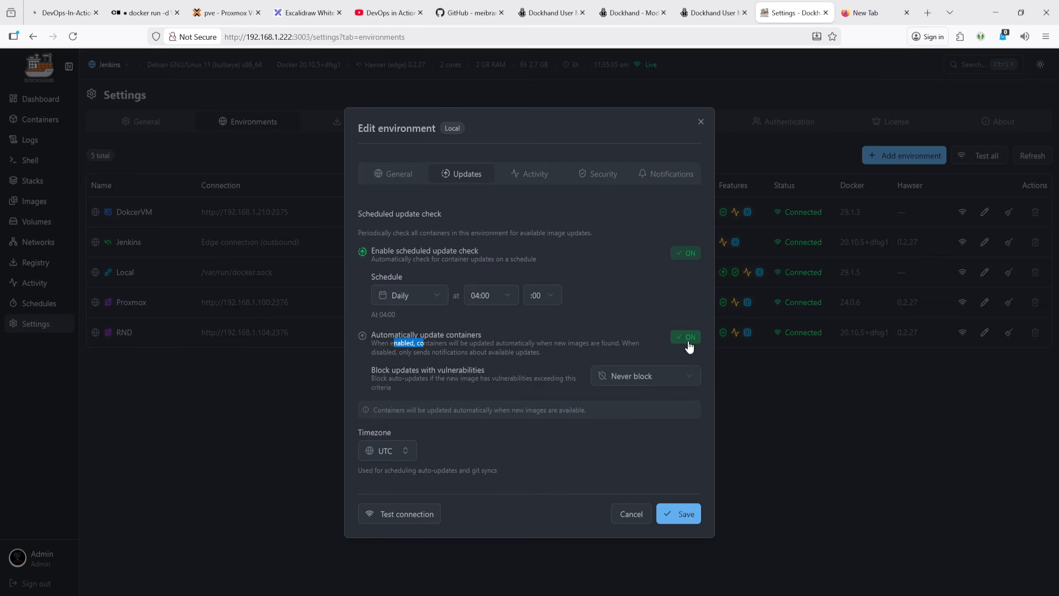
click(649, 379)
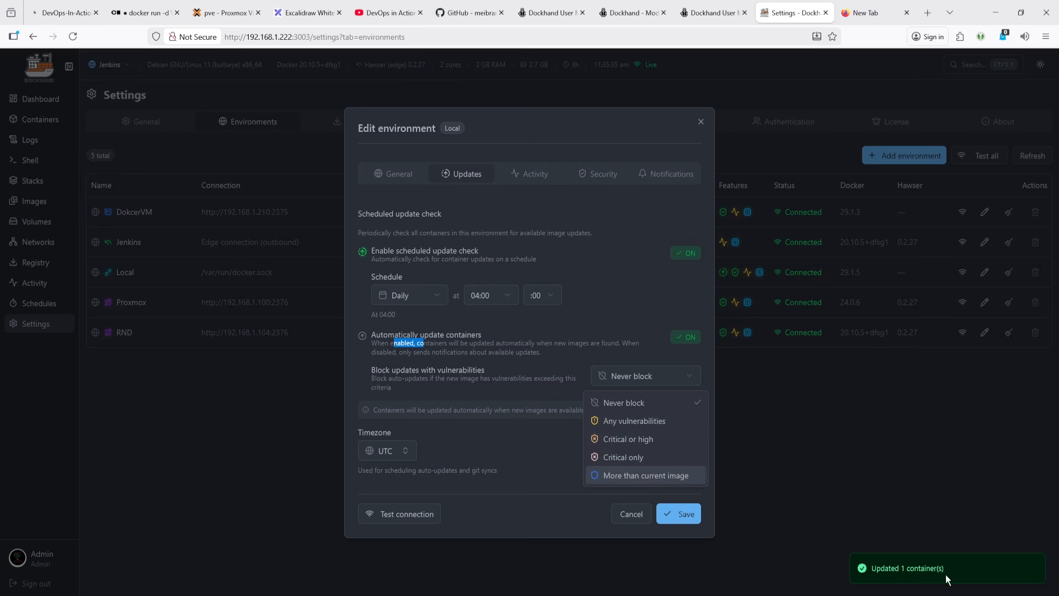
click(457, 431)
click(395, 460)
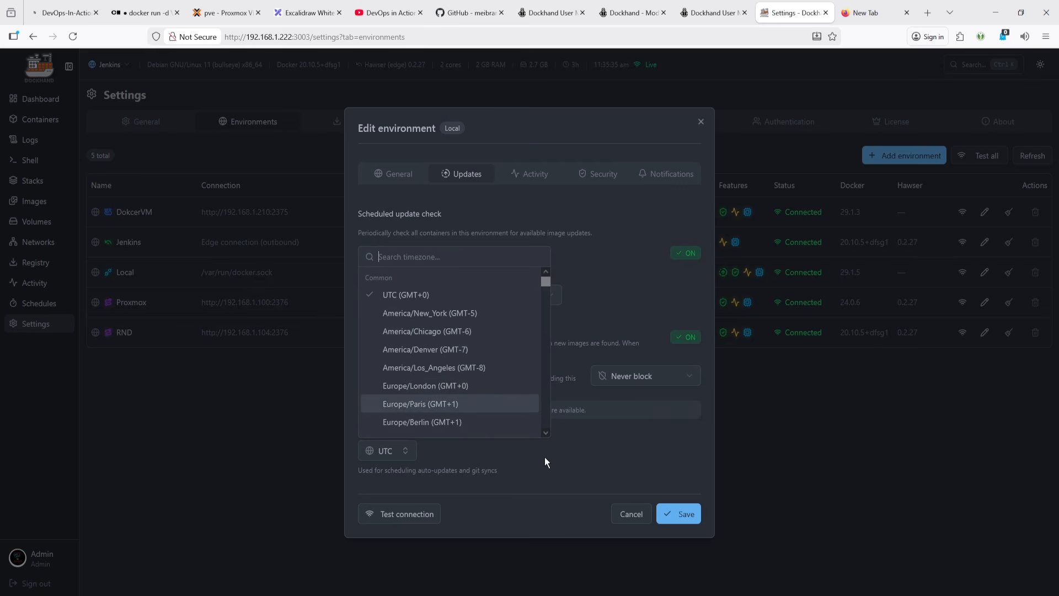
click(563, 468)
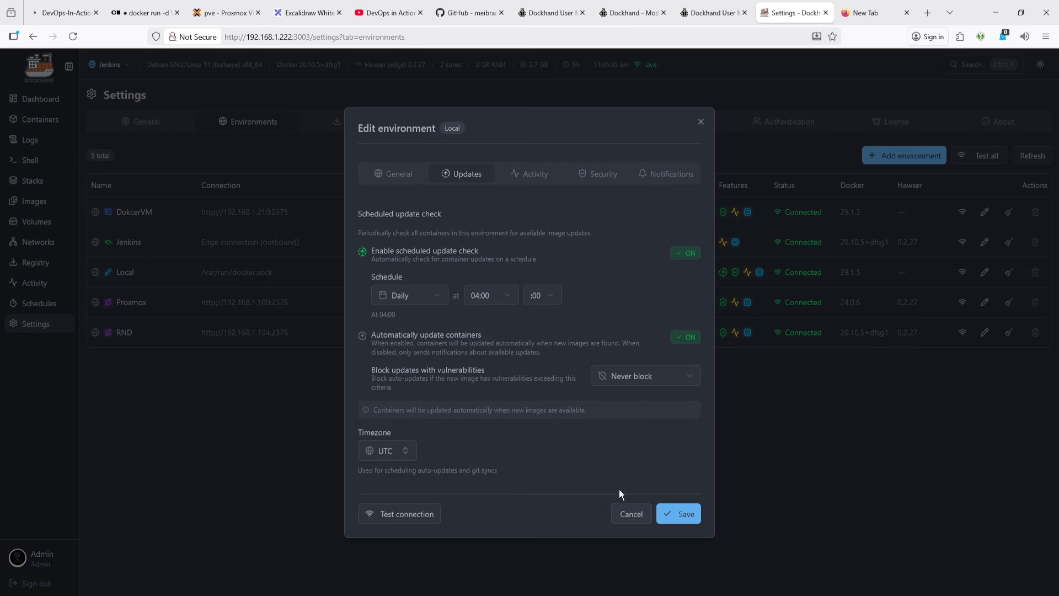
- Review the Local environment's Activity, Security and Notifications settings and go to the global notification settings
click(543, 185)
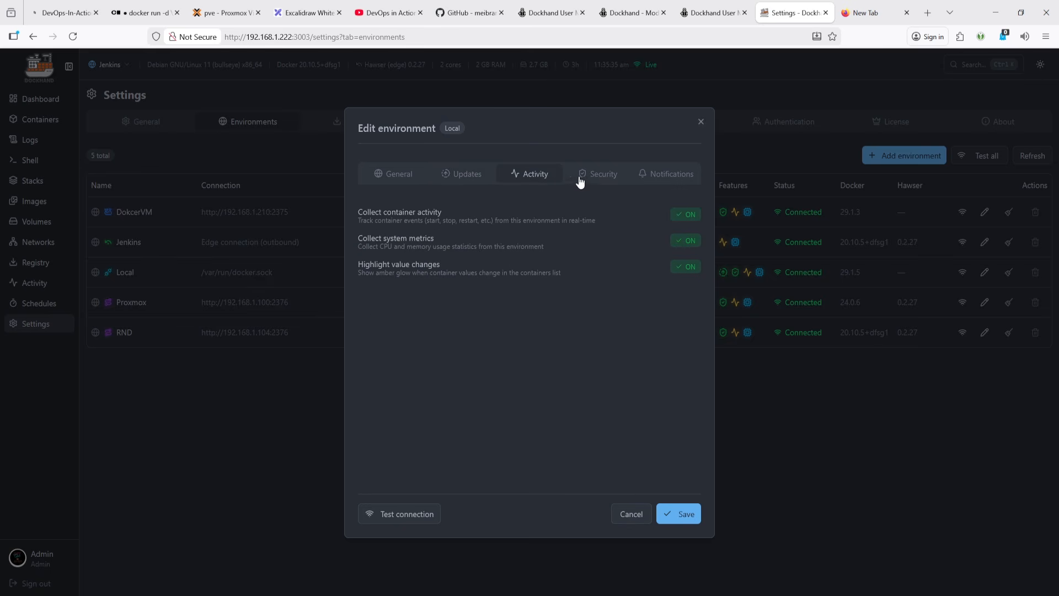
click(599, 175)
click(670, 175)
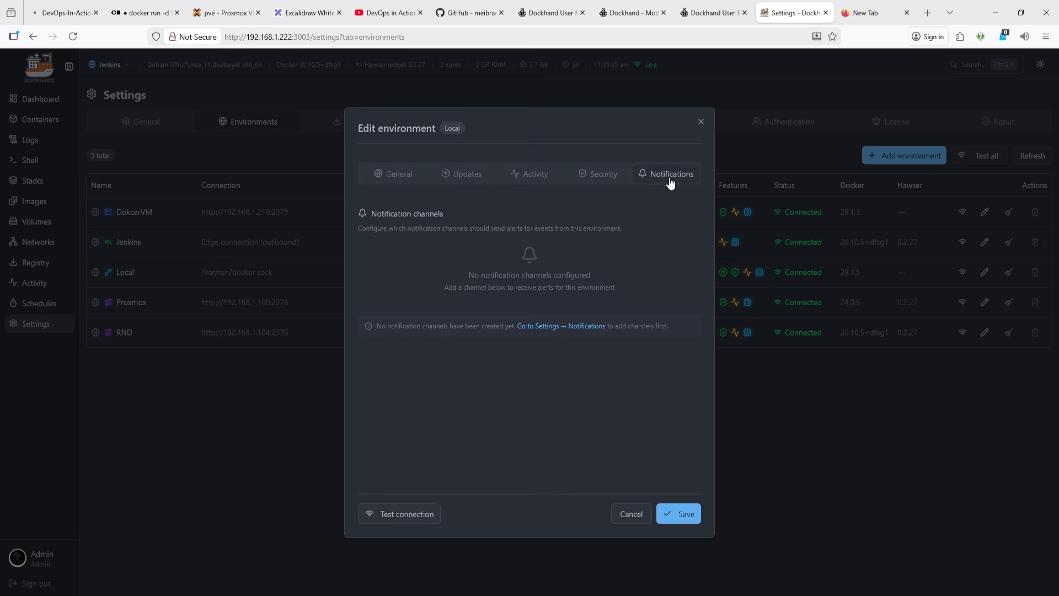
click(555, 326)
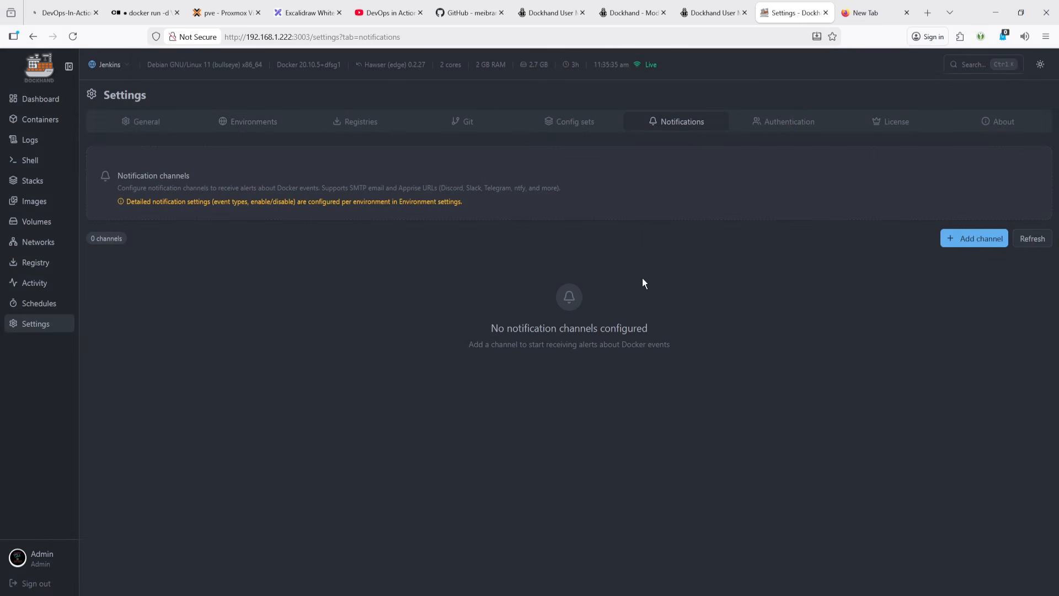
- Start a new notification channel, switch its type to Apprise (Webhooks), and cancel it
click(976, 238)
click(567, 173)
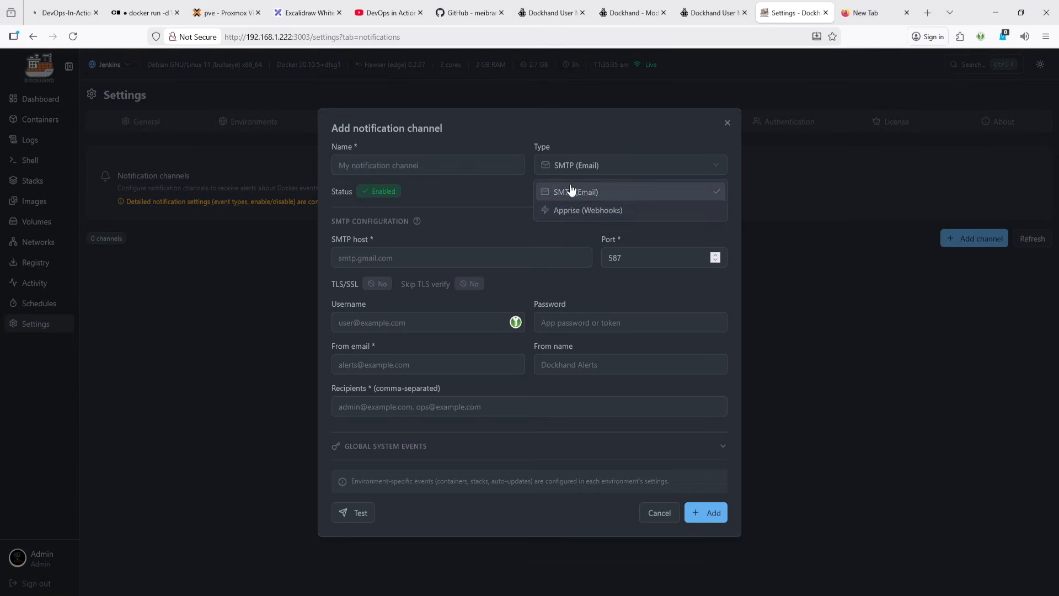
click(596, 217)
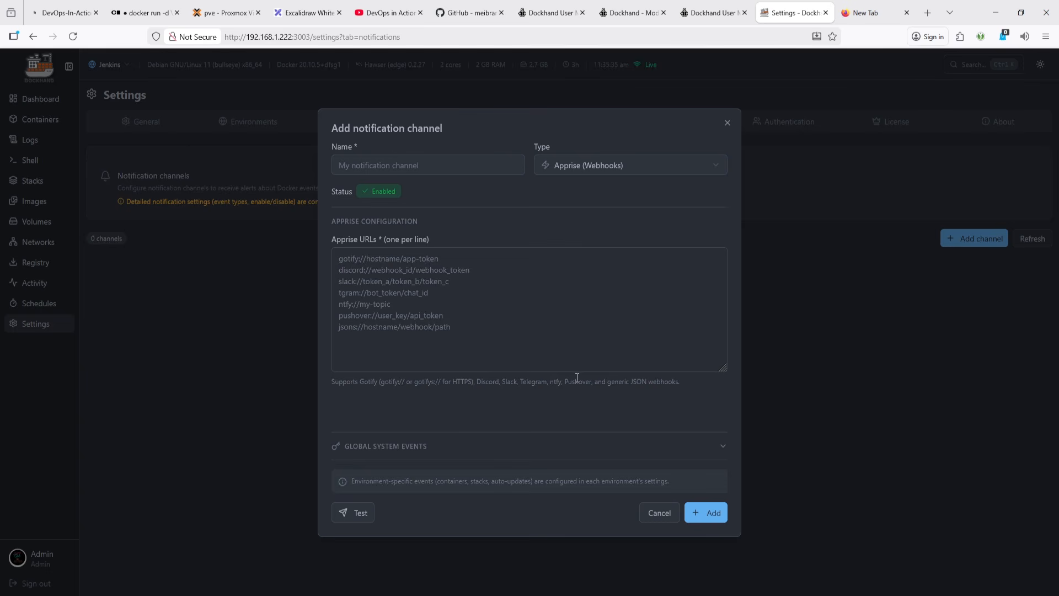
click(659, 517)
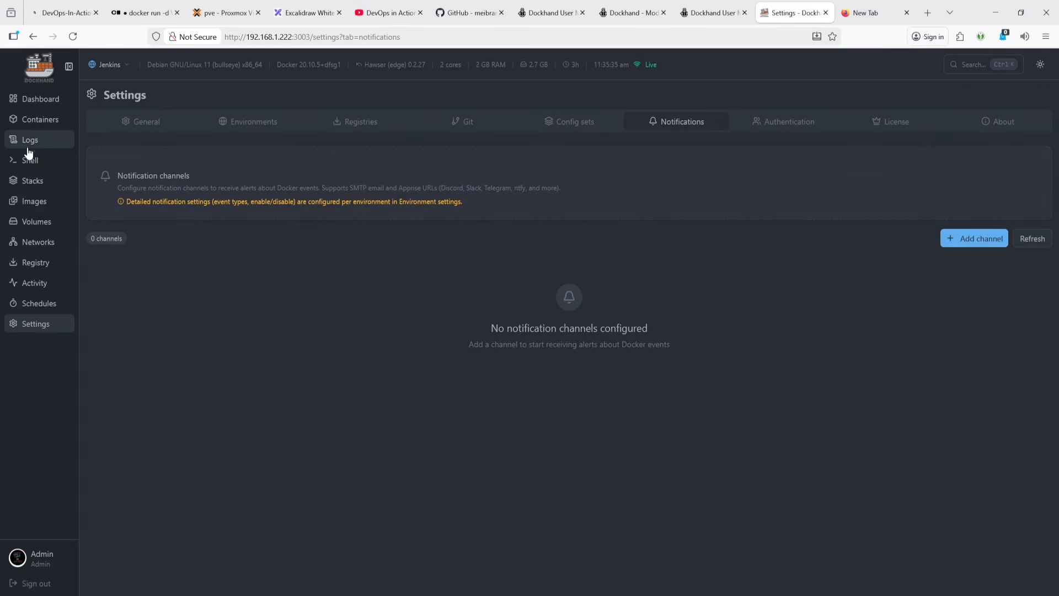
- Open the dashboard and glance at the feature list in the other tab
click(44, 105)
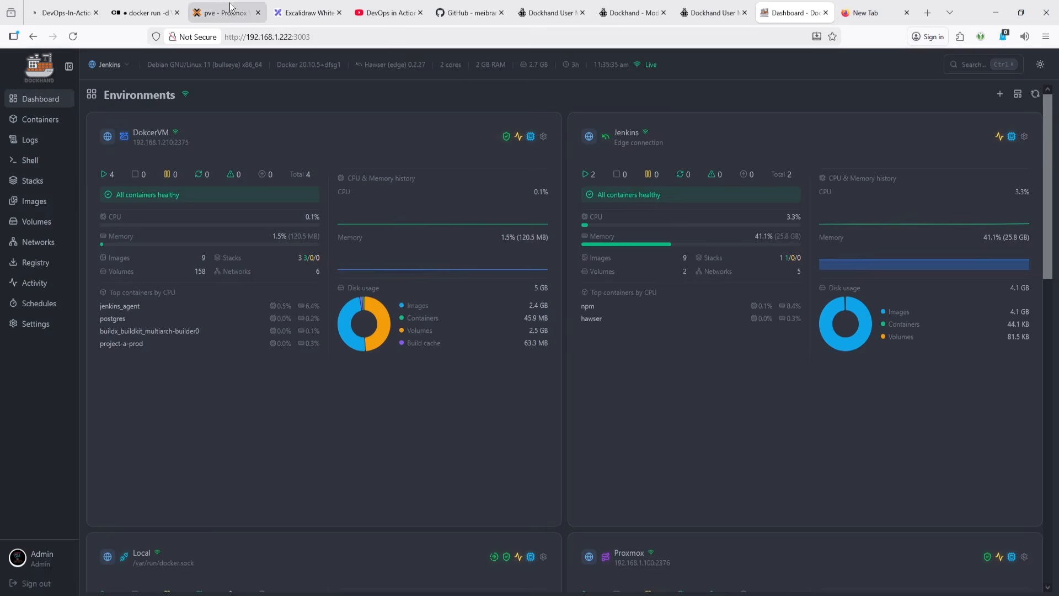
click(231, 8)
click(309, 12)
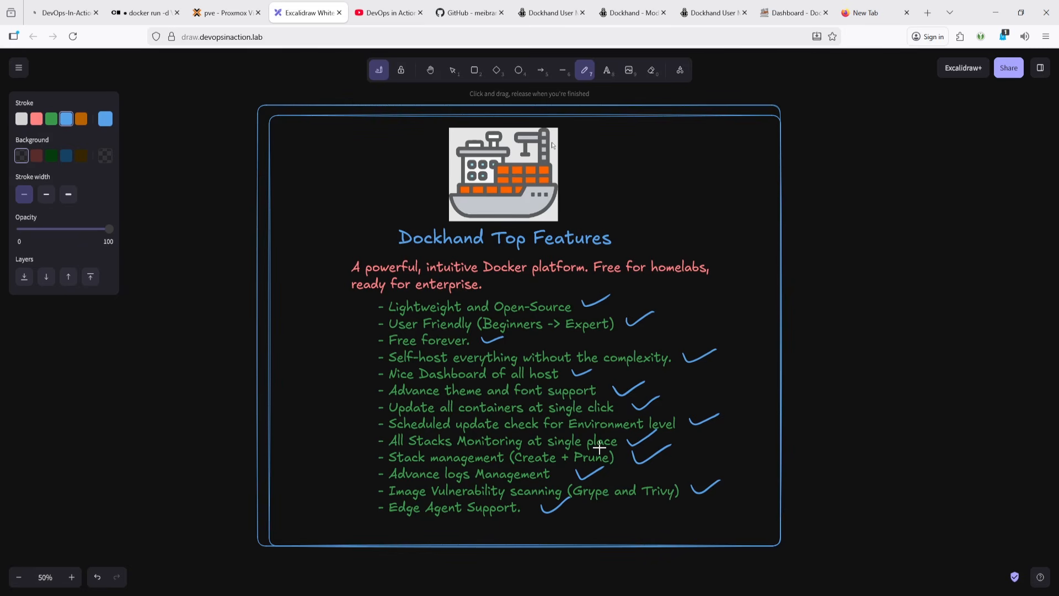
click(794, 12)
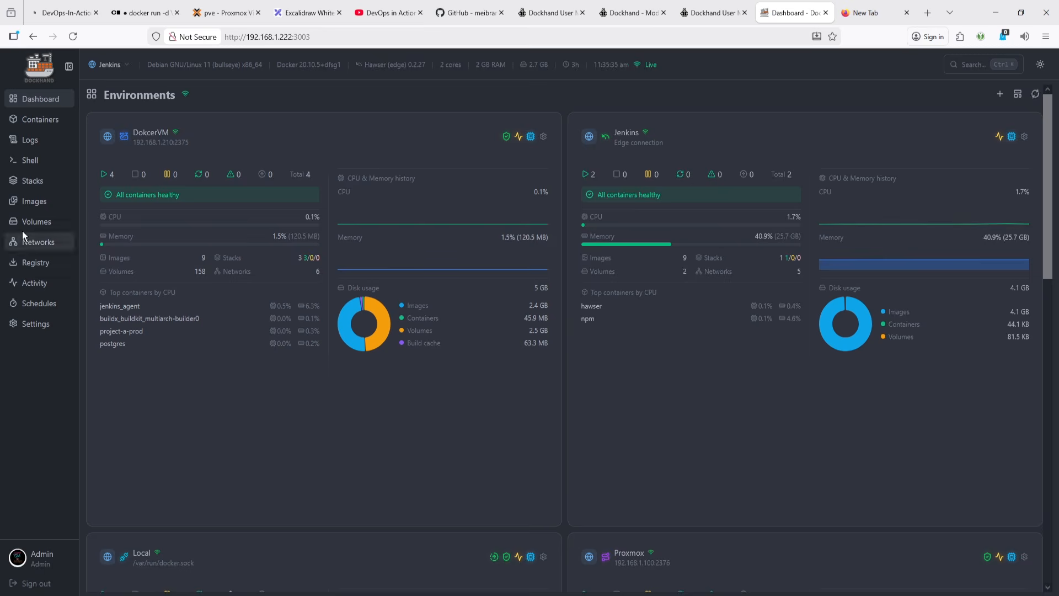
- Open the Images page and switch the environment to DokcerVM
click(37, 201)
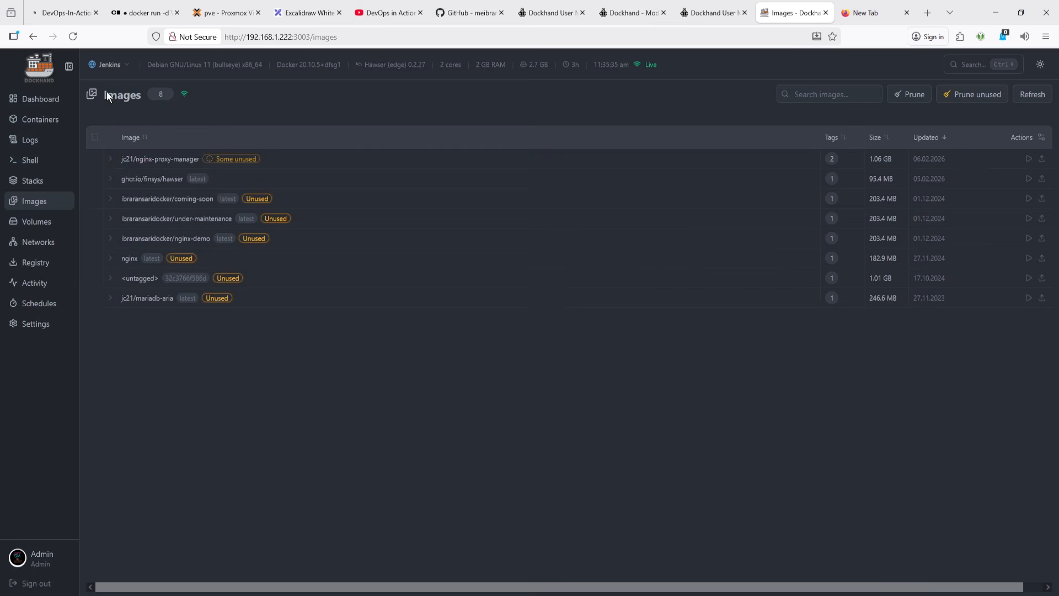
click(110, 66)
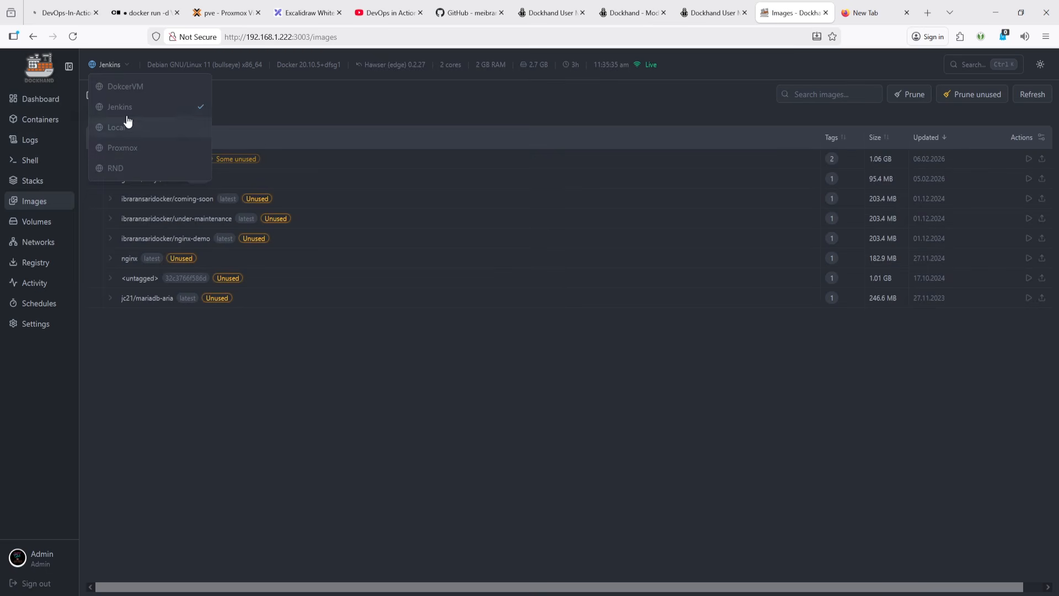
click(135, 88)
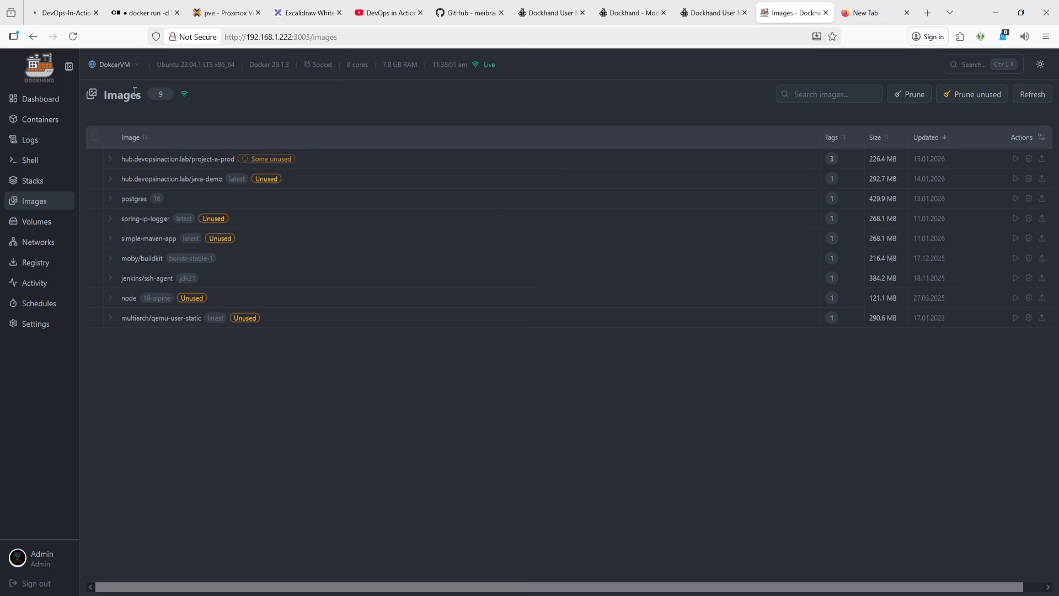
- Open the Stacks page, start a new compose stack and toggle the editor's light and dark theme repeatedly
click(34, 182)
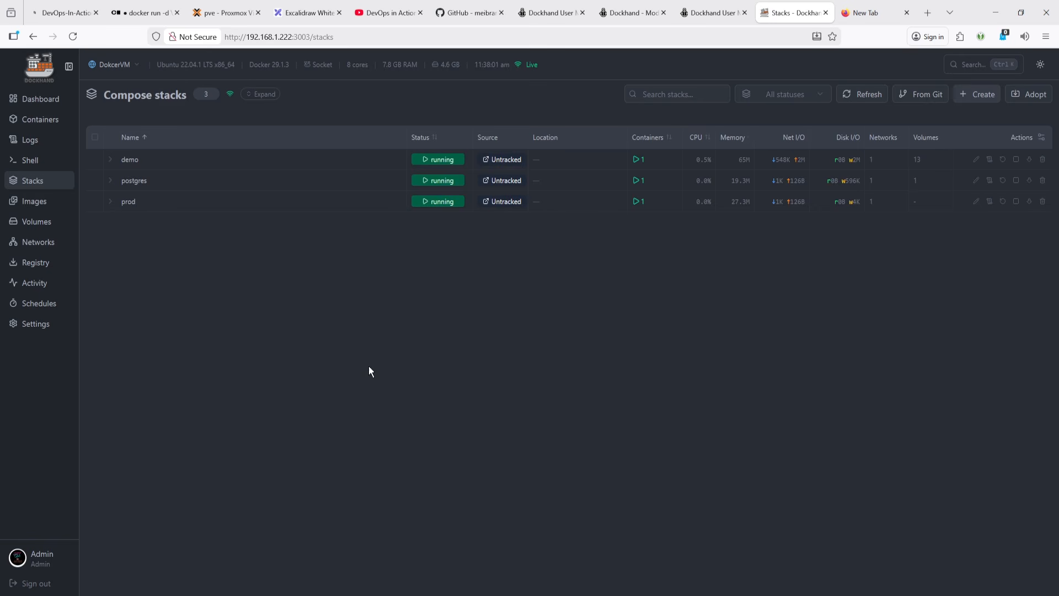
click(977, 99)
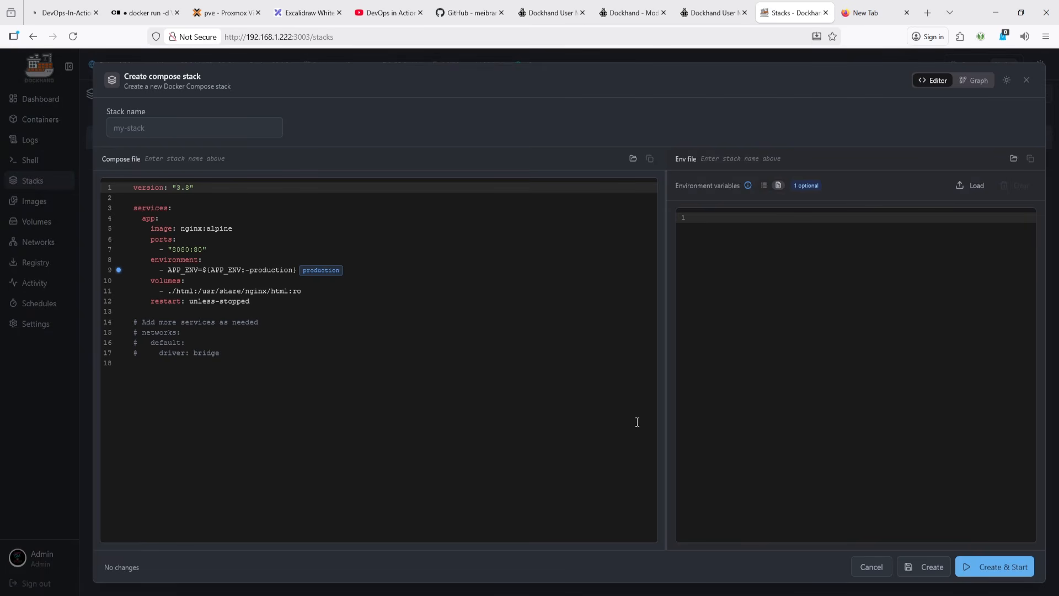
click(1007, 81)
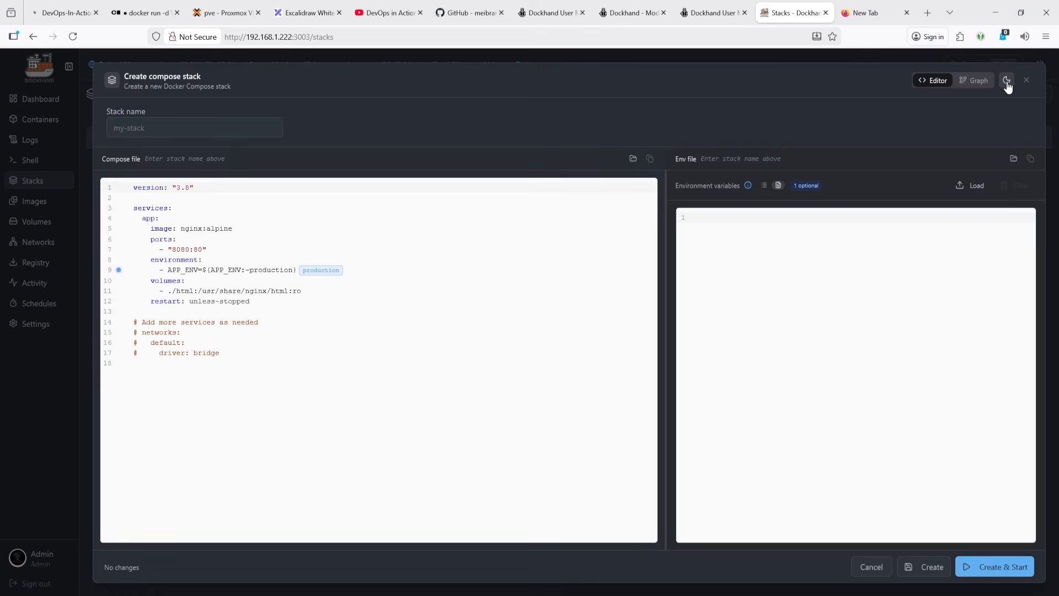
click(1007, 81)
click(1007, 81)
click(1007, 81)
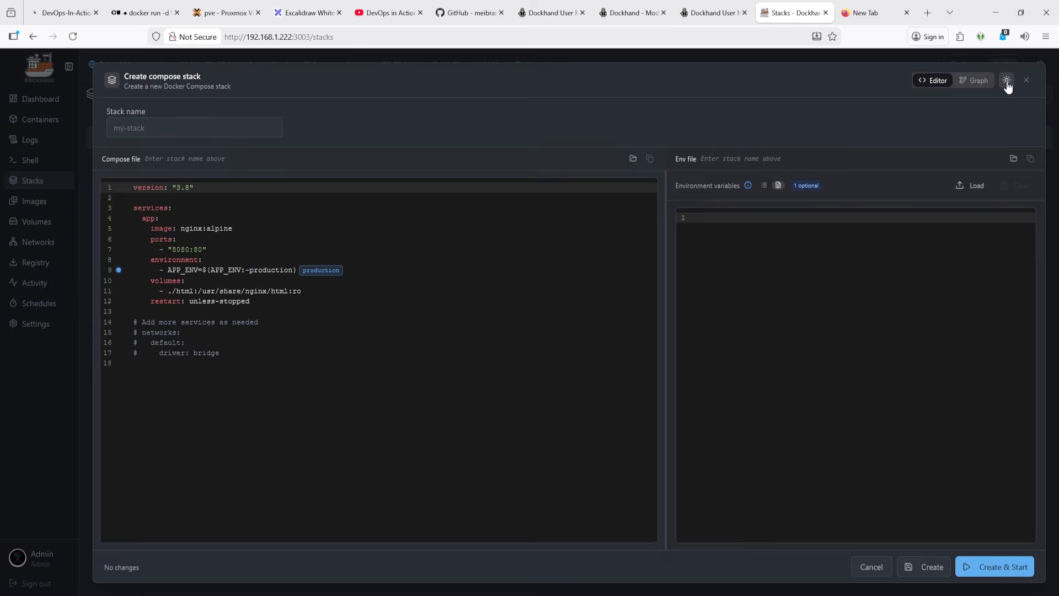
click(1007, 81)
click(1007, 81)
click(1007, 81)
click(1007, 81)
click(1007, 81)
- Explore the compose editor and environment variable views, adding an empty variable, then cancel and discard the new stack
click(181, 126)
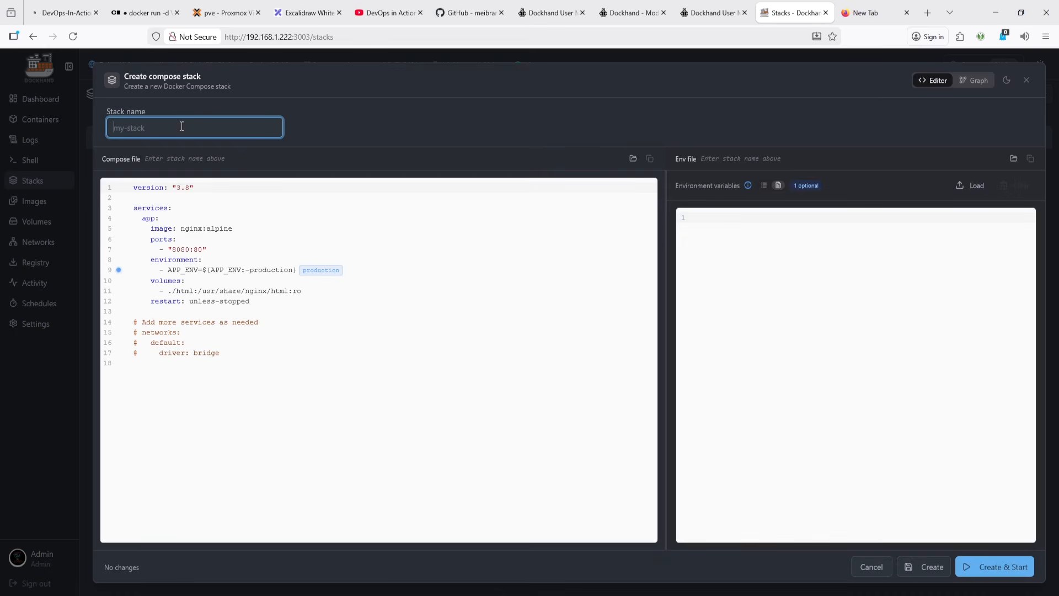
click(310, 218)
key(ctrl+a)
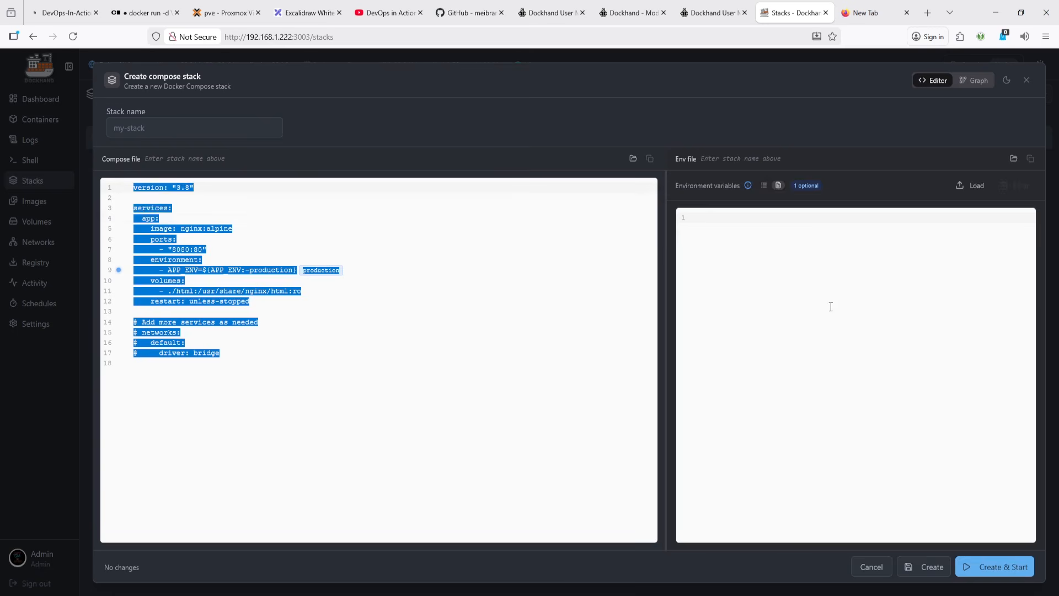
click(793, 225)
click(767, 187)
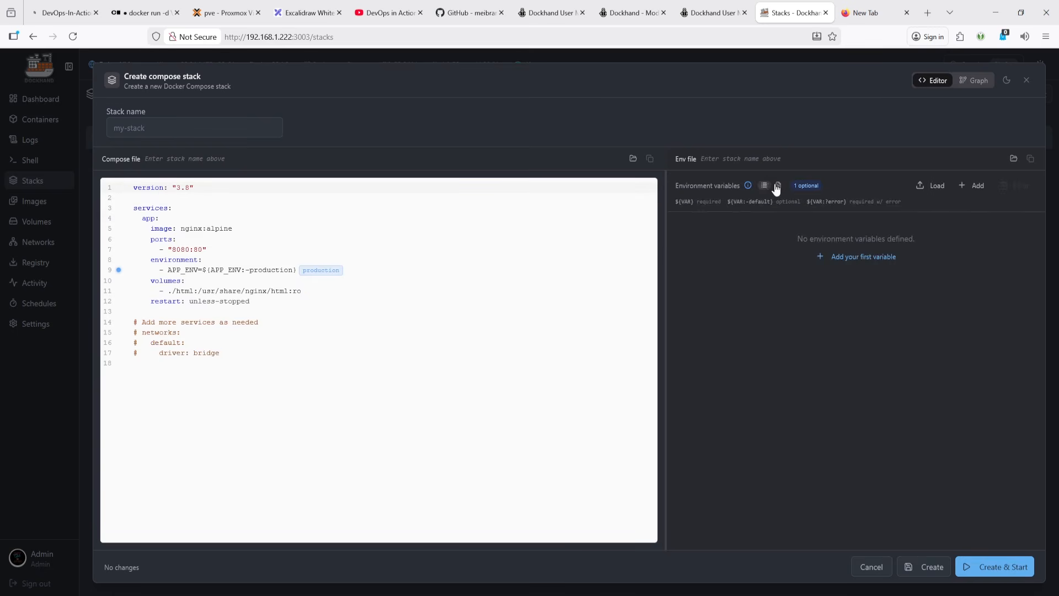
click(839, 257)
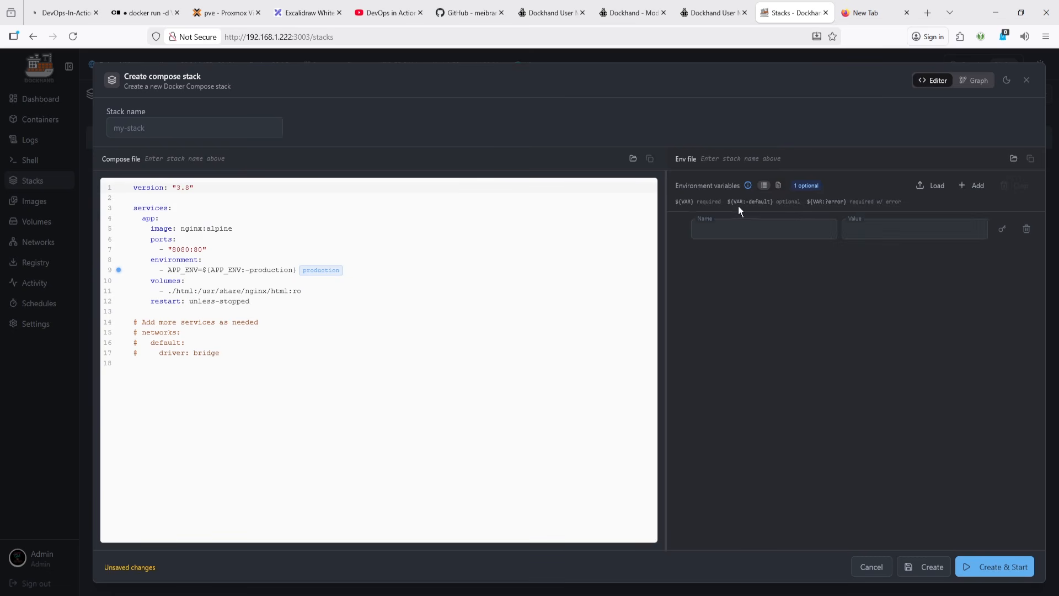
click(779, 186)
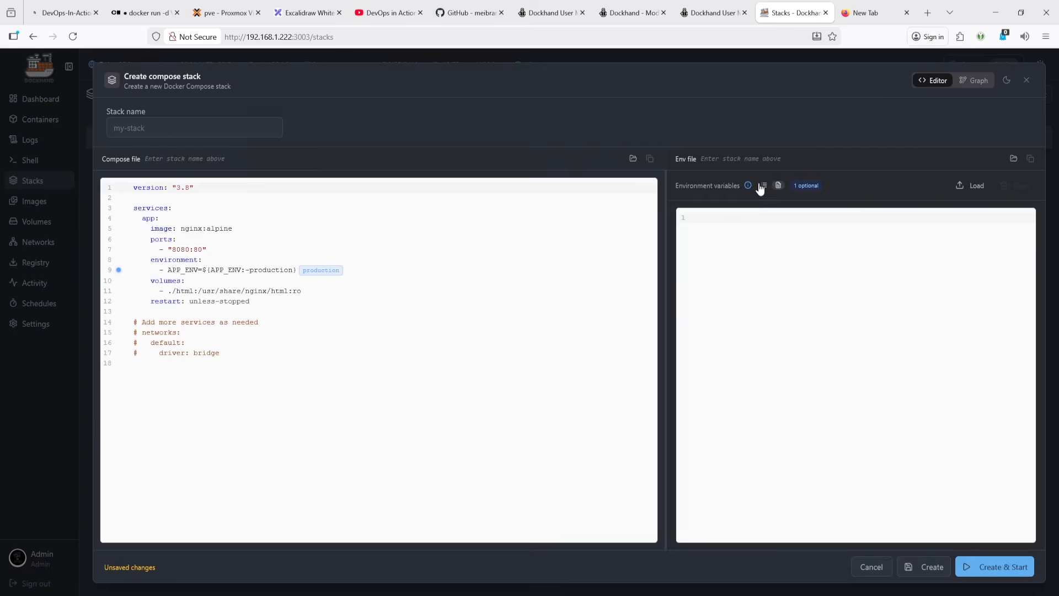
click(764, 186)
click(779, 186)
click(764, 186)
click(779, 186)
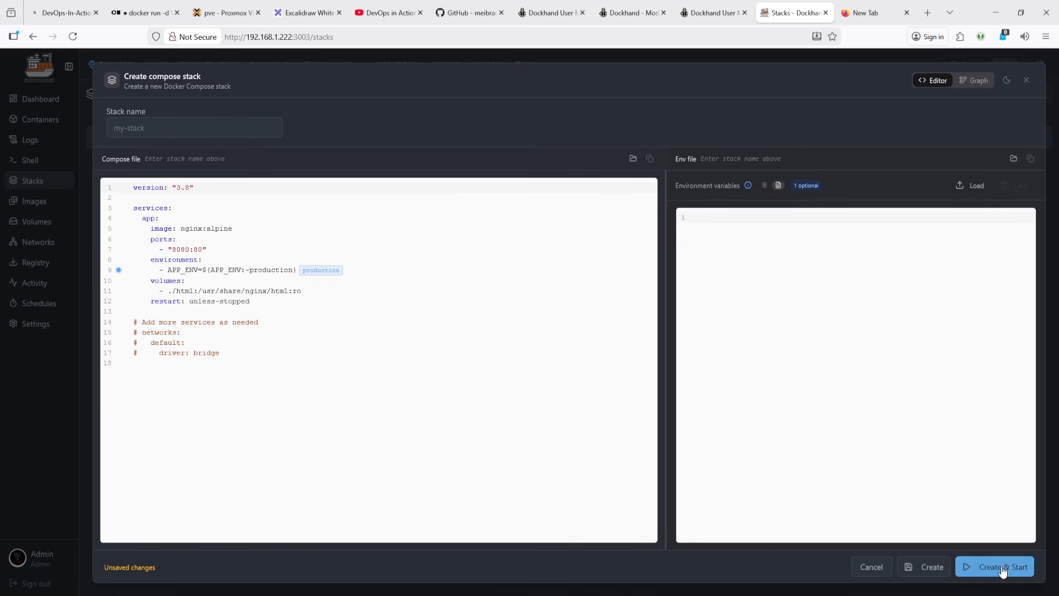
click(872, 569)
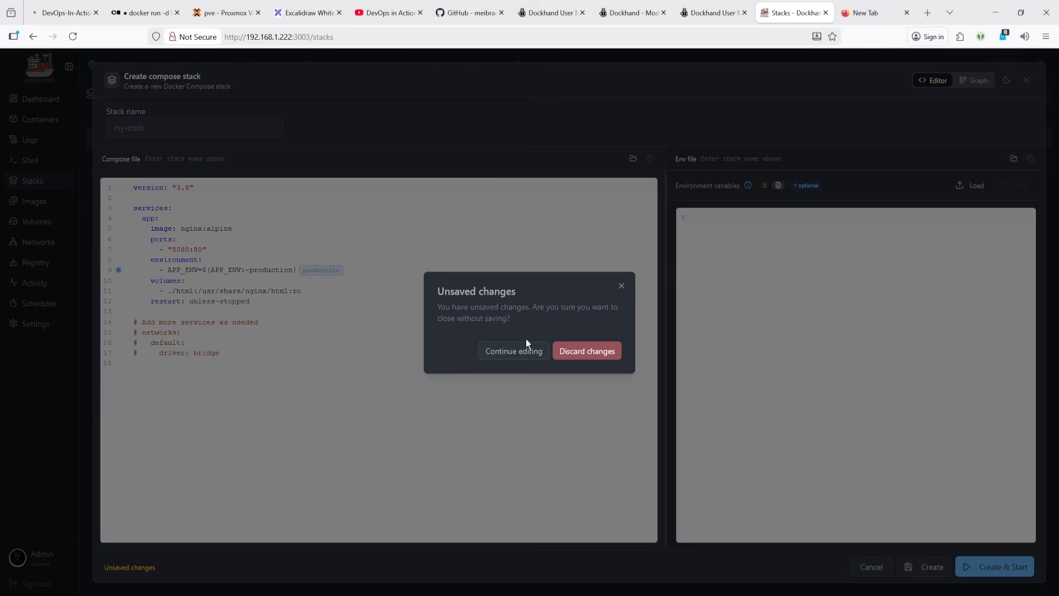
click(578, 364)
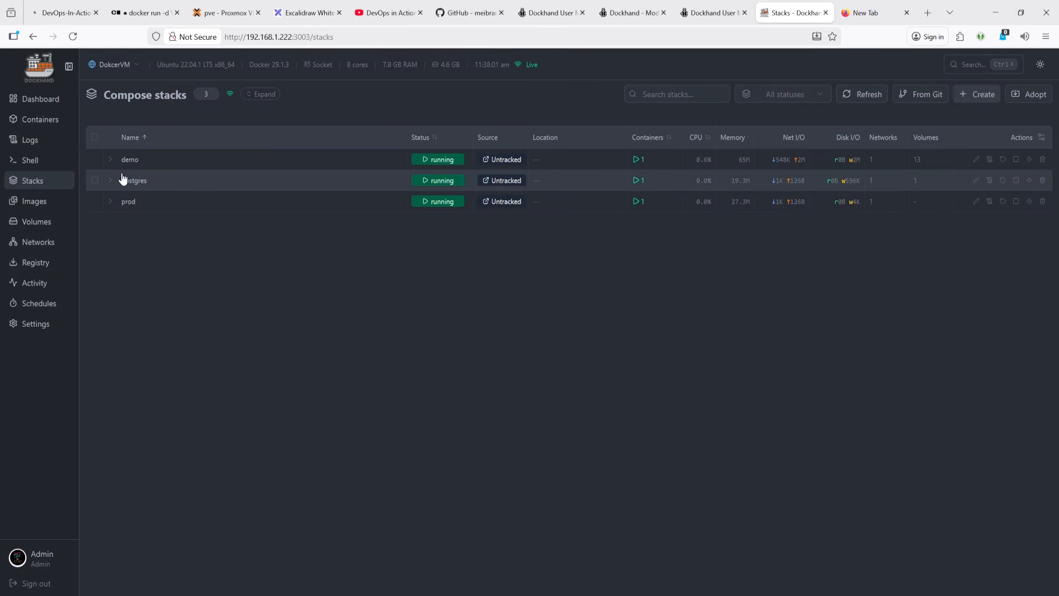
- Switch the environment to Proxmox and expand the ollama, netdata and n8n-deploy-using-docker-compose stacks to inspect their containers
click(121, 69)
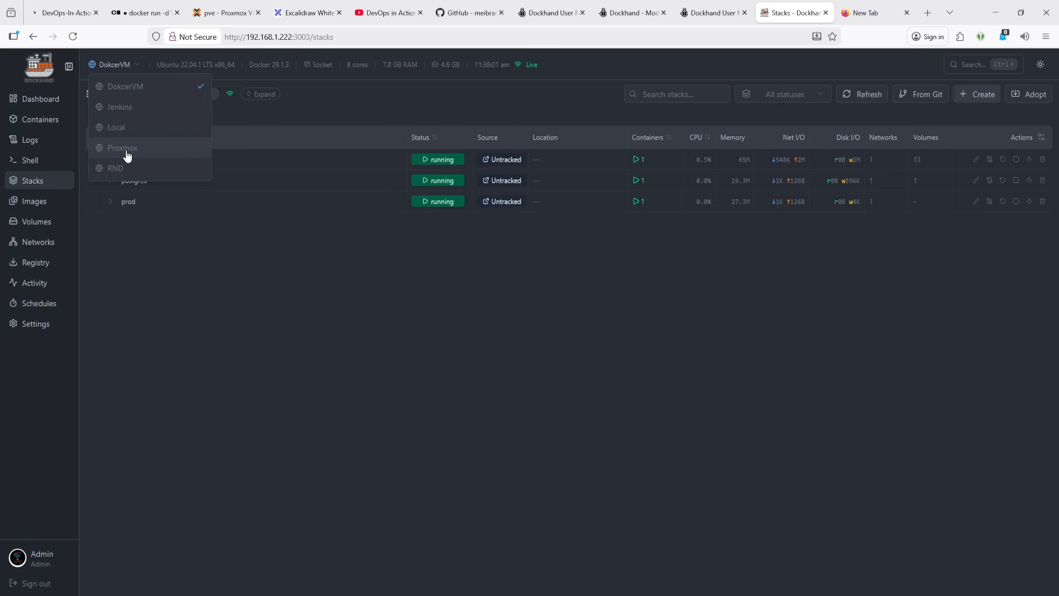
click(122, 148)
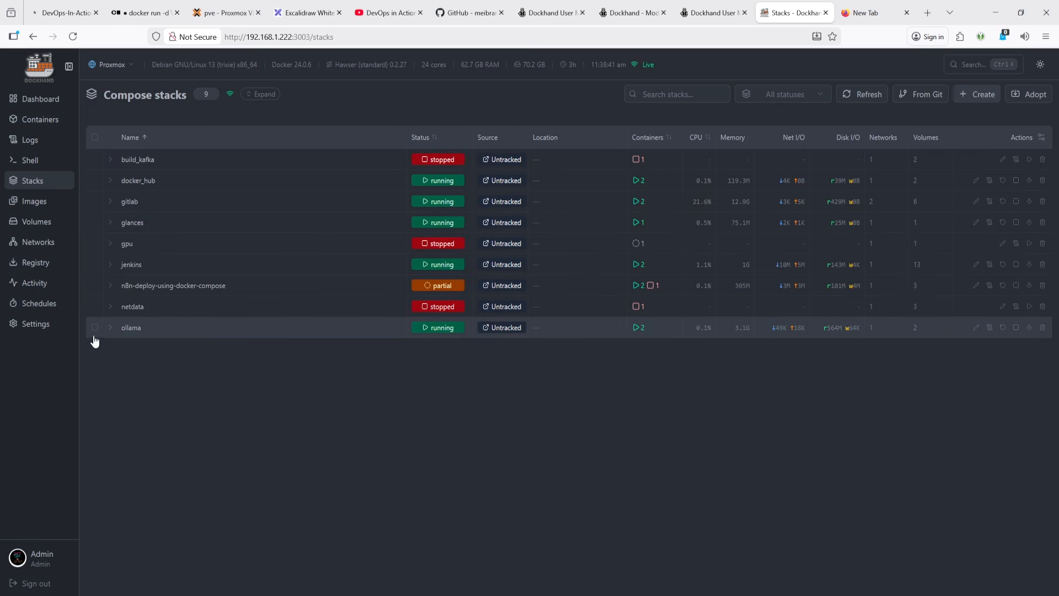
click(111, 328)
click(110, 307)
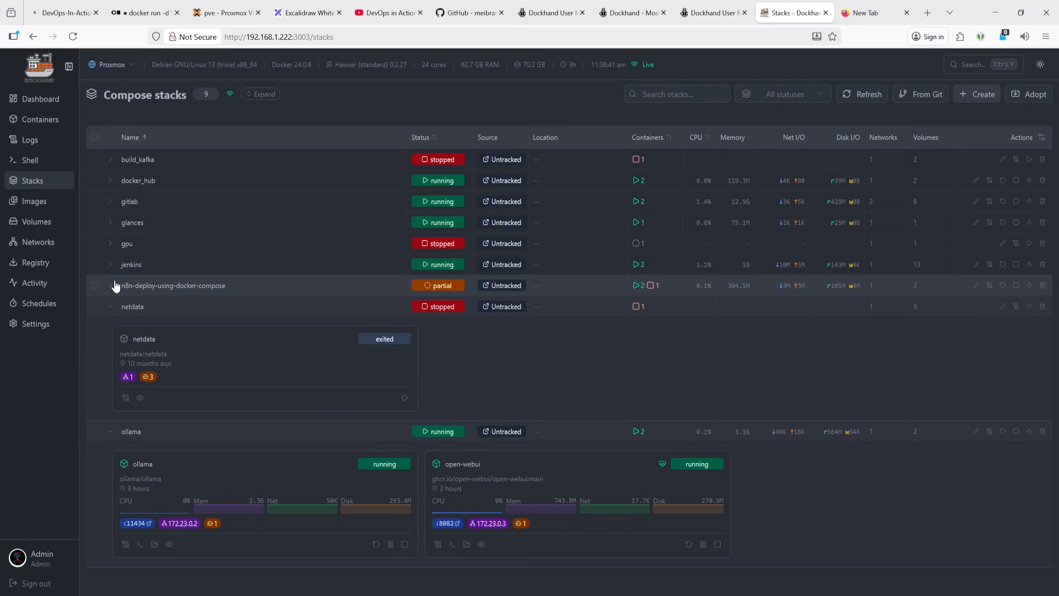
click(111, 285)
scroll(190, 300, down, 3)
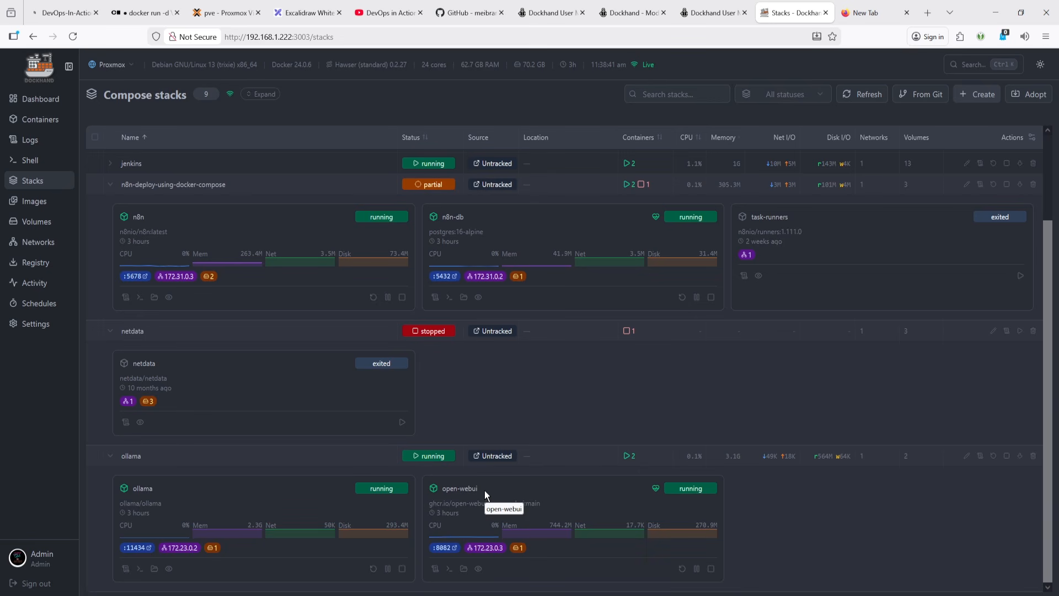
- Check the feature list in the diagram tab, then collapse the expanded stacks
click(307, 12)
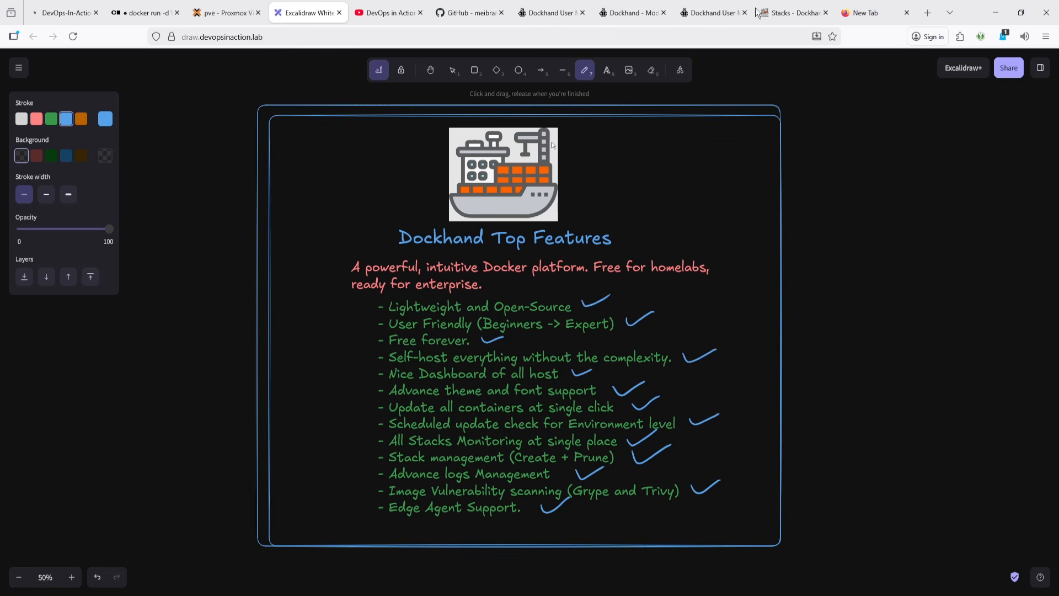
click(794, 13)
click(111, 185)
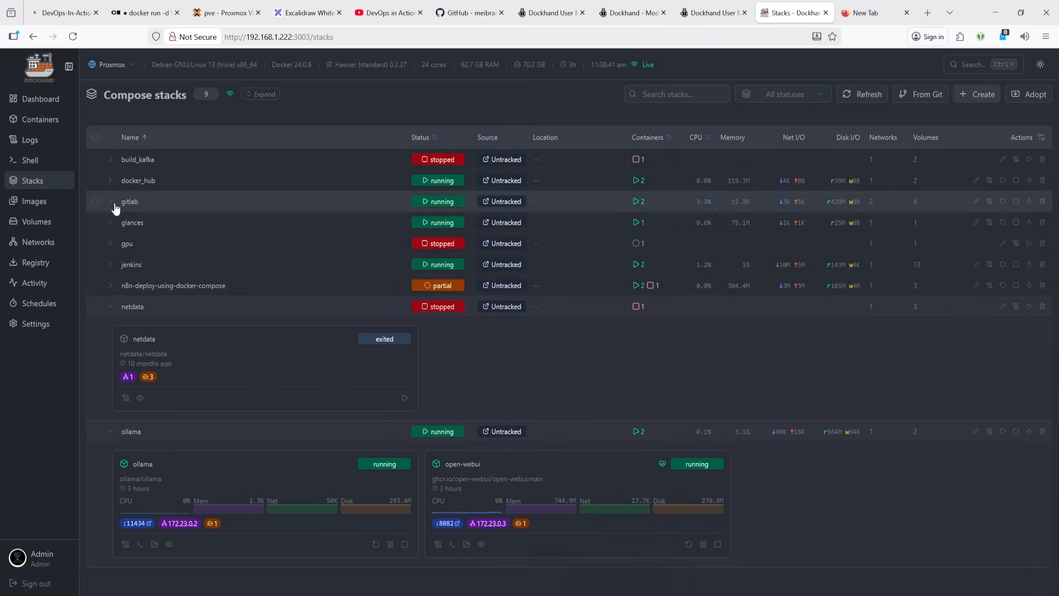
click(110, 307)
click(110, 328)
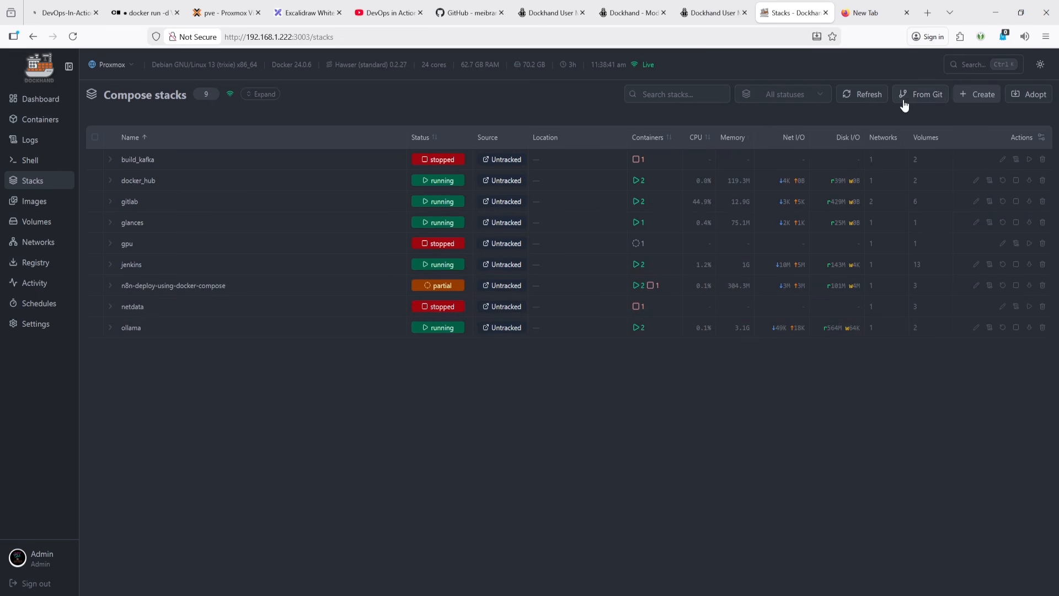
click(921, 100)
click(1026, 80)
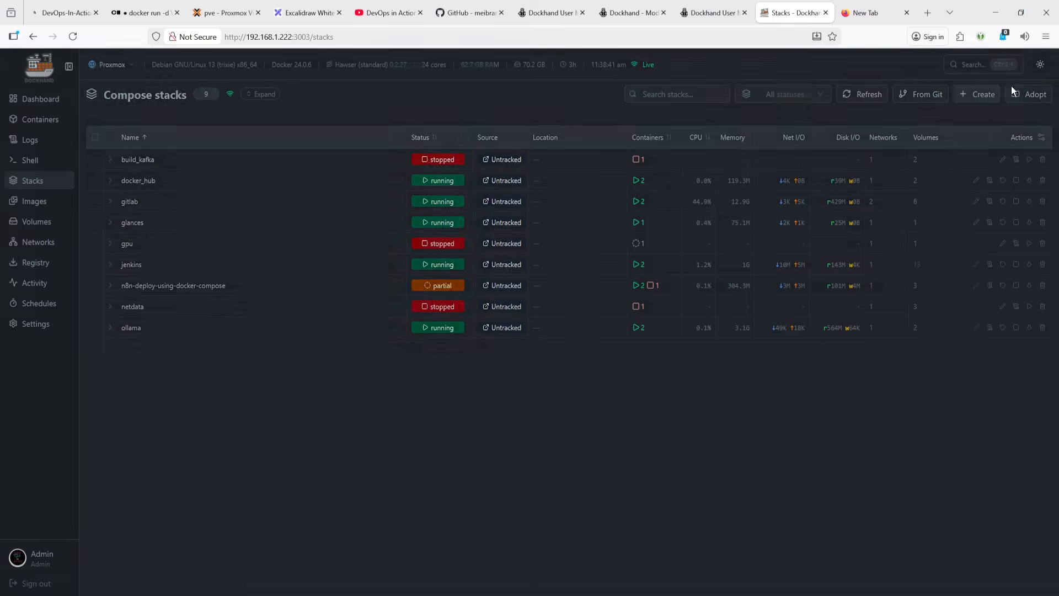
click(982, 95)
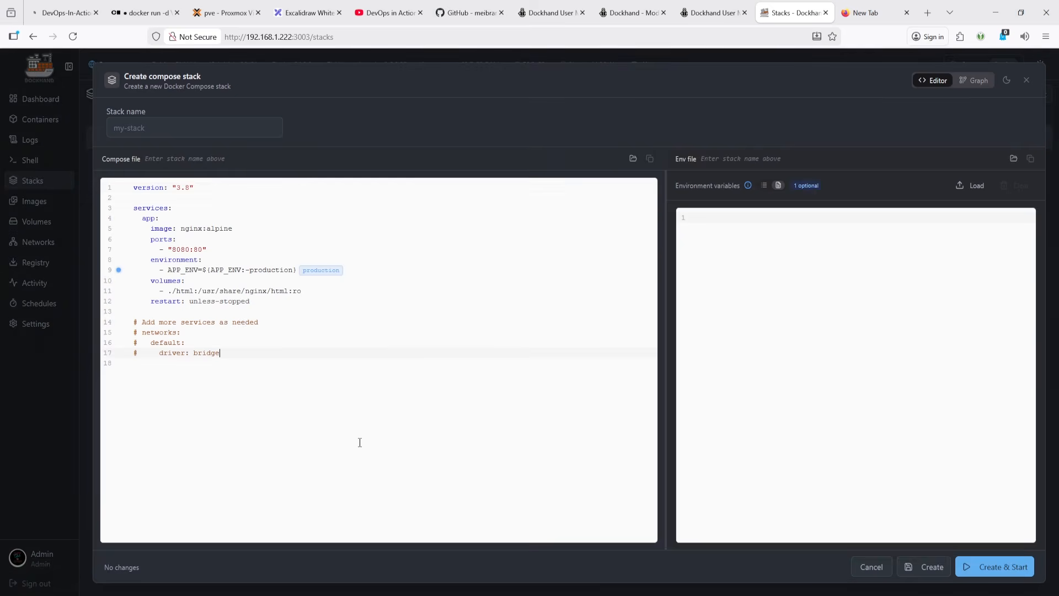
key(ctrl+a)
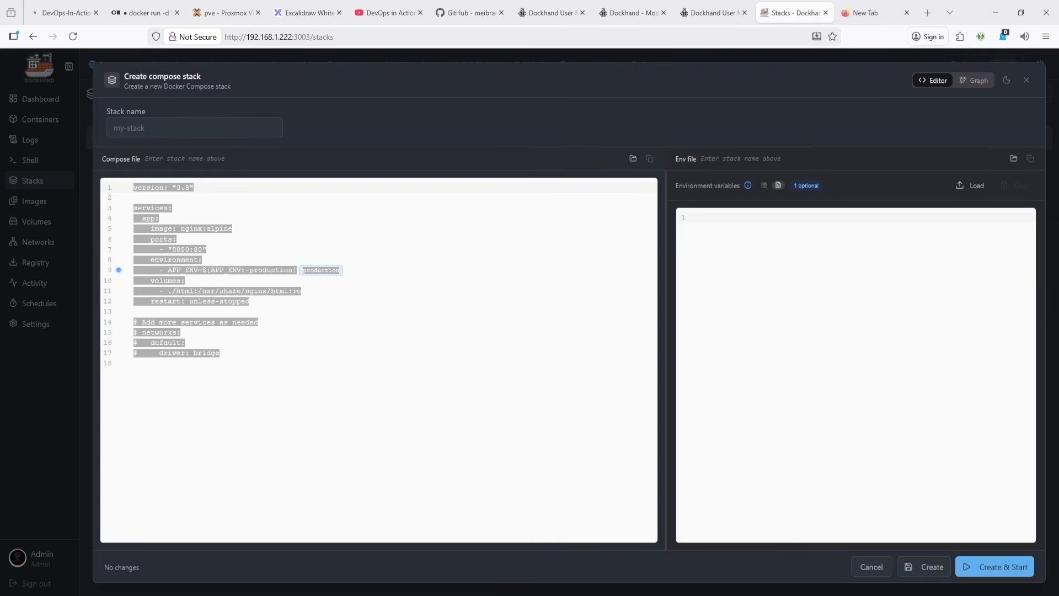
click(479, 269)
key(ctrl+a)
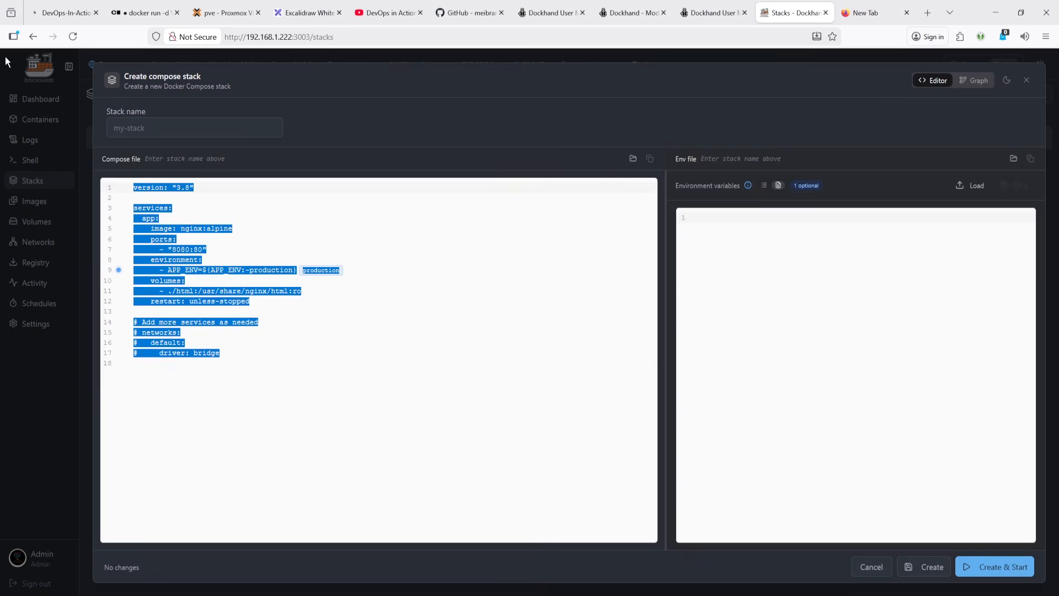
text(services:   metube:     image: ghcr.io/alexta69/metube     container_name: metube     restart: unless-stopped     ports:       - "8081:8081"     volumes:       - /srv:/downloads)
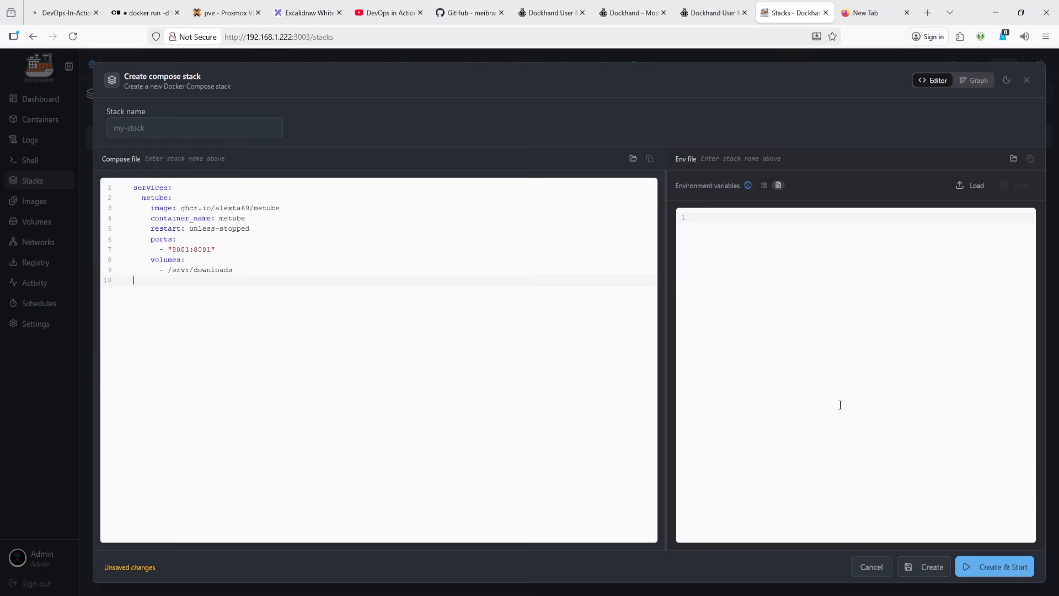
click(790, 298)
double_click(158, 197)
key(ctrl+c)
click(180, 128)
key(ctrl+v)
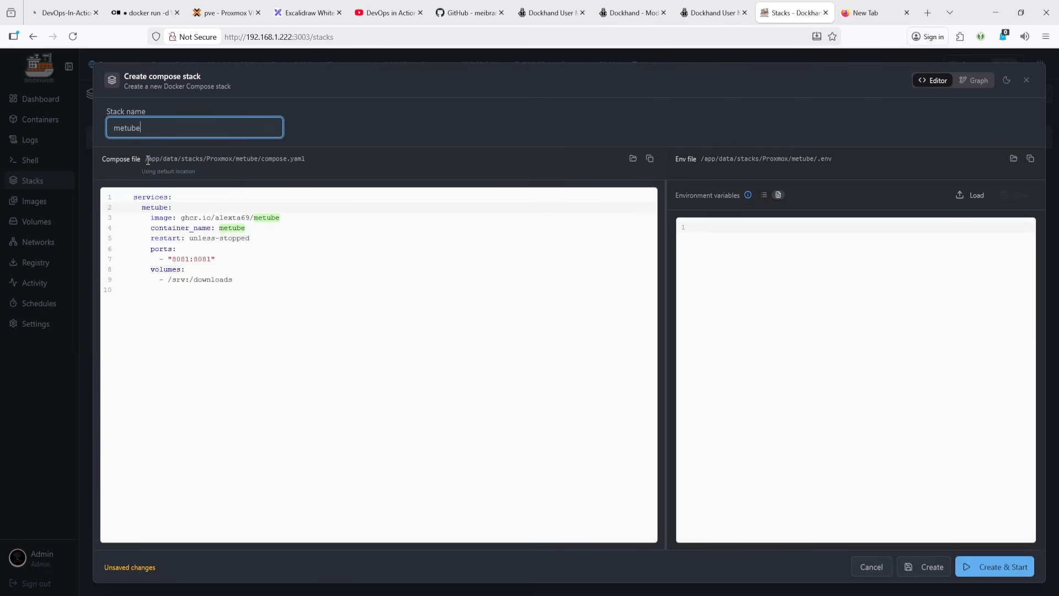
drag(146, 160, 306, 160)
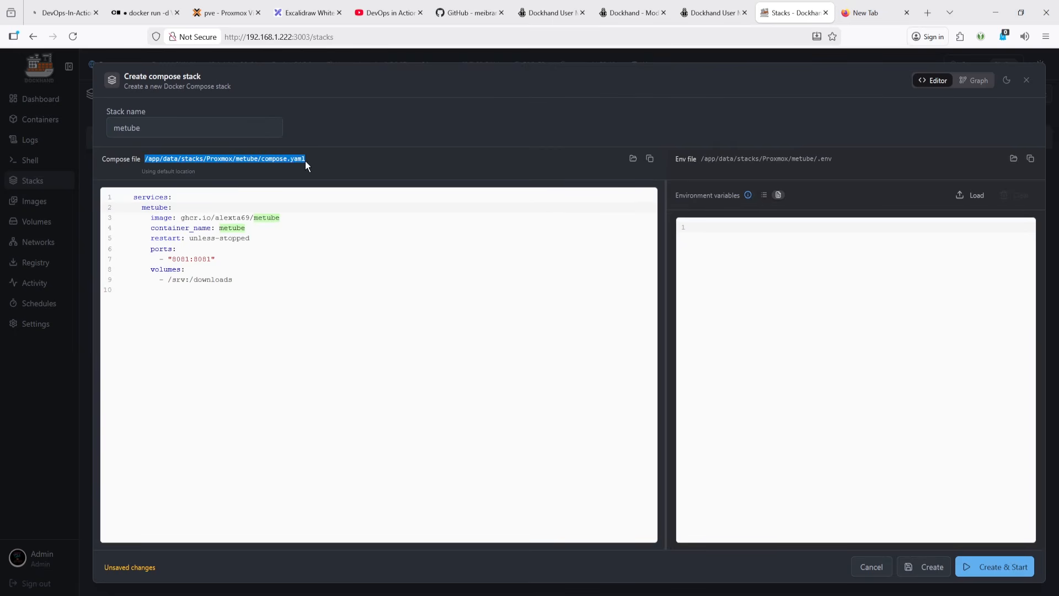
click(167, 162)
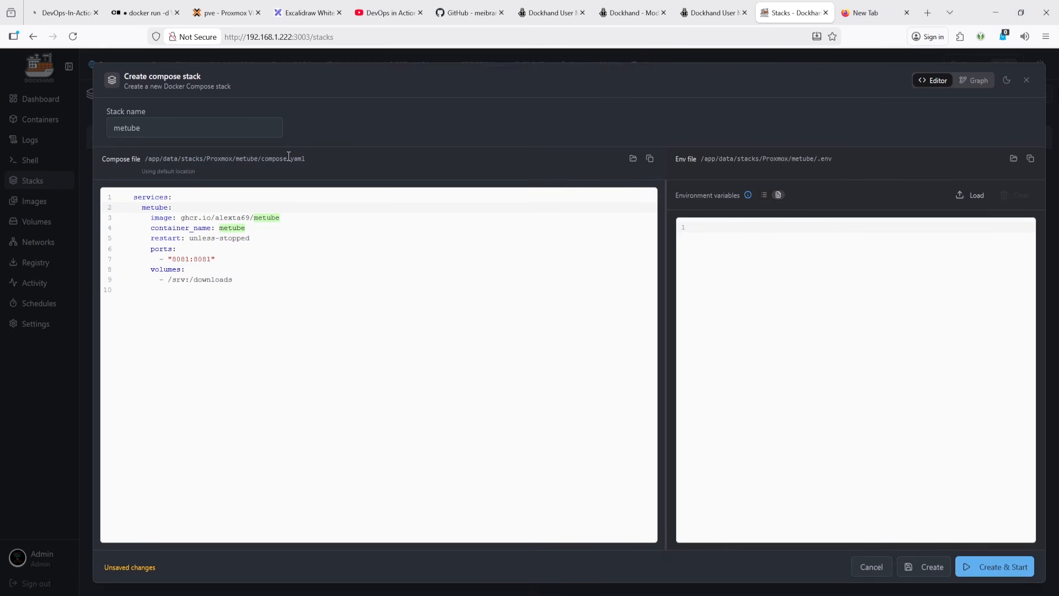
click(868, 568)
click(586, 351)
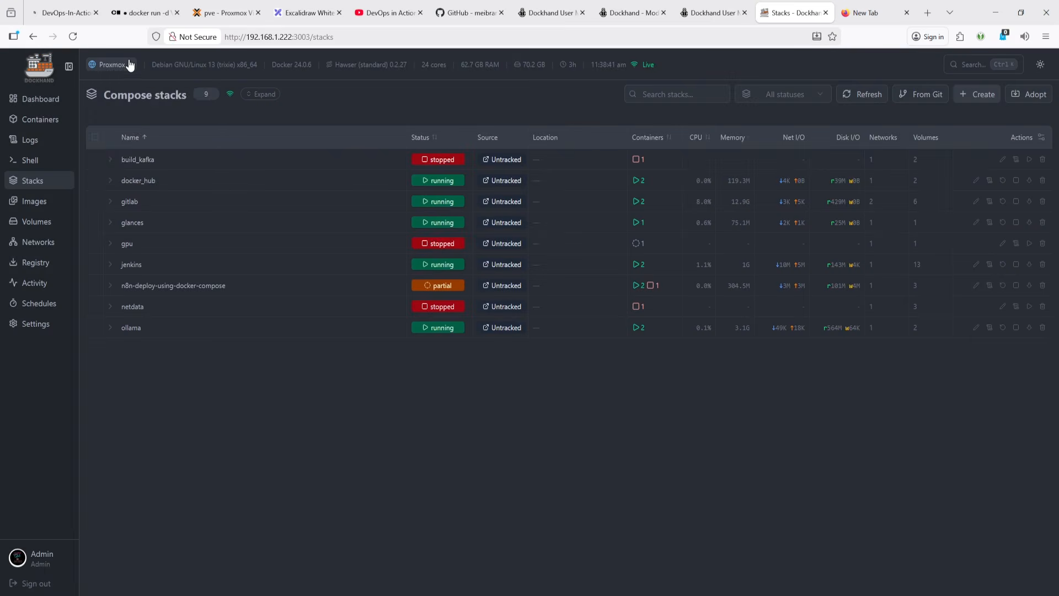
- Switch to the Local environment and start a new compose stack named metube
click(108, 65)
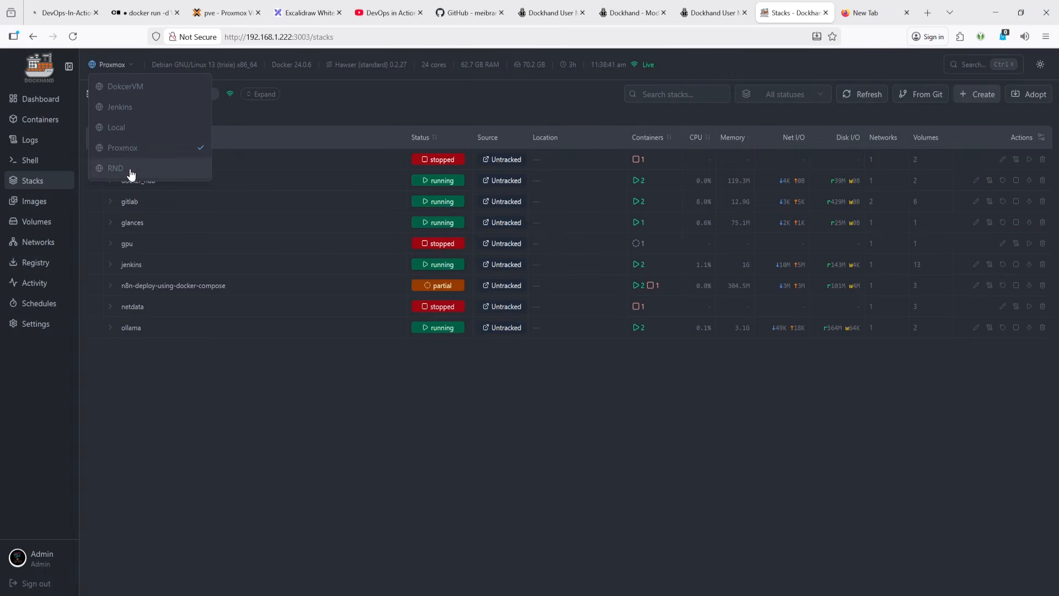
click(148, 87)
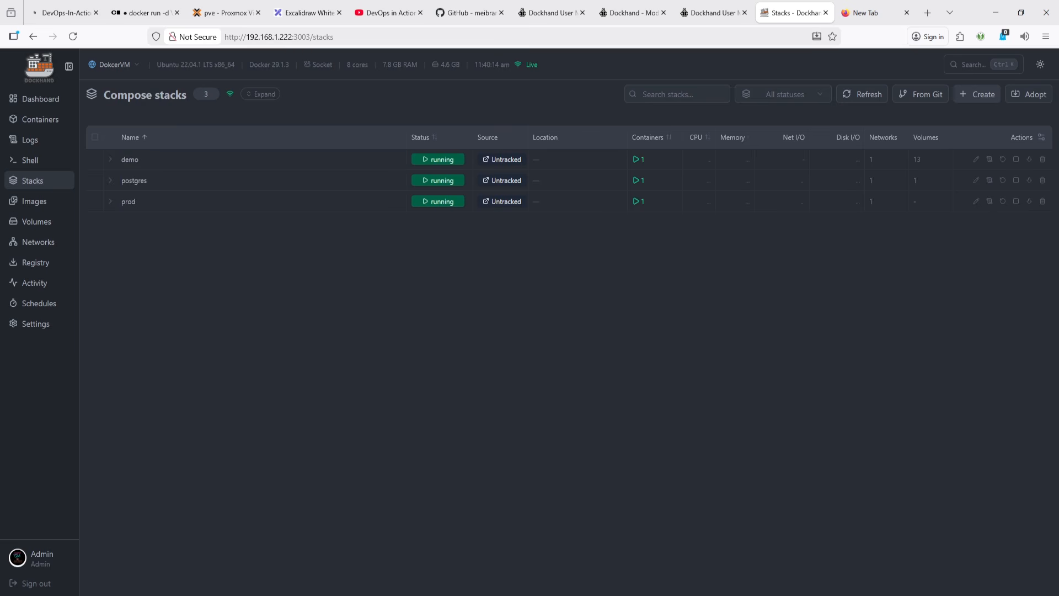
click(103, 66)
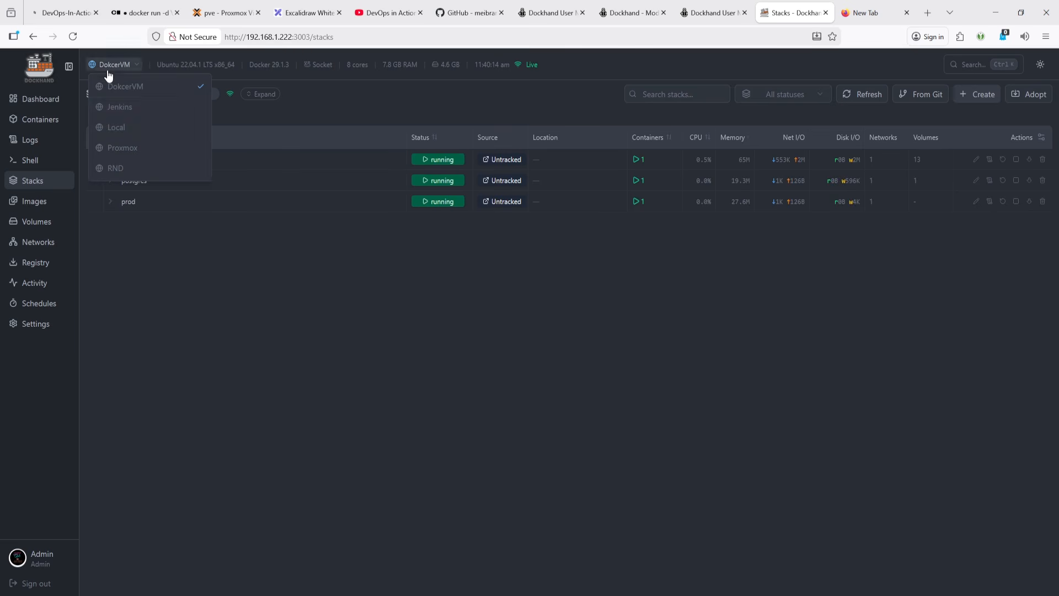
click(139, 128)
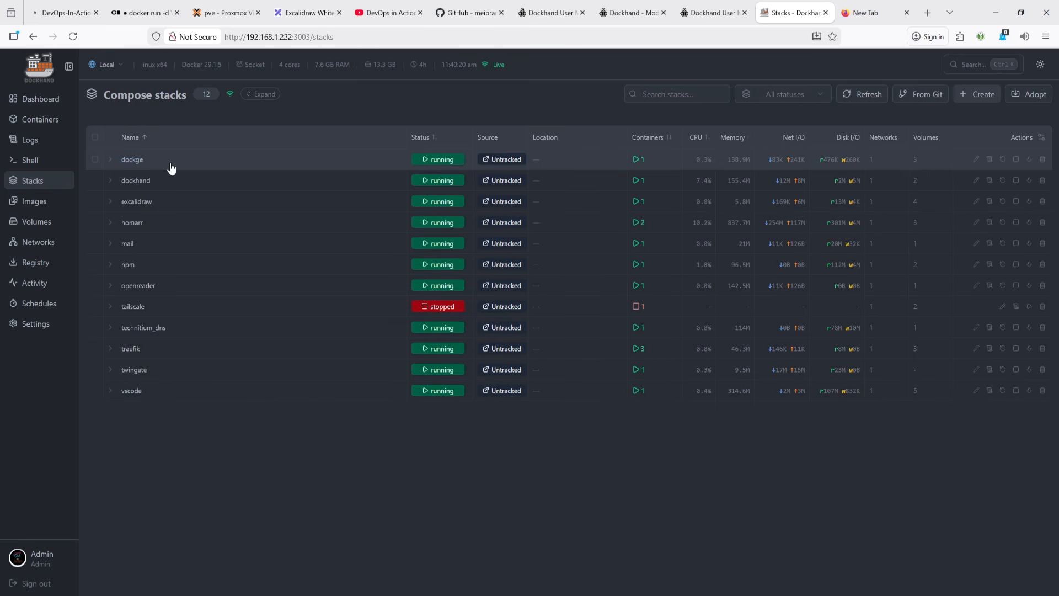
click(980, 95)
key(ctrl+a)
text(metube)
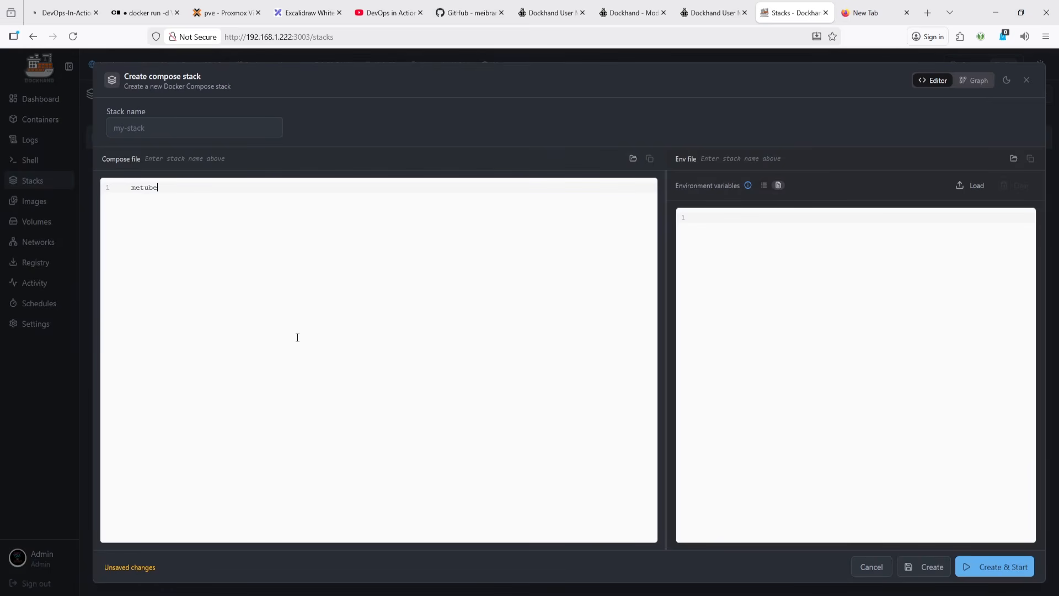
click(161, 134)
text(metube)
- Replace the editor content with the pasted metube compose definition and create and start the stack
double_click(144, 197)
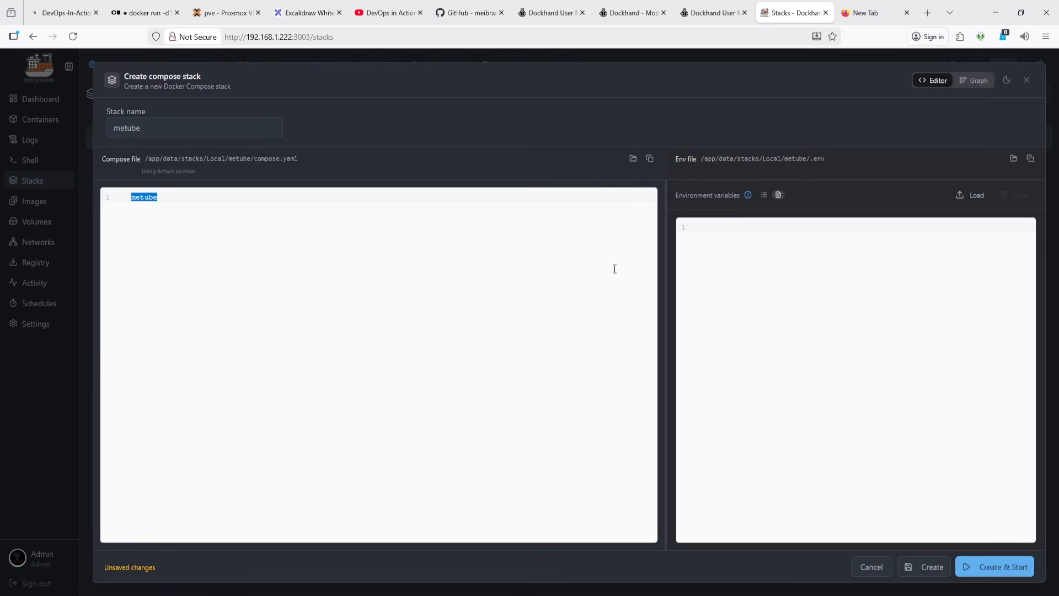
key(BackSpace)
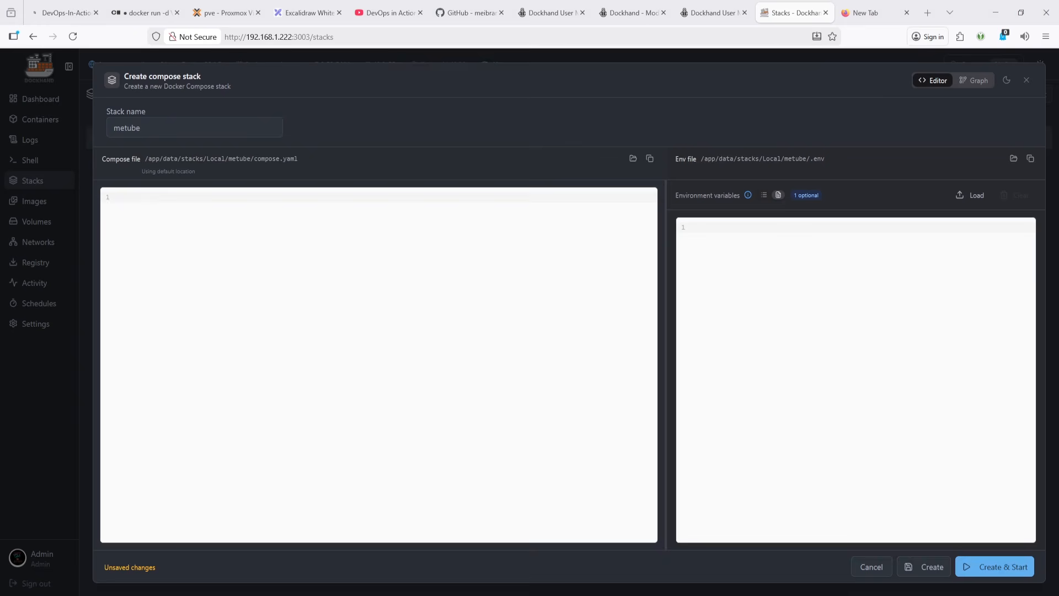
click(548, 291)
text(services:   metube:     image: ghcr.io/alexta69/metube     container_name: metube     restart: unless-stopped     ports:       - "8081:8081"     volumes:       - /srv:/downloads)
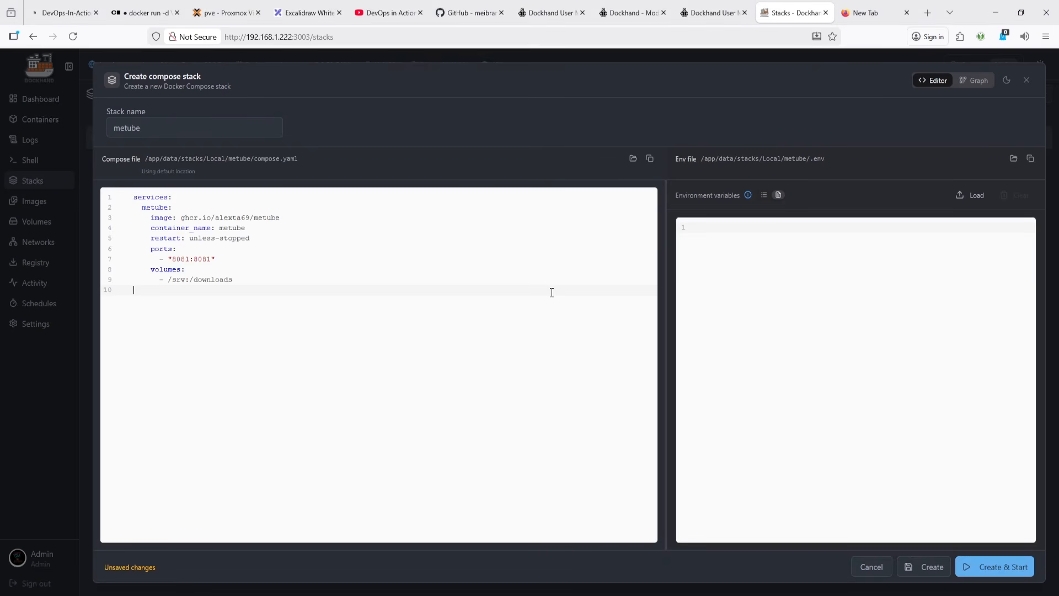
click(1000, 569)
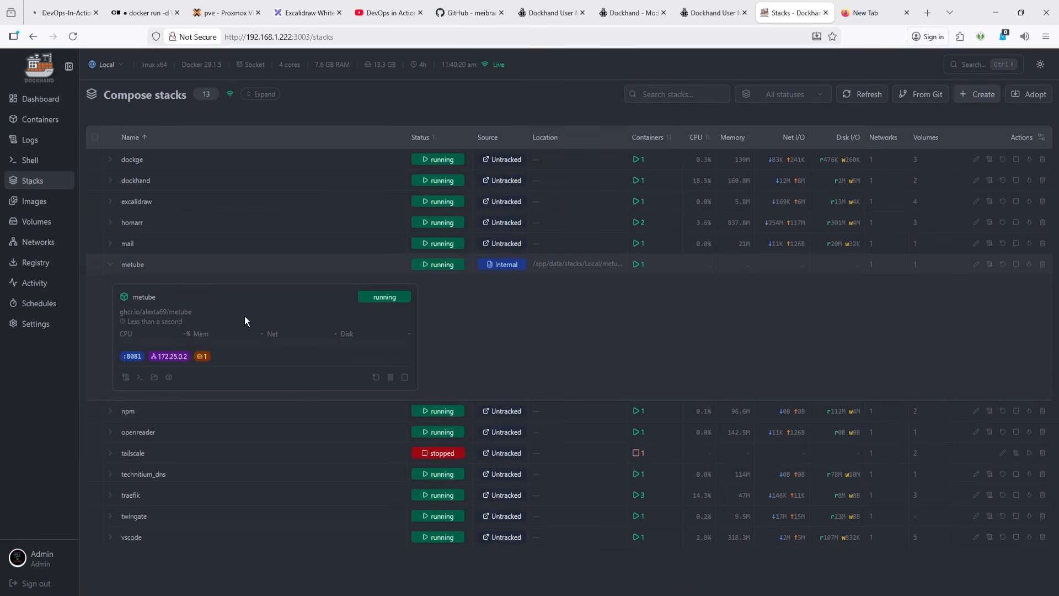
- Expand and collapse the metube stack to inspect its running container
click(110, 268)
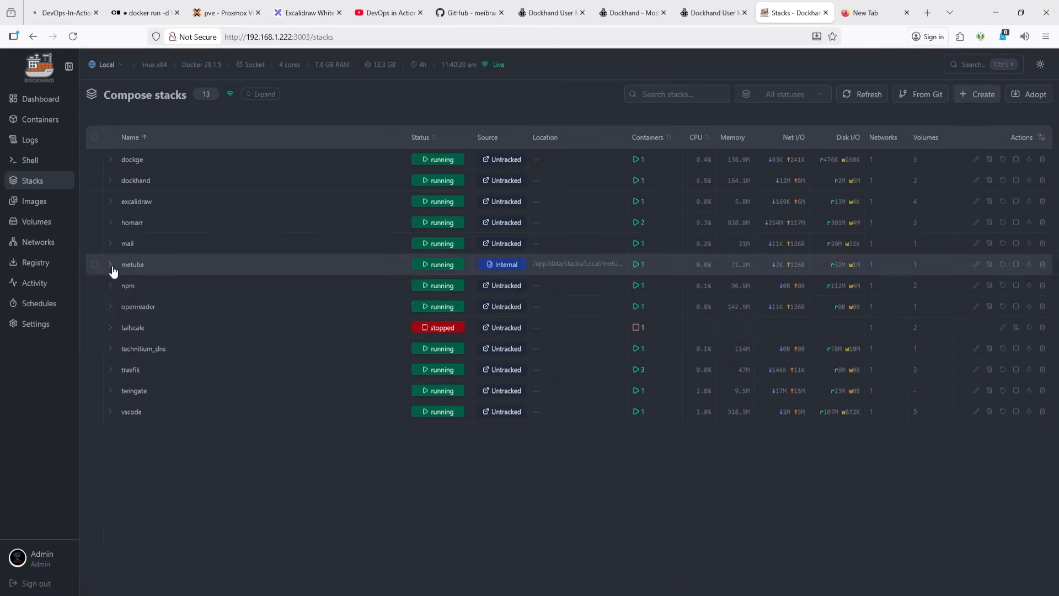
click(111, 267)
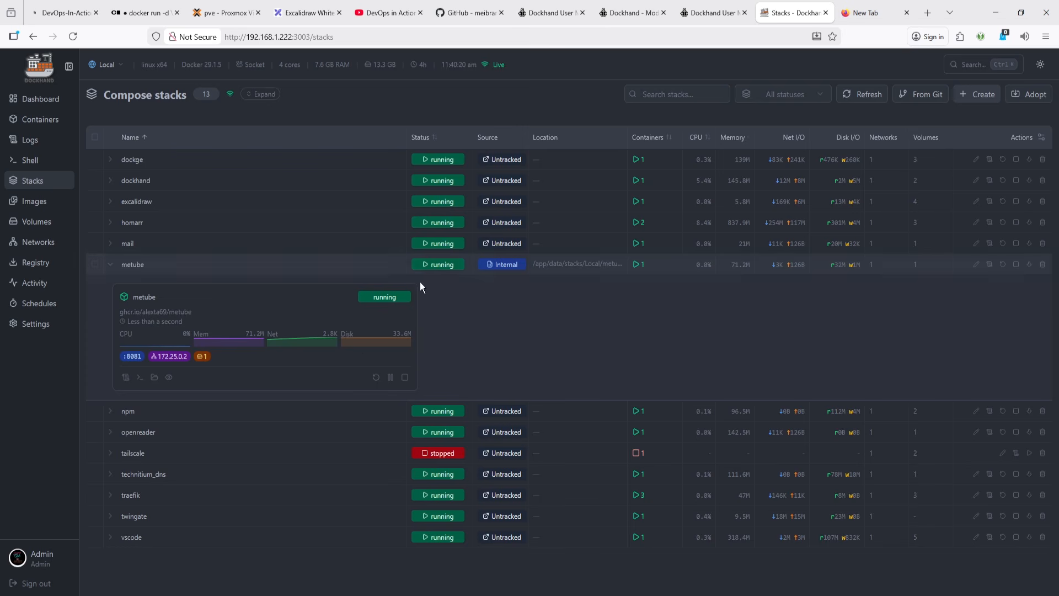
click(112, 266)
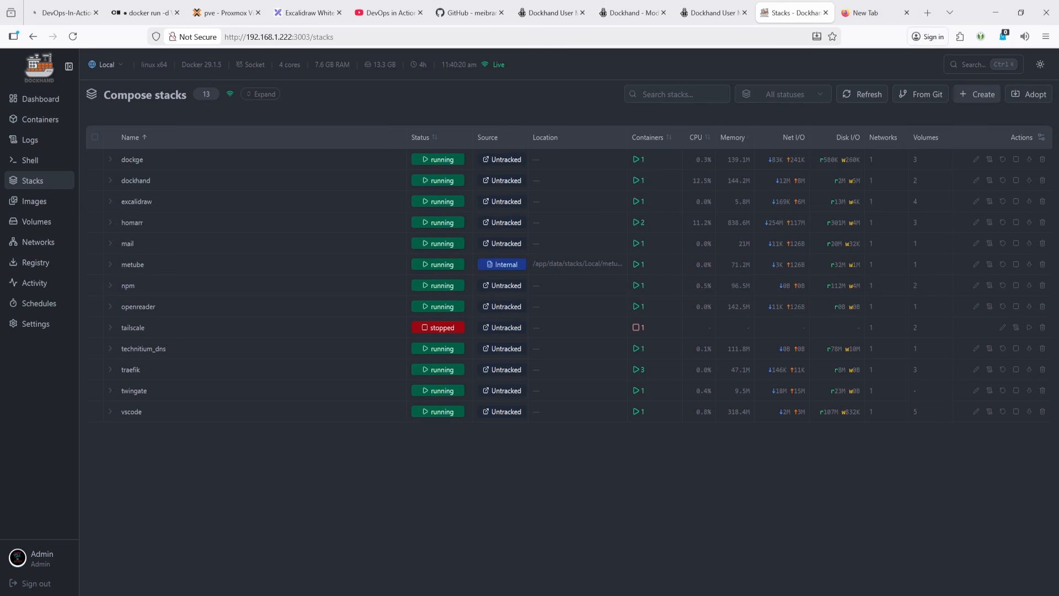
- Switch to the terminal and scroll through Dockhand's deployment log for the metube stack
click(66, 569)
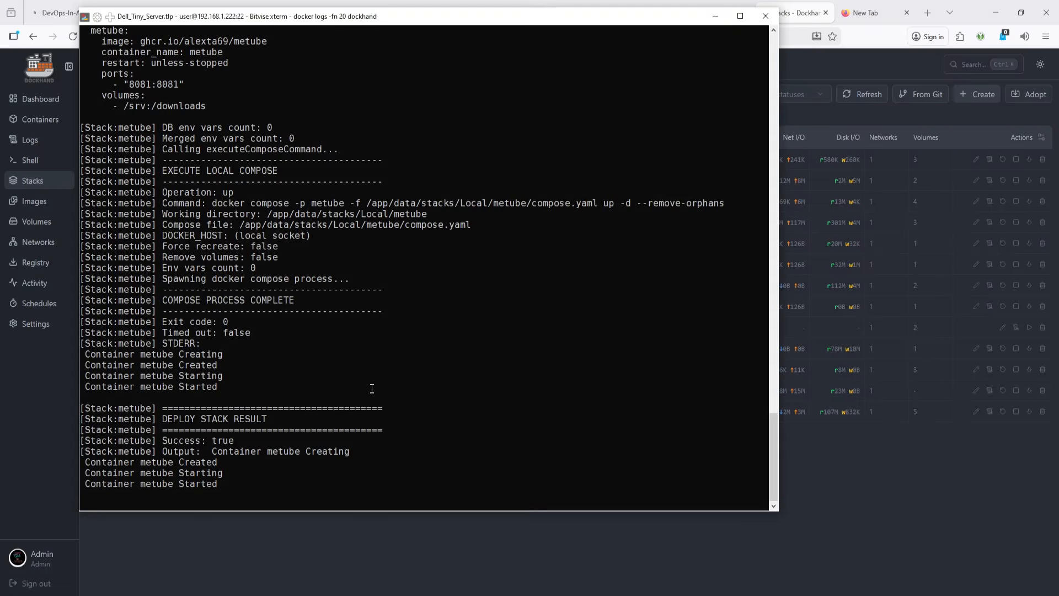
scroll(215, 281, up, 3)
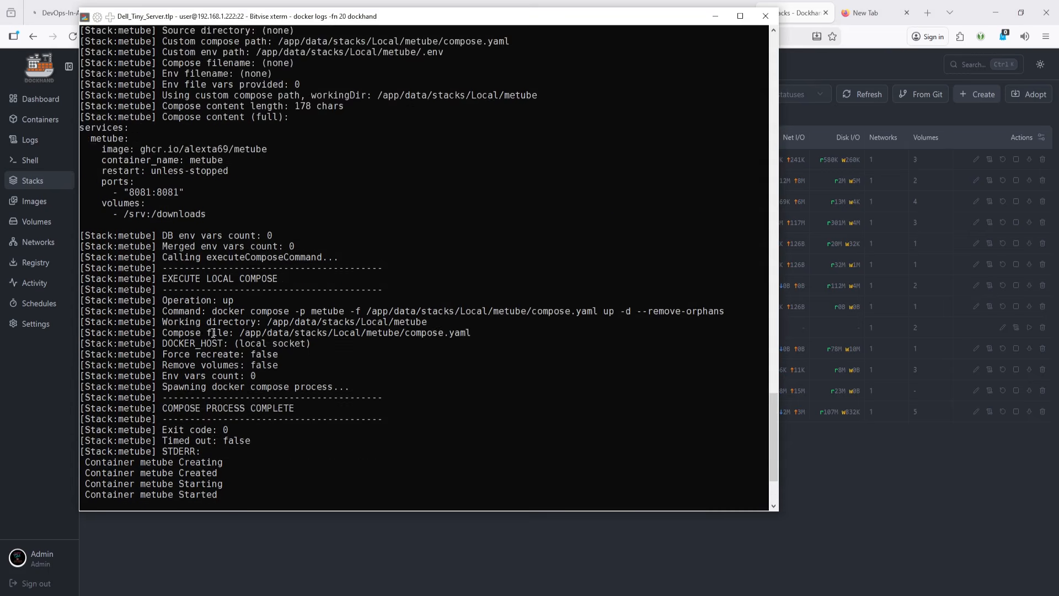
scroll(248, 336, down, 3)
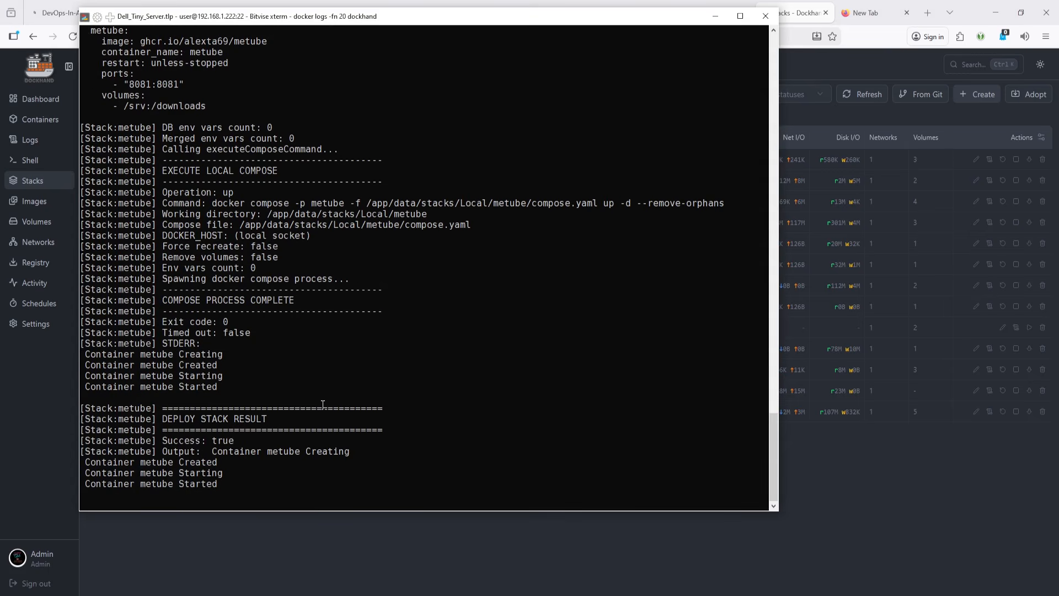
- Stop following the logs, clear the terminal and list the Dockhand project directory
key(ctrl+c)
key(ctrl+l)
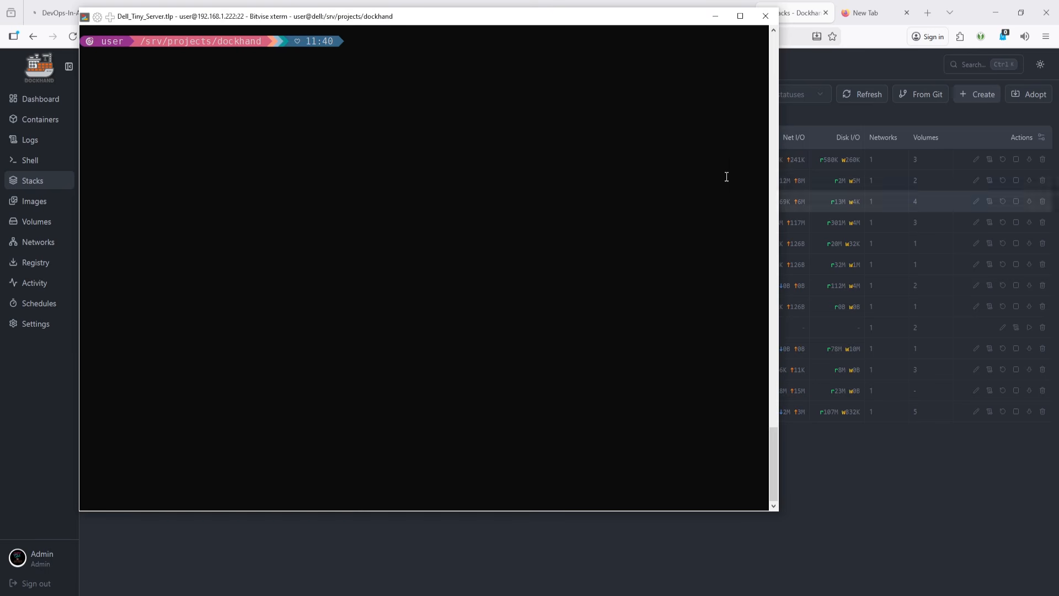
text(ll)
key(Return)
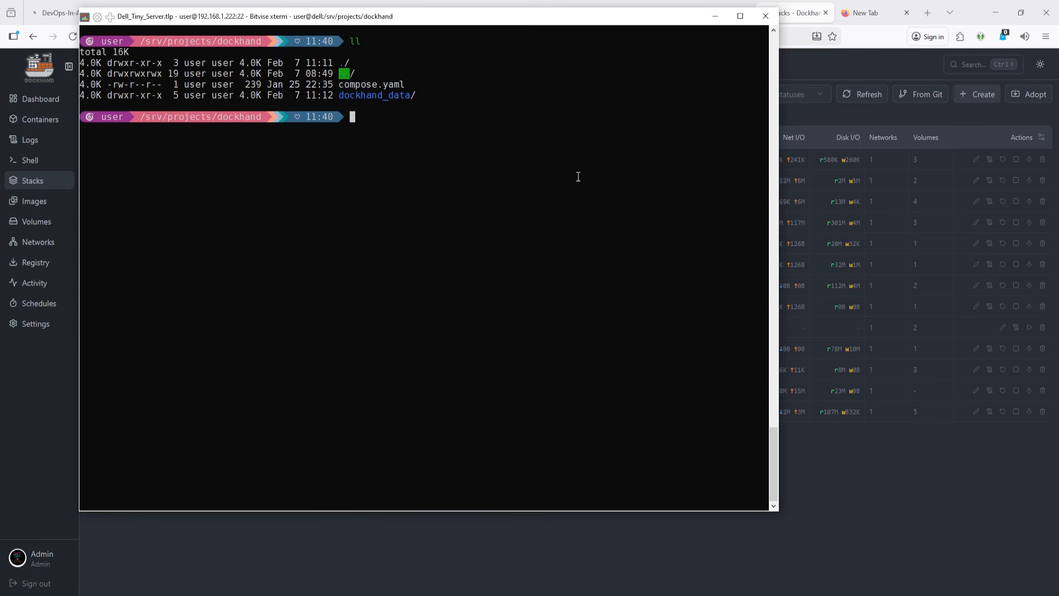
- Try to print dockhand_data, then print the contents of compose.yaml
text(cat dockhand_data)
key(Return)
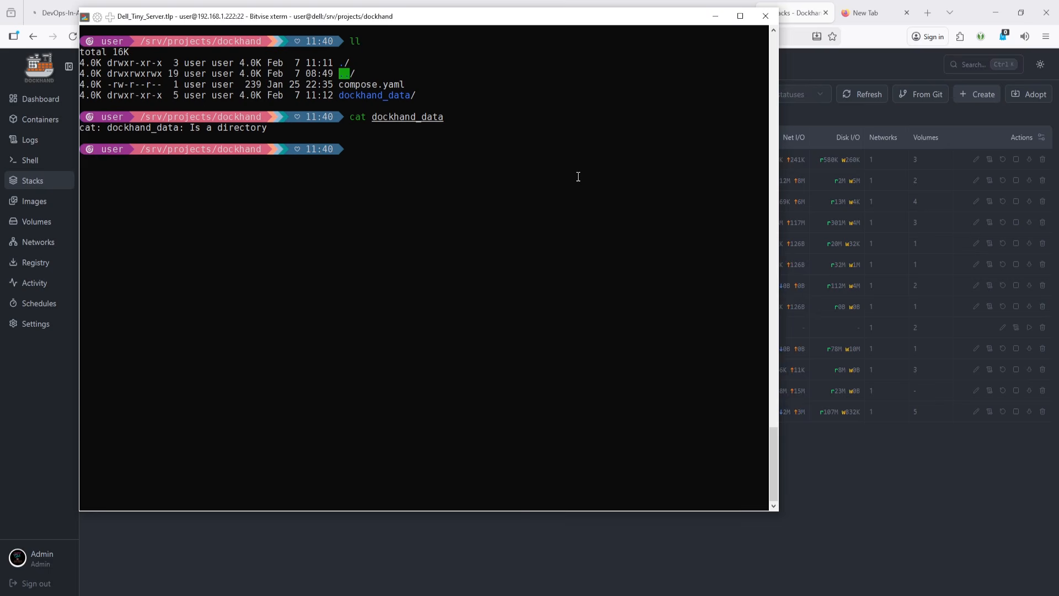
text(cat co)
key(Tab)
key(Return)
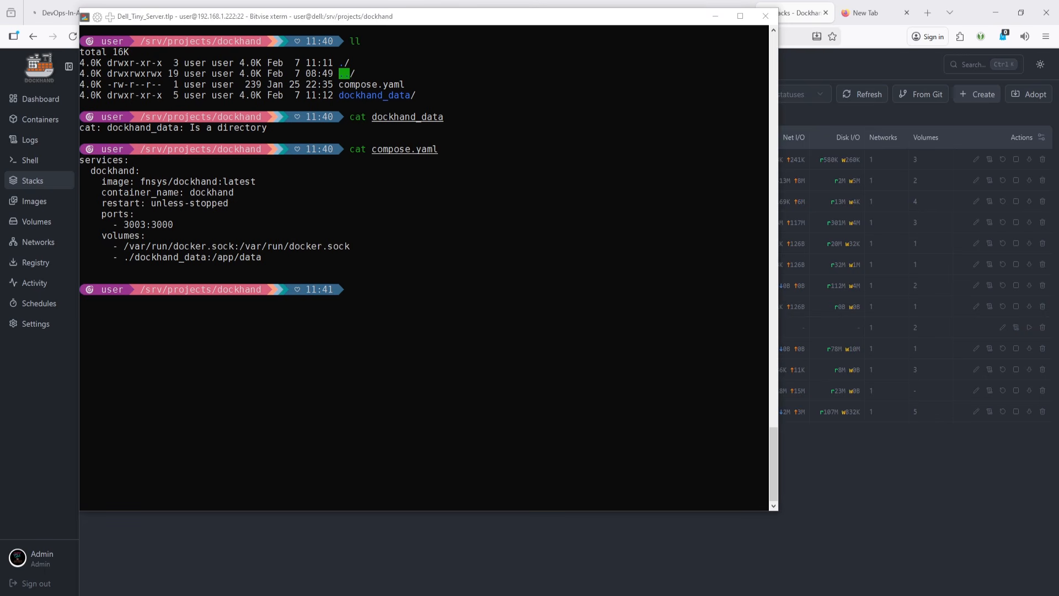
- List and print the metube stack's compose.yaml stored under dockhand_data/stacks/Local/metube, maximizing the terminal
right_click(607, 338)
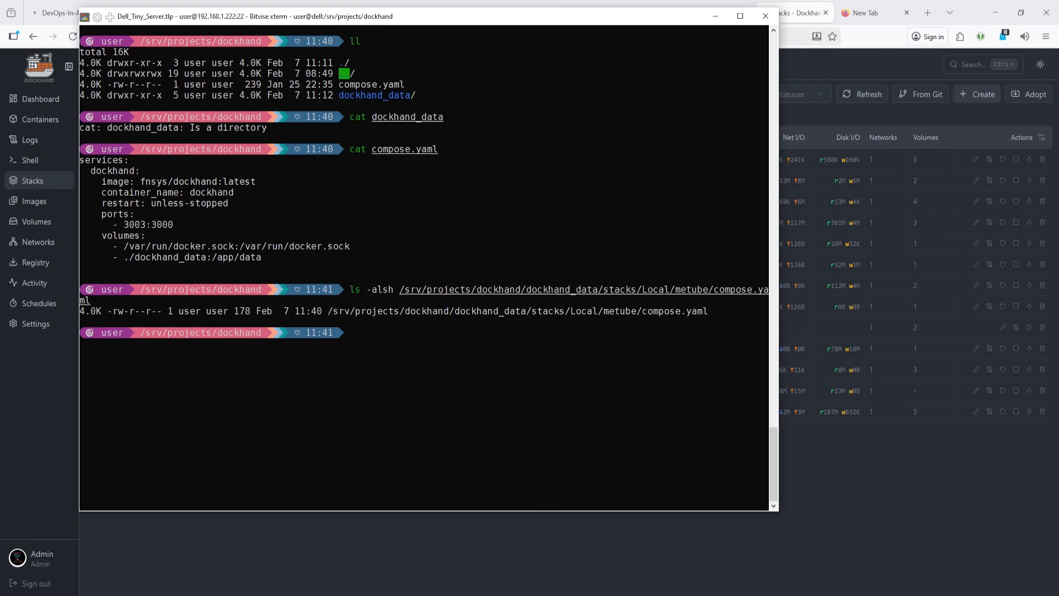
right_click(433, 403)
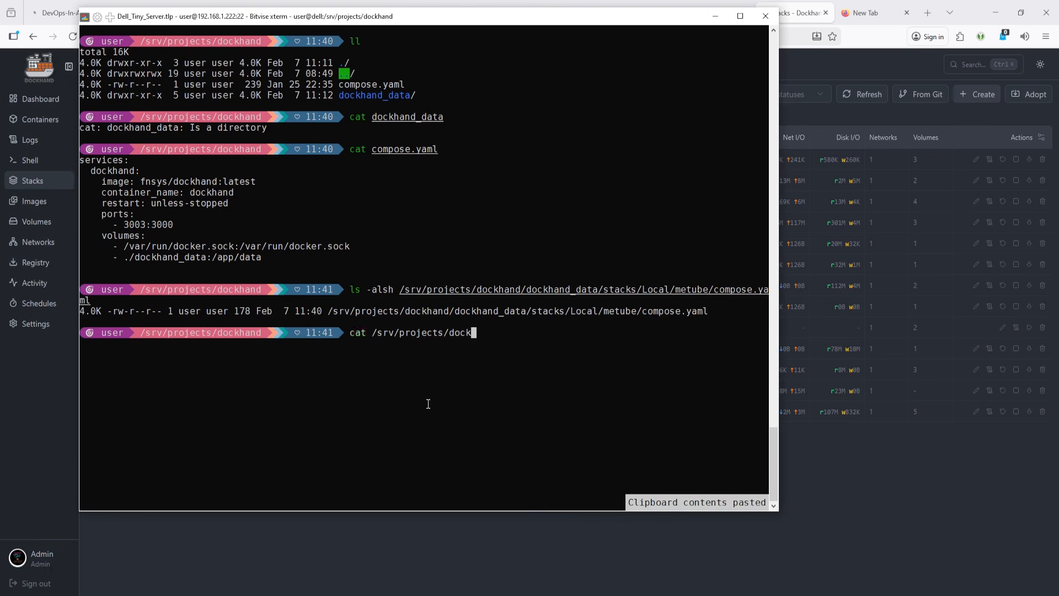
click(740, 16)
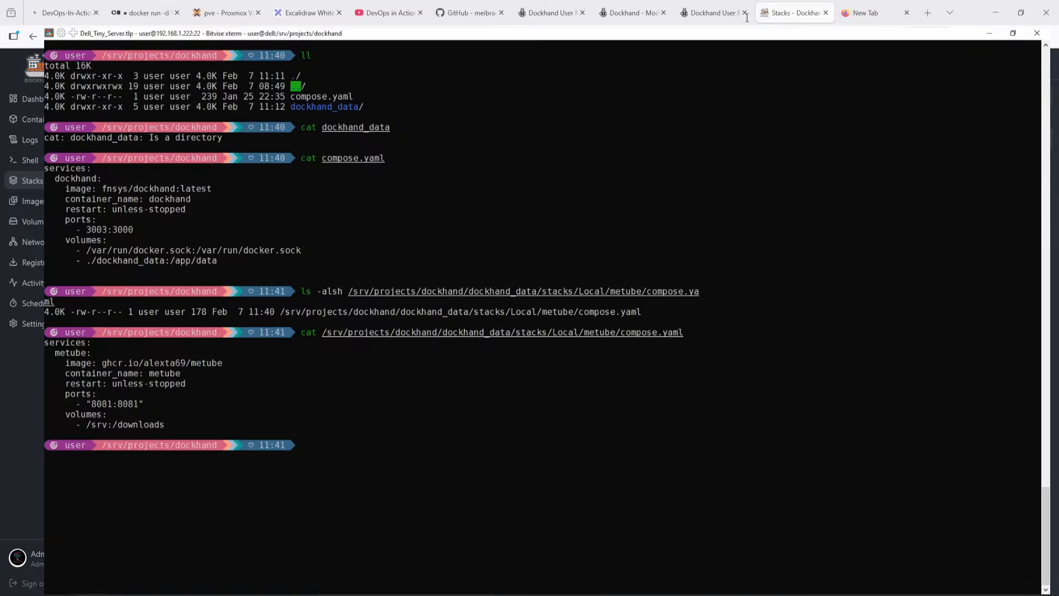
- Clear the terminal and list the contents of the dockhand_data/stacks directory
key(ctrl+l)
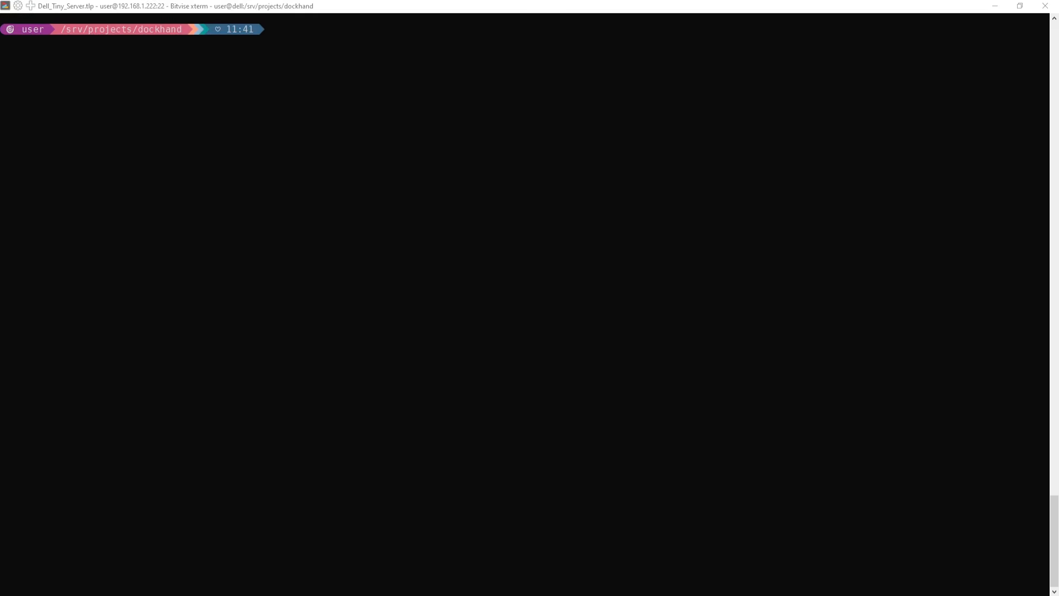
click(505, 288)
text(ls )
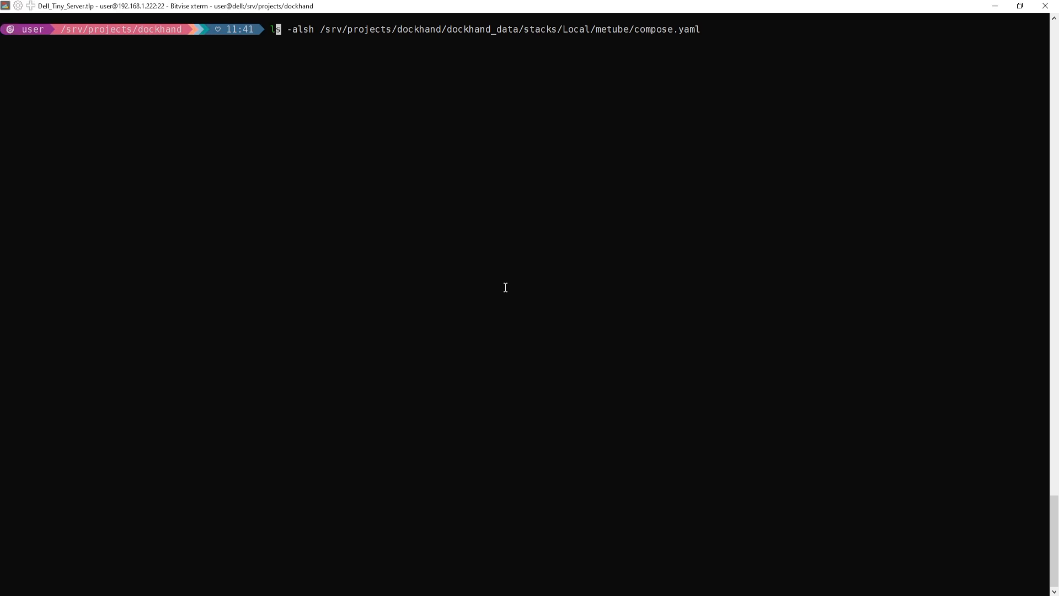
text(-lash)
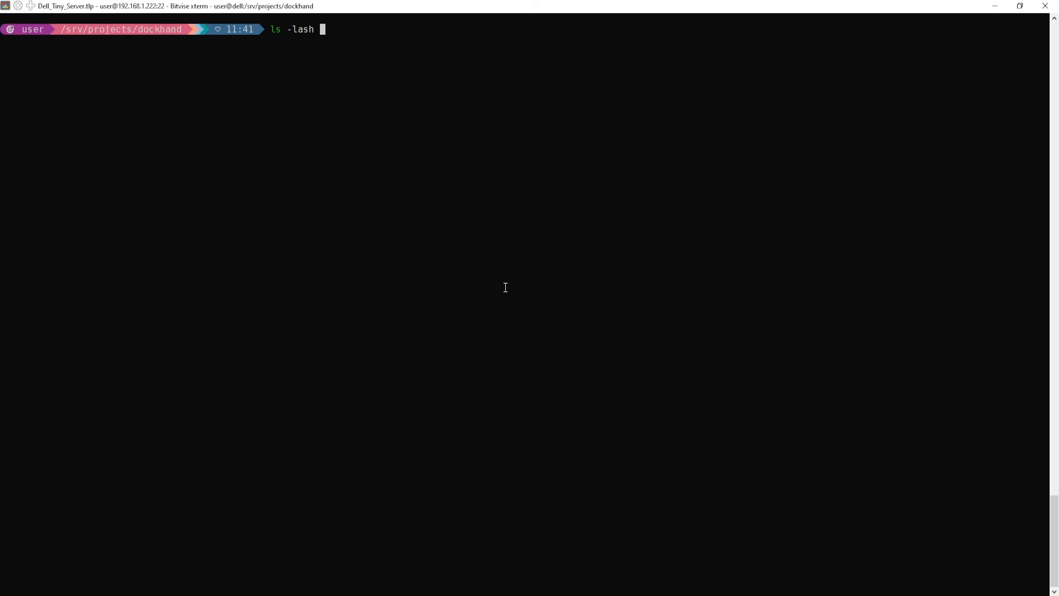
right_click(506, 288)
key(Return)
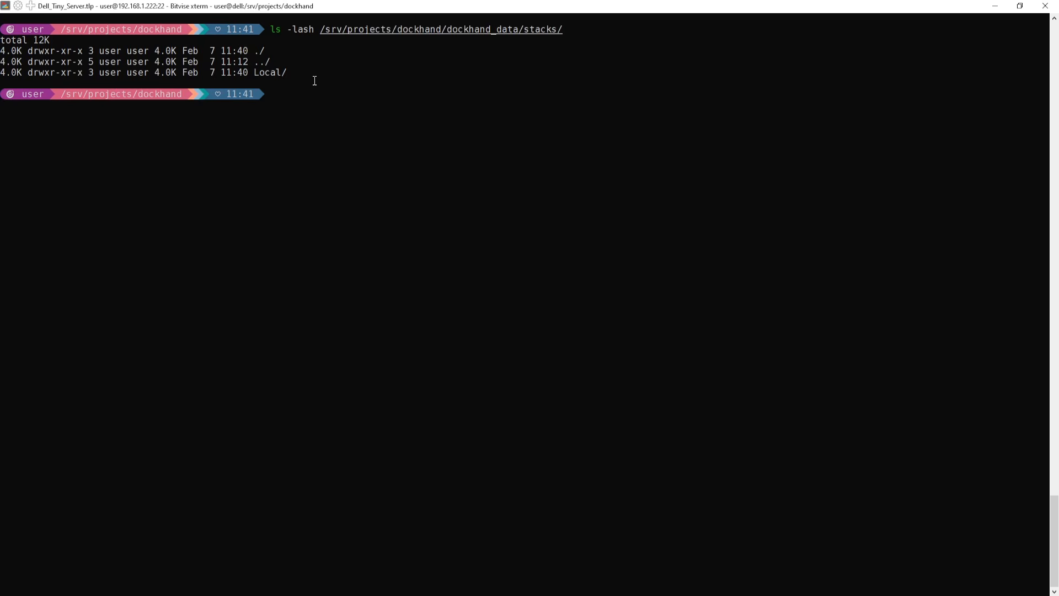
- Recall a previous command and list the contents of the stacks/Local/metube directory
key(Up)
key(Down)
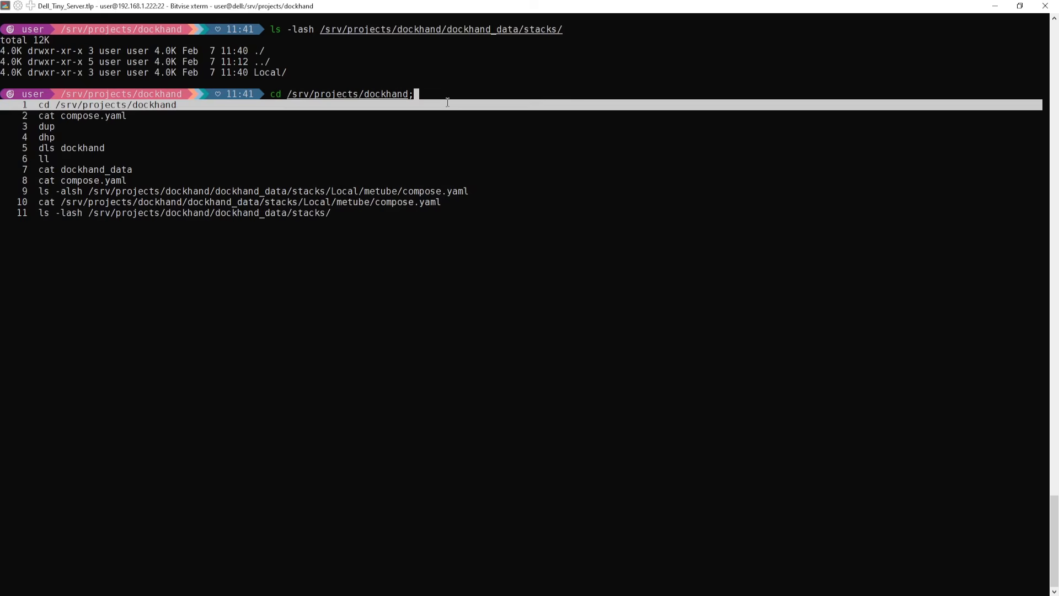
key(Down)
key(Down)
key(Down)
key(Down)
key(Down)
key(Down)
key(Down)
key(Down)
key(Down)
key(Down)
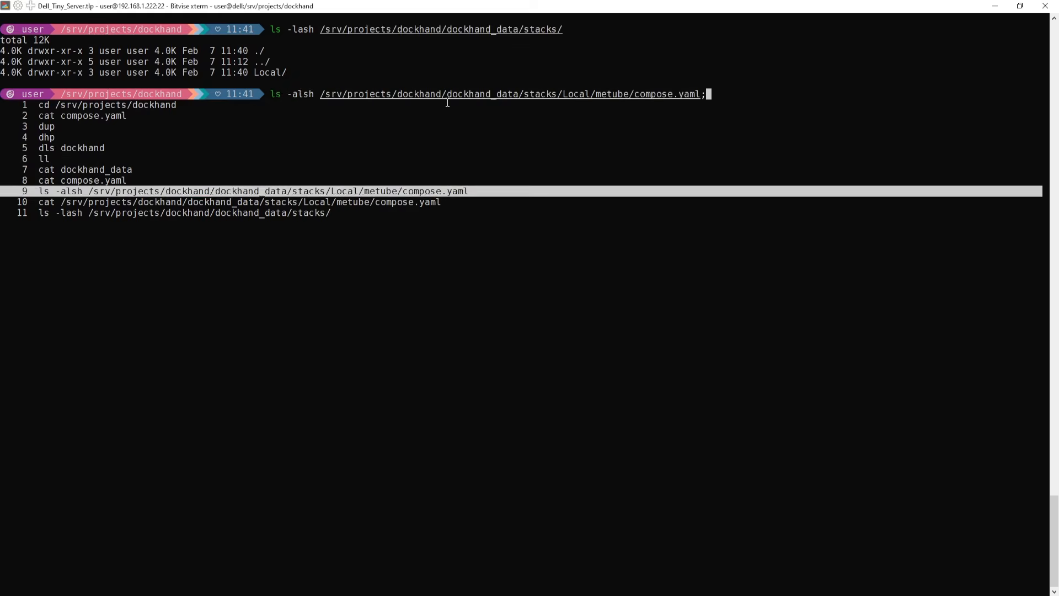
key(Return)
key(Tab)
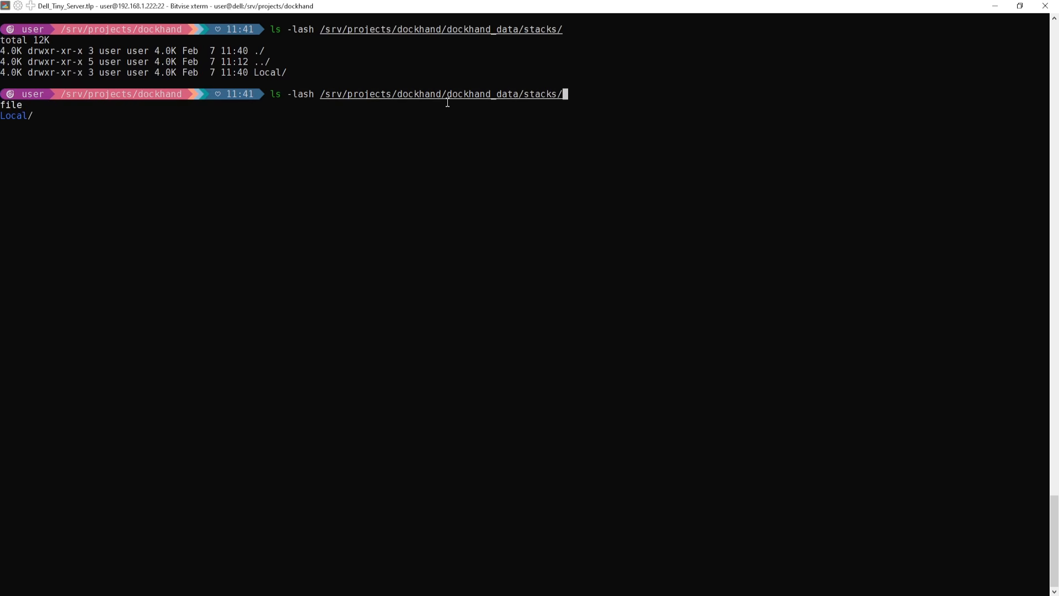
text(L)
key(Tab)
text(m)
key(Tab)
key(BackSpace)
key(Return)
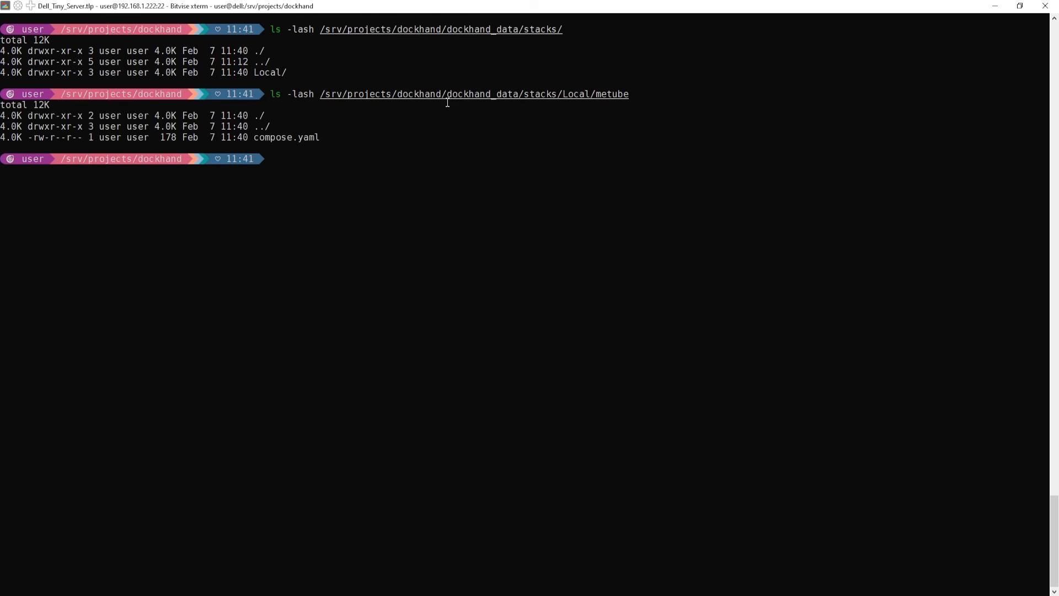
- Clear the terminal, return to the Dockhand stacks page and open then dismiss the Deploy from Git dialog
key(ctrl+l)
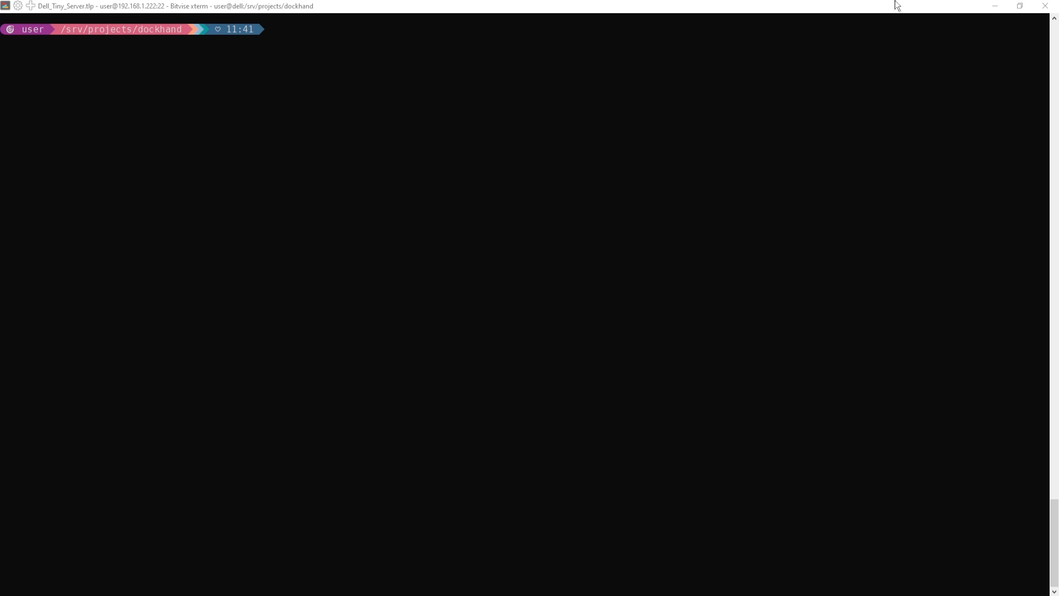
click(995, 5)
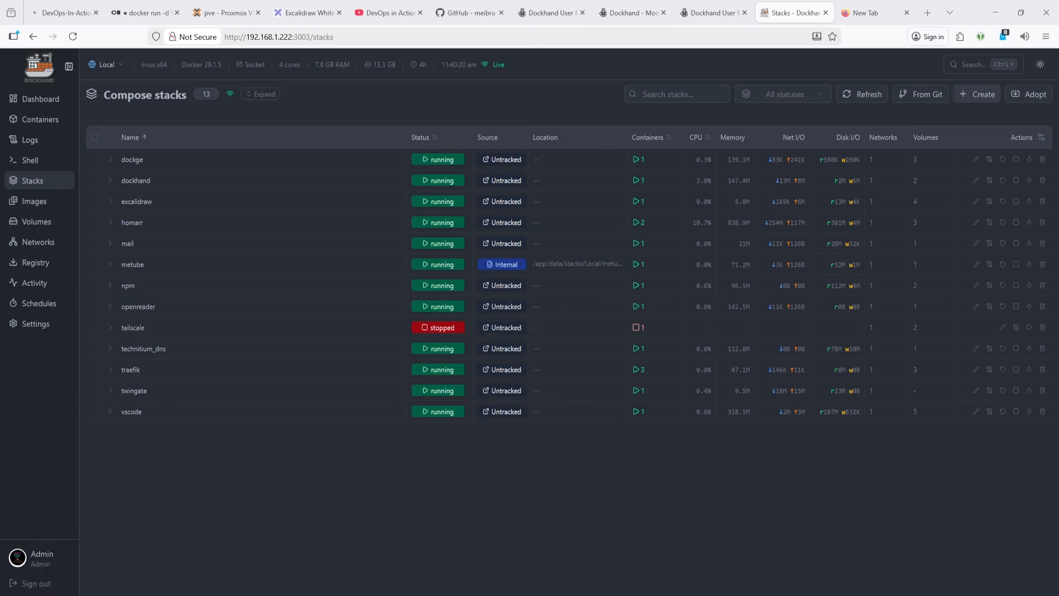
click(922, 94)
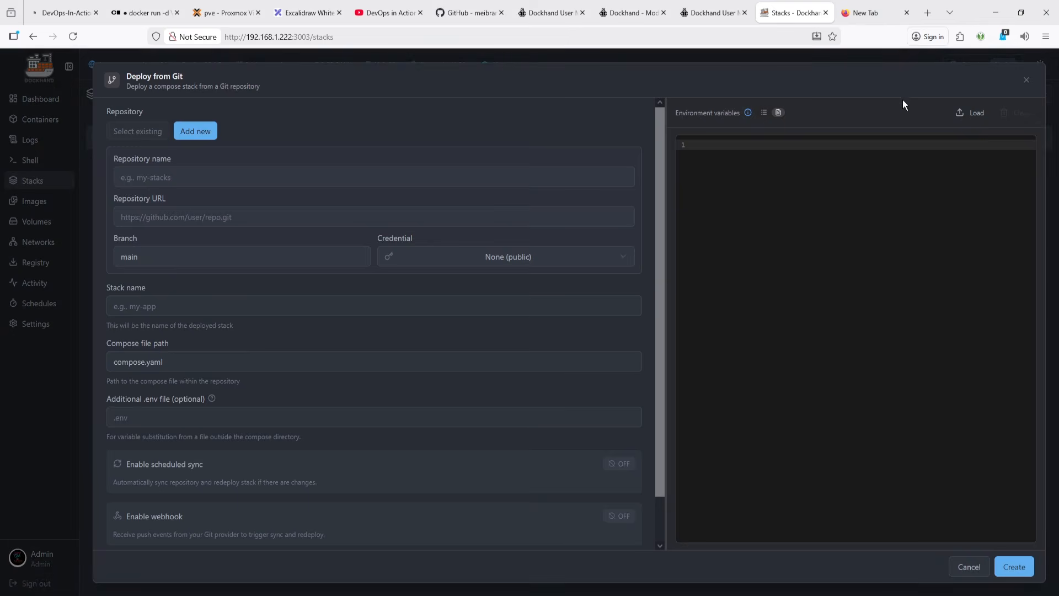
click(1027, 81)
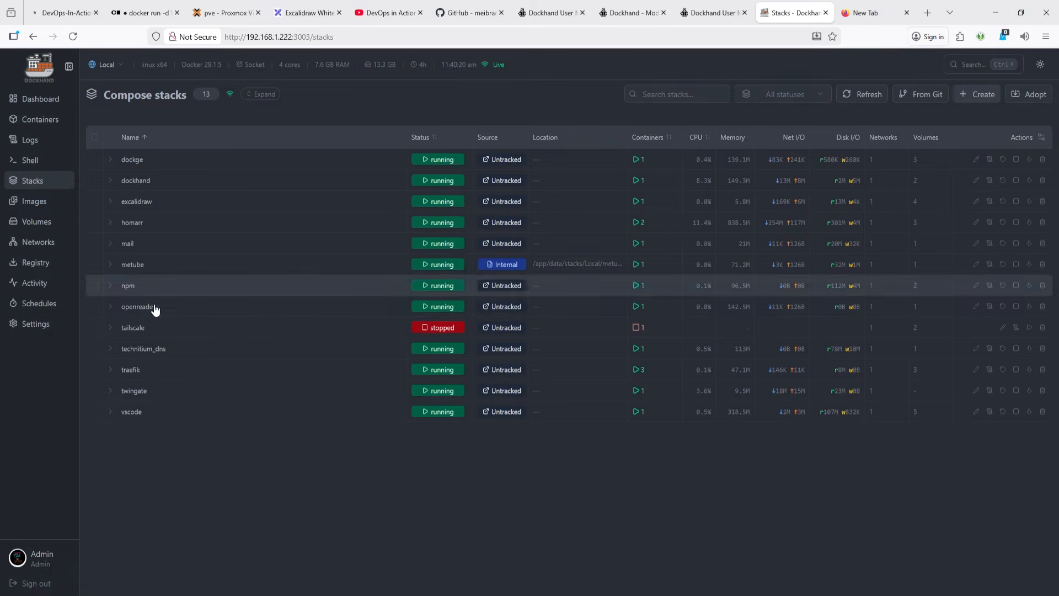
- In the Git settings, start adding a new repository named nodejs-gitops-demo
click(34, 326)
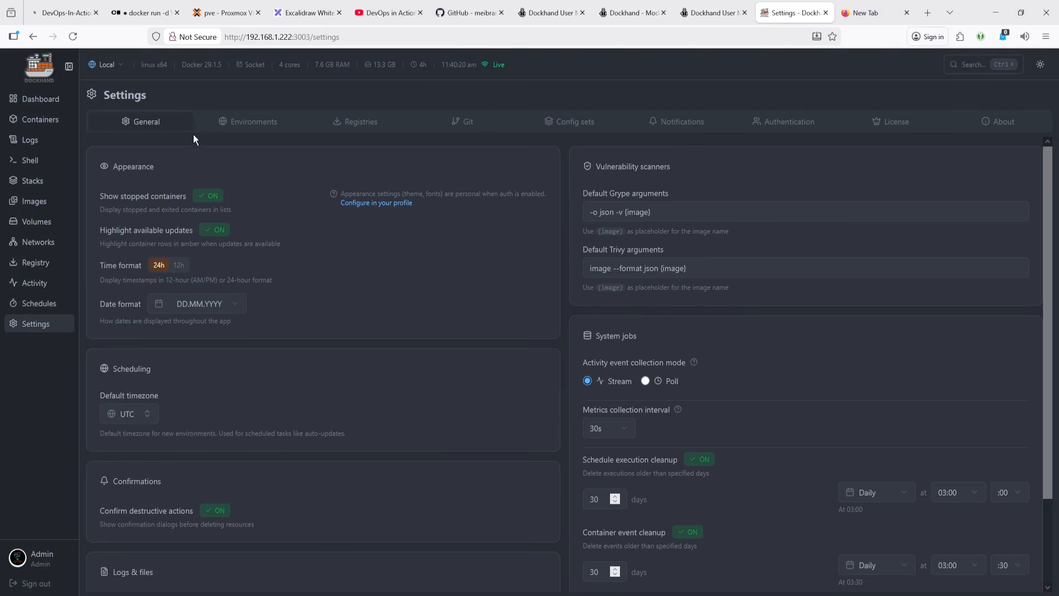
click(361, 124)
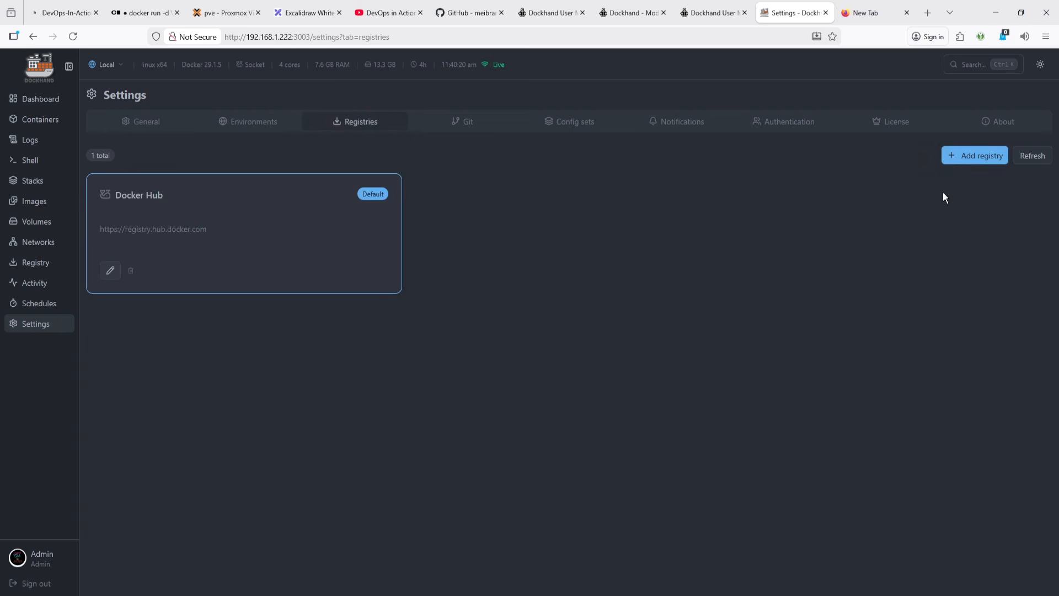
click(478, 126)
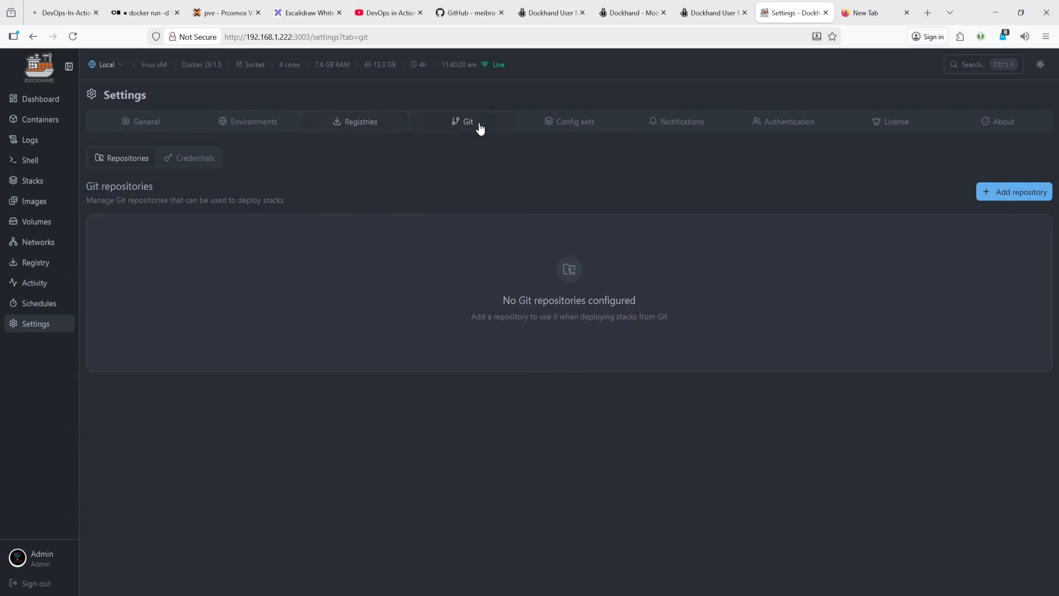
click(997, 192)
click(511, 251)
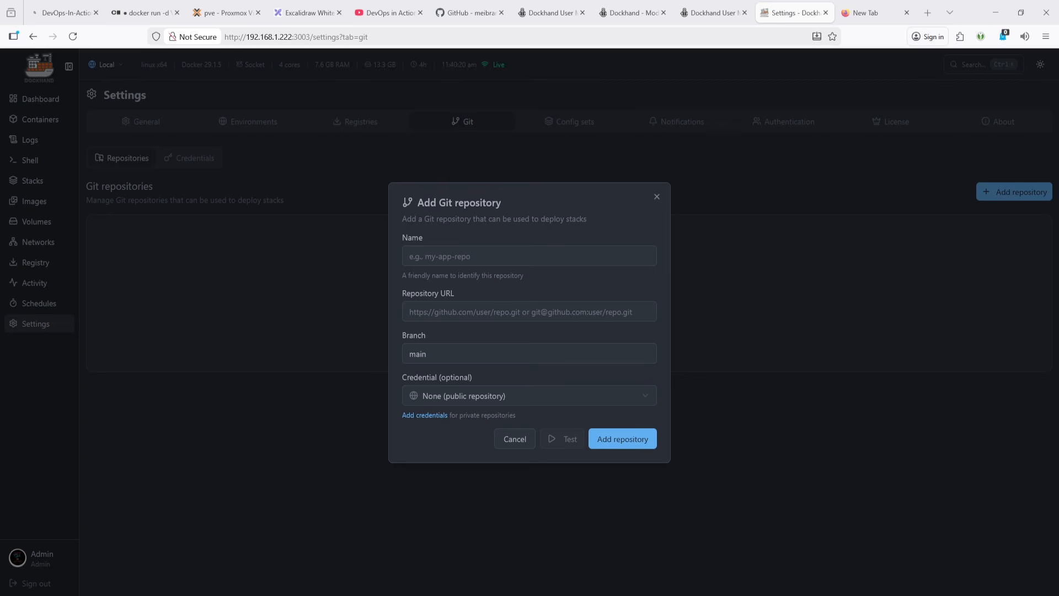
click(556, 257)
text(nodejs-gitops-demo)
- Enter the repository's GitHub URL ending in nodejs-gitops-demo.git, test the connection and add the repository
click(533, 316)
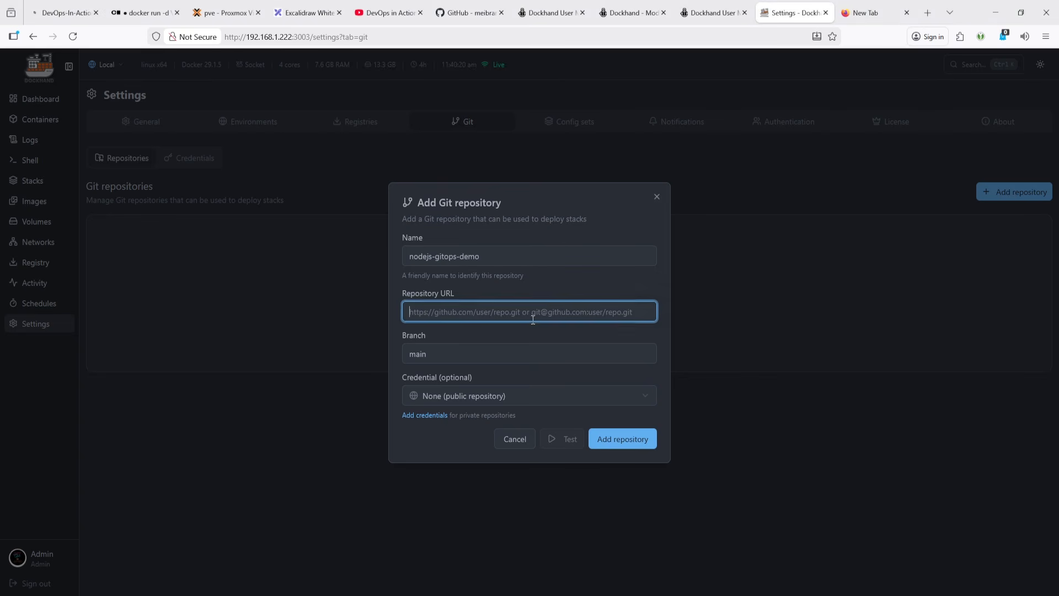
click(544, 312)
click(543, 312)
click(544, 312)
click(557, 328)
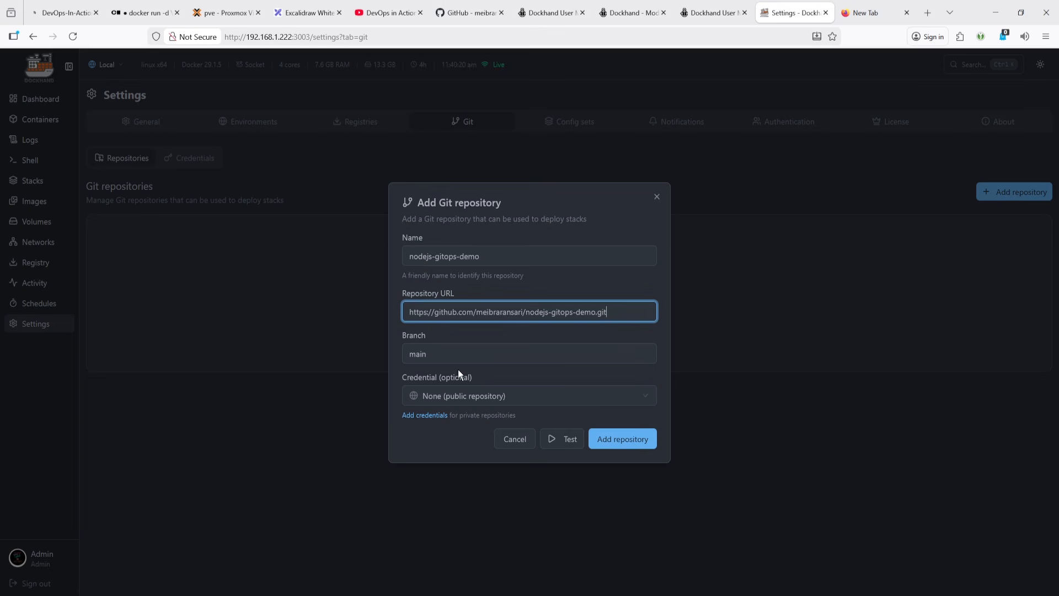
click(573, 443)
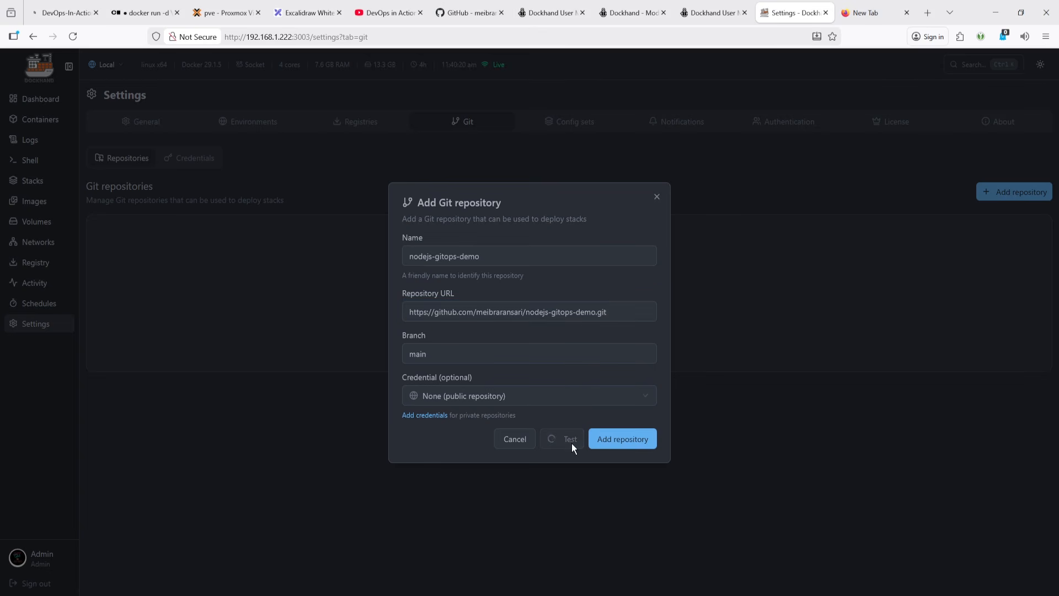
click(622, 441)
- Edit the nodejs-gitops-demo repository, keep the public no-credential option, test the connection and save the changes
click(197, 159)
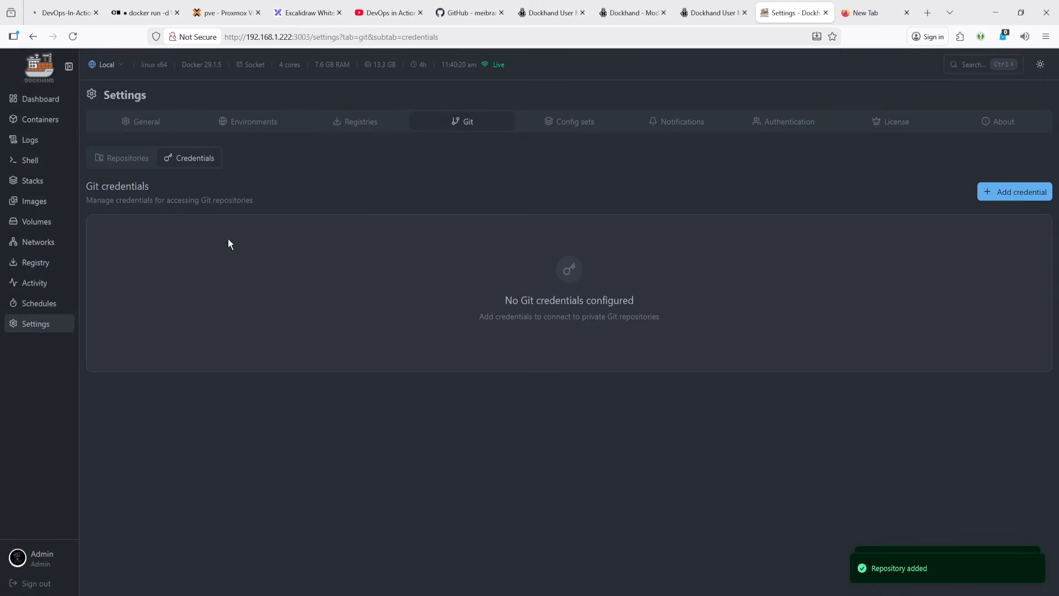
click(128, 159)
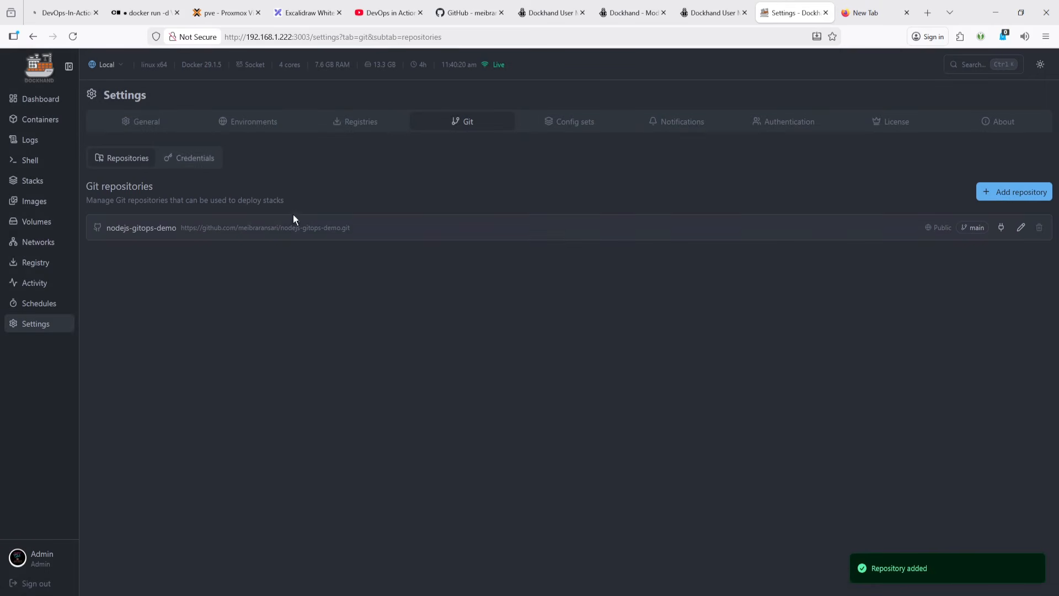
click(1020, 228)
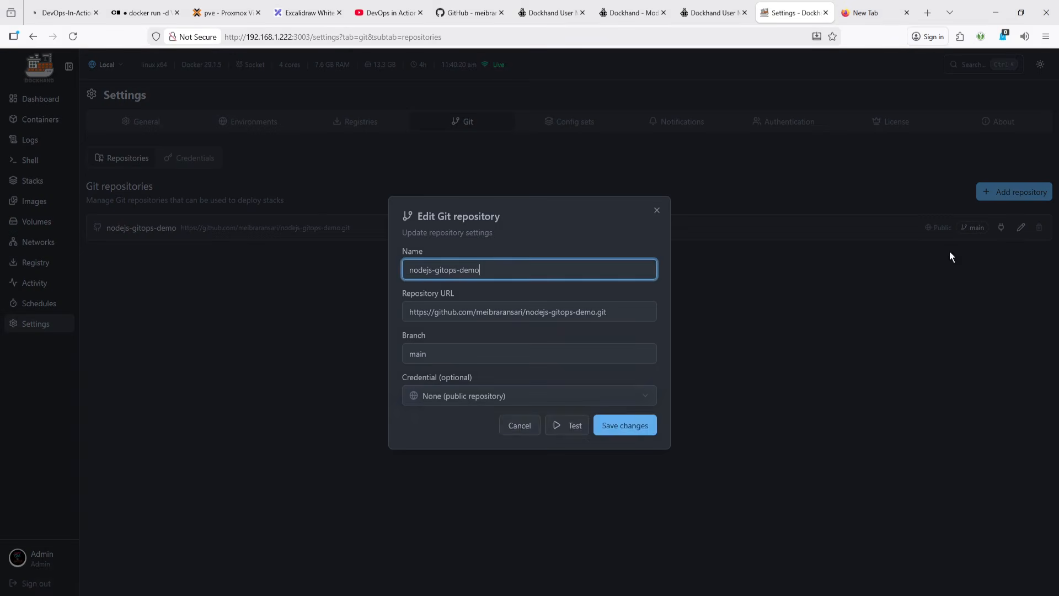
click(449, 397)
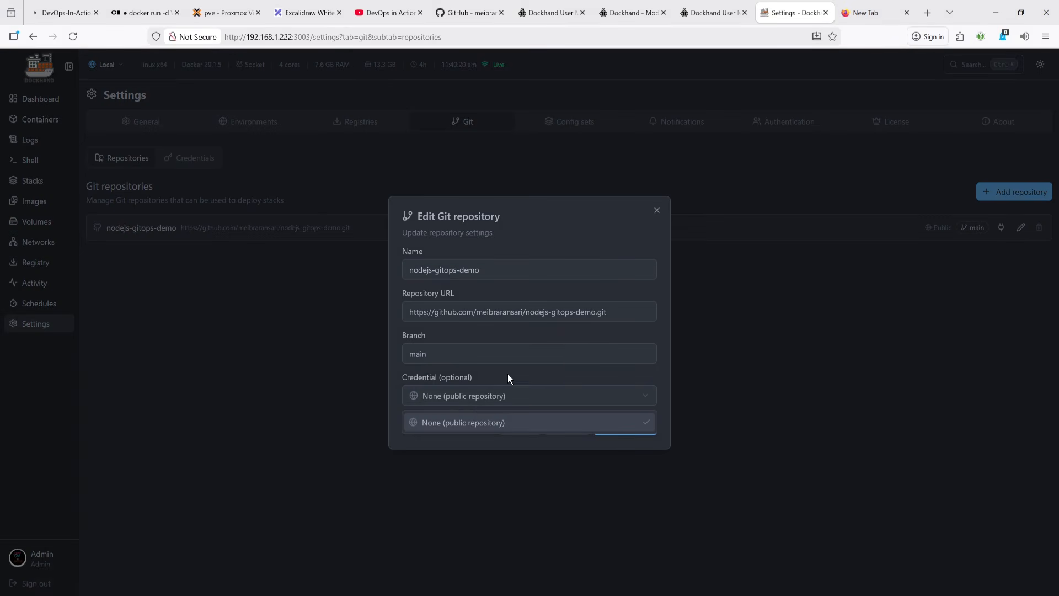
click(552, 400)
click(434, 398)
click(475, 425)
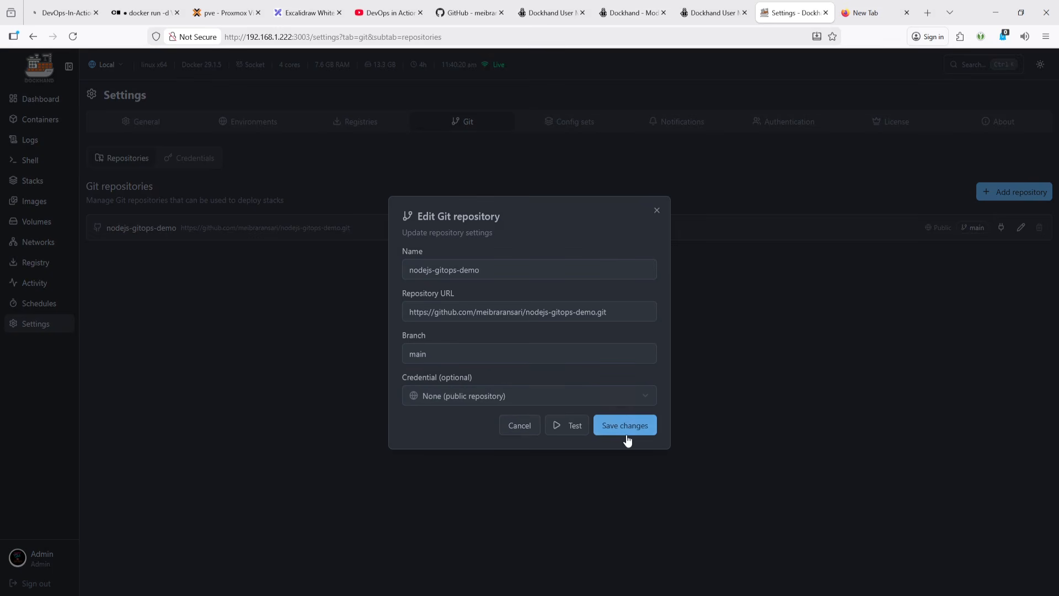
click(579, 429)
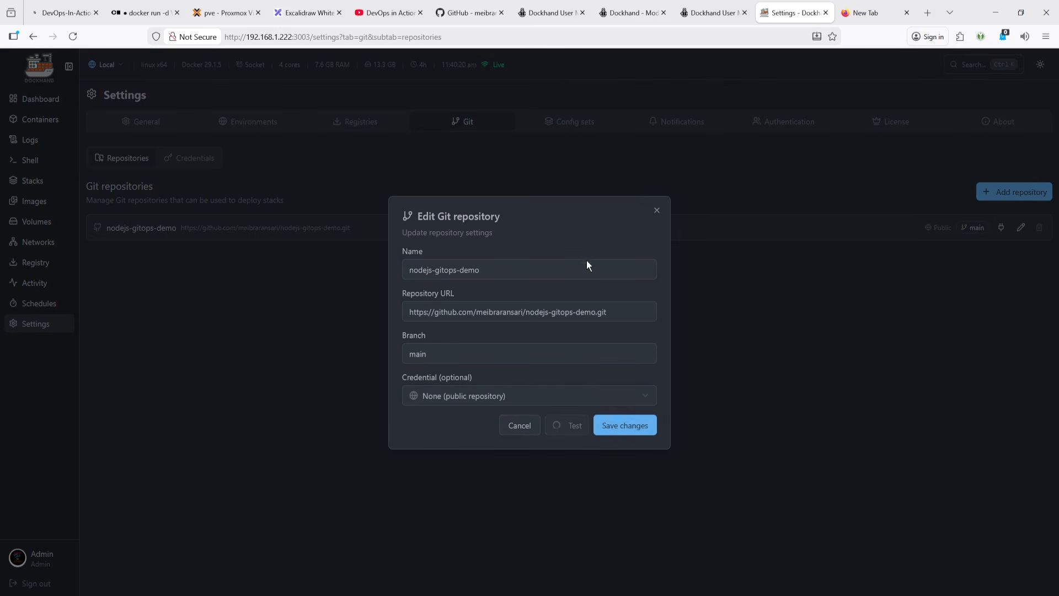
click(614, 419)
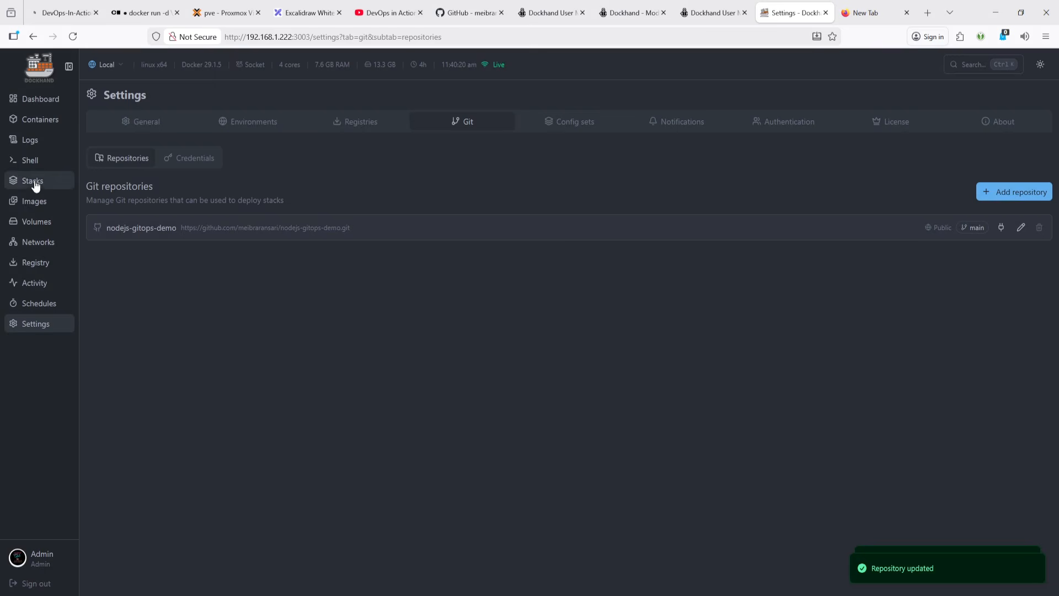
- Start deploying a stack from Git using the nodejs-gitops-demo repository, checking the stack name and compose.yaml path
click(34, 182)
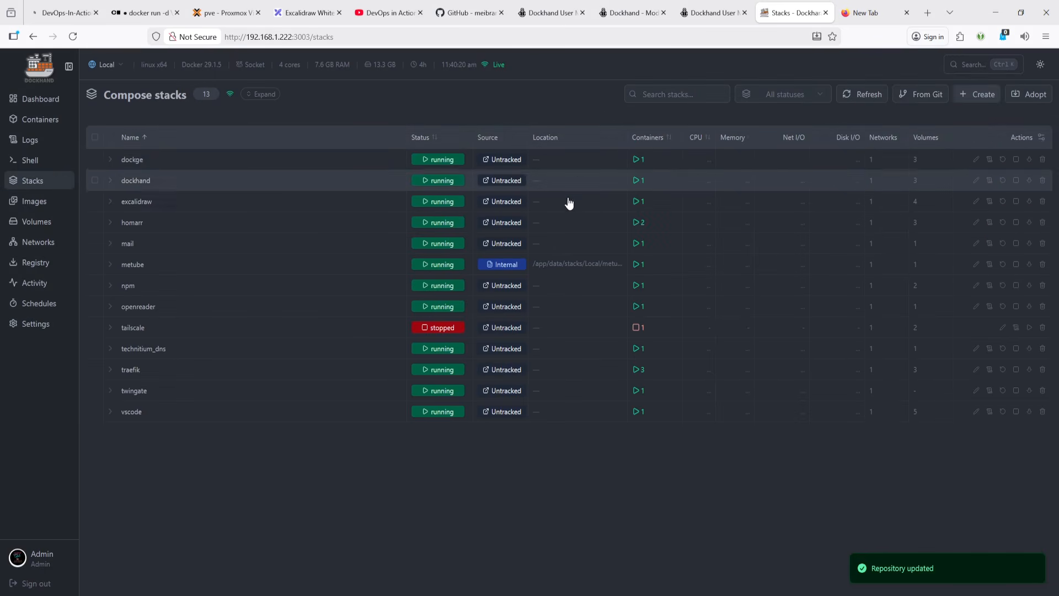
click(923, 95)
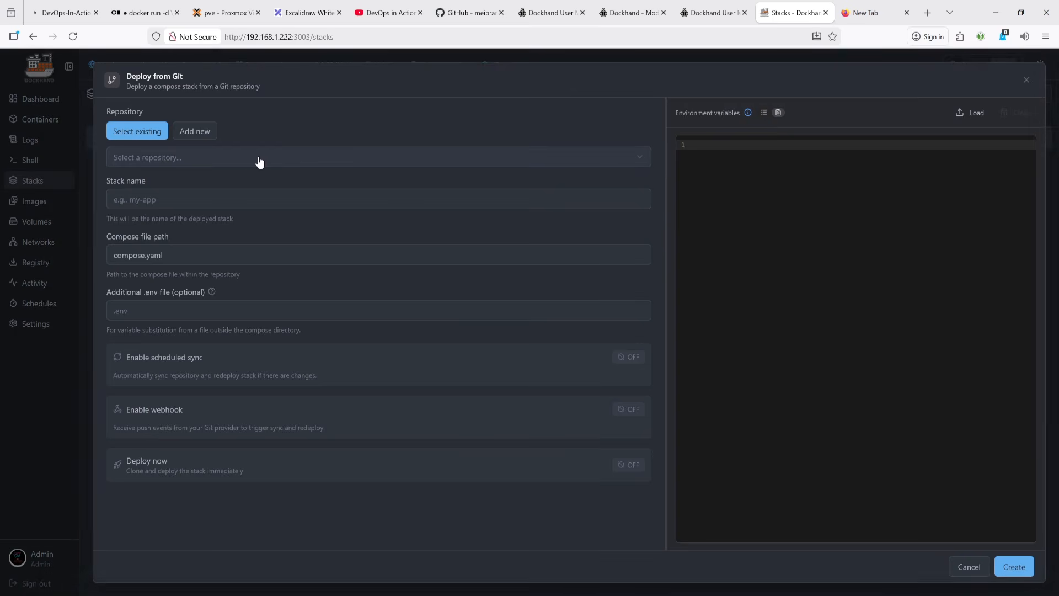
click(238, 161)
click(210, 186)
click(196, 203)
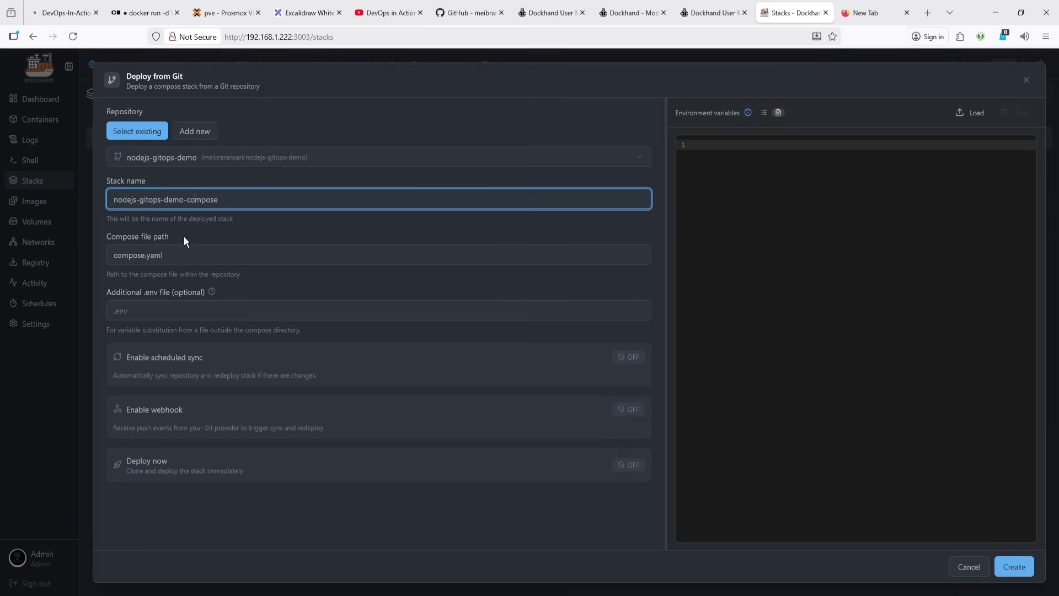
click(216, 255)
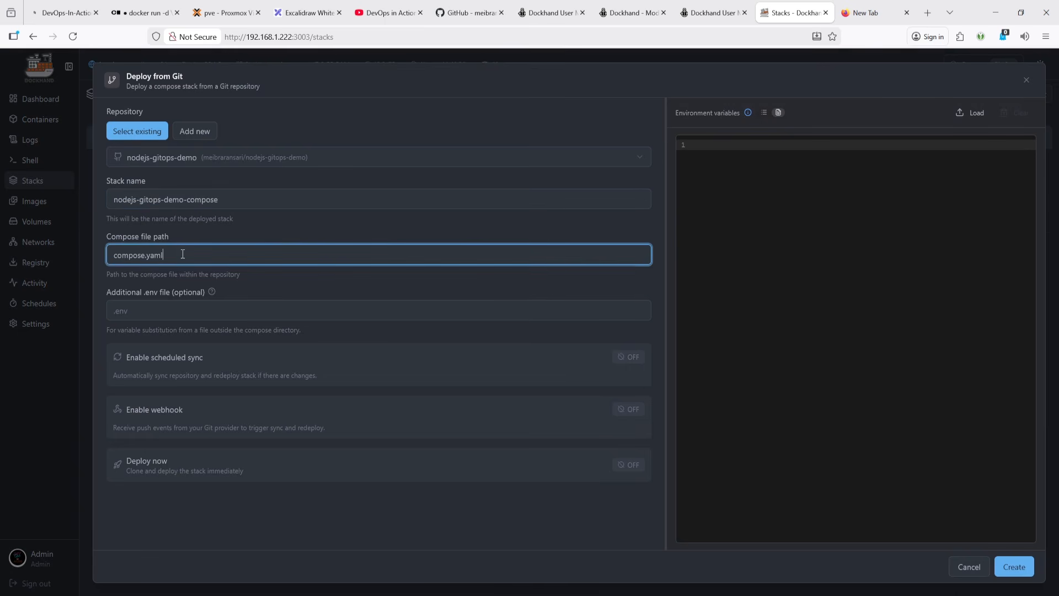
triple_click(210, 262)
click(218, 254)
- Look up the compose file name in the nodejs-gitops-demo GitHub repository and set the compose file path to docker-compose.yml
click(331, 161)
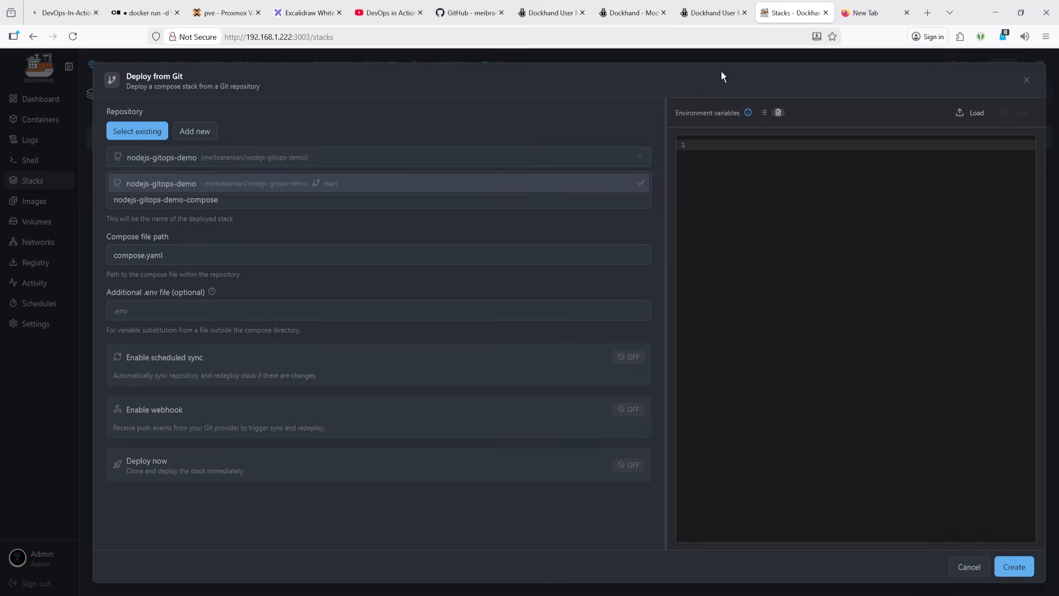
click(878, 11)
click(786, 36)
text(https://github.com/meibraransari/nodejs-gitops-demo.git)
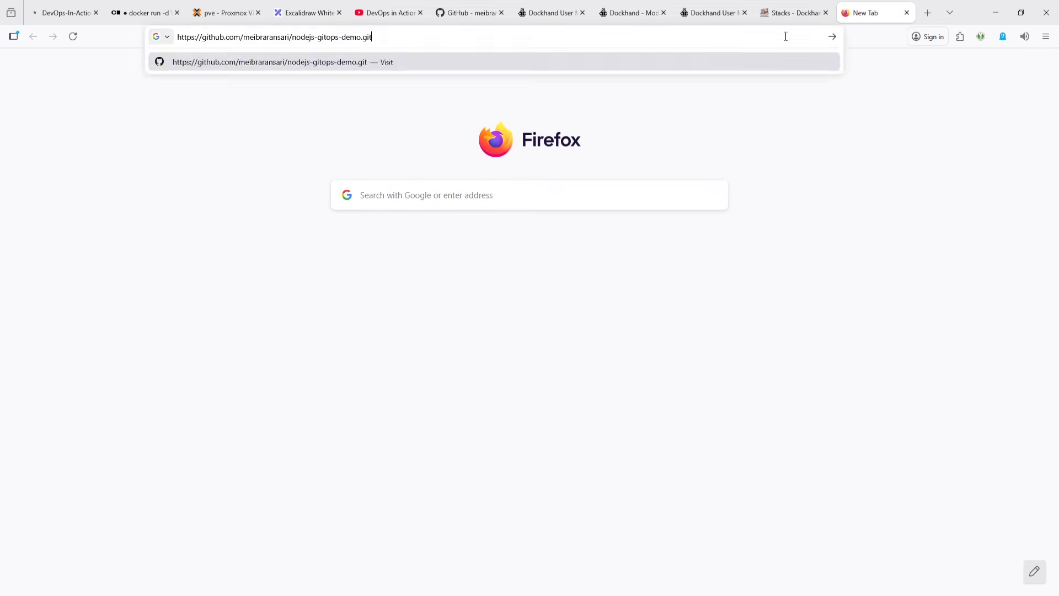
key(Return)
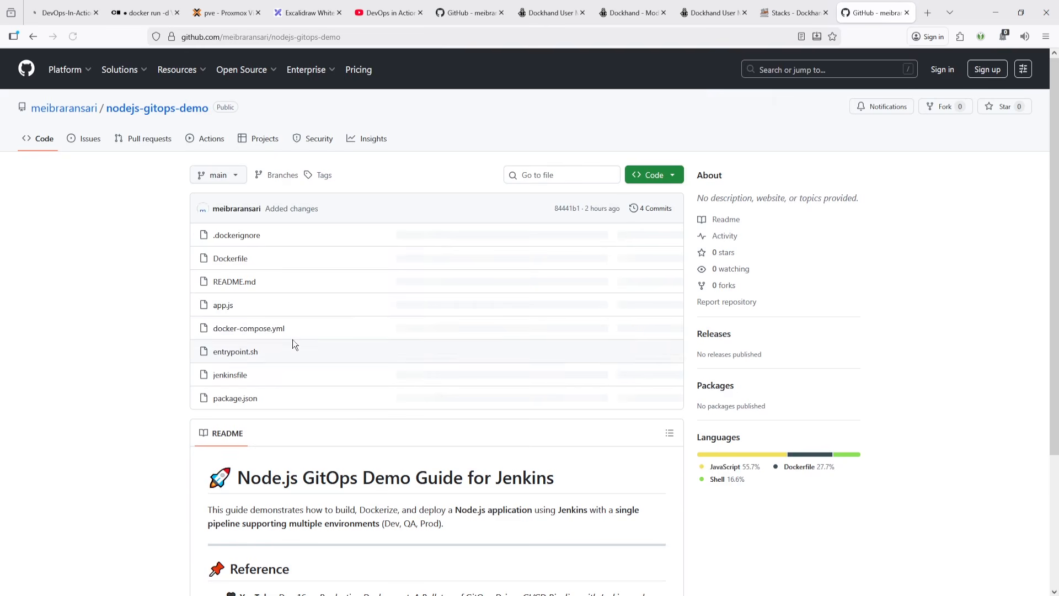
drag(296, 325, 214, 329)
key(ctrl+c)
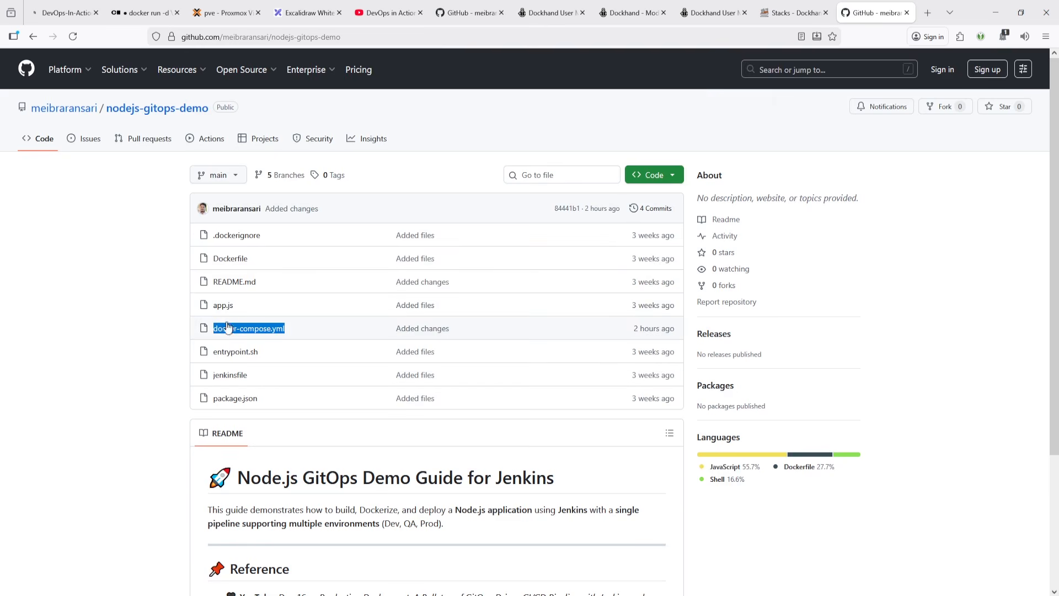
click(789, 13)
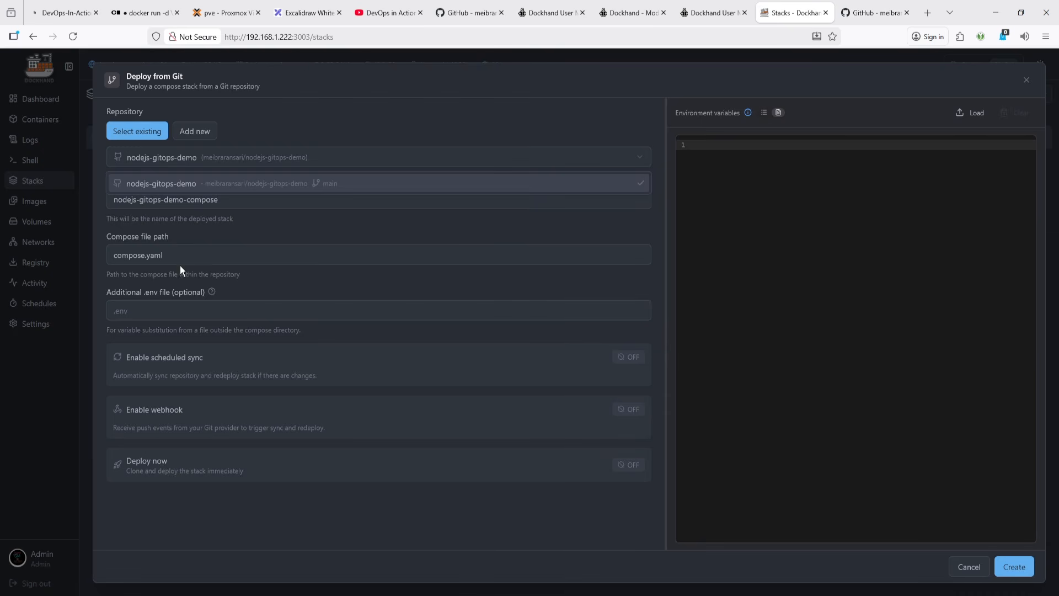
drag(189, 251, 65, 251)
key(ctrl+v)
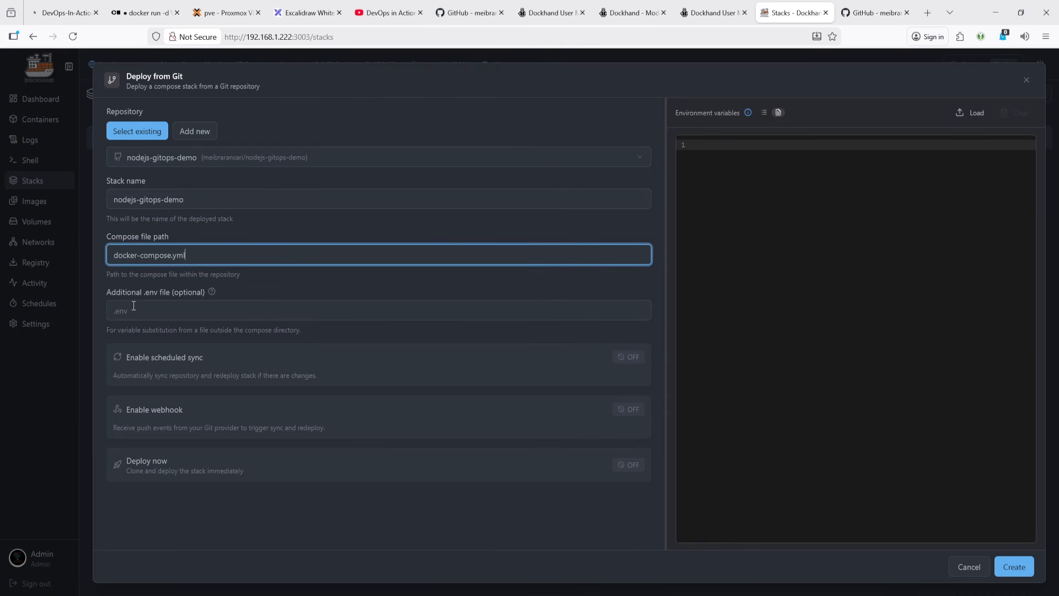
click(157, 312)
click(881, 169)
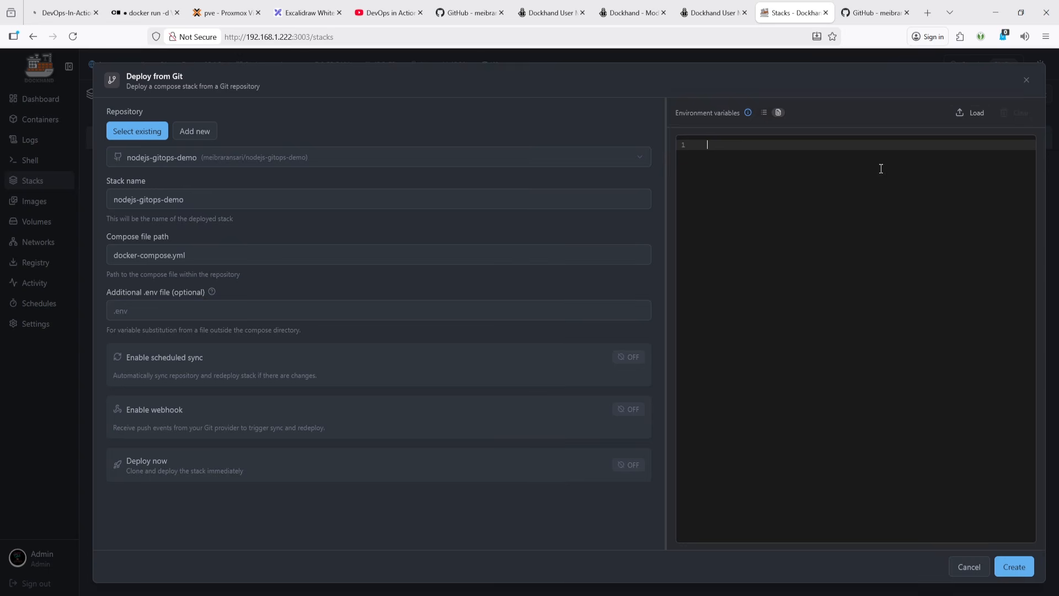
click(963, 115)
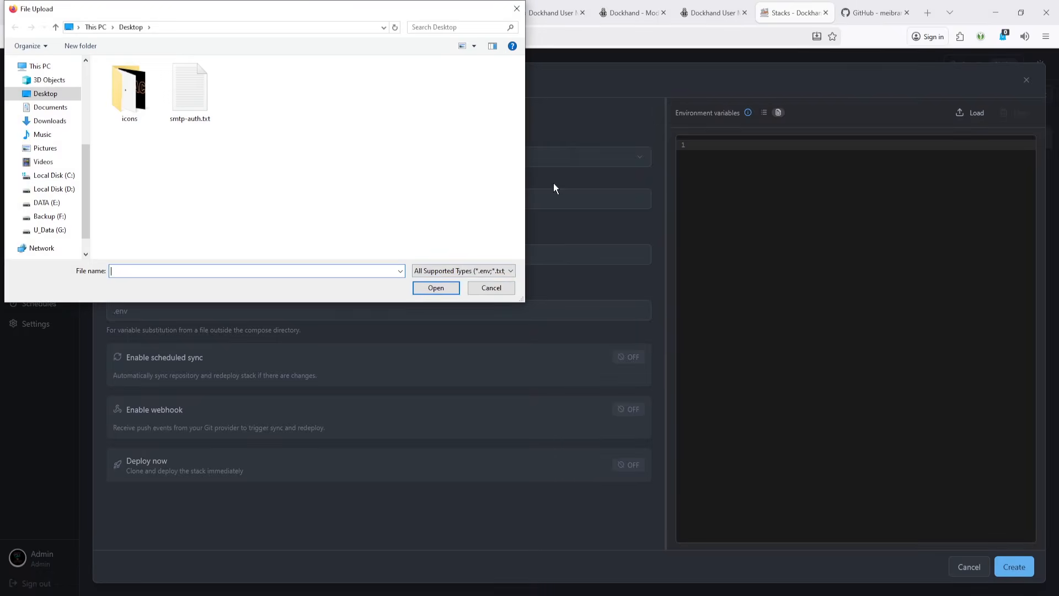
click(484, 288)
click(764, 114)
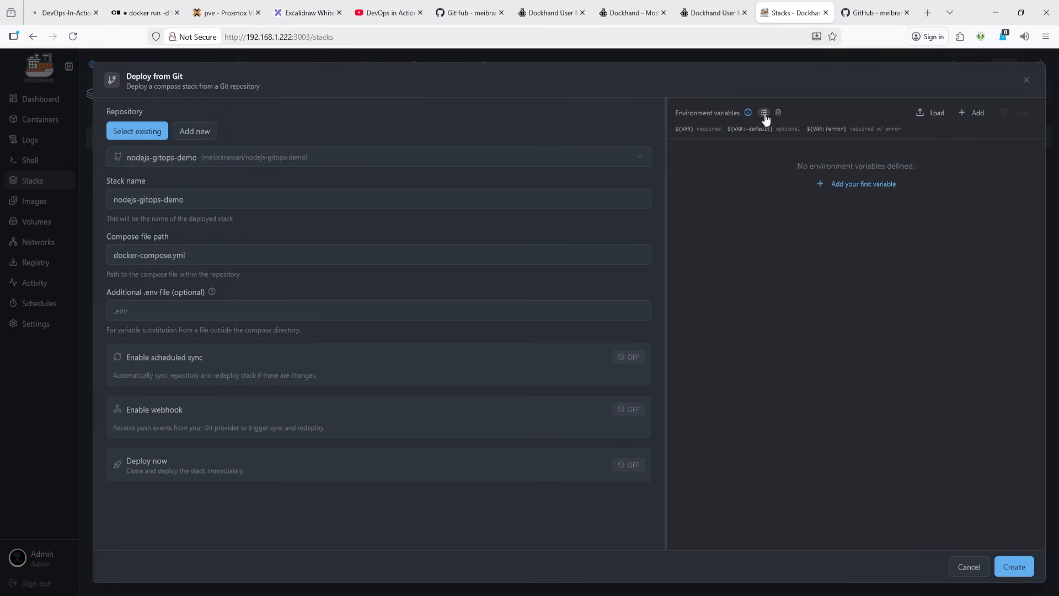
click(835, 189)
click(736, 154)
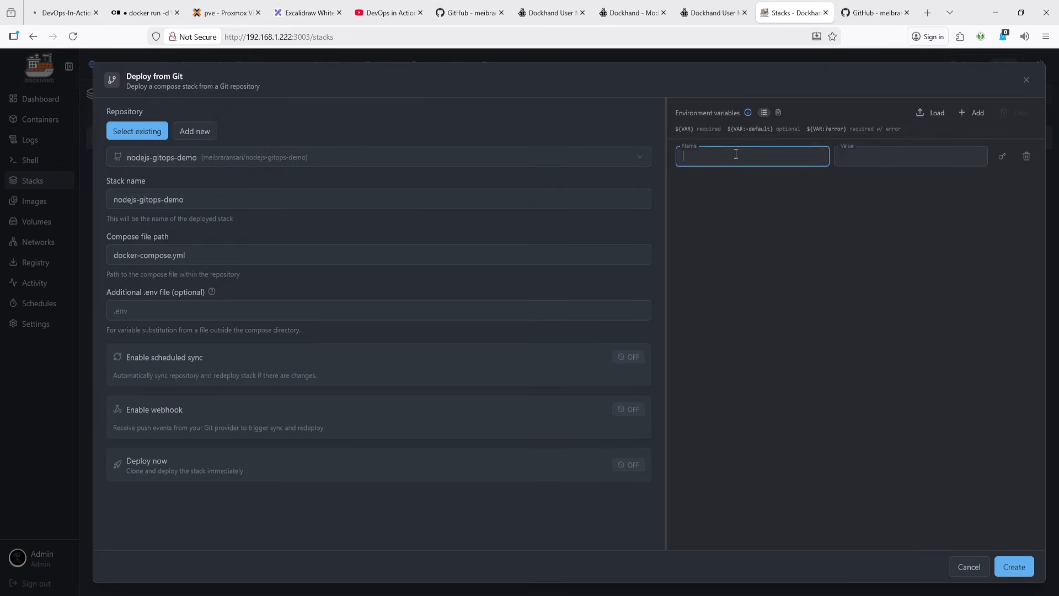
click(875, 155)
click(1027, 157)
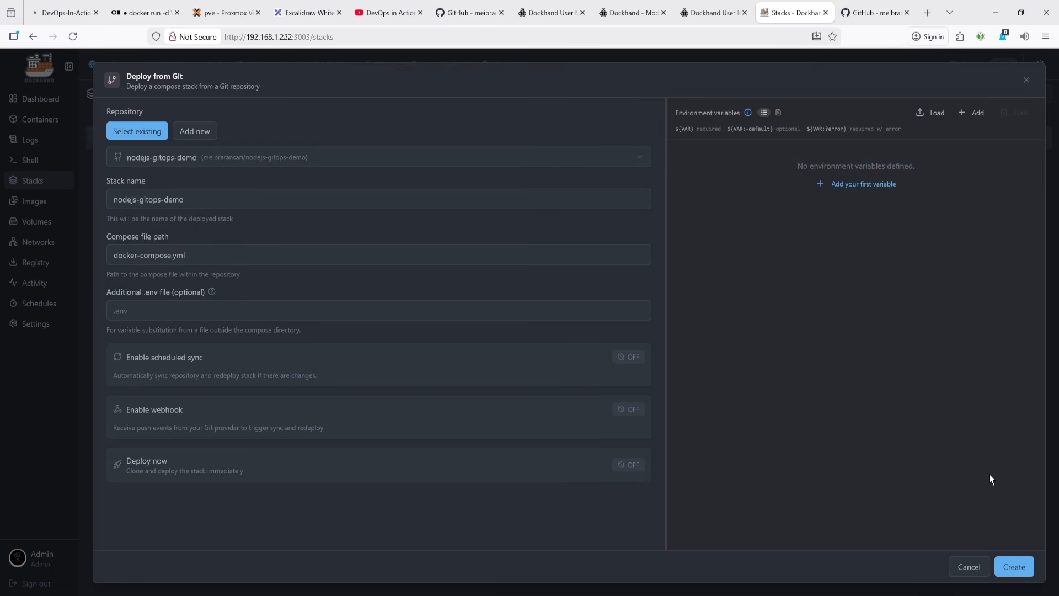
- Turn on Deploy now, leaving scheduled sync and webhook off, and create the Git stack
click(142, 315)
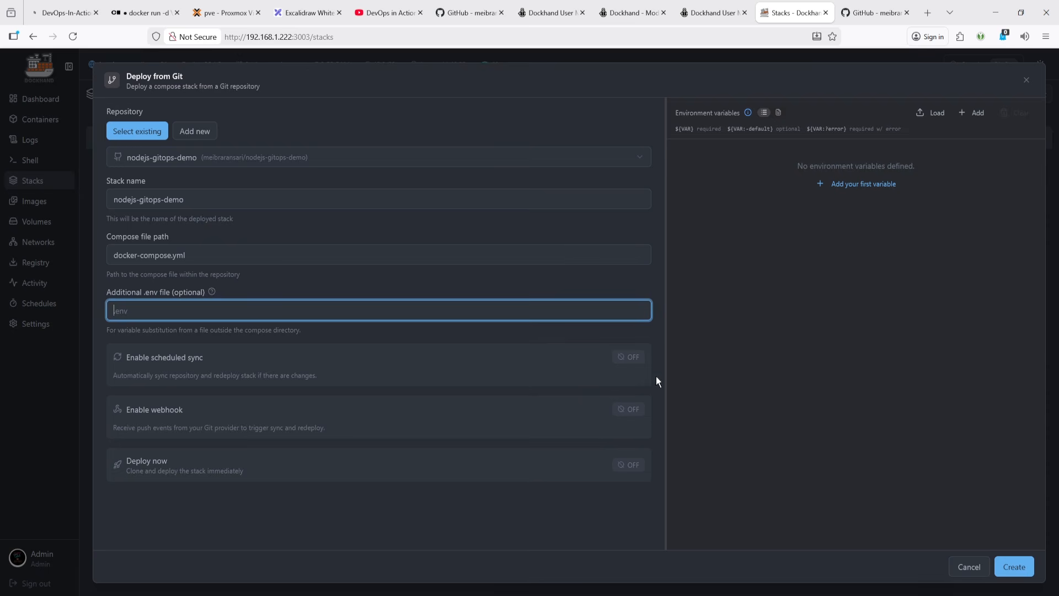
click(631, 357)
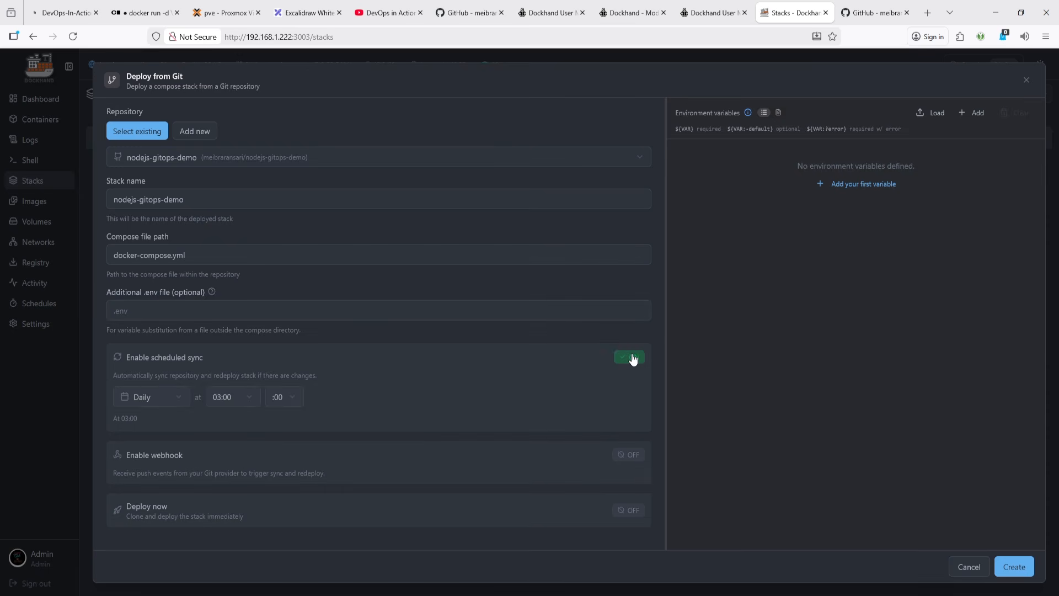
click(633, 359)
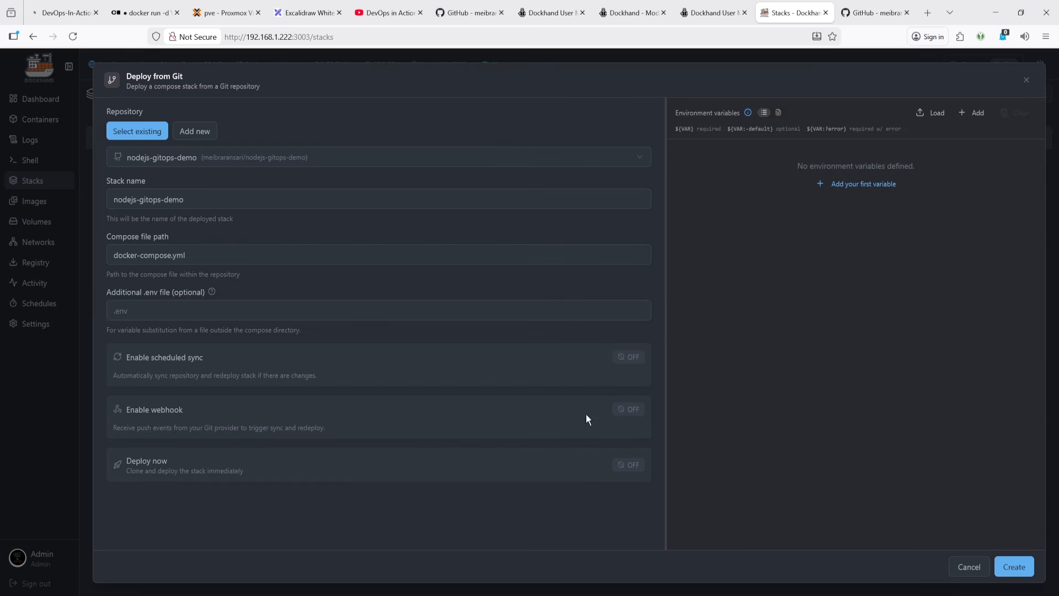
click(633, 410)
click(634, 410)
click(630, 466)
click(626, 469)
click(627, 470)
click(627, 470)
click(627, 470)
click(1011, 567)
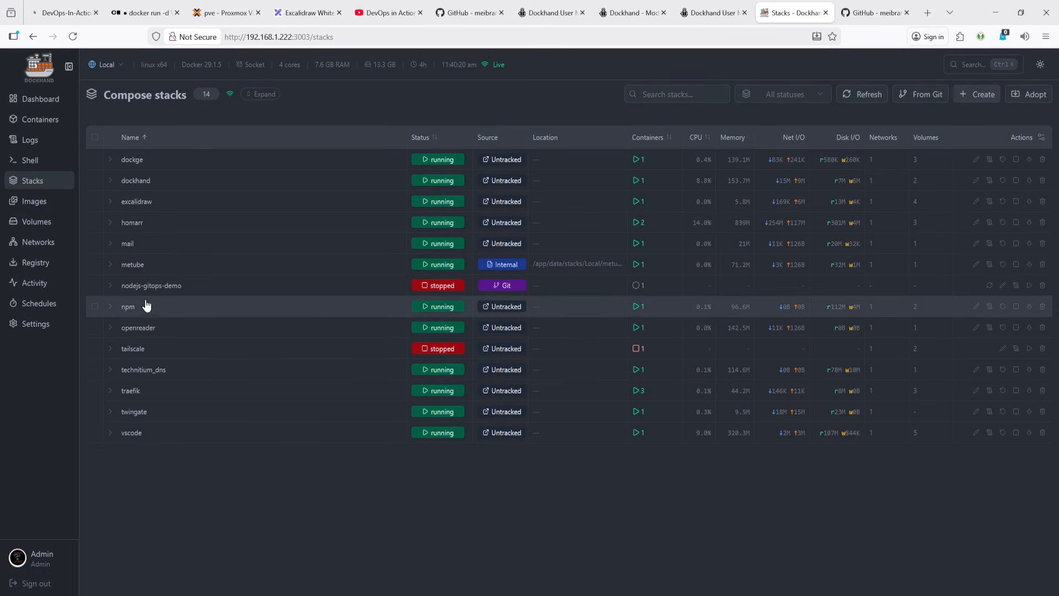
- Open the metube and dockhand stacks' compose editors to examine their compose files, then close them
click(990, 286)
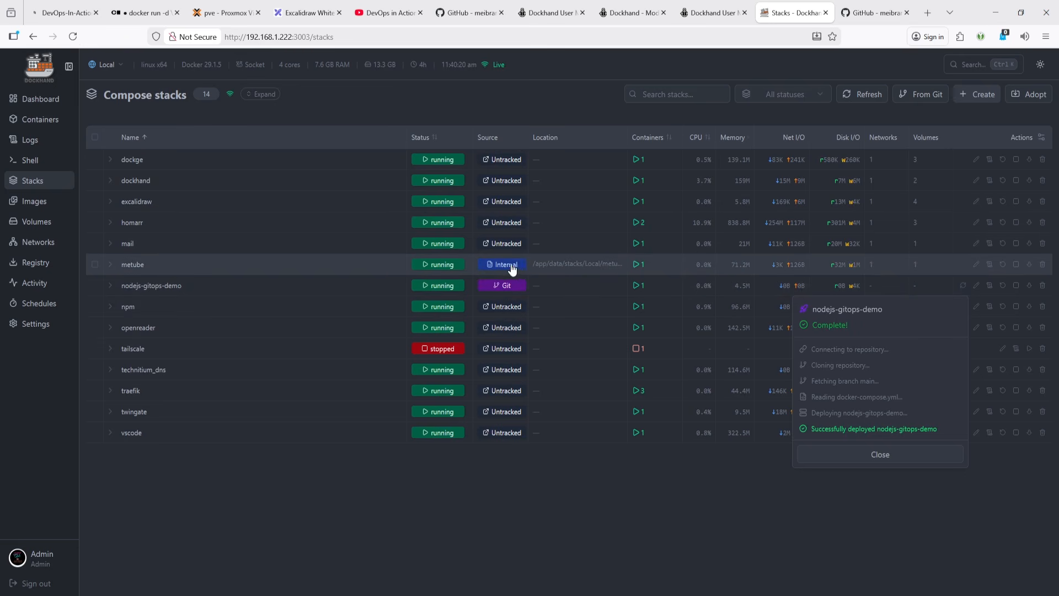
click(977, 266)
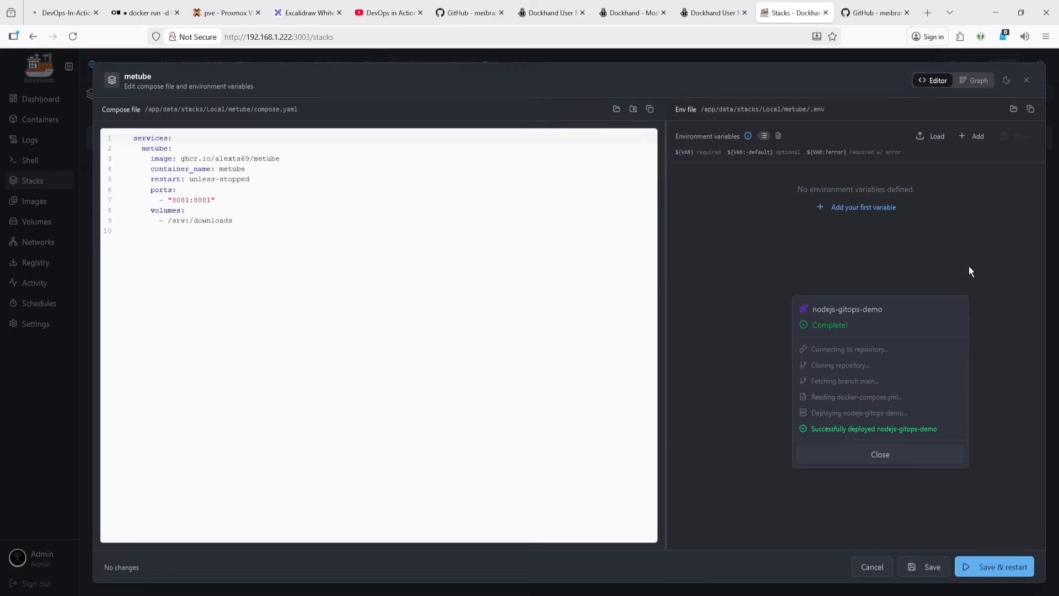
drag(255, 253, 132, 129)
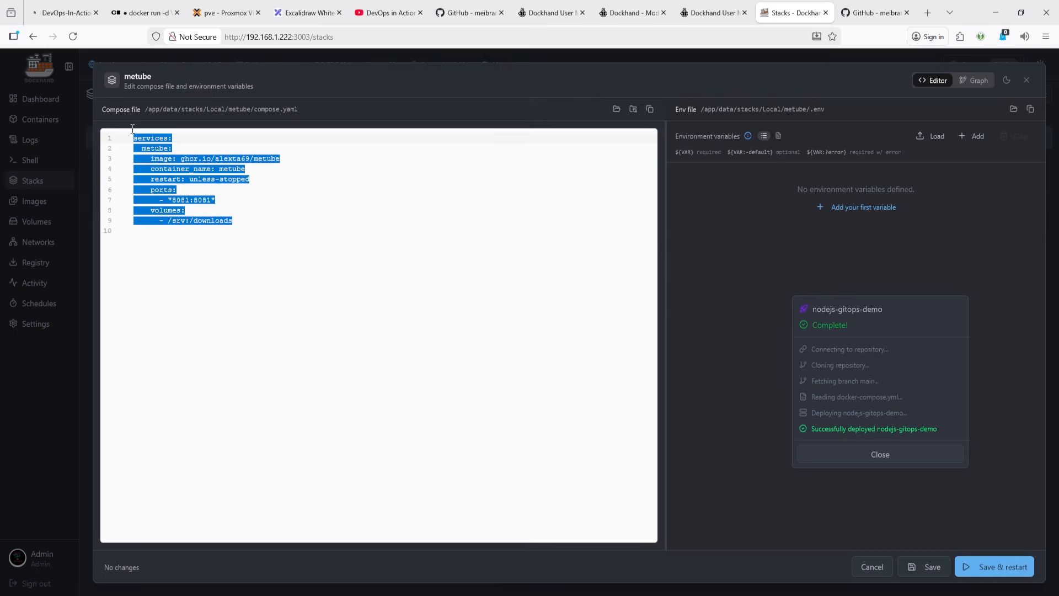
click(1027, 80)
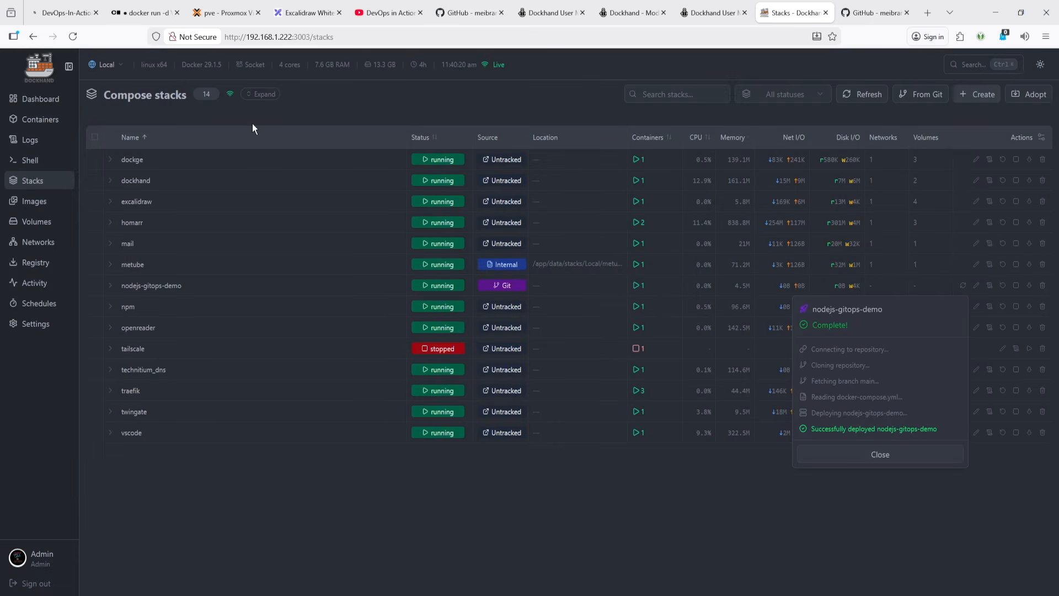
click(979, 263)
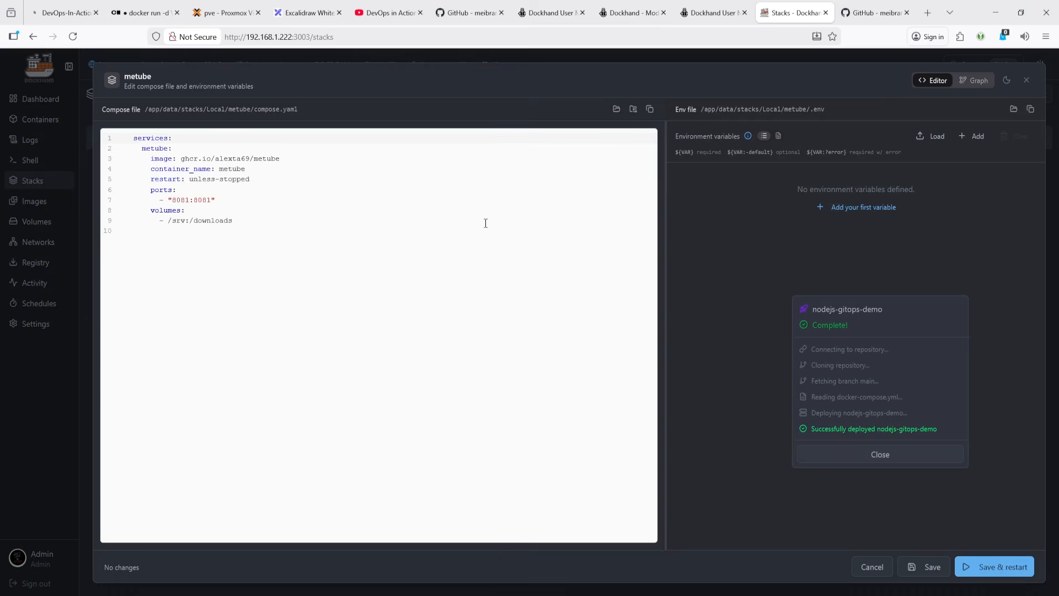
key(ctrl+a)
click(407, 277)
click(1027, 80)
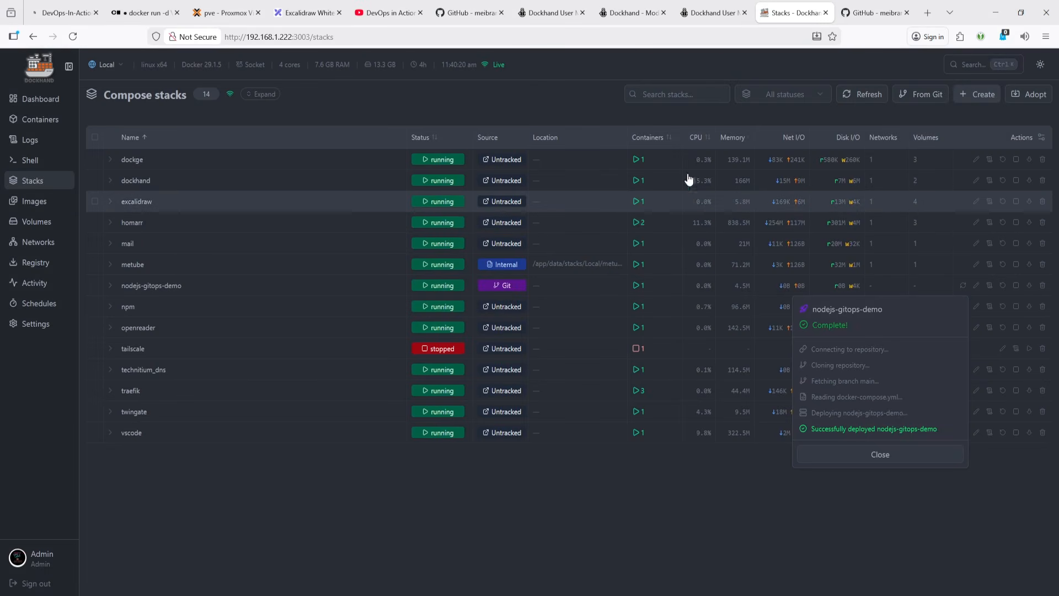
click(975, 181)
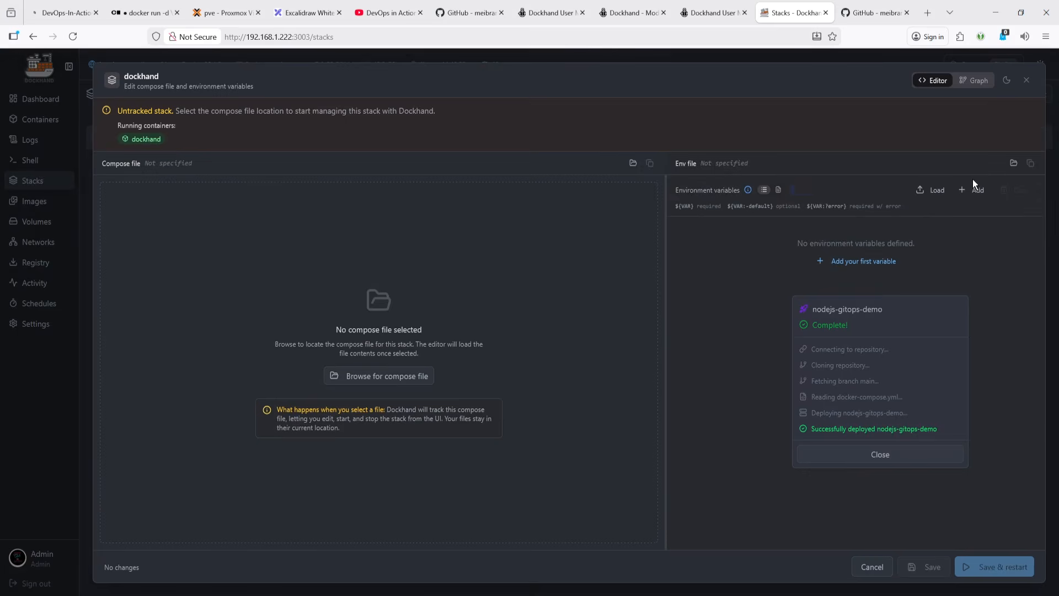
click(1027, 80)
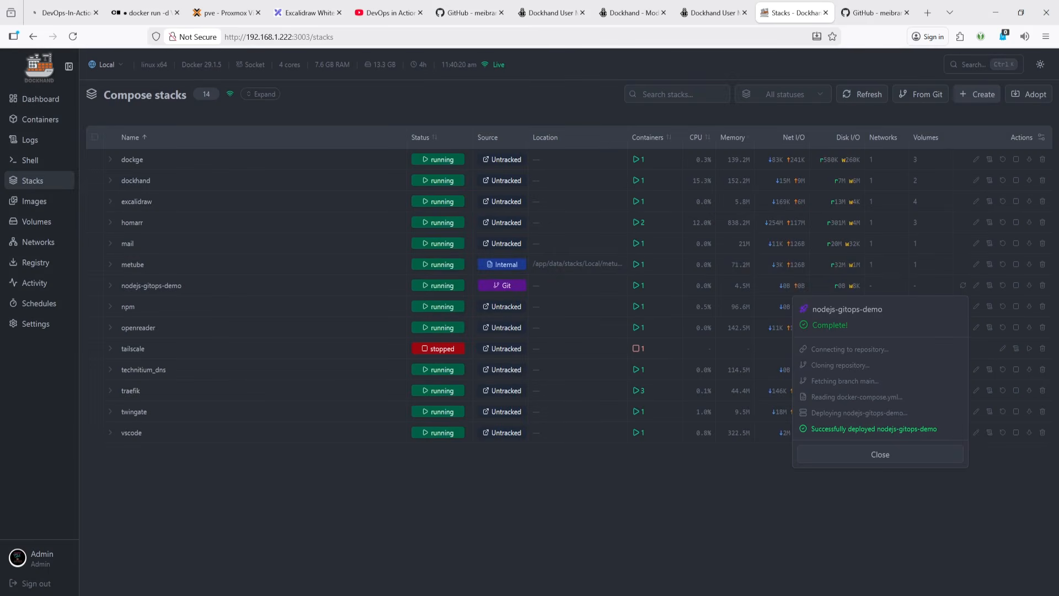
- In the server terminal, list the metube stack folder and then the dockhand_data/stacks/Local directory
click(72, 562)
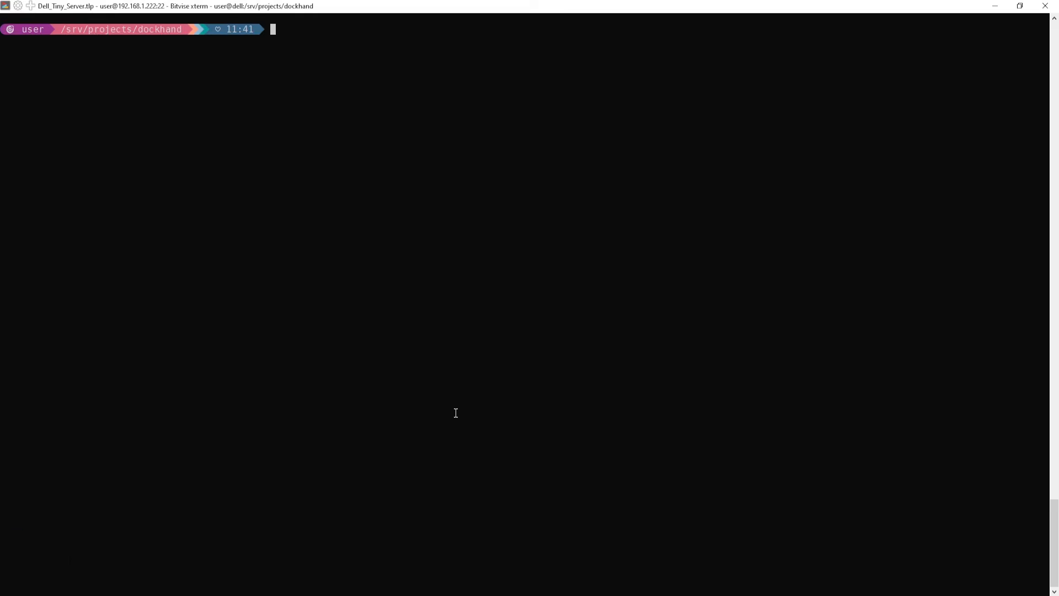
key(Up)
key(Return)
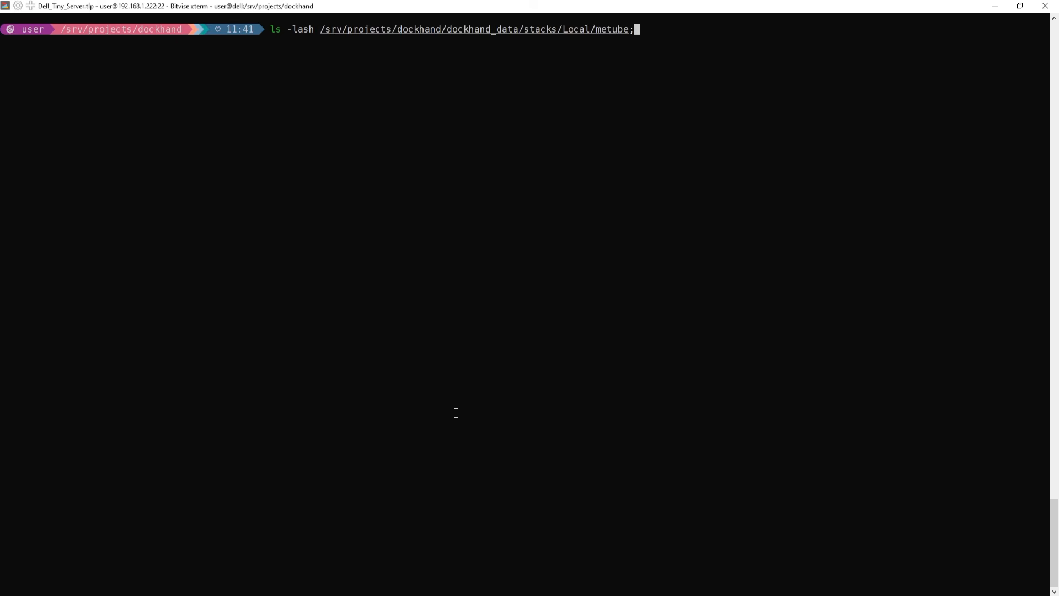
key(Return)
key(Up)
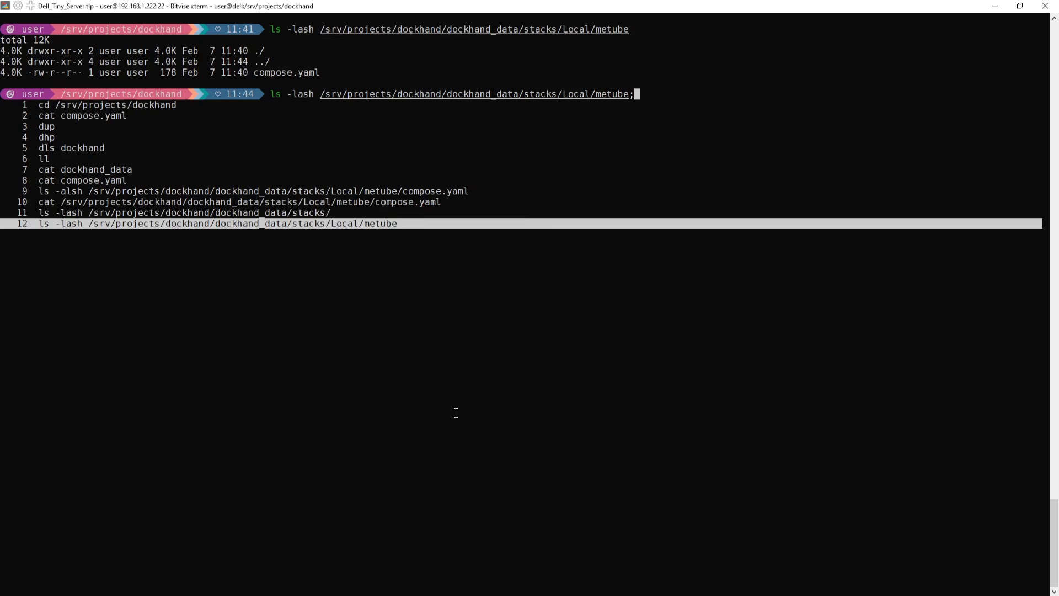
key(BackSpace)
key(BackSpace)
key(BackSpace)
key(BackSpace)
key(BackSpace)
key(BackSpace)
key(BackSpace)
key(BackSpace)
key(Return)
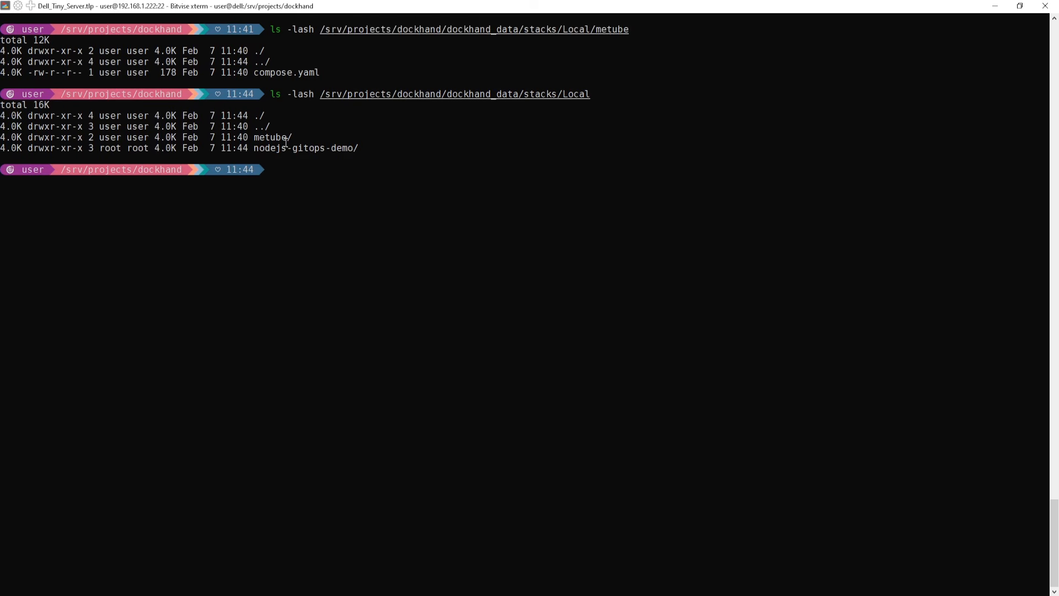
- Close the deployment progress panel and open the nodejs-gitops-demo Git stack's settings, cancelling without changes
key(alt+Tab)
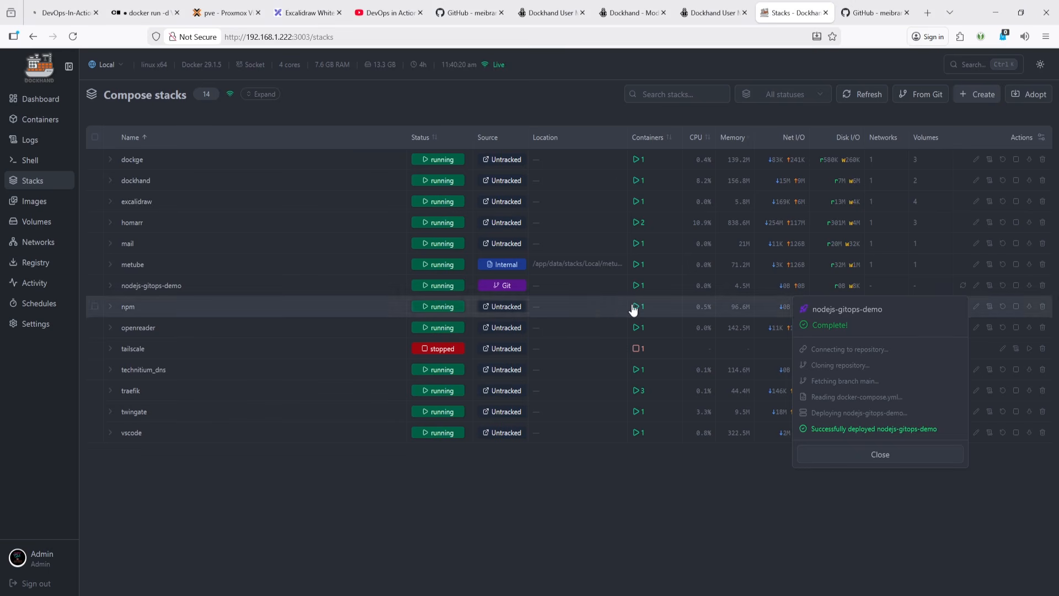
click(905, 462)
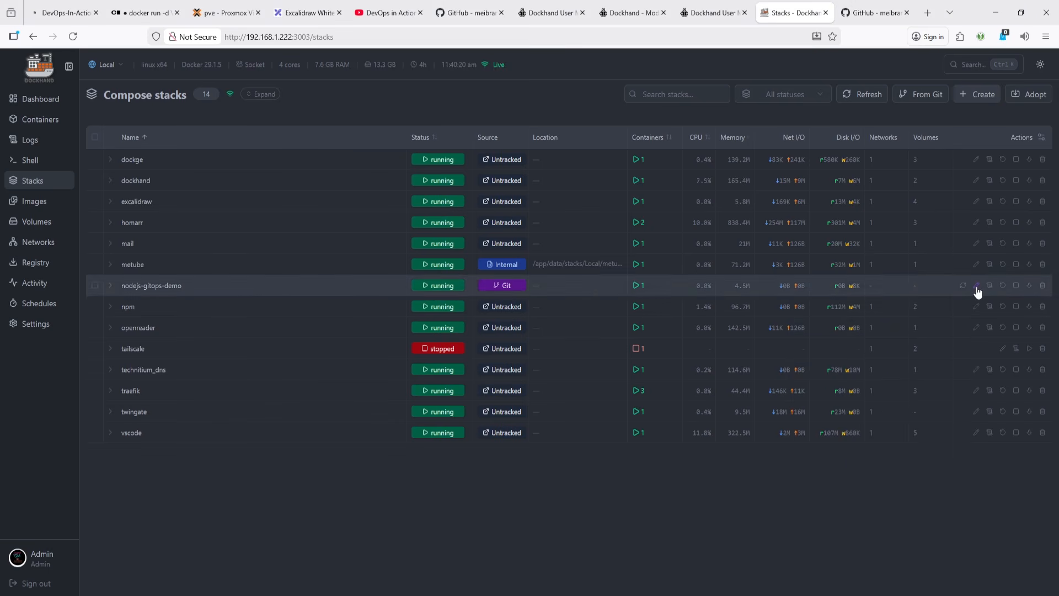
click(977, 287)
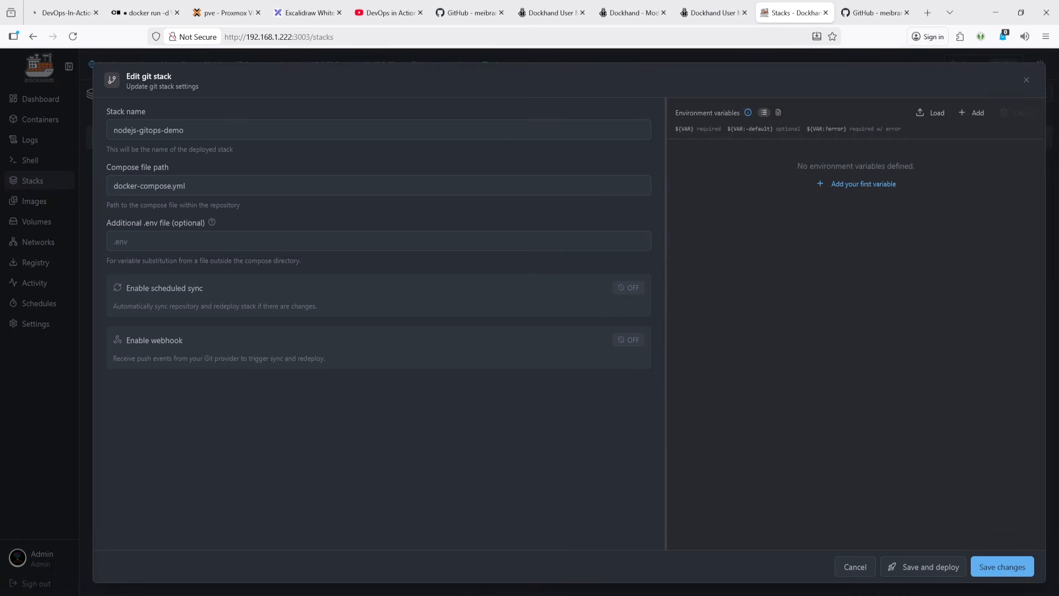
click(852, 567)
key(alt+Tab)
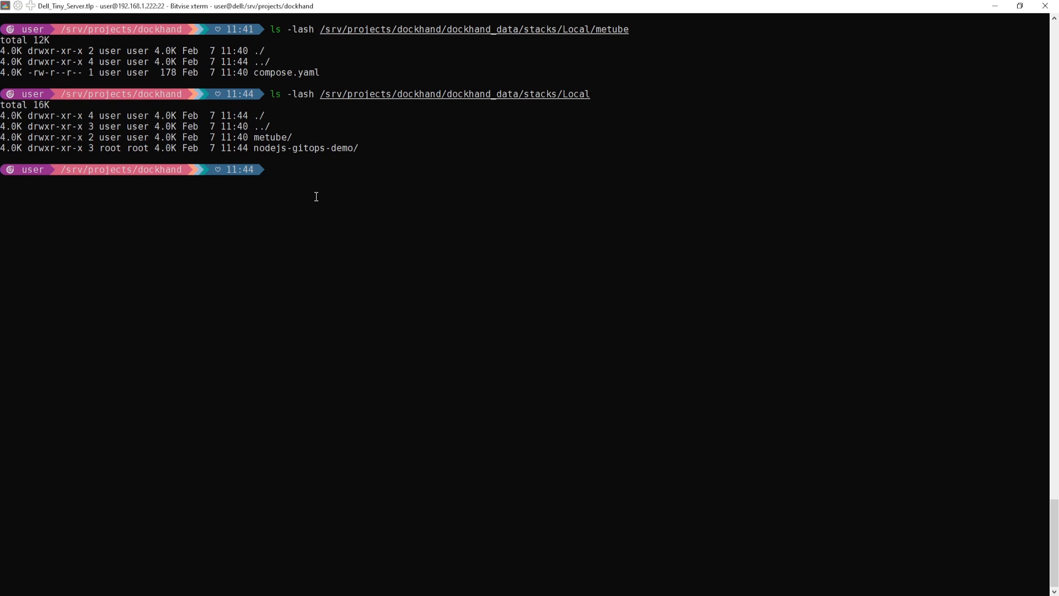
key(alt+Tab)
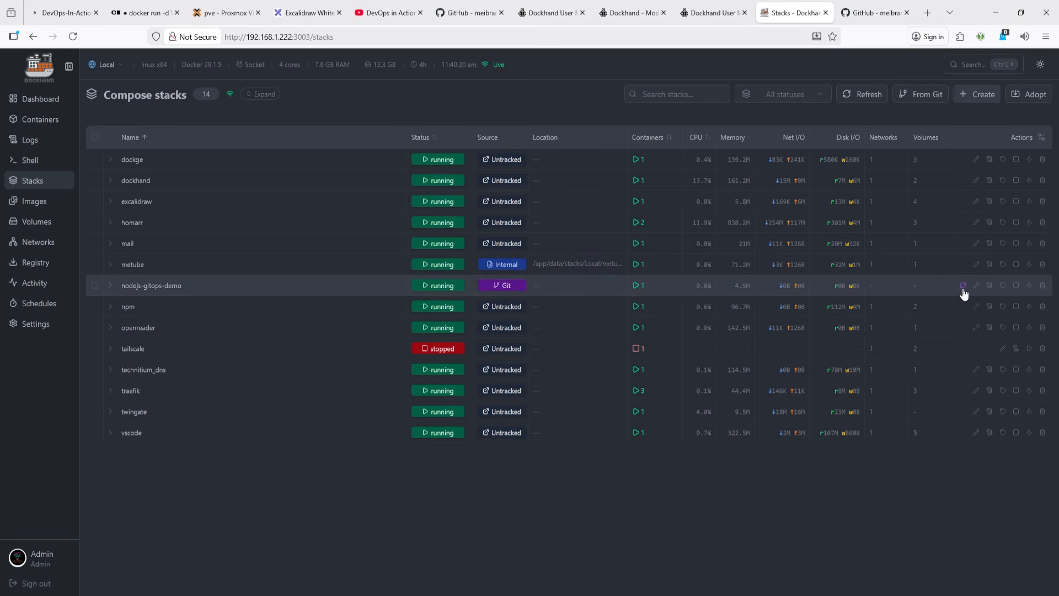
- In the terminal, list the contents of the dockhand_data/stacks directory
key(alt+Tab)
text(c)
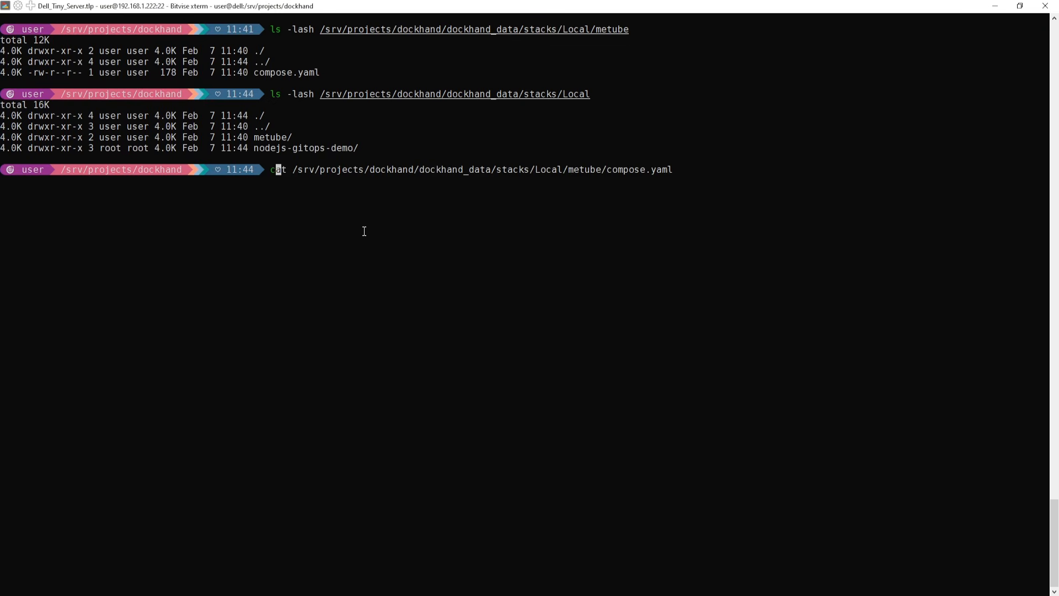
key(Tab)
key(BackSpace)
key(Up)
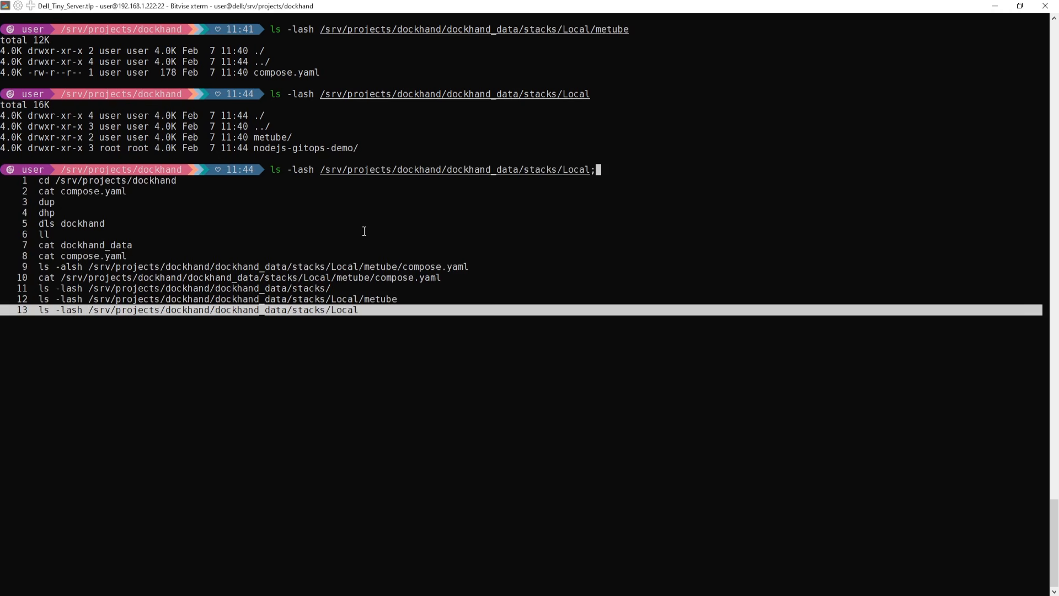
key(Left)
key(Left)
key(Left)
key(Left)
key(Left)
key(ctrl+k)
key(Return)
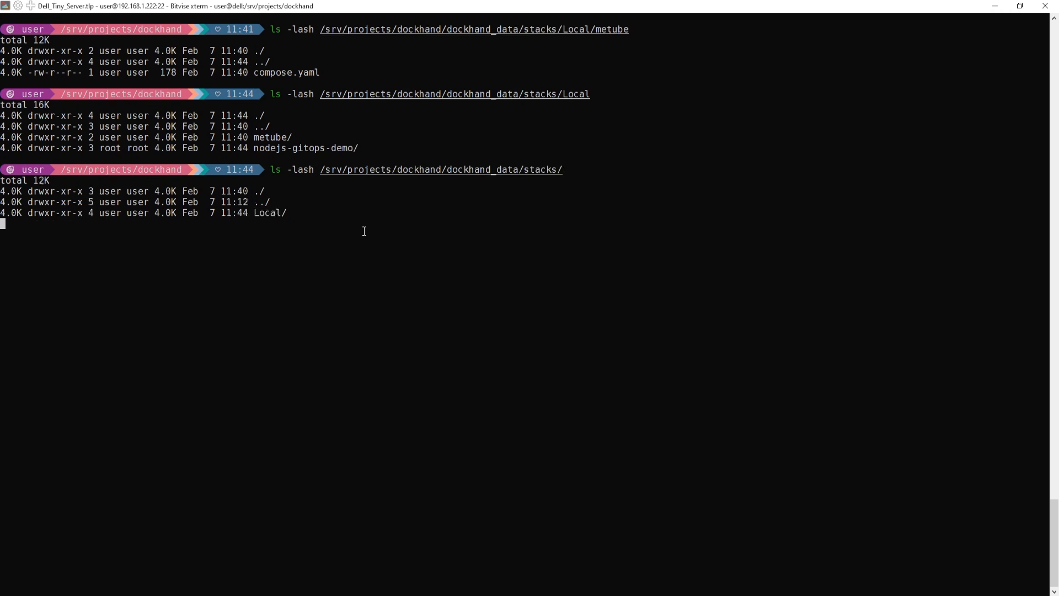
- Rerun the listing of the dockhand_data/stacks directory in the server terminal
key(Up)
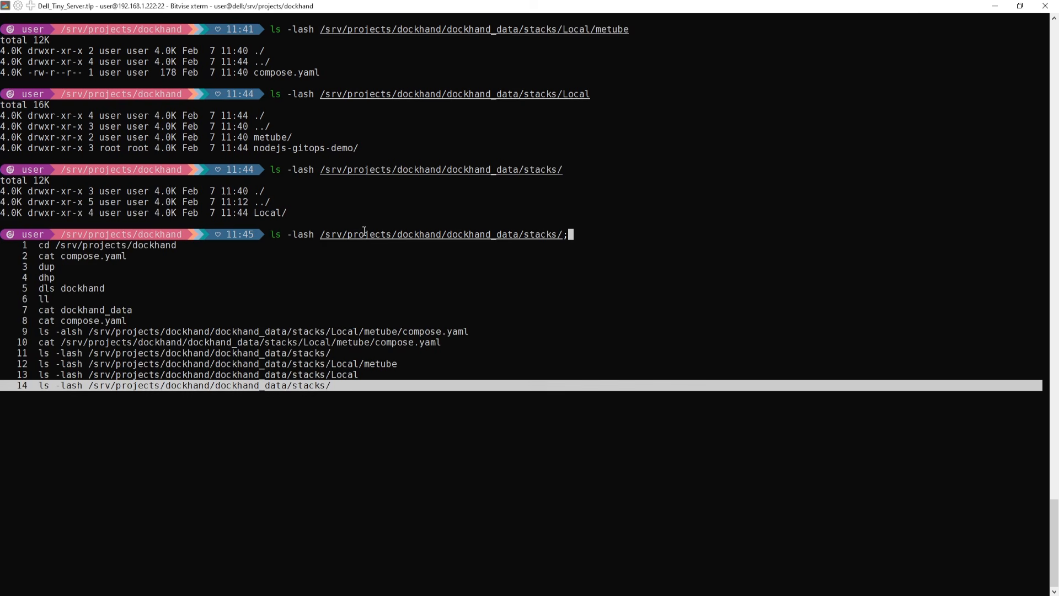
key(Return)
key(Return)
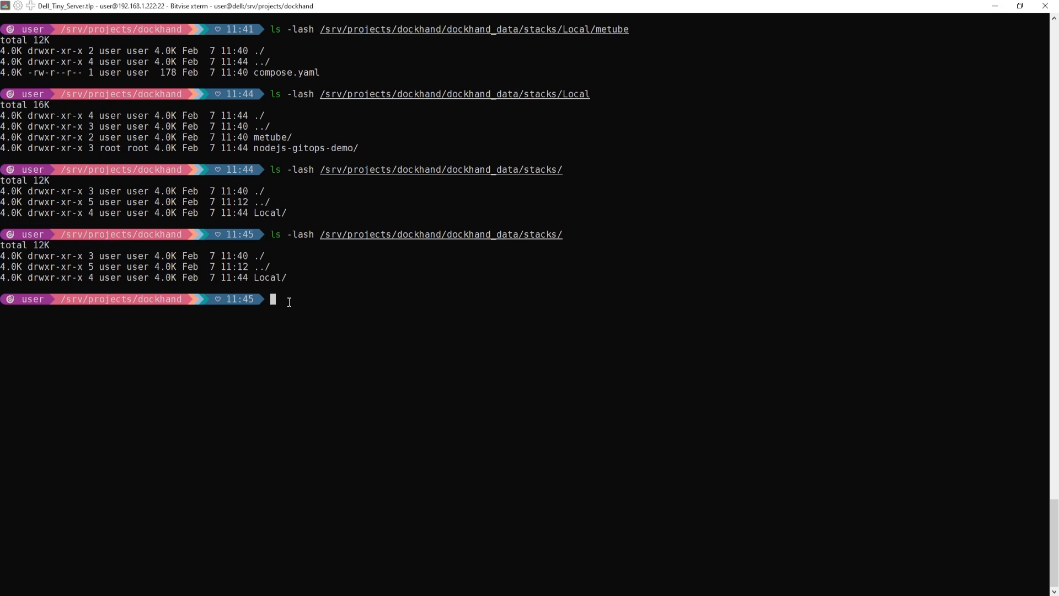
- Return to Dockhand, open the Logs page and switch it to Single view mode
click(996, 6)
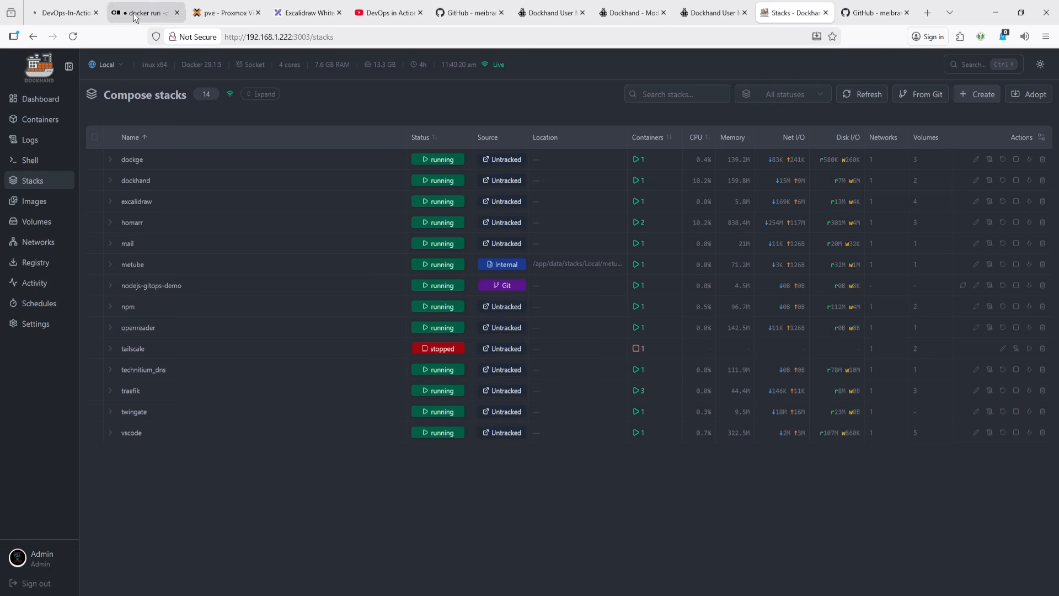
click(293, 9)
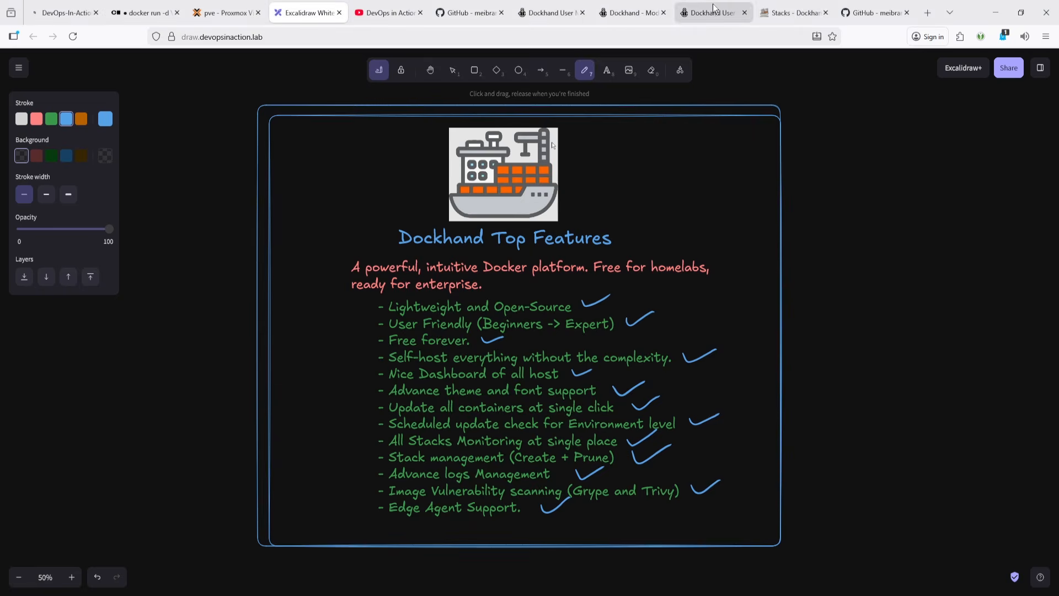
click(795, 13)
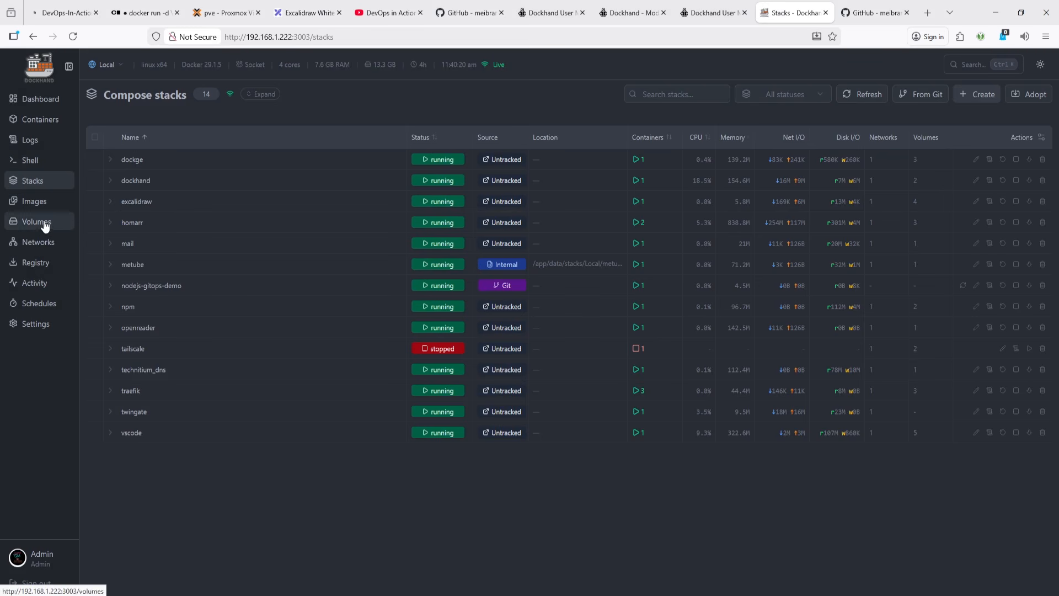
click(36, 142)
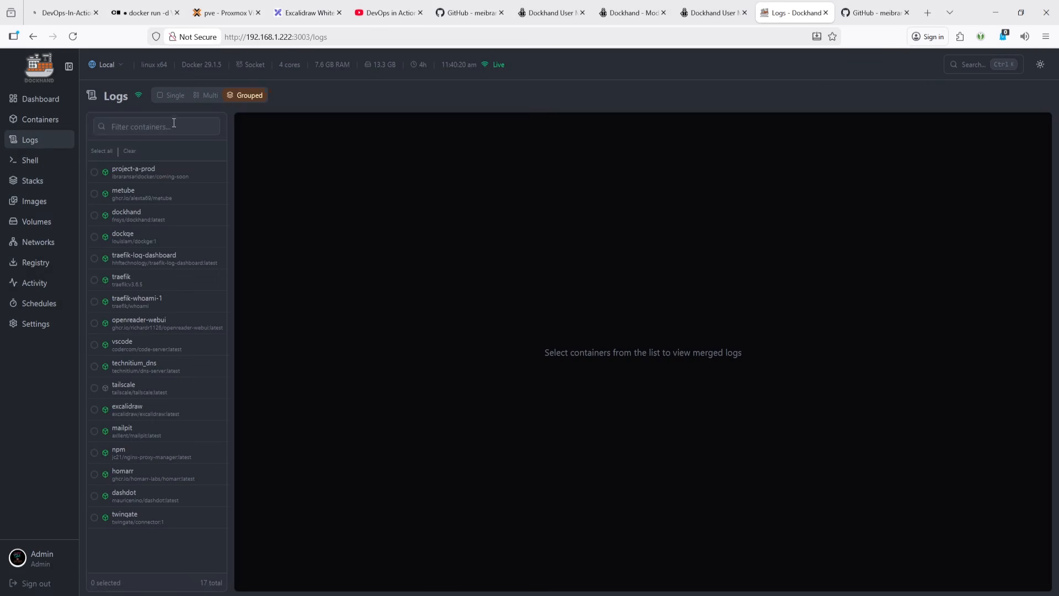
click(164, 97)
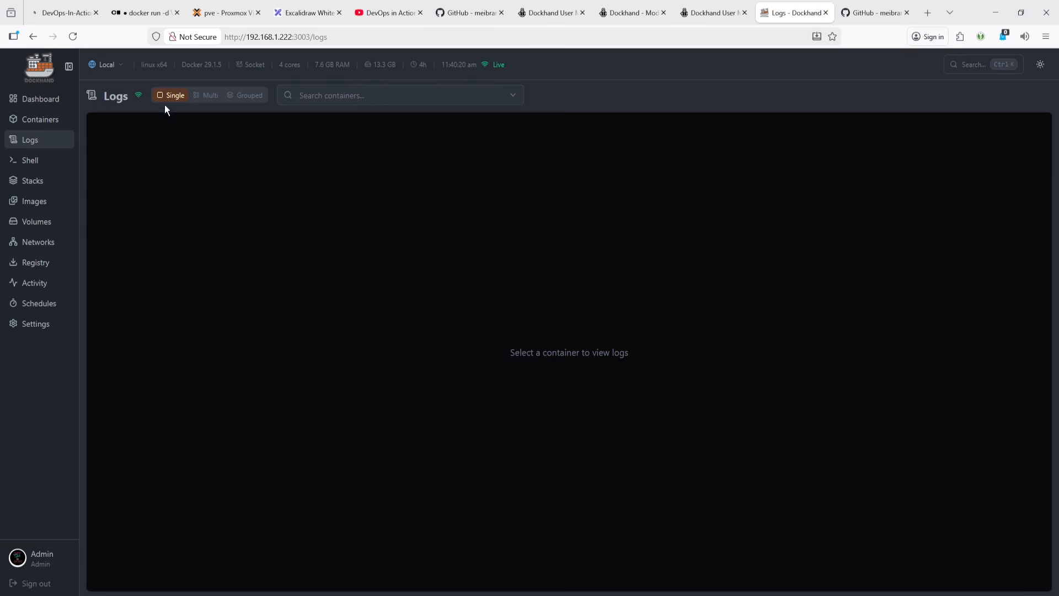
click(106, 66)
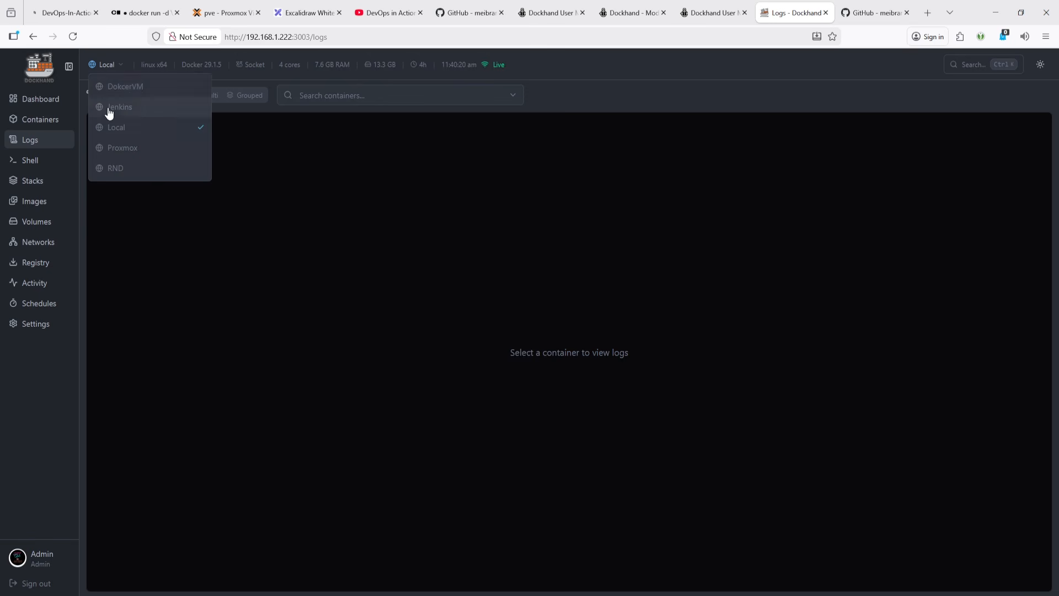
click(135, 130)
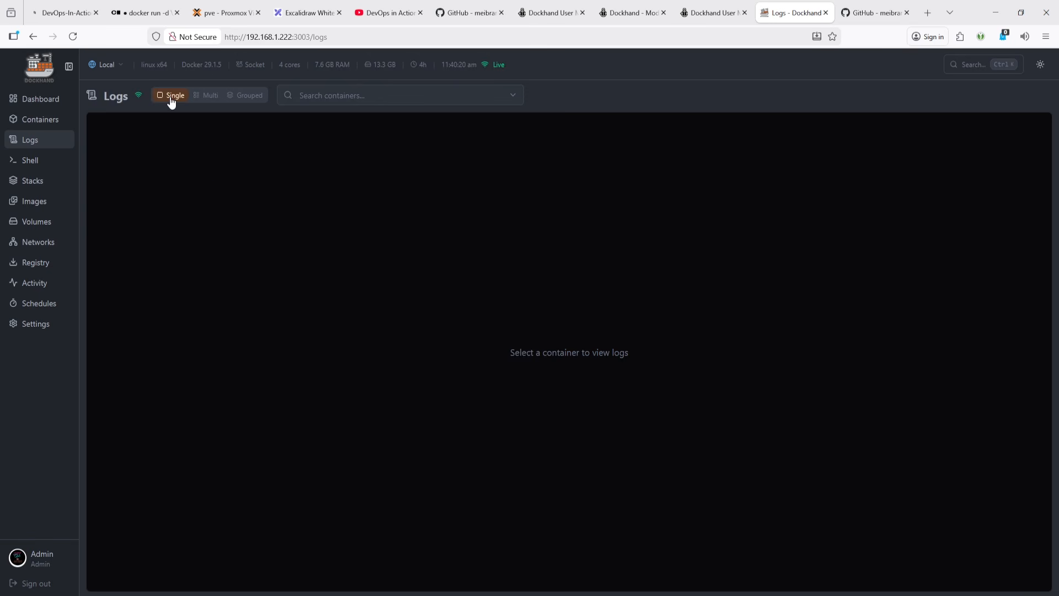
- View the logs of the project-a-prod container, then switch to the metube container's logs
click(302, 95)
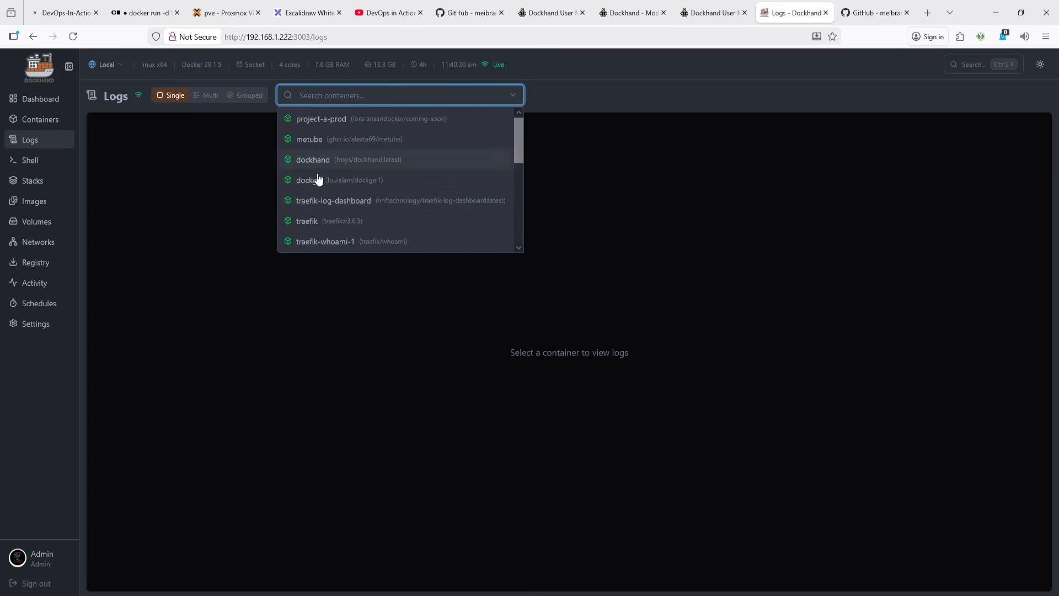
click(332, 121)
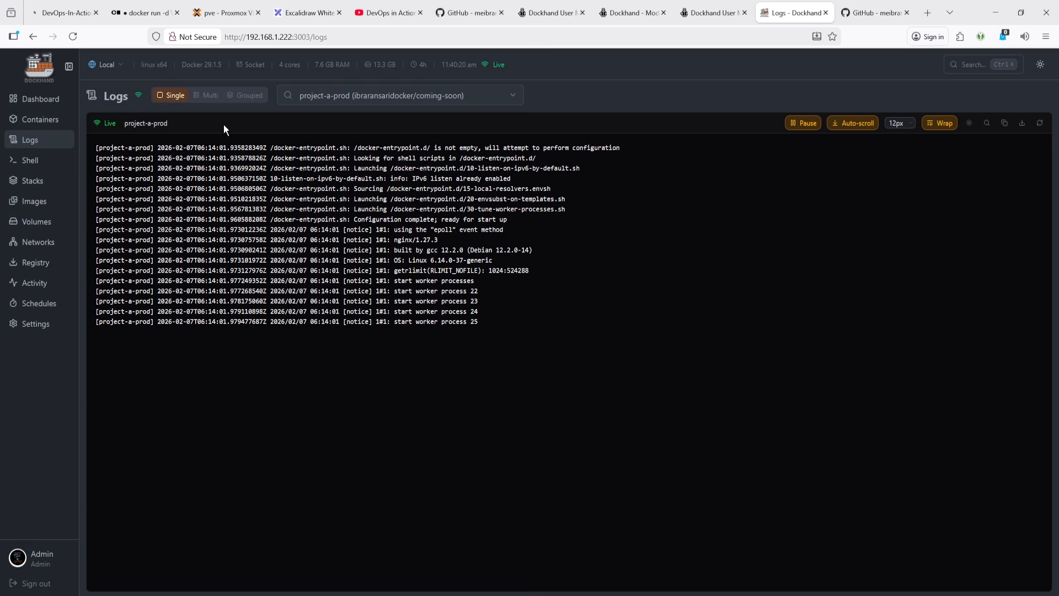
click(322, 101)
click(323, 134)
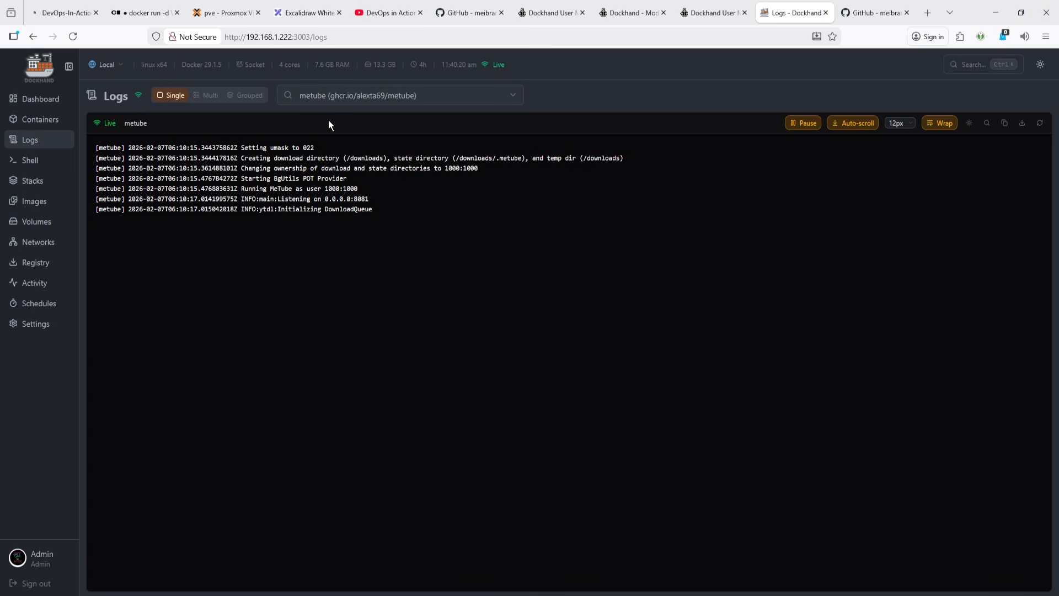
- Switch the logs to Multi view and view the project-a-prod, metube and dockhand containers' logs in turn
click(210, 96)
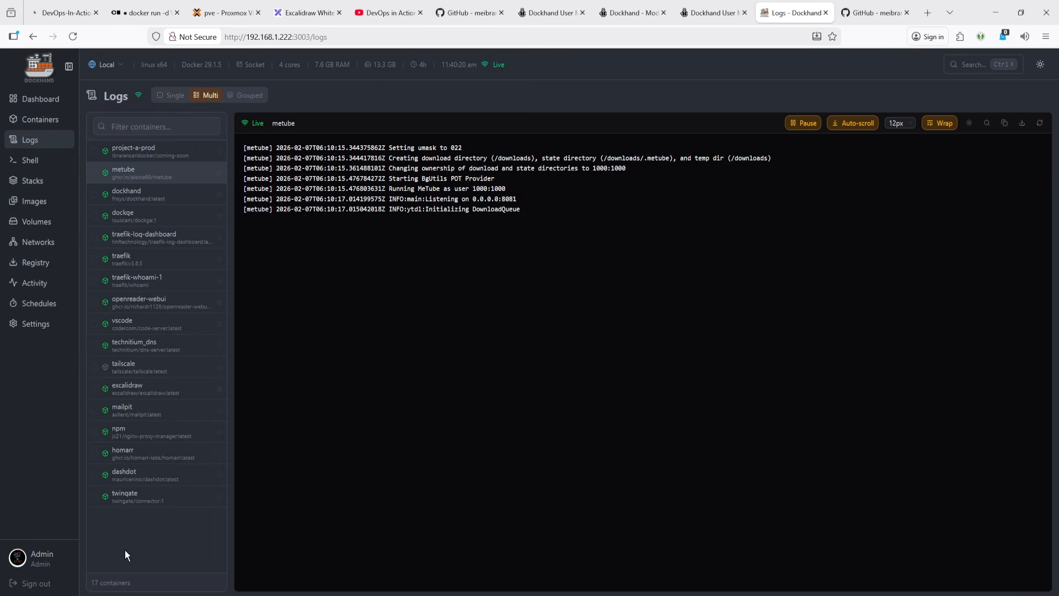
click(154, 151)
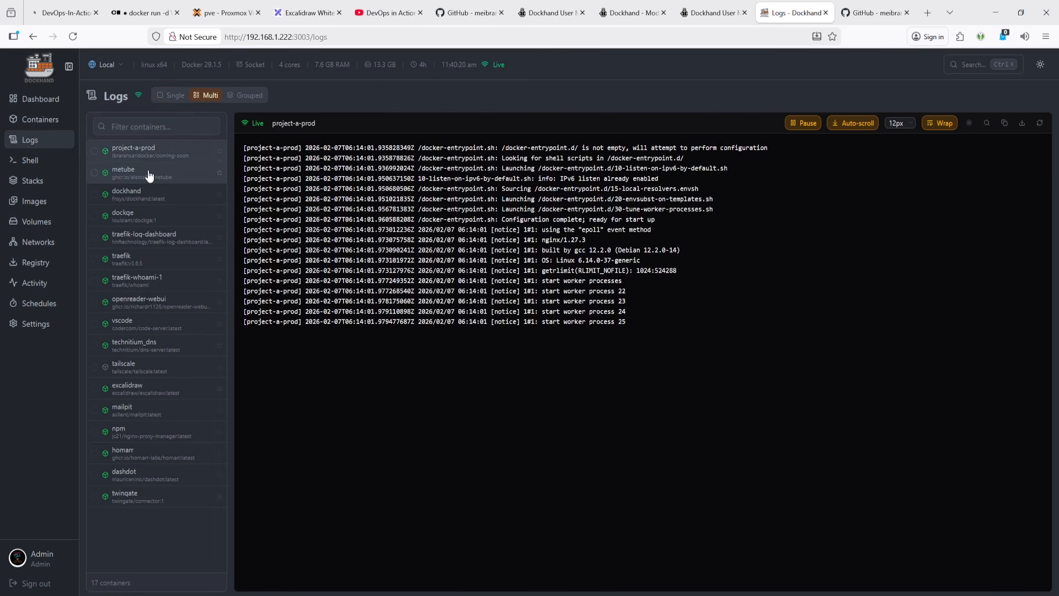
click(149, 174)
click(149, 193)
click(153, 172)
click(158, 155)
click(155, 176)
click(152, 195)
click(158, 159)
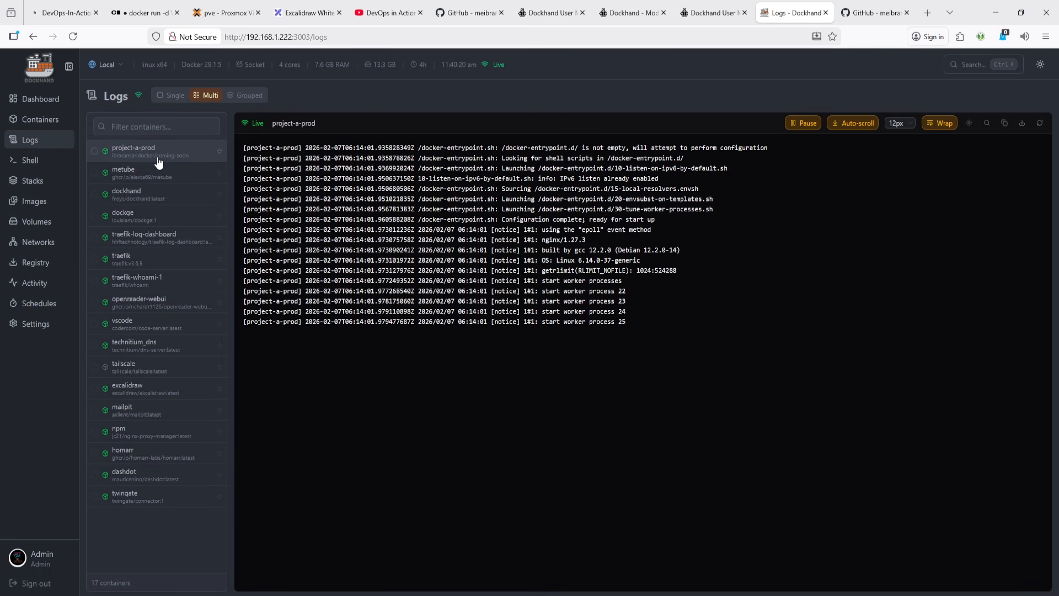
- Switch the logs to Grouped view and select all containers for merged logs
click(245, 98)
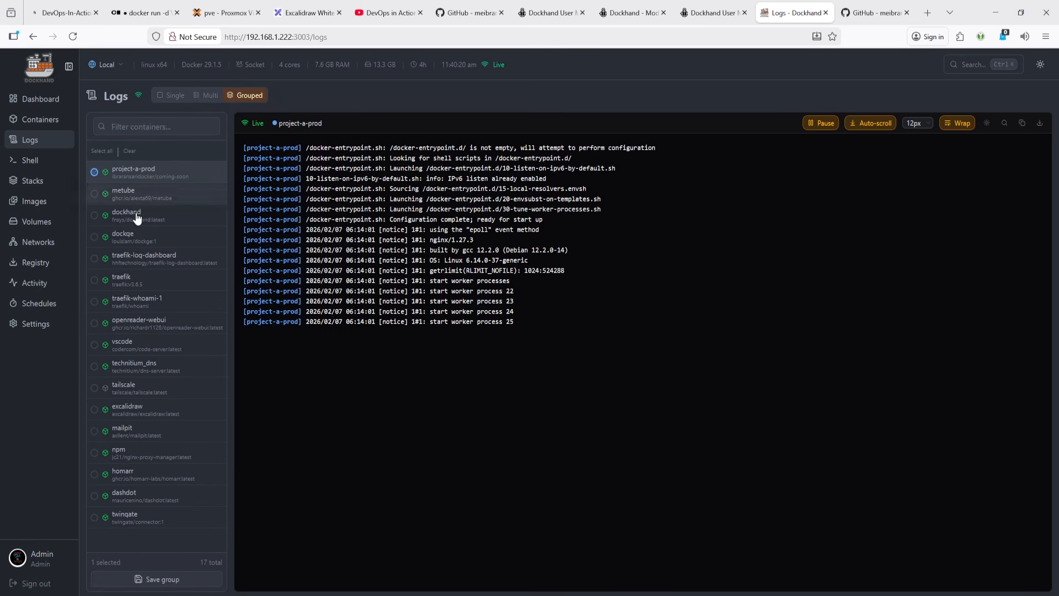
click(154, 194)
click(155, 175)
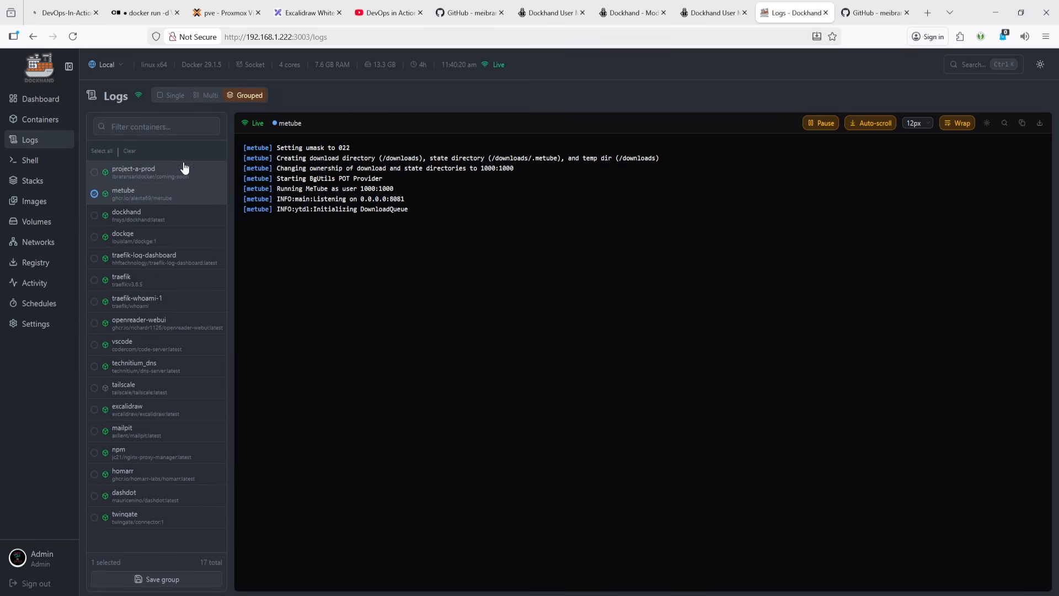
click(108, 151)
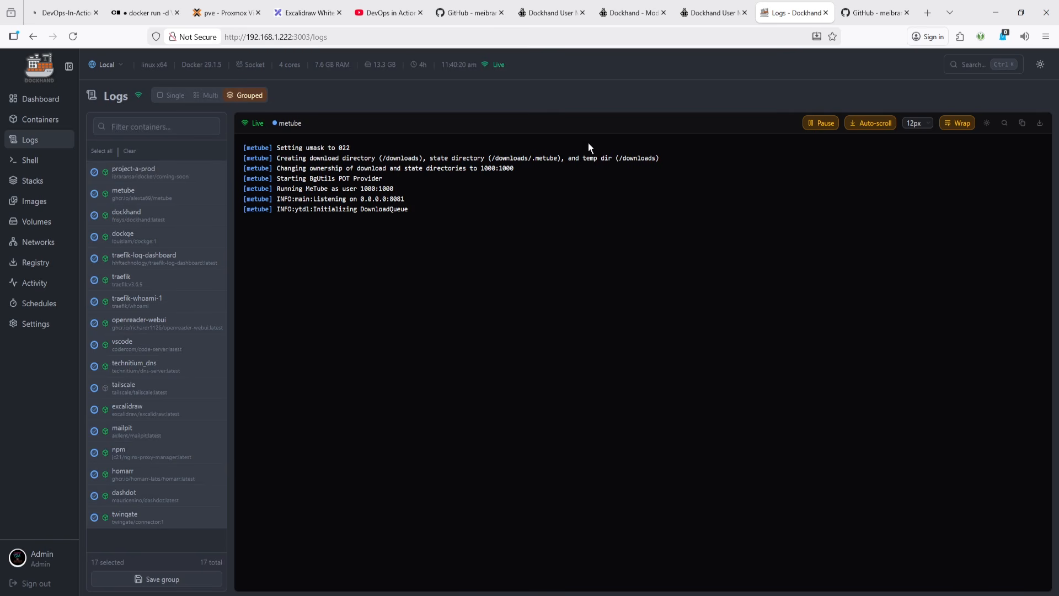
- Open the Images list in Dockhand, sort it by size, and run a vulnerability scan on the traefik/whoami image
click(227, 13)
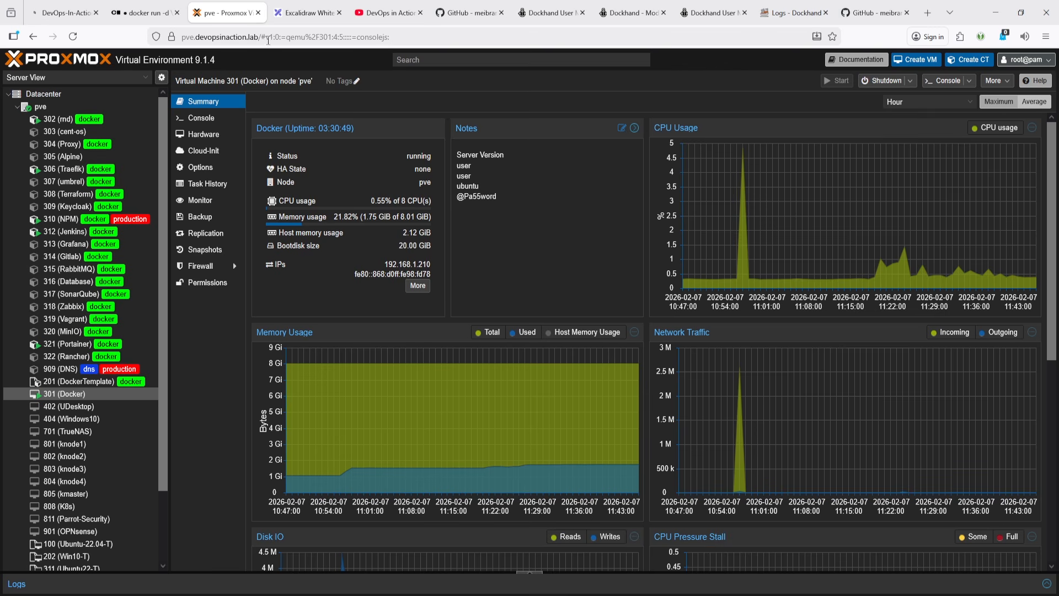
click(279, 10)
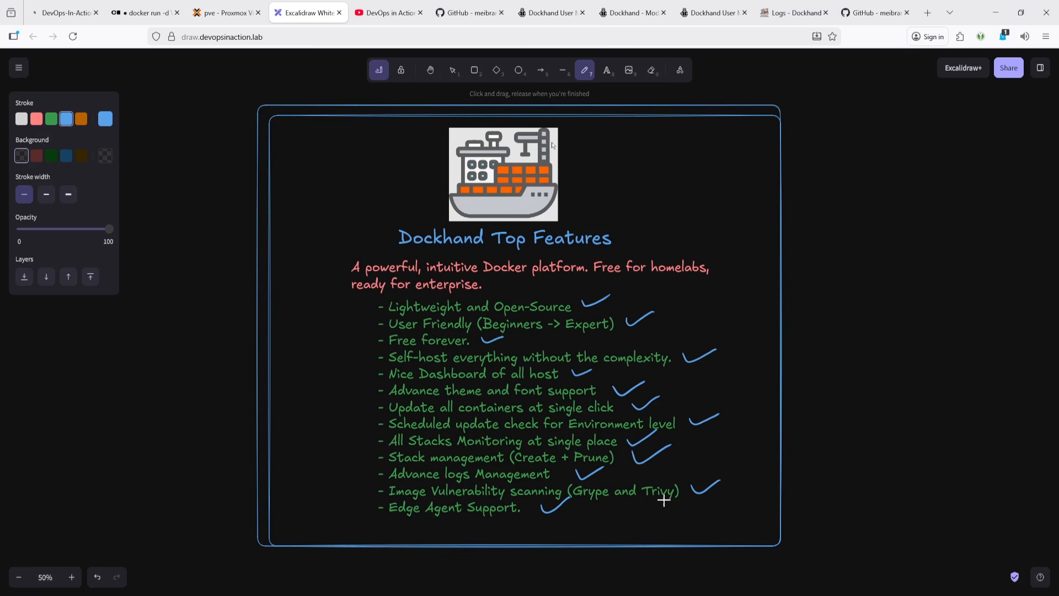
click(773, 6)
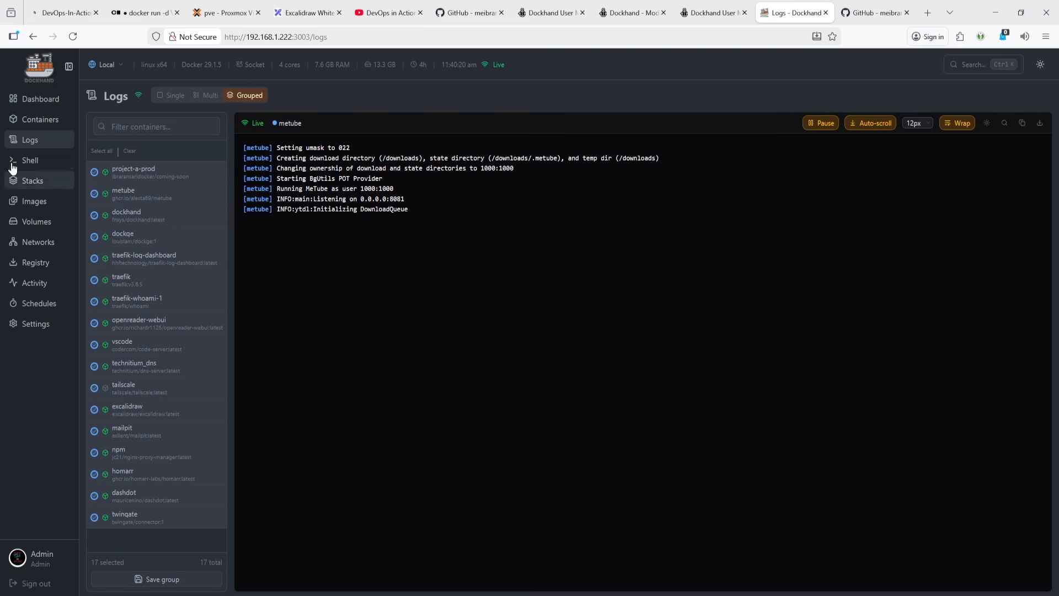
click(39, 205)
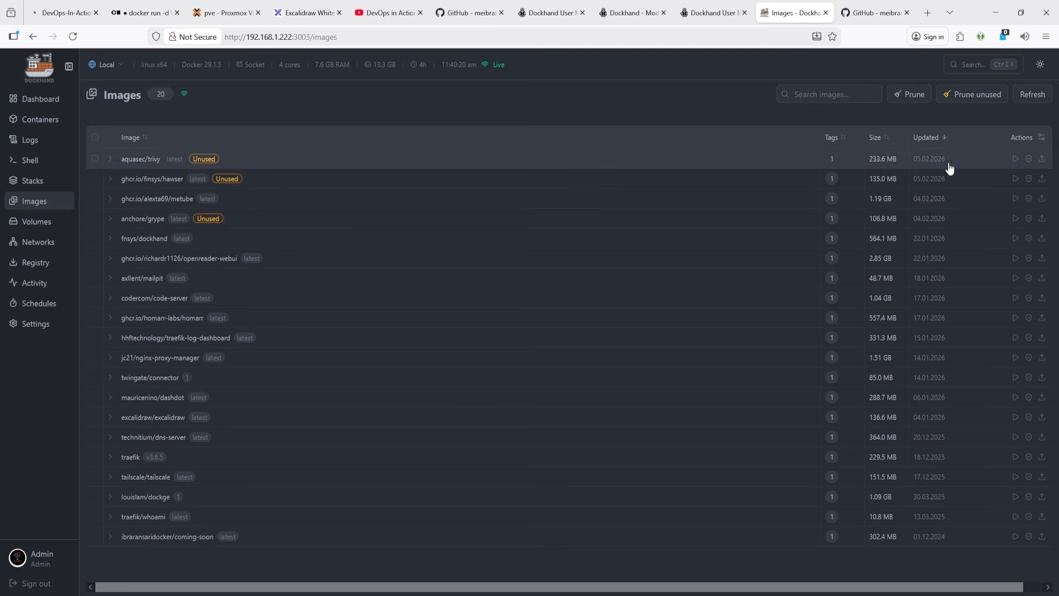
click(877, 138)
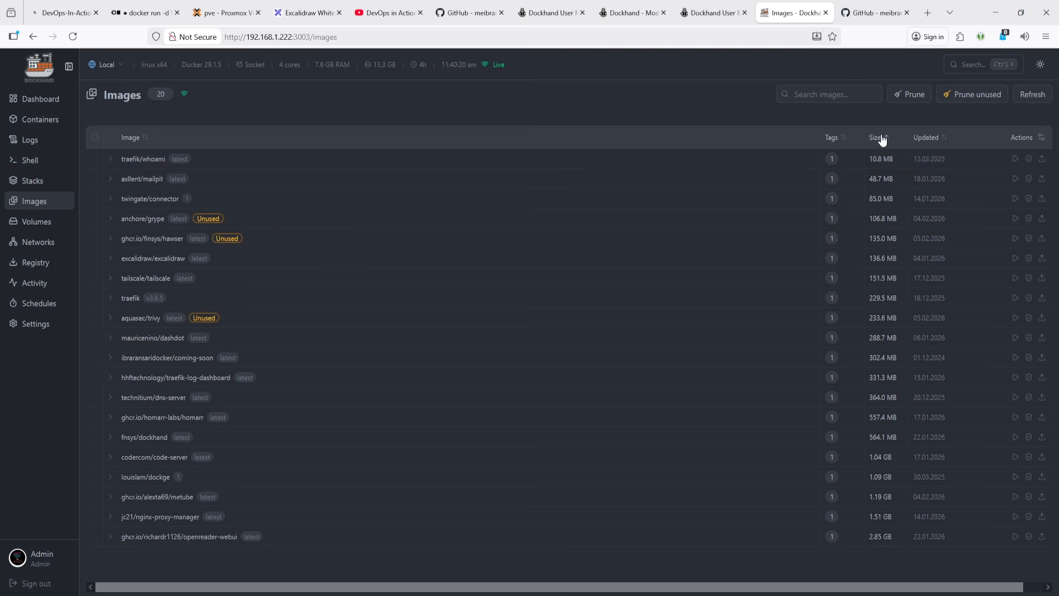
click(1029, 160)
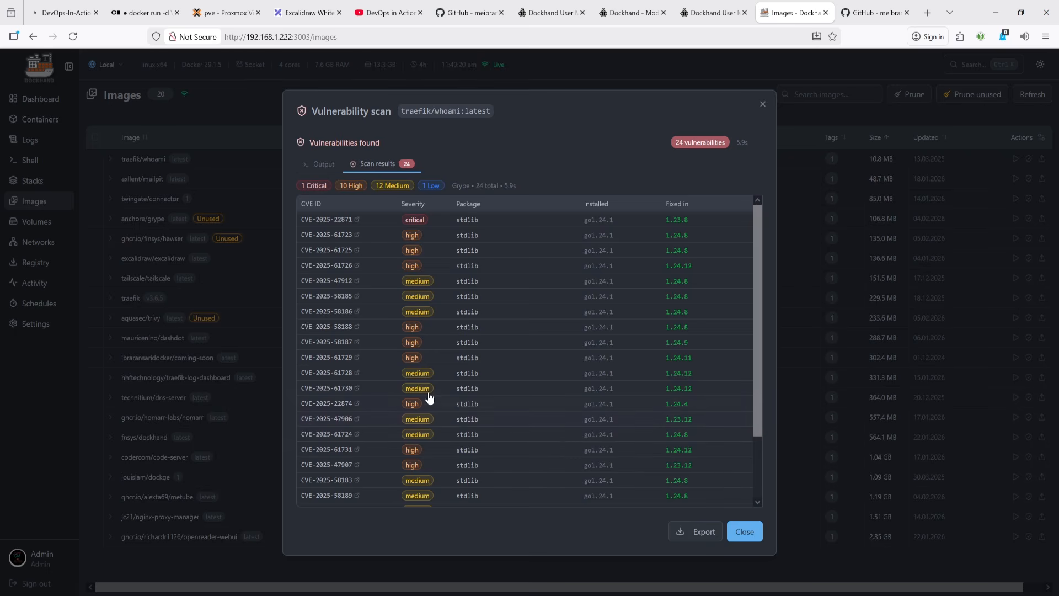
- Examine the vulnerability scan's output log, then return to the scan results
click(322, 165)
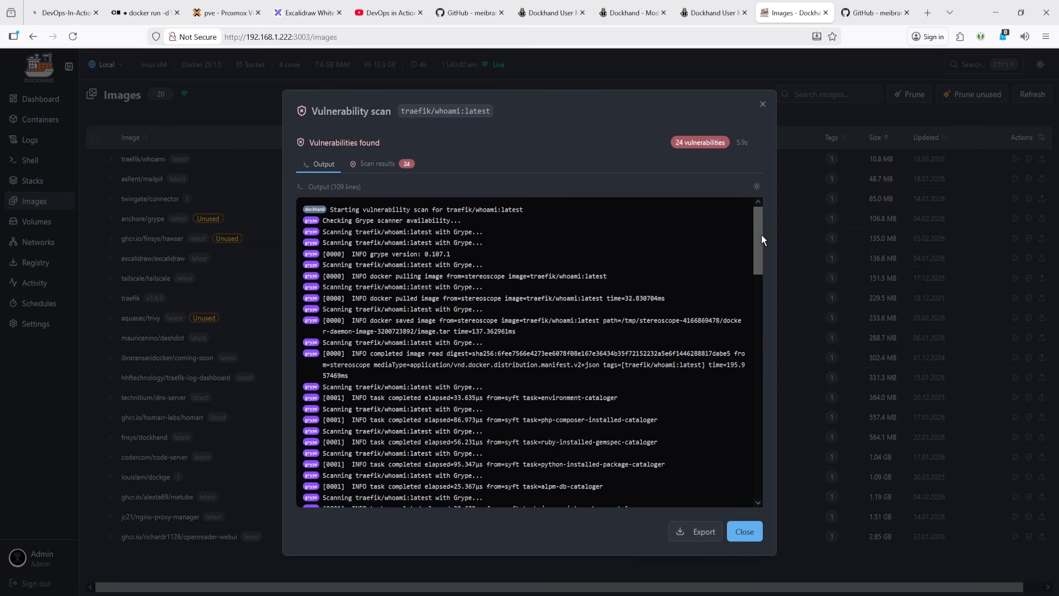
drag(761, 234, 725, 132)
click(364, 167)
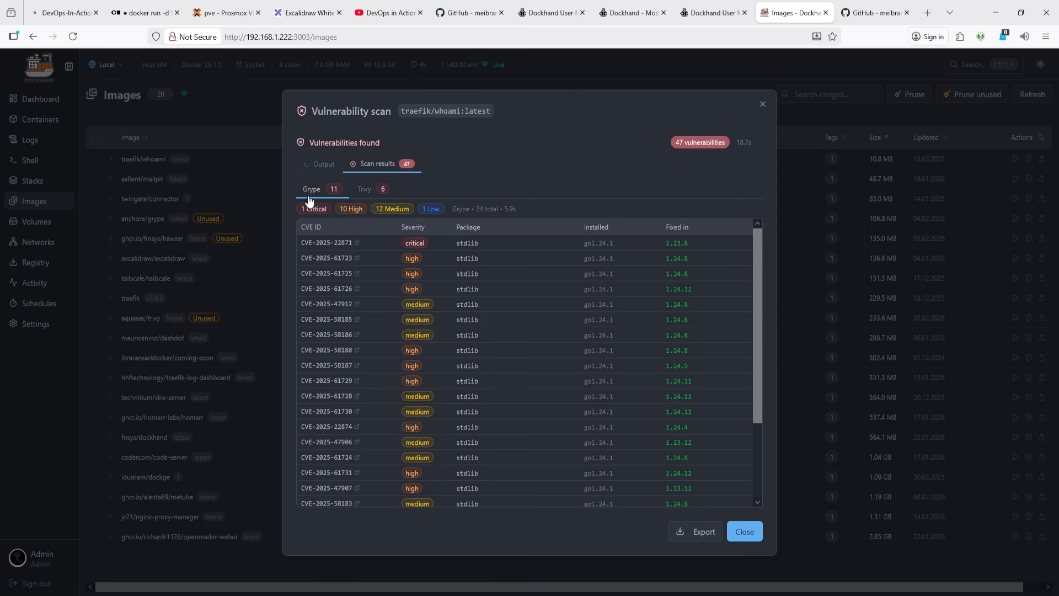
- Compare the Grype and Trivy scan results for traefik/whoami, then close the scan dialog
click(364, 192)
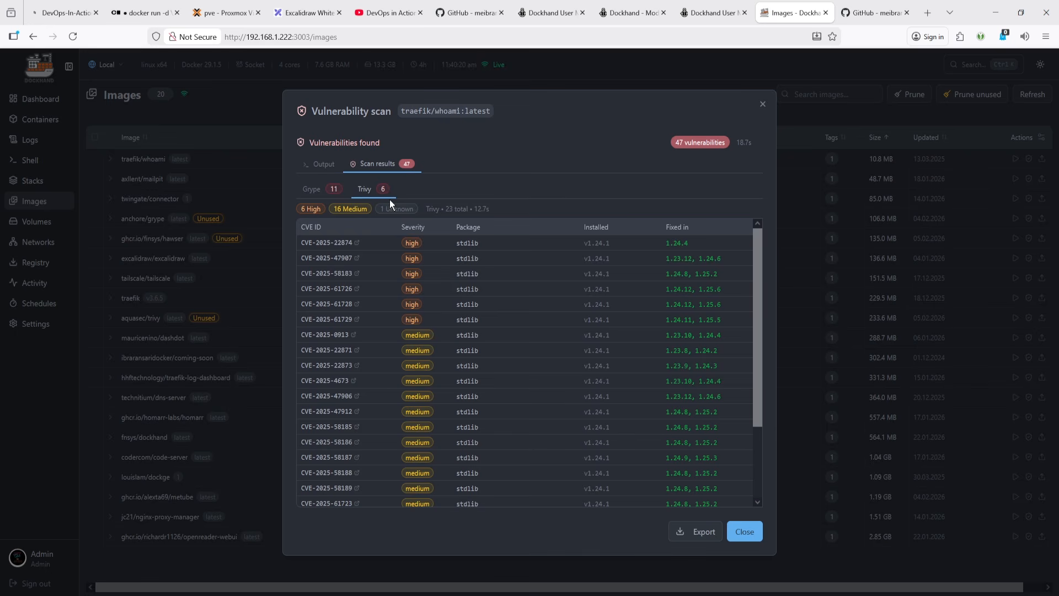
click(314, 194)
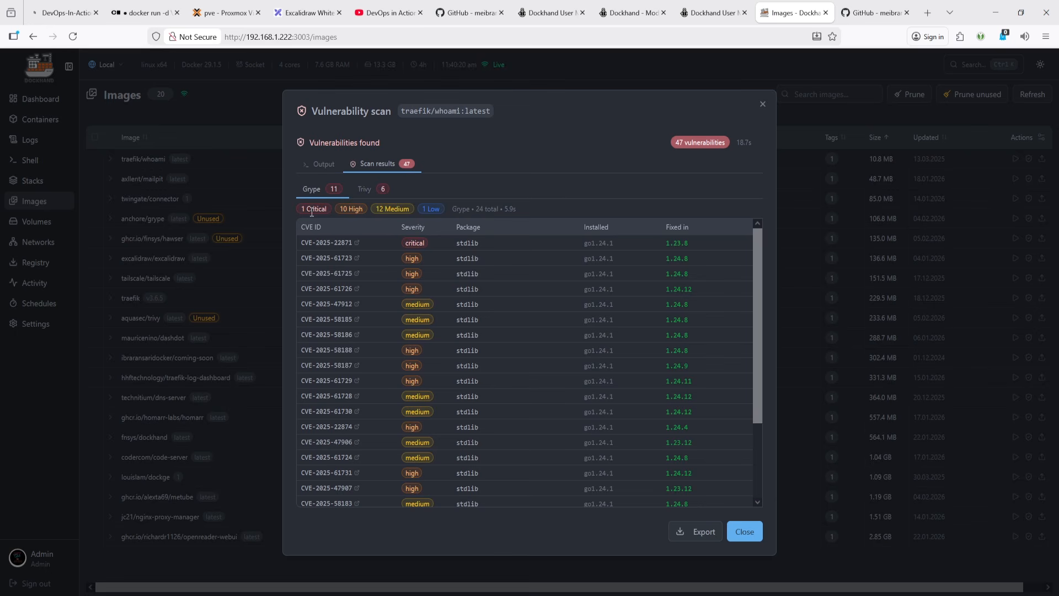
click(365, 189)
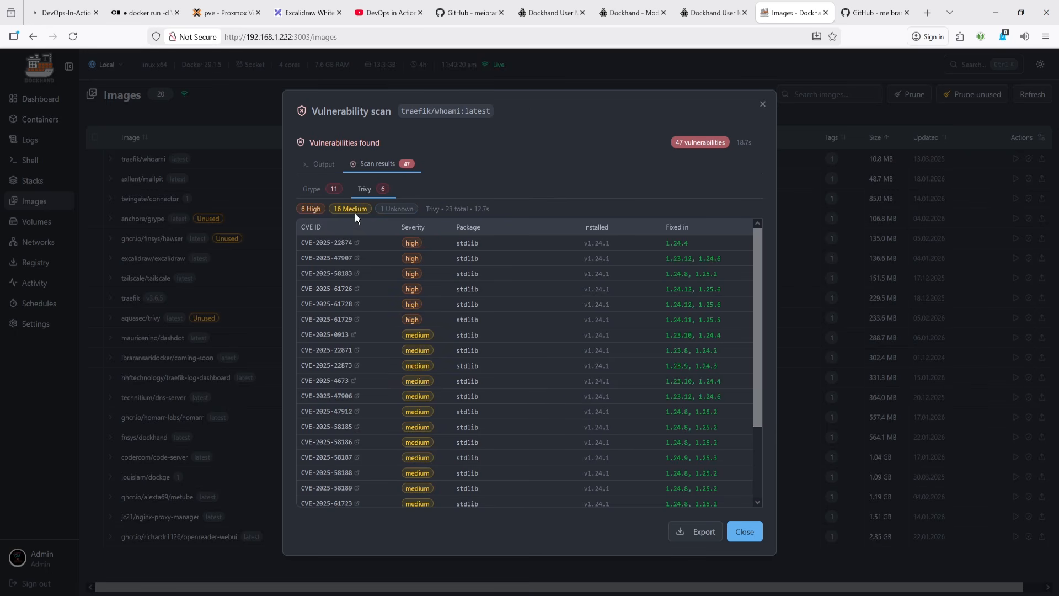
click(310, 190)
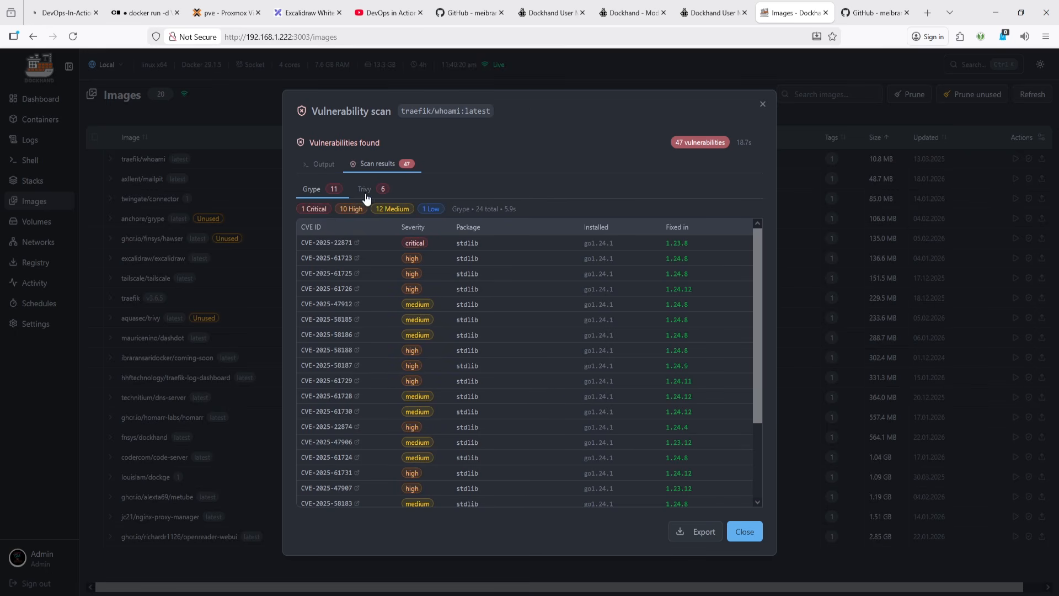
click(365, 191)
click(313, 191)
click(366, 191)
click(312, 192)
click(365, 190)
click(311, 192)
click(744, 531)
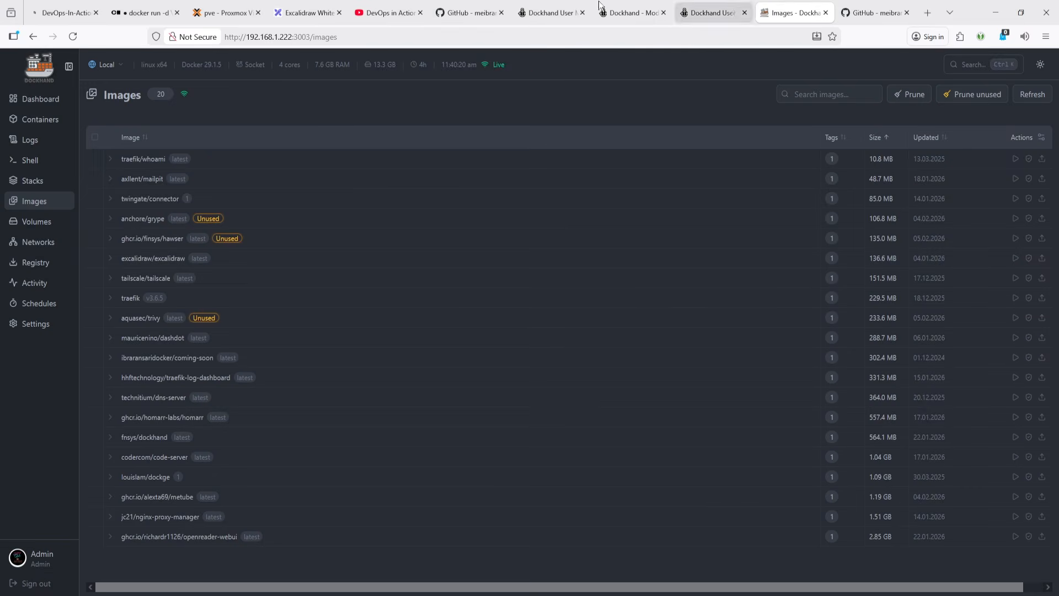
- Return to Dockhand and open the Environments tab in Settings
click(223, 12)
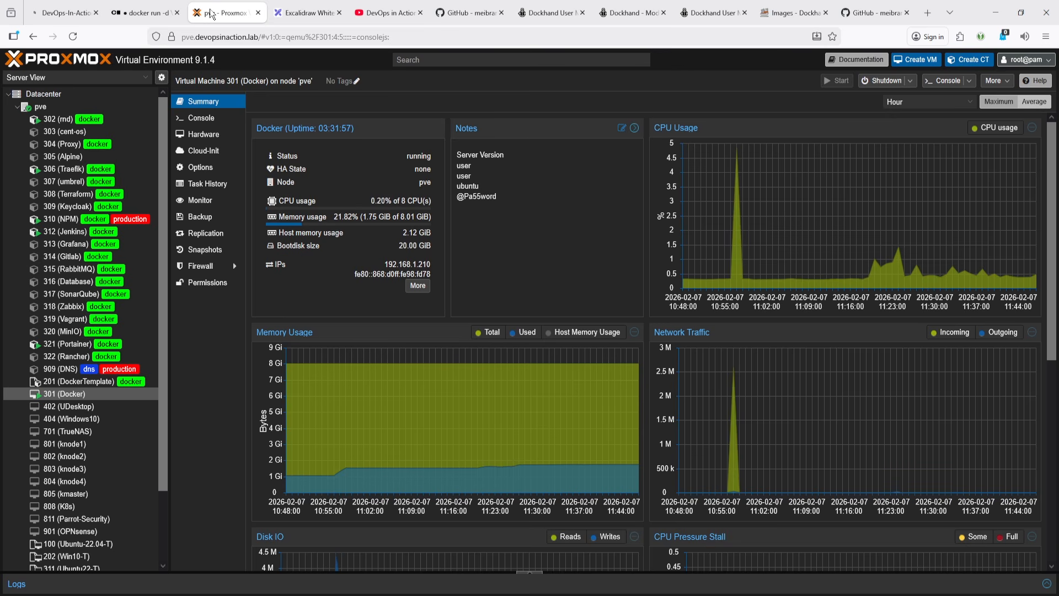
click(293, 8)
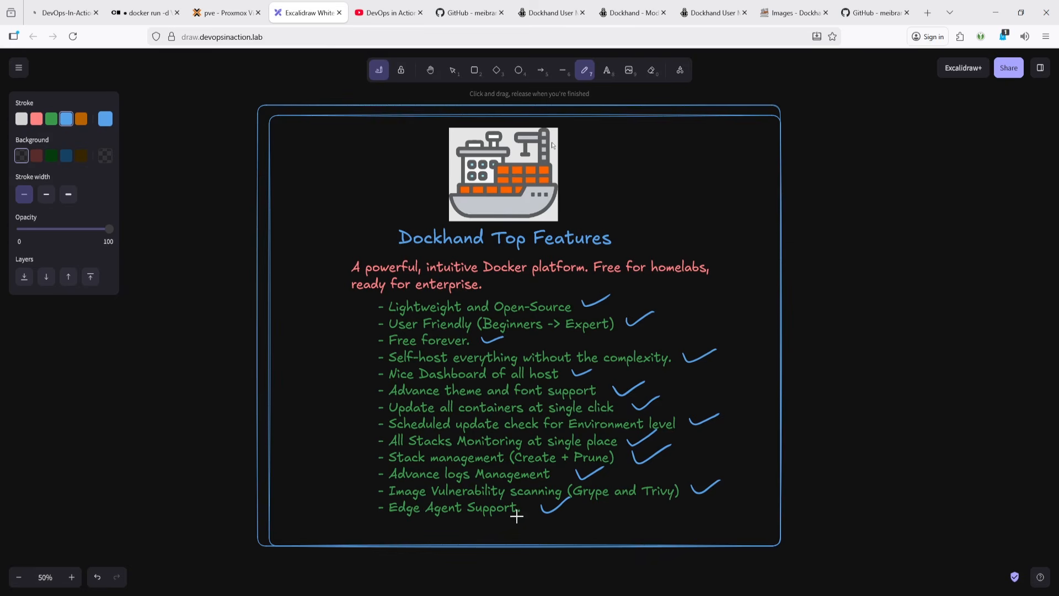
click(789, 13)
click(34, 326)
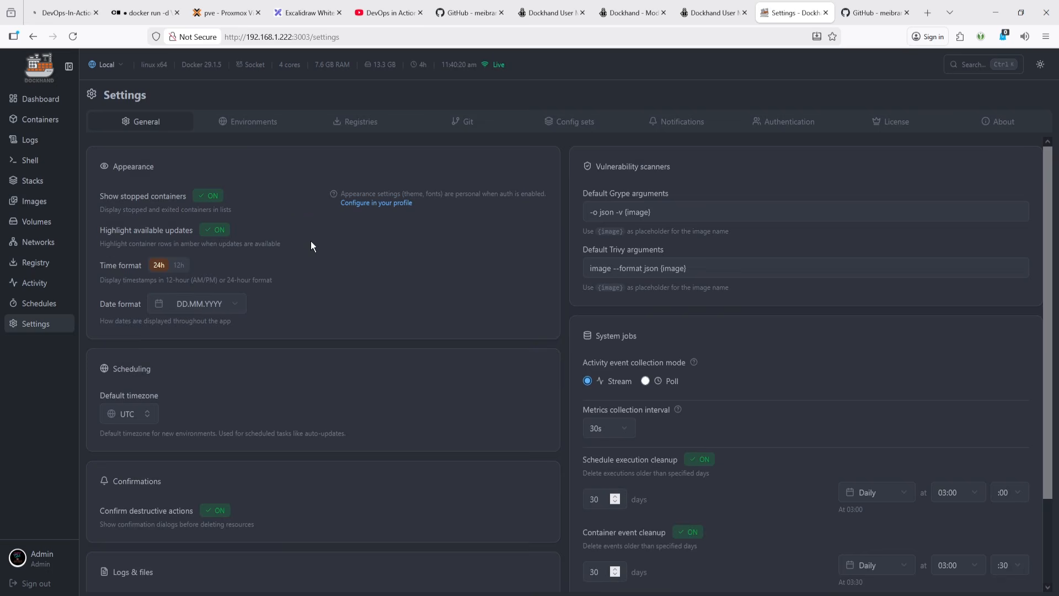
click(266, 124)
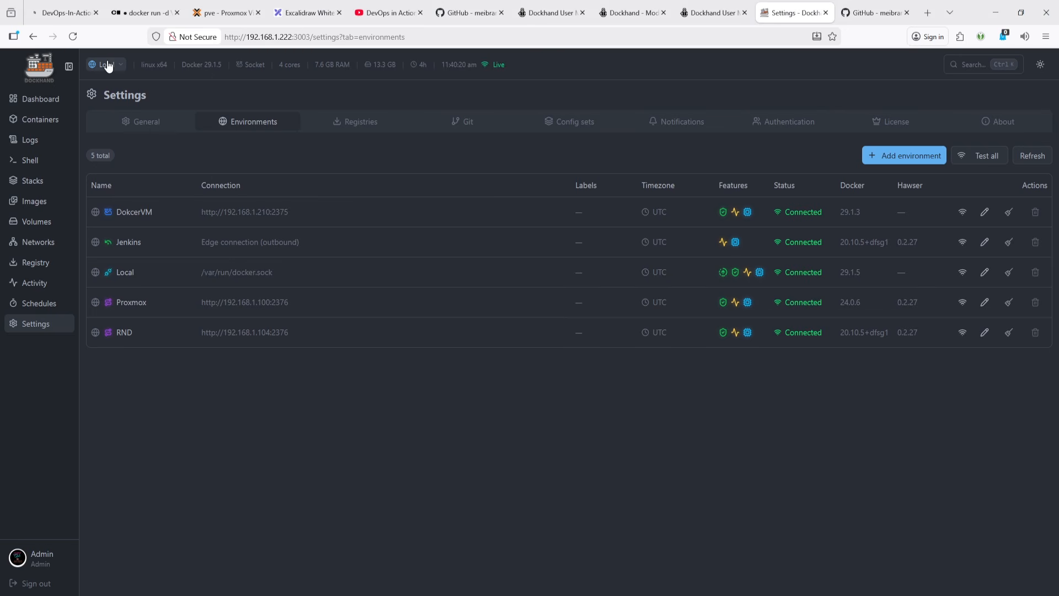
- Switch the active environment from Local to Proxmox and compare each host's details shown in the header
click(108, 66)
click(137, 130)
drag(315, 61, 397, 65)
click(376, 75)
click(107, 65)
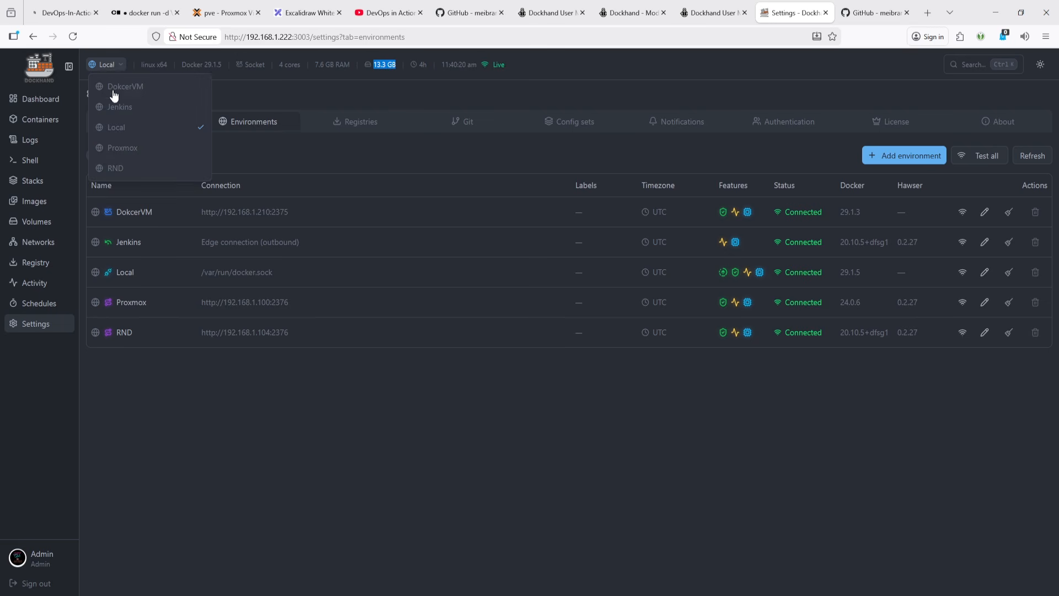
click(126, 149)
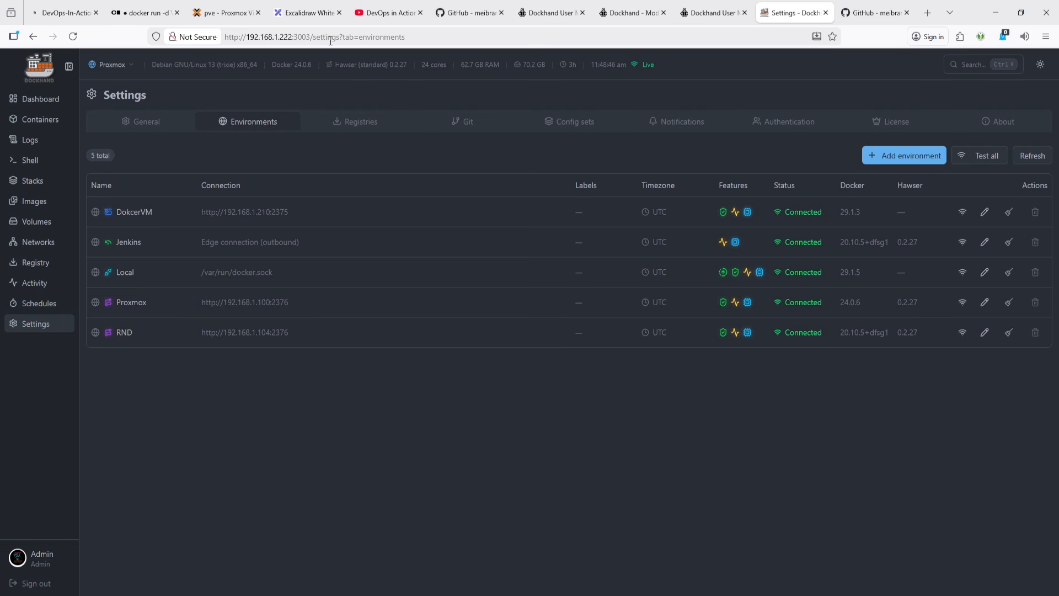
double_click(375, 66)
double_click(439, 65)
drag(468, 64, 538, 67)
- Switch the active environment to RND and then to DokcerVM
click(125, 66)
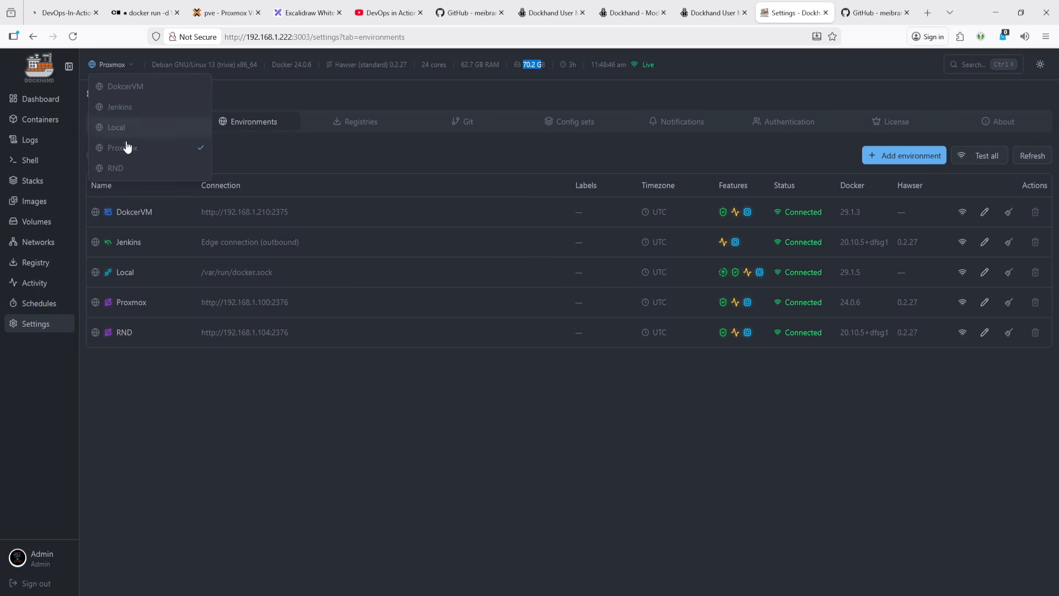
click(131, 168)
click(115, 71)
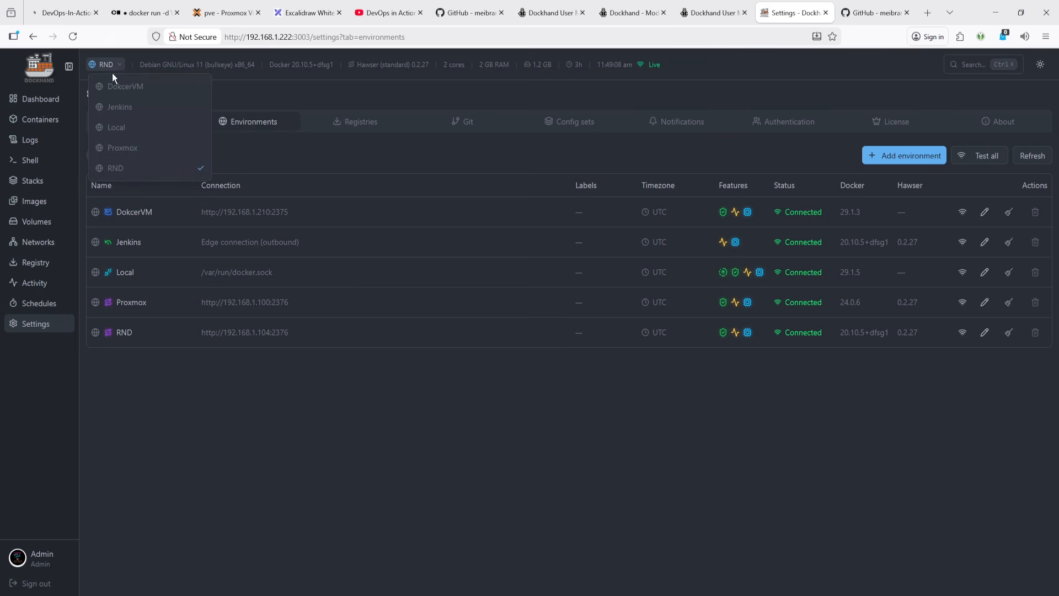
click(113, 87)
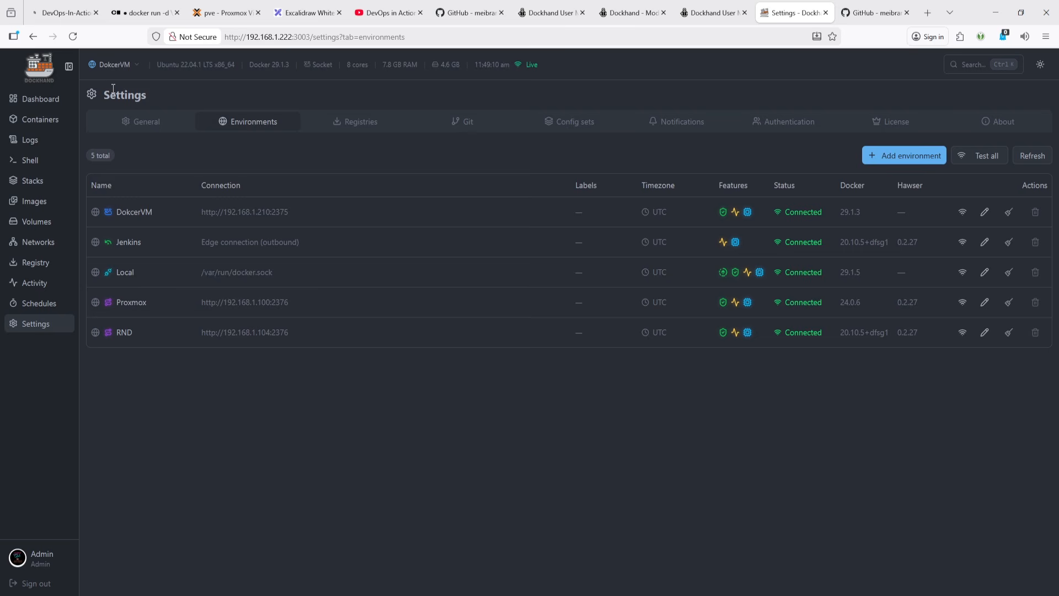
- Open the Dashboard and scroll through the environment tiles
click(28, 99)
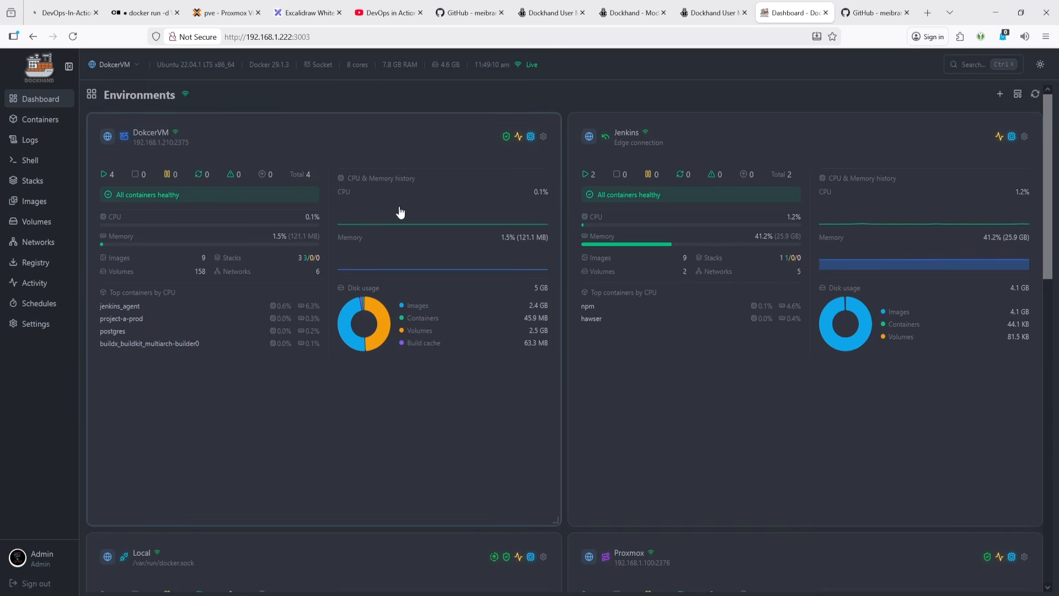
scroll(638, 414, down, 15)
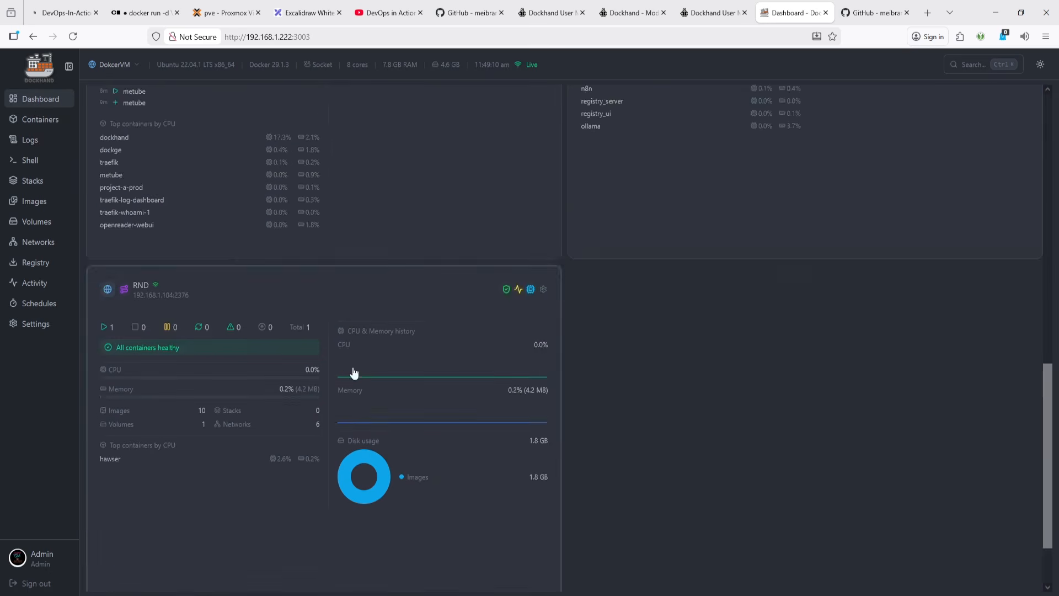
scroll(353, 374, up, 15)
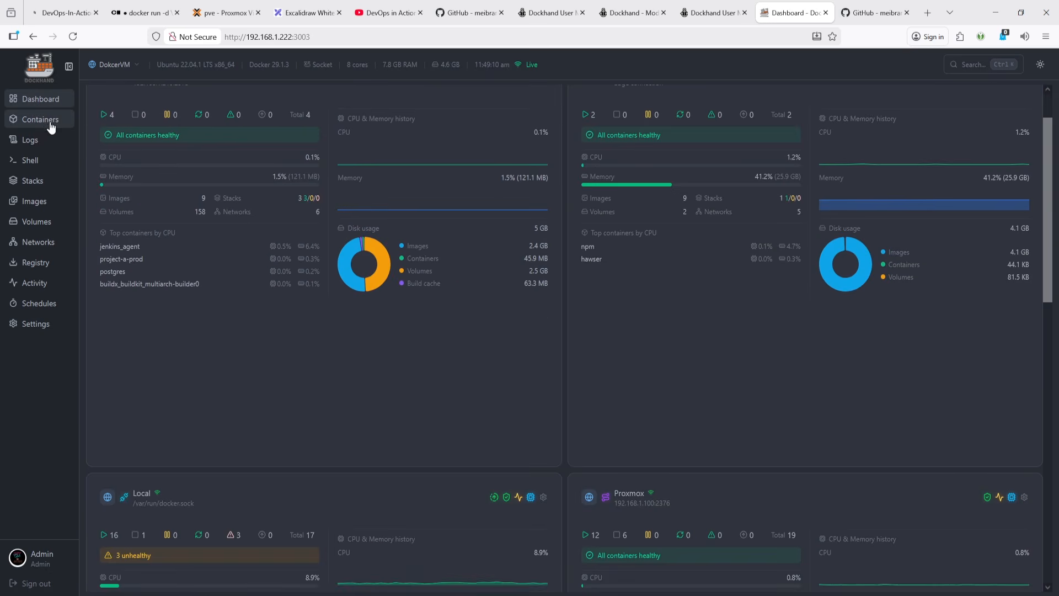
- Open the General settings and set the time format to 24-hour
click(35, 326)
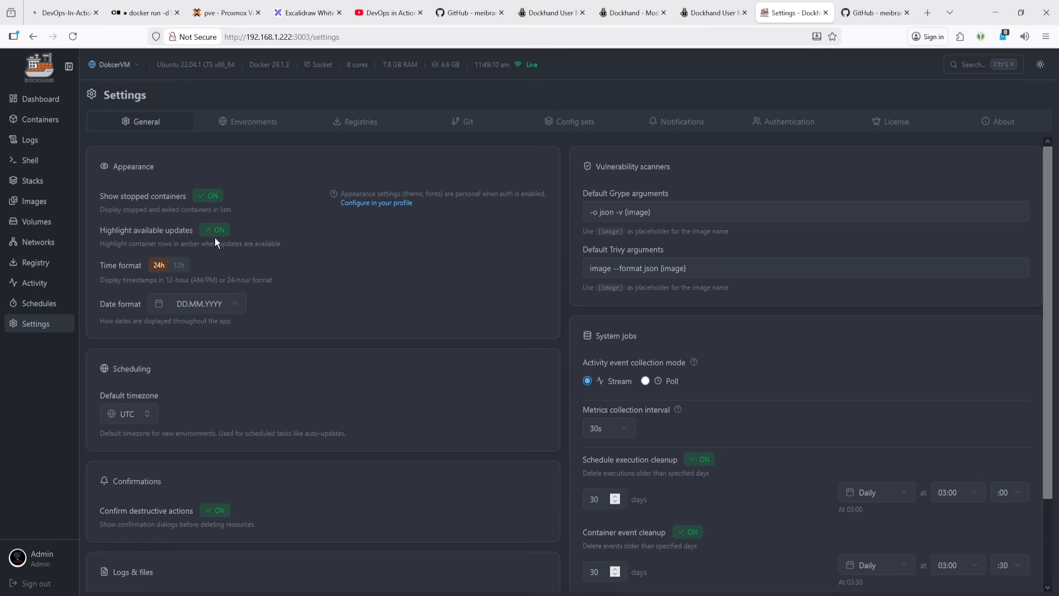
click(160, 266)
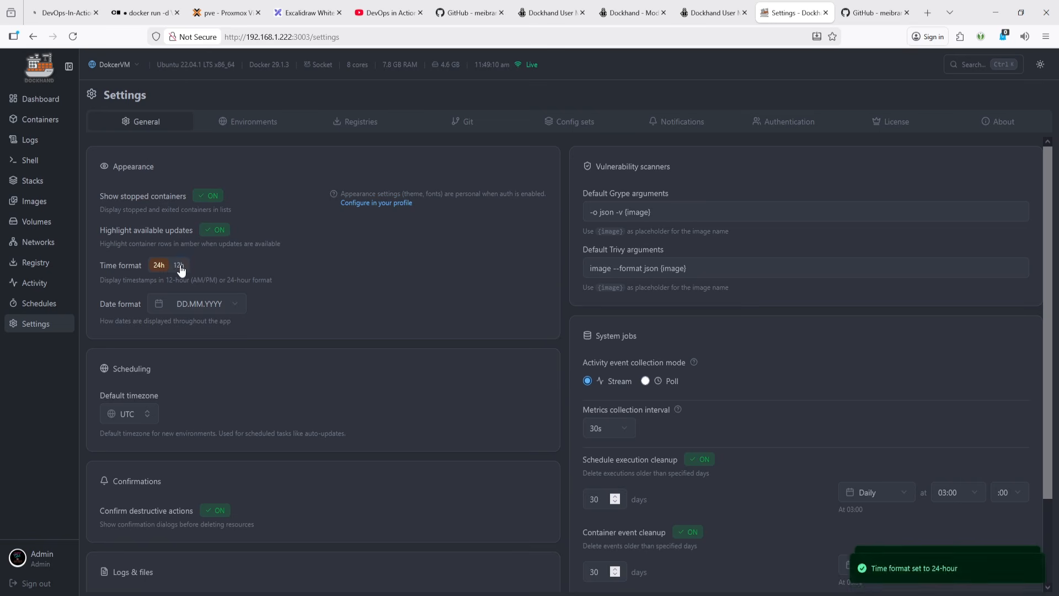
- Review the date format and default timezone choices without changing them
click(210, 313)
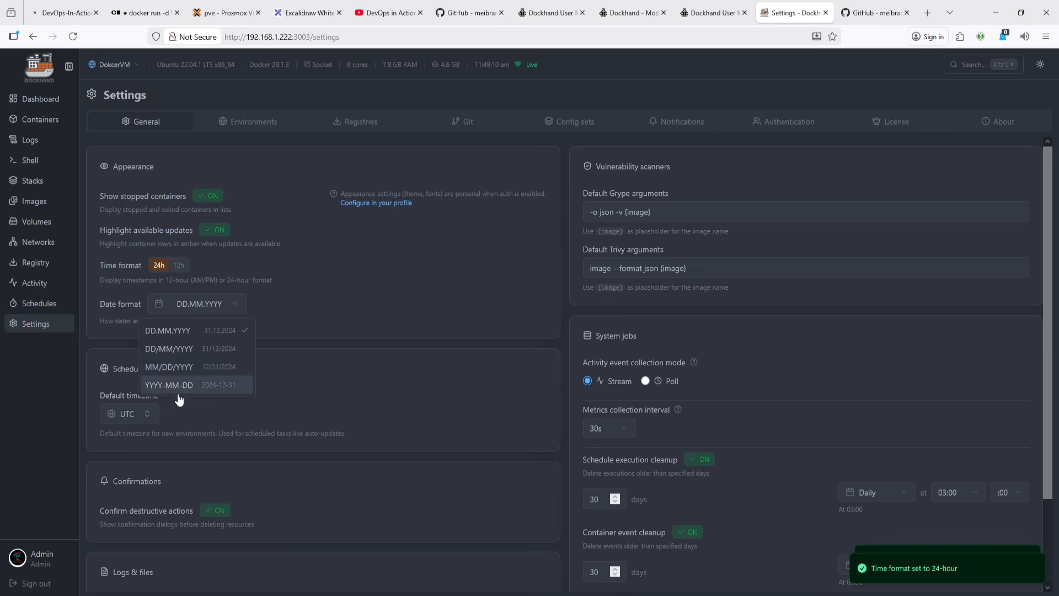
click(329, 309)
scroll(165, 365, down, 2)
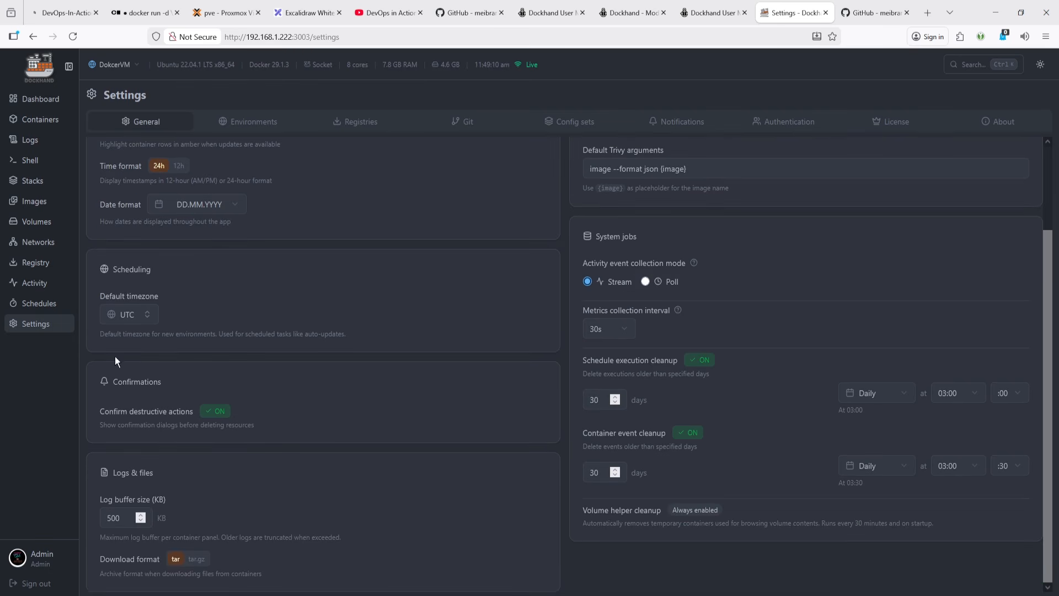
click(127, 317)
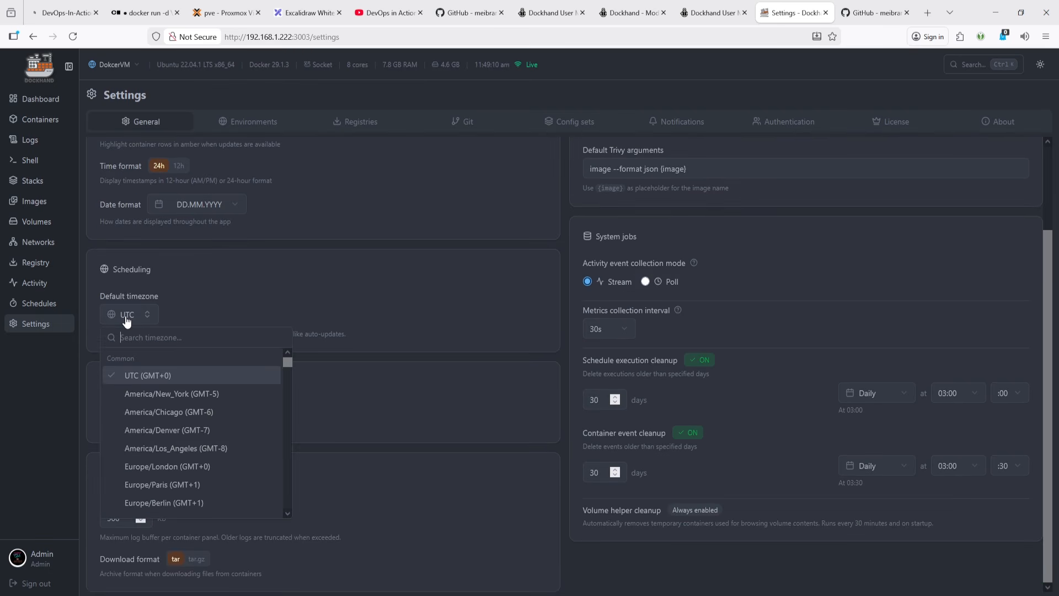
click(236, 302)
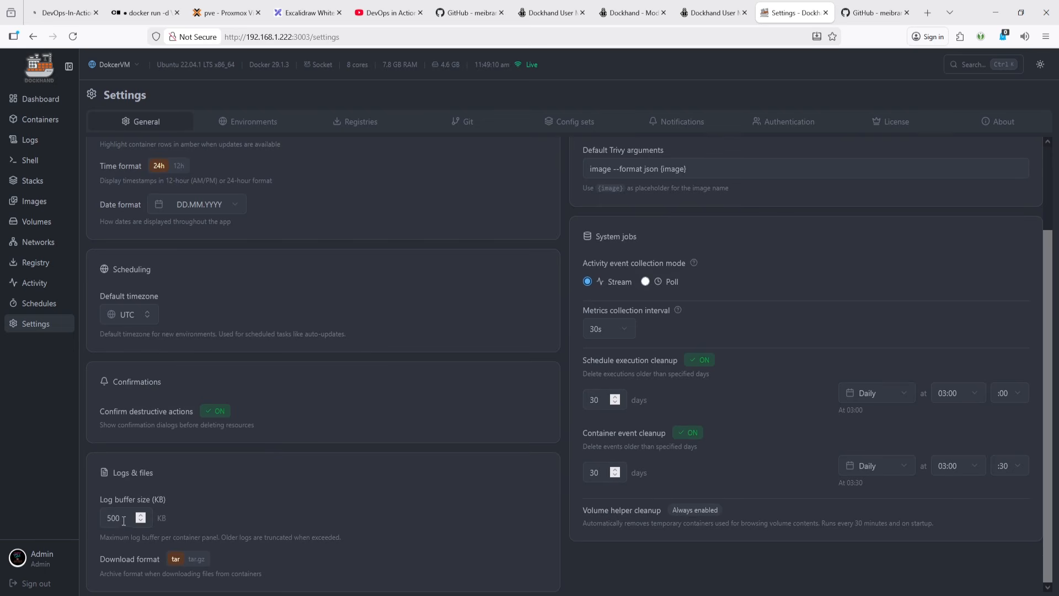
- Set the archive download format for container files to tar
double_click(120, 518)
click(176, 559)
click(195, 559)
scroll(456, 359, up, 2)
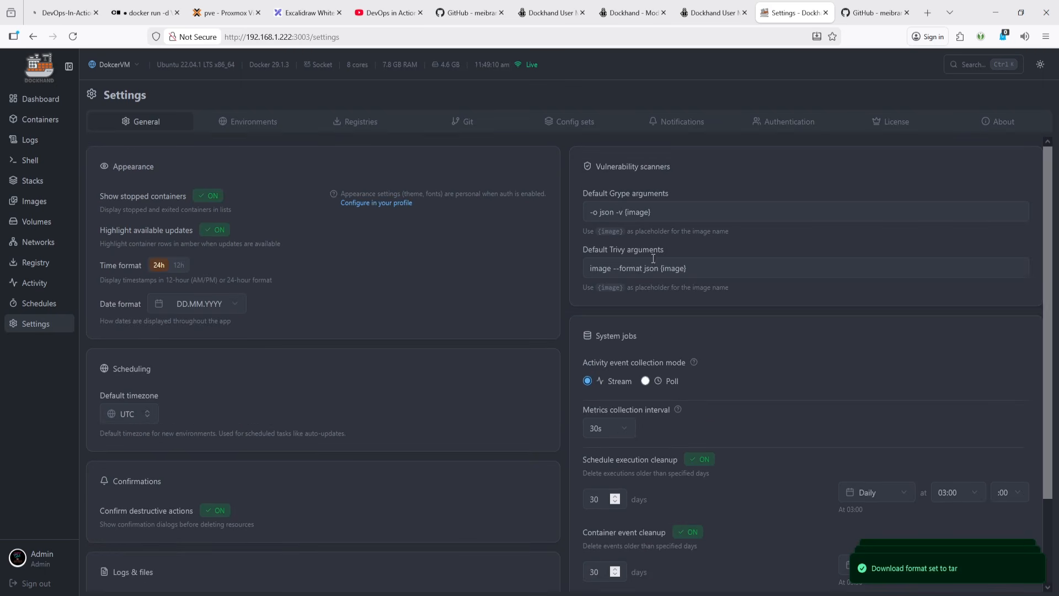
scroll(640, 255, down, 2)
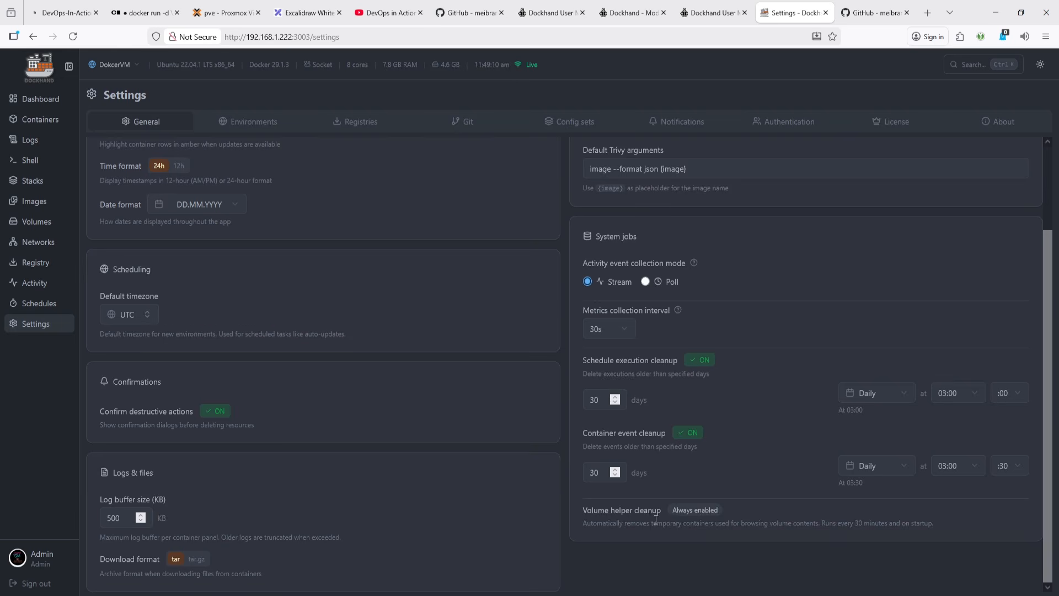
scroll(656, 519, up, 2)
- Open the Environments and then the Registries sections of Settings
click(246, 121)
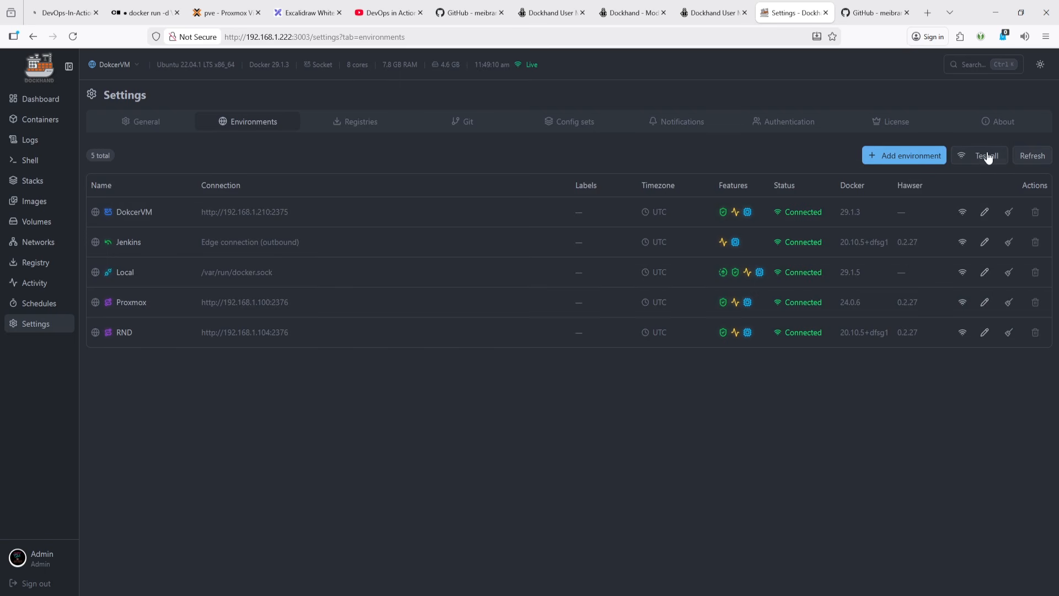
click(362, 123)
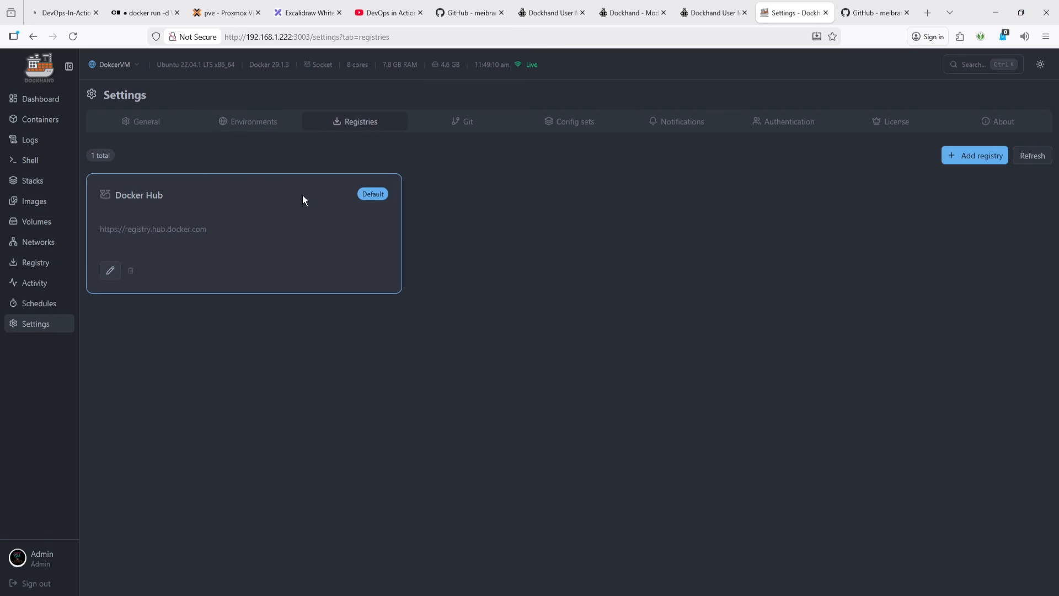
click(976, 156)
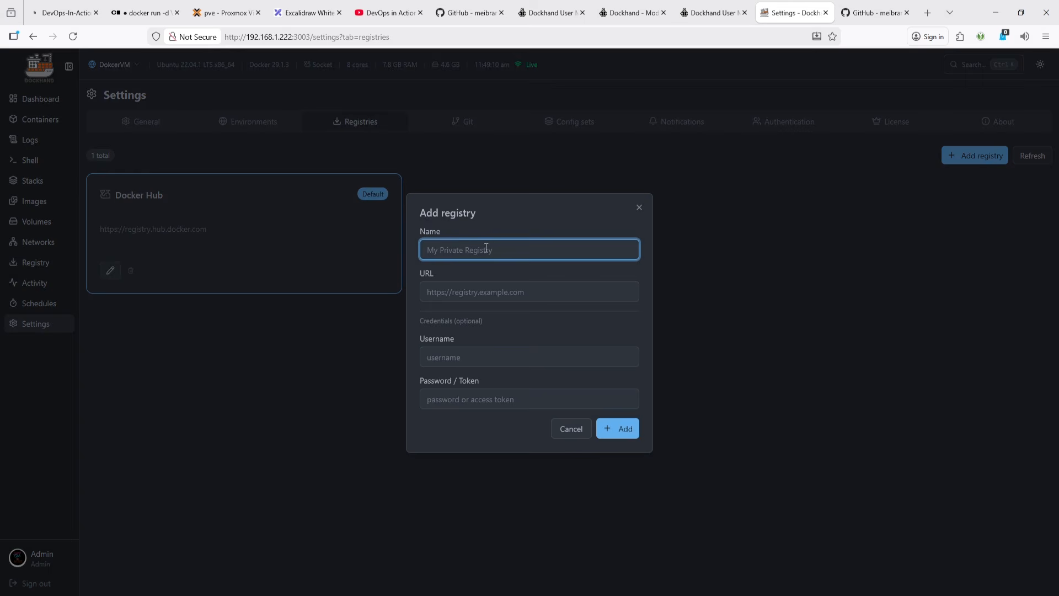
click(459, 291)
click(457, 356)
click(480, 400)
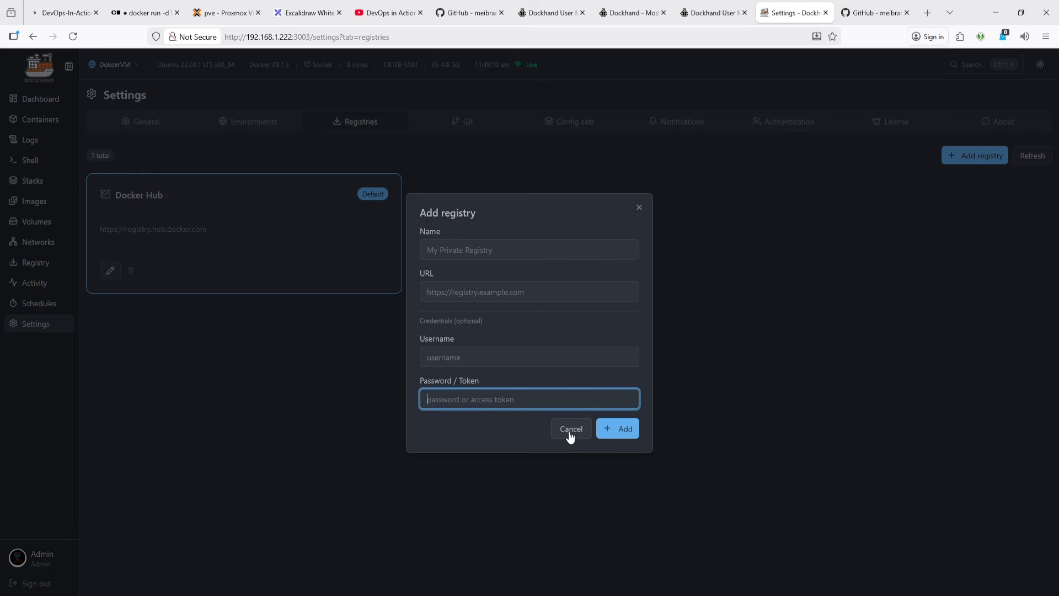
click(571, 429)
click(970, 157)
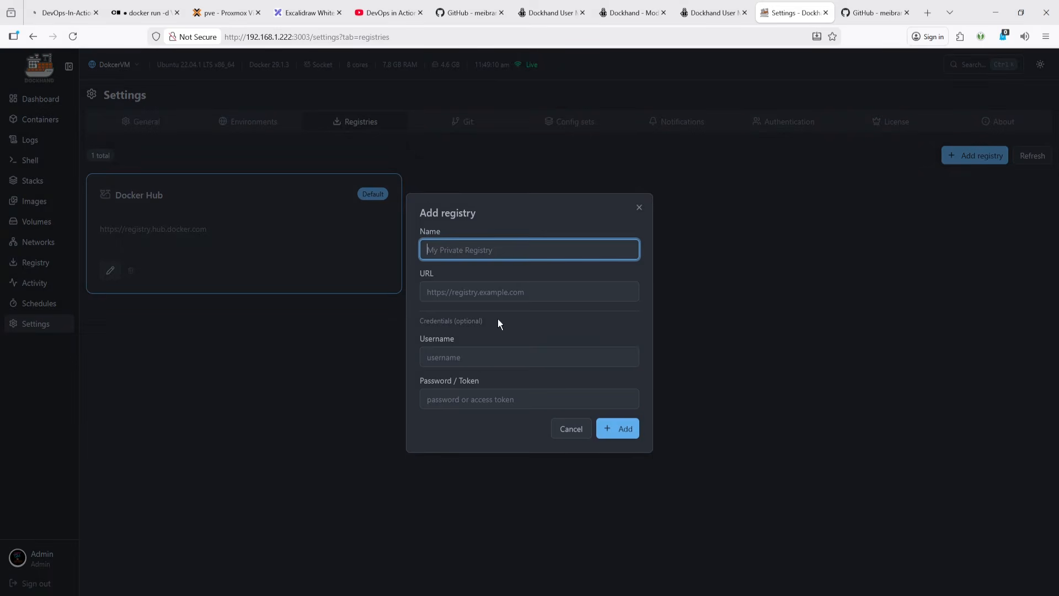
click(485, 292)
click(479, 358)
click(519, 400)
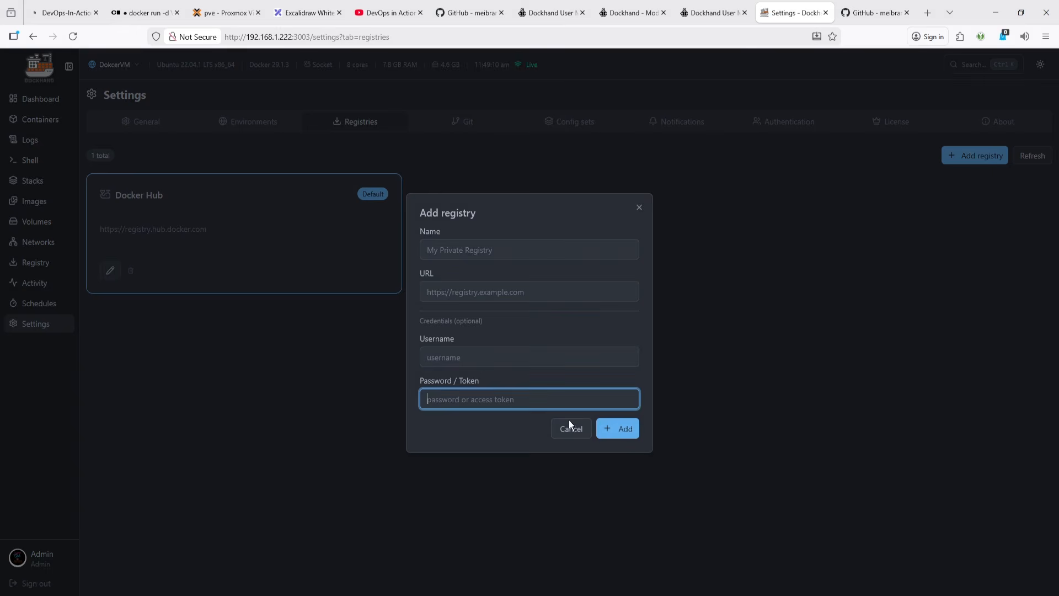
click(582, 434)
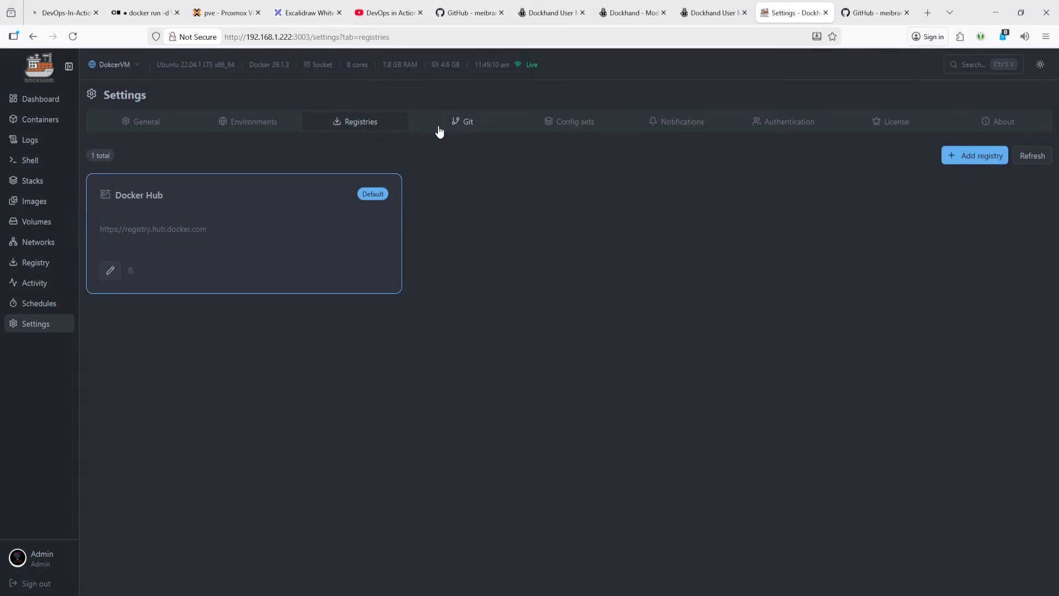
- Browse the Git credentials and repositories, Config sets and Notifications sections of Settings
click(467, 123)
click(192, 158)
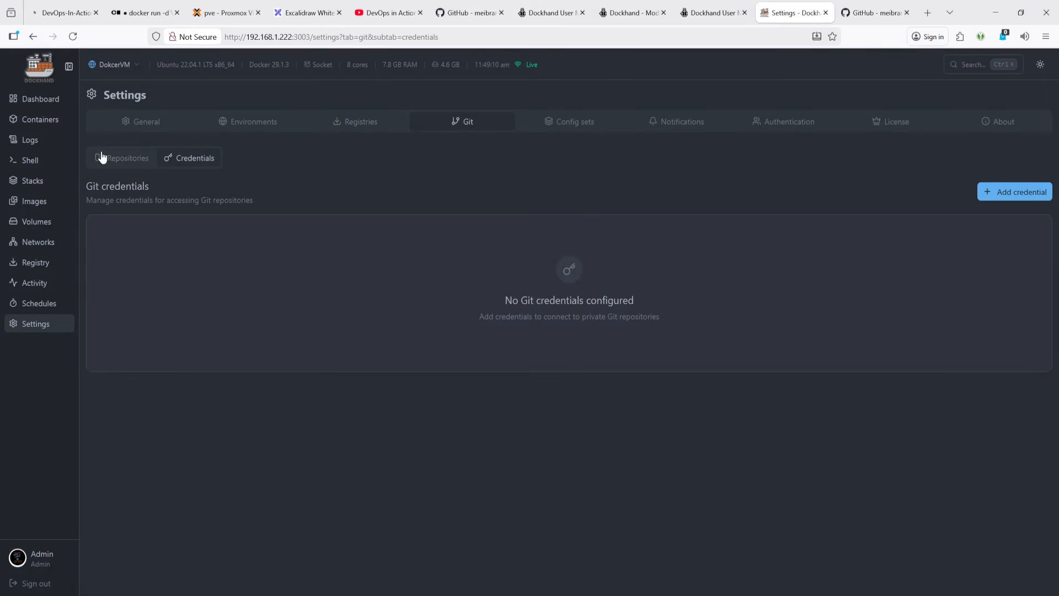
click(135, 161)
click(611, 125)
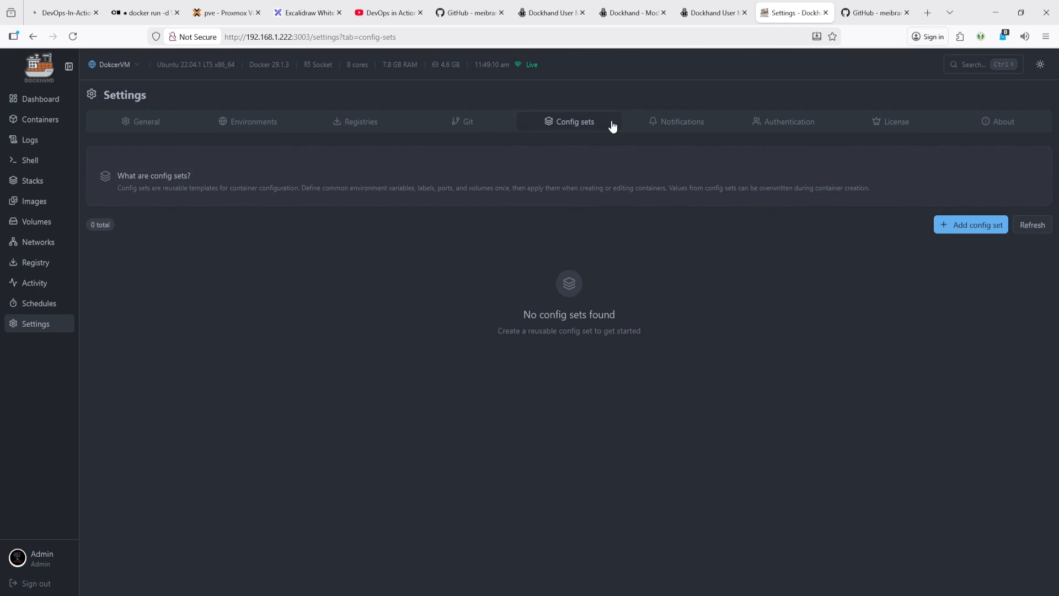
click(647, 126)
click(972, 243)
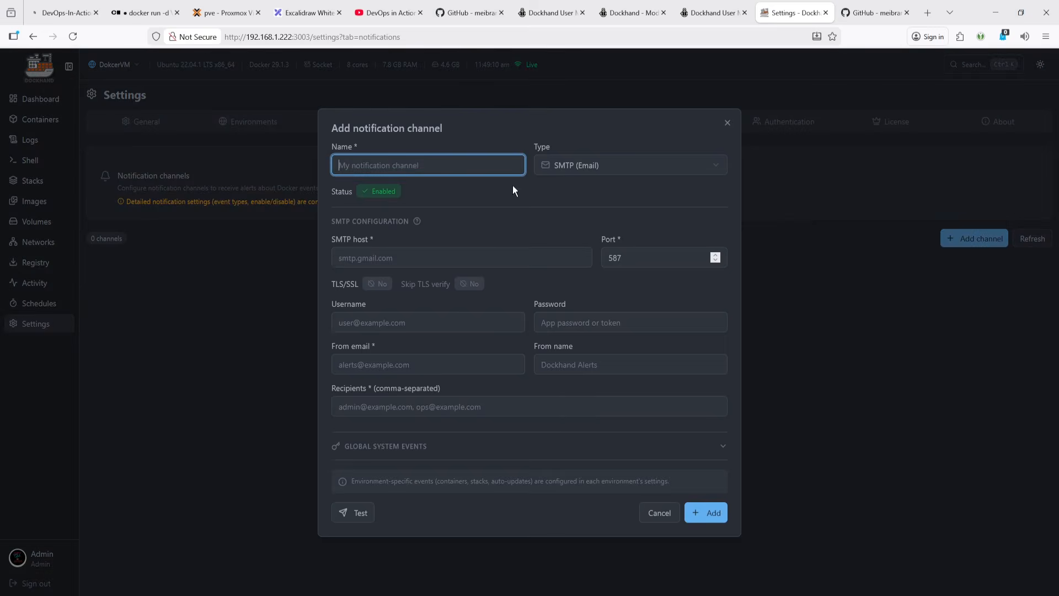
click(577, 167)
click(574, 214)
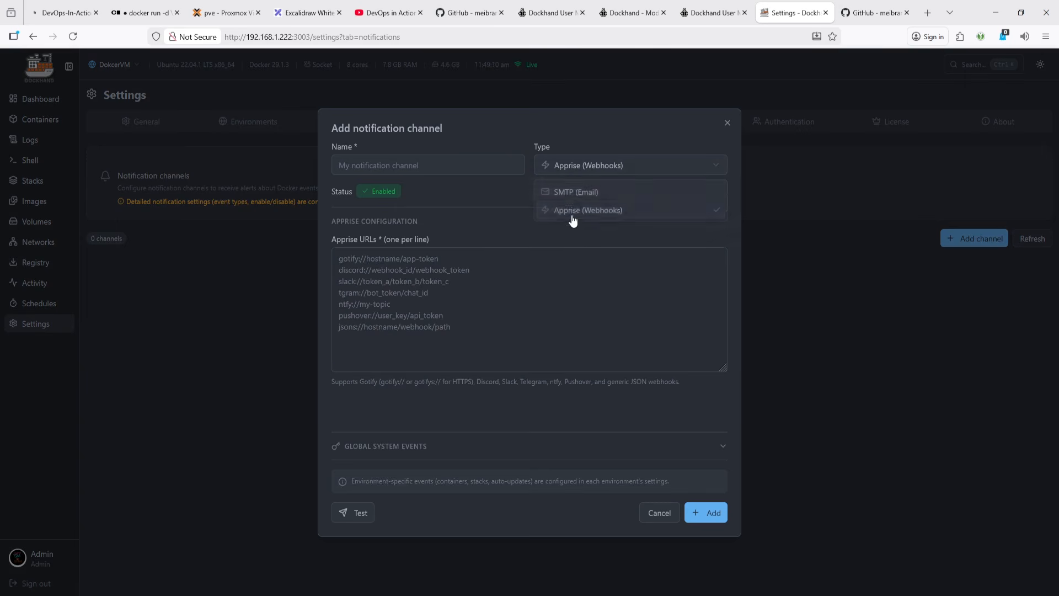
click(578, 172)
click(578, 193)
click(729, 122)
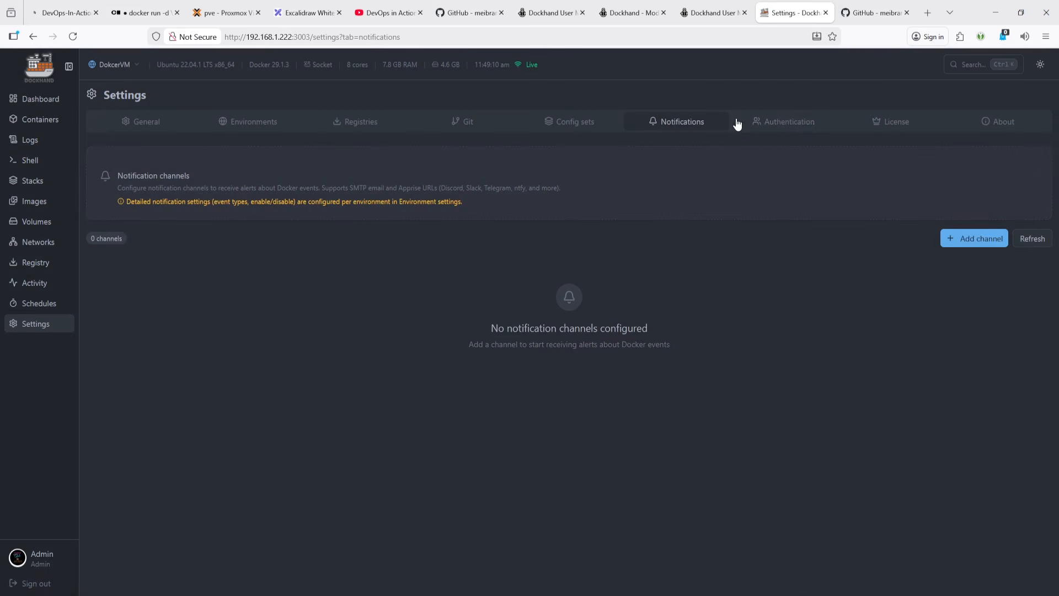
- Review the Authentication settings' Users and SSO / OIDC provider sections
click(798, 124)
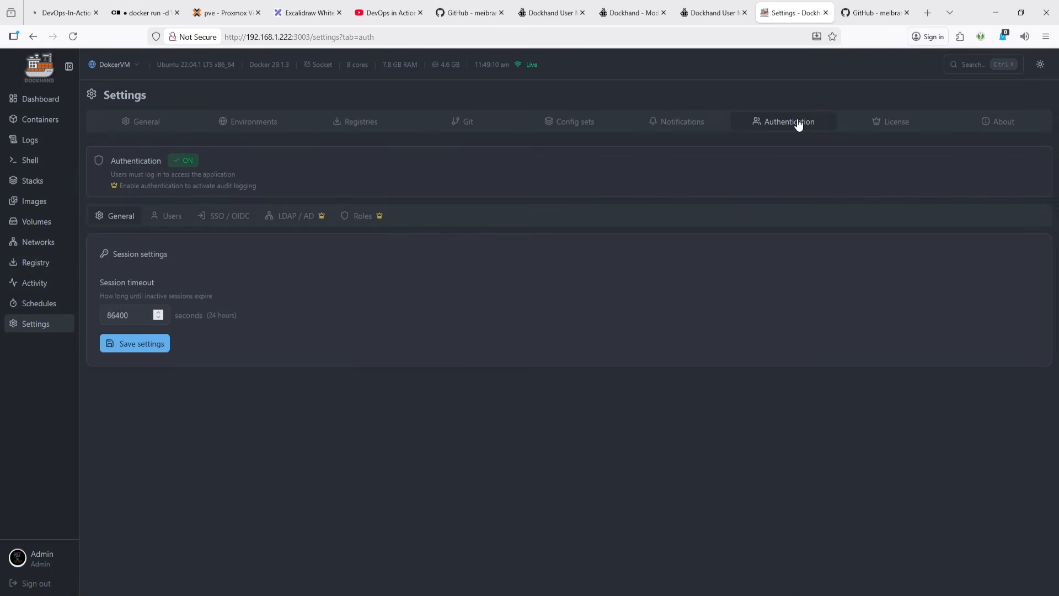
click(181, 222)
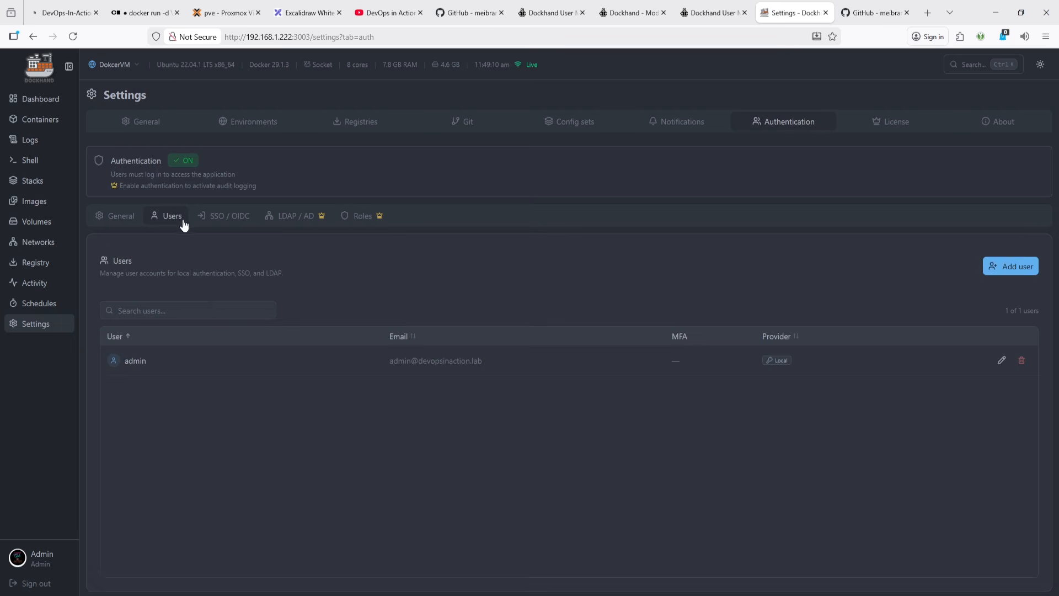
click(230, 221)
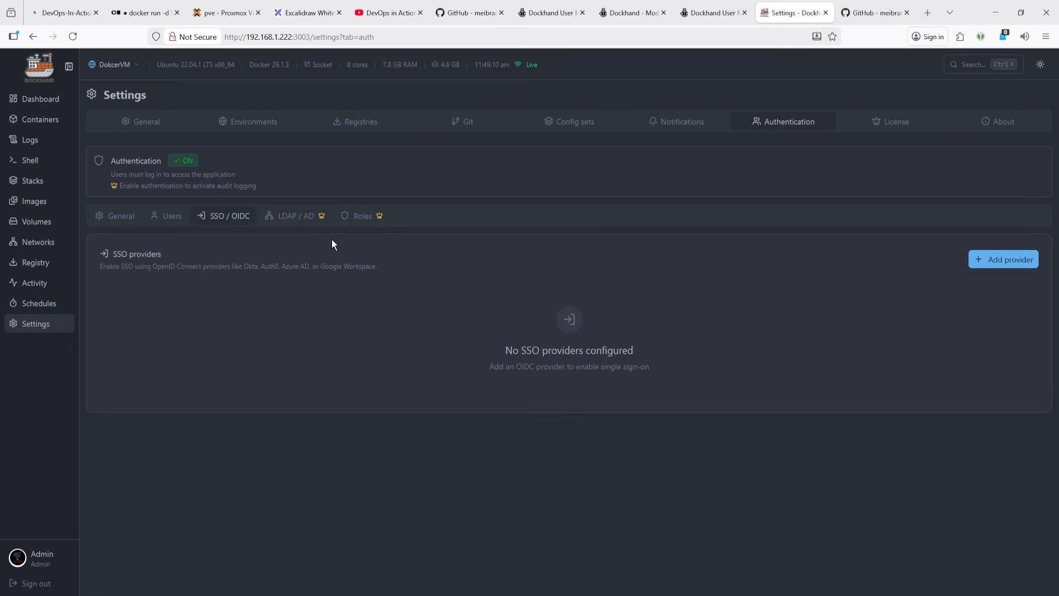
- Switch to the Dockhand setup guide on GitHub and scroll to its Resources section
click(878, 12)
click(811, 6)
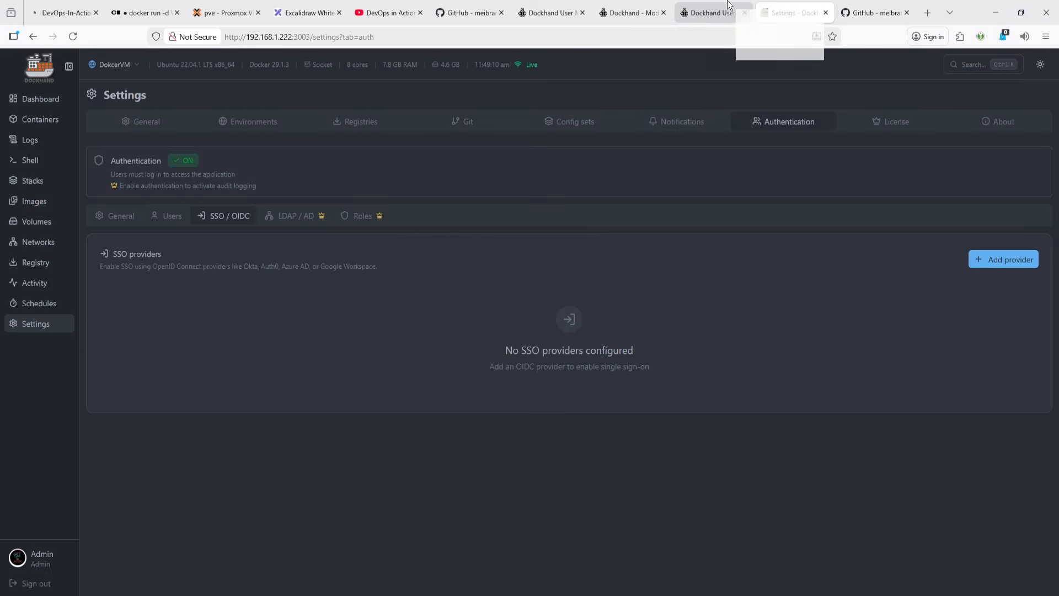
click(710, 12)
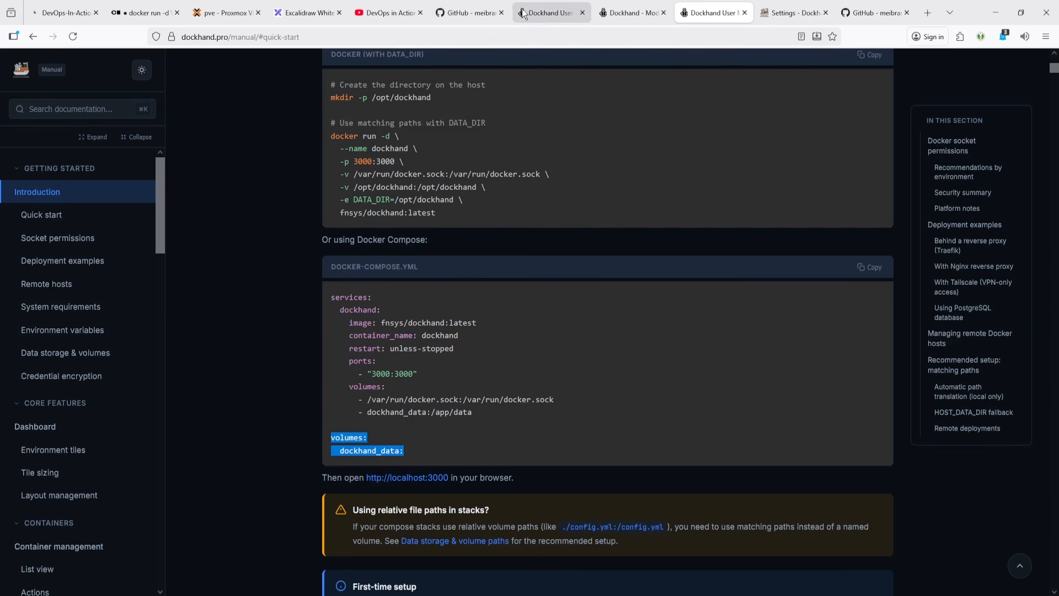
click(466, 7)
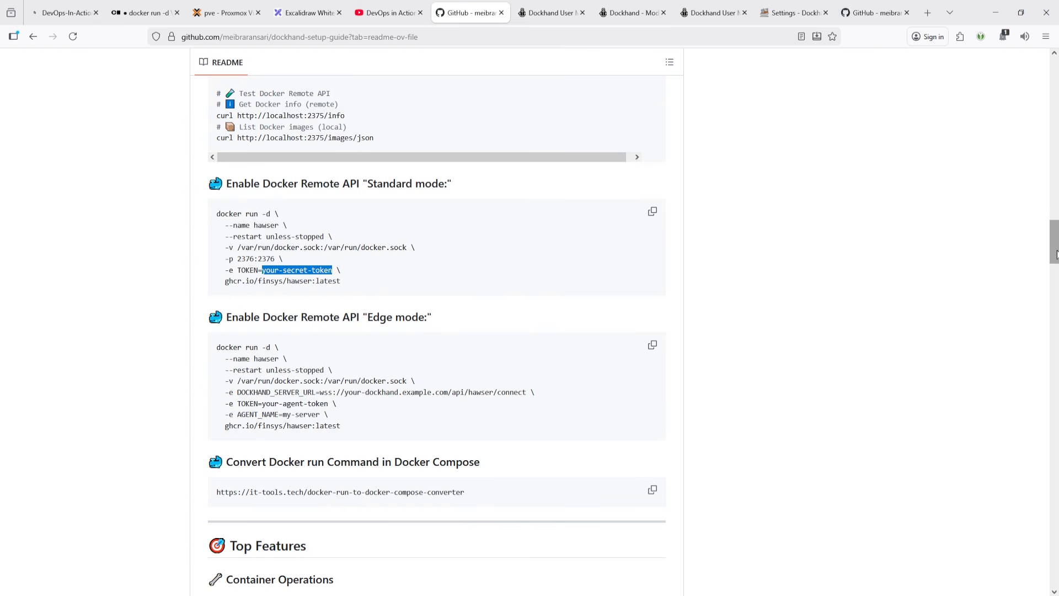
drag(1054, 243, 1052, 589)
scroll(359, 419, up, 8)
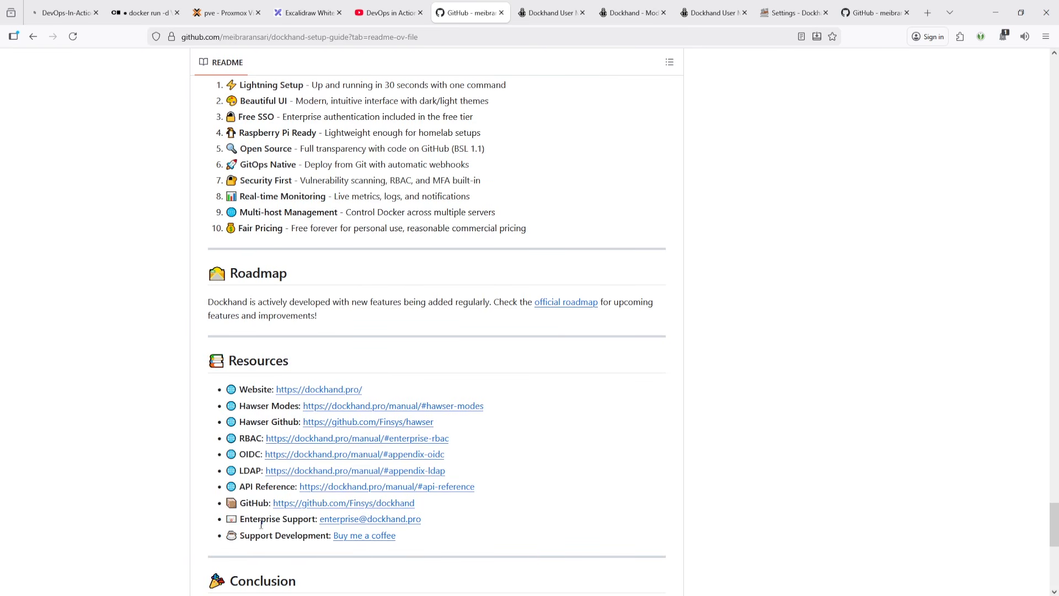
- Return to Dockhand and view the License and About sections of Settings, scrolling through the release notes
click(794, 12)
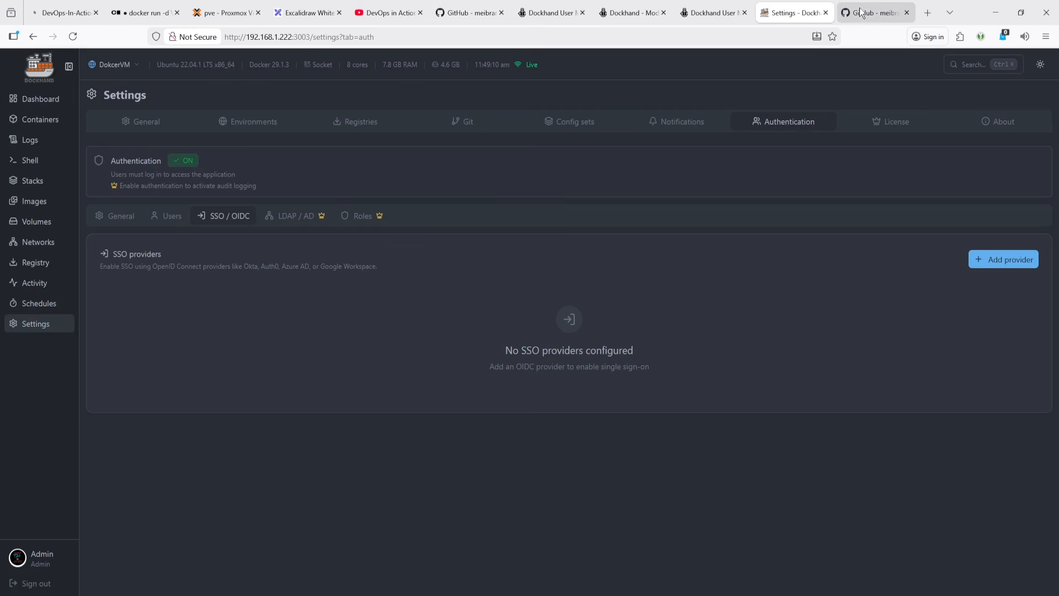
click(894, 123)
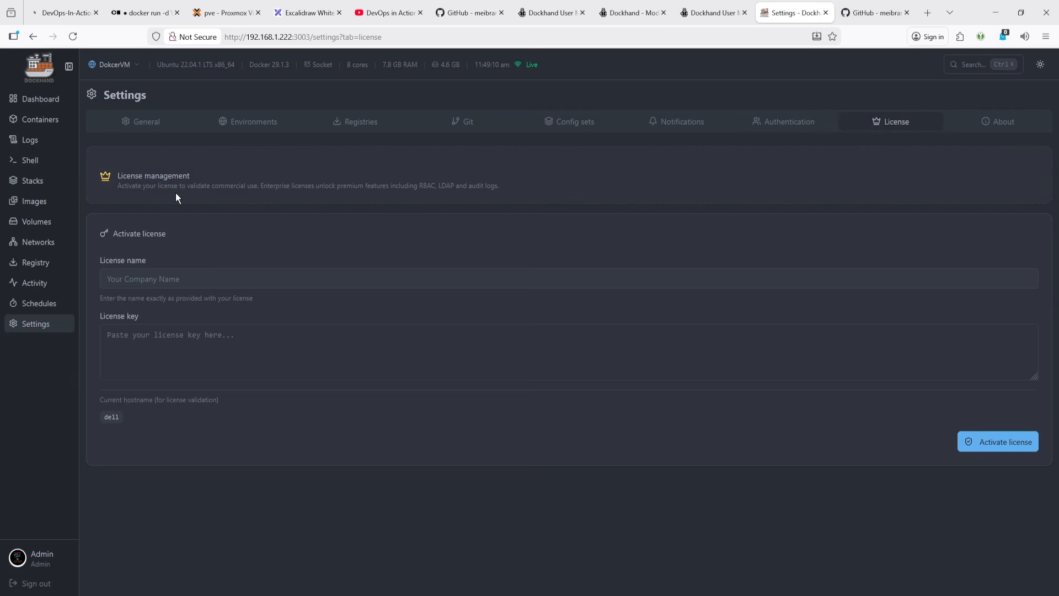
click(1020, 122)
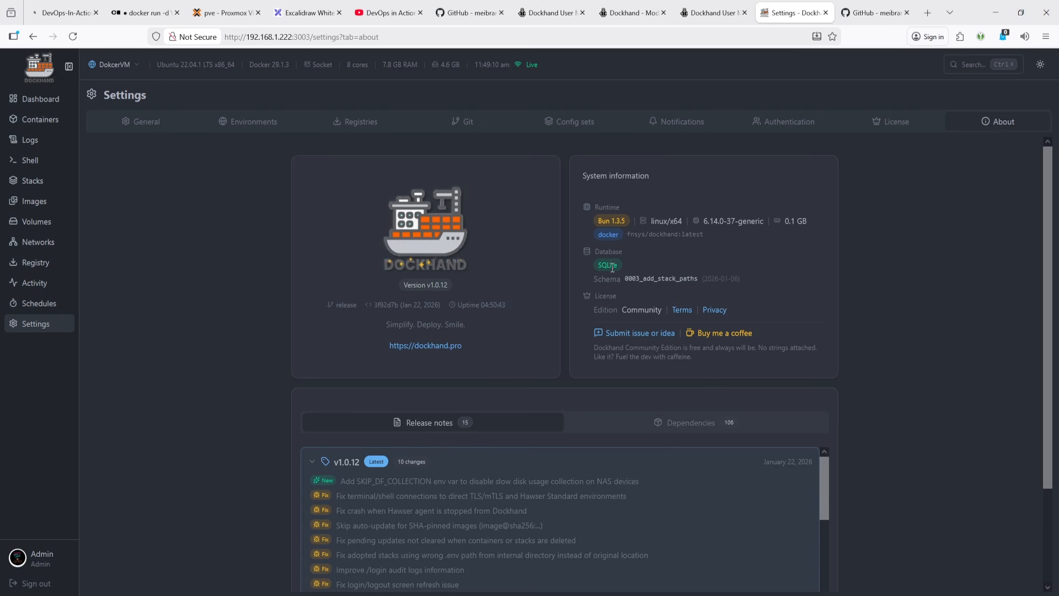
drag(597, 266, 623, 269)
scroll(602, 340, down, 1)
scroll(601, 341, down, 10)
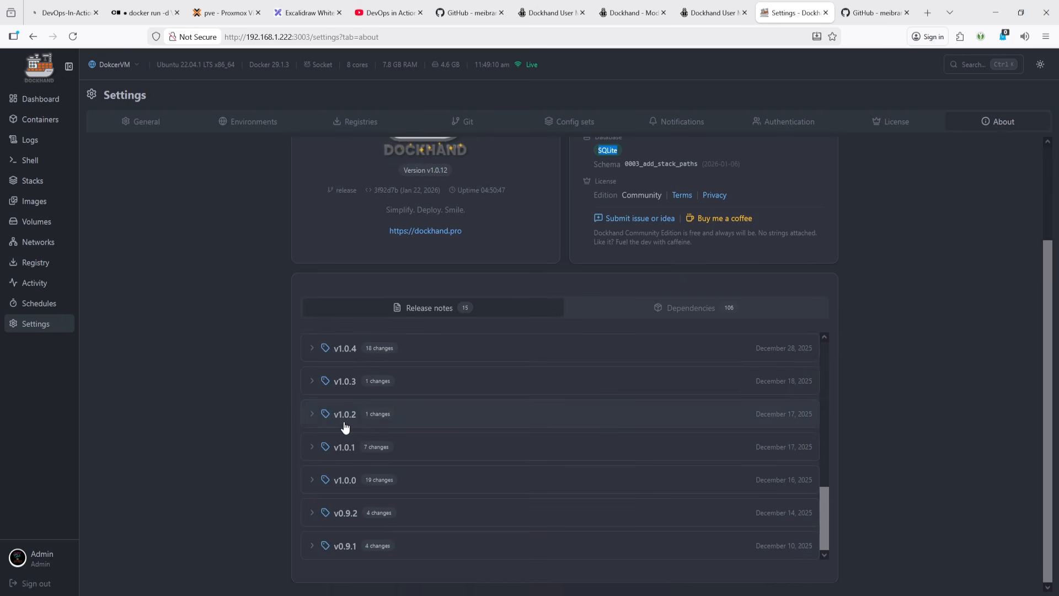
scroll(180, 346, up, 3)
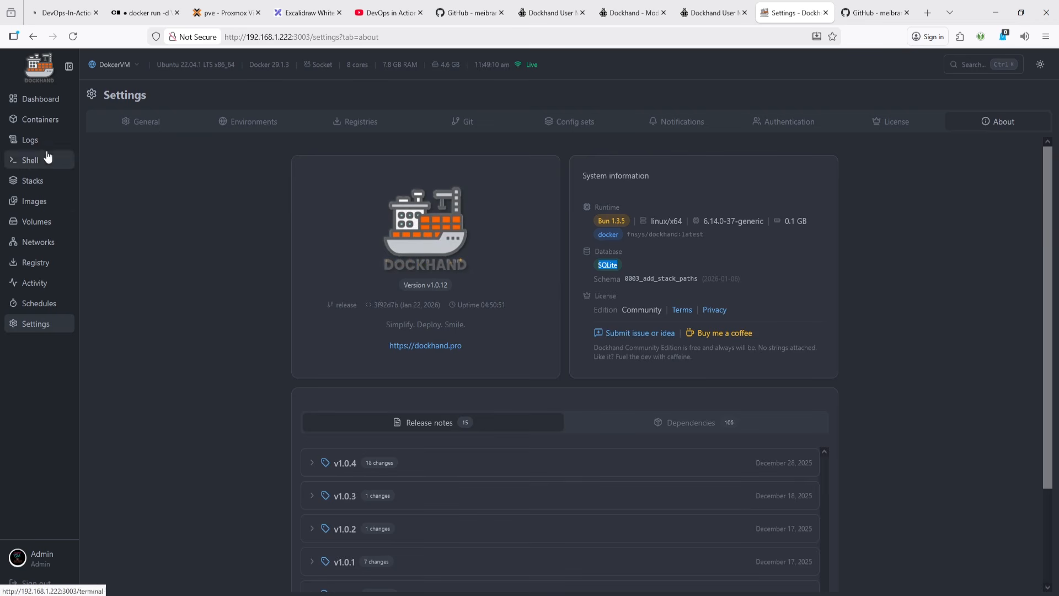
- Open the Add environment dialog from the dashboard and close it again without adding anything
click(39, 105)
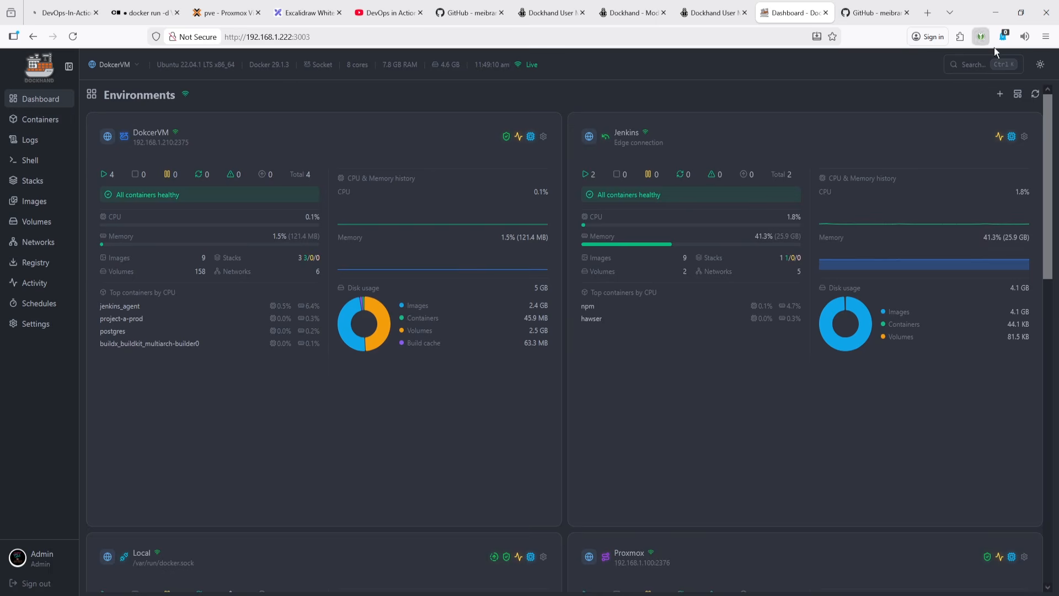
click(1041, 65)
click(1041, 65)
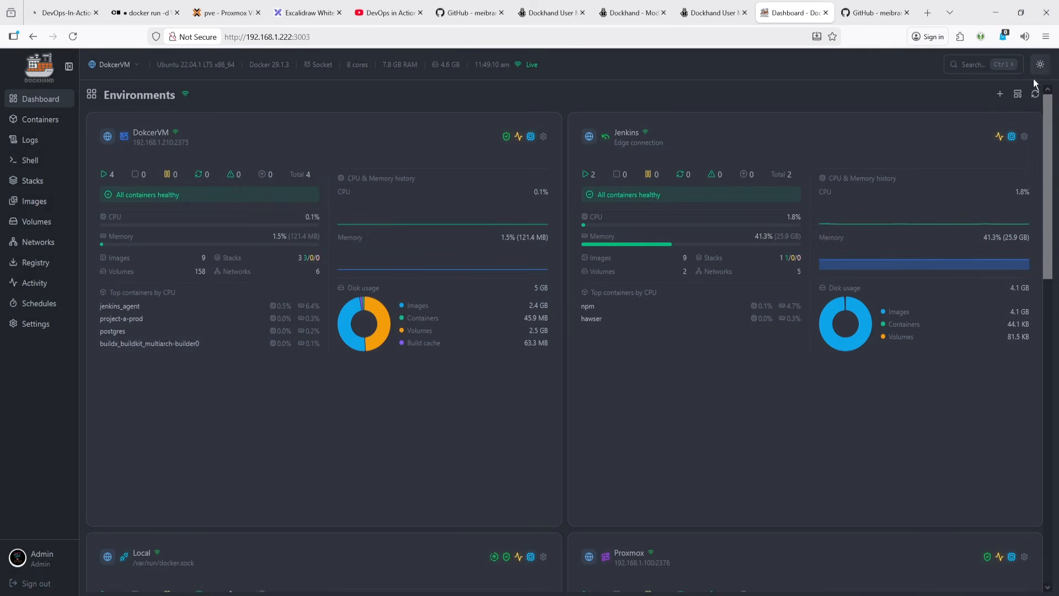
click(999, 94)
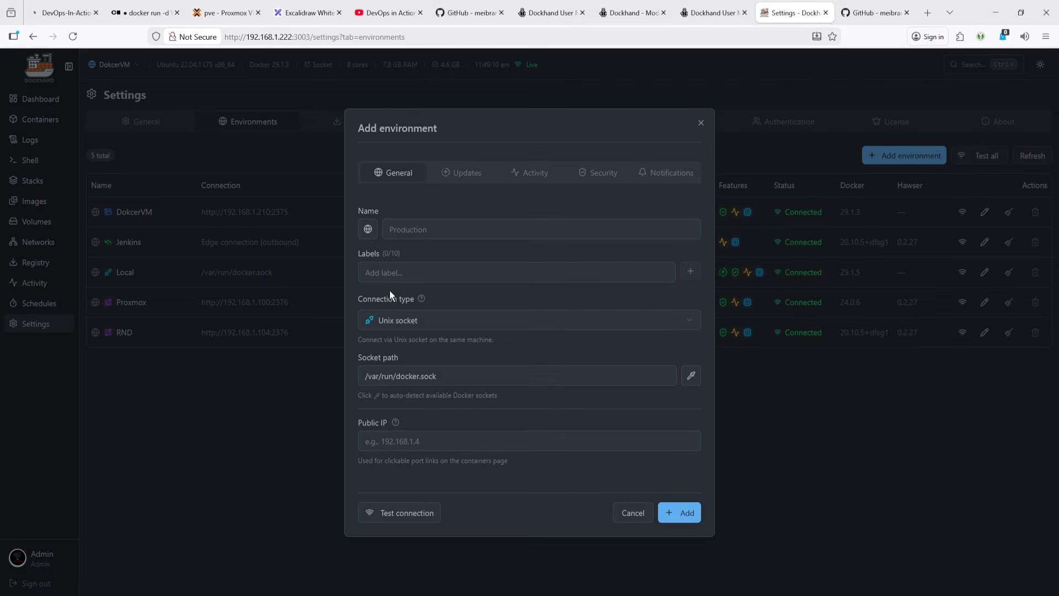
click(392, 273)
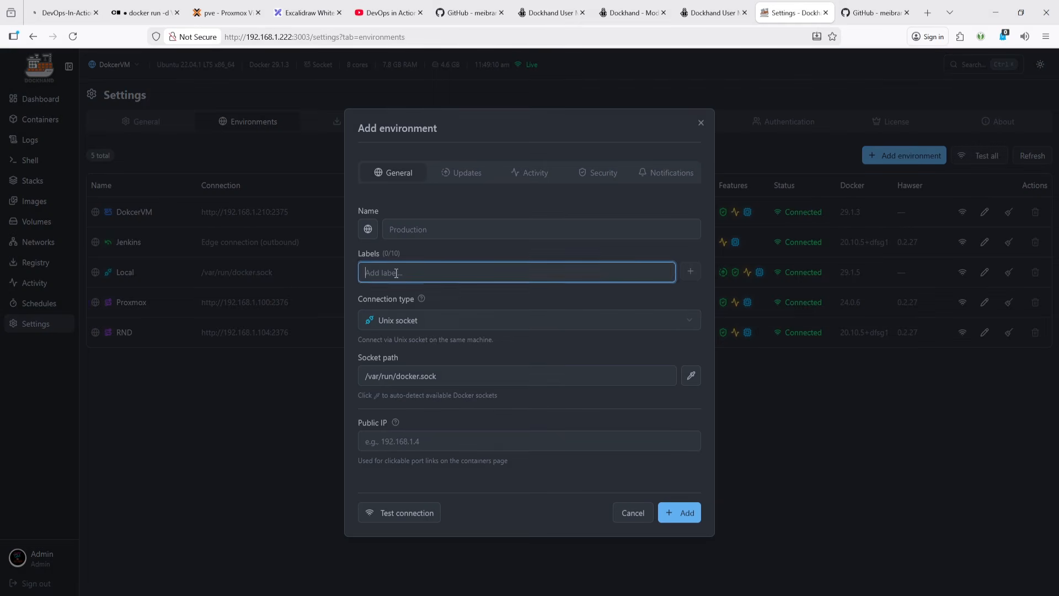
click(701, 123)
click(52, 100)
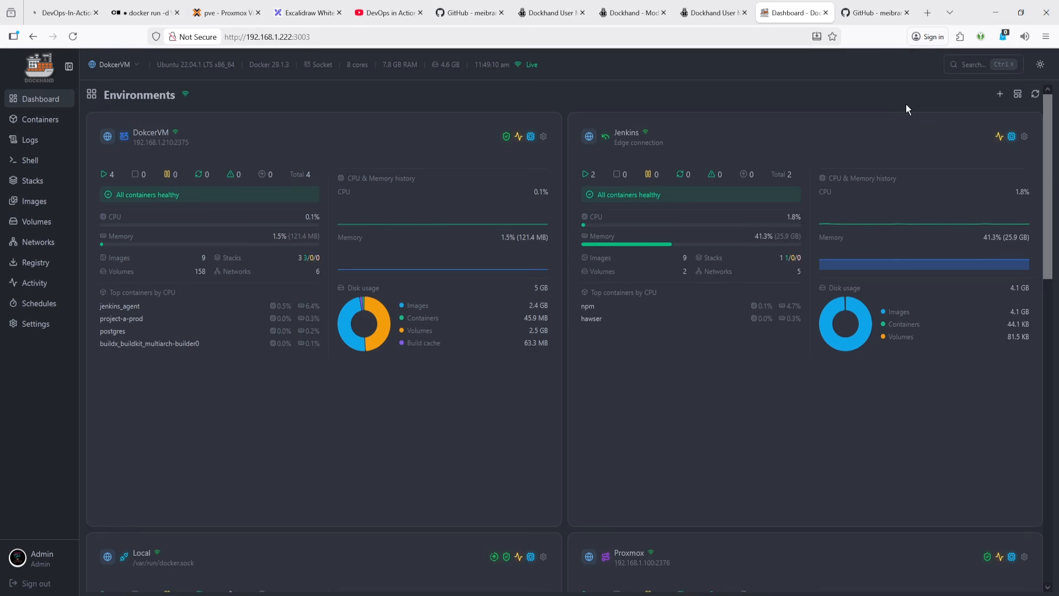
- Cycle the dashboard's environment cards through Compact, Detailed and Standard layouts, ending on the Full layout
click(1019, 95)
click(993, 110)
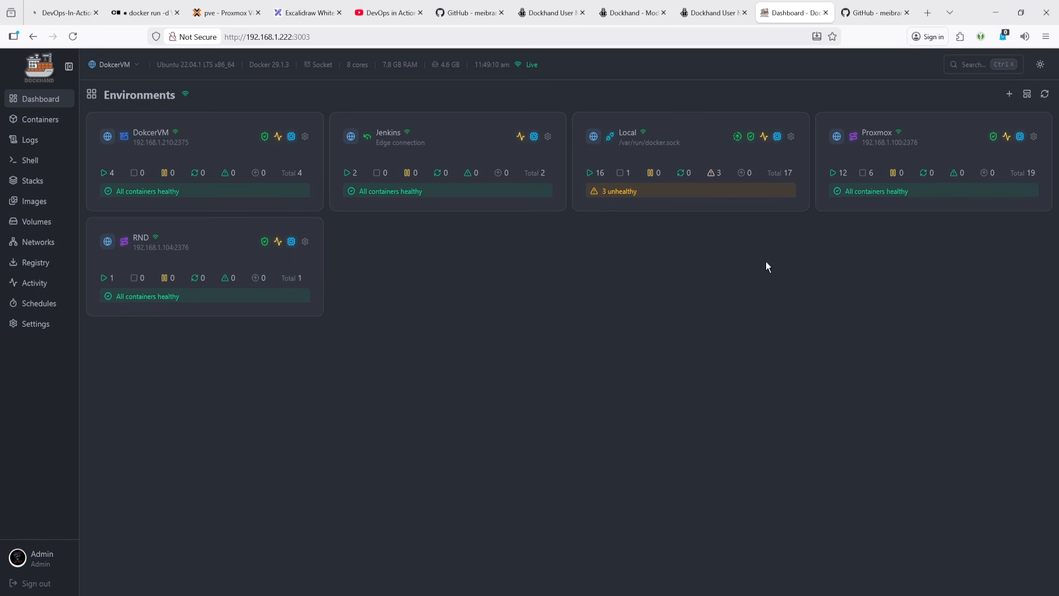
click(1028, 95)
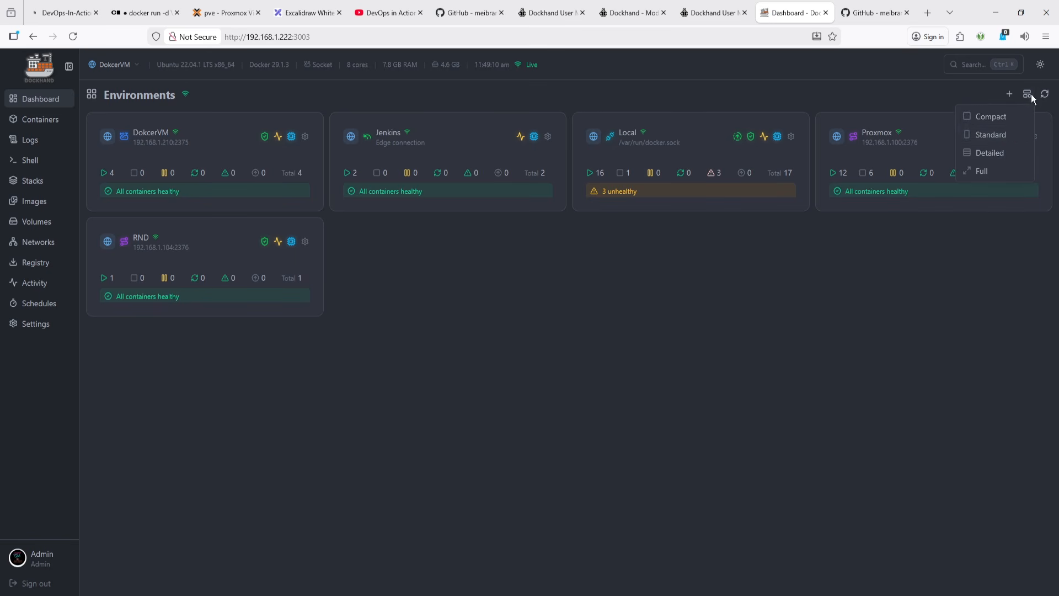
click(998, 153)
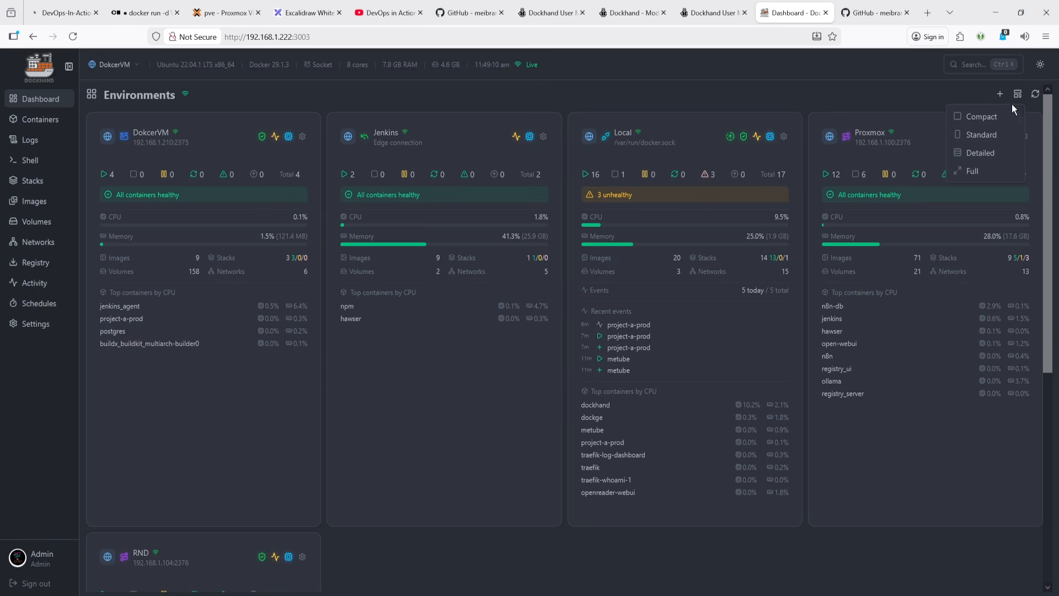
click(993, 134)
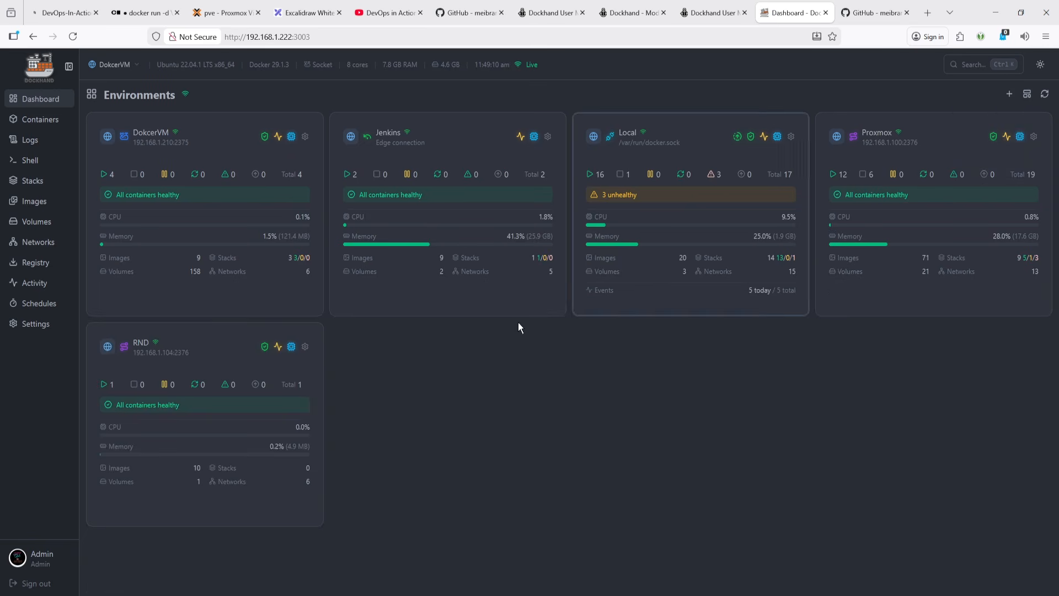
click(1027, 95)
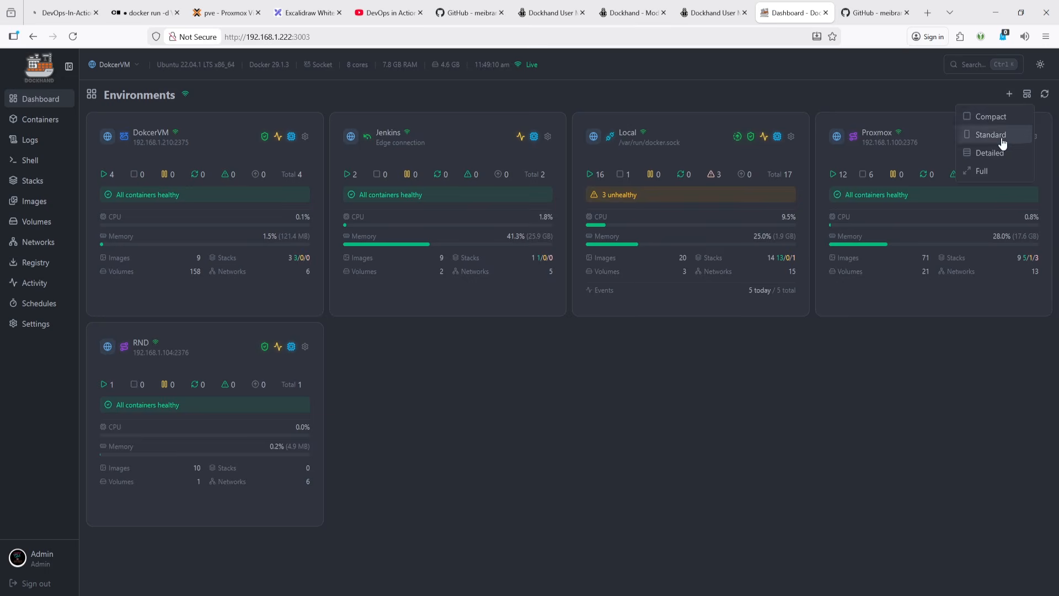
click(992, 172)
scroll(473, 366, down, 10)
scroll(441, 354, up, 10)
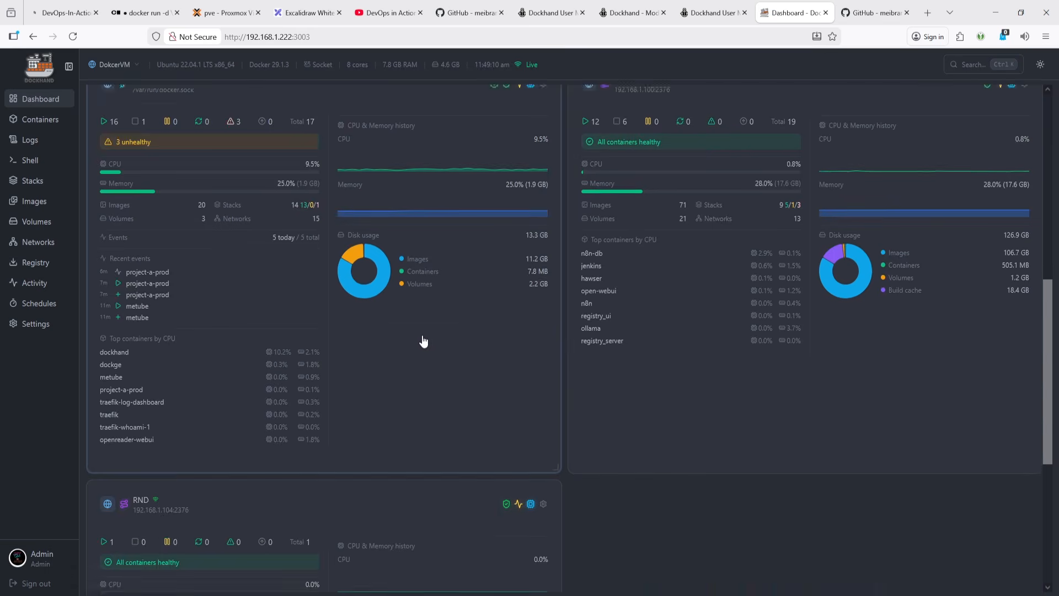
- Start creating a new container on the Containers page by pulling the nginx:latest image
click(47, 121)
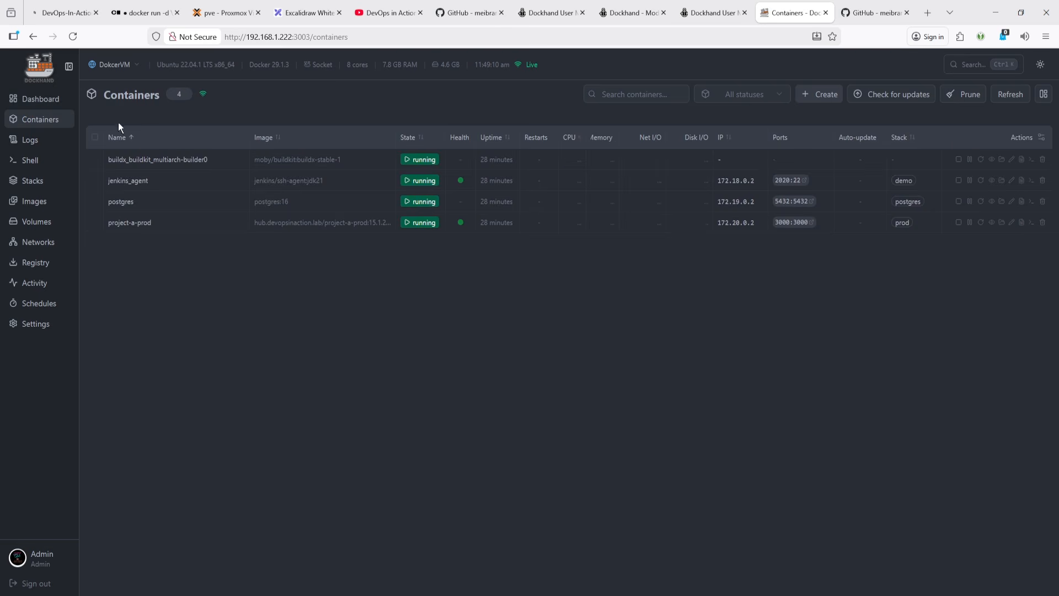
click(821, 96)
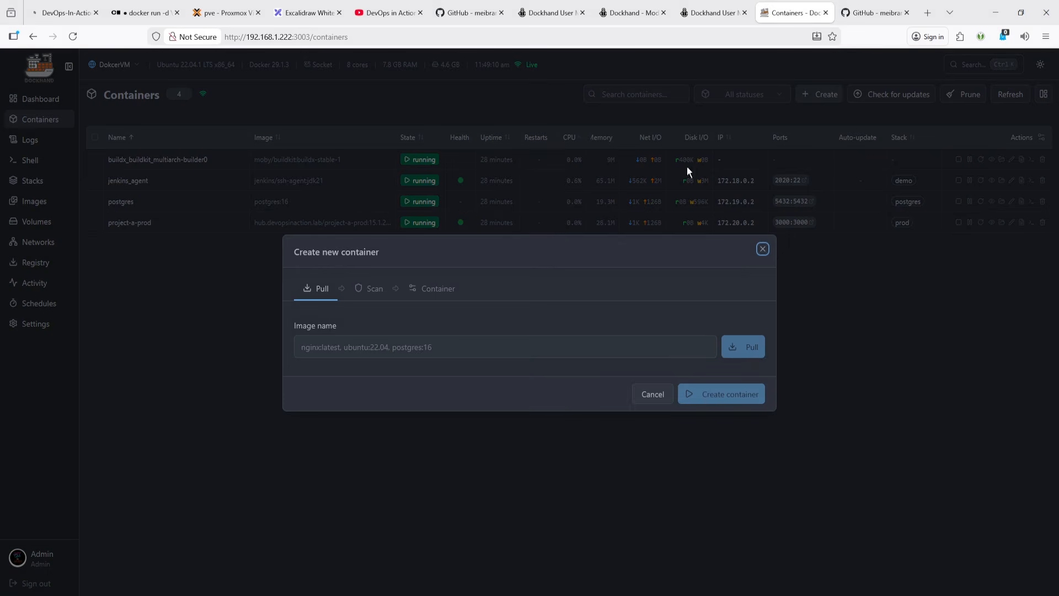
click(324, 349)
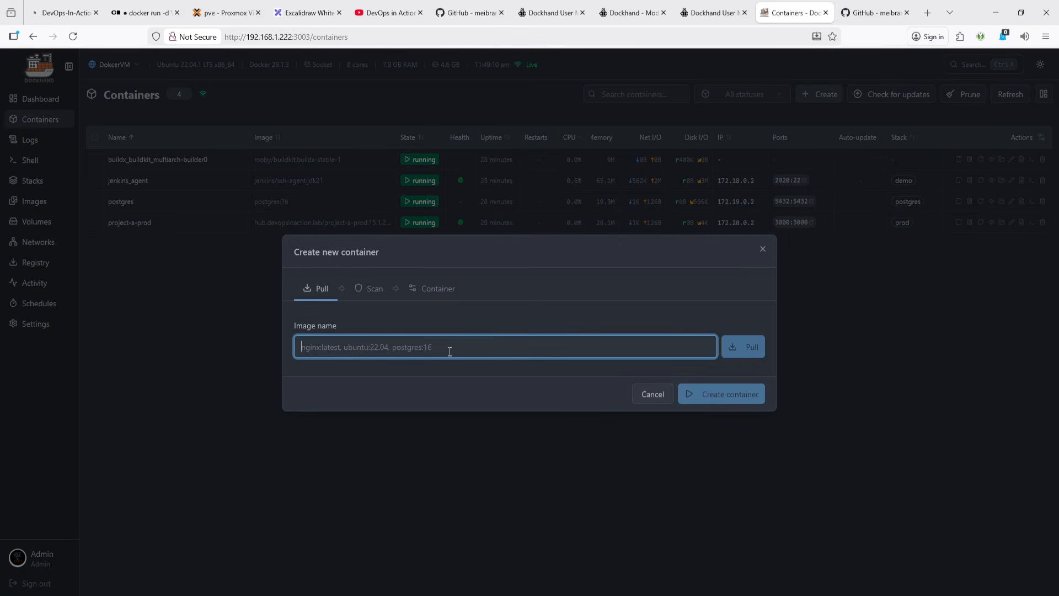
text(ng)
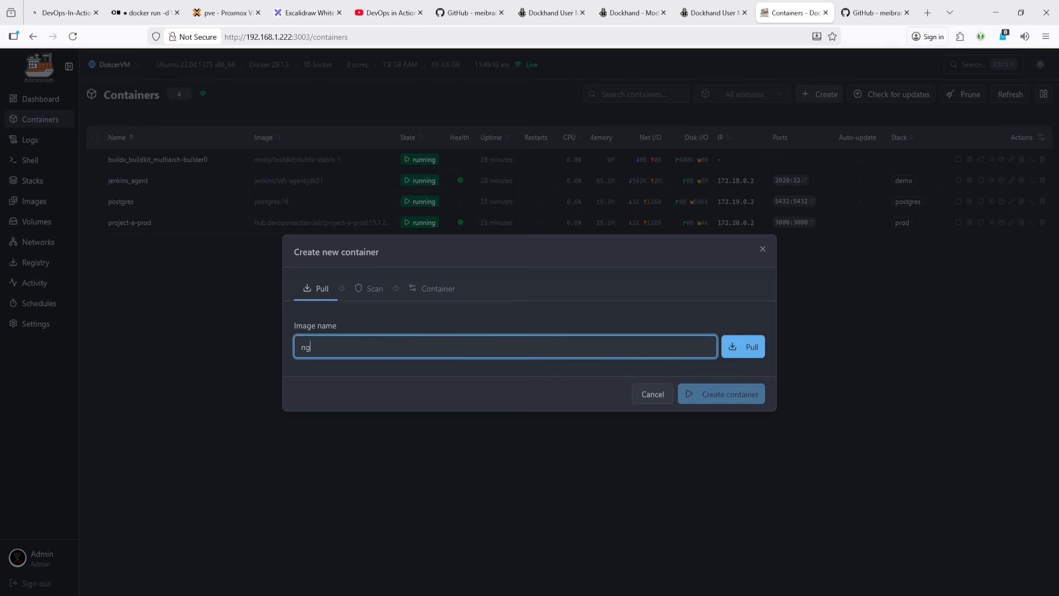
text(inx:latest)
click(745, 348)
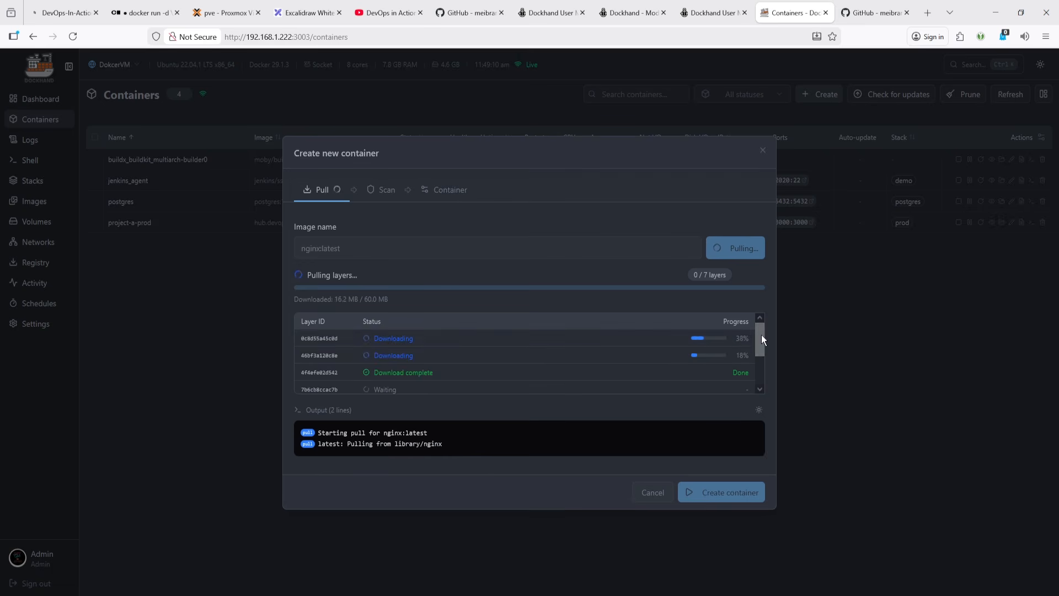
mouse_move(762, 335)
mouse_down()
mouse_move(760, 373)
mouse_move(757, 326)
mouse_up()
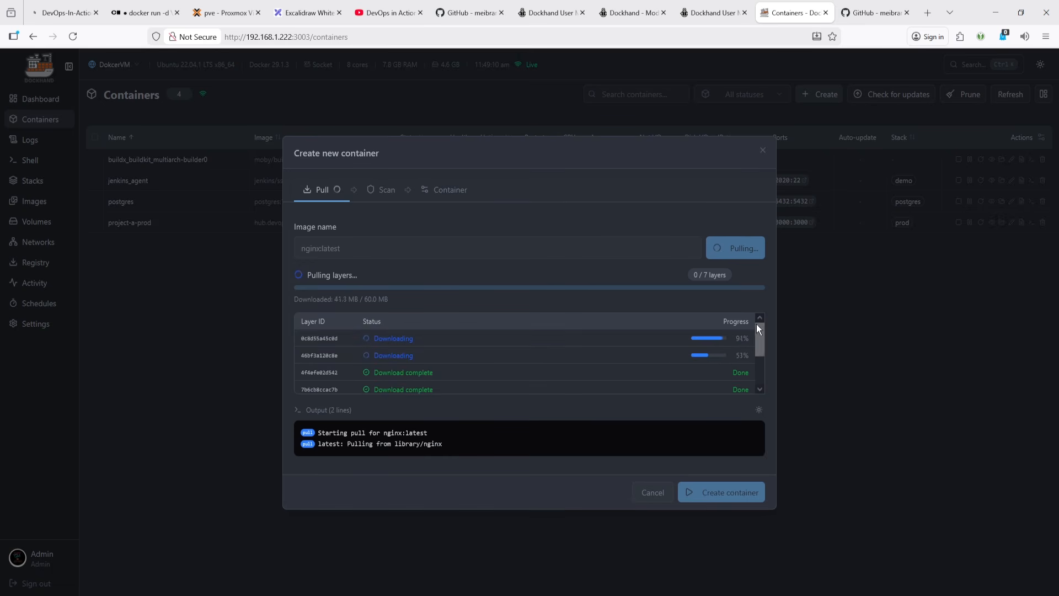
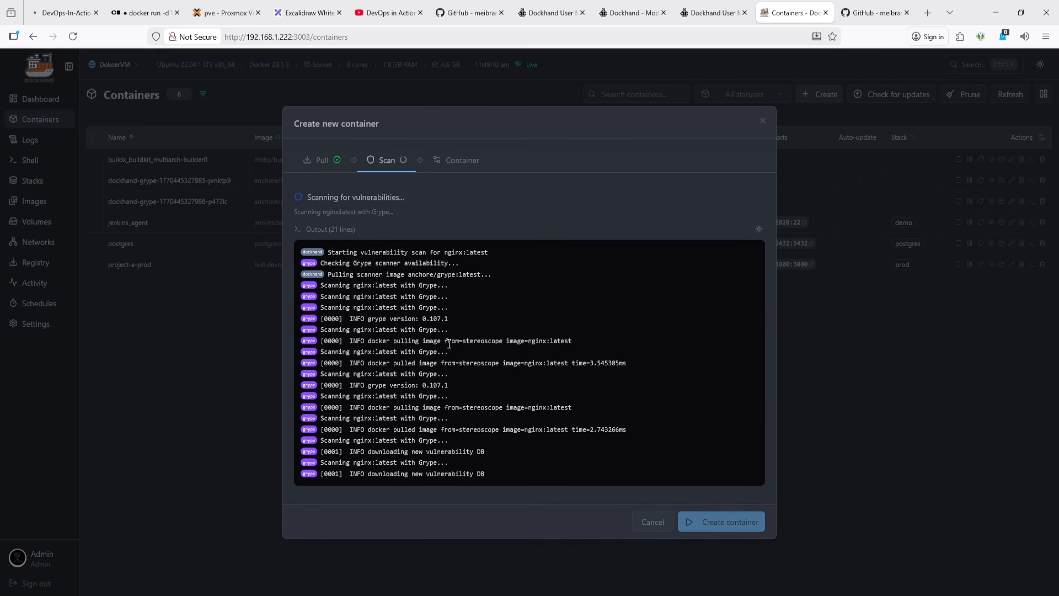
- Move on to the container settings for nginx:latest and set the restart policy to Unless stopped
click(459, 165)
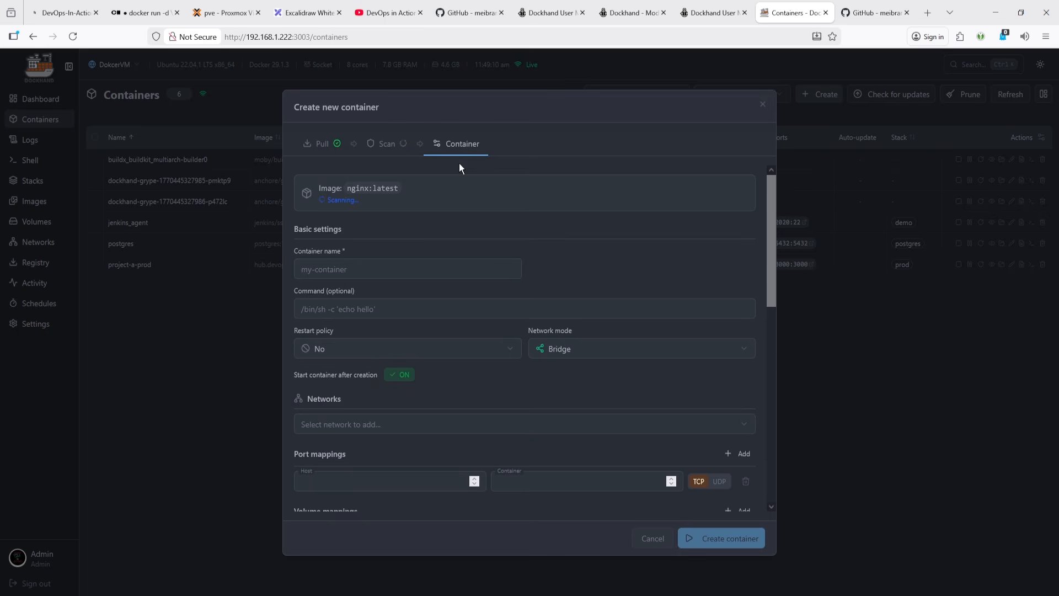
click(337, 273)
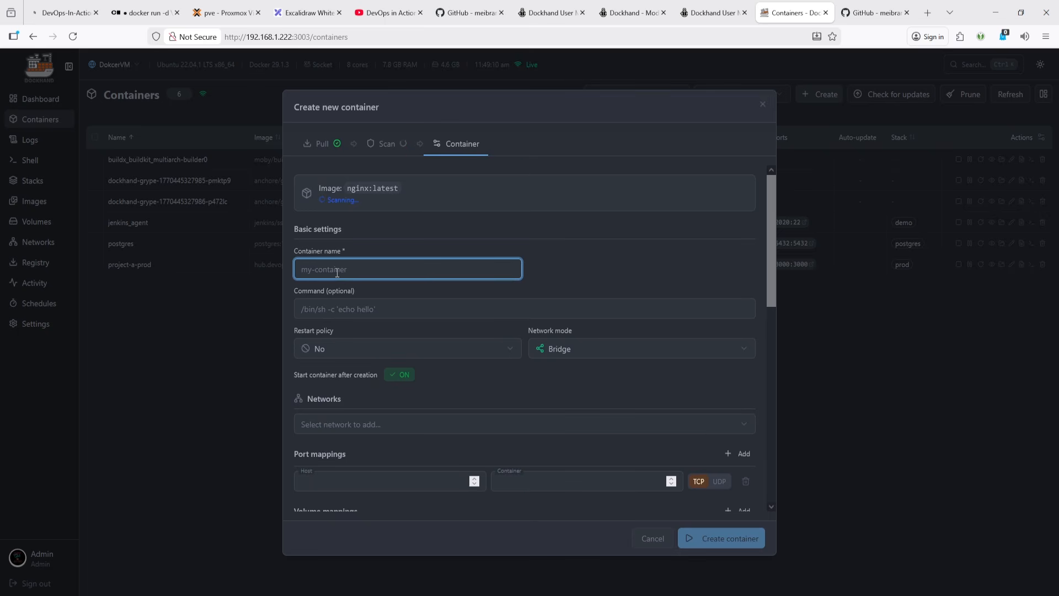
click(342, 307)
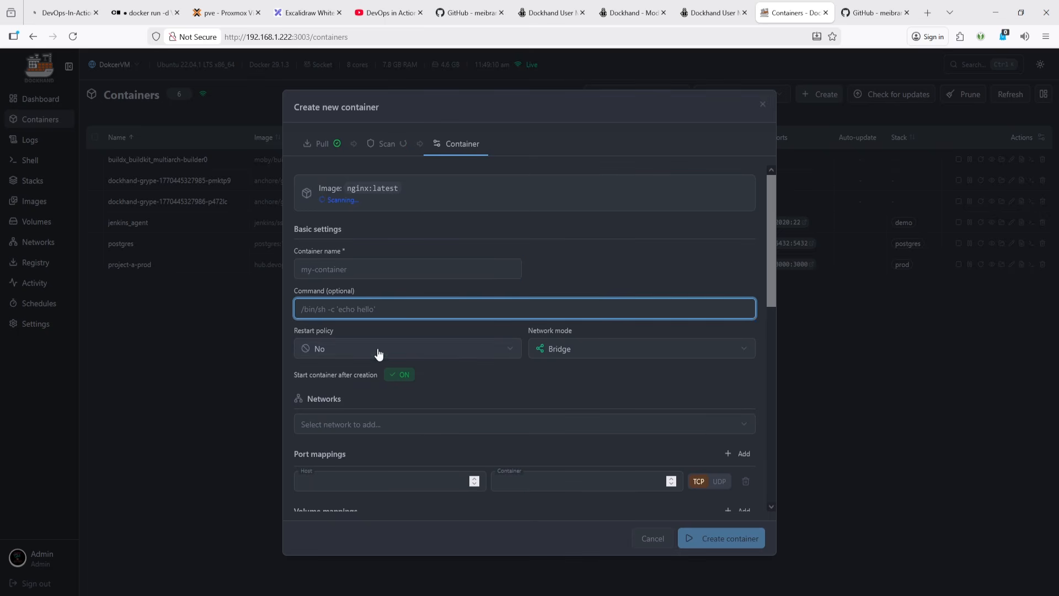
click(356, 357)
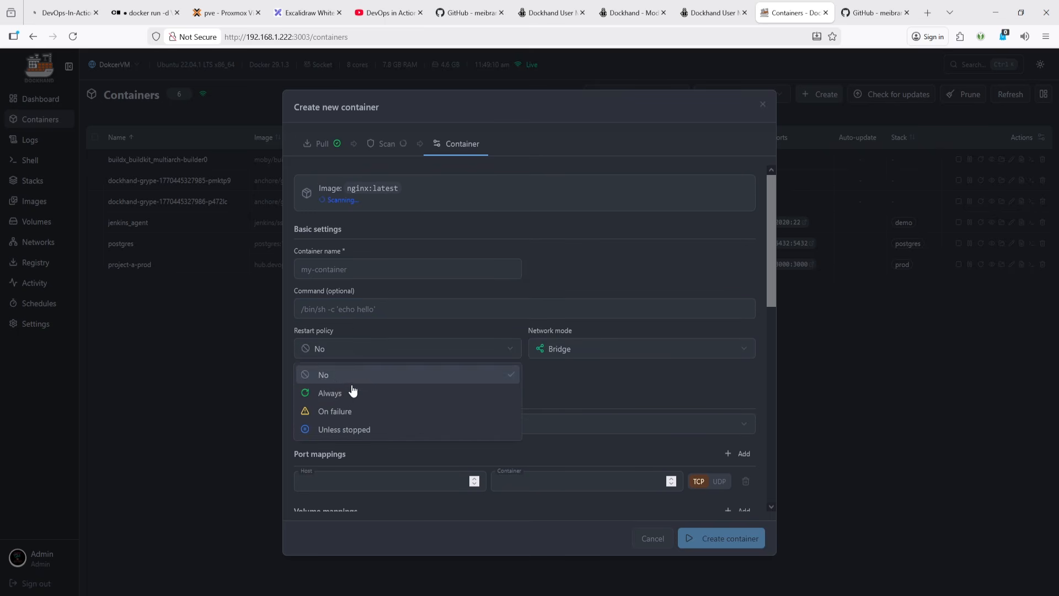
click(353, 394)
click(366, 356)
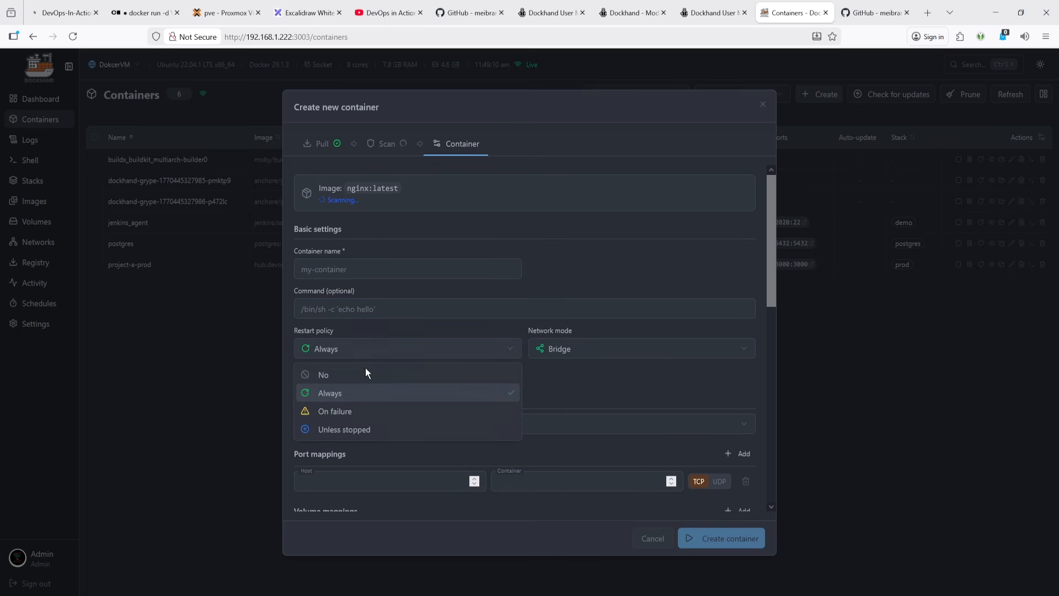
click(345, 430)
- Try the Host network mode and browse the network list, then set the network mode back to Bridge
click(595, 351)
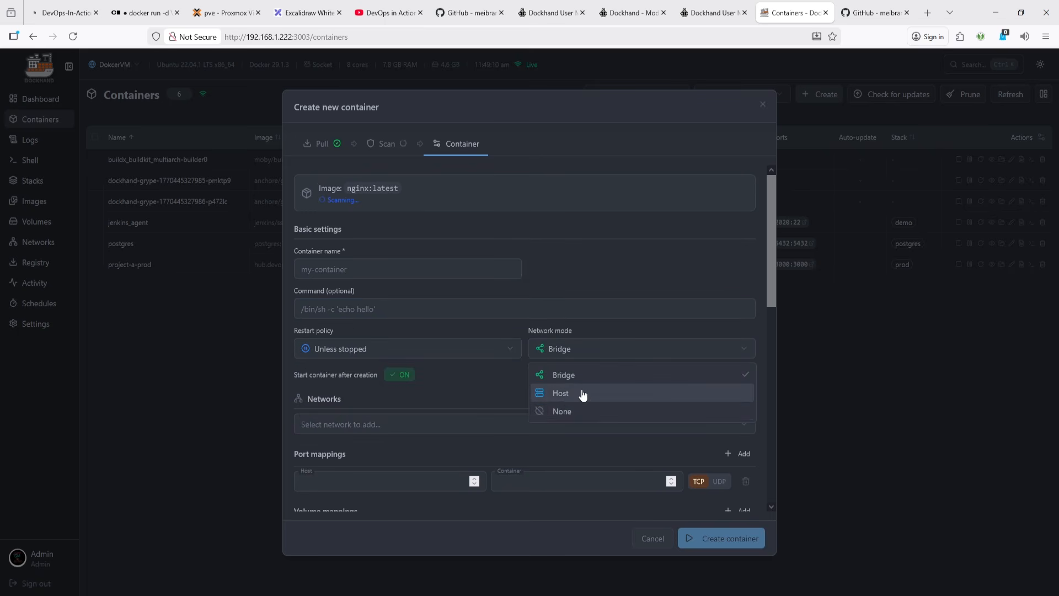
click(580, 394)
scroll(354, 413, down, 4)
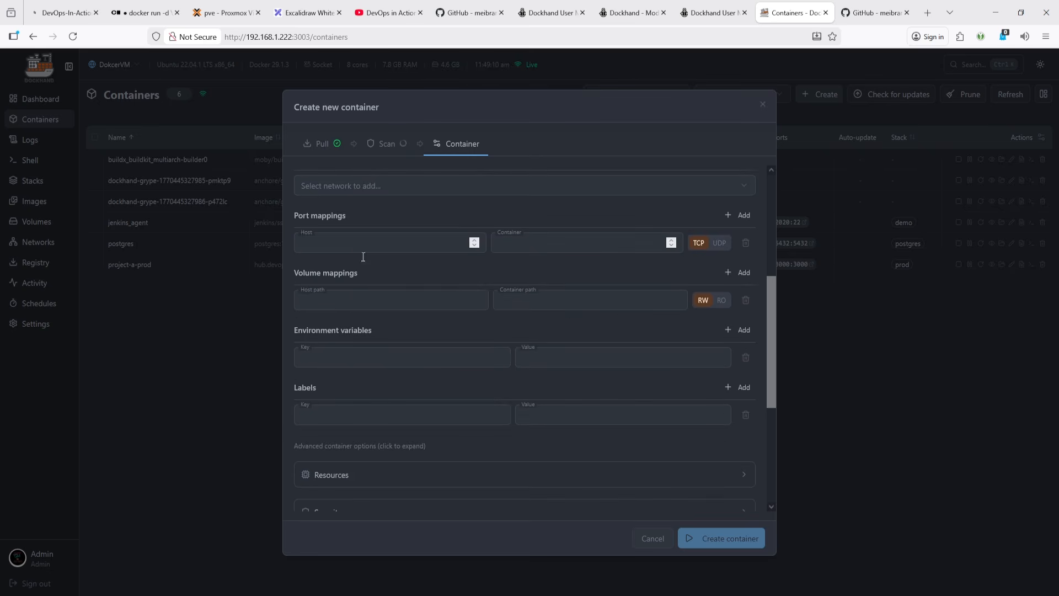
scroll(361, 255, up, 2)
click(340, 306)
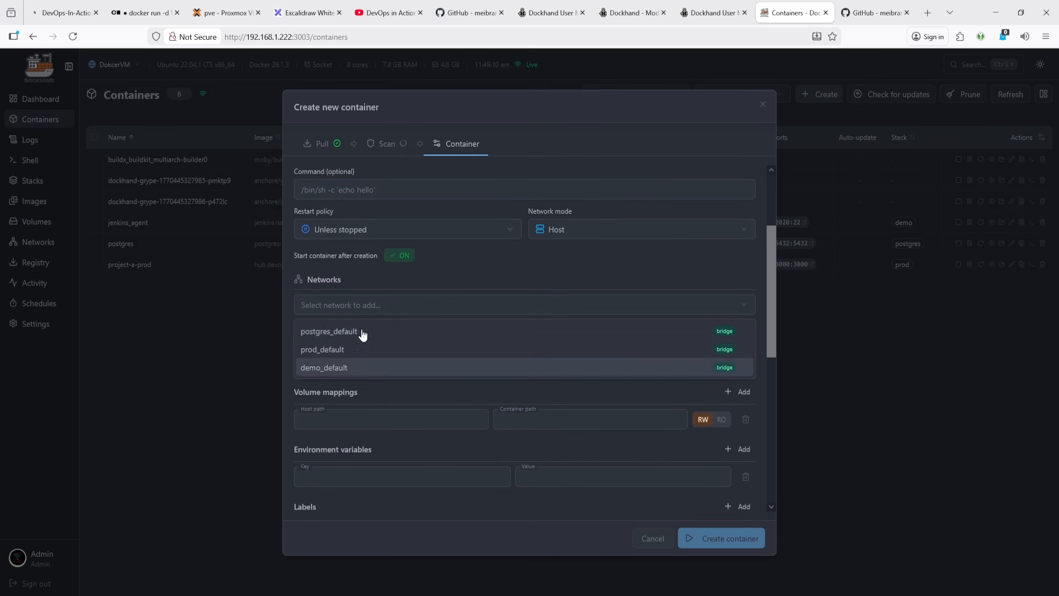
click(558, 230)
click(539, 254)
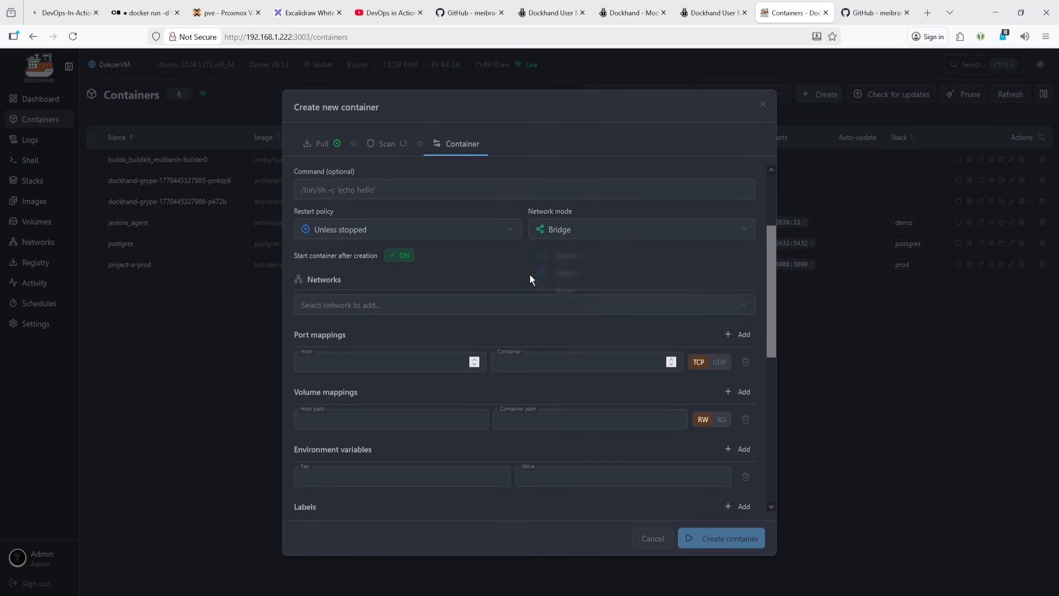
- Open the network list without adding a network and switch the port mapping protocol to UDP
click(434, 307)
click(489, 269)
scroll(419, 320, down, 2)
click(343, 241)
click(579, 255)
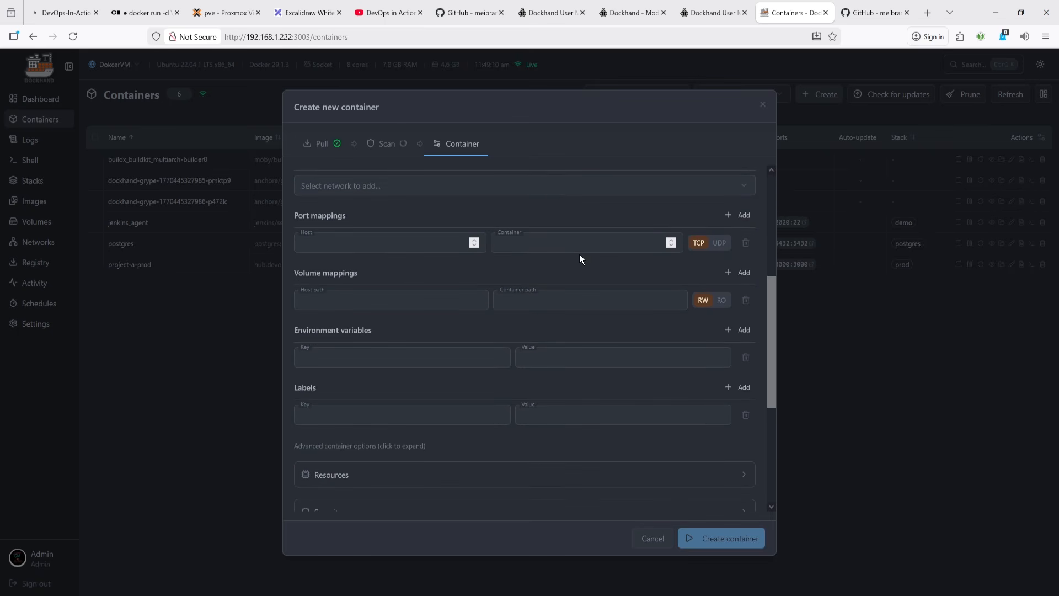
click(579, 243)
click(722, 246)
- Toggle the volume mapping access mode to RO and back to RW, and examine the environment variable fields
click(362, 292)
click(563, 307)
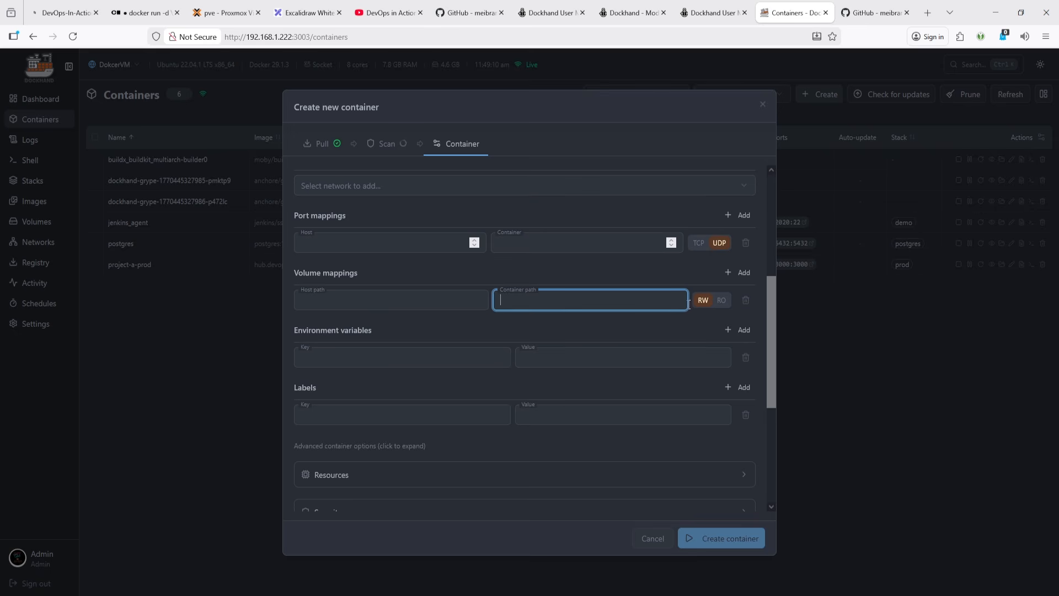
click(723, 307)
click(706, 305)
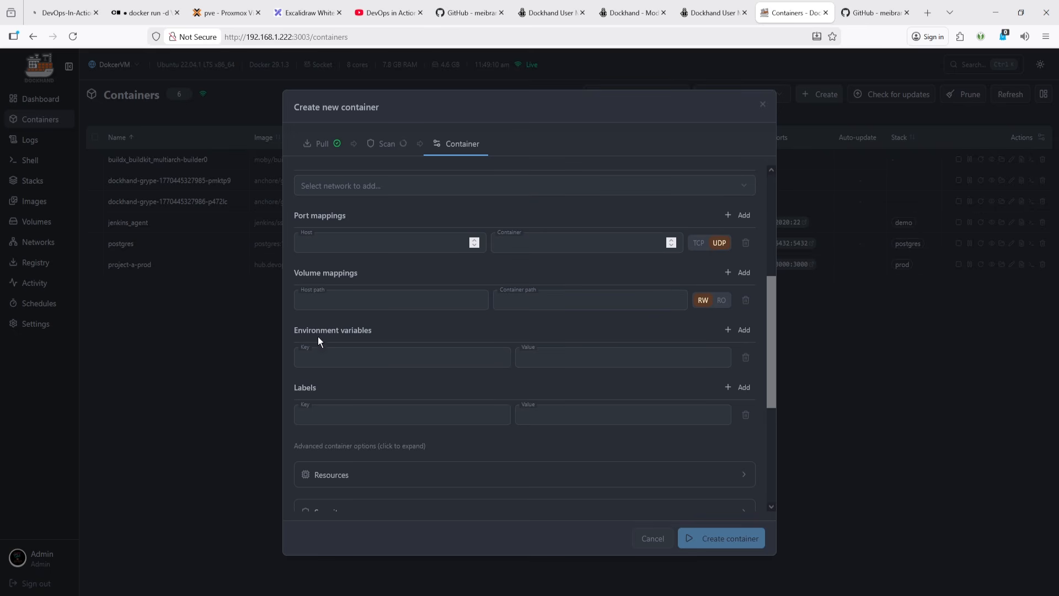
click(334, 351)
click(591, 354)
- Add three extra label rows, then delete them again
scroll(663, 314, down, 2)
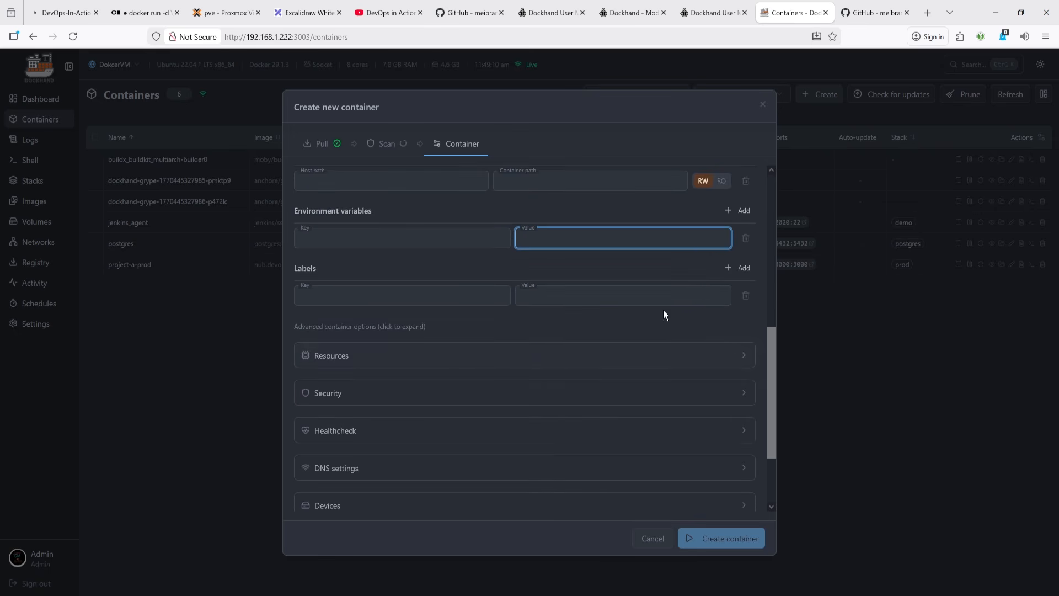
click(742, 267)
click(742, 268)
click(742, 268)
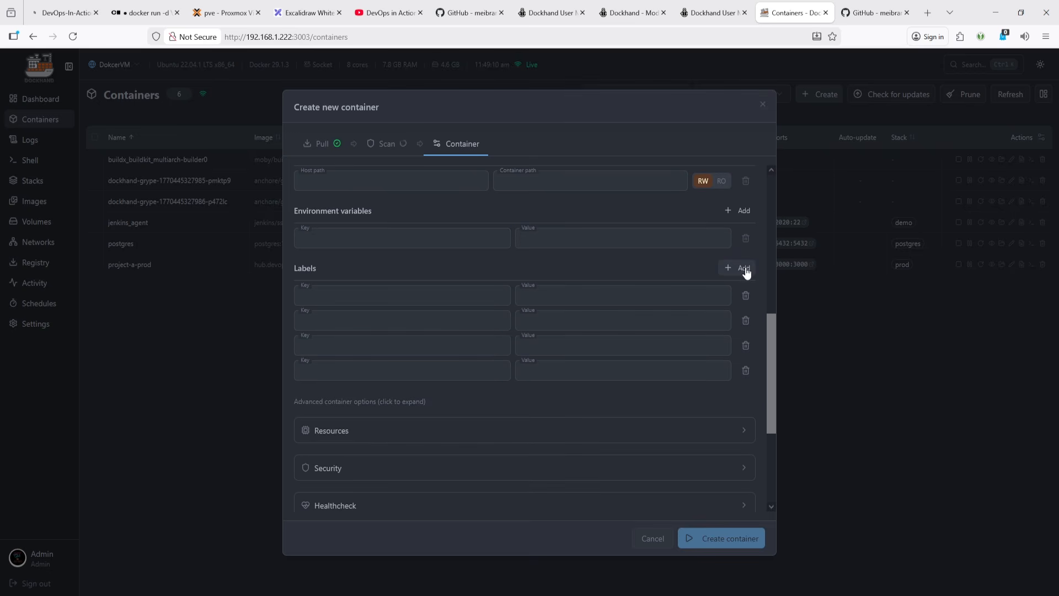
click(746, 371)
click(746, 345)
click(745, 320)
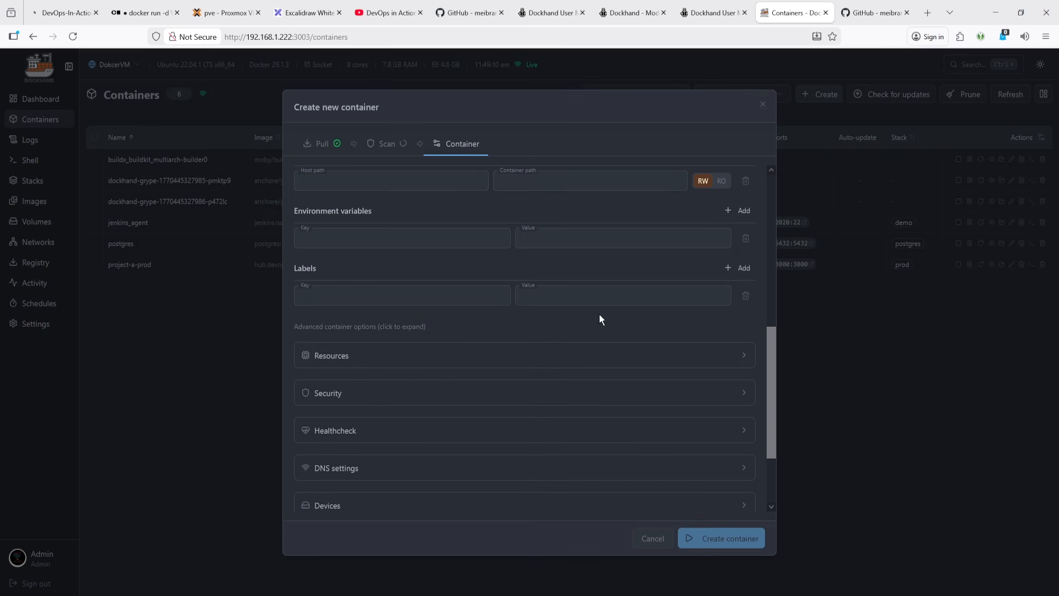
- Expand the Resources section and examine the memory and CPU limit fields
click(369, 359)
scroll(367, 354, down, 2)
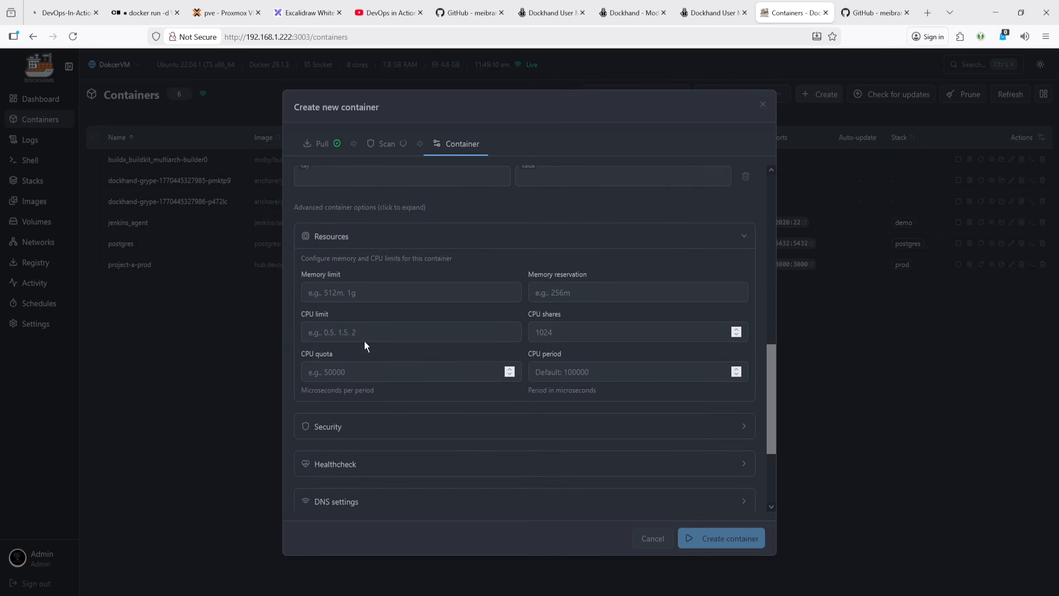
click(370, 292)
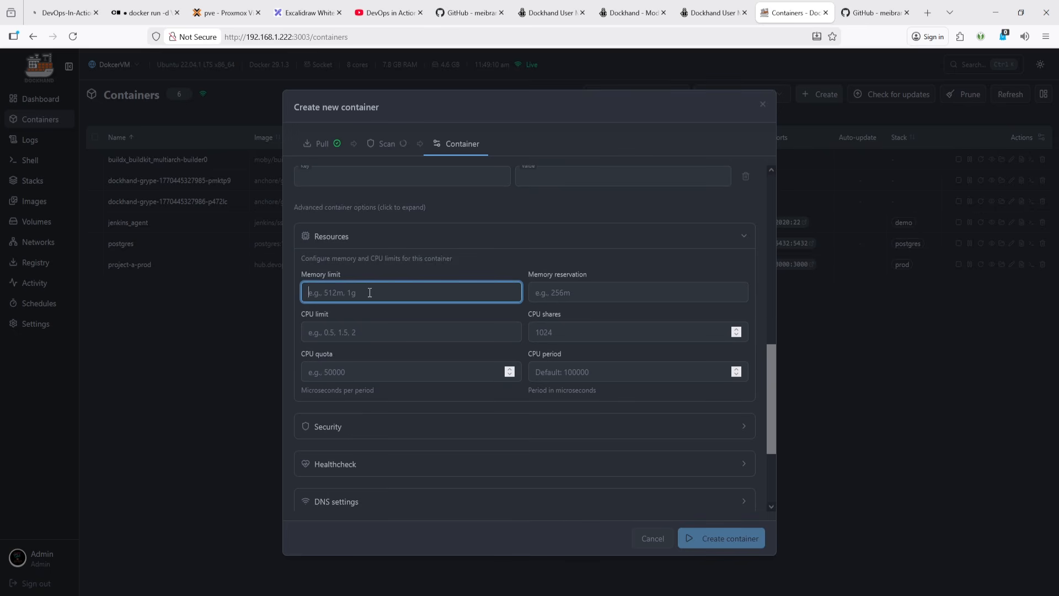
click(568, 293)
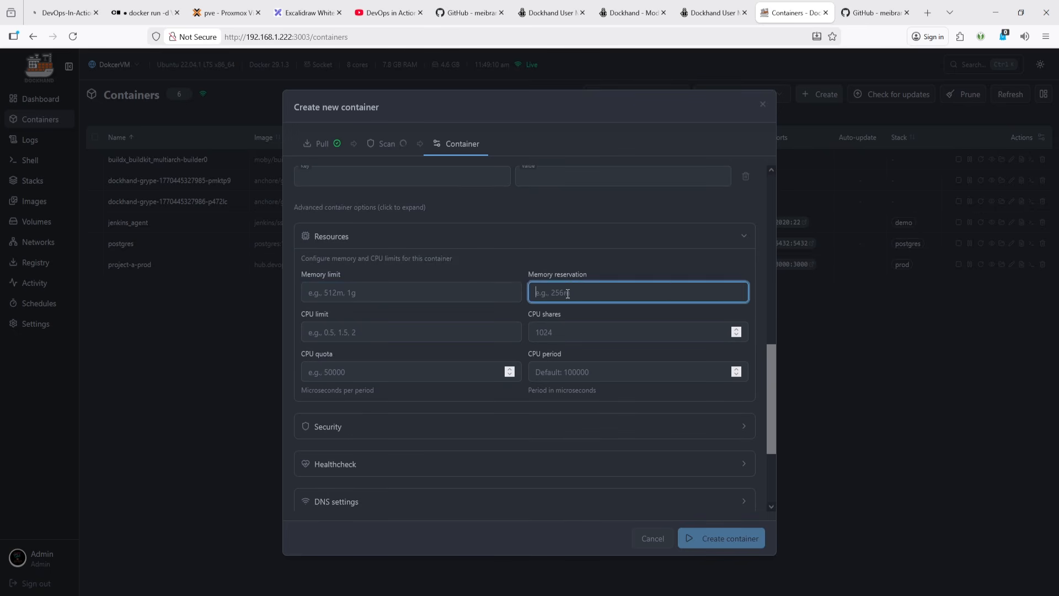
click(380, 333)
click(551, 332)
click(395, 373)
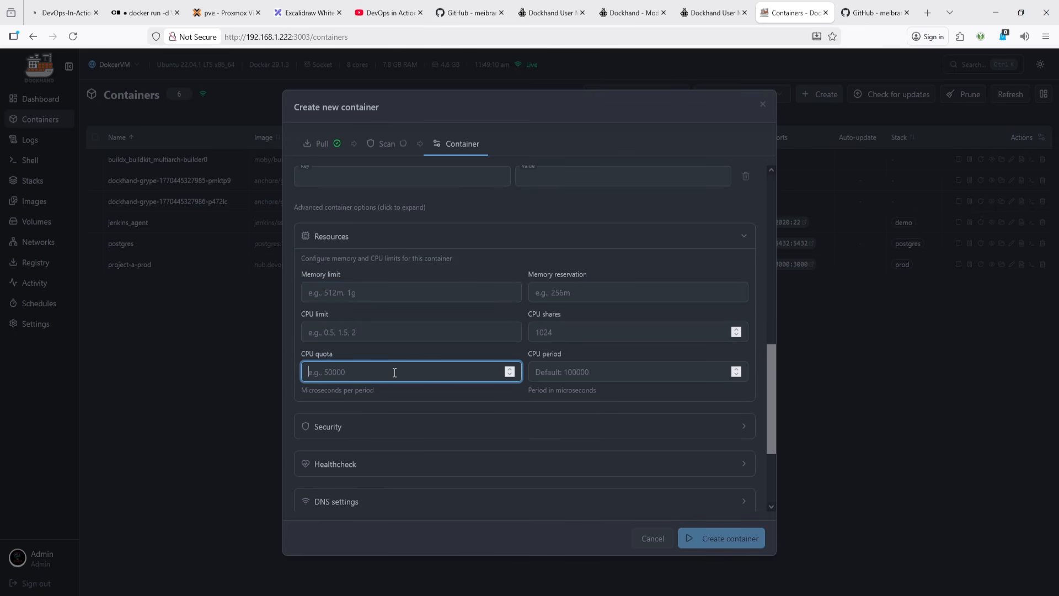
scroll(393, 375, down, 2)
- Expand the Security section and review the user, capability and resource limit fields
click(383, 312)
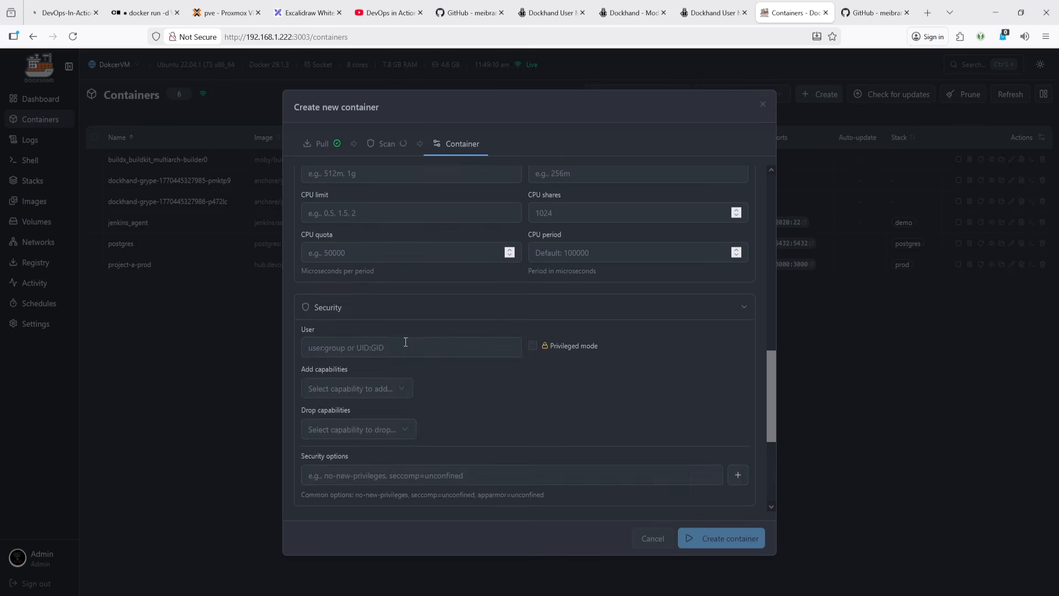
scroll(408, 348, down, 4)
scroll(400, 340, up, 4)
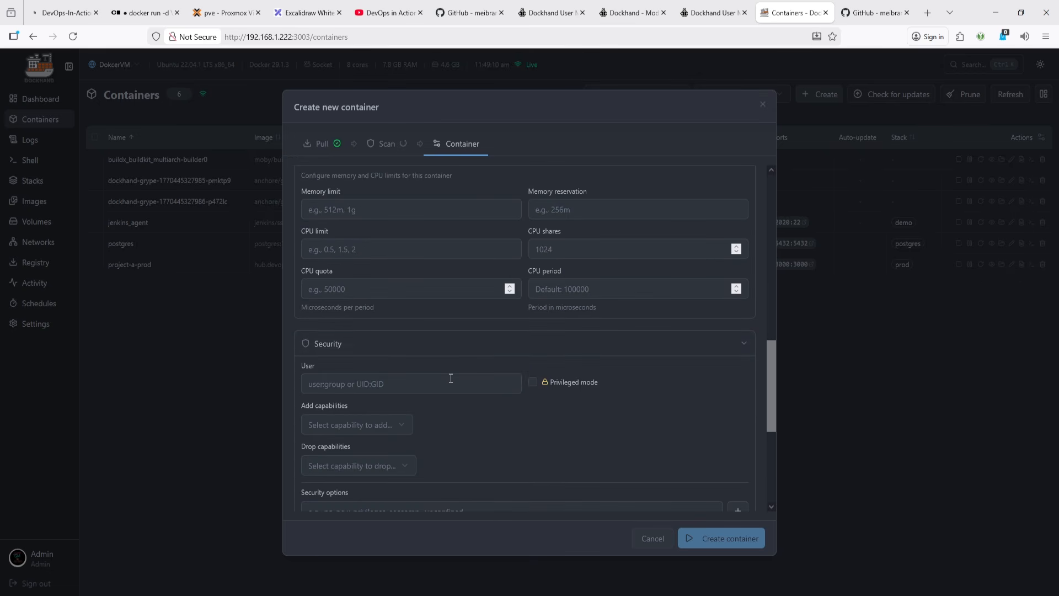
scroll(451, 378, down, 2)
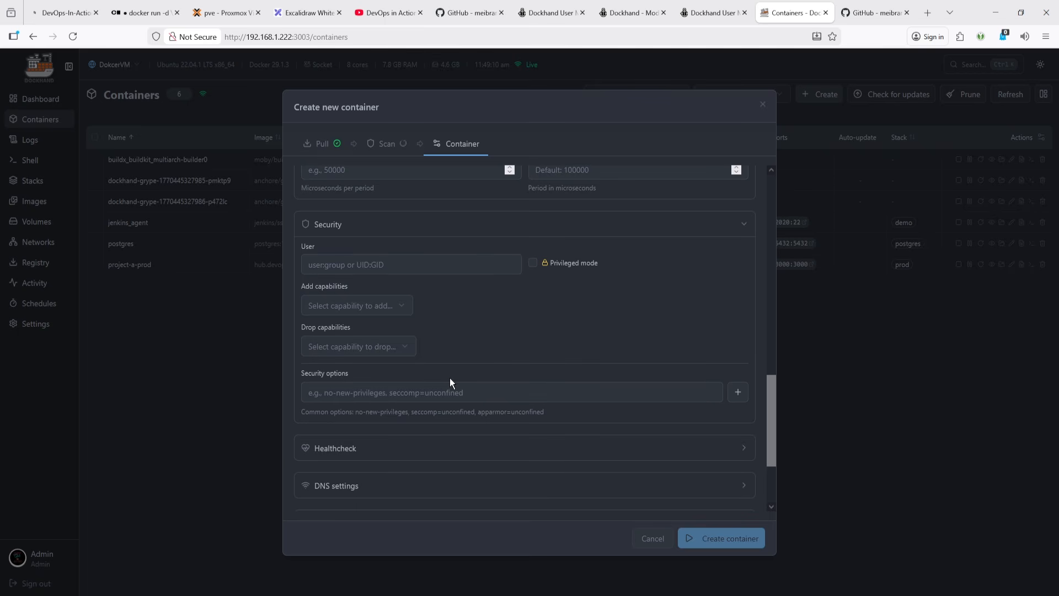
scroll(450, 379, up, 5)
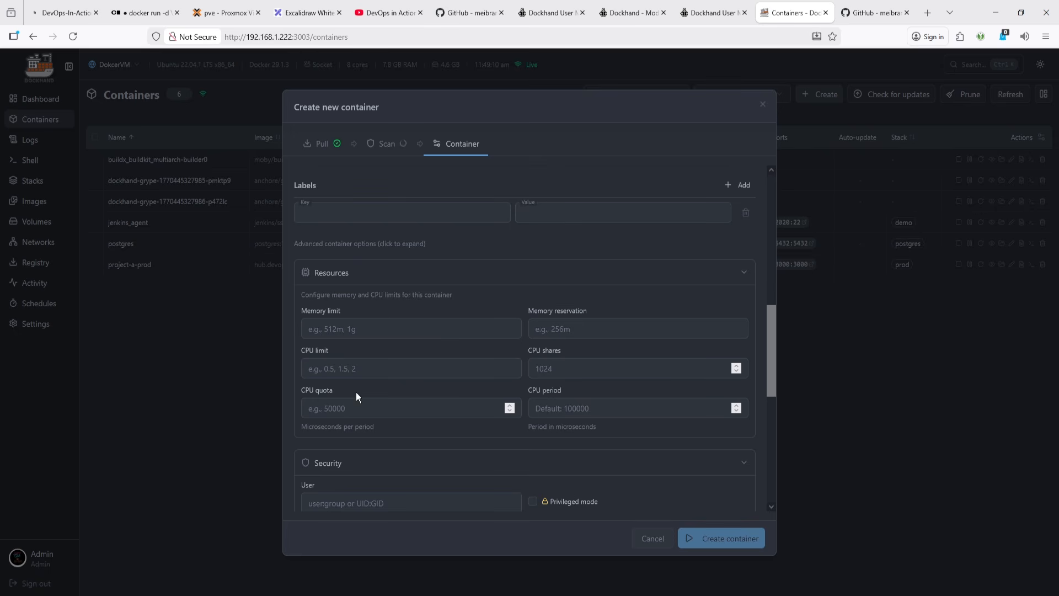
scroll(556, 397, down, 2)
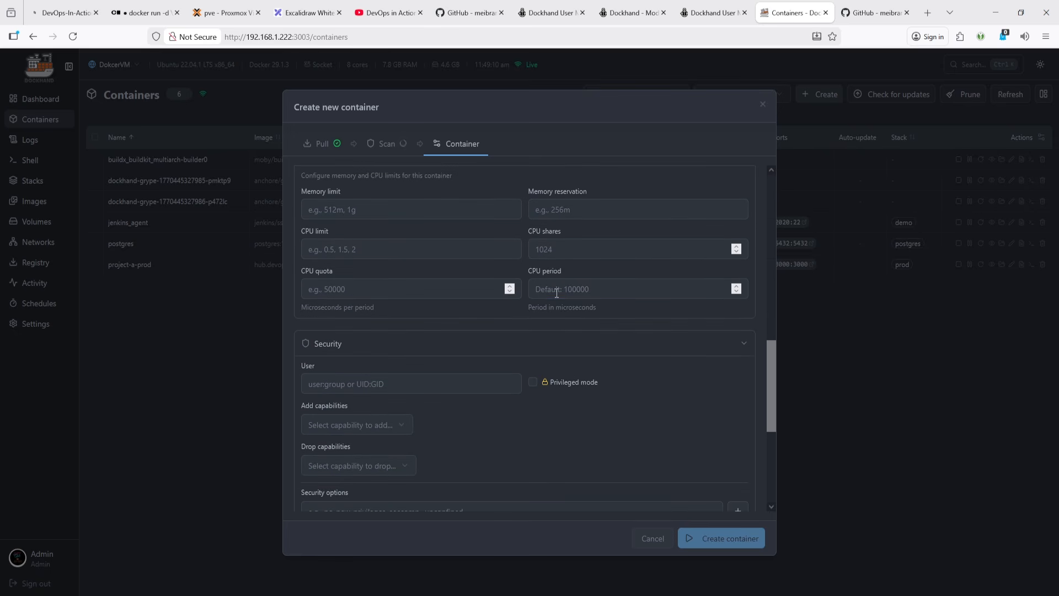
click(556, 292)
click(560, 254)
click(568, 212)
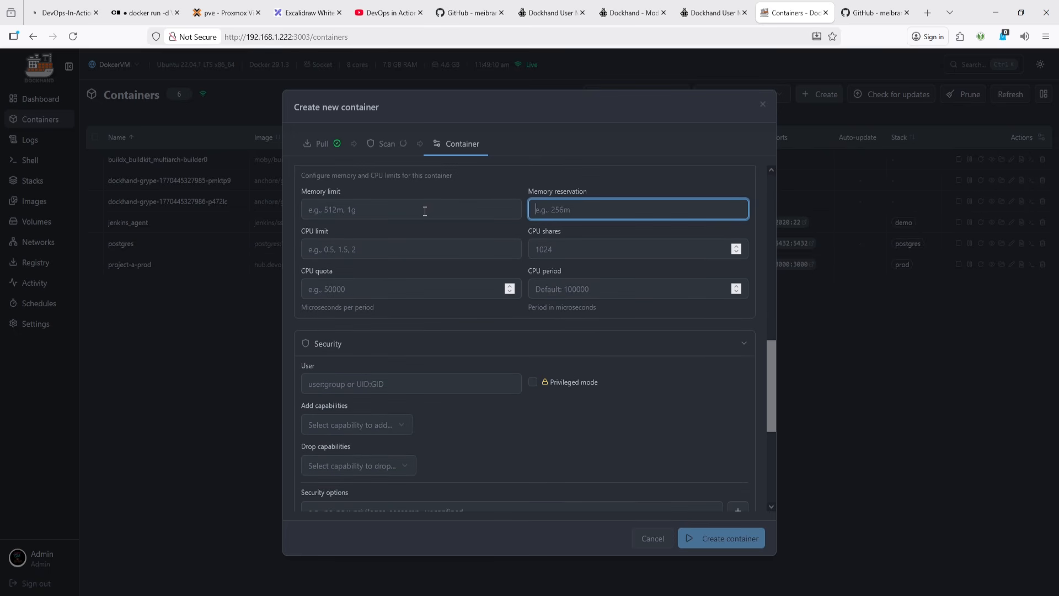
click(425, 211)
click(408, 250)
click(389, 289)
click(563, 289)
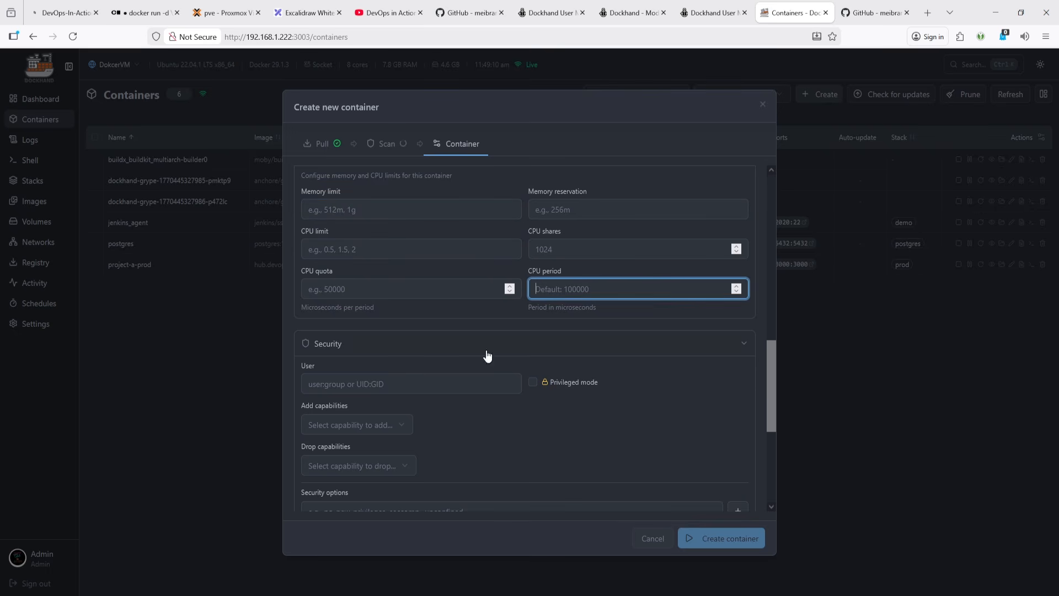
- Browse the list of capabilities to add without selecting one, then expand the Healthcheck section
scroll(432, 390, down, 2)
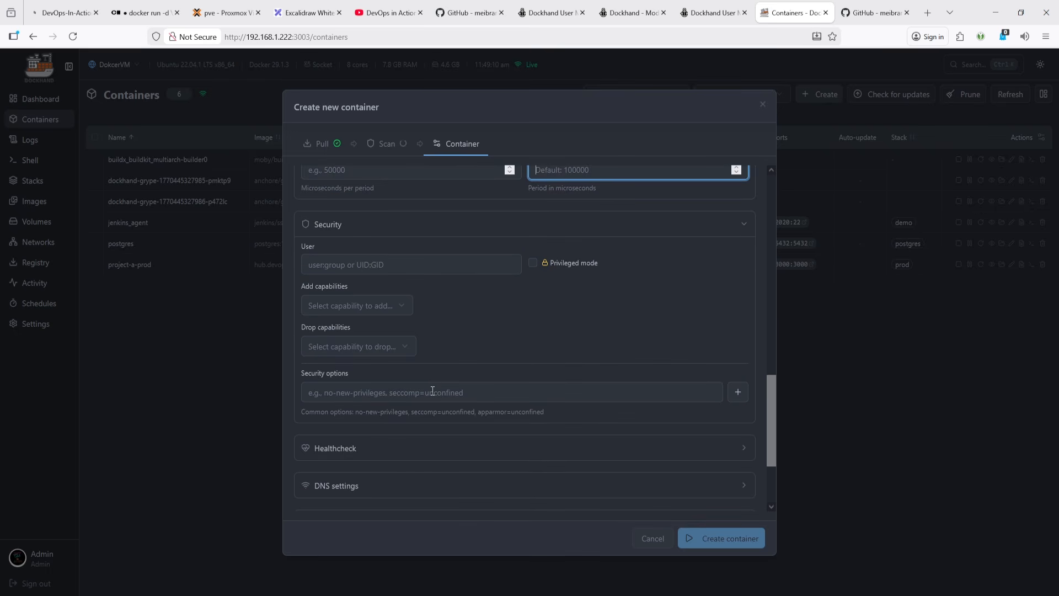
click(333, 310)
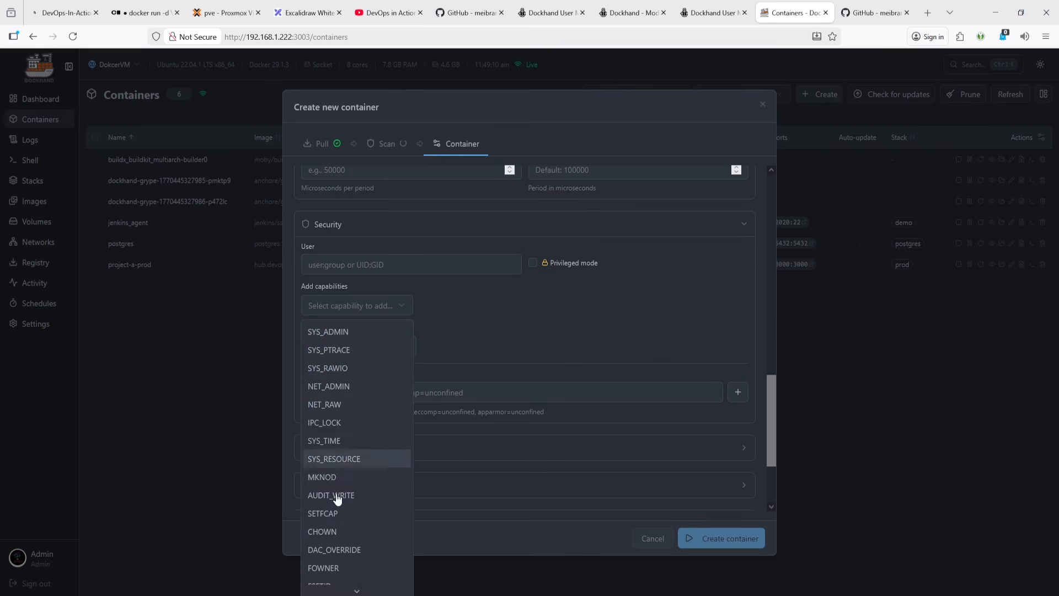
scroll(346, 503, down, 2)
scroll(337, 499, up, 2)
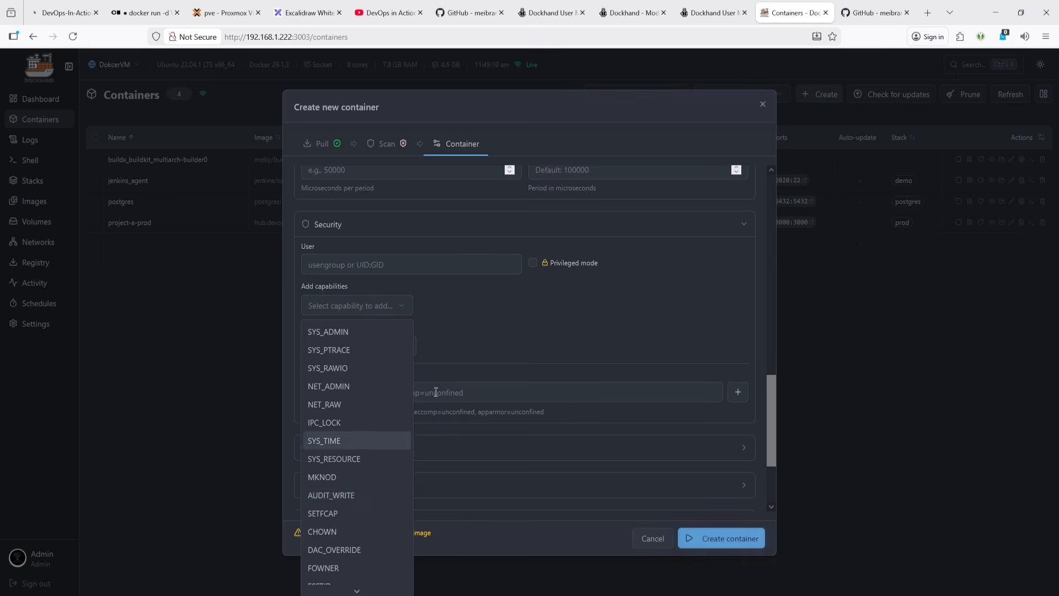
click(425, 343)
click(395, 347)
click(470, 317)
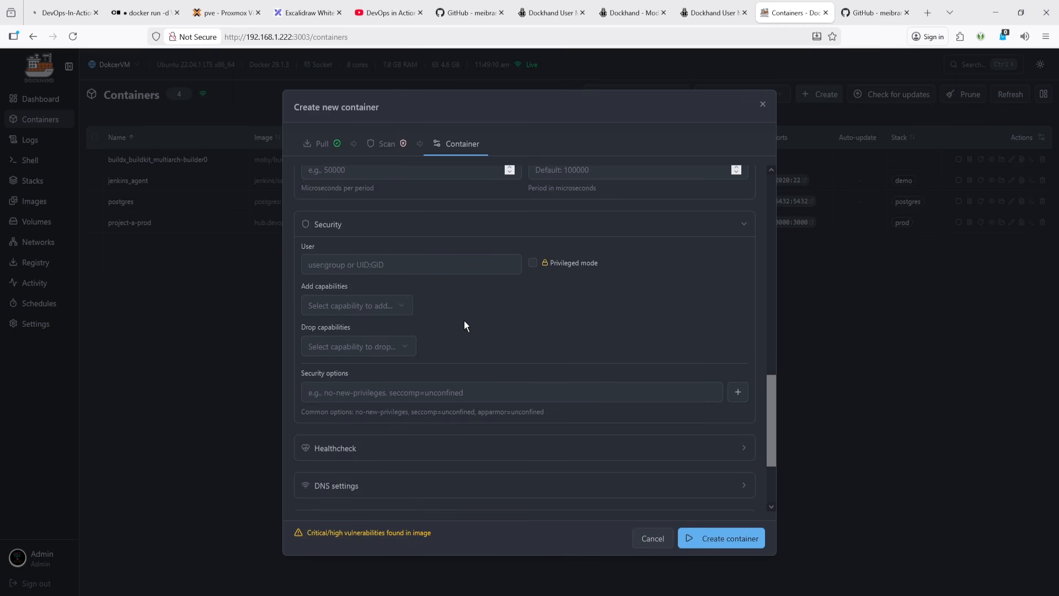
click(408, 392)
scroll(514, 342, down, 2)
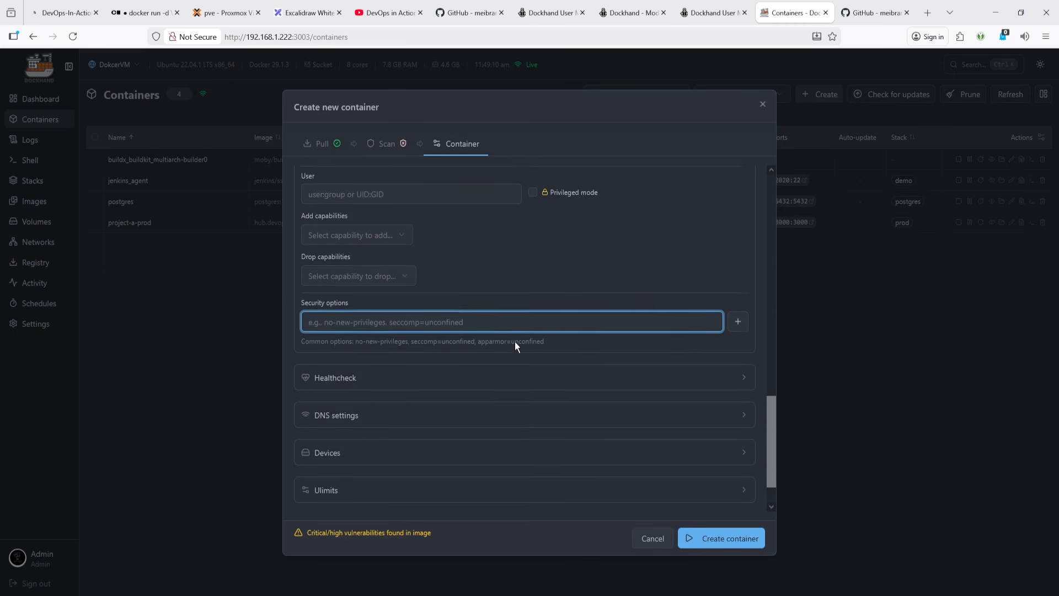
click(369, 333)
scroll(386, 342, down, 1)
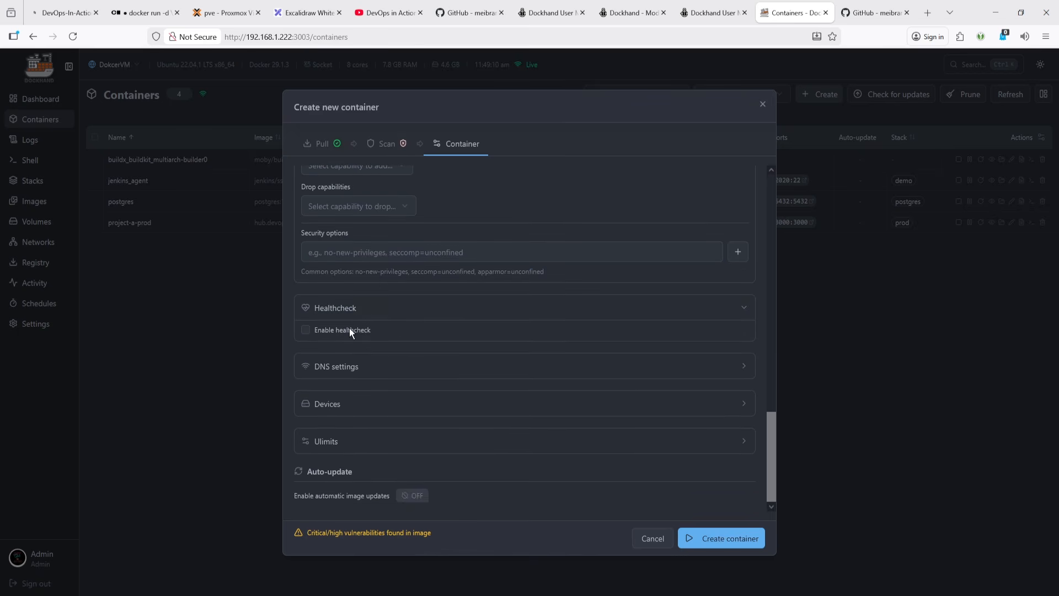
- Enable the healthcheck with its default interval, timeout and retries, and expand the DNS settings section
click(349, 330)
click(378, 365)
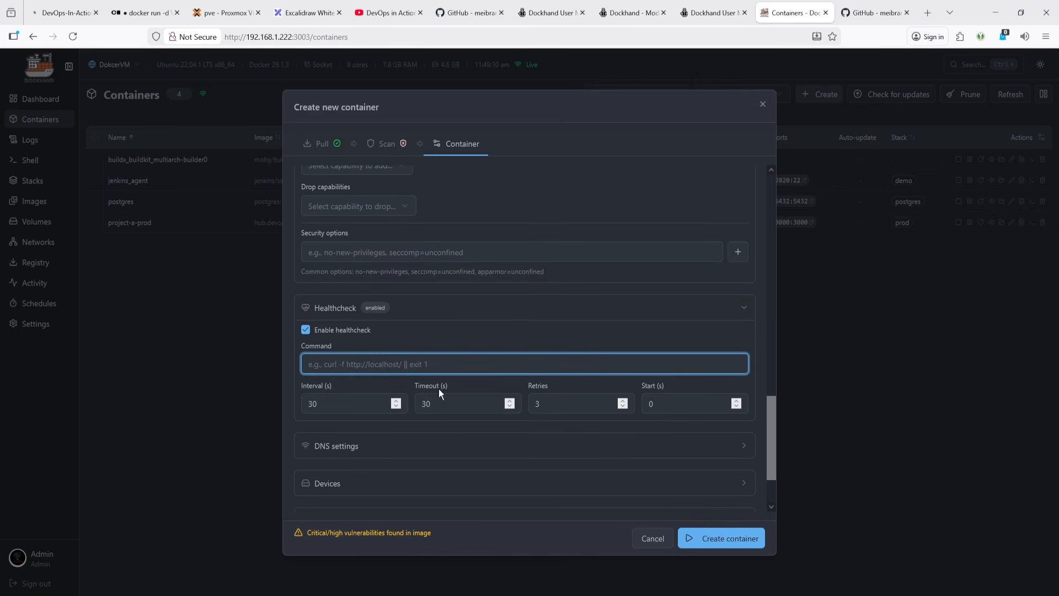
key(Tab)
key(Tab)
key(Tab)
key(Tab)
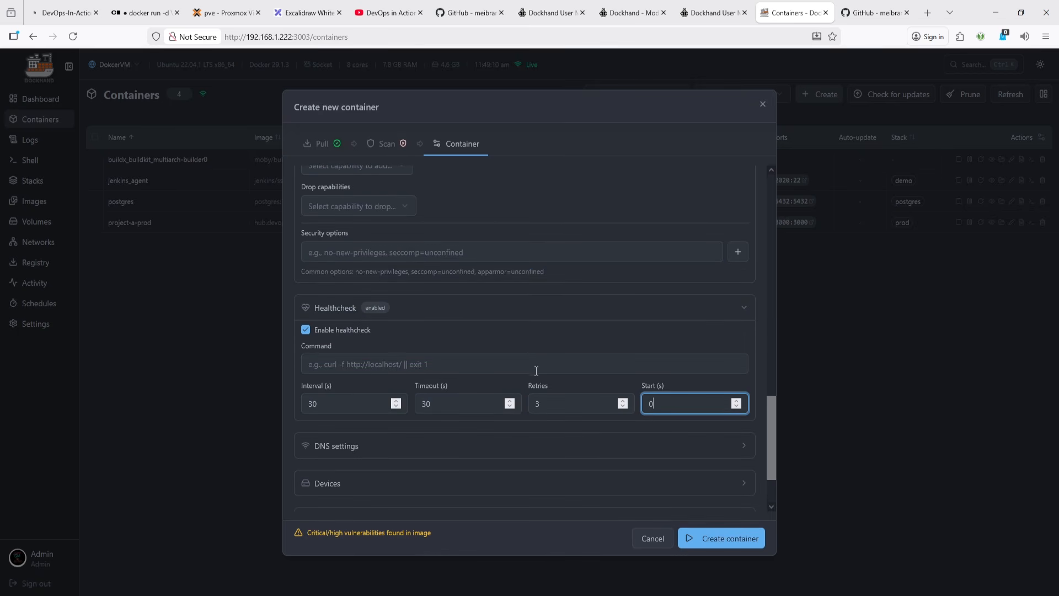
scroll(537, 370, down, 3)
click(401, 377)
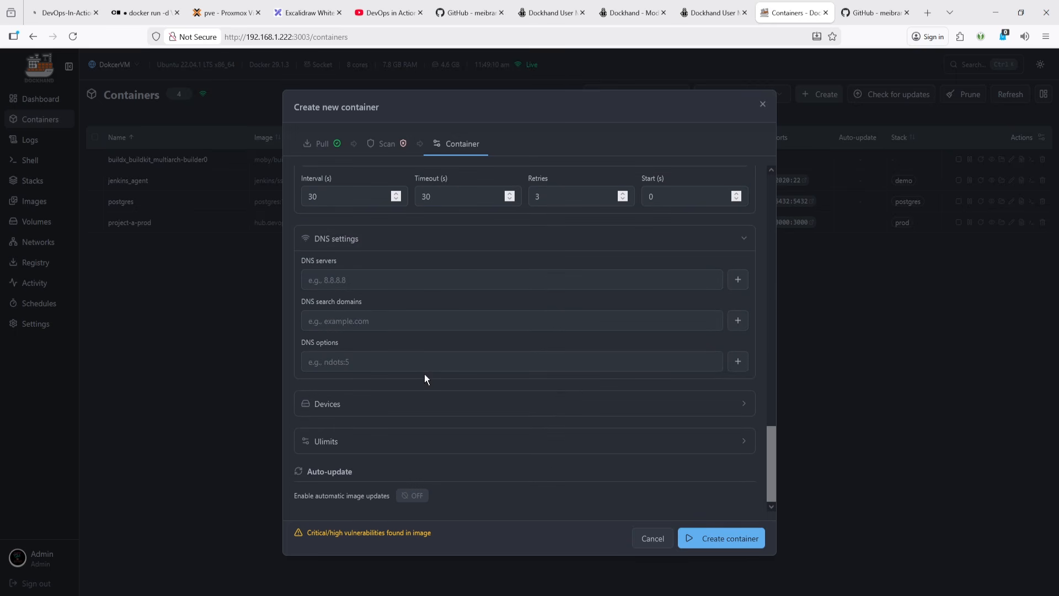
- Expand the Devices section of the new container form
click(333, 280)
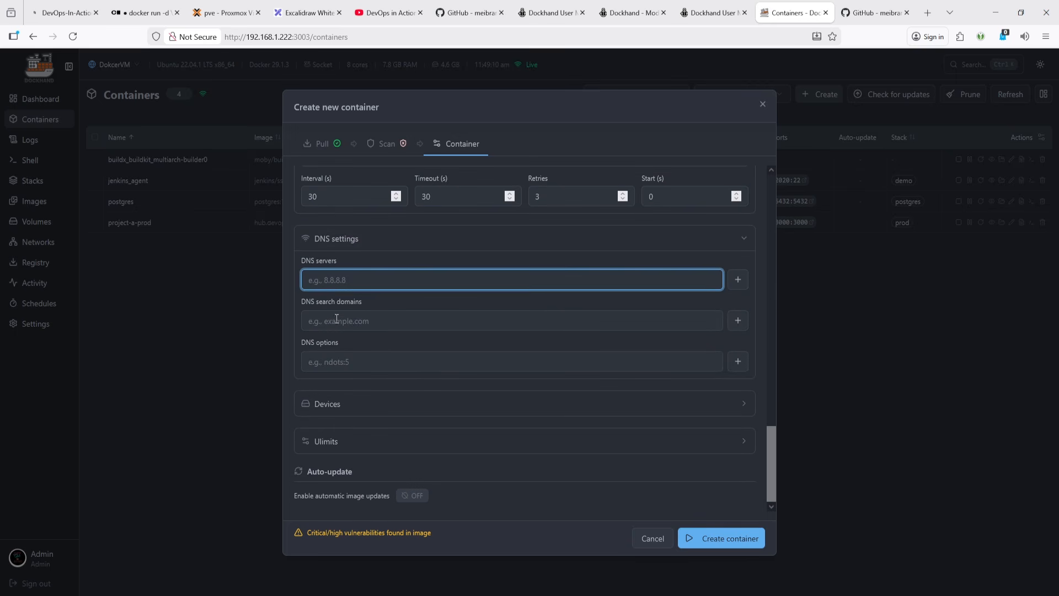
click(336, 413)
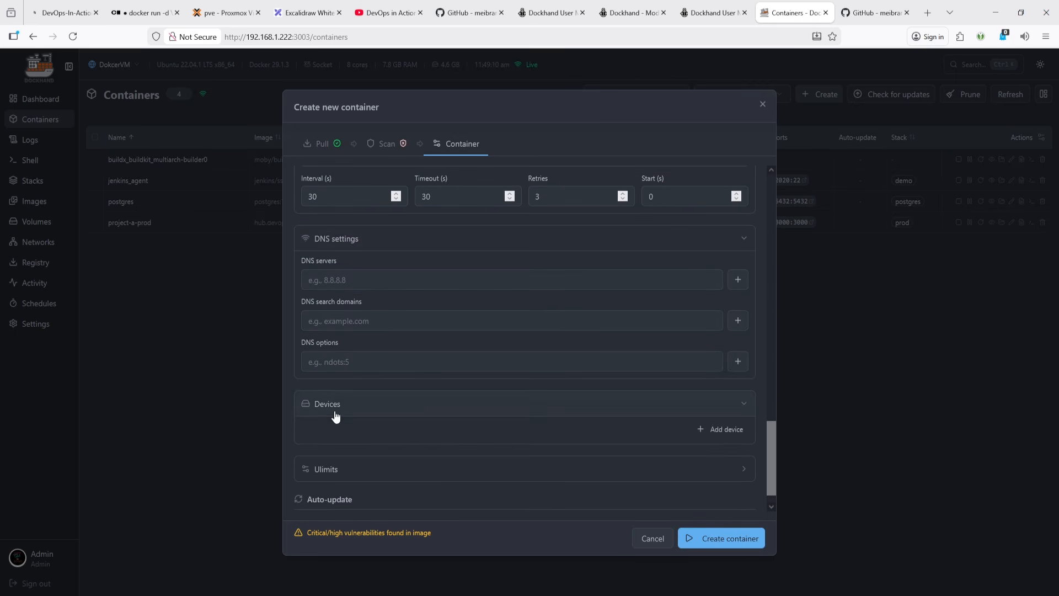
scroll(397, 375, down, 1)
click(721, 401)
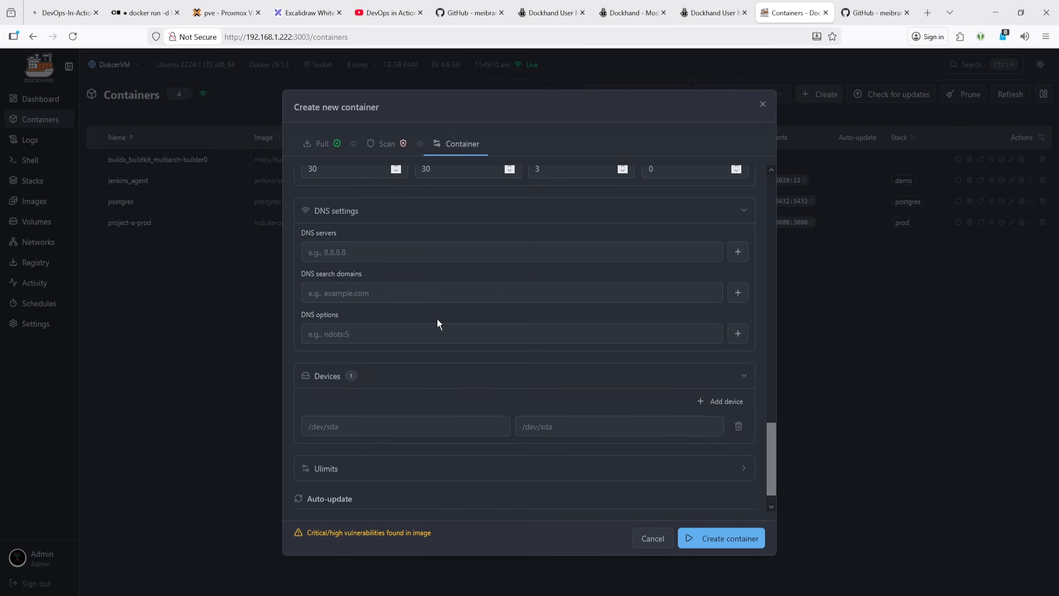
scroll(437, 319, down, 1)
click(405, 400)
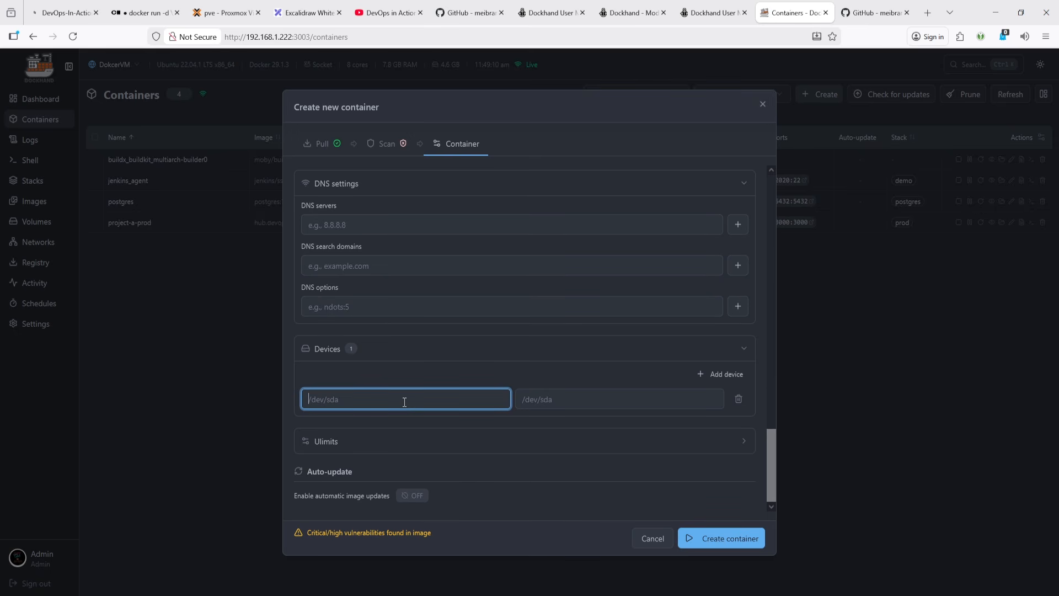
click(739, 400)
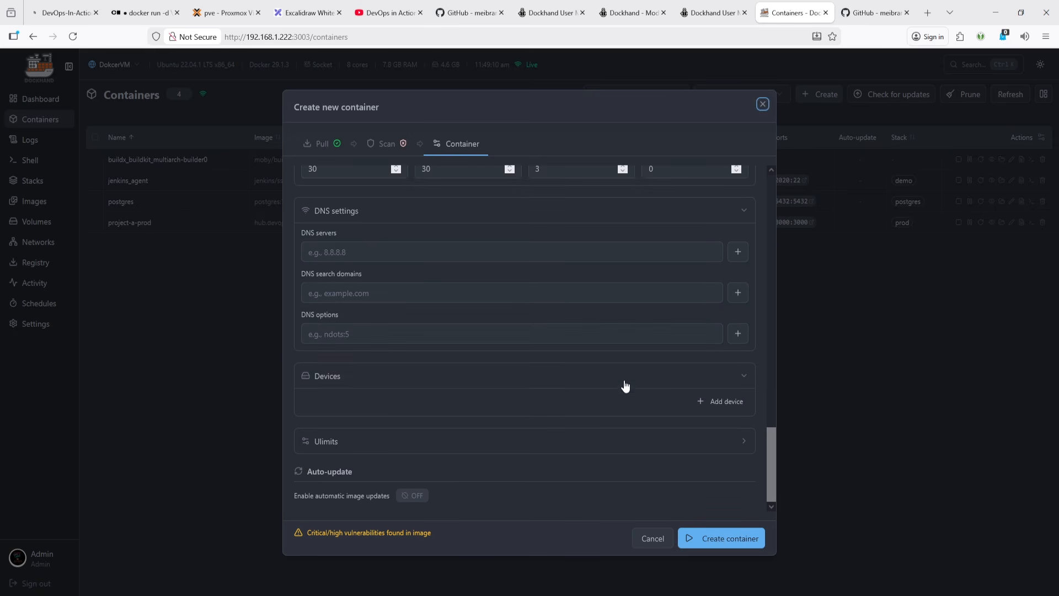
- Expand the Ulimits section and add two nofile ulimit rows
click(498, 440)
scroll(634, 425, down, 1)
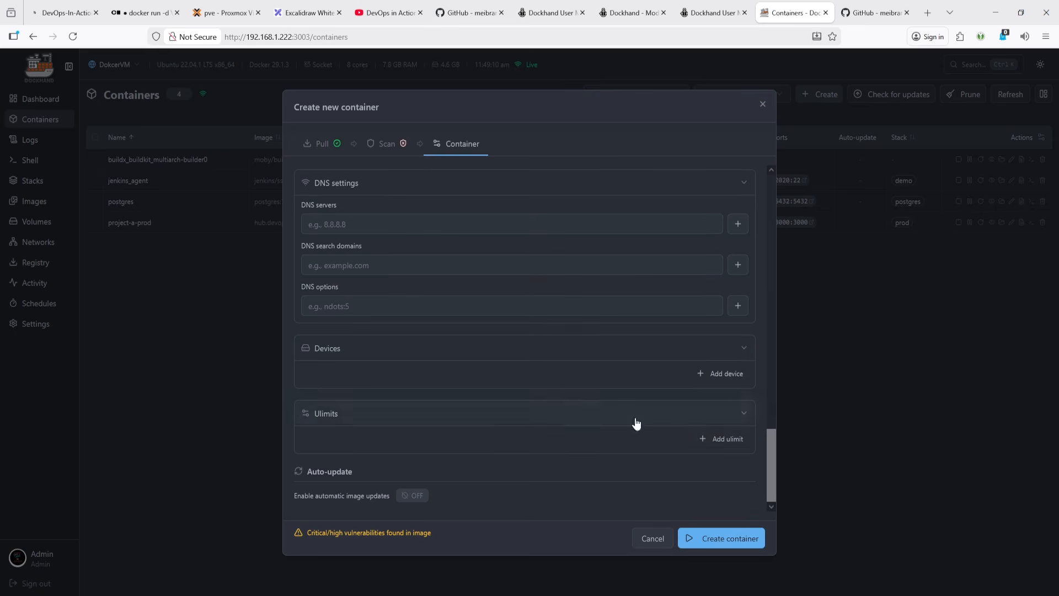
click(728, 442)
scroll(532, 366, down, 1)
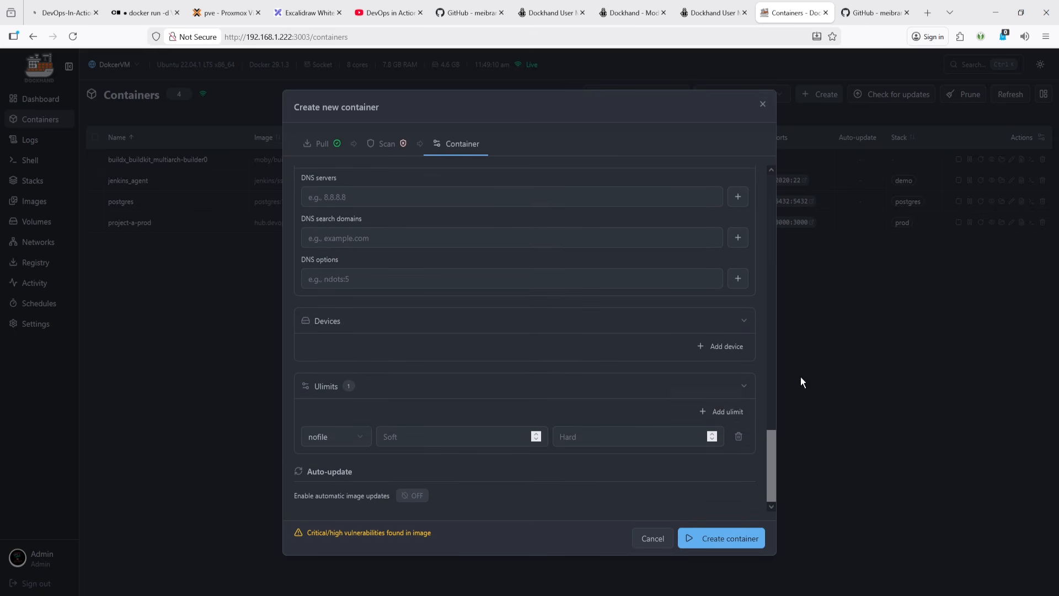
click(728, 411)
scroll(598, 339, down, 1)
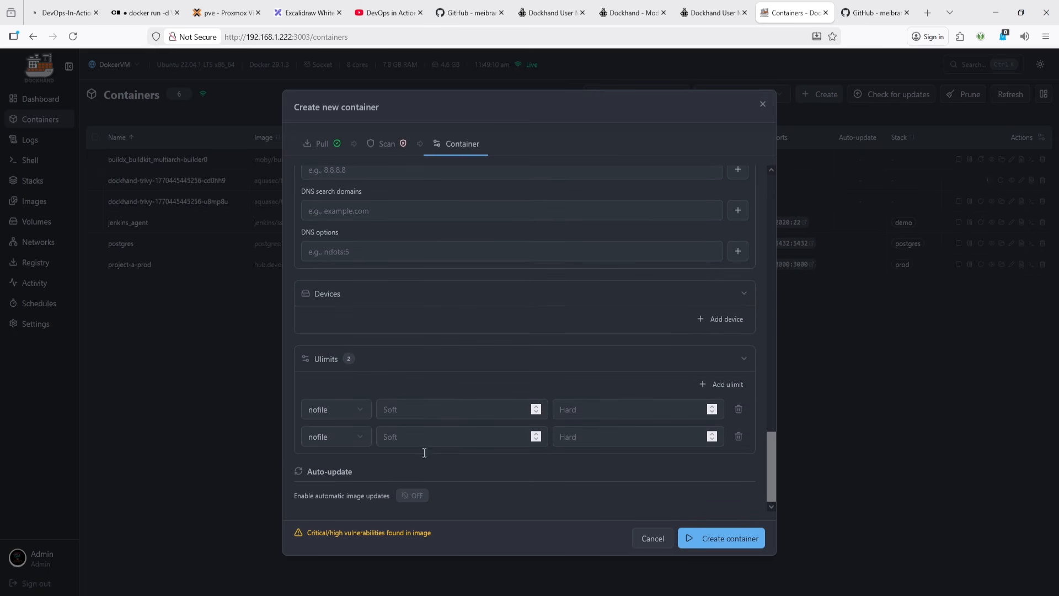
- Enable automatic image updates and browse the vulnerability criteria options without changing them
click(409, 496)
scroll(445, 455, down, 2)
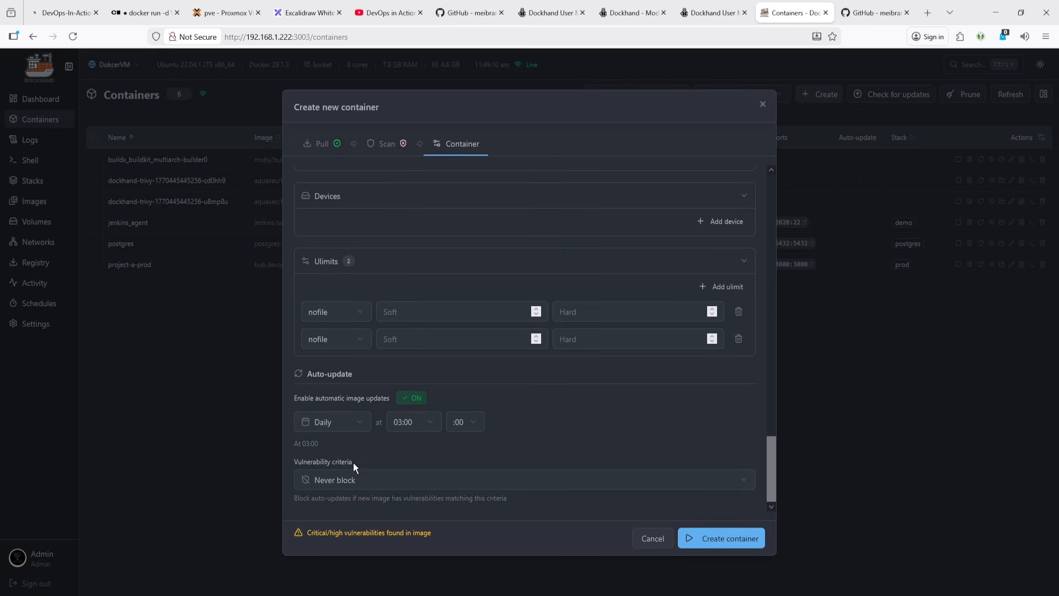
click(372, 488)
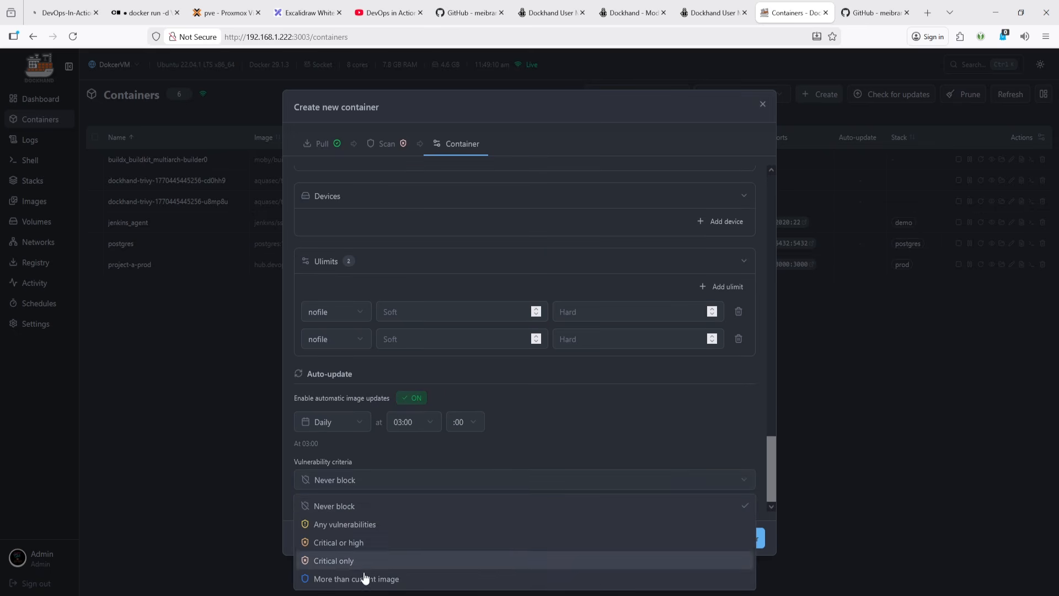
click(391, 522)
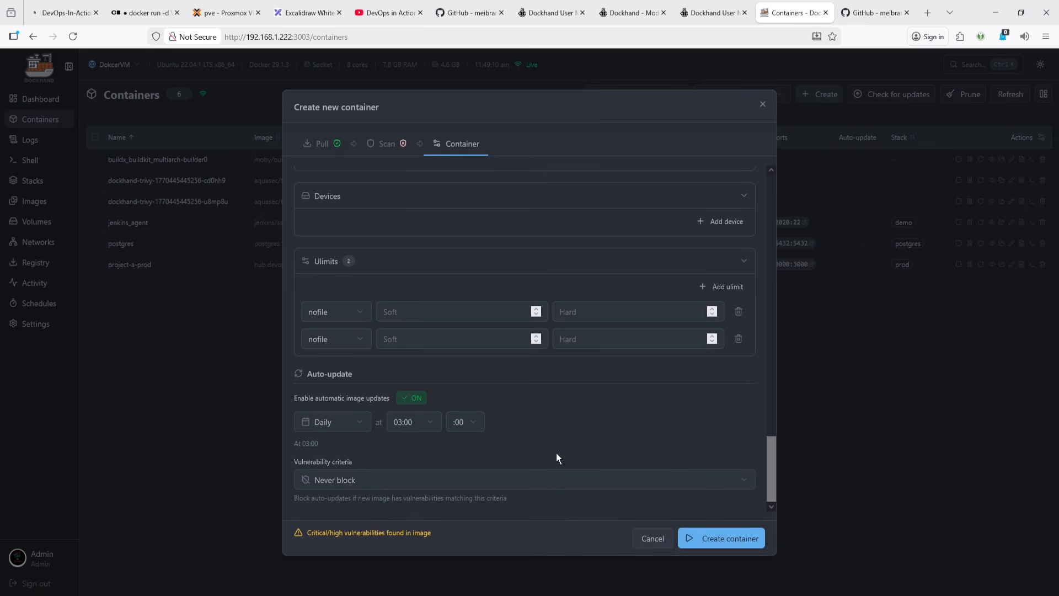
- Return to the Scan step to review the image's vulnerability results, then cancel creating the container
scroll(556, 453, up, 6)
scroll(512, 430, up, 3)
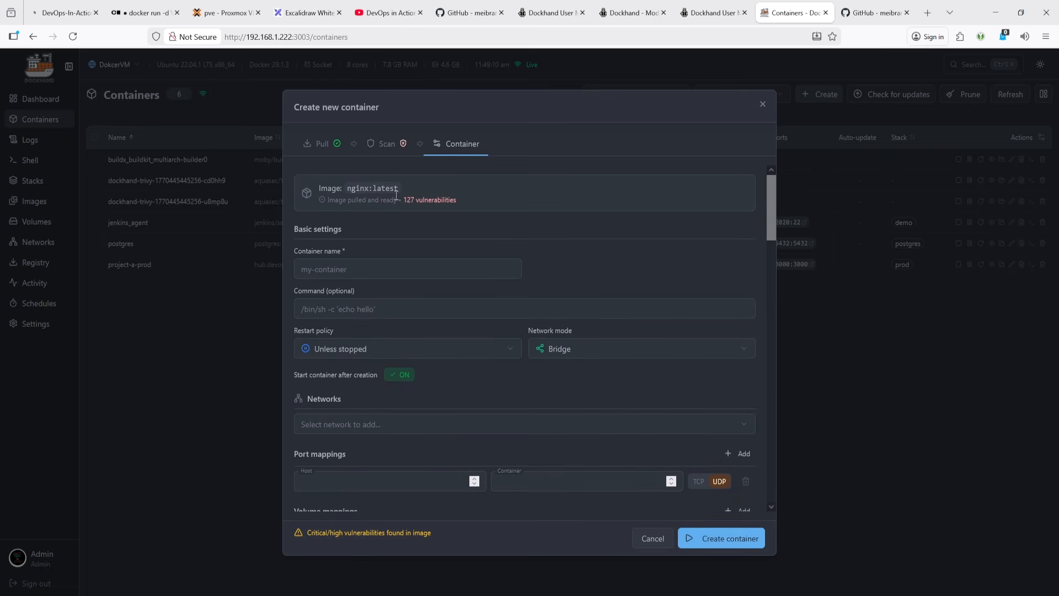
click(383, 144)
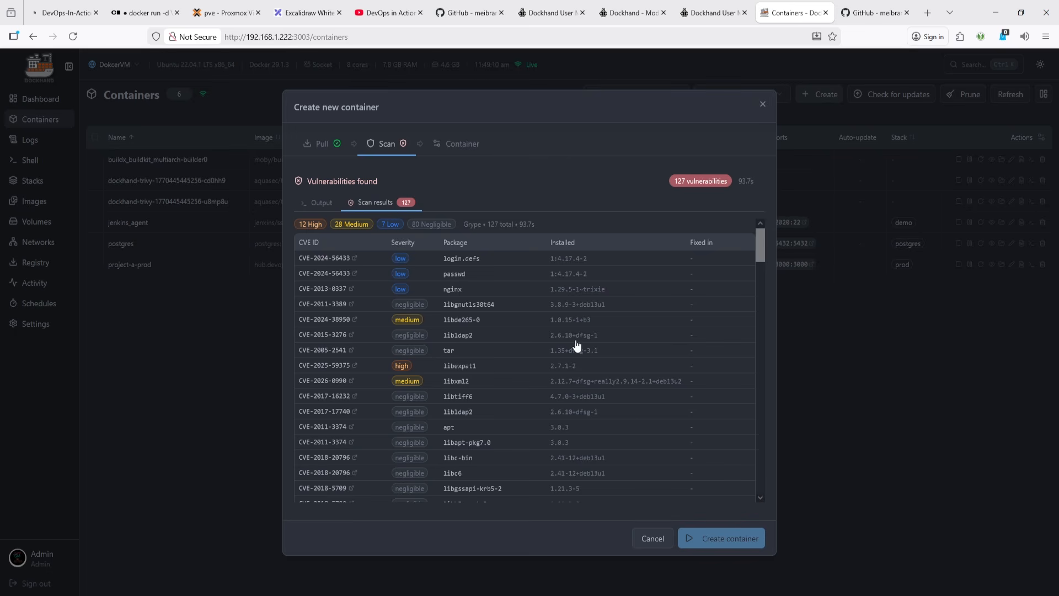
click(653, 539)
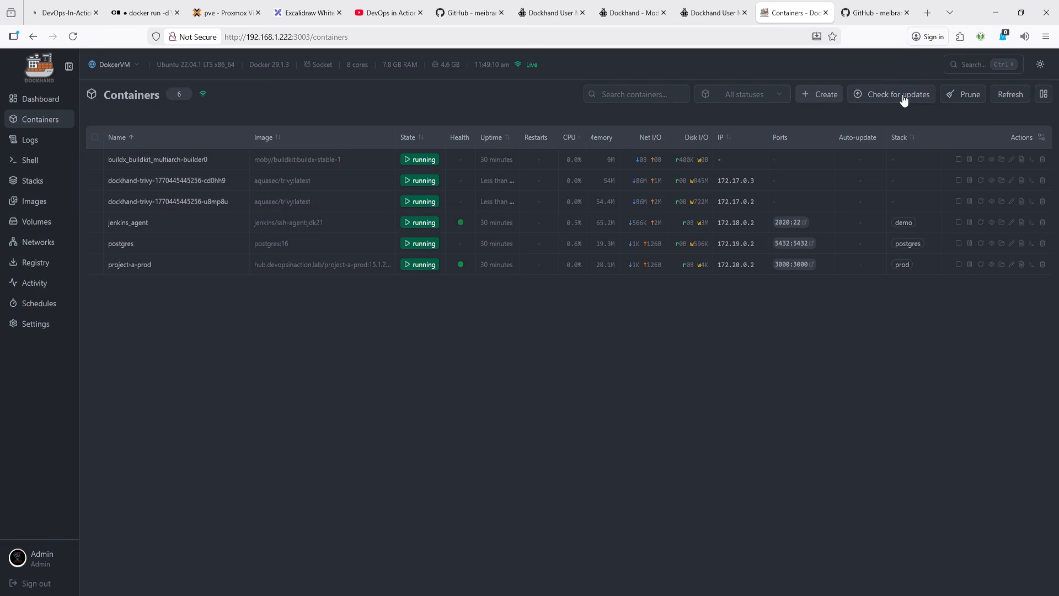
- Switch the environment to Jenkins and check its containers for updates
click(115, 66)
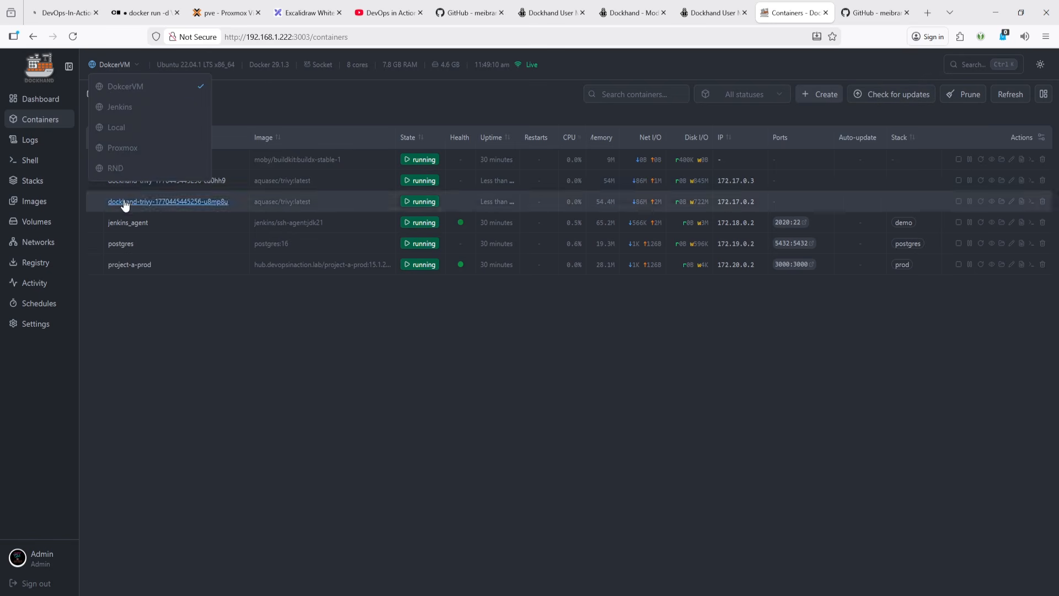
click(132, 108)
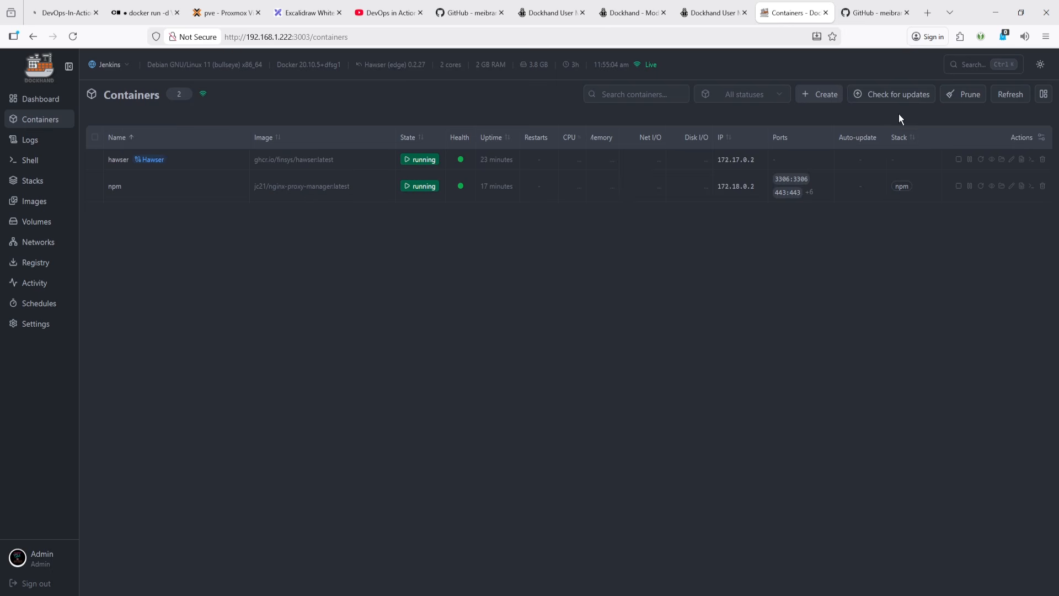
click(892, 94)
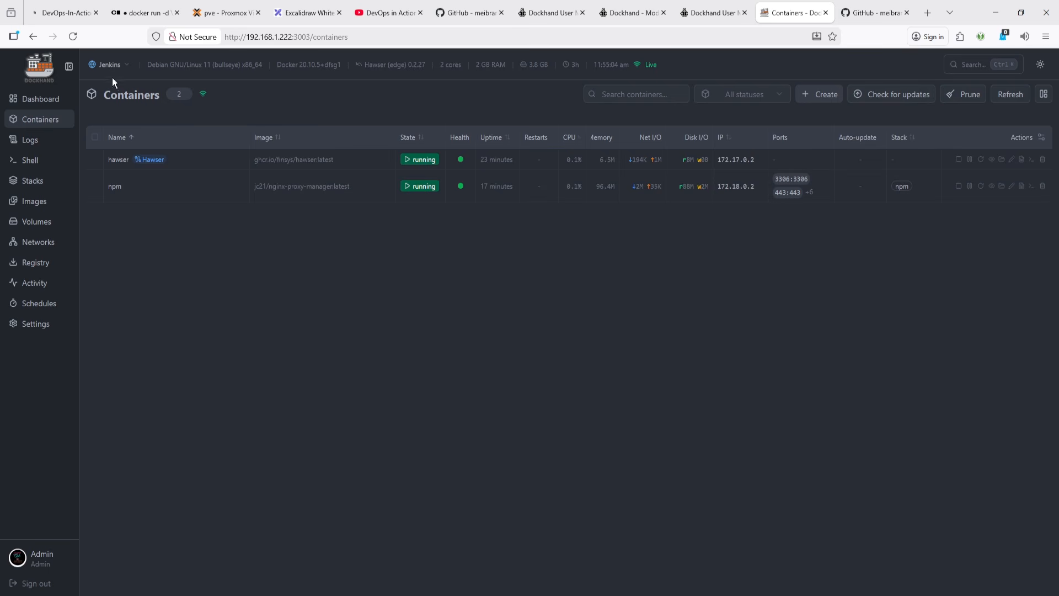
- Try to prune unused images on the Jenkins environment
click(58, 204)
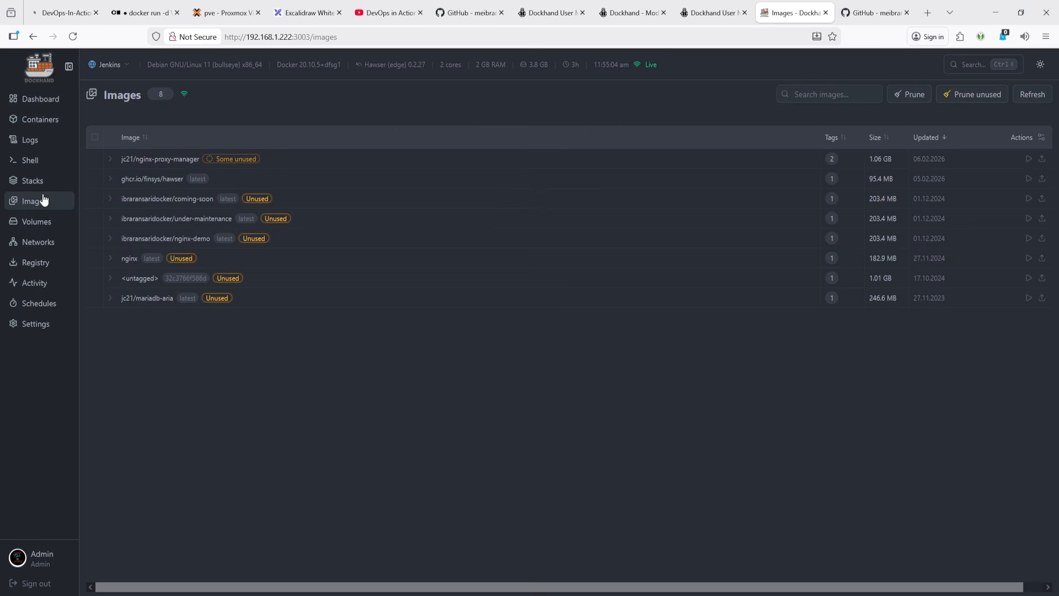
click(40, 244)
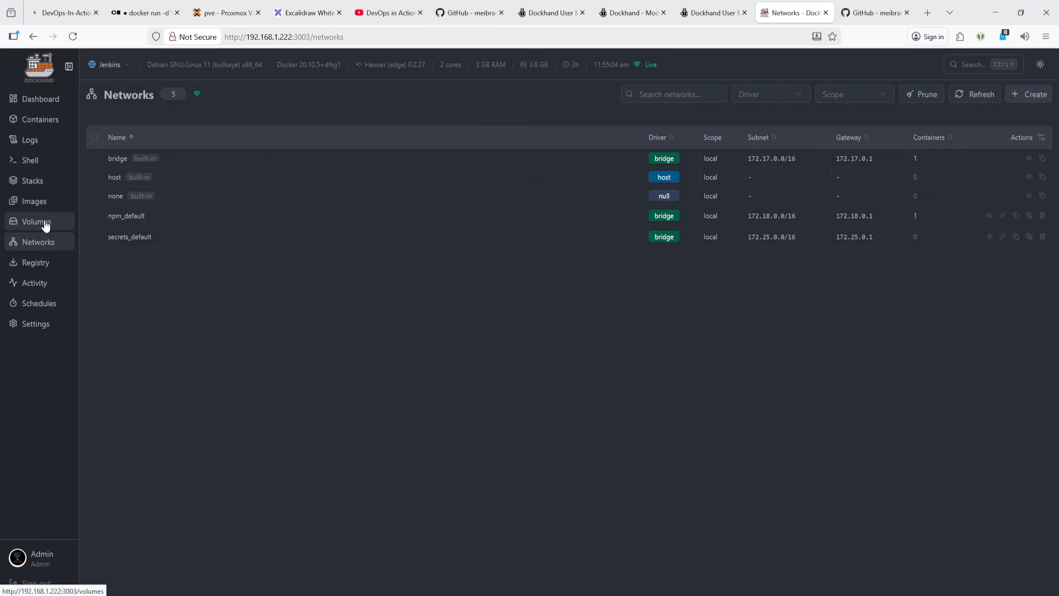
click(43, 223)
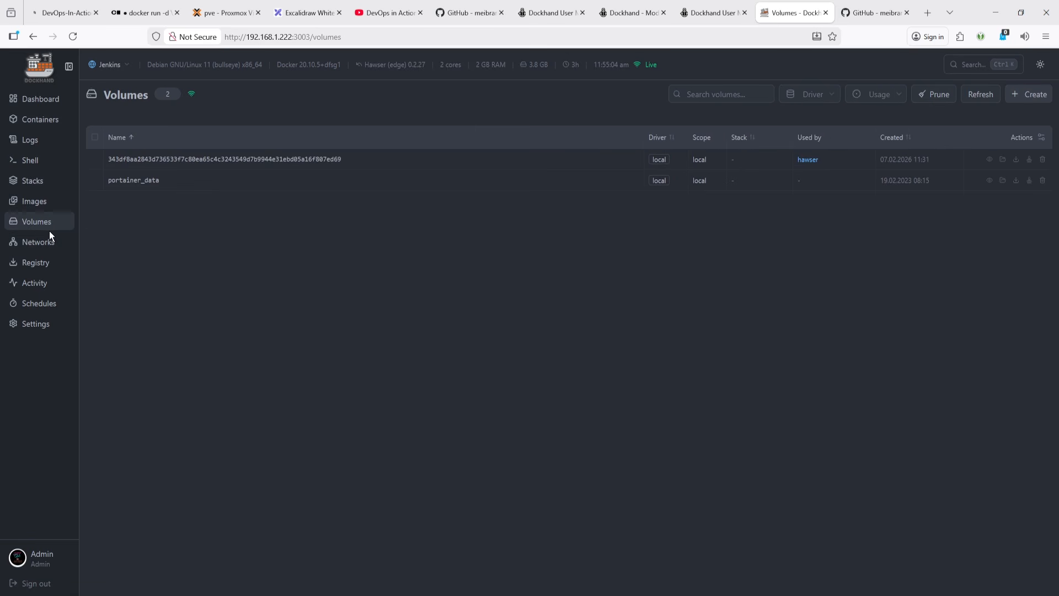
click(35, 201)
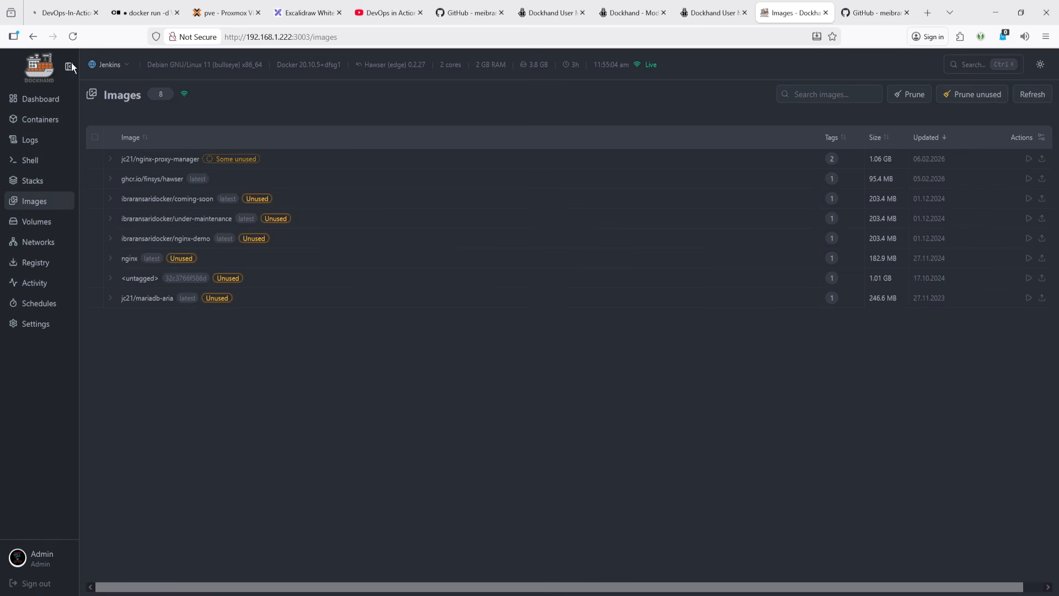
click(975, 94)
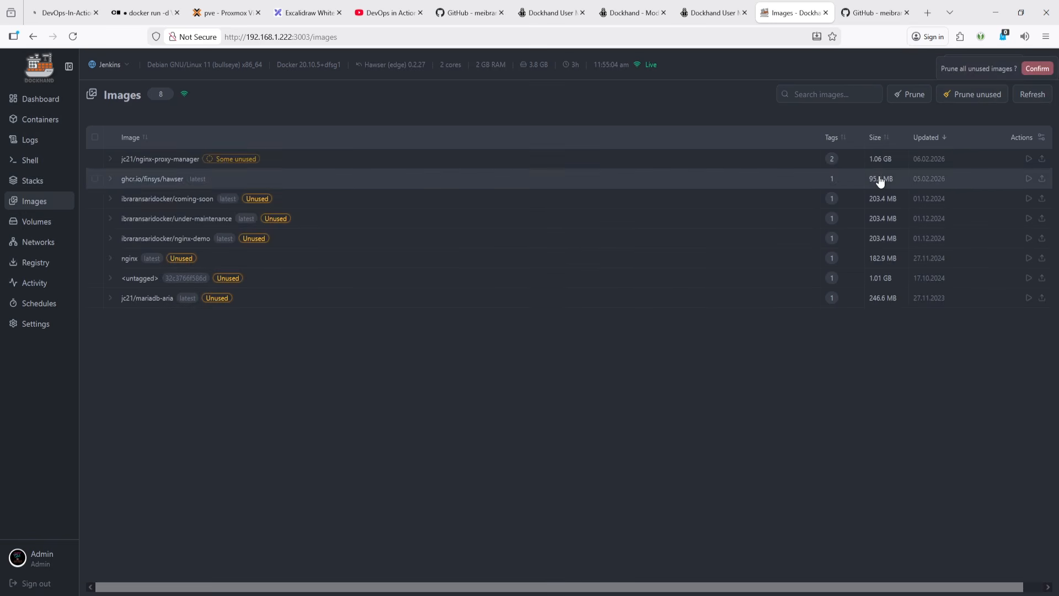
click(1037, 69)
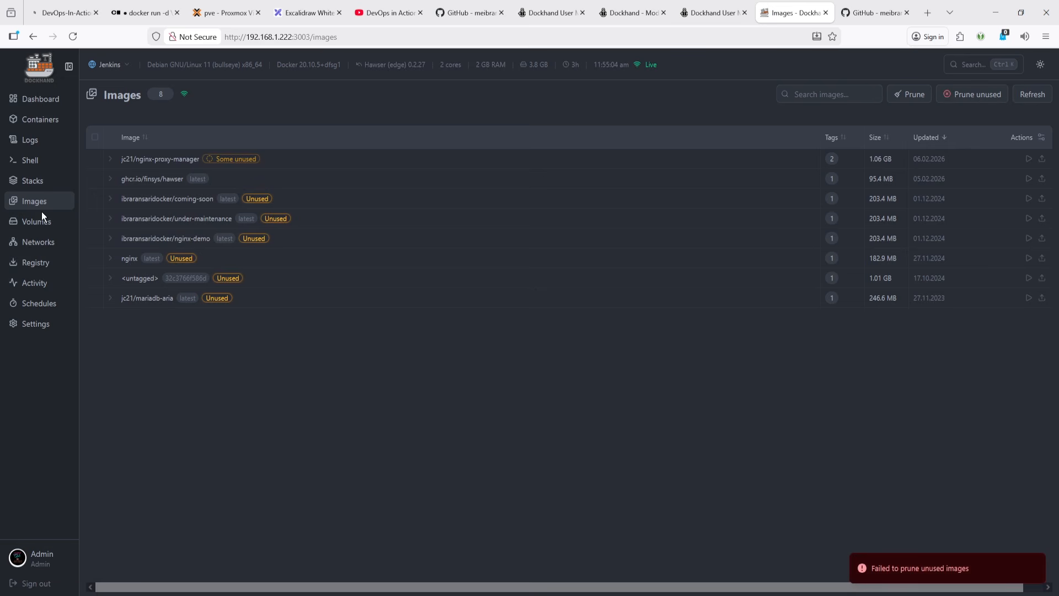
- Prune the system on the Jenkins environment from the Environments settings
click(49, 328)
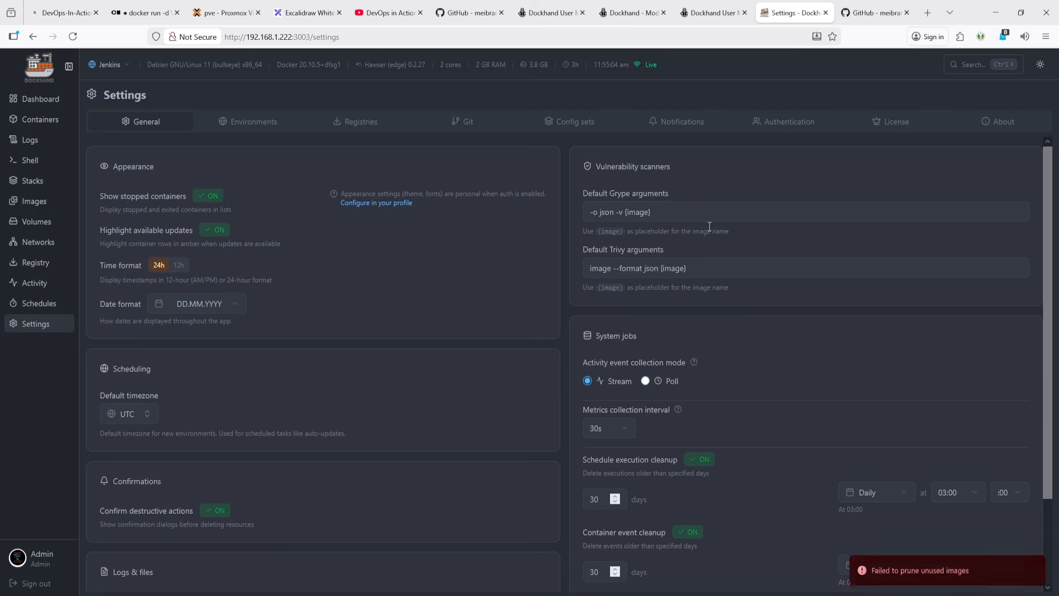
click(271, 128)
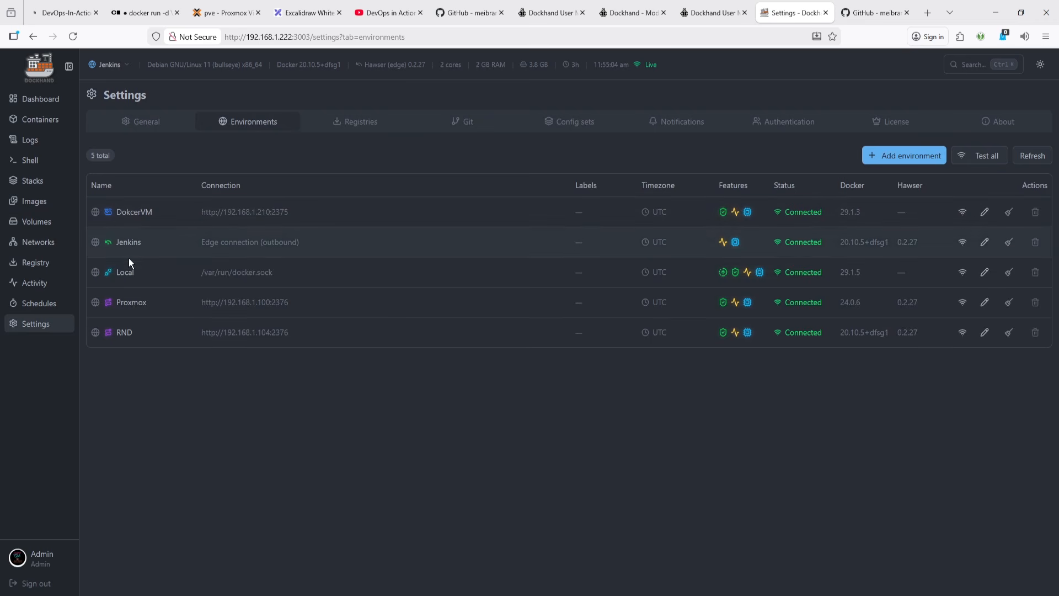
click(1009, 243)
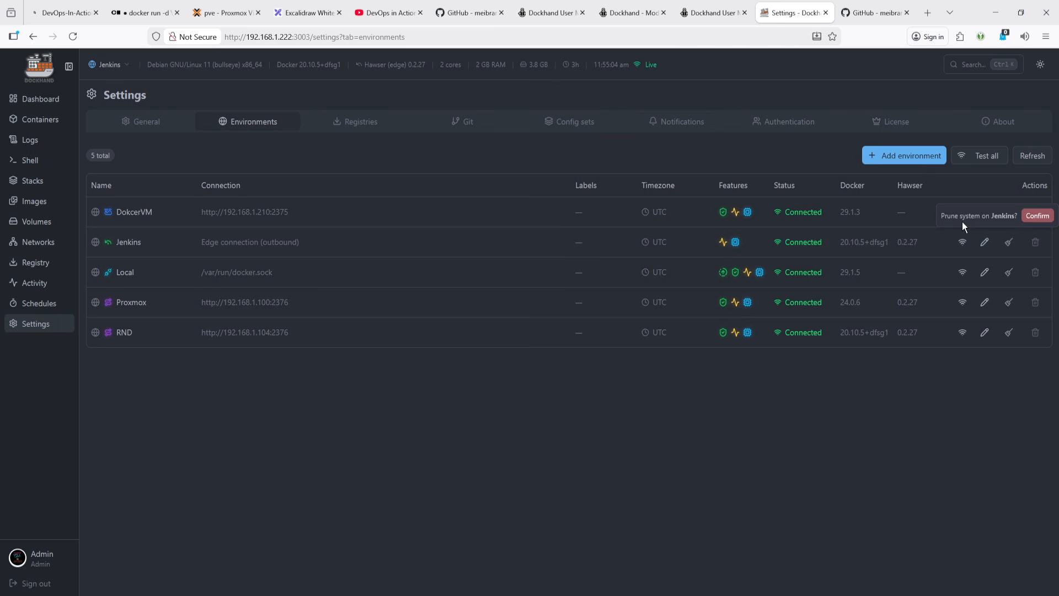
click(1036, 215)
click(1009, 243)
- Prune unused volumes on the Jenkins environment
click(42, 204)
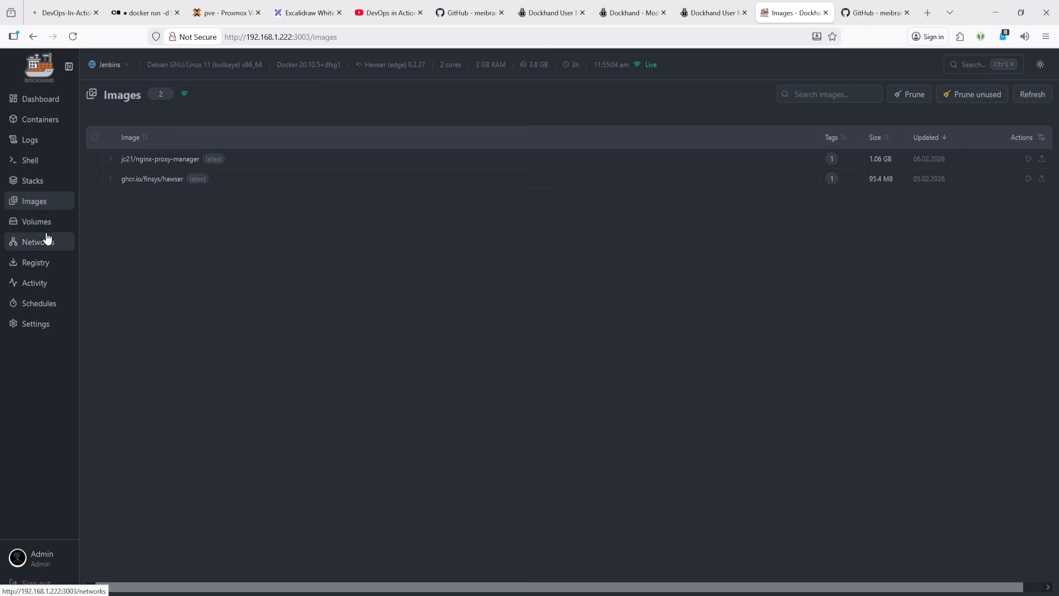
click(44, 226)
click(947, 94)
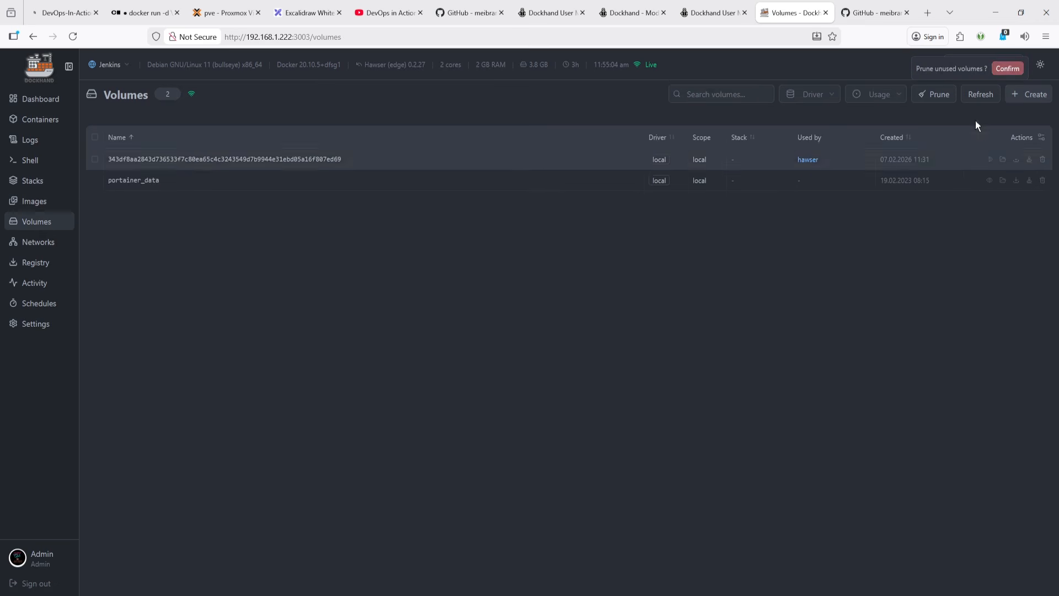
click(1009, 66)
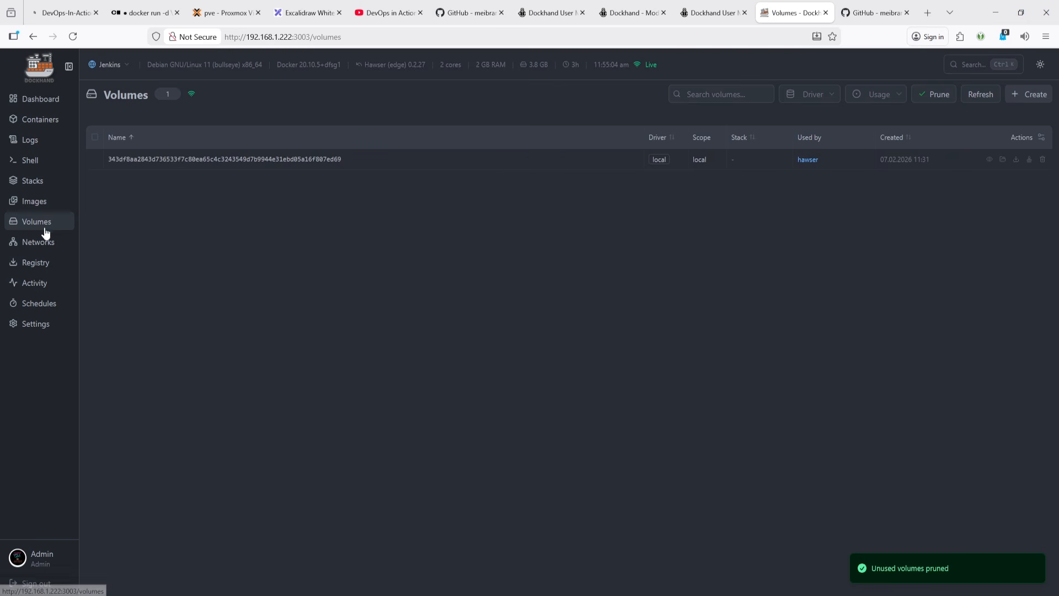
- Prune unused networks on the Jenkins environment
click(47, 249)
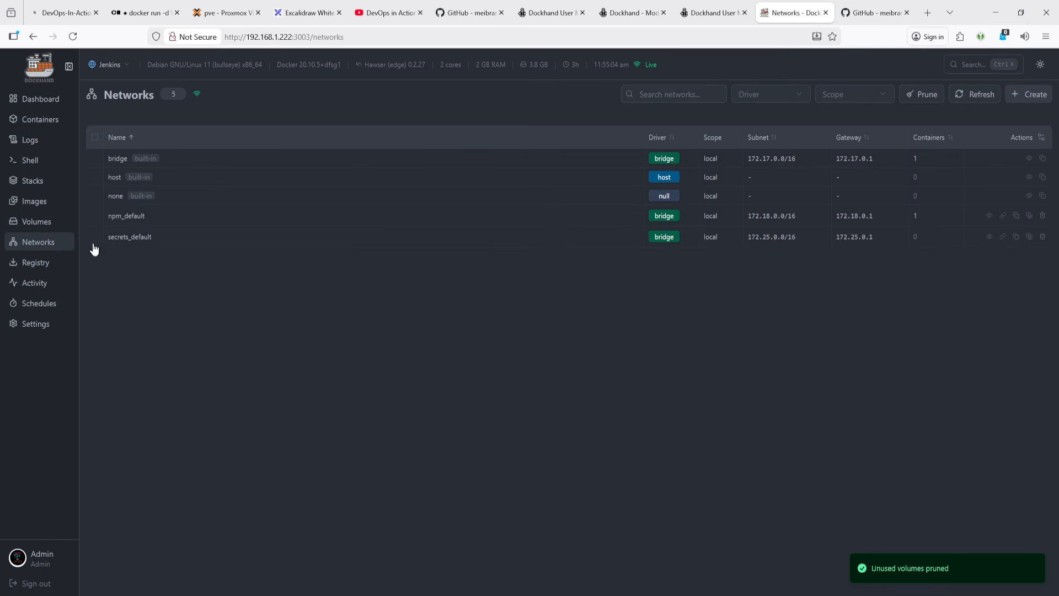
click(932, 99)
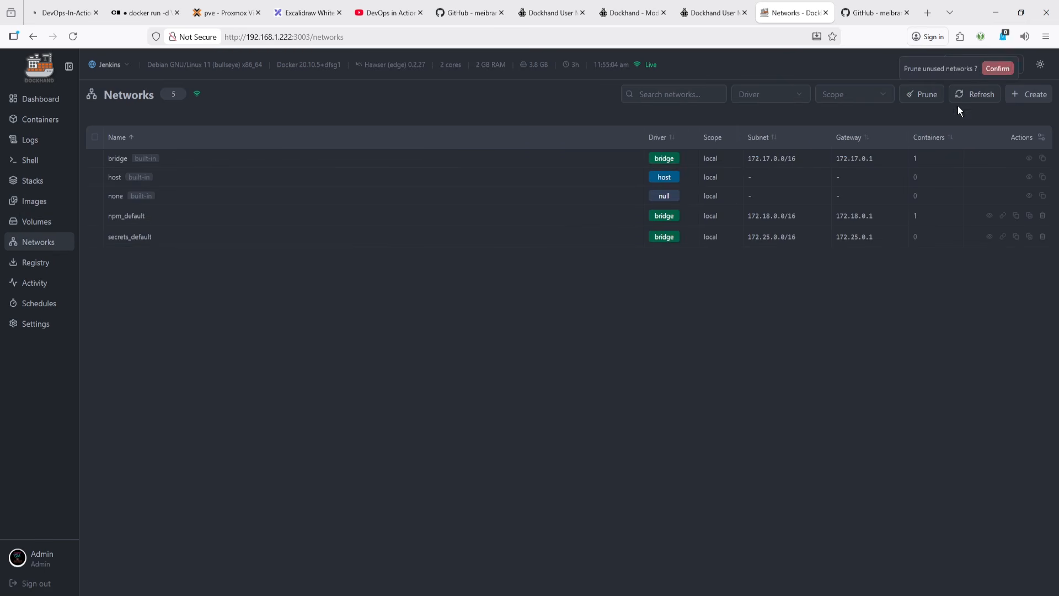
click(997, 67)
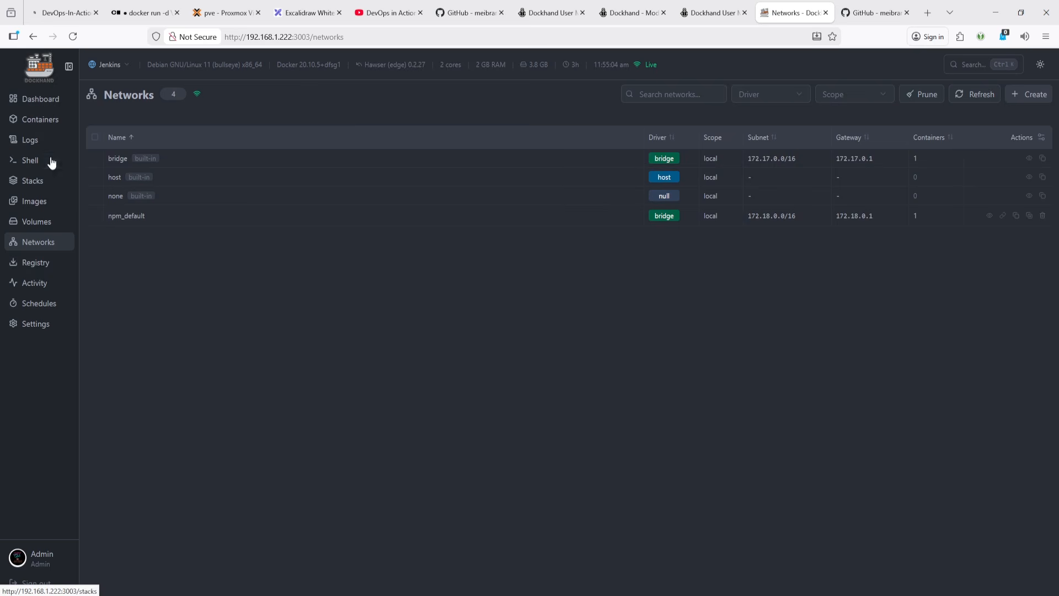
- View the activity log and container list, then switch to the DevOps In Action dashboard browser tab
click(34, 283)
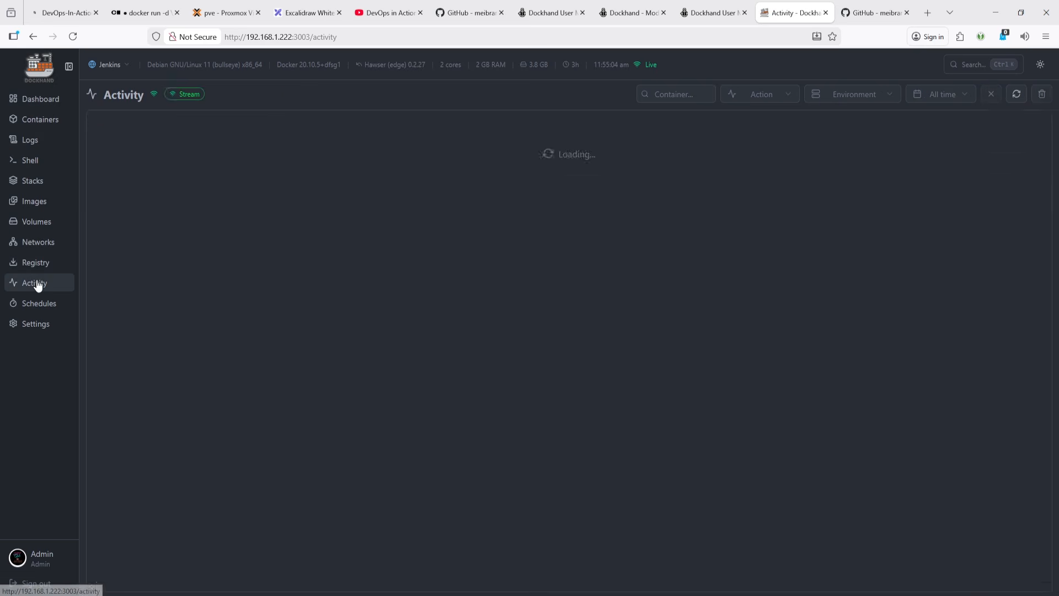
click(33, 121)
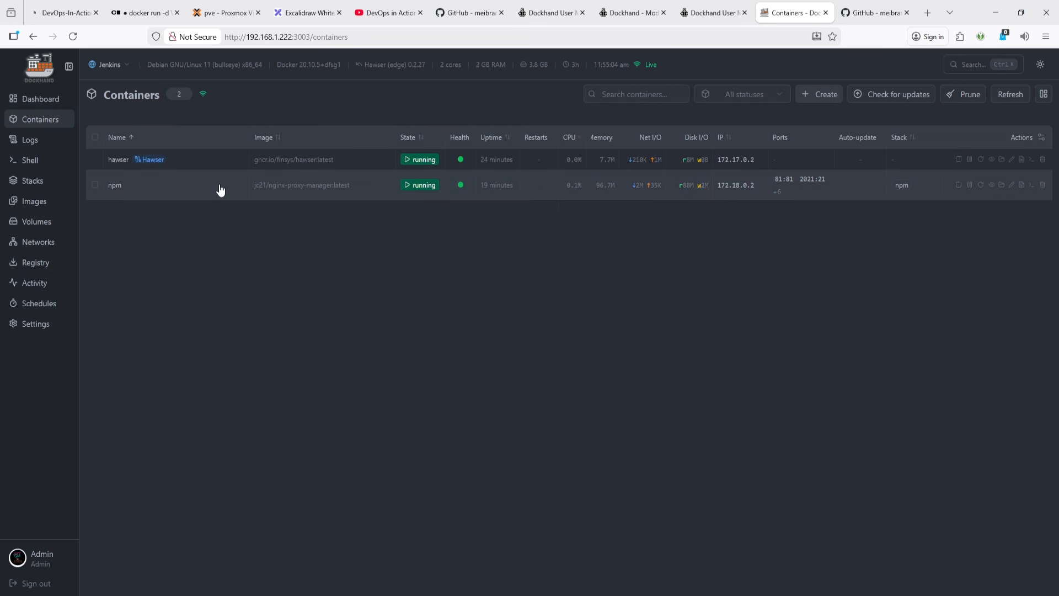
click(61, 12)
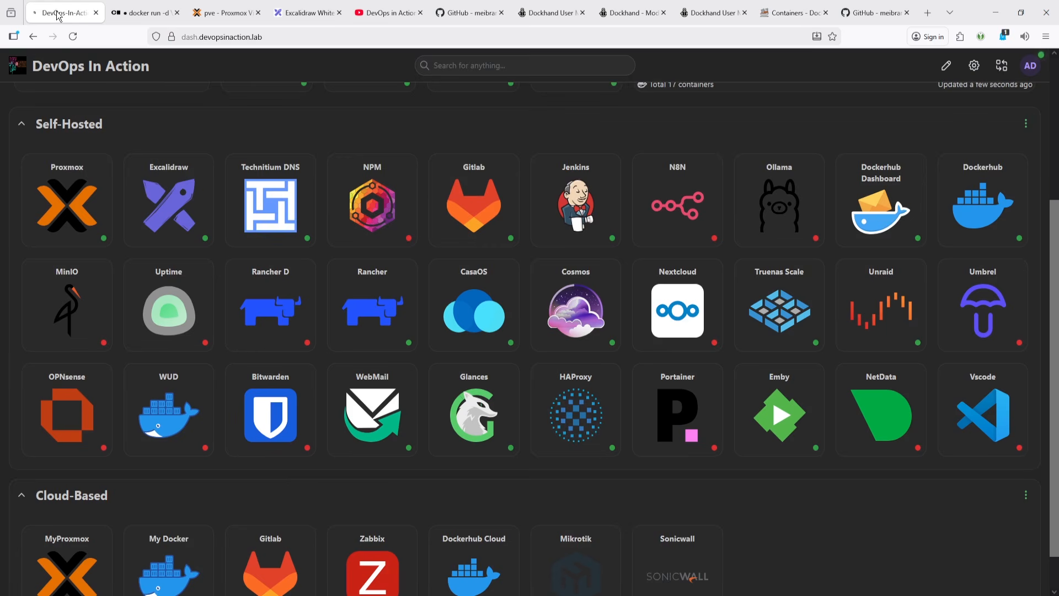
- Browse the other open browser tabs: the dashboard, the DevOps in Action YouTube channel and the Dockhand GitHub guide
scroll(600, 344, down, 2)
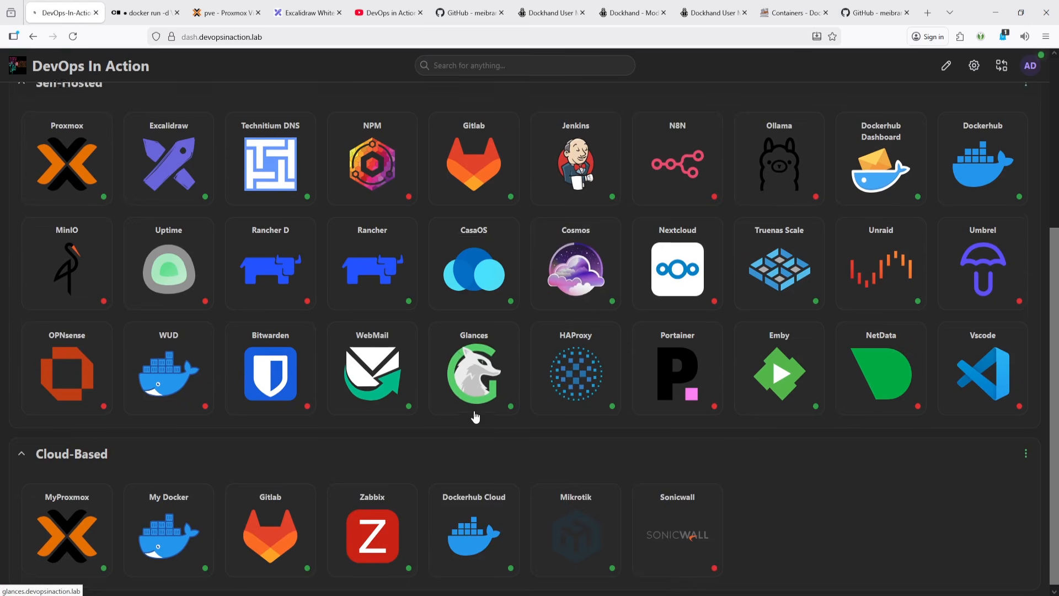
scroll(476, 408, up, 5)
scroll(478, 411, up, 1)
scroll(478, 410, down, 5)
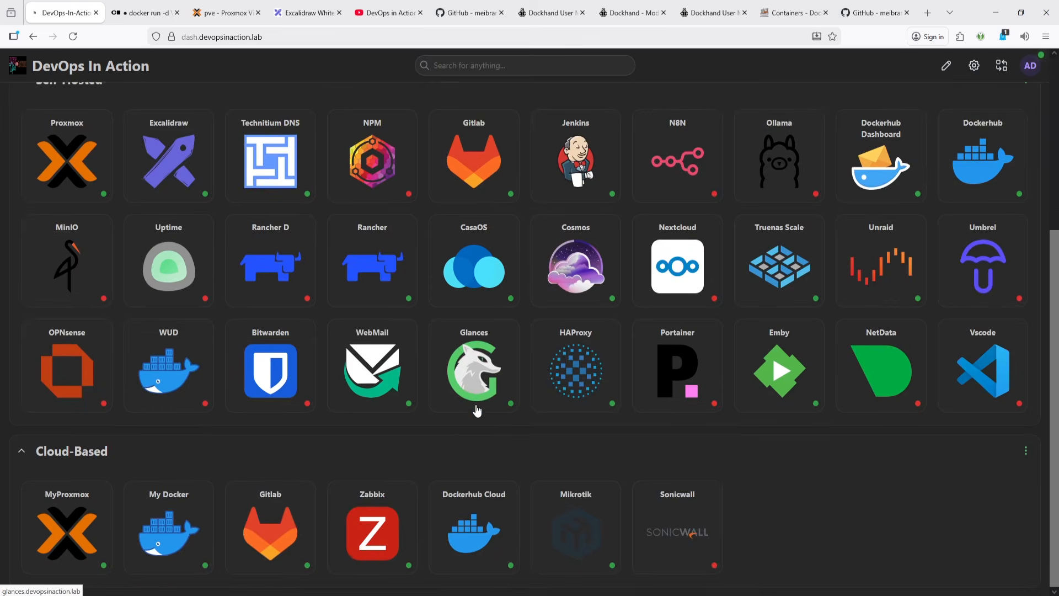
scroll(477, 410, up, 4)
click(145, 12)
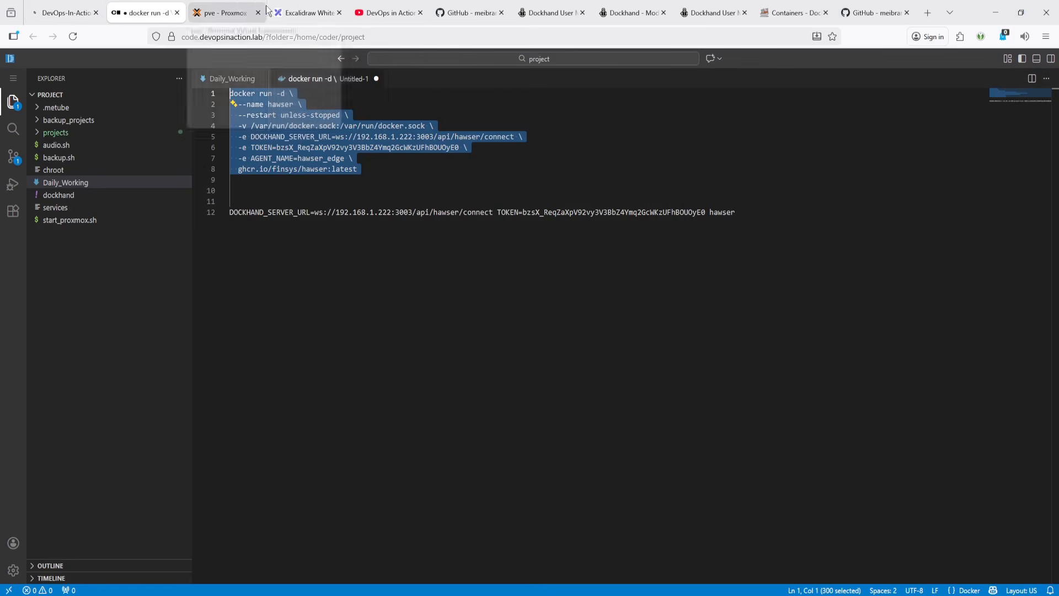
click(375, 14)
scroll(645, 432, down, 4)
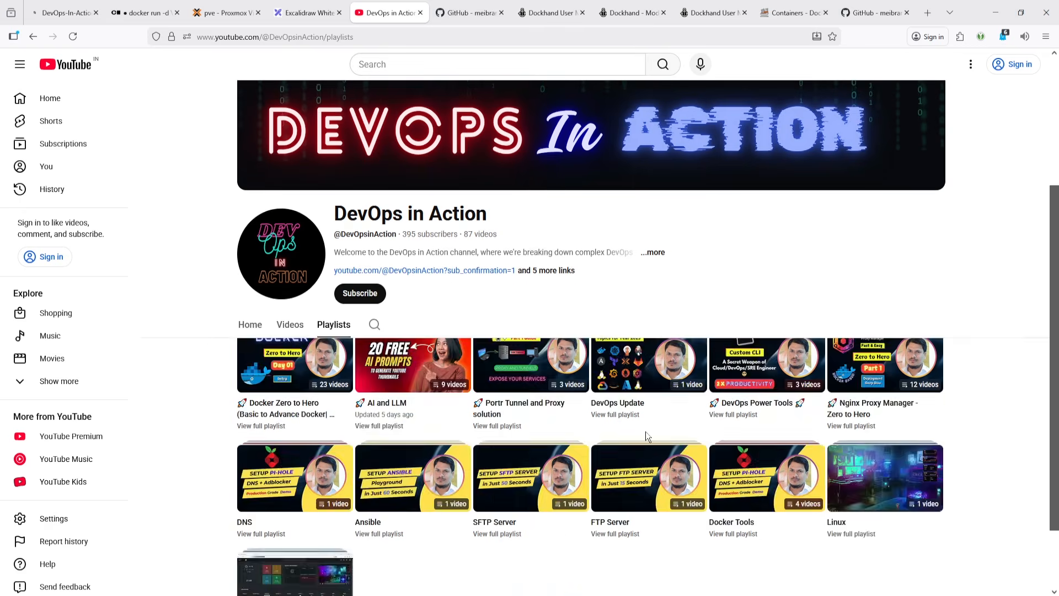
scroll(312, 302, up, 4)
click(289, 331)
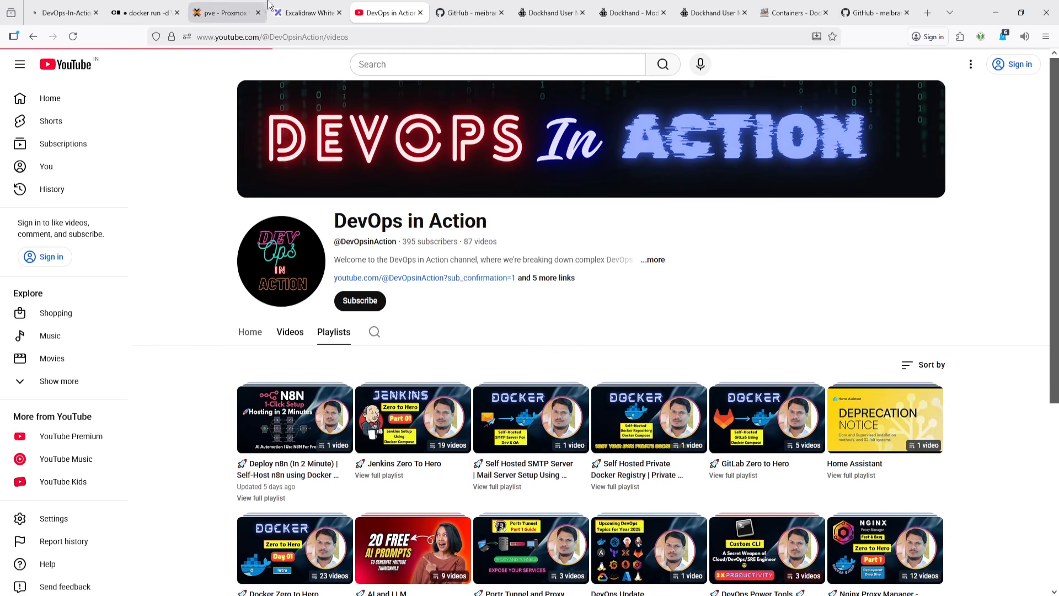
click(469, 3)
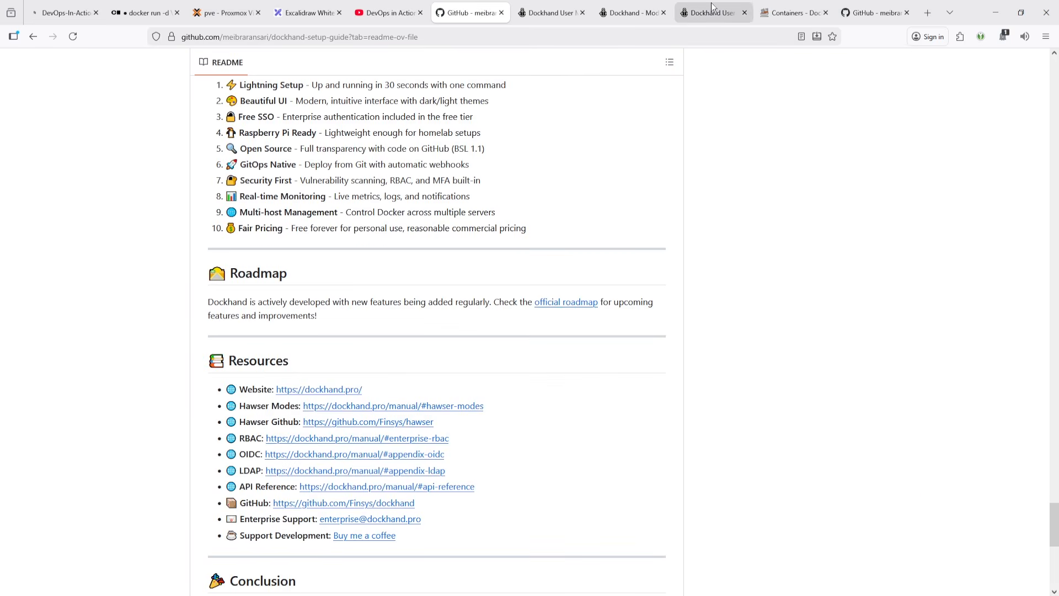
- Return to Dockhand's containers list and open the npm container's details overview
click(794, 5)
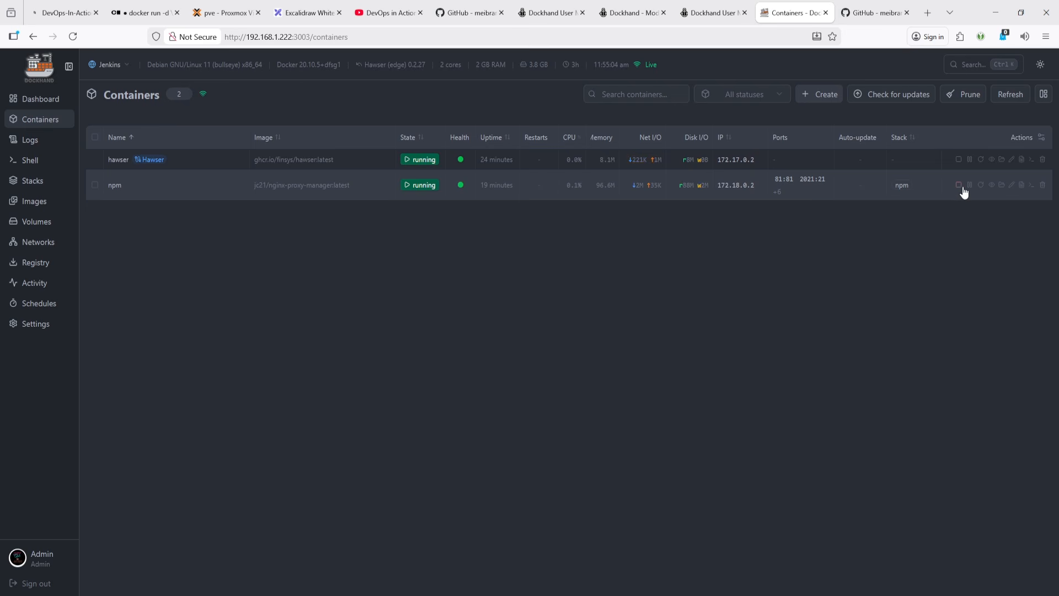
click(993, 189)
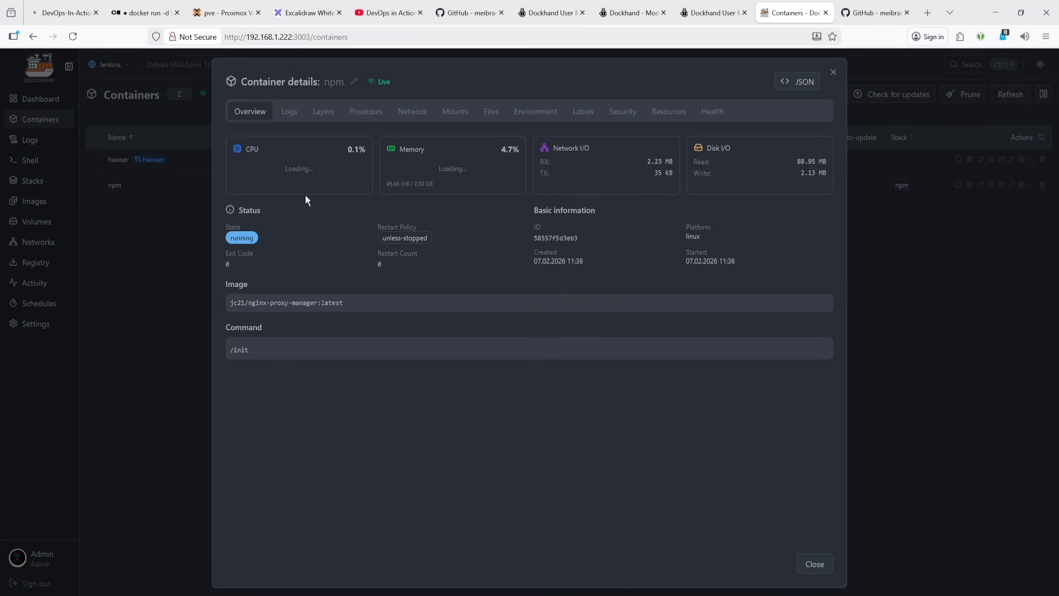
drag(356, 307, 202, 298)
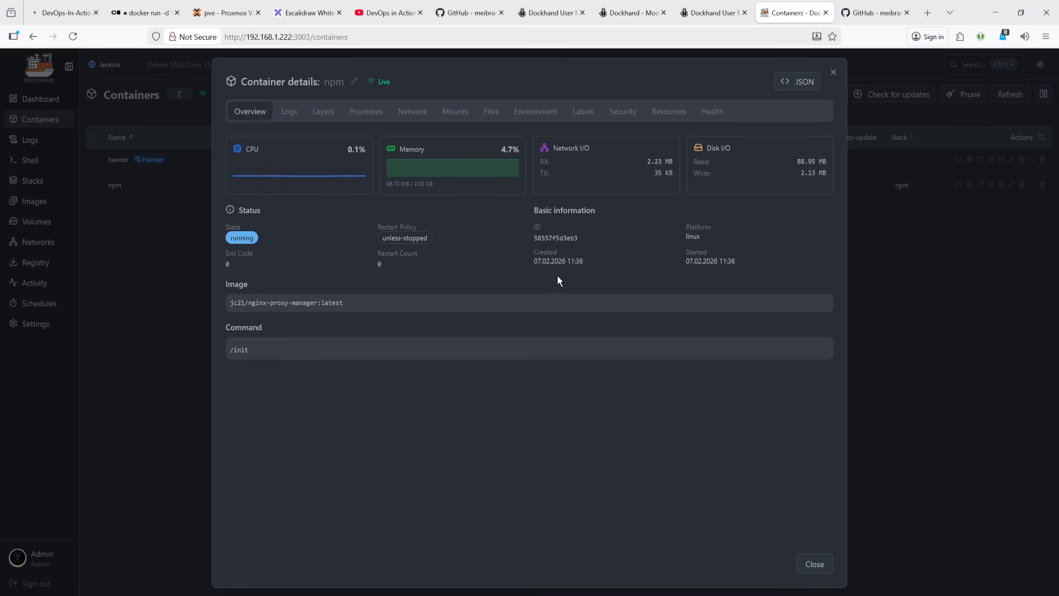
double_click(695, 235)
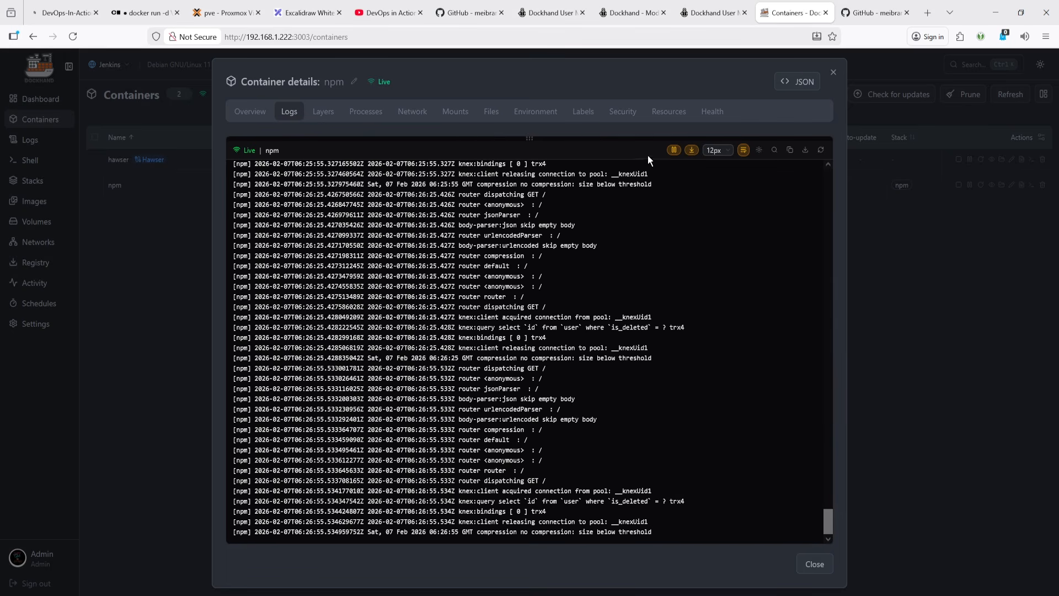
- Switch the npm container's logs between font sizes, finally setting the log font size to 14px
click(692, 155)
click(693, 157)
click(716, 151)
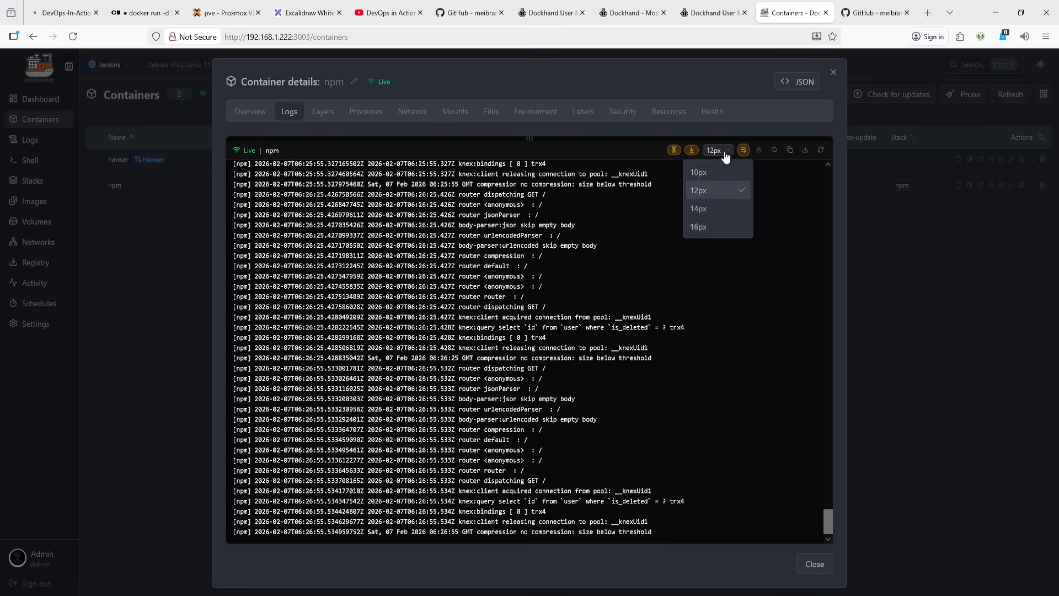
click(706, 208)
click(715, 150)
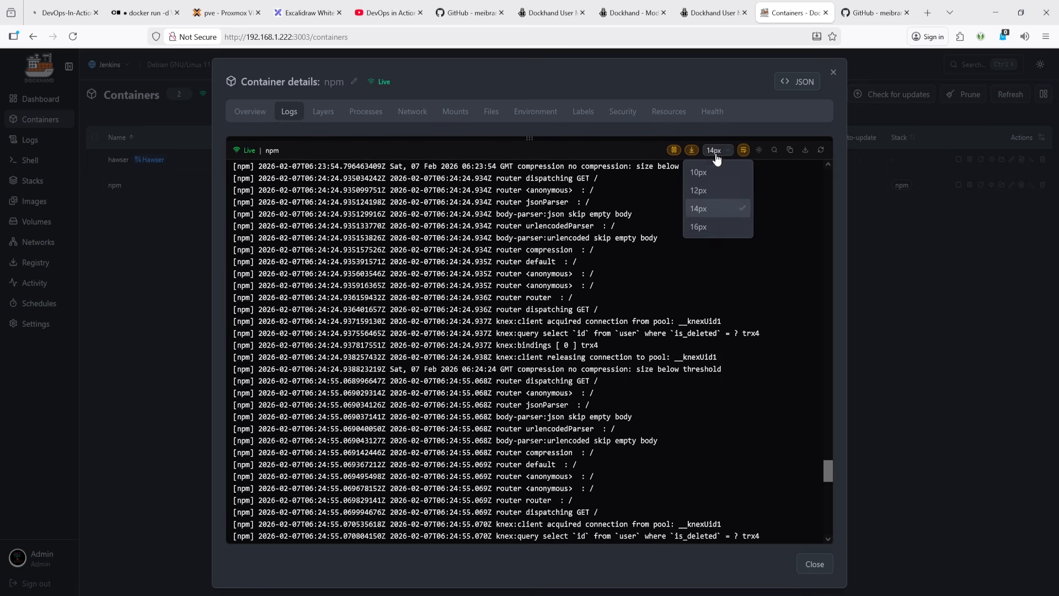
click(714, 177)
click(719, 151)
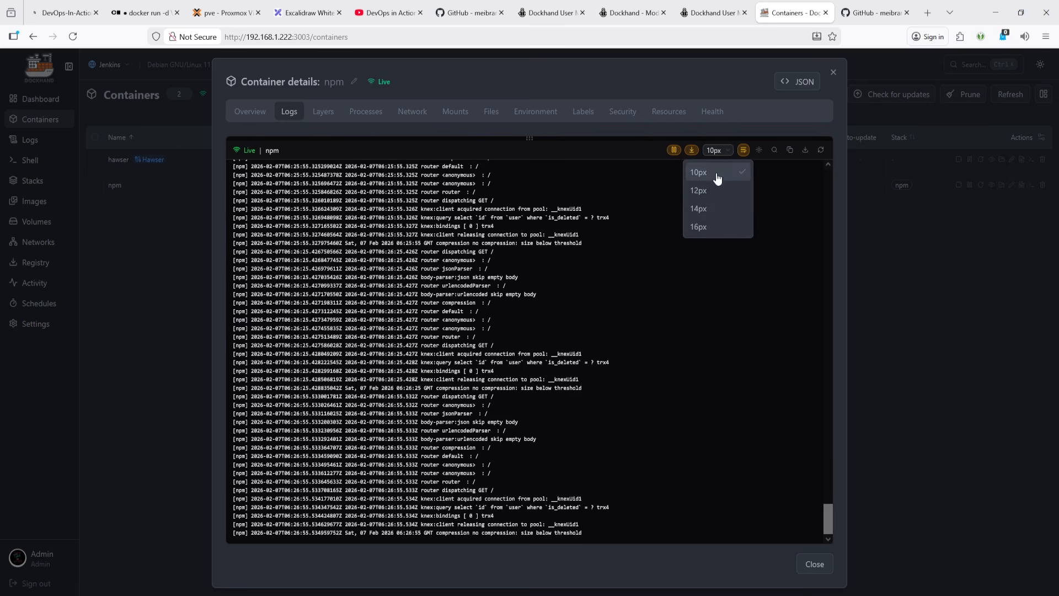
click(712, 206)
click(718, 150)
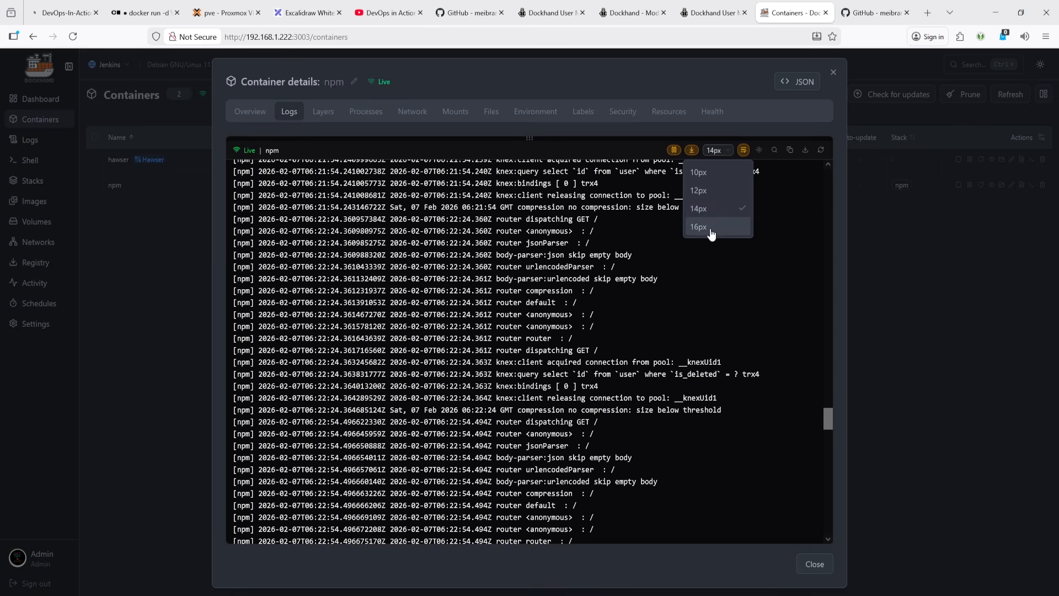
click(711, 221)
click(717, 151)
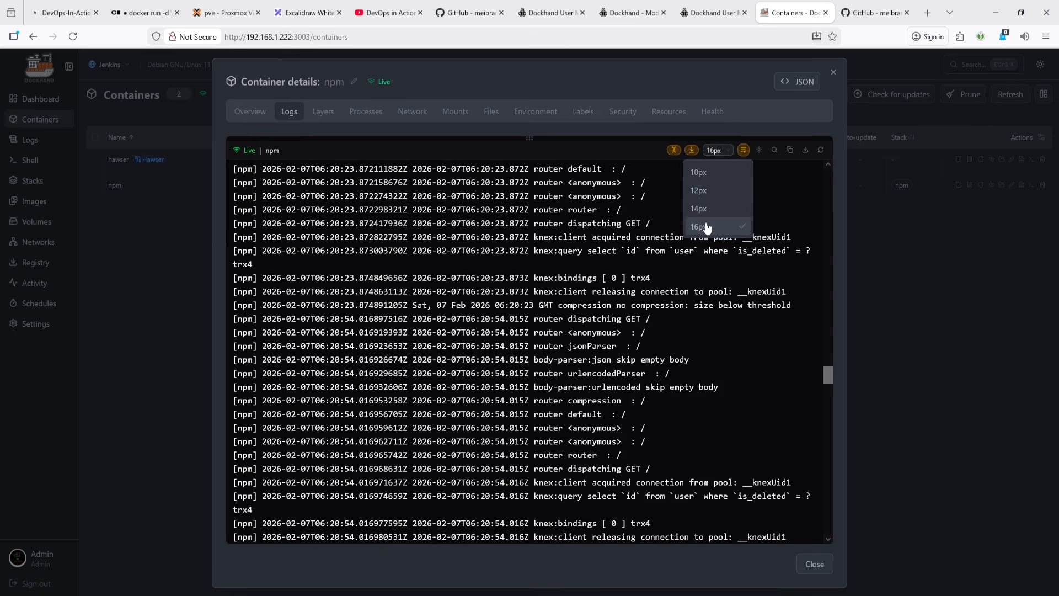
click(719, 208)
- Open the log search and download the npm container's logs as a text file
click(774, 150)
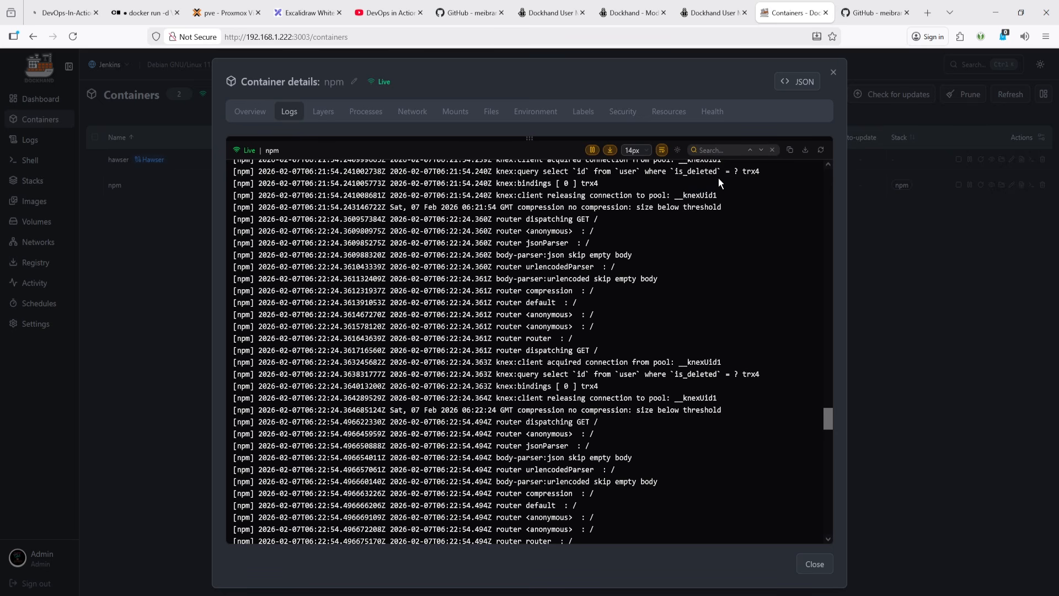
click(678, 150)
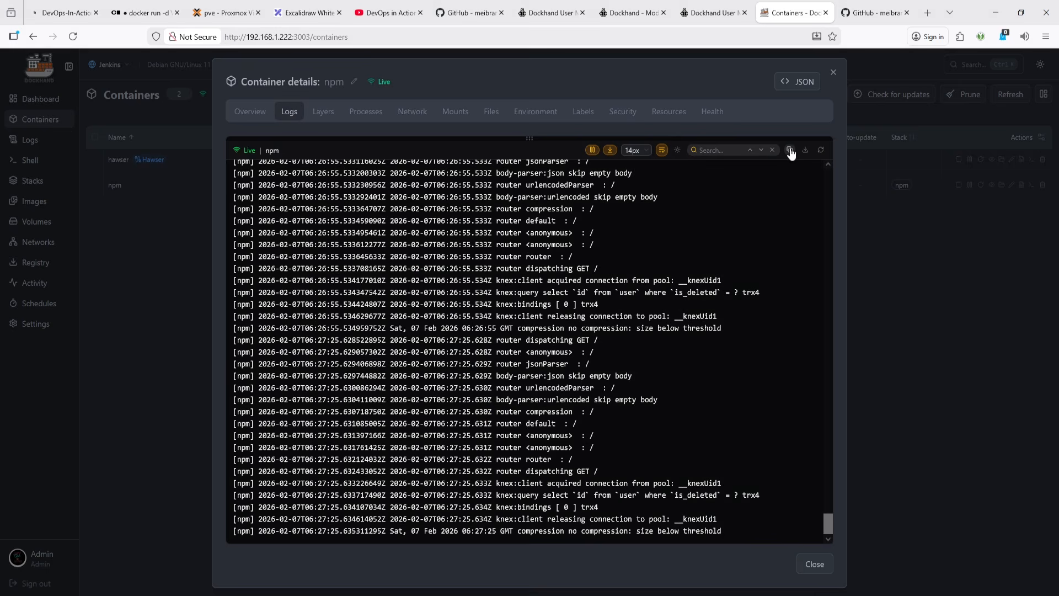
click(791, 151)
click(803, 152)
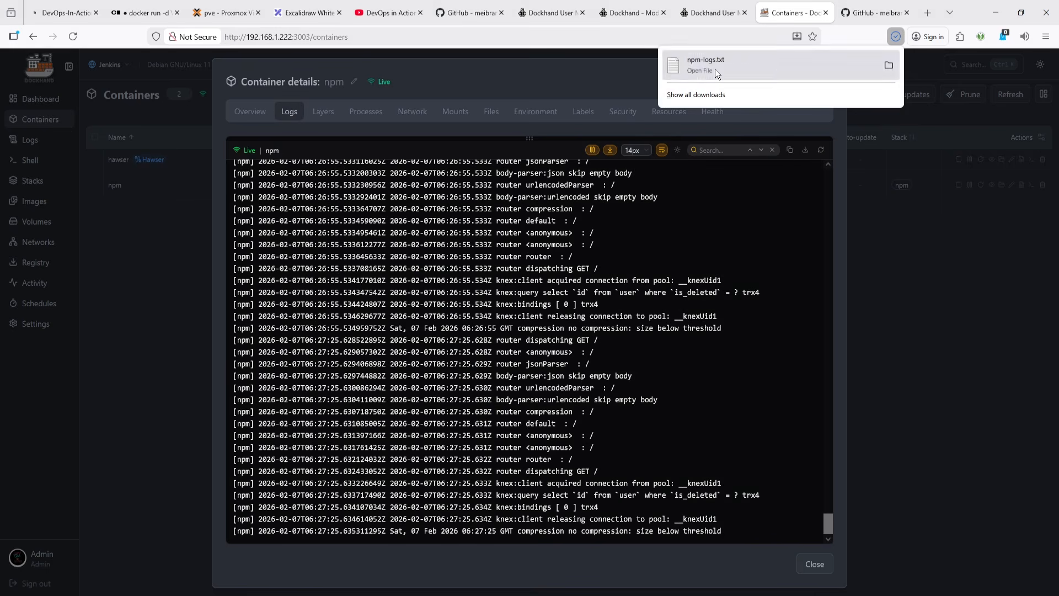
click(821, 150)
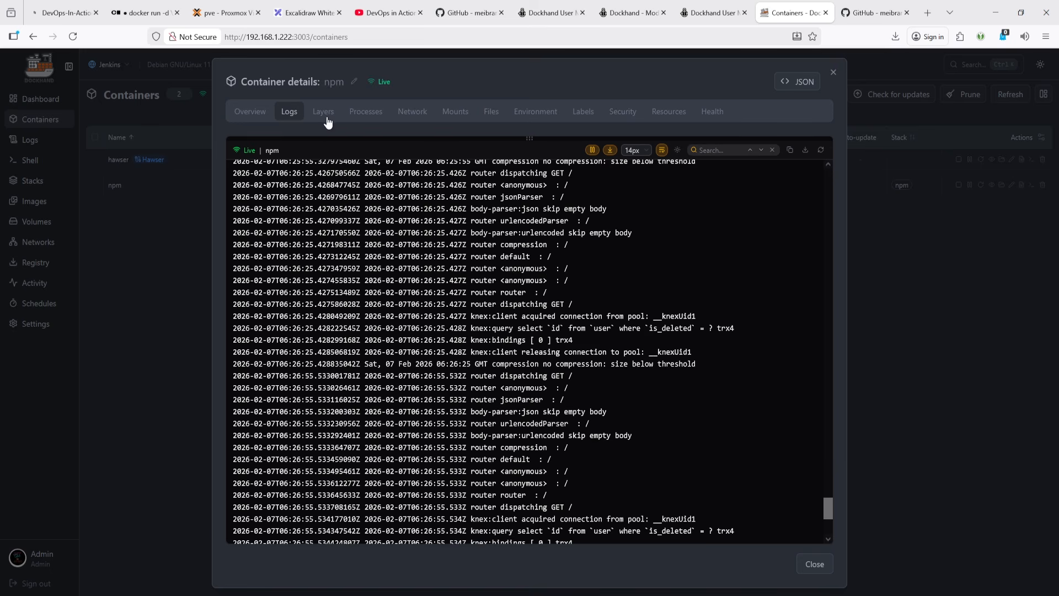
- Inspect the npm container's image layers, expanding several layer entries to read their commands
click(327, 118)
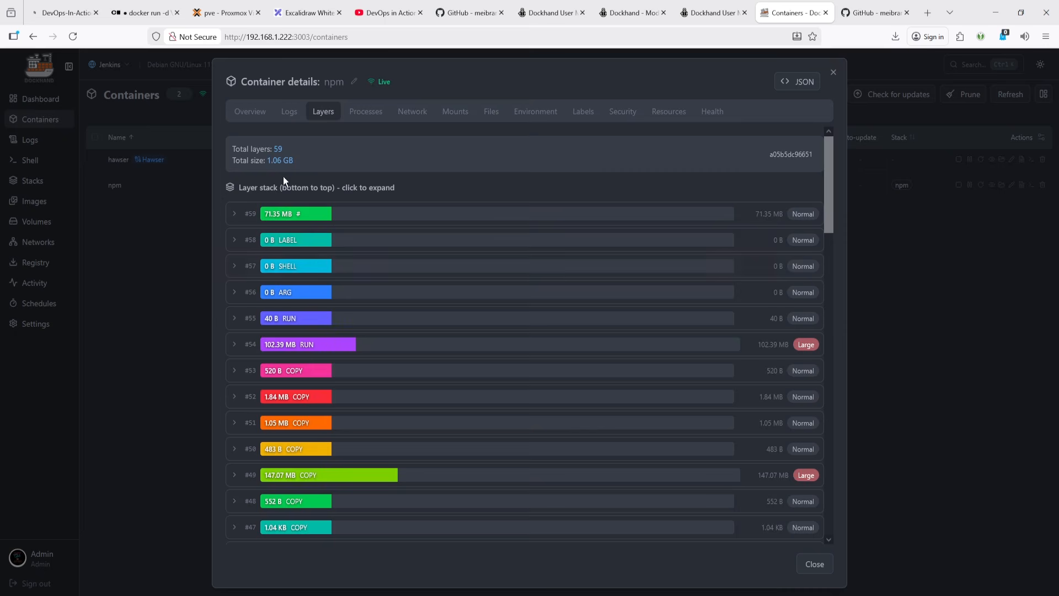
click(268, 117)
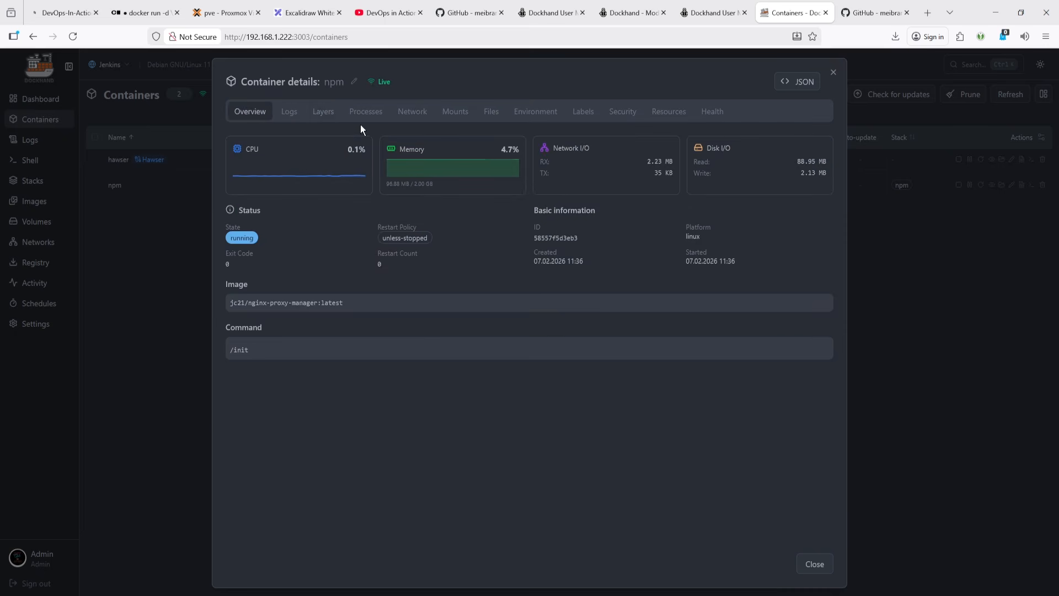
click(323, 114)
click(233, 216)
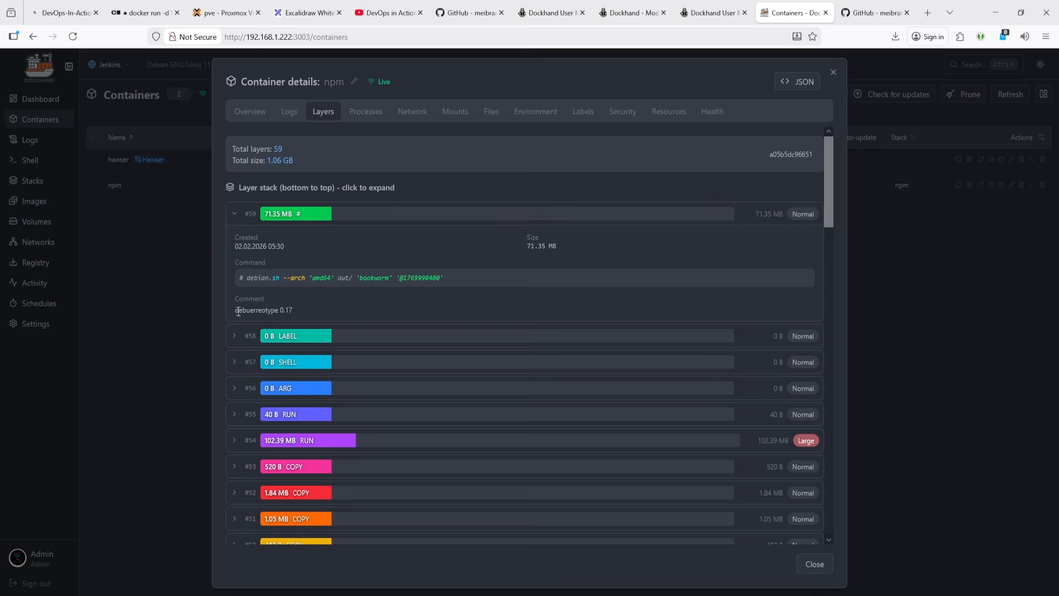
click(234, 337)
scroll(236, 342, down, 2)
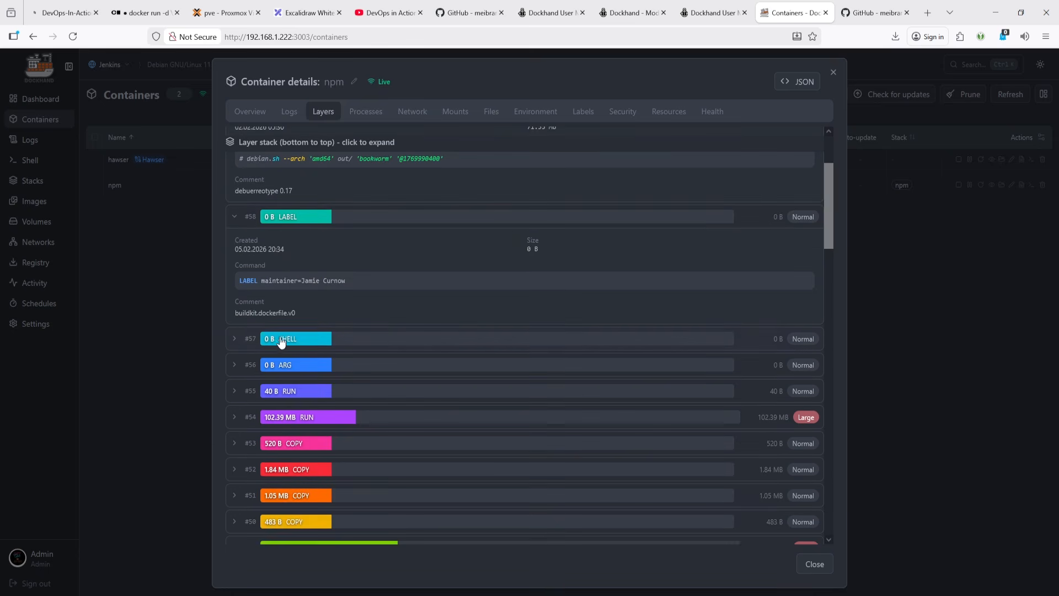
click(235, 340)
scroll(264, 356, down, 8)
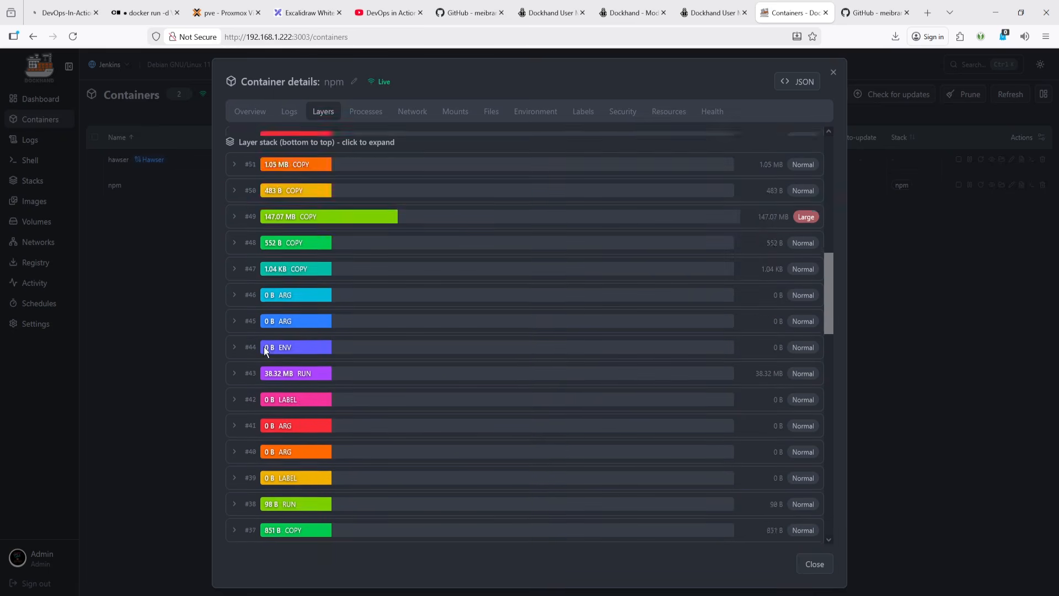
scroll(263, 346, down, 1)
click(233, 172)
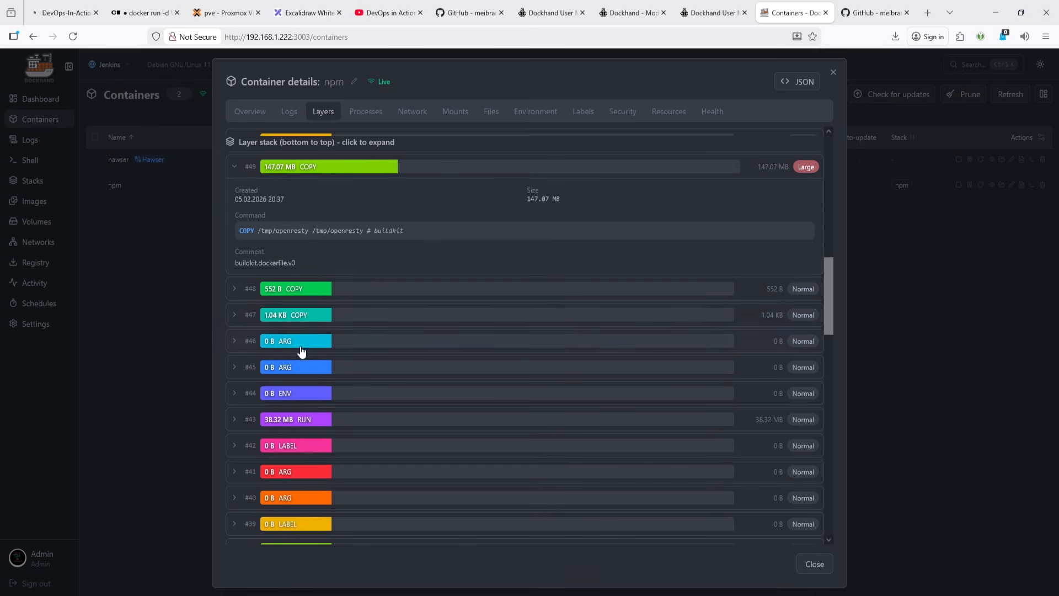
click(233, 291)
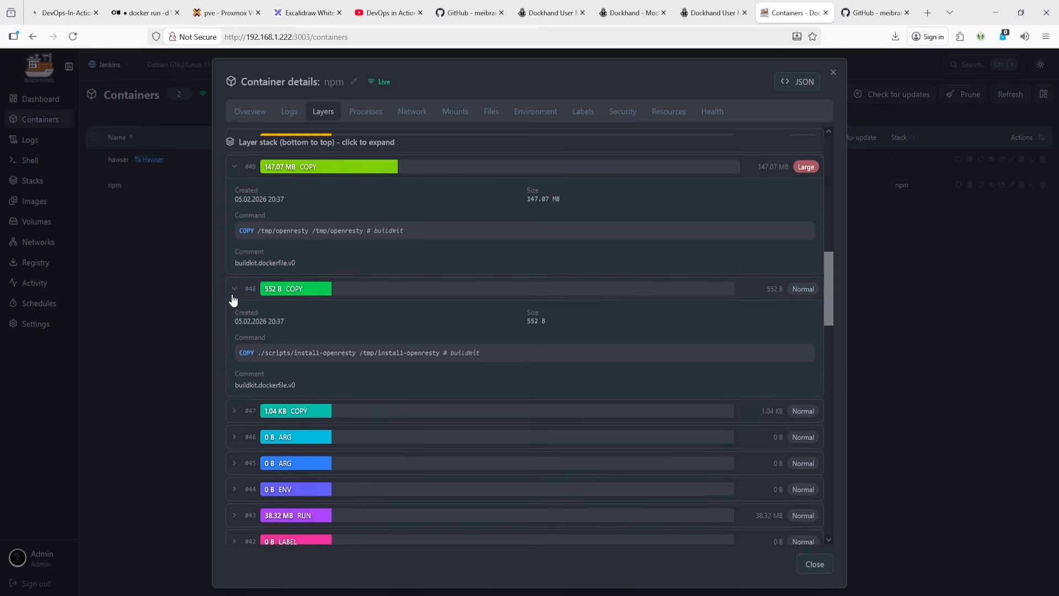
click(235, 413)
scroll(303, 374, down, 8)
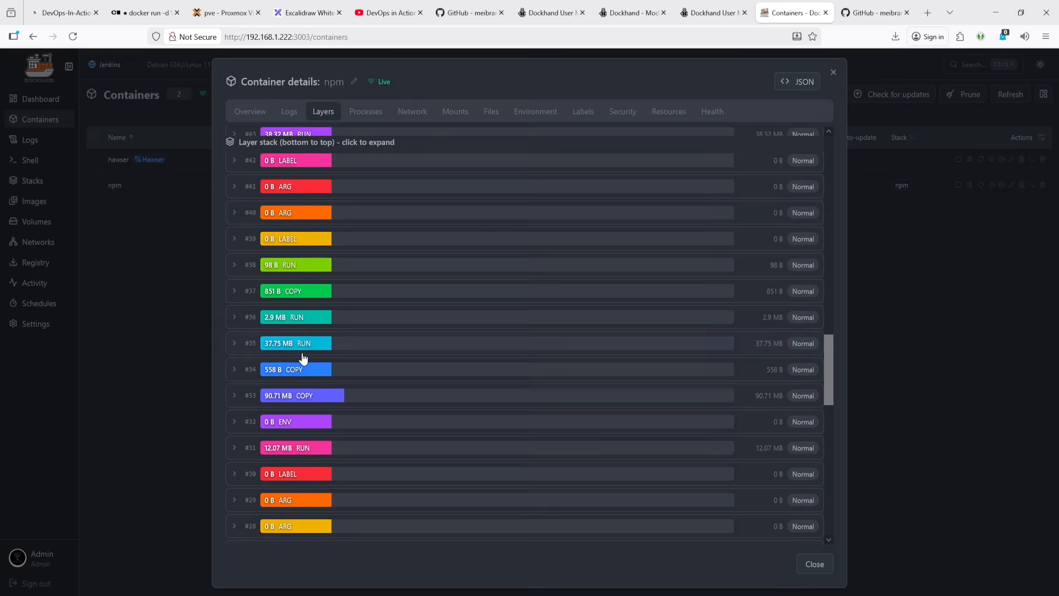
scroll(325, 319, down, 2)
scroll(323, 339, down, 6)
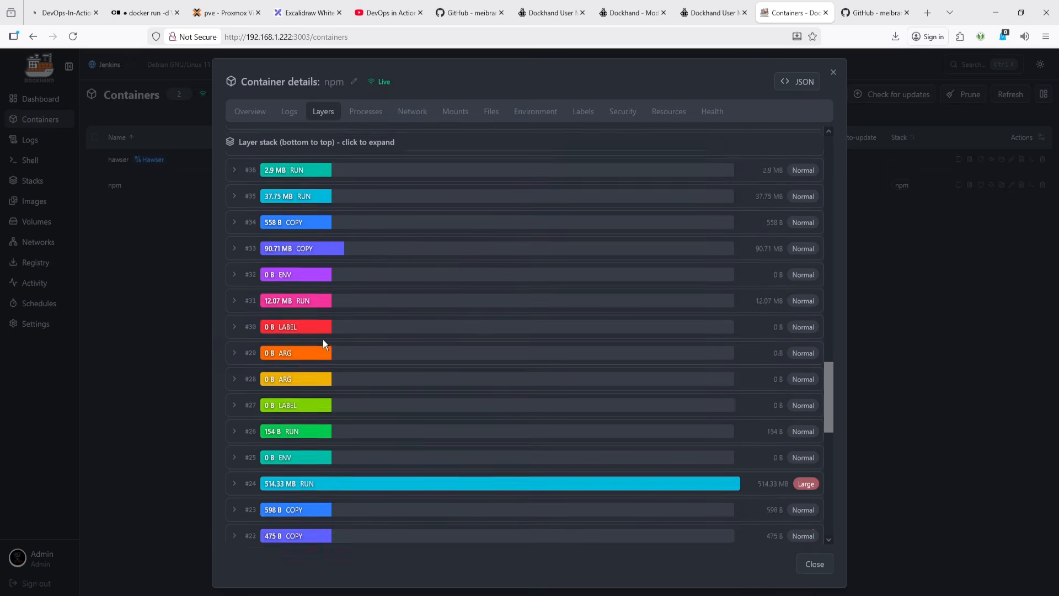
scroll(326, 360, down, 3)
scroll(326, 354, up, 20)
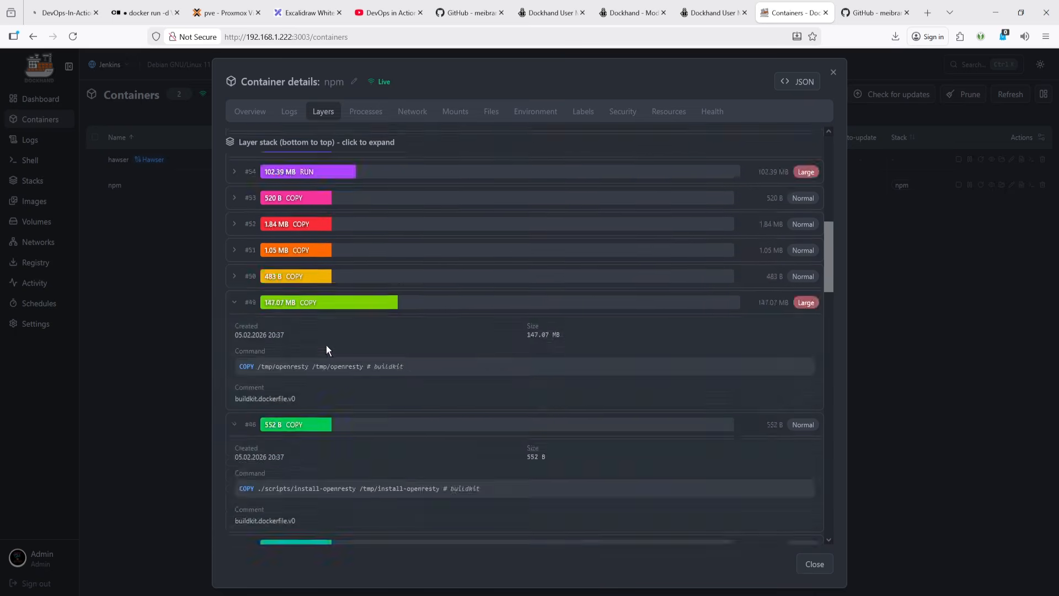
- Review the npm container's running processes and its network settings, DNS servers and port mappings
click(368, 116)
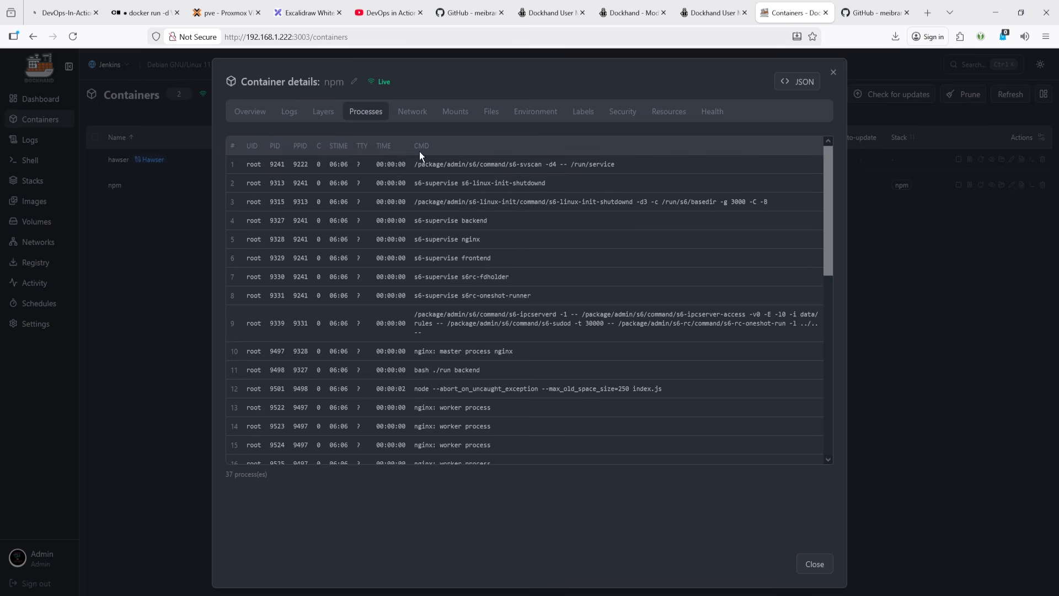
click(421, 116)
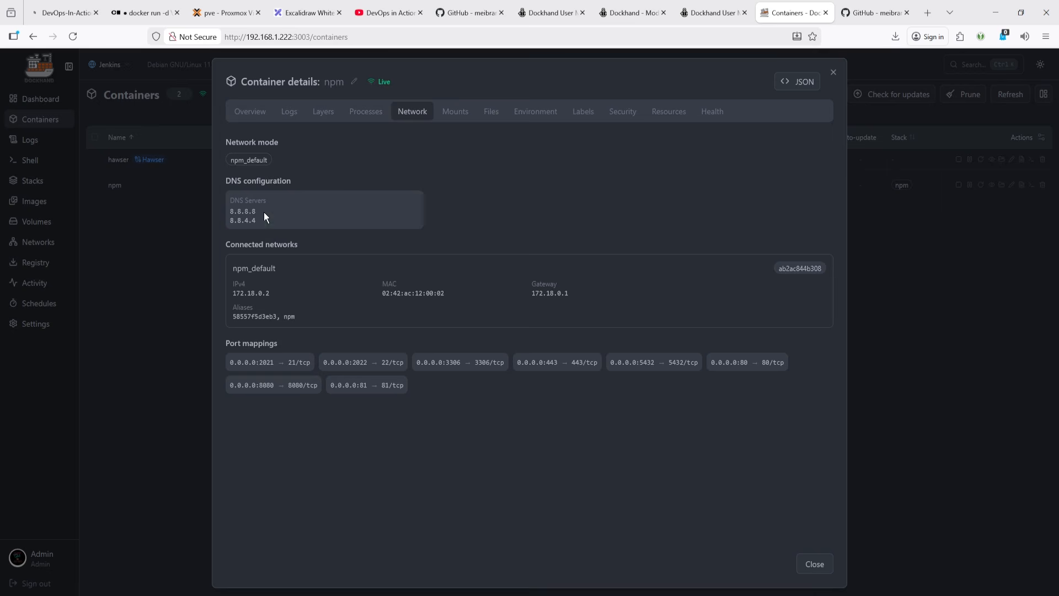
drag(259, 222, 229, 222)
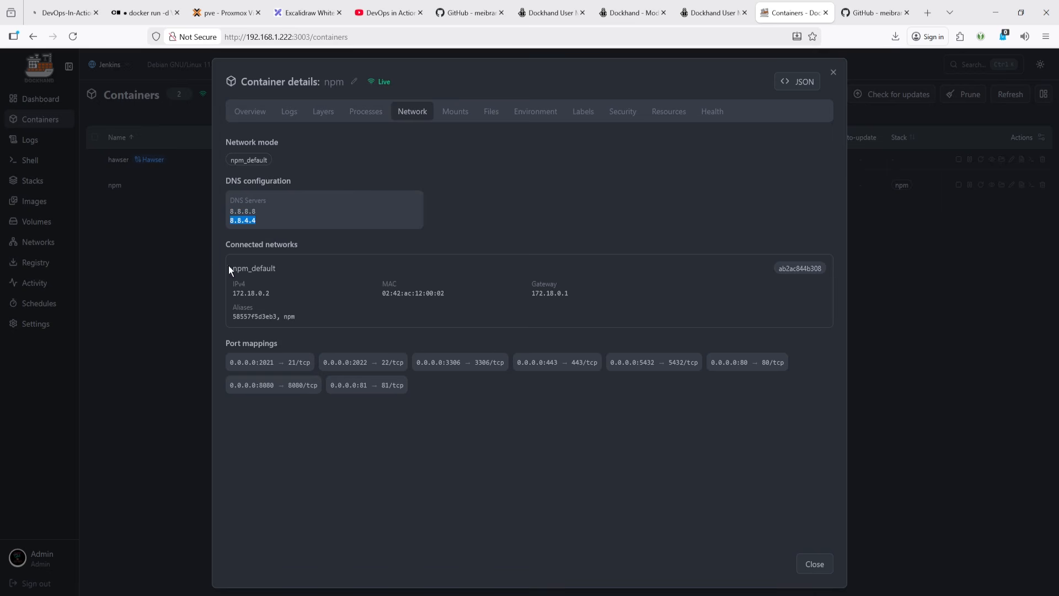
drag(257, 305, 204, 292)
click(270, 298)
double_click(252, 314)
double_click(294, 317)
double_click(274, 317)
click(282, 317)
double_click(294, 316)
double_click(265, 317)
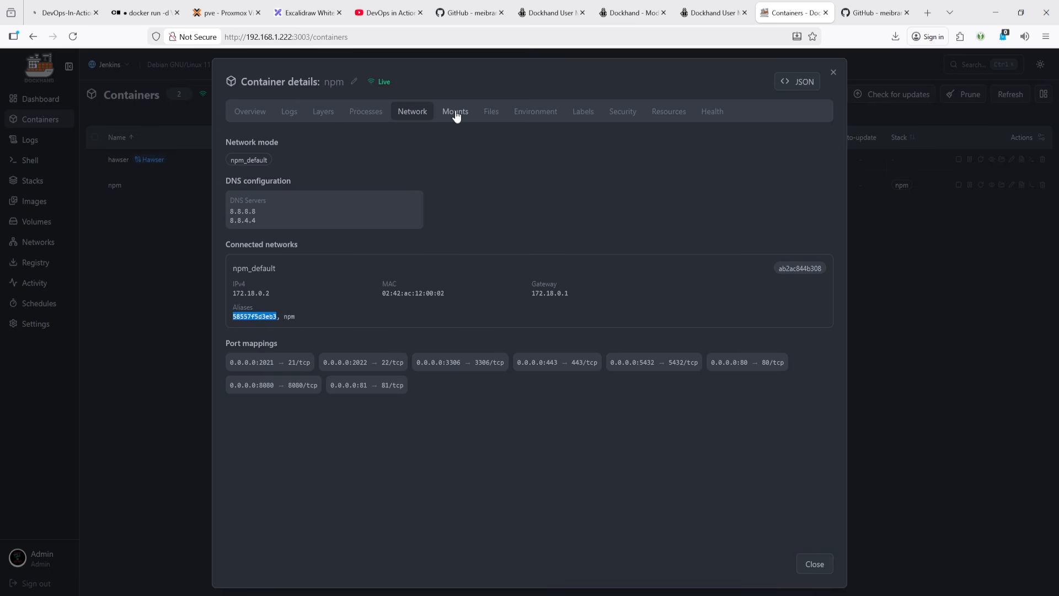
double_click(249, 161)
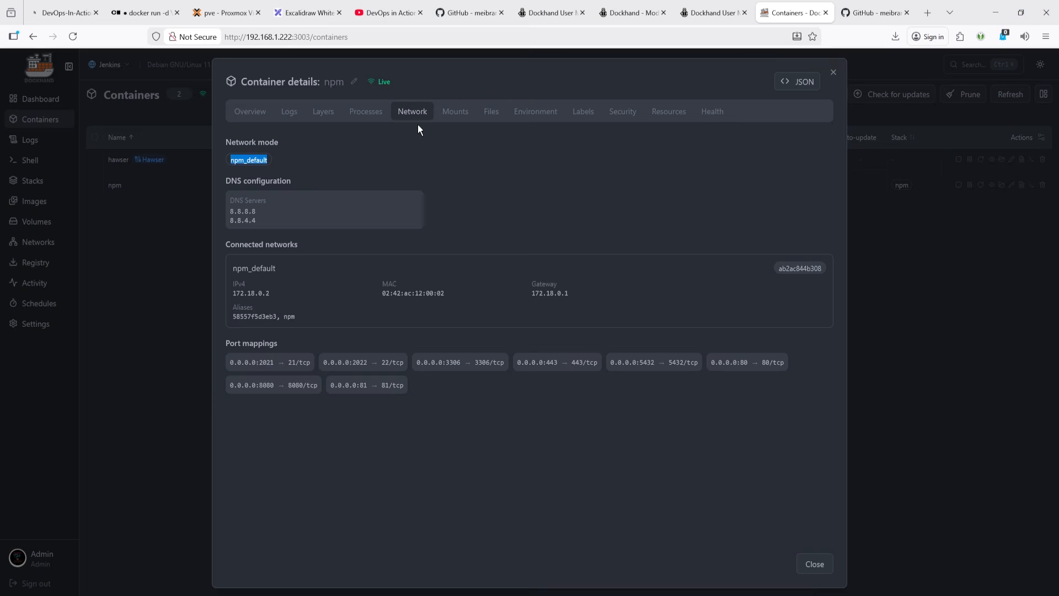
- Review the npm container's bind mounts and their source paths
click(456, 111)
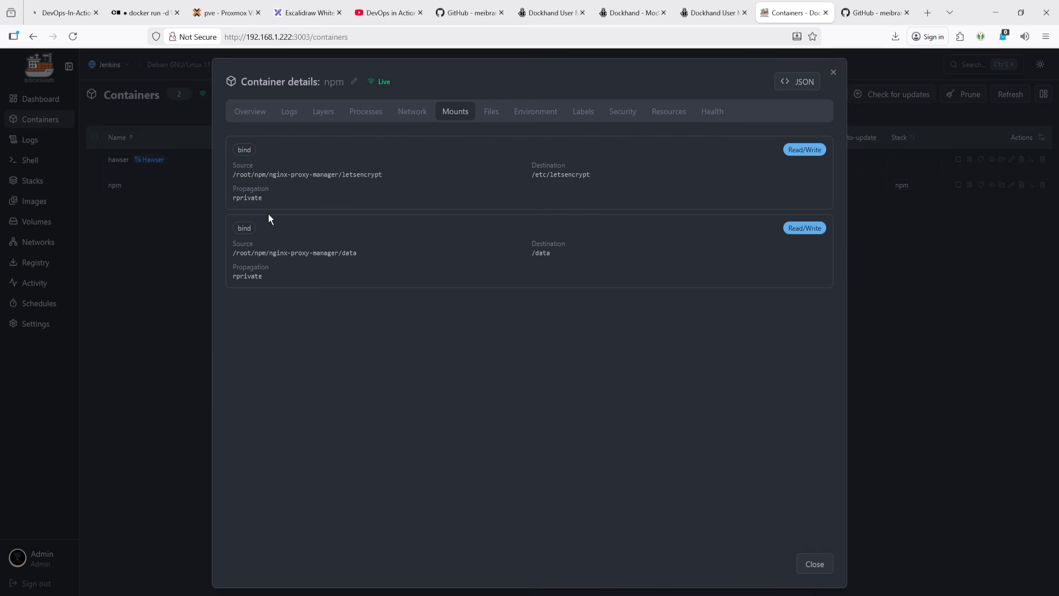
double_click(364, 175)
double_click(349, 252)
- Browse the npm container's file system and download the .dockerenv file
click(492, 111)
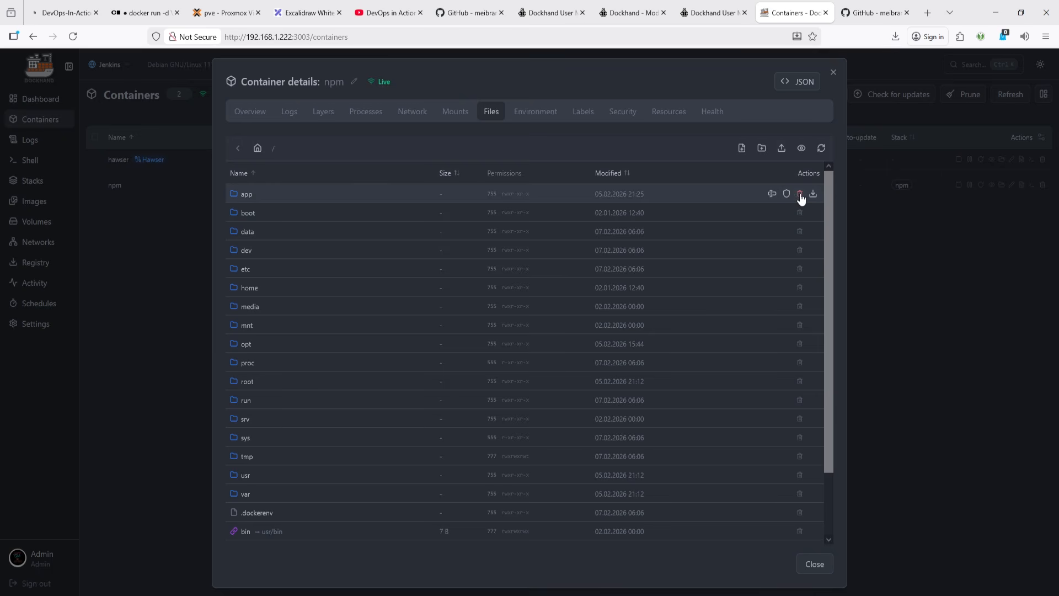
scroll(349, 495, down, 2)
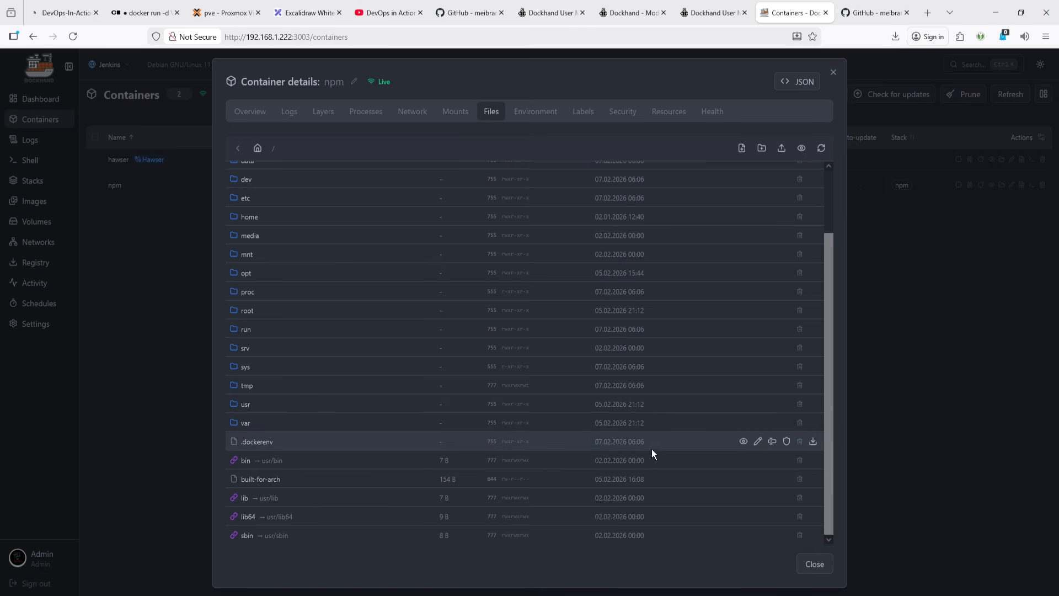
click(813, 441)
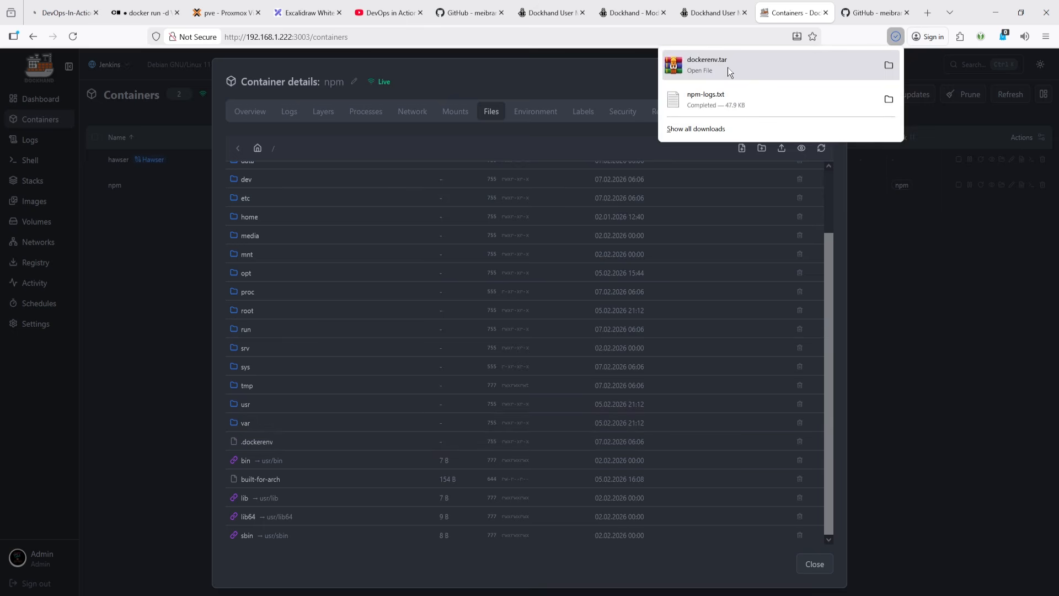
- Reopen the npm container's details and review its environment variables
click(913, 265)
mouse_move(640, 191)
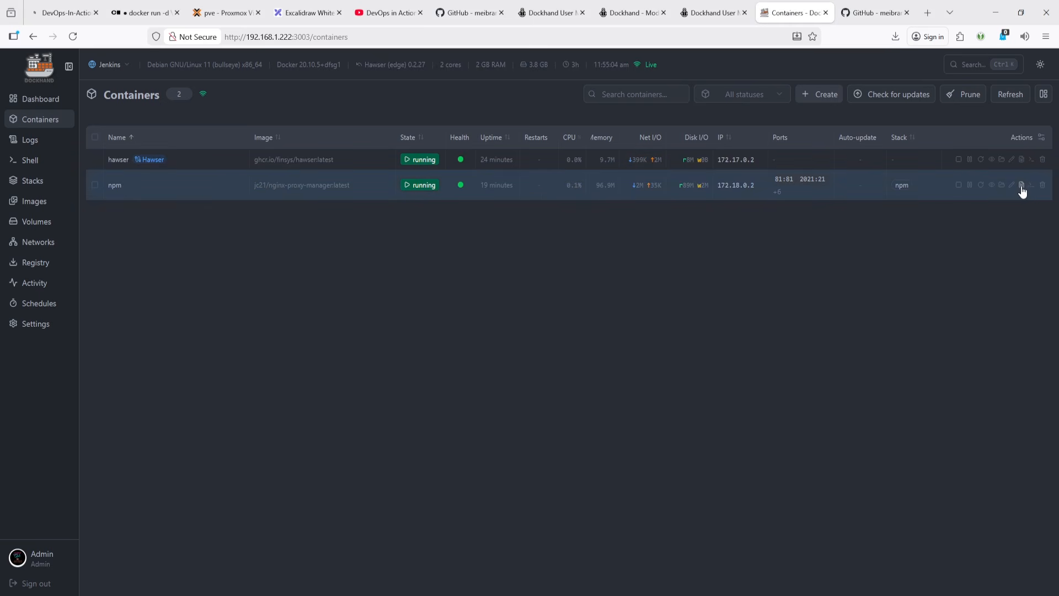
click(992, 185)
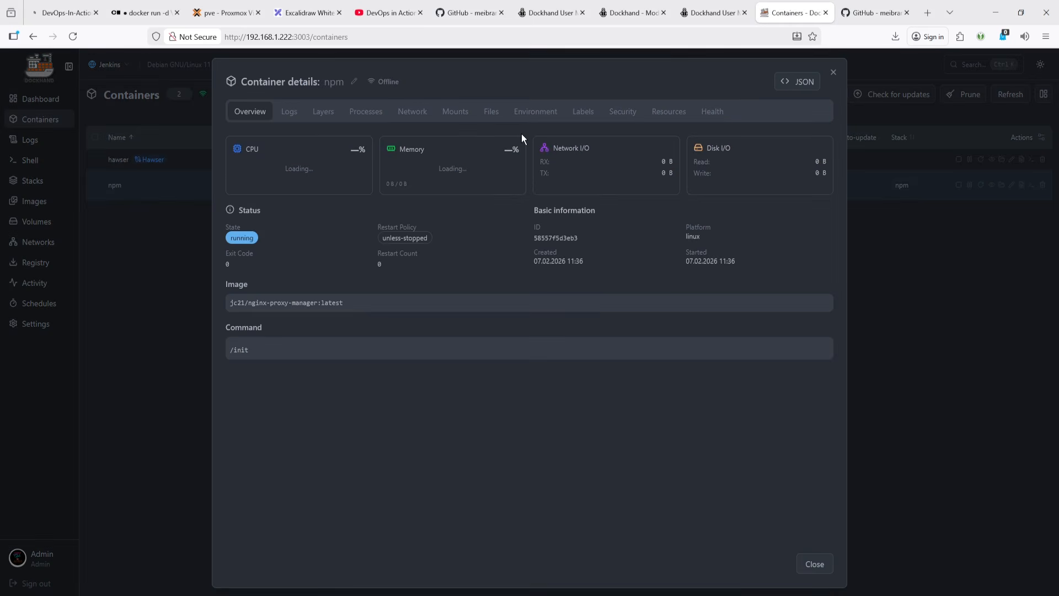
click(492, 111)
click(537, 114)
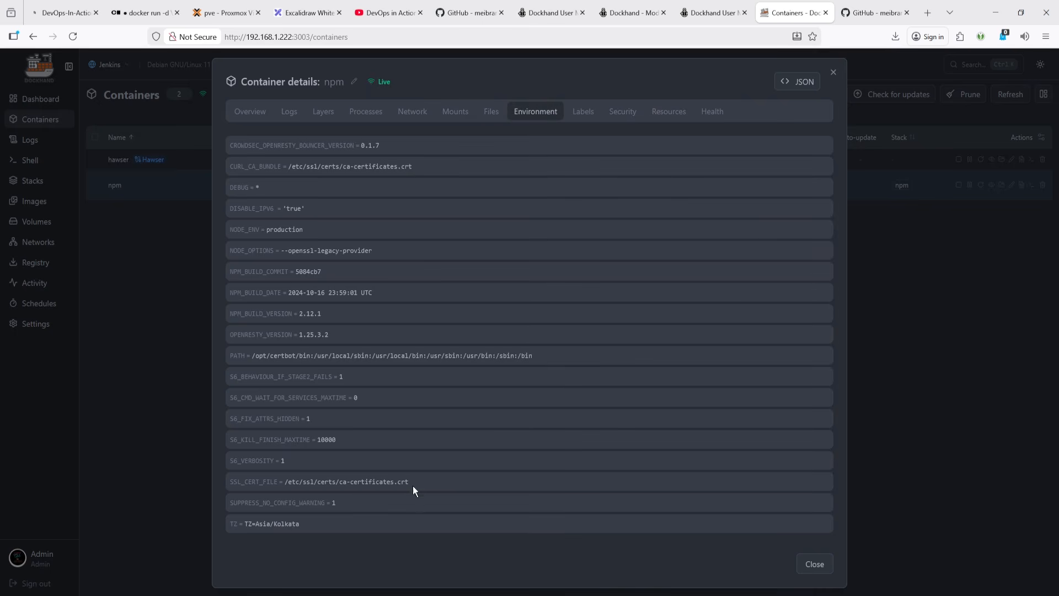
- Review the npm container's labels, scrolling through the full list
click(580, 112)
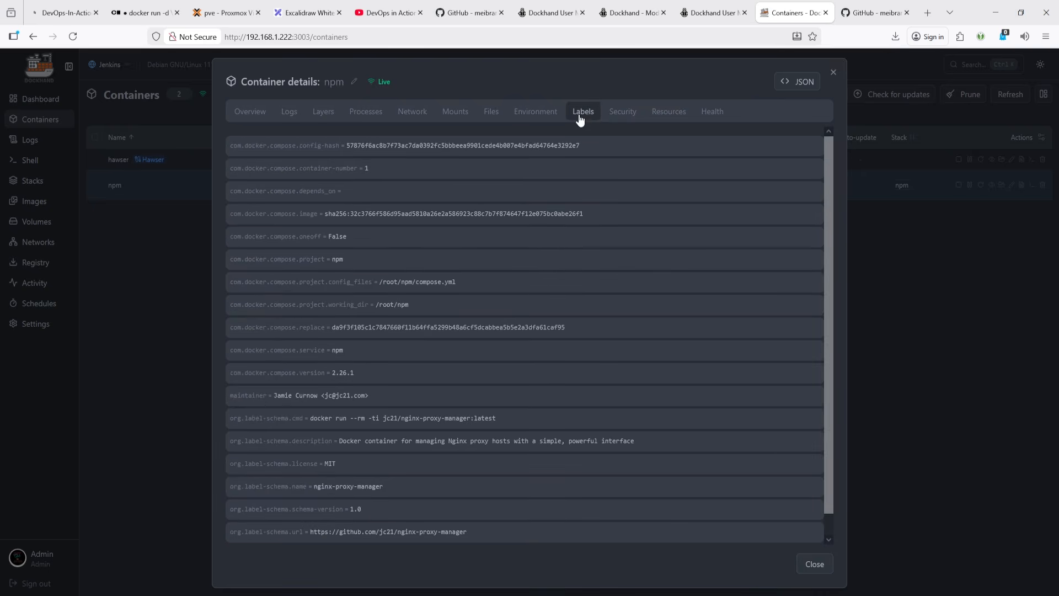
scroll(356, 326, down, 1)
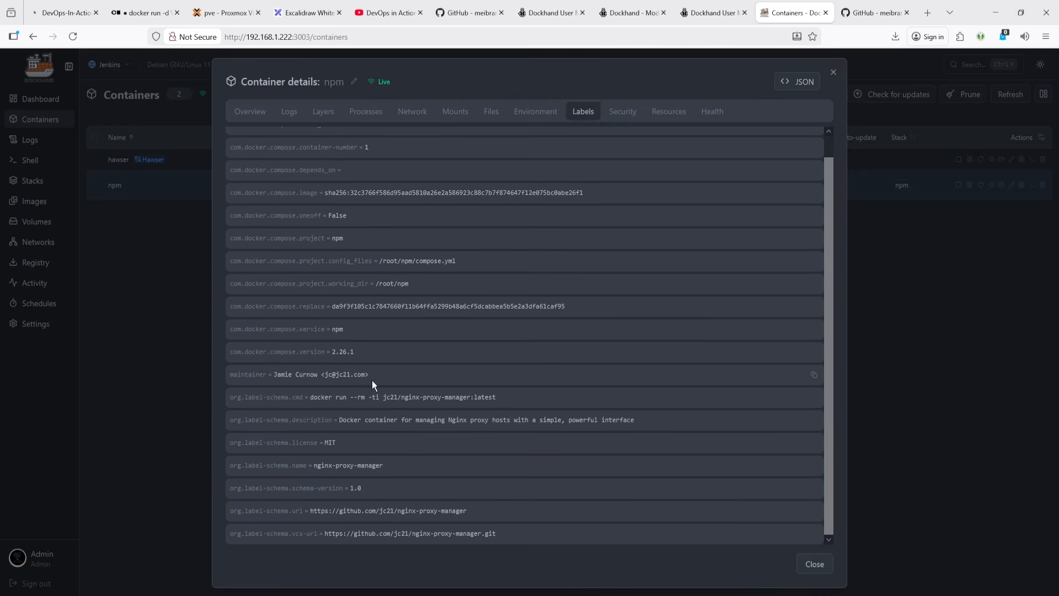
scroll(372, 382, up, 1)
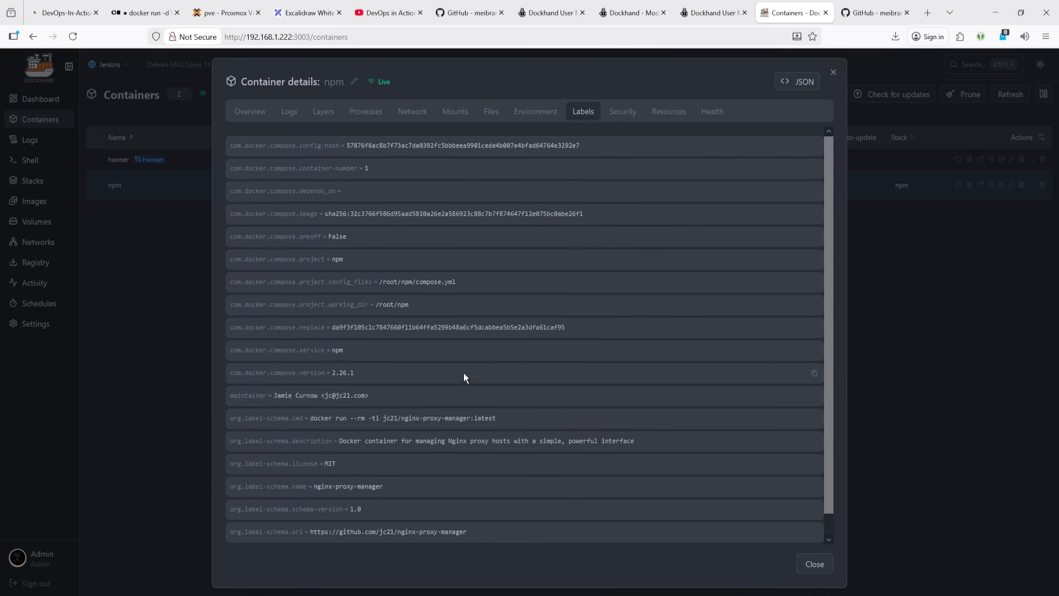
- Review the npm container's security settings: privileged mode, read-only root, user, namespace and AppArmor profile
click(628, 116)
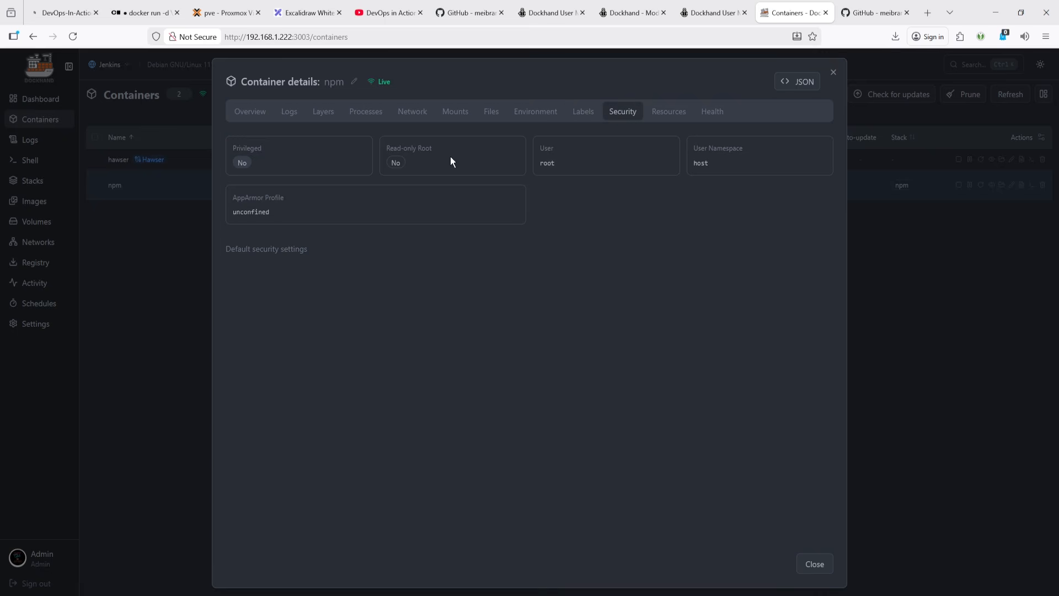
double_click(242, 163)
double_click(396, 163)
click(563, 164)
double_click(547, 163)
click(704, 165)
double_click(702, 163)
drag(296, 220, 227, 213)
- Review the npm container's resource limits, cgroup settings and health check log, then close the details
click(671, 112)
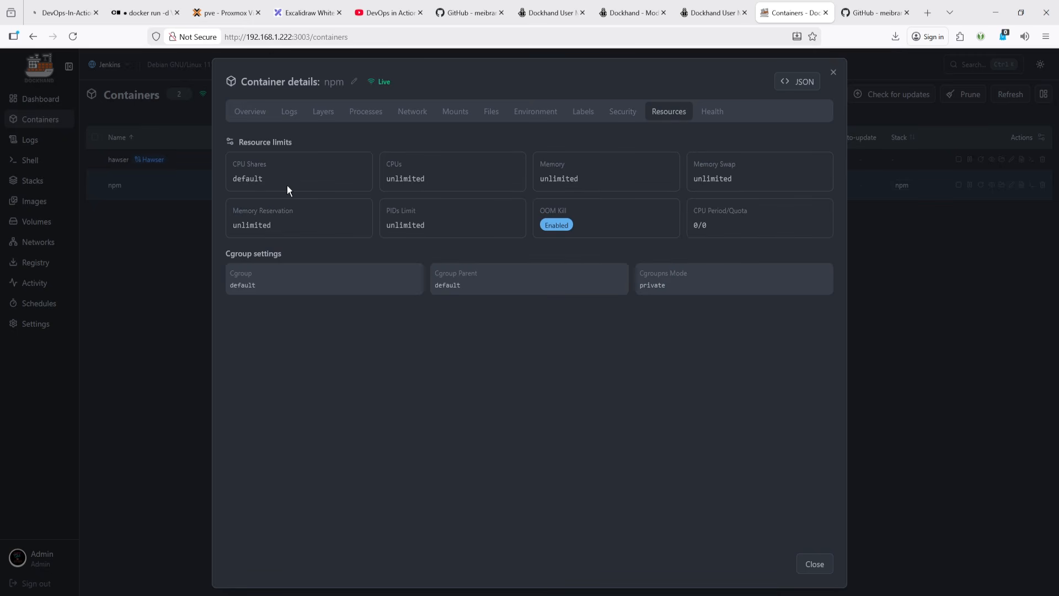
double_click(412, 182)
double_click(565, 182)
click(689, 187)
drag(721, 226, 641, 223)
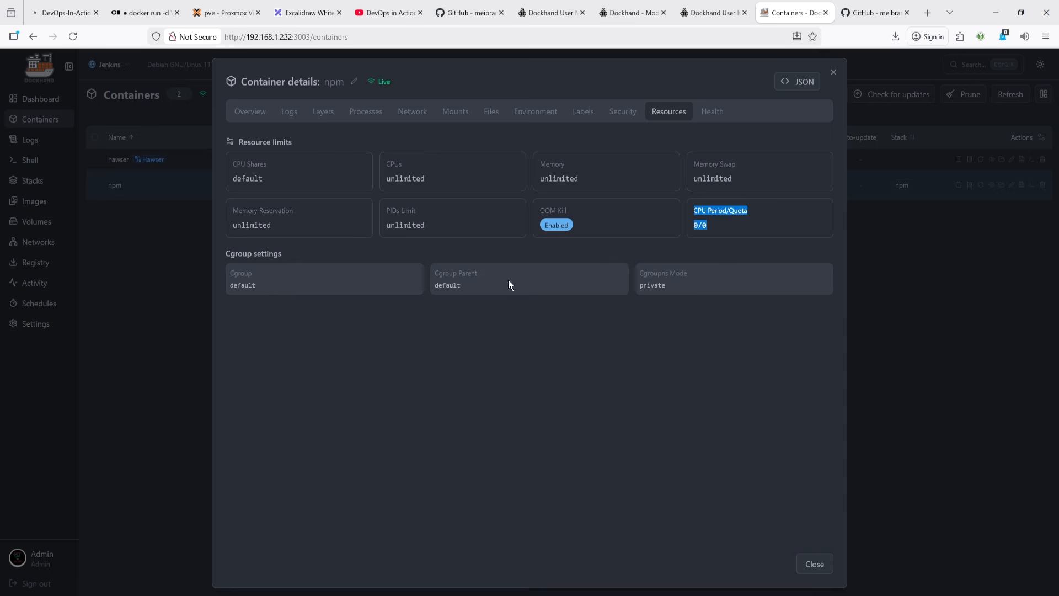
click(264, 287)
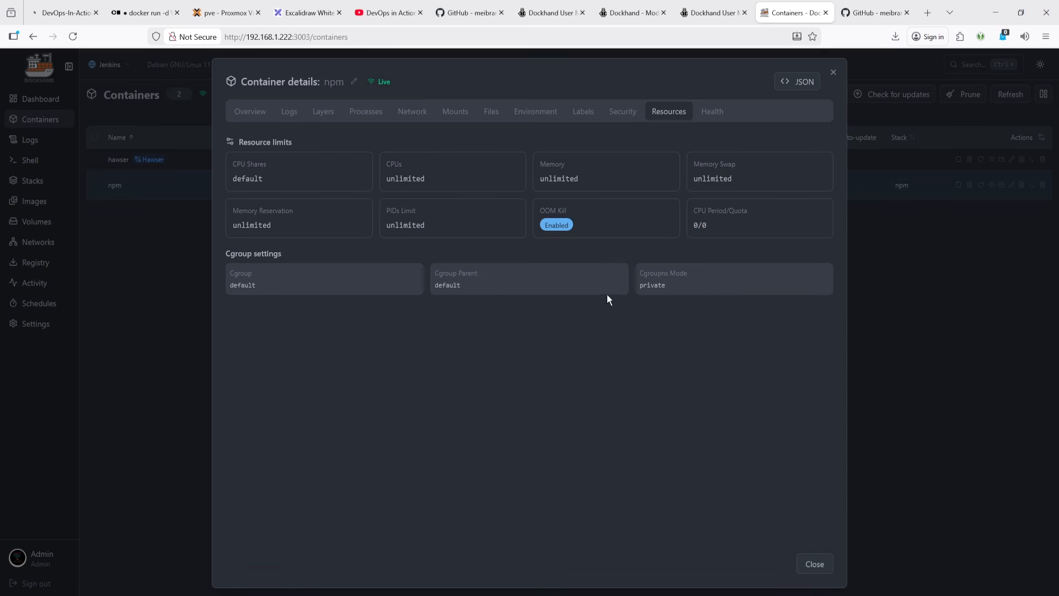
click(713, 112)
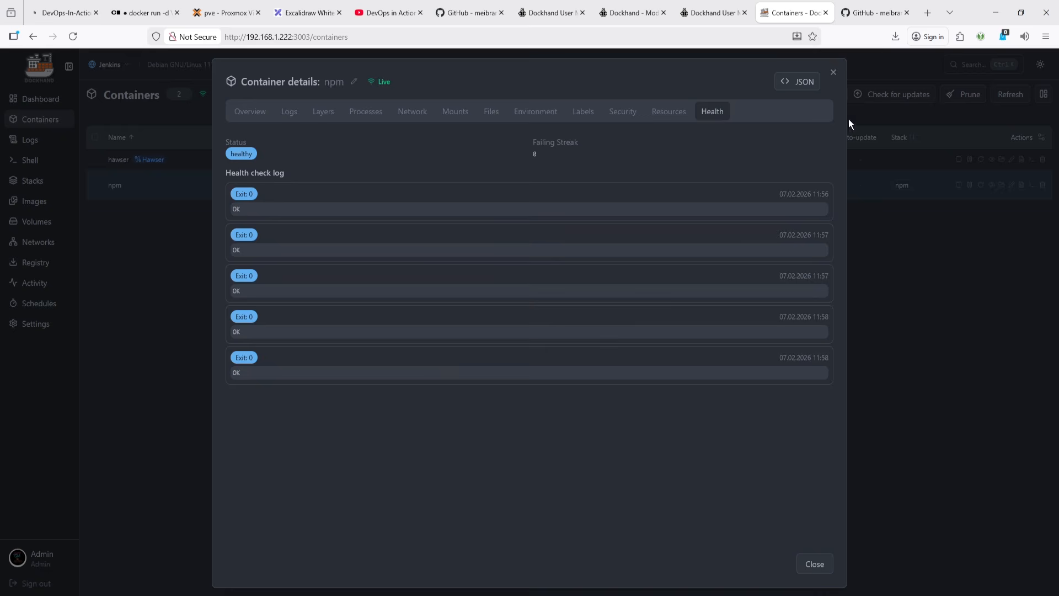
click(833, 75)
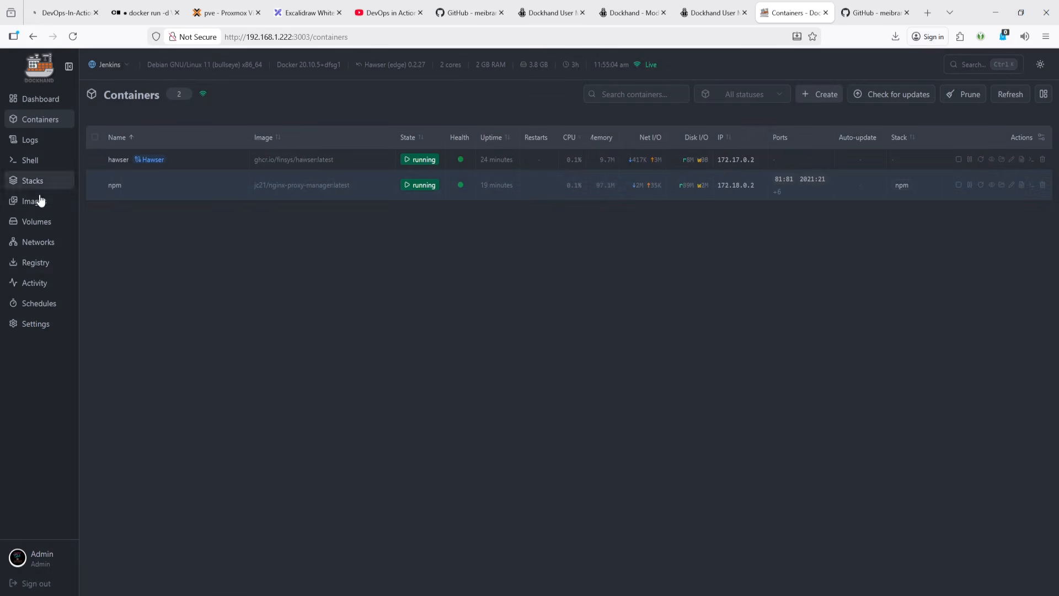
- Switch to the Local host and view the dockge container's health check log
click(120, 69)
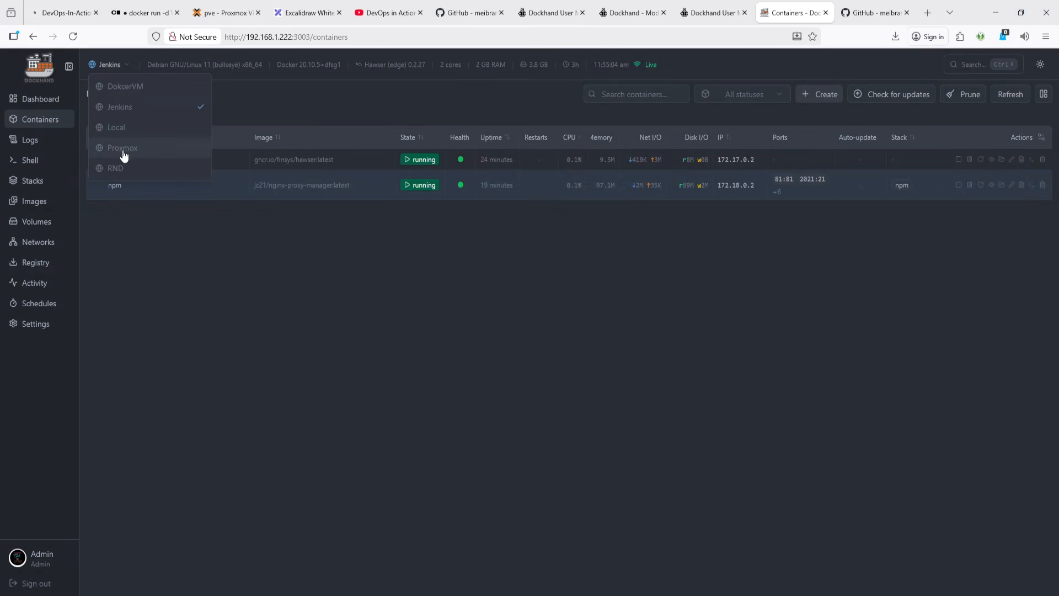
click(135, 132)
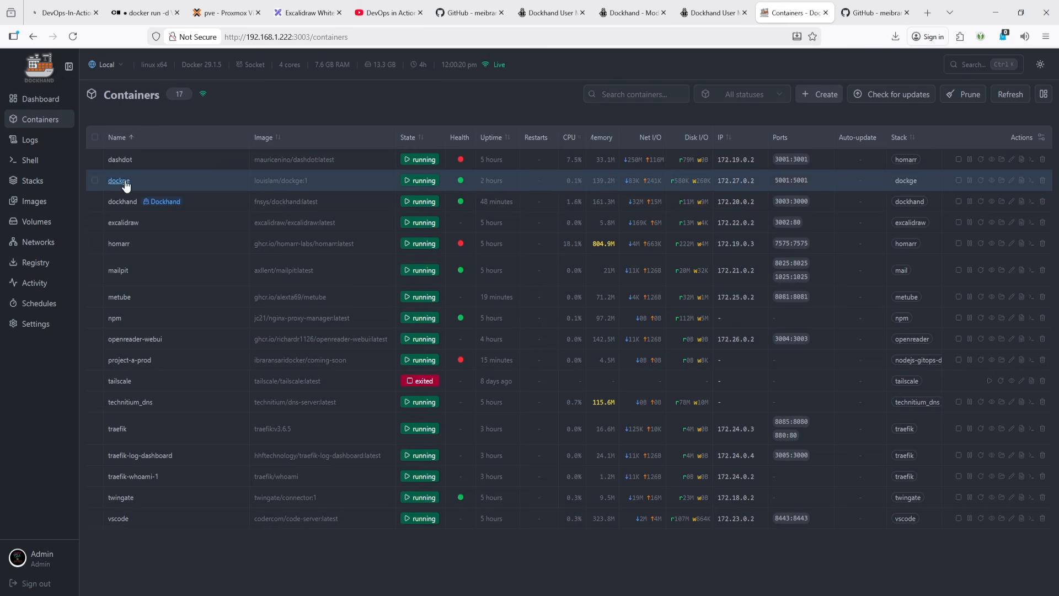
click(993, 181)
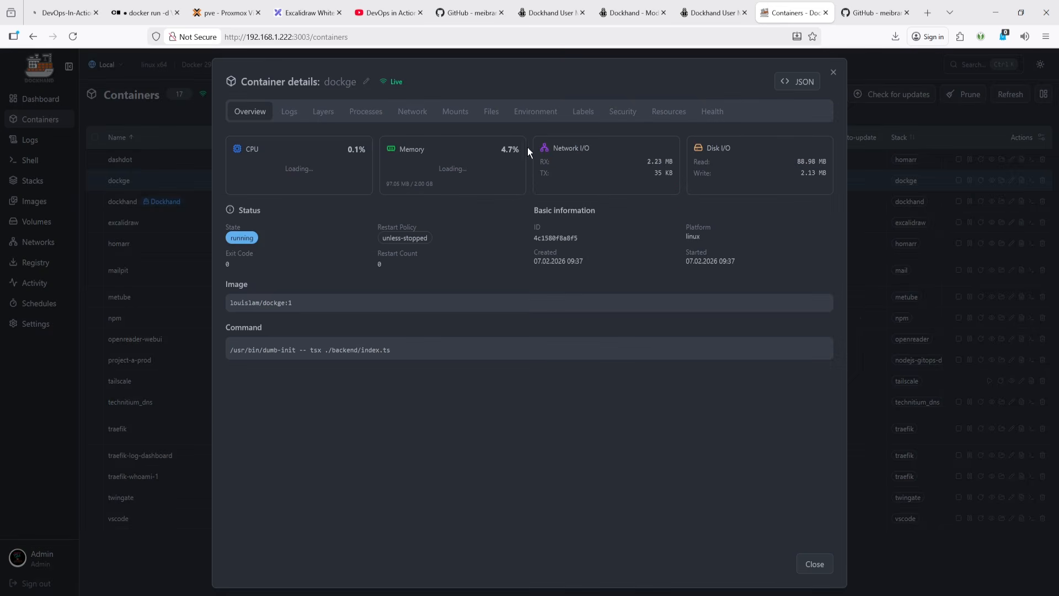
click(712, 111)
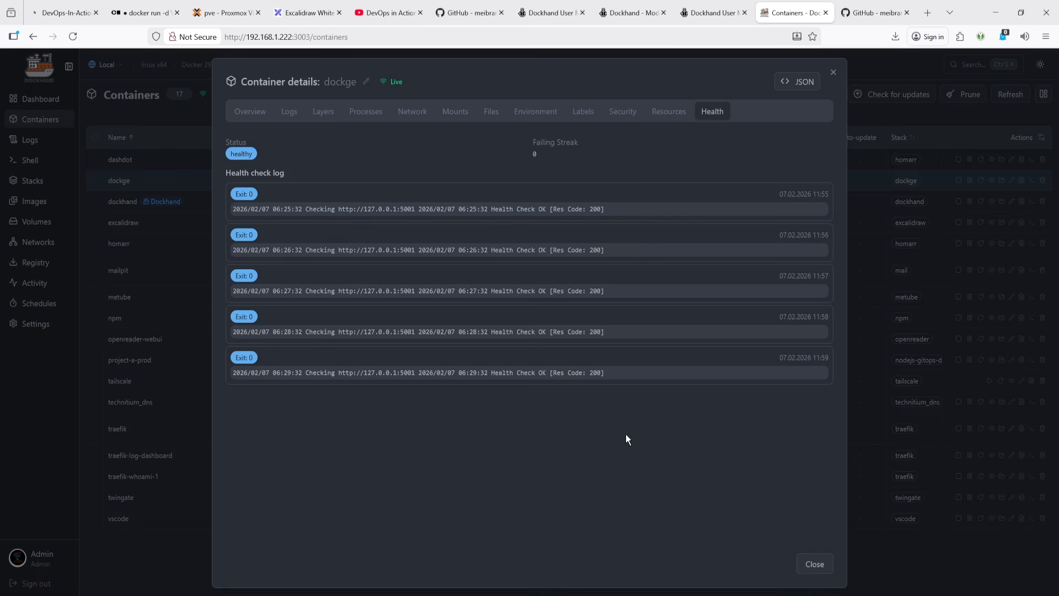
click(813, 563)
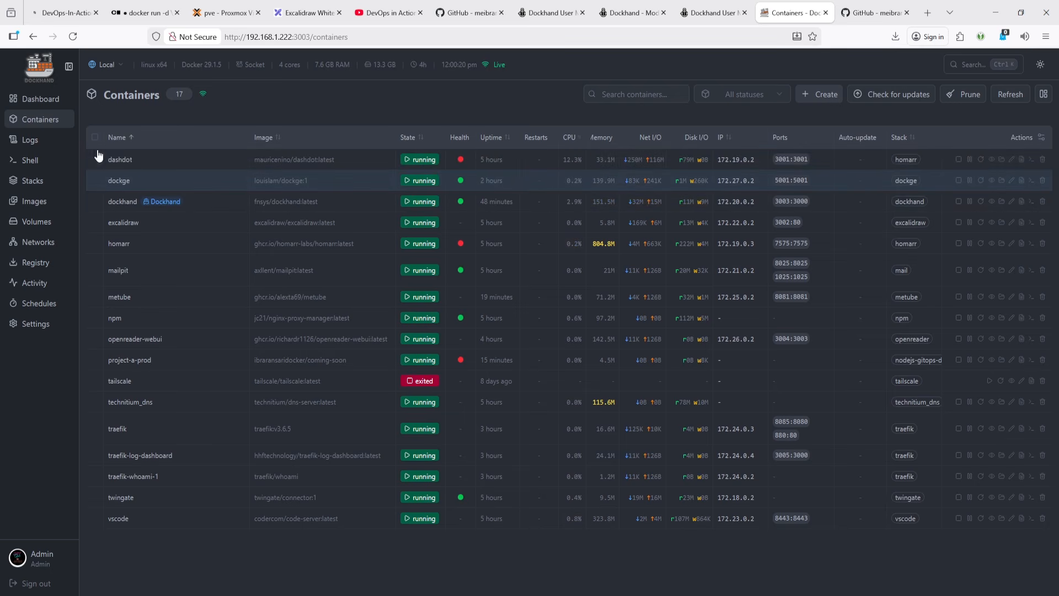
- Switch to the Jenkins host's container list and back to the Local host
click(105, 65)
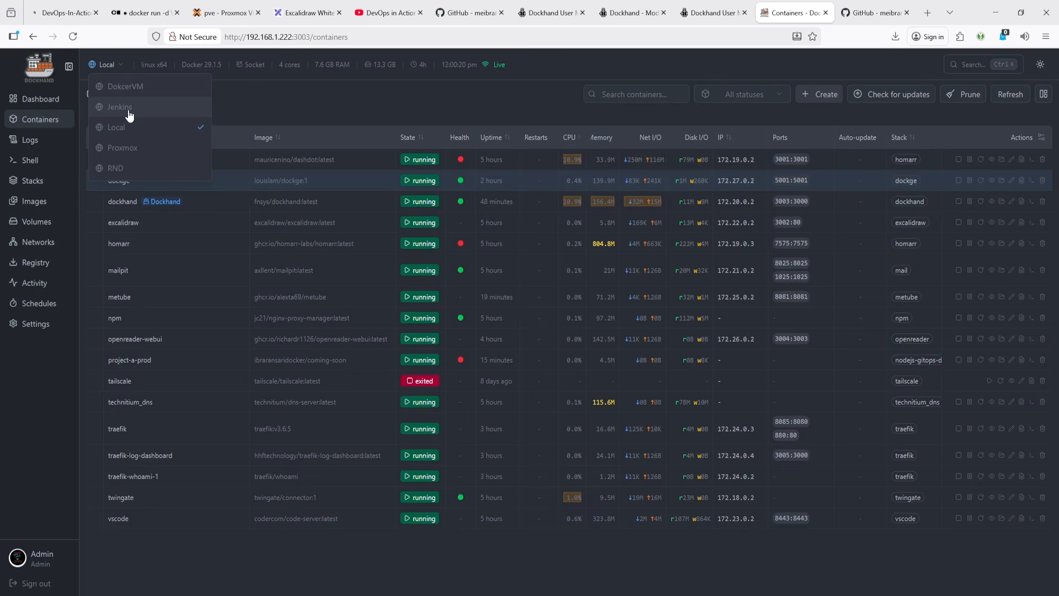
click(119, 107)
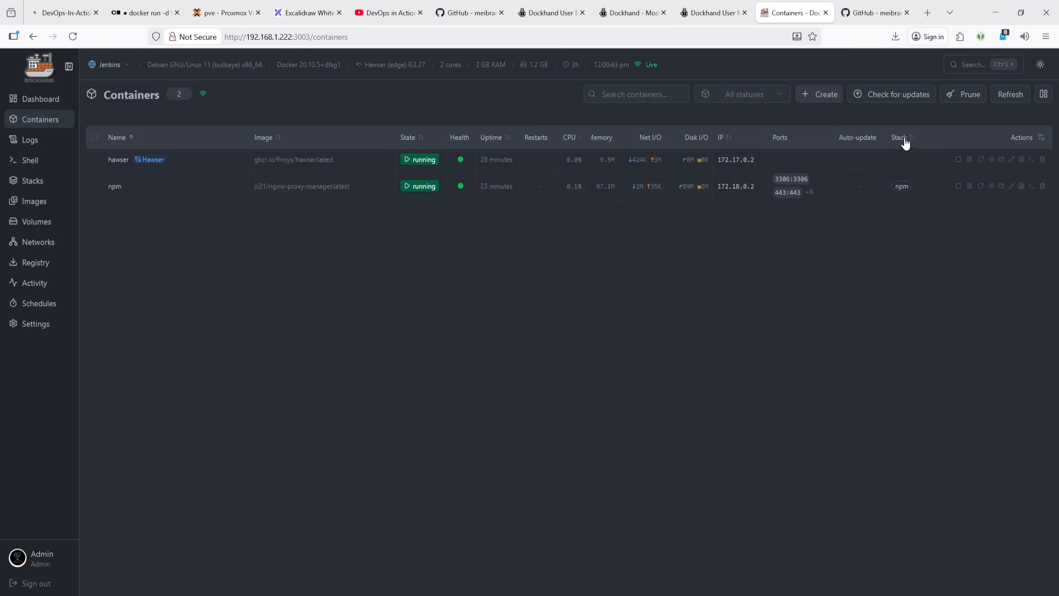
click(116, 76)
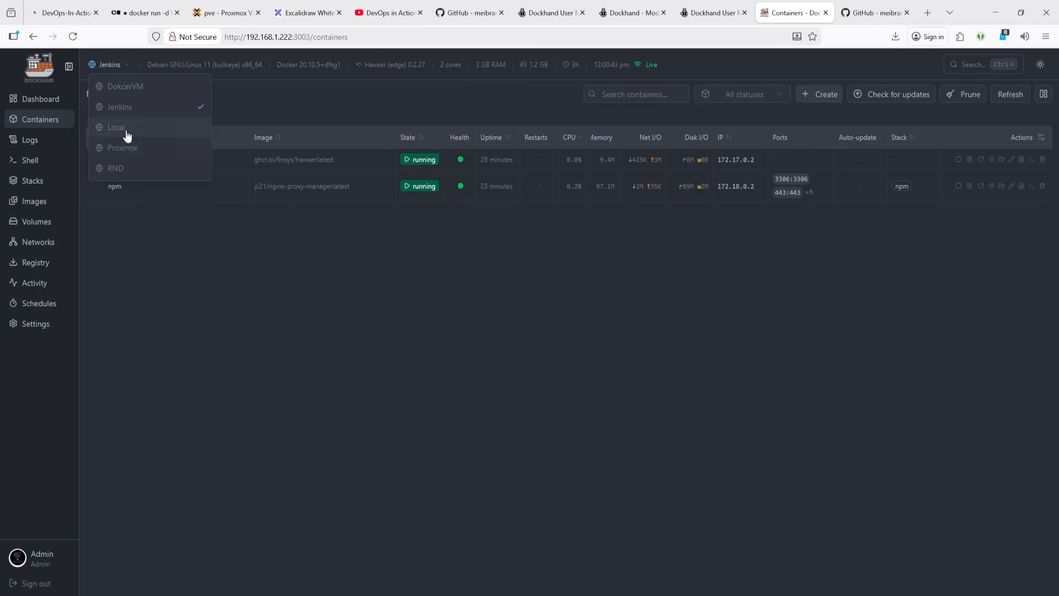
click(125, 133)
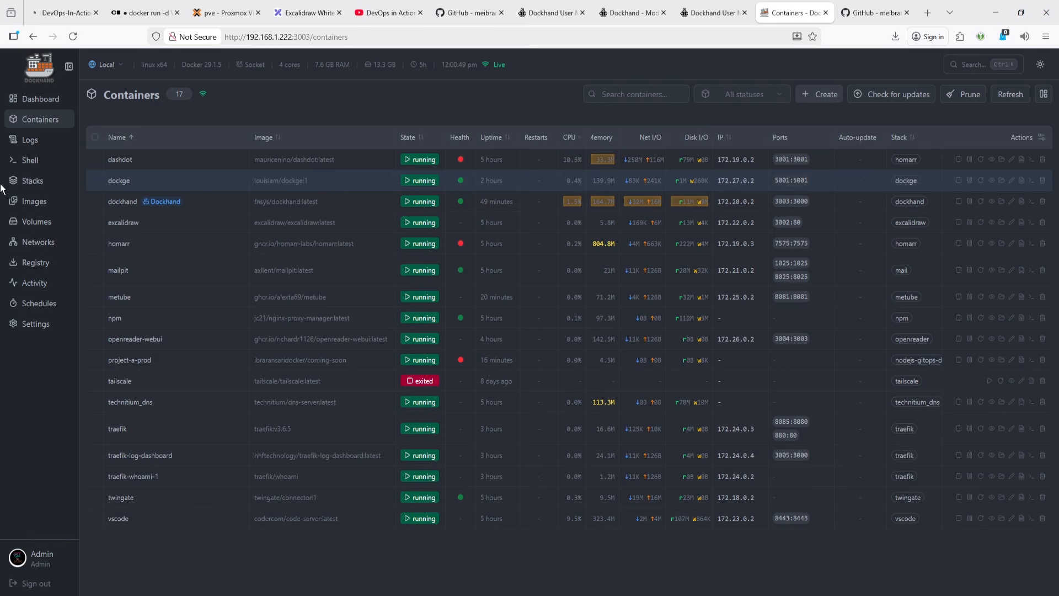
- Glance at the compose stacks list, then review the dashdot container's edit form without saving
click(33, 180)
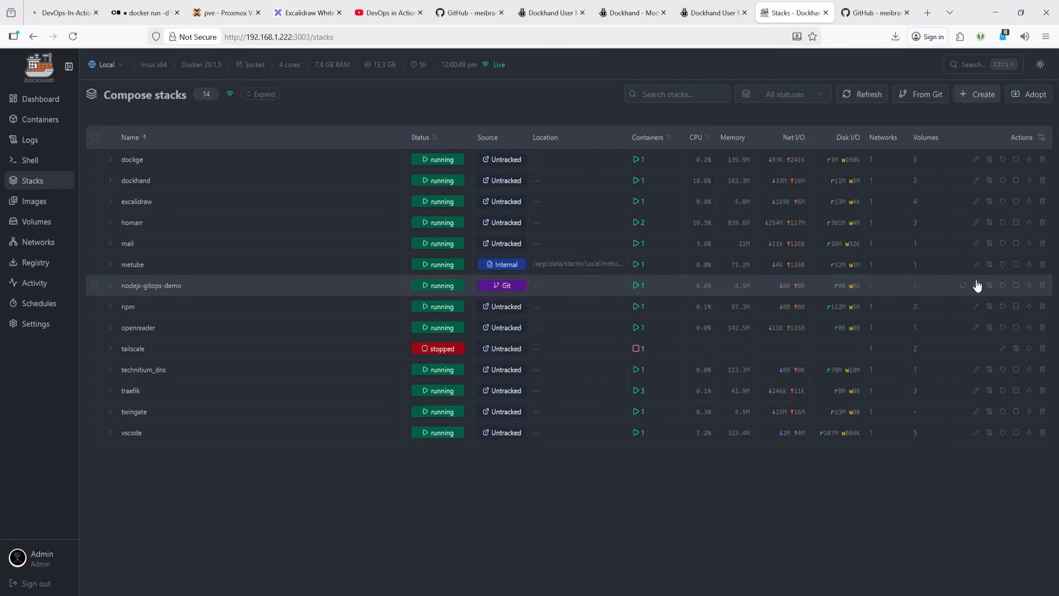
click(32, 119)
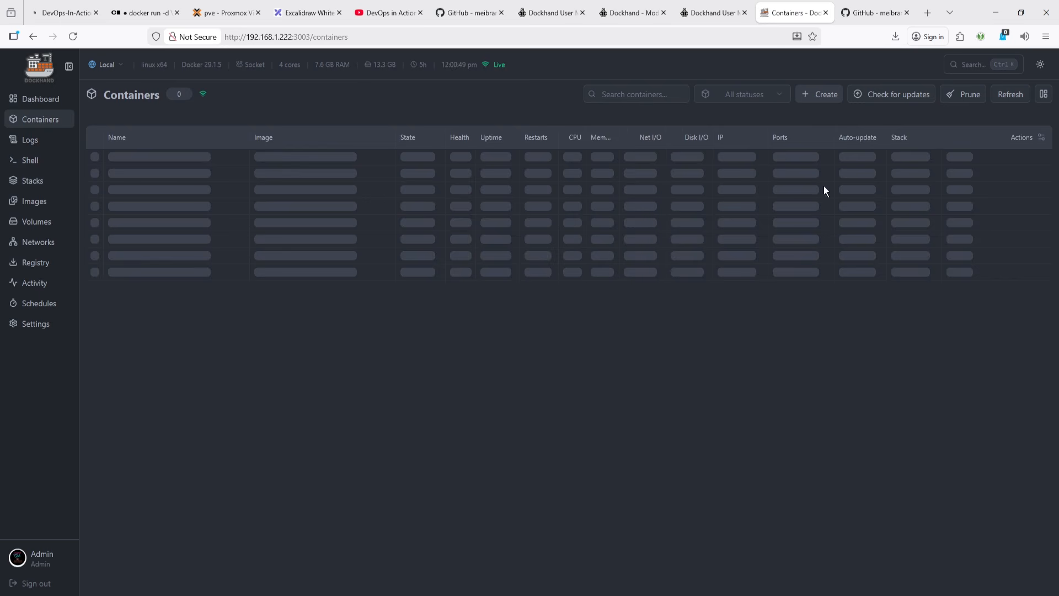
click(1012, 159)
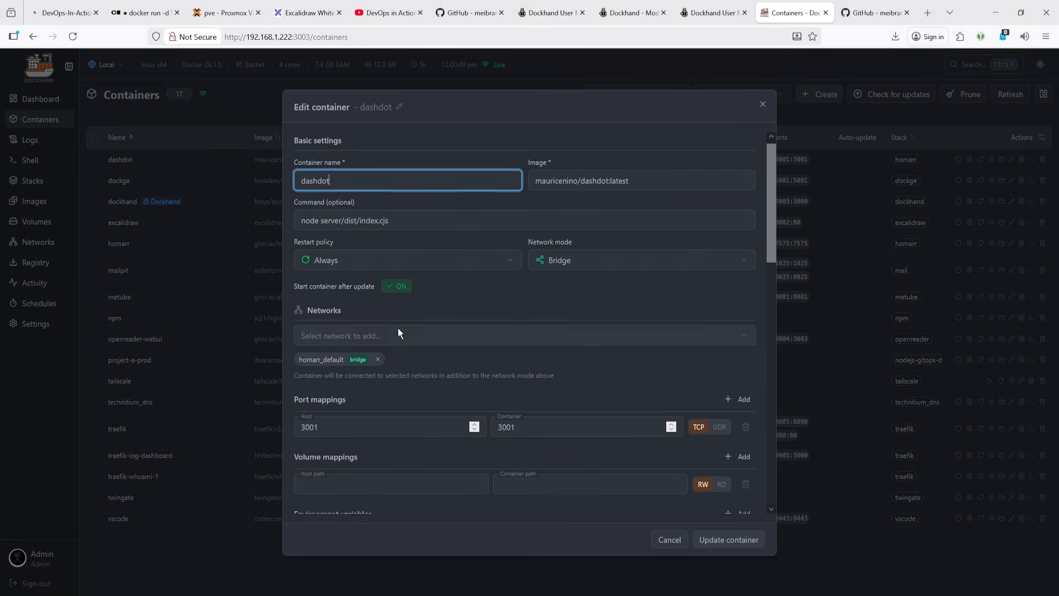
scroll(398, 328, down, 15)
scroll(398, 326, up, 15)
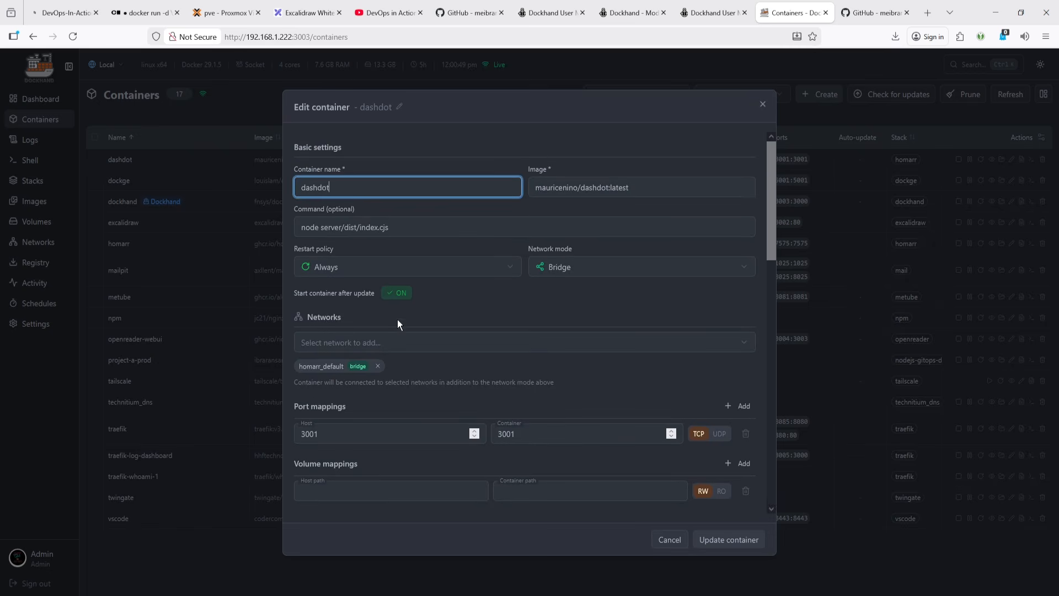
scroll(415, 314, down, 10)
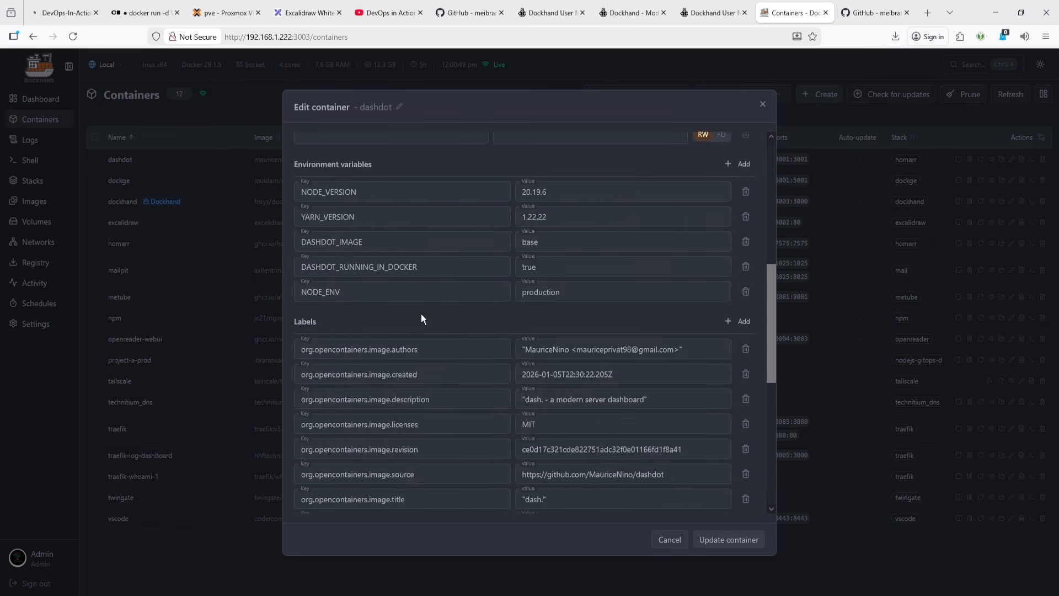
scroll(611, 207, down, 5)
click(760, 105)
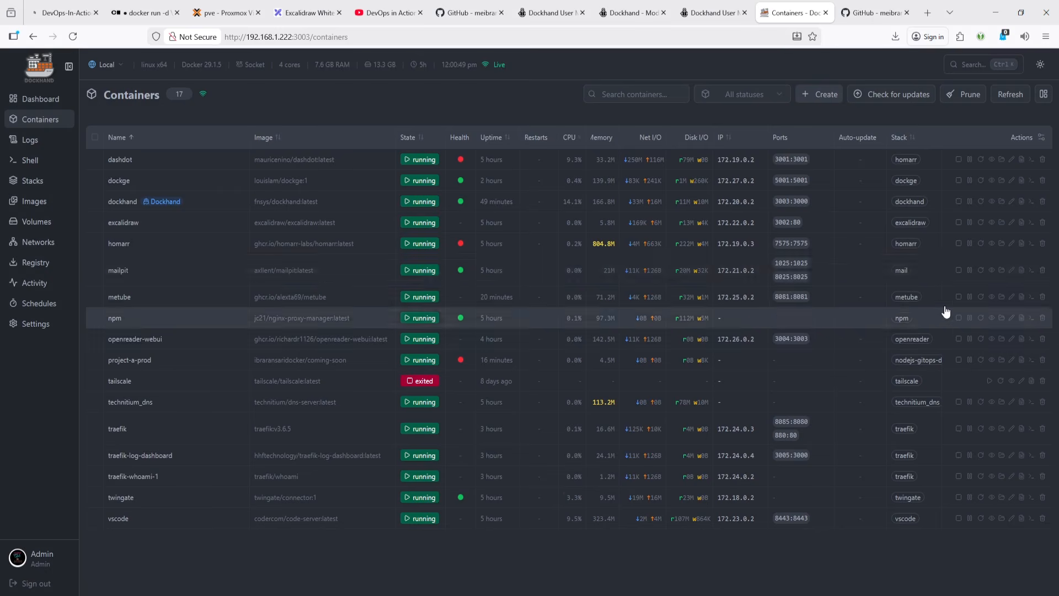
- Review the mailpit container's edit form, including environment variables, labels and advanced options, and cancel
click(1013, 271)
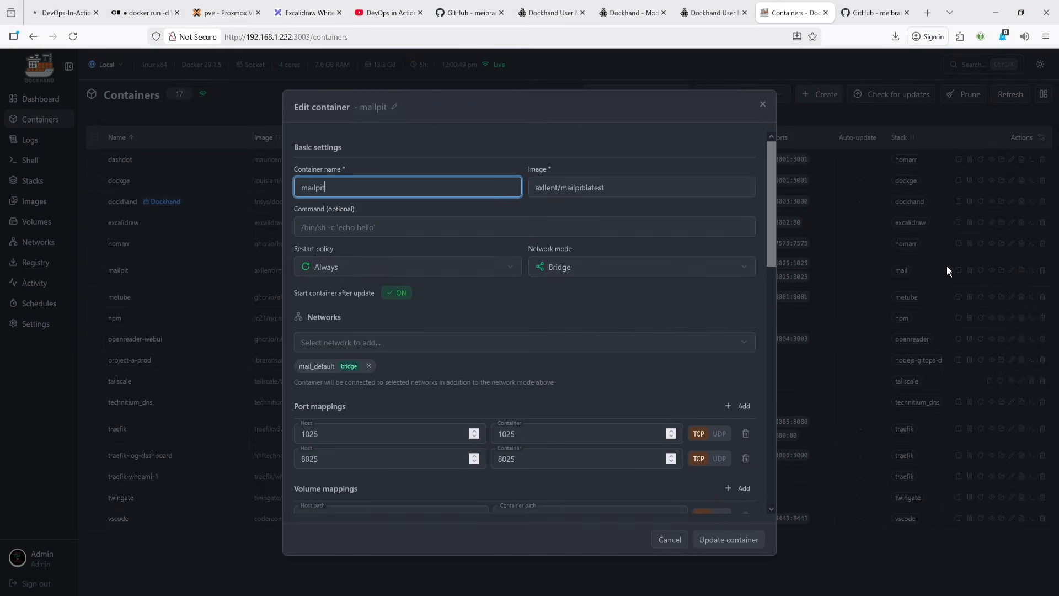
scroll(440, 280, down, 10)
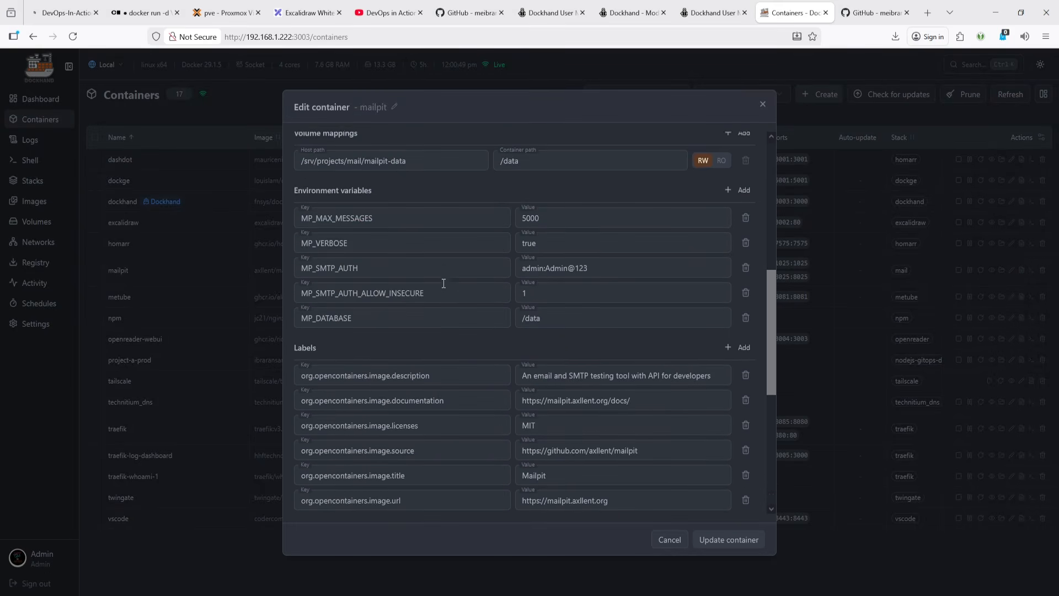
scroll(581, 346, down, 4)
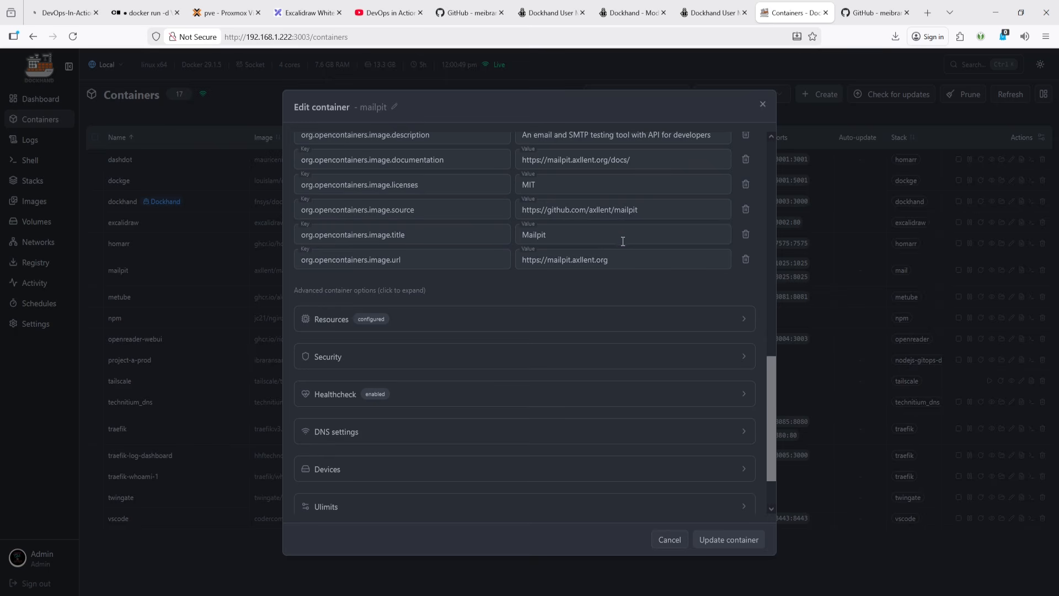
click(623, 241)
click(623, 260)
scroll(551, 381, down, 1)
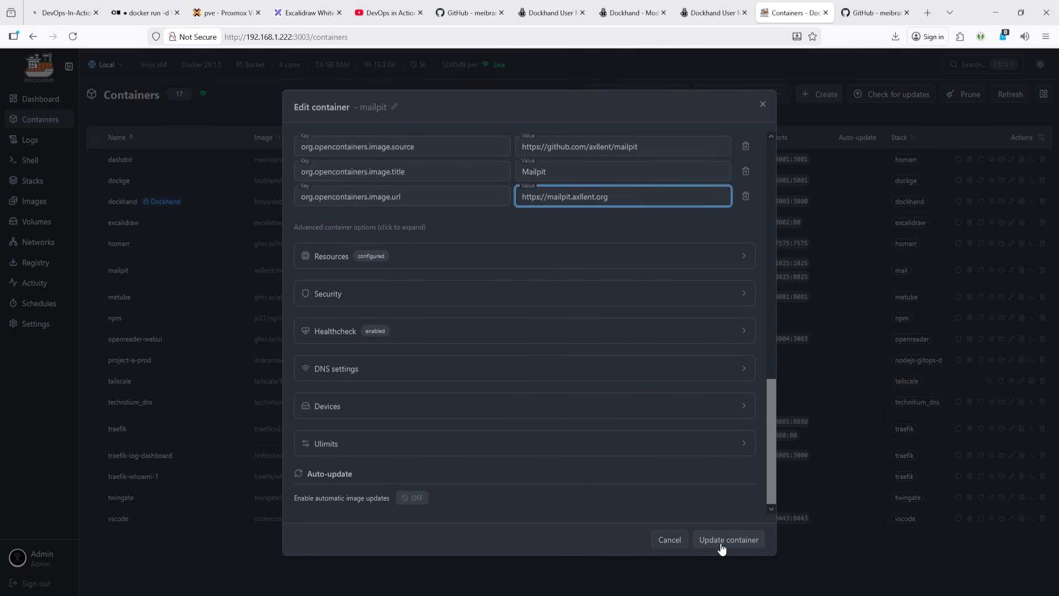
click(669, 541)
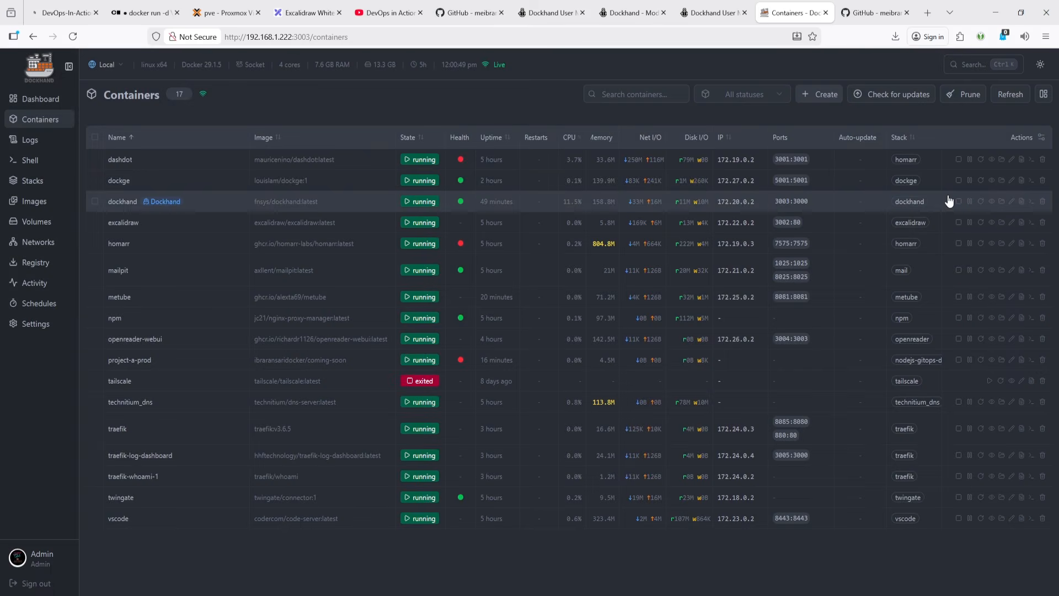
- Open the dashdot container's log panel from the container list and close it
click(1021, 161)
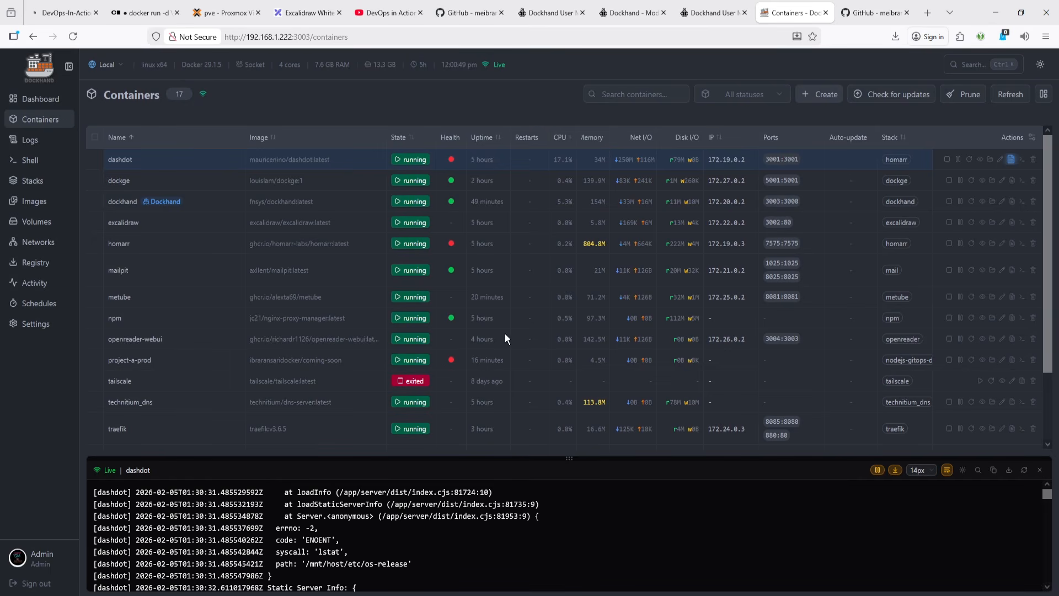
click(1041, 470)
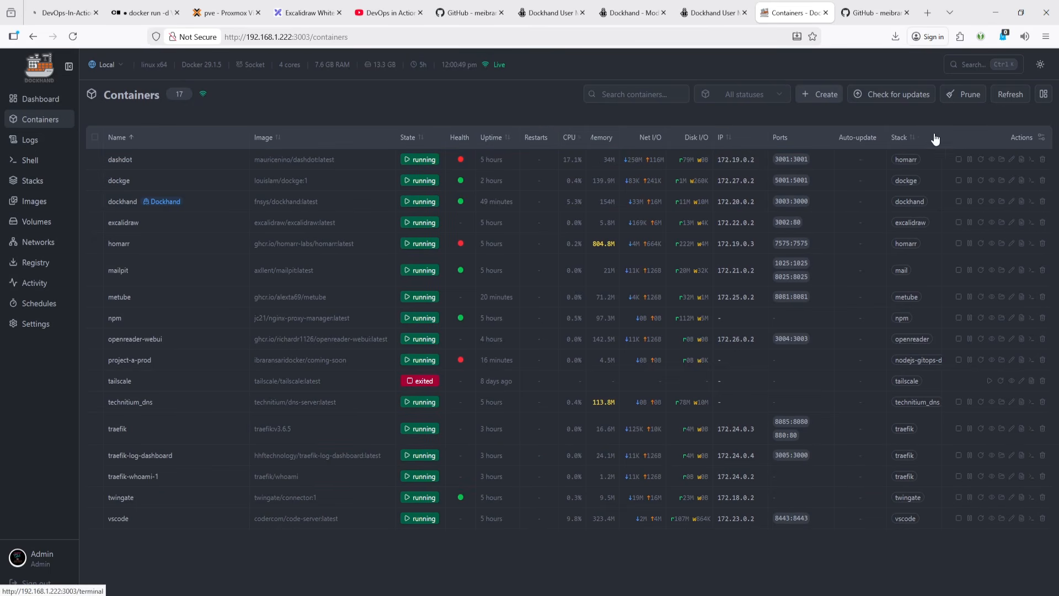
- Open the dashdot container's quick shell options and review the available shells and user
click(1031, 161)
click(987, 221)
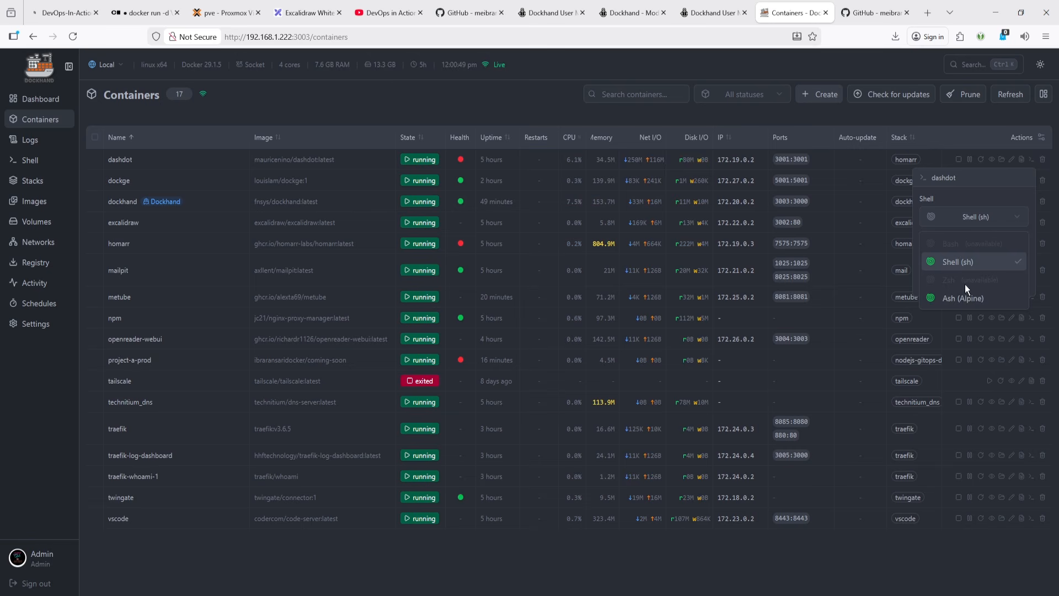
click(859, 206)
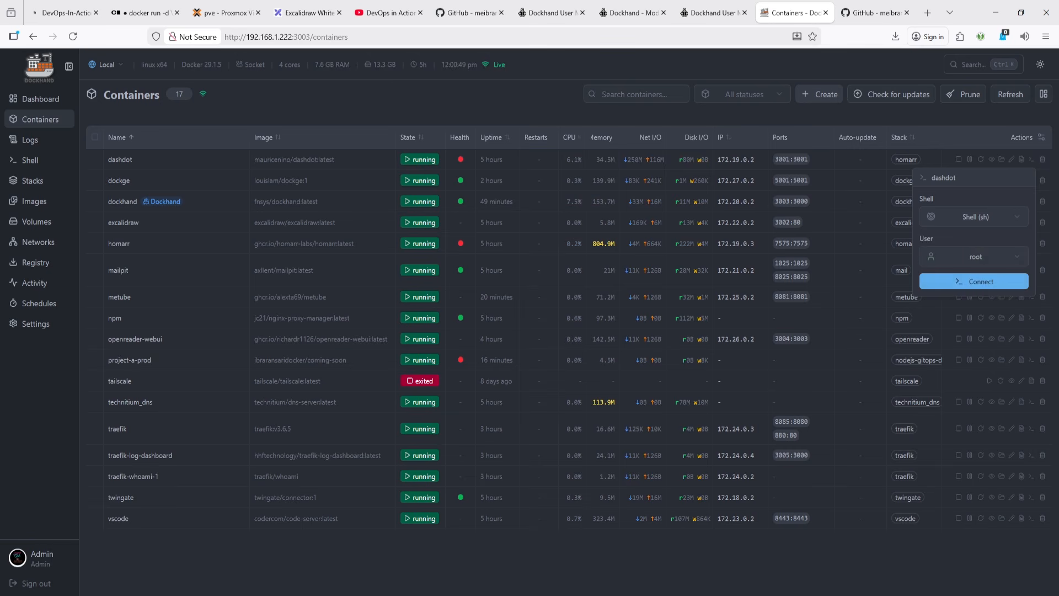
- Open the technitium_dns container's quick shell options and review its available shells
click(1031, 406)
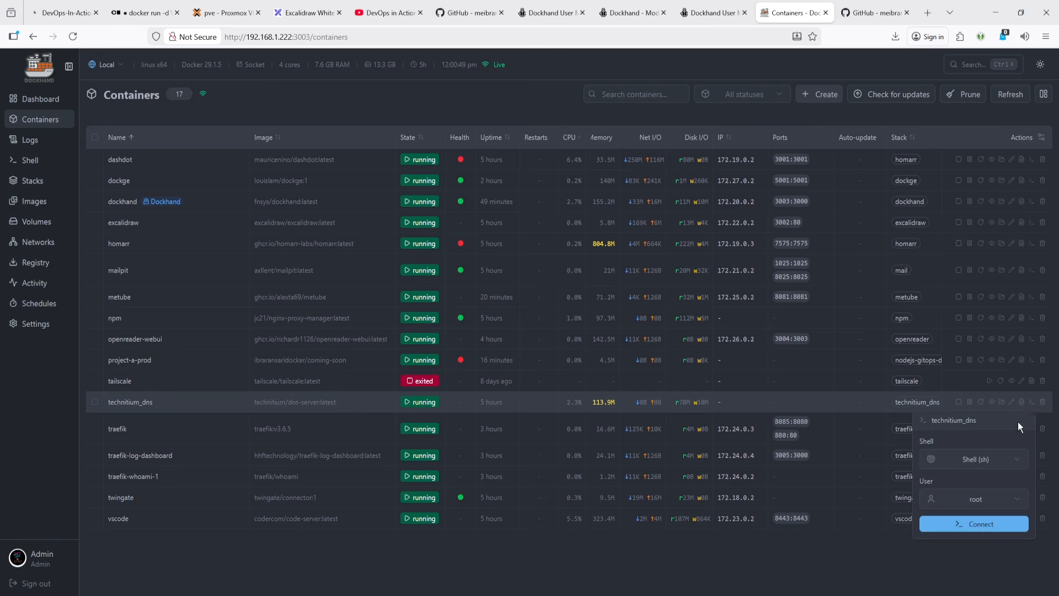
click(1004, 467)
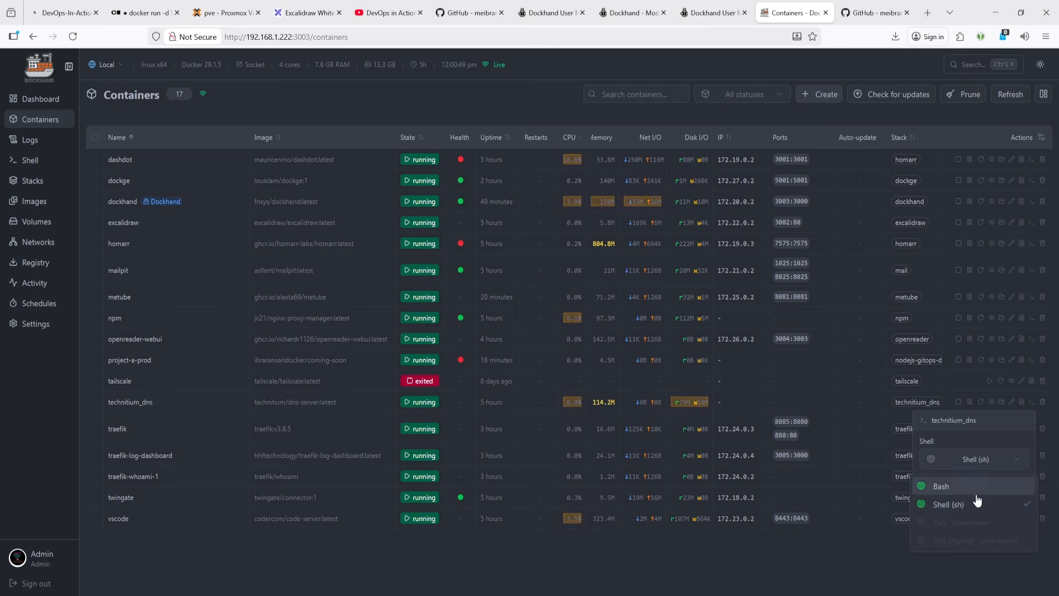
click(873, 582)
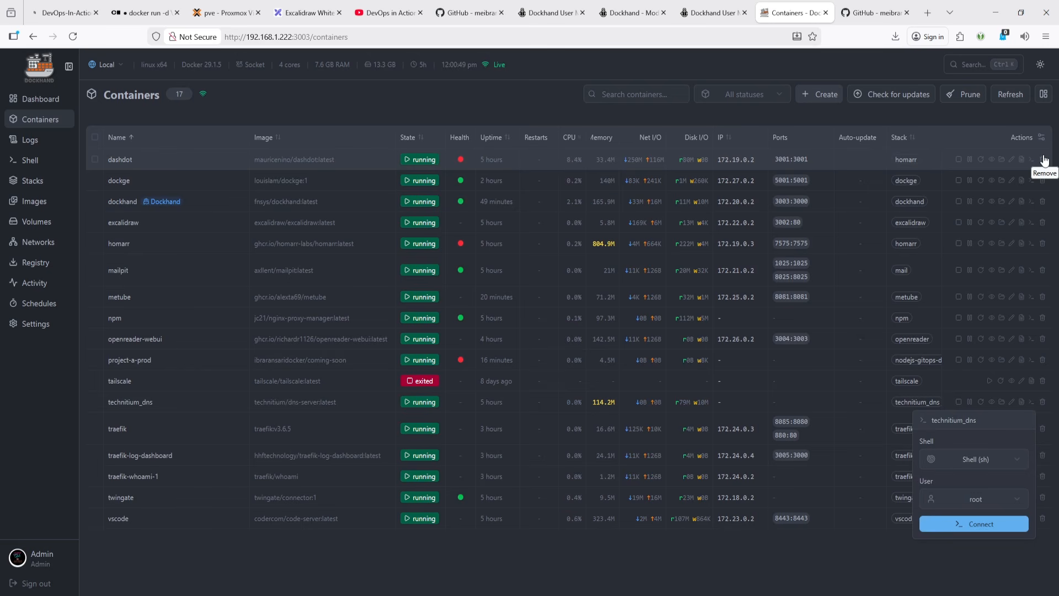
- View logs in Multi mode, selecting the project-a-prod, metube, dockhand, dockge and traefik containers
click(30, 143)
click(175, 98)
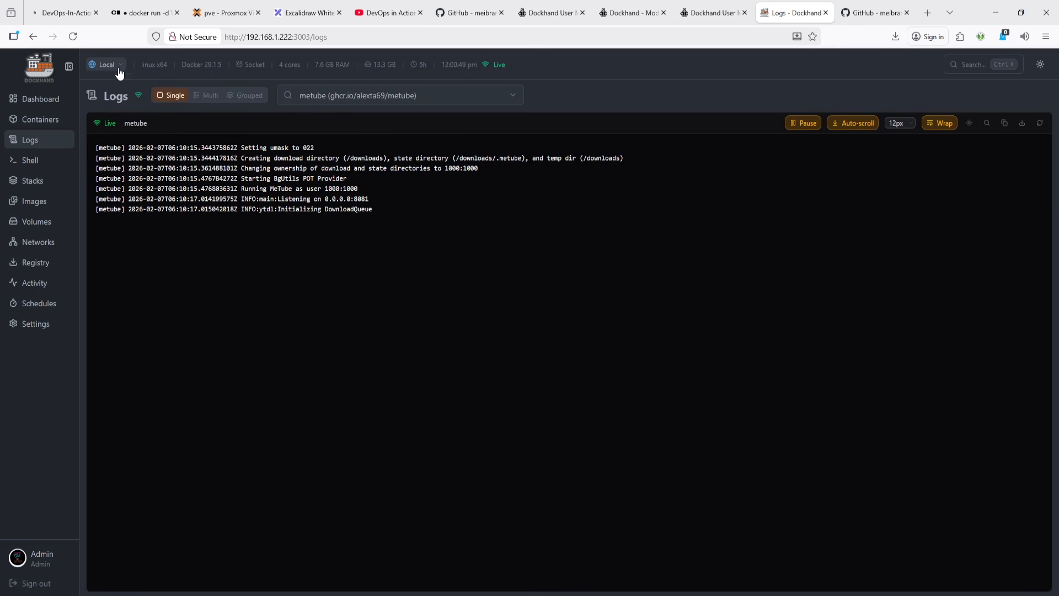
click(318, 97)
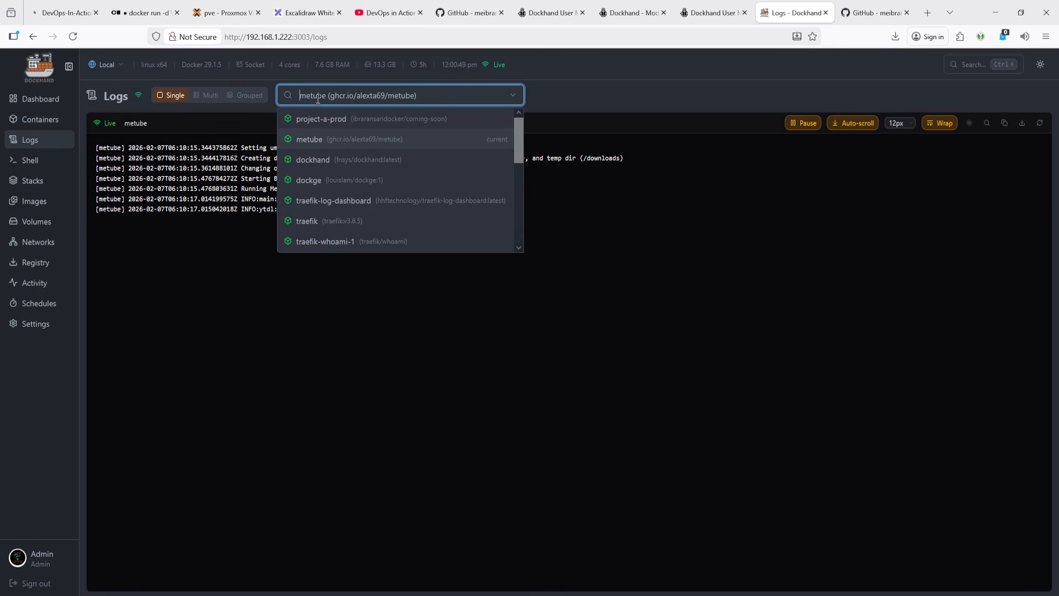
click(205, 96)
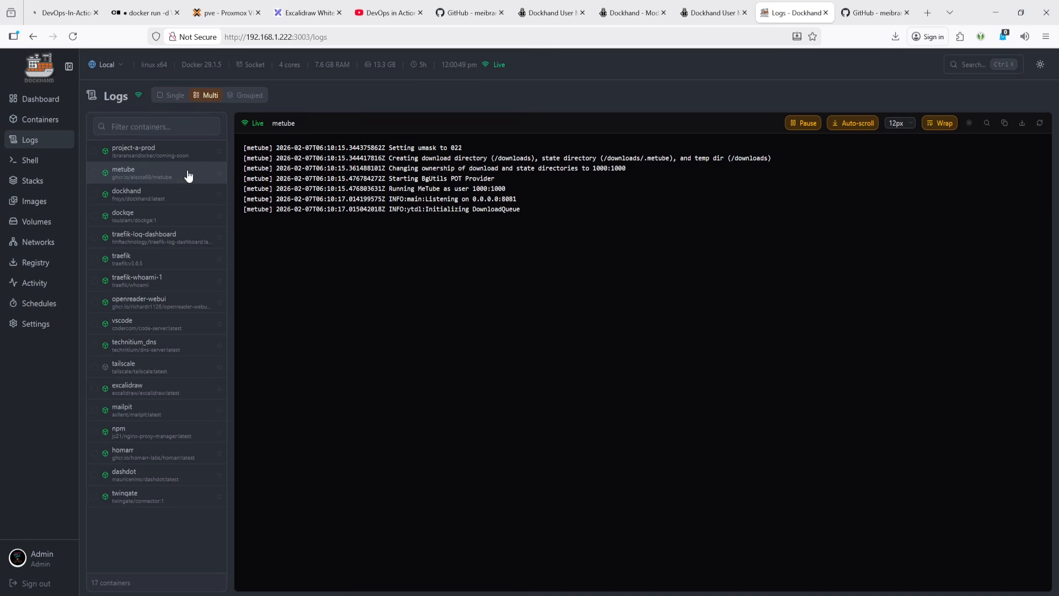
click(146, 150)
click(143, 181)
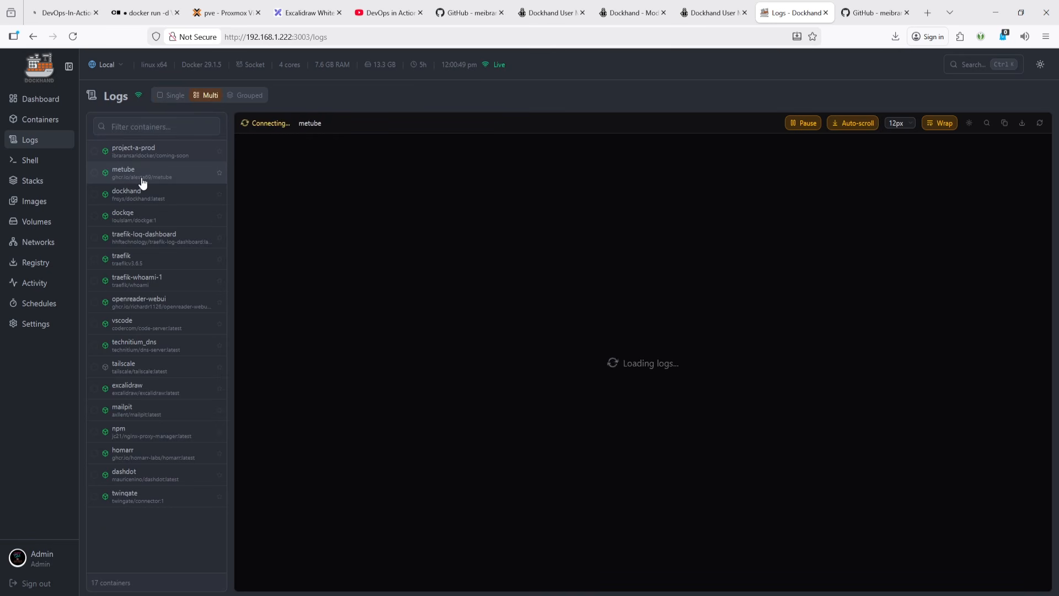
click(142, 194)
click(144, 216)
click(147, 257)
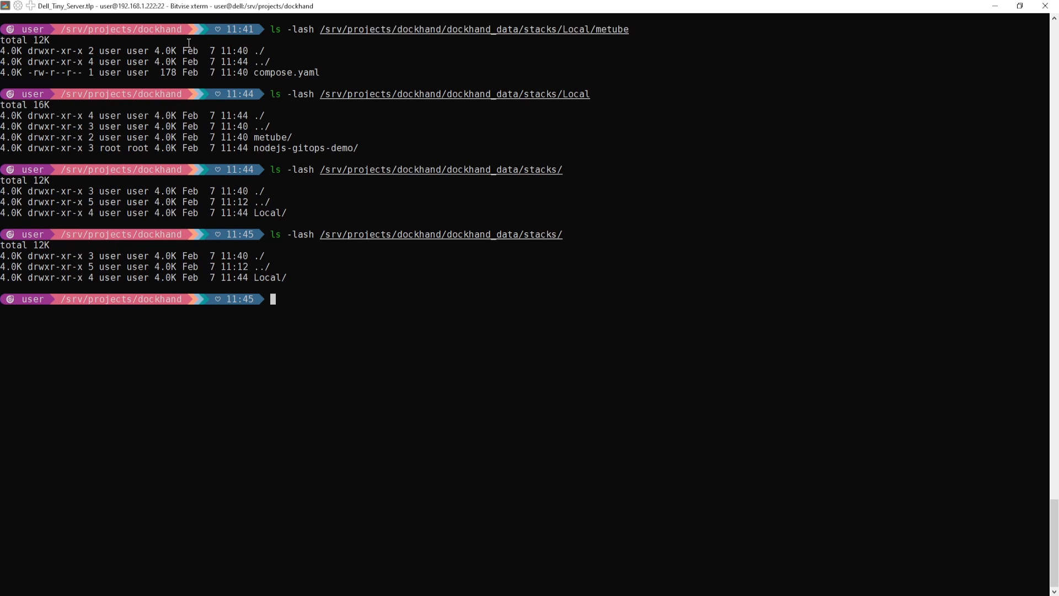
- In the server terminal, run htop to check resource usage and quit it
key(Tab)
key(Tab)
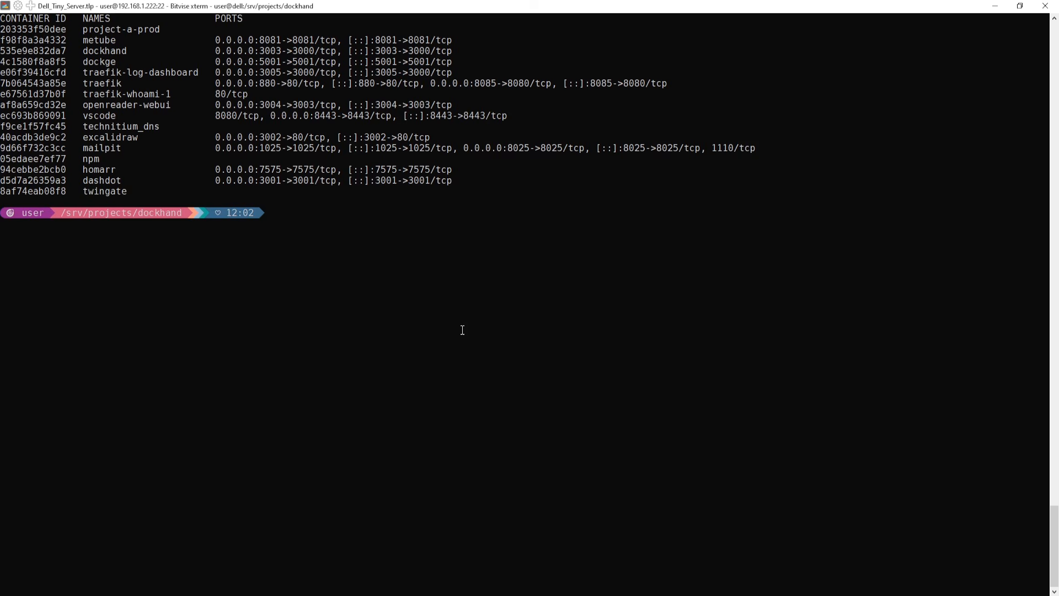
text(htop)
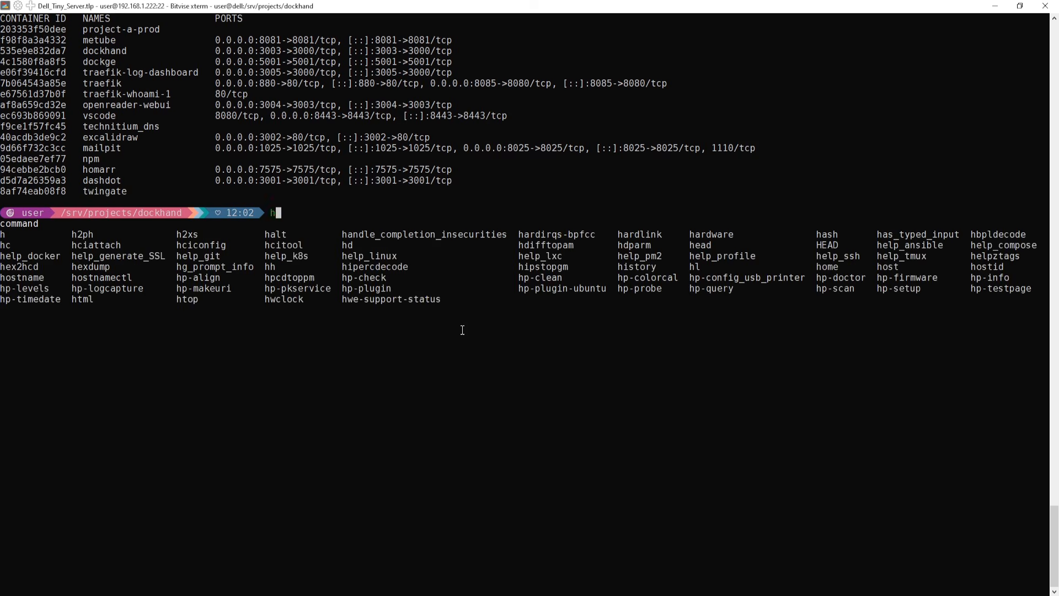
key(Return)
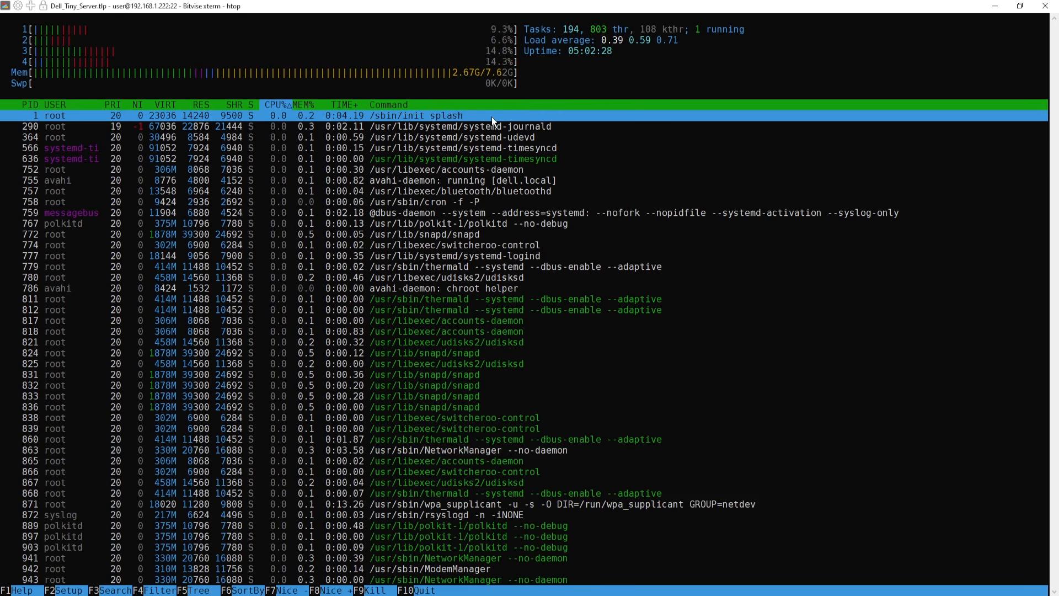
key(q)
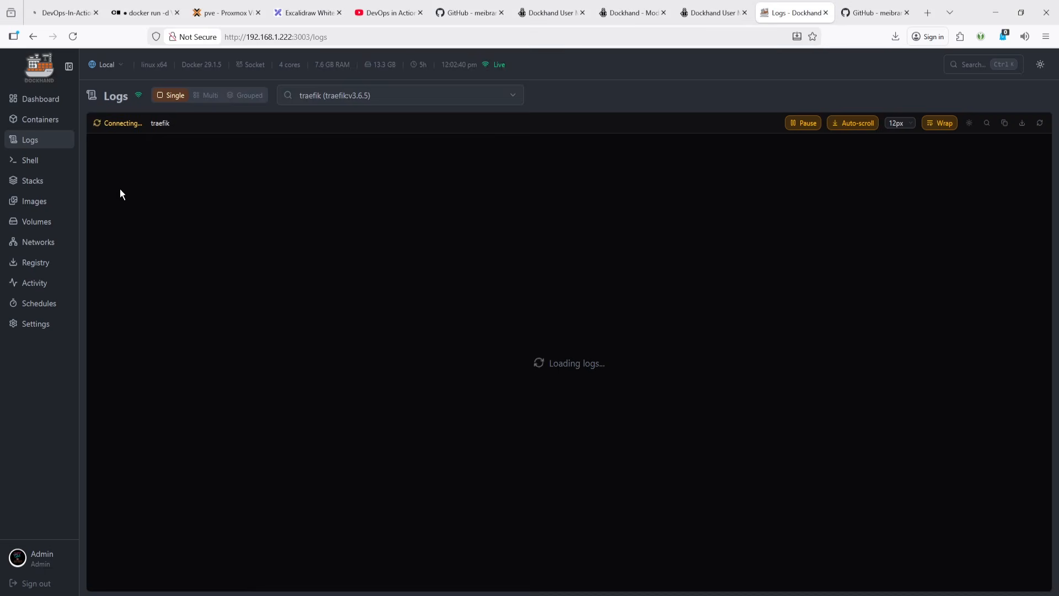
- Recreate the Dockhand container by running ddown and dup in the server terminal, then reload the Logs page
click(372, 37)
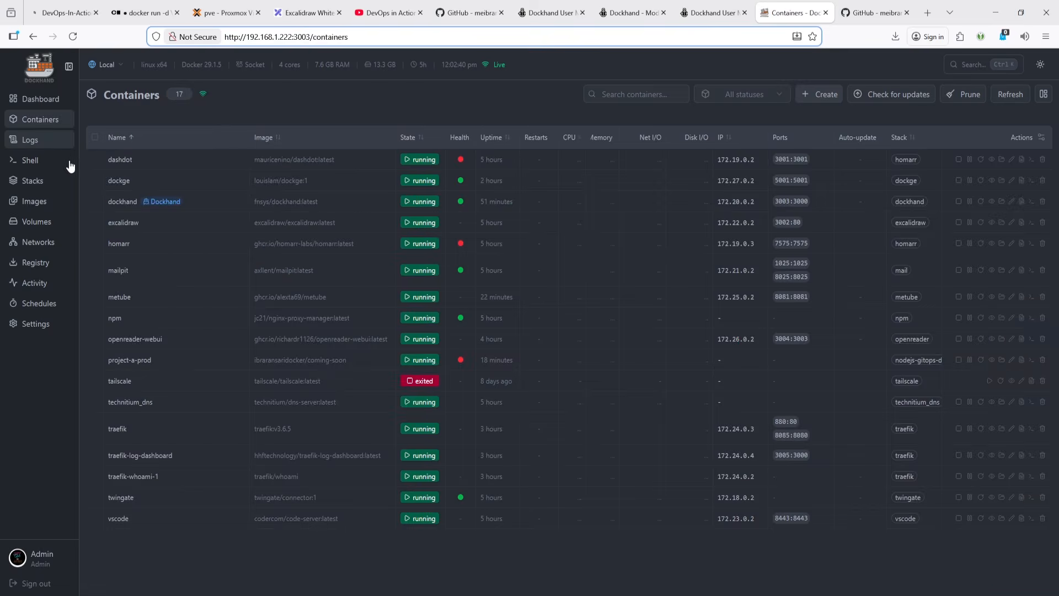
click(30, 140)
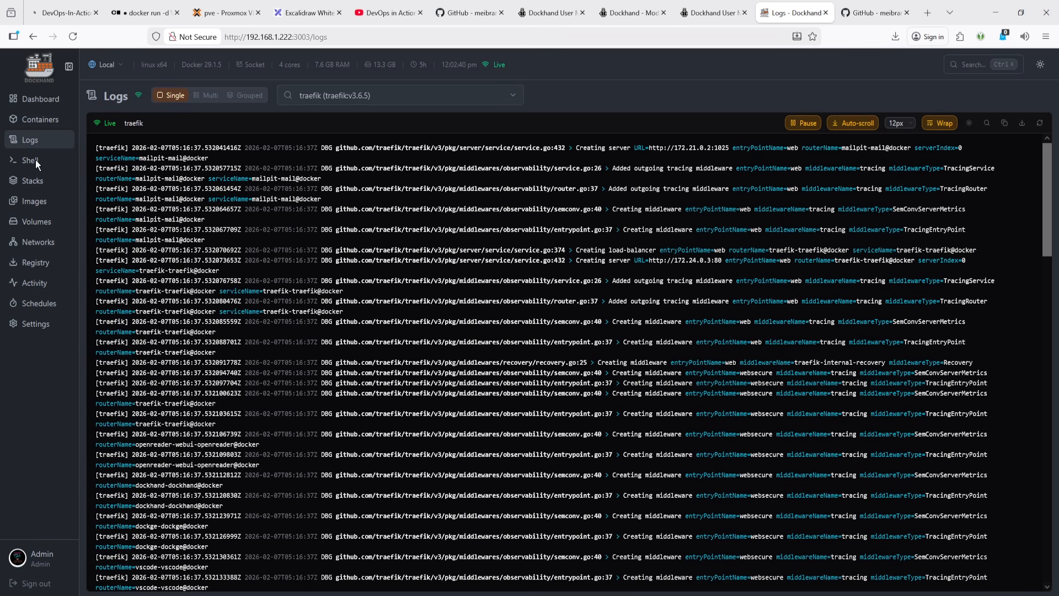
key(alt+Tab)
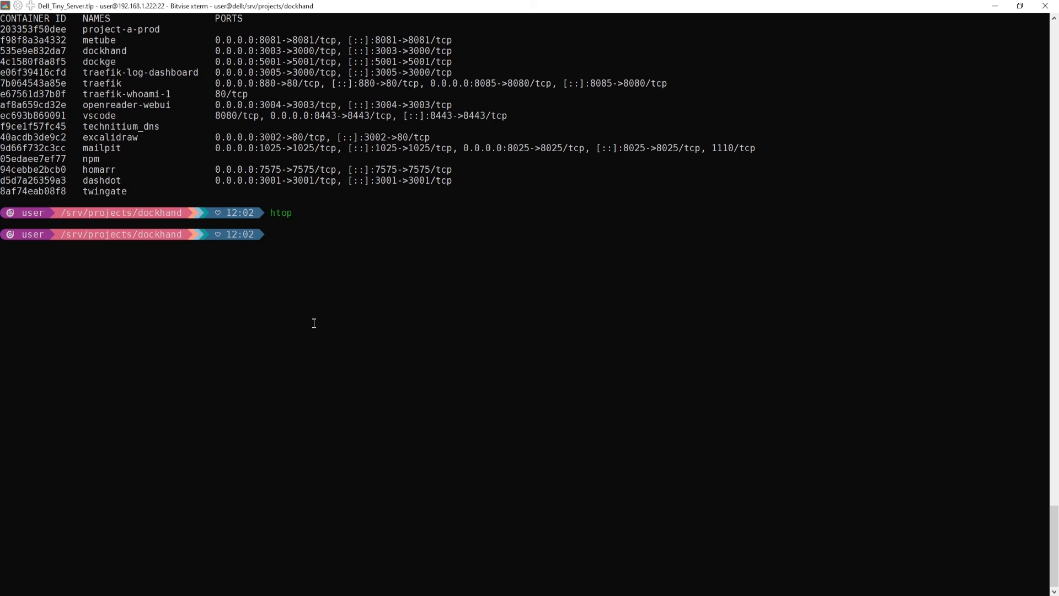
text(ddown)
key(Return)
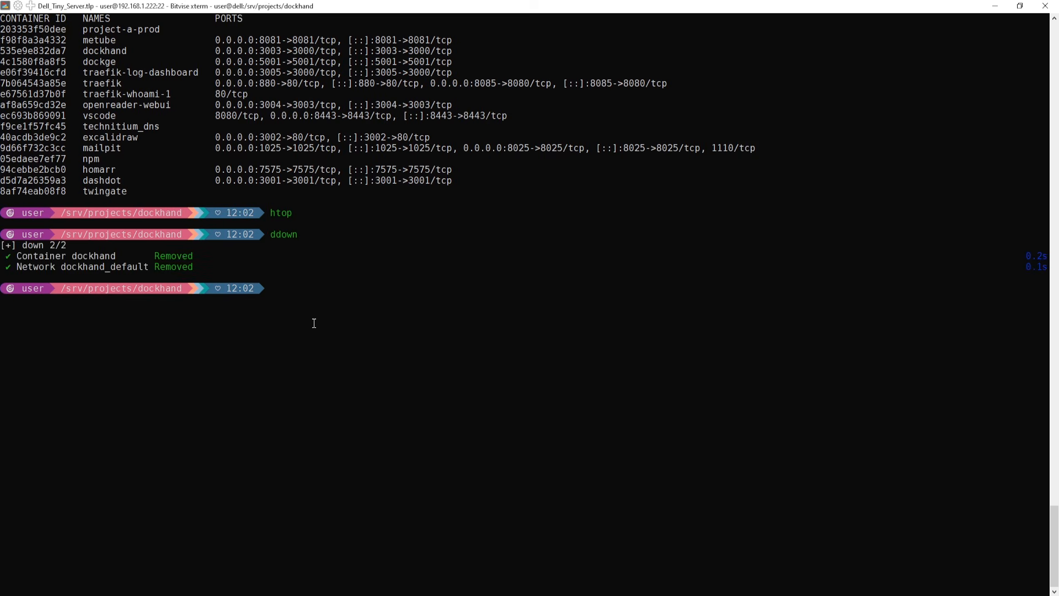
text(dup)
key(Return)
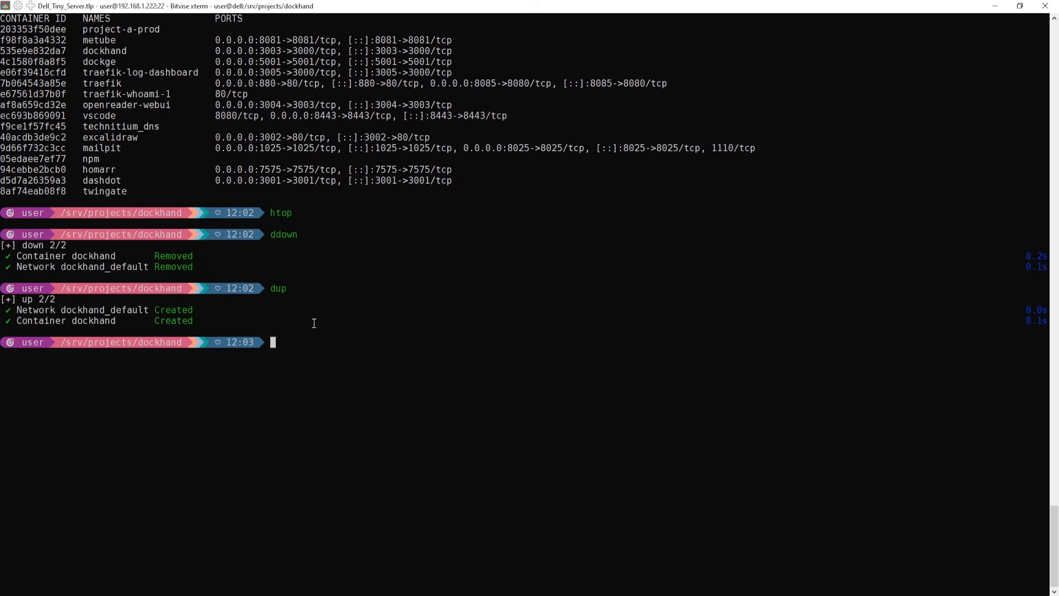
key(alt+Tab)
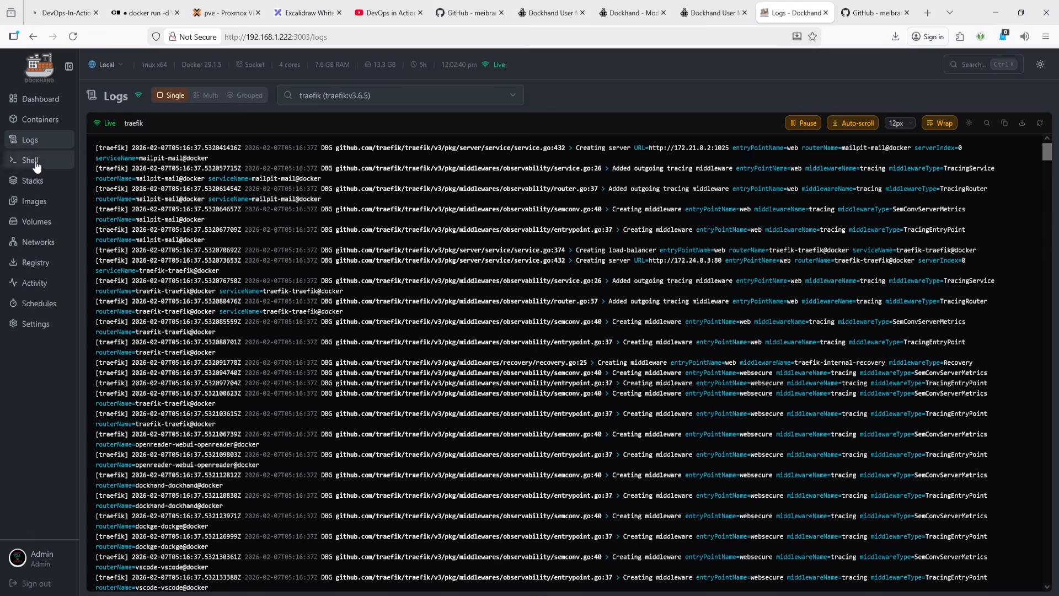
key(F5)
- Open the Shell page and connect to the dockge container on the Local host
drag(310, 37, 399, 39)
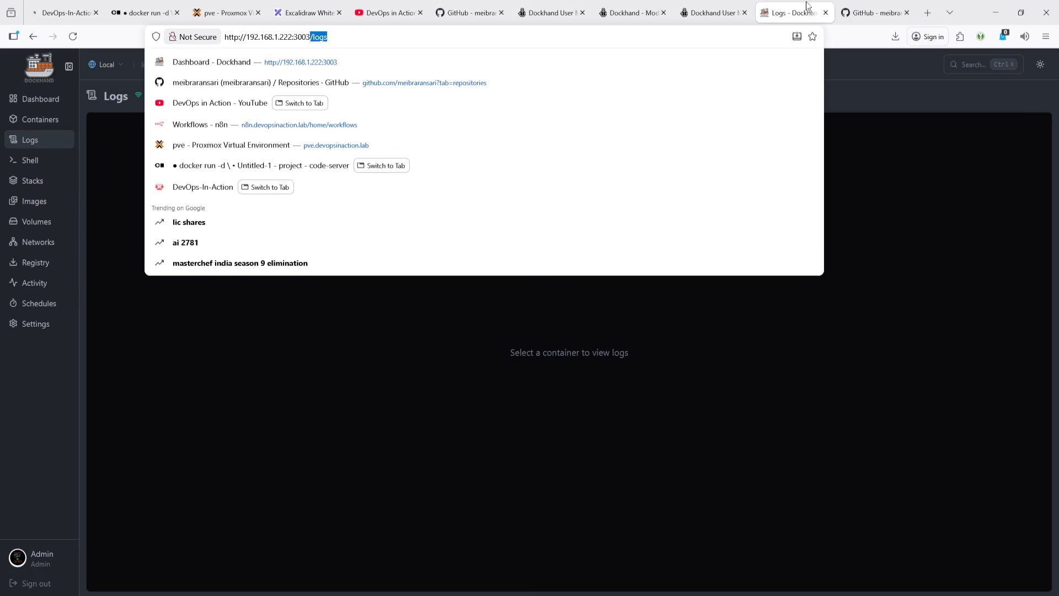
click(18, 161)
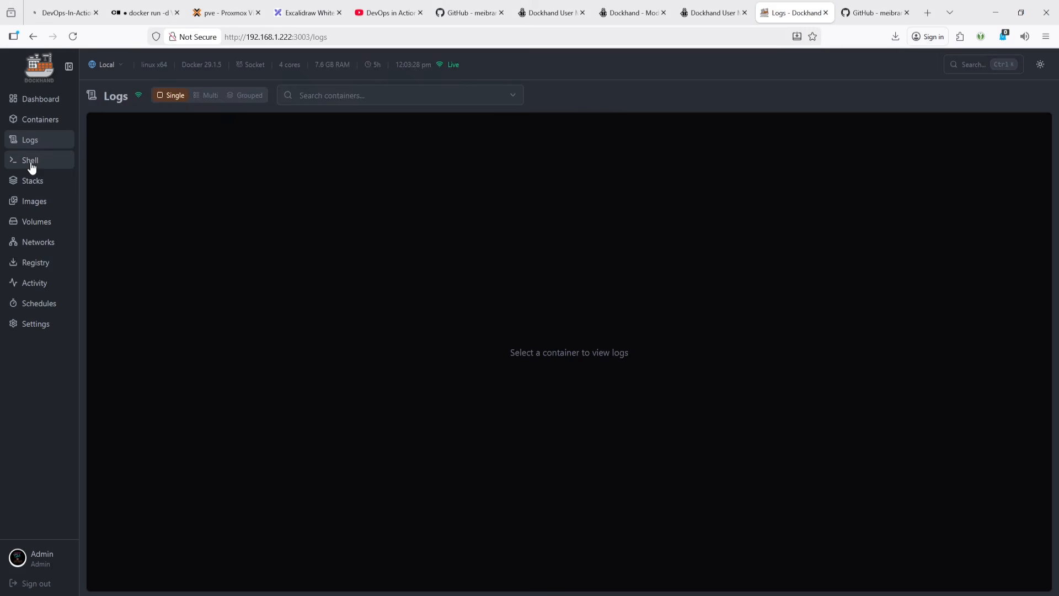
click(28, 165)
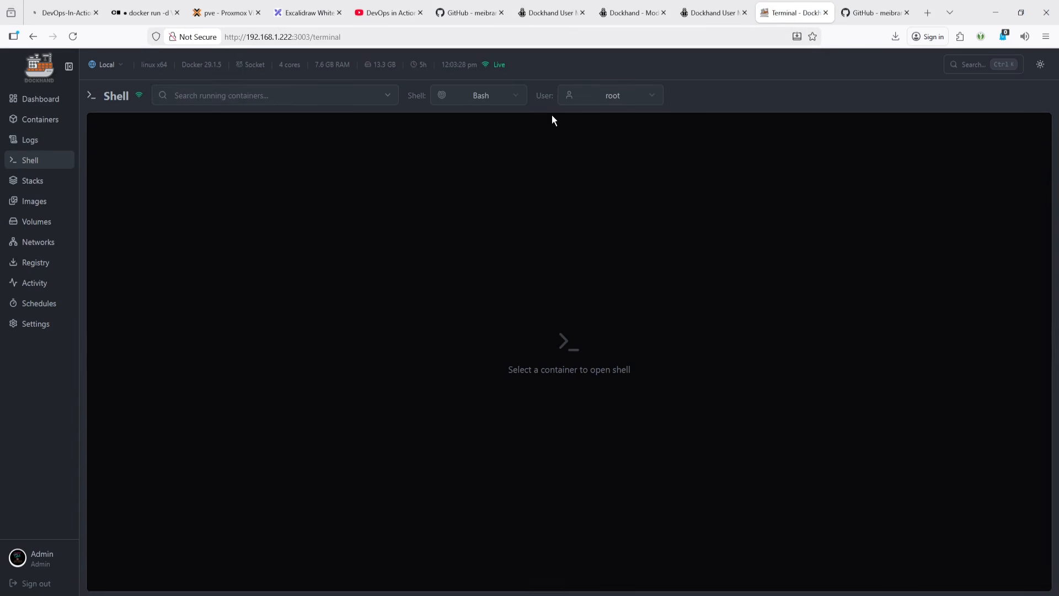
click(192, 99)
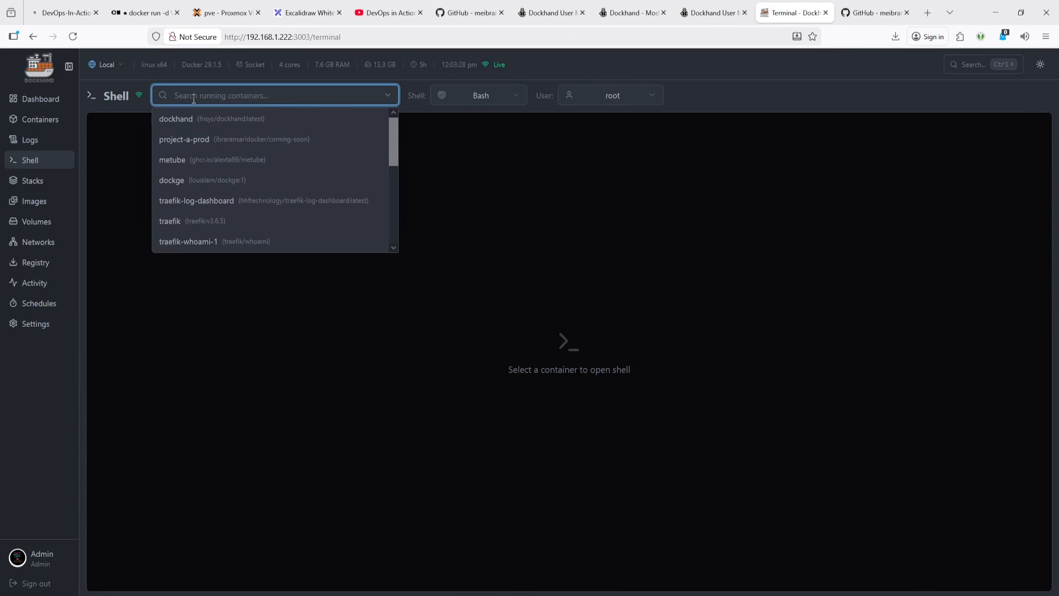
click(104, 72)
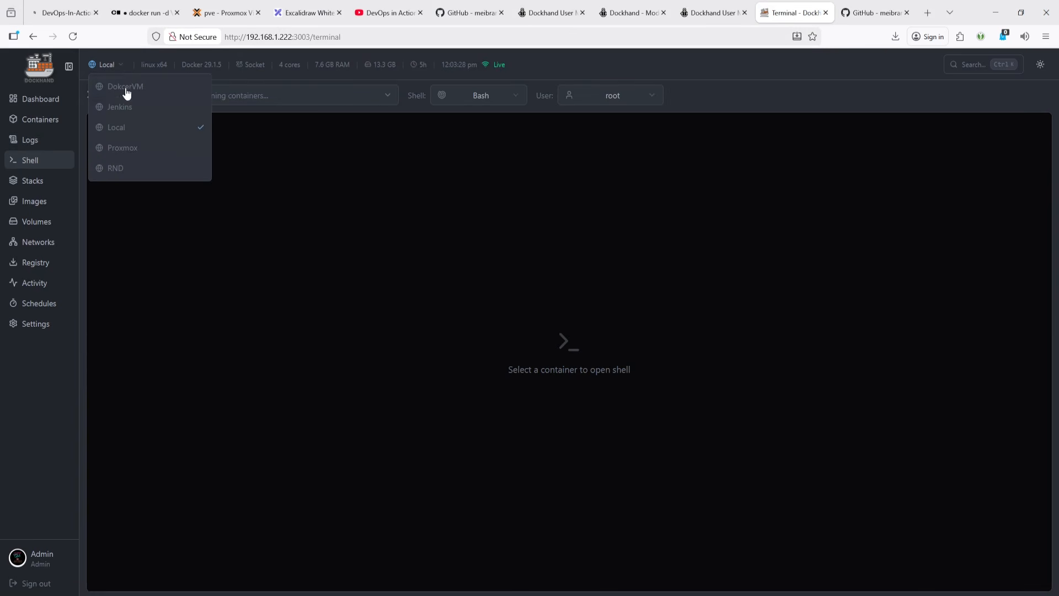
click(234, 91)
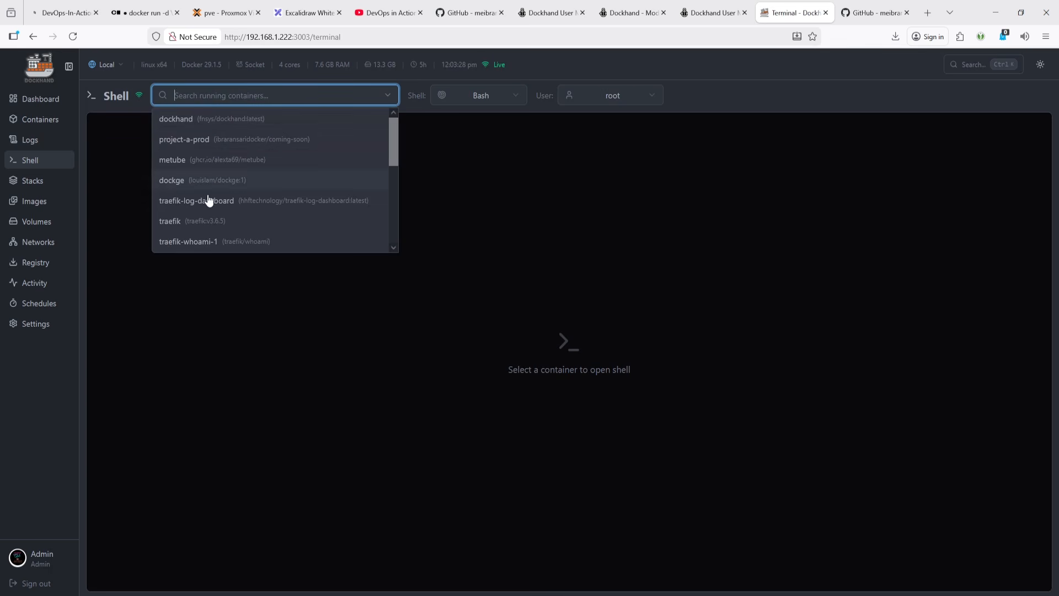
scroll(267, 191, down, 3)
scroll(260, 205, up, 3)
click(223, 185)
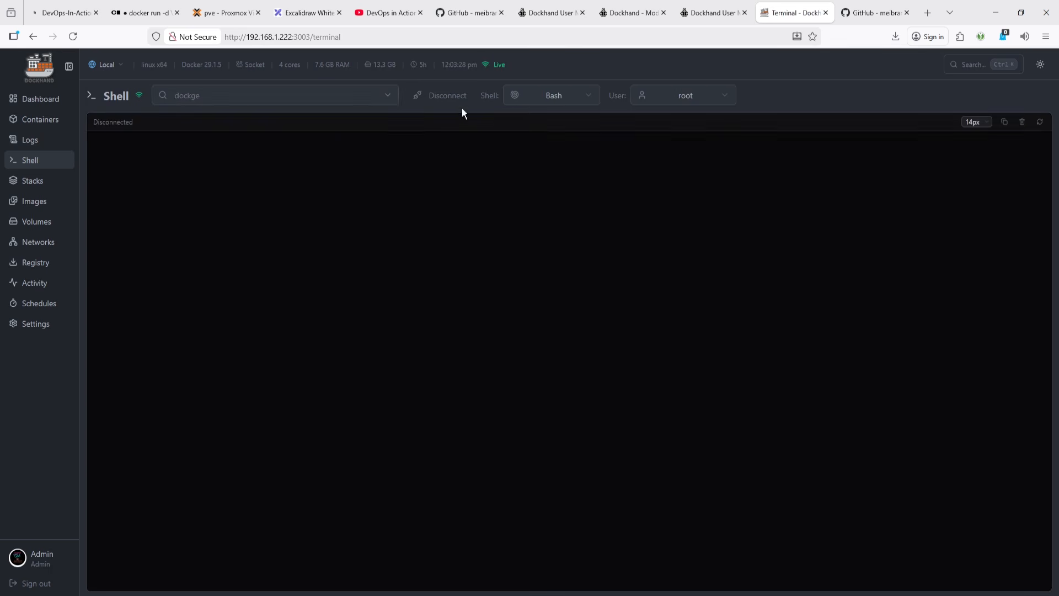
- Switch the dockge shell between Shell (sh) and Bash, ending with Bash
click(571, 97)
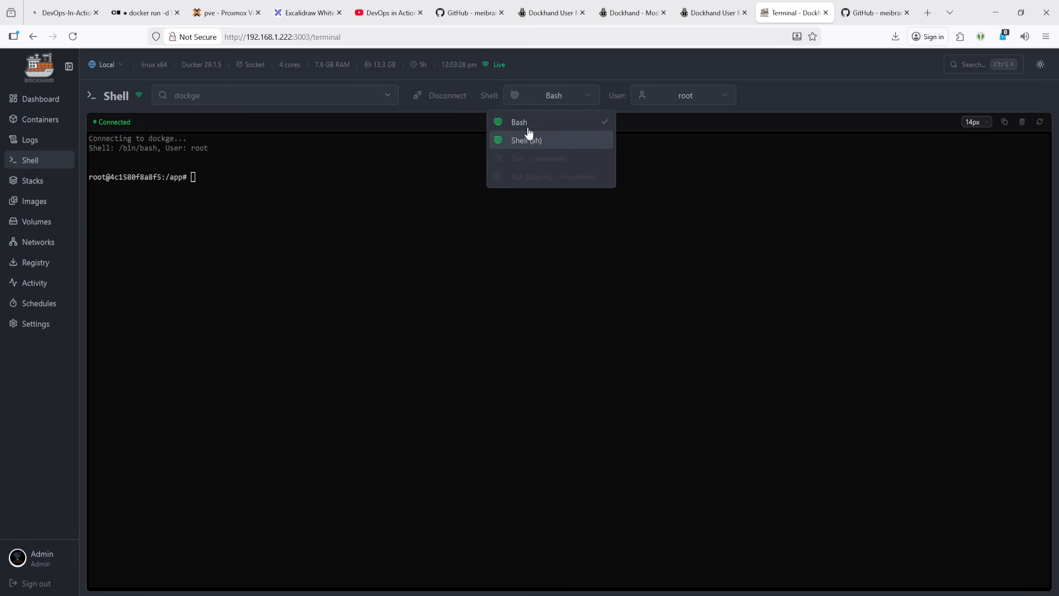
click(527, 142)
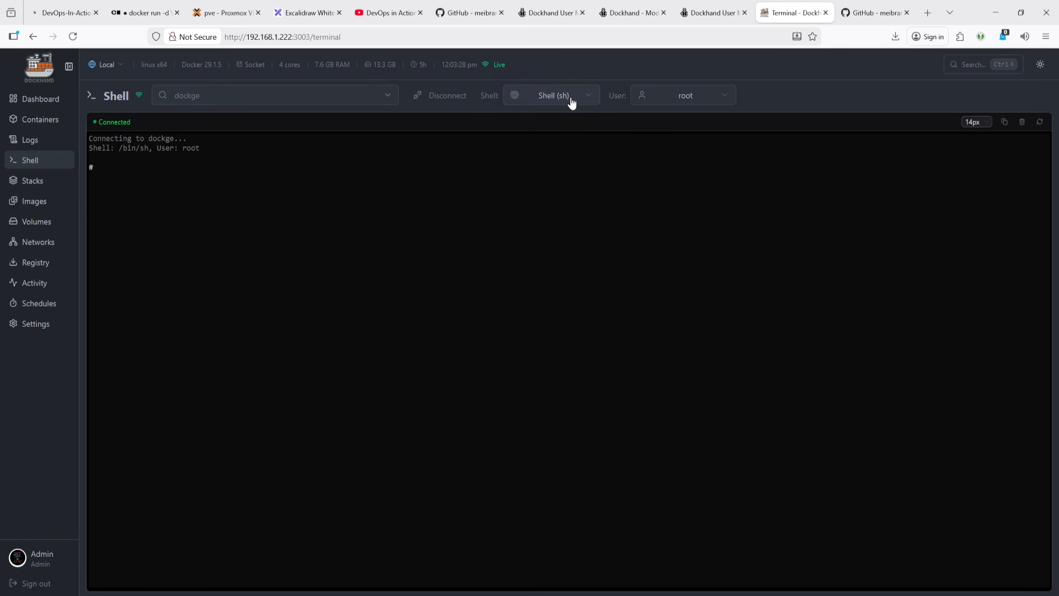
click(571, 103)
click(542, 123)
click(555, 105)
click(541, 137)
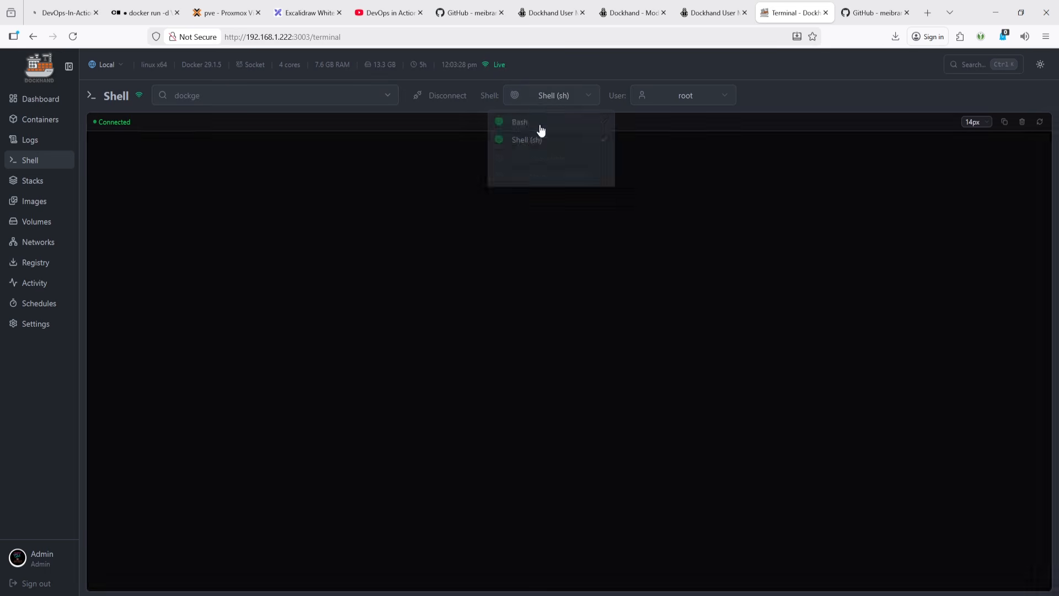
click(539, 108)
click(536, 122)
- Switch the dockge shell's user to nobody, then Container default, ending with root
click(667, 105)
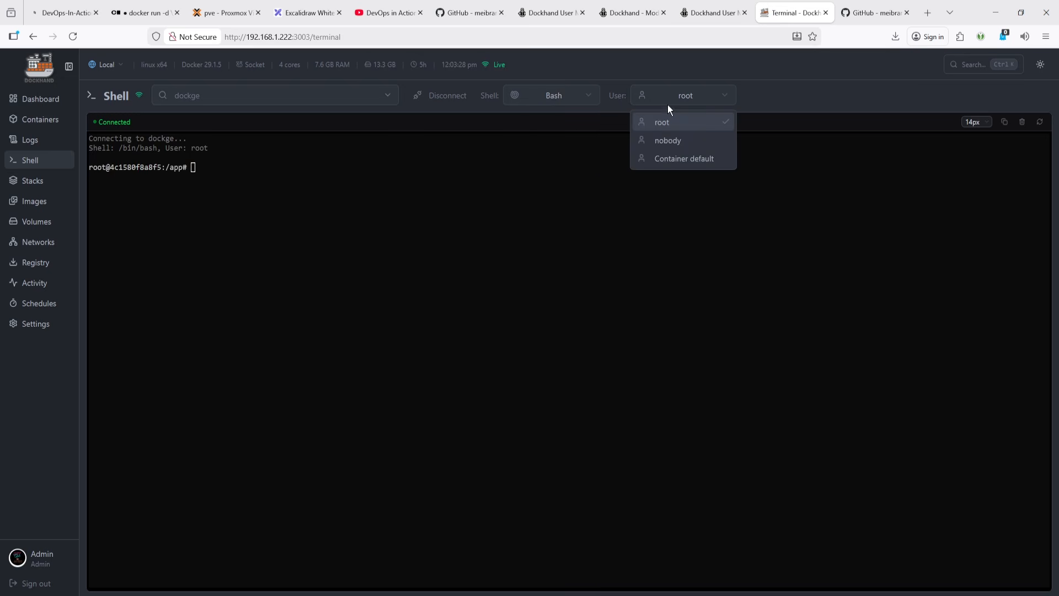
click(664, 144)
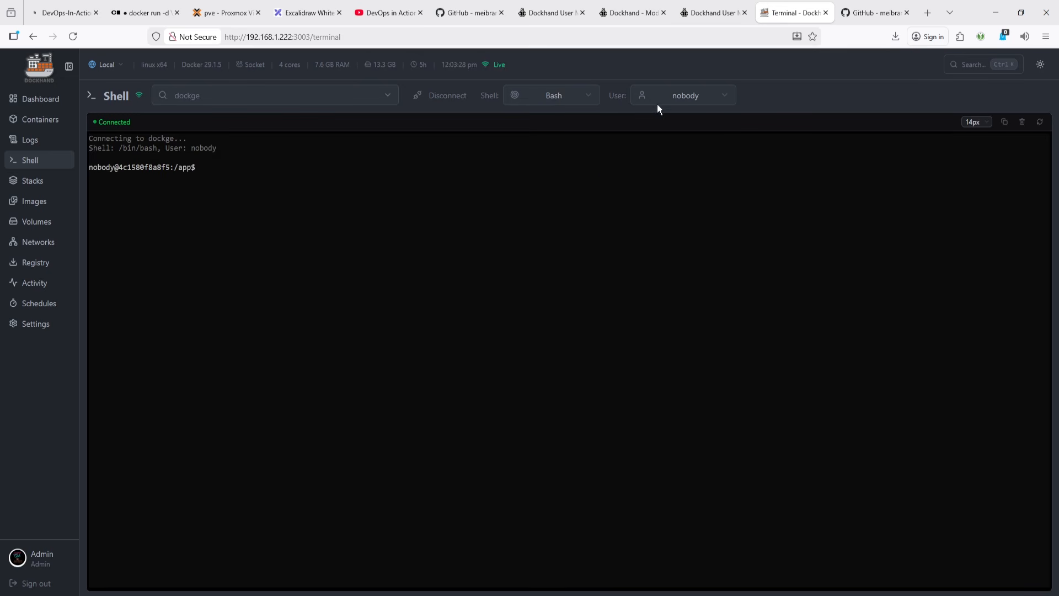
click(662, 103)
click(665, 159)
click(677, 97)
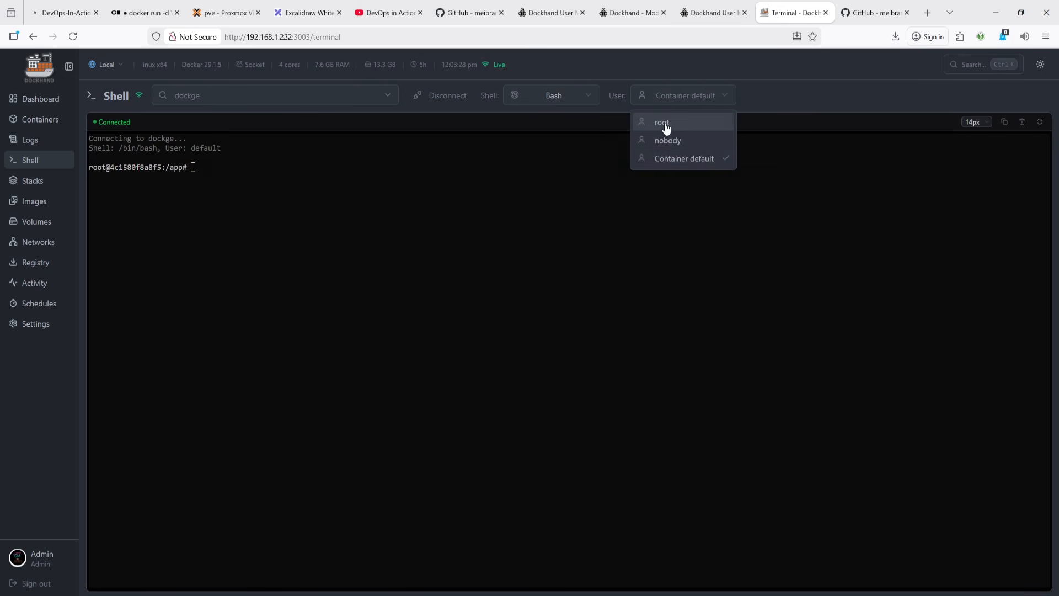
click(666, 128)
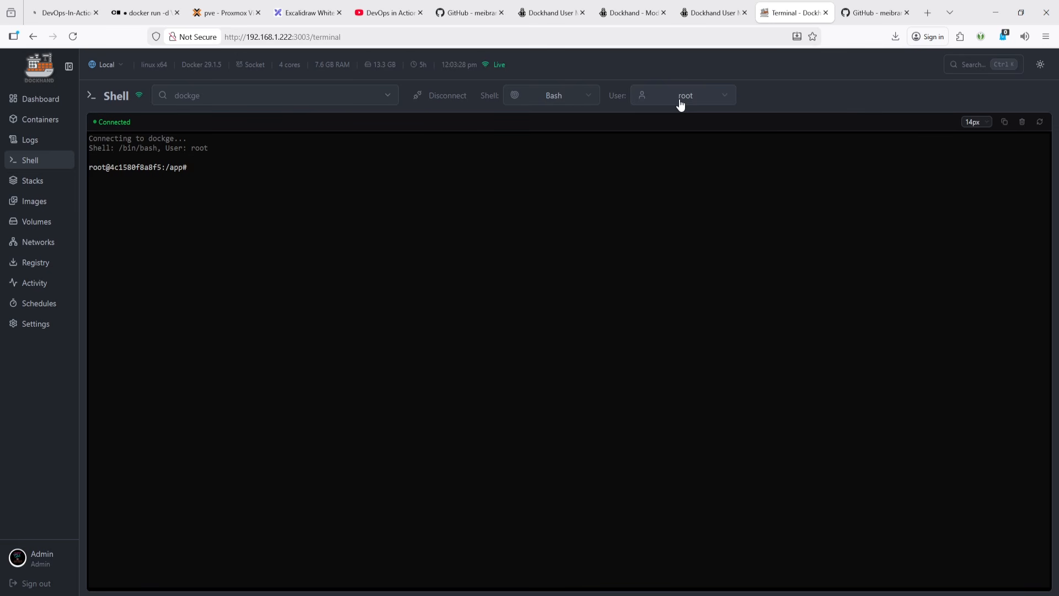
- Switch the dockge shell back to Shell (sh) while keeping the root user
click(563, 95)
click(535, 140)
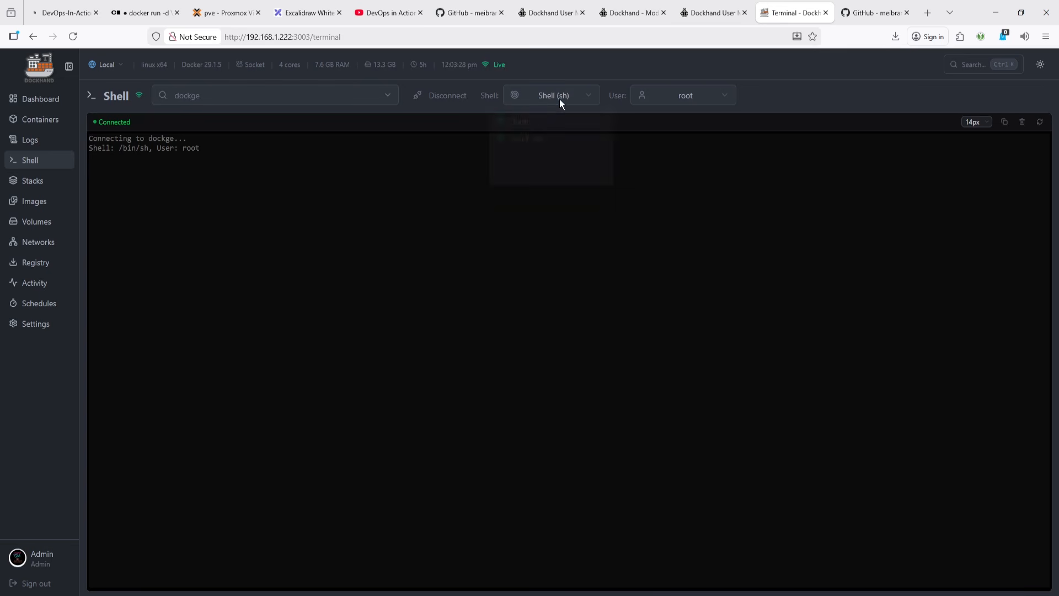
click(560, 99)
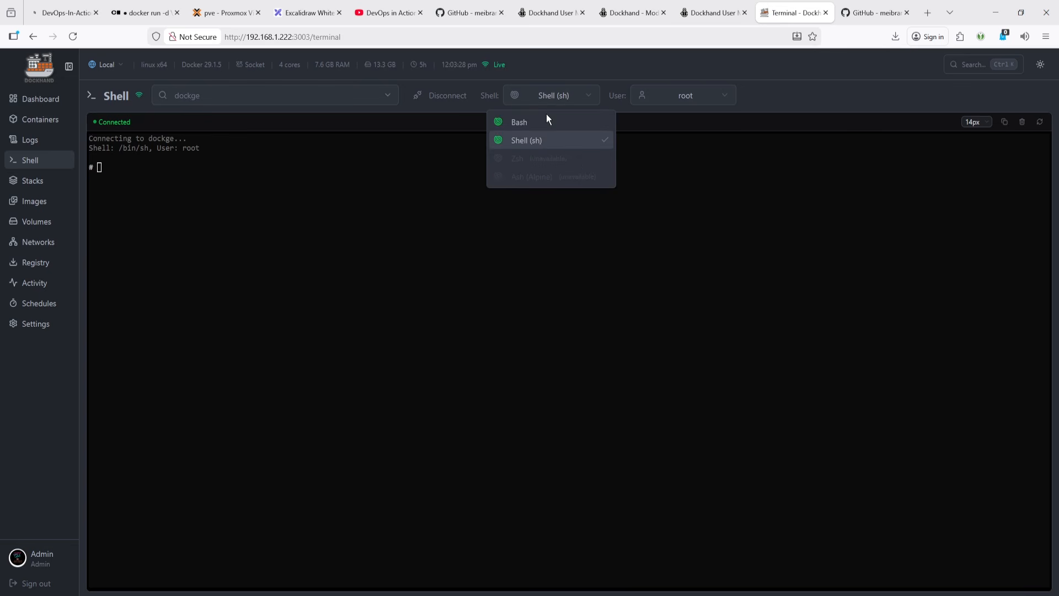
click(680, 100)
click(678, 101)
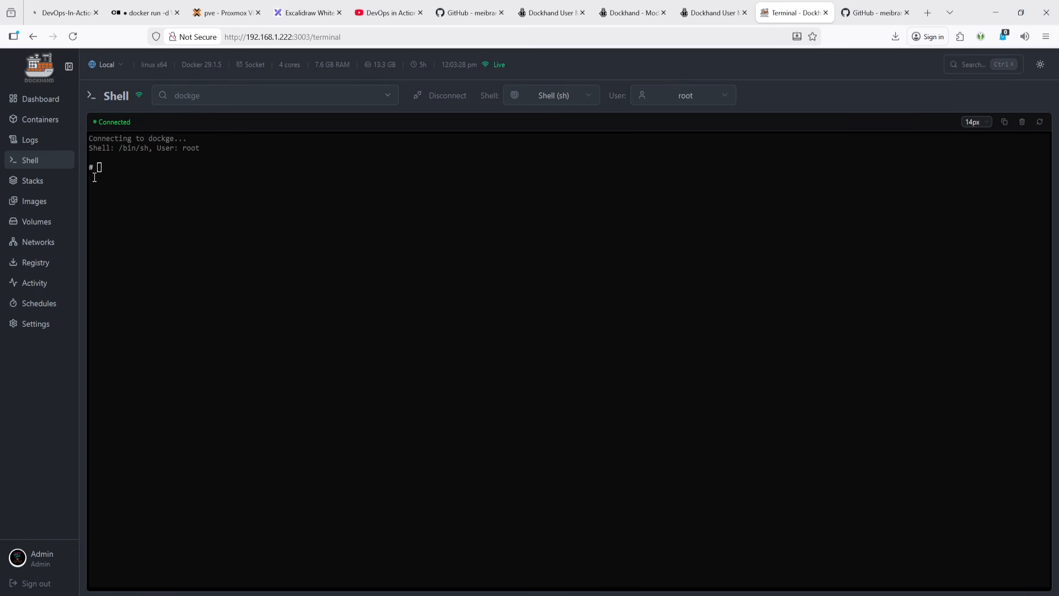
- Go to the Stacks page, open the Adopt stacks dialog and browse into the /app folder
click(32, 183)
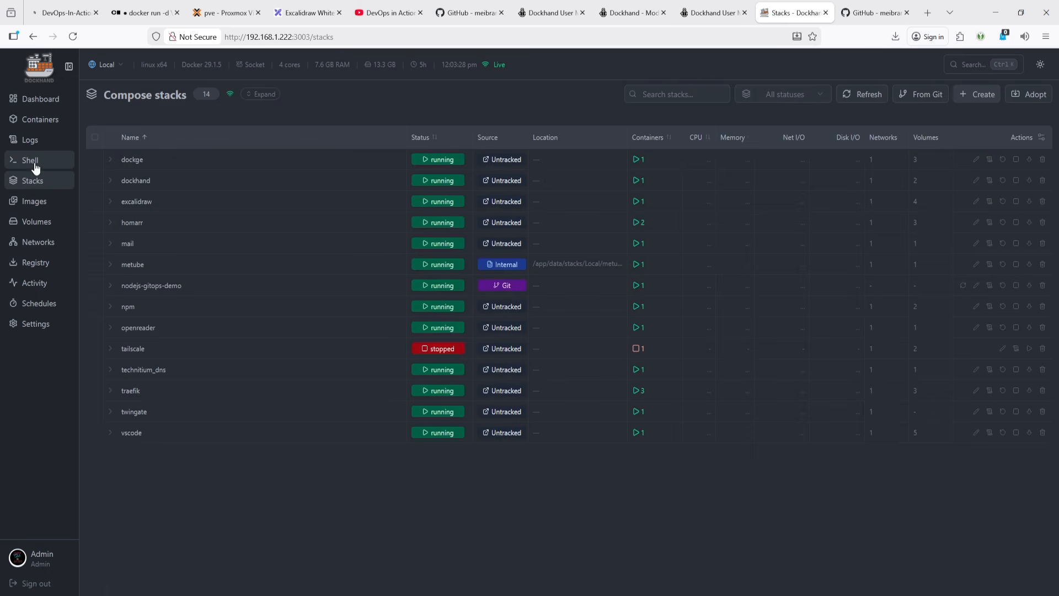
click(34, 163)
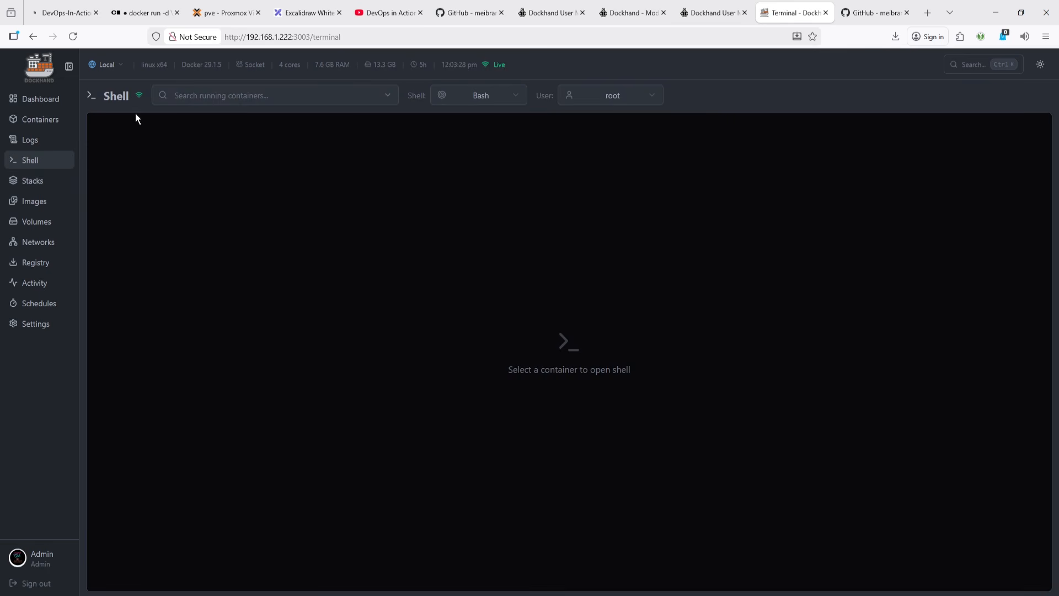
click(22, 180)
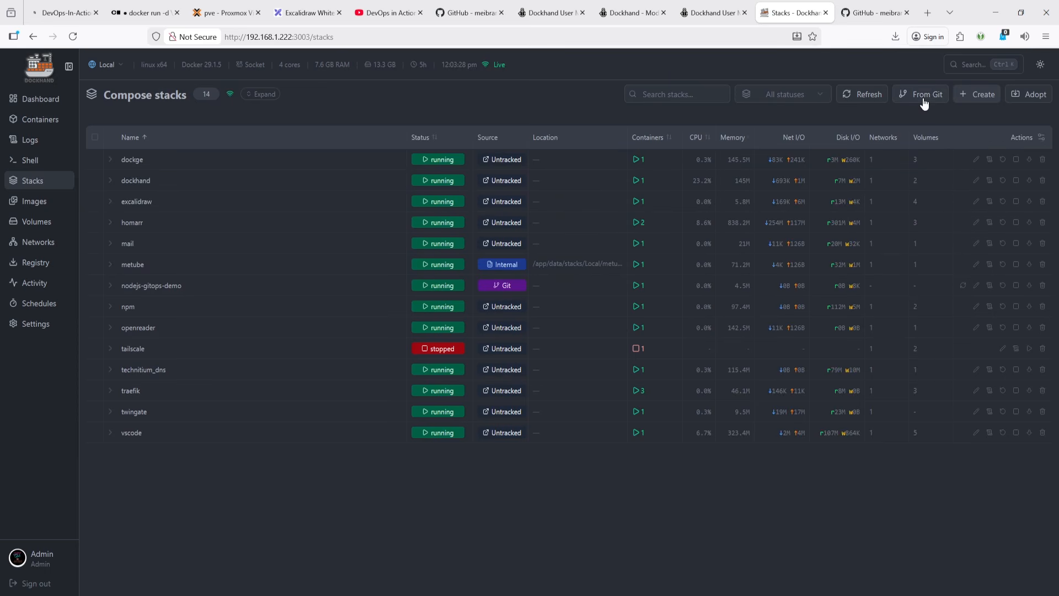
click(1028, 93)
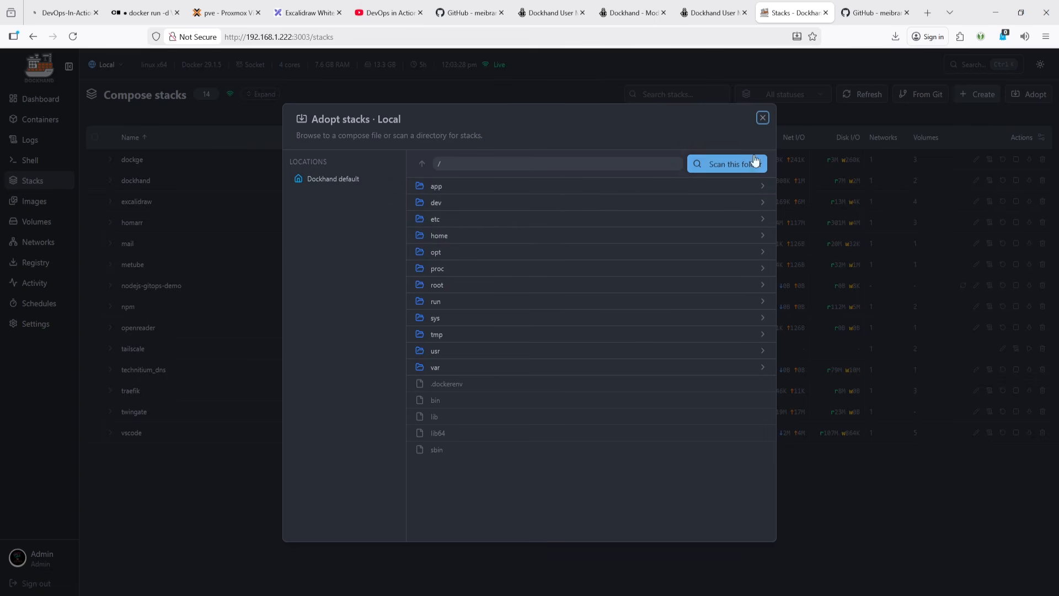
click(763, 118)
click(1032, 95)
click(441, 192)
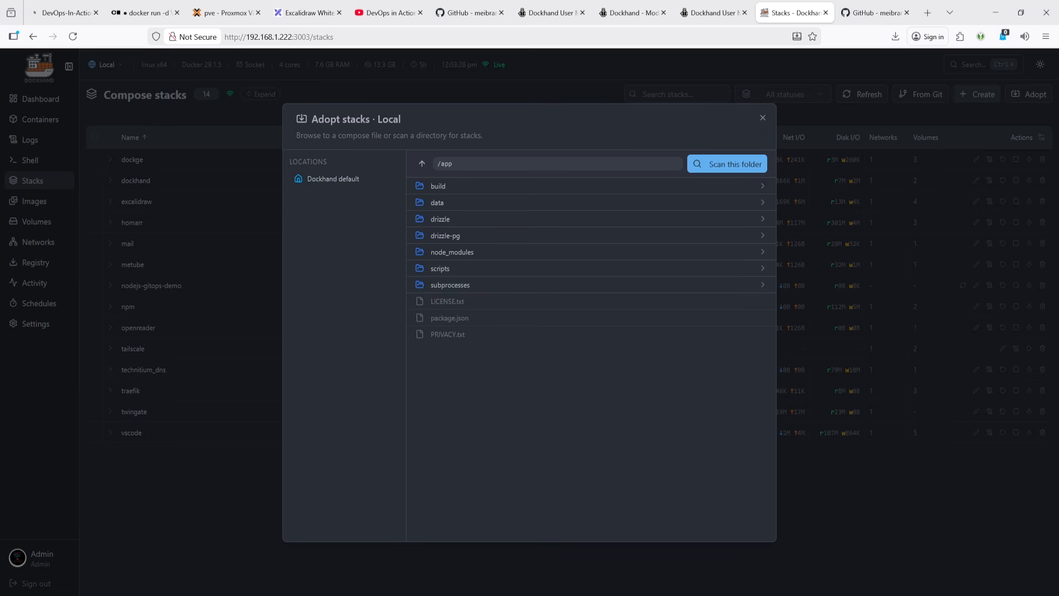
- Review the Quick Start and Docker Compose sections of the Dockhand setup guide on GitHub, then return to Dockhand
click(478, 6)
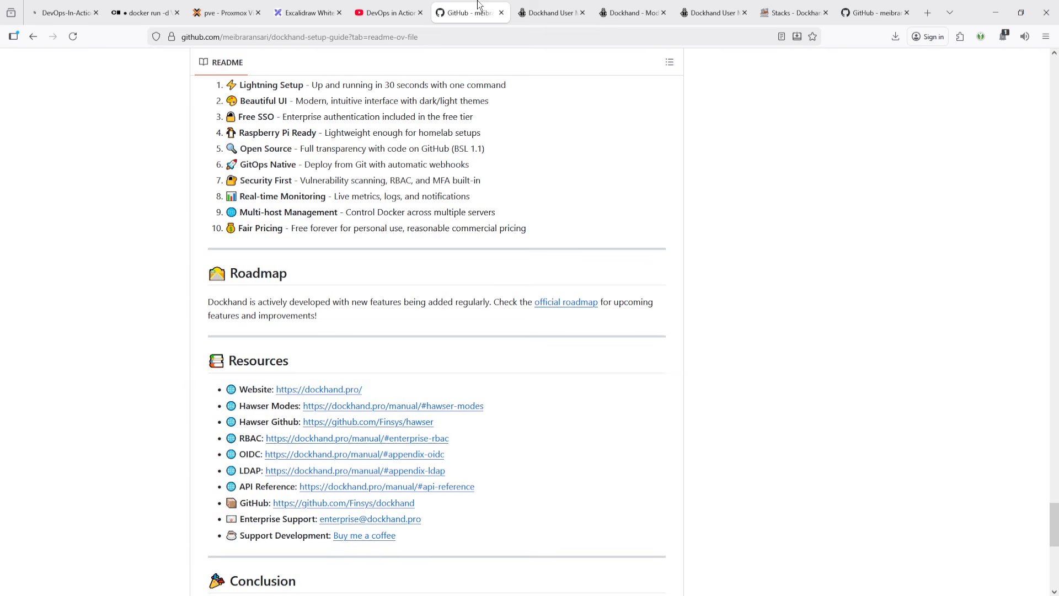
scroll(407, 312, up, 20)
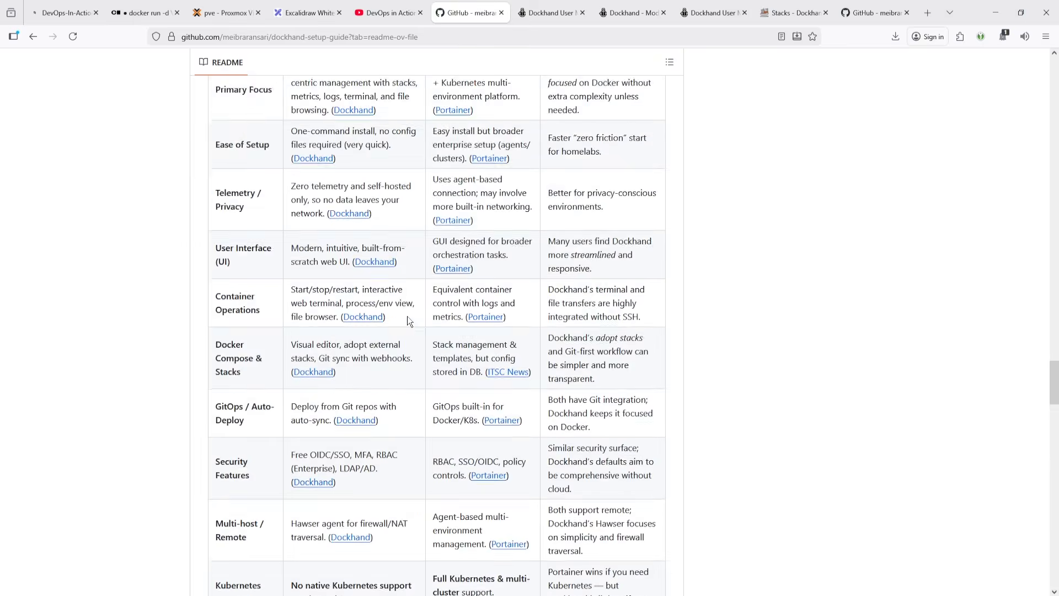
scroll(408, 312, up, 20)
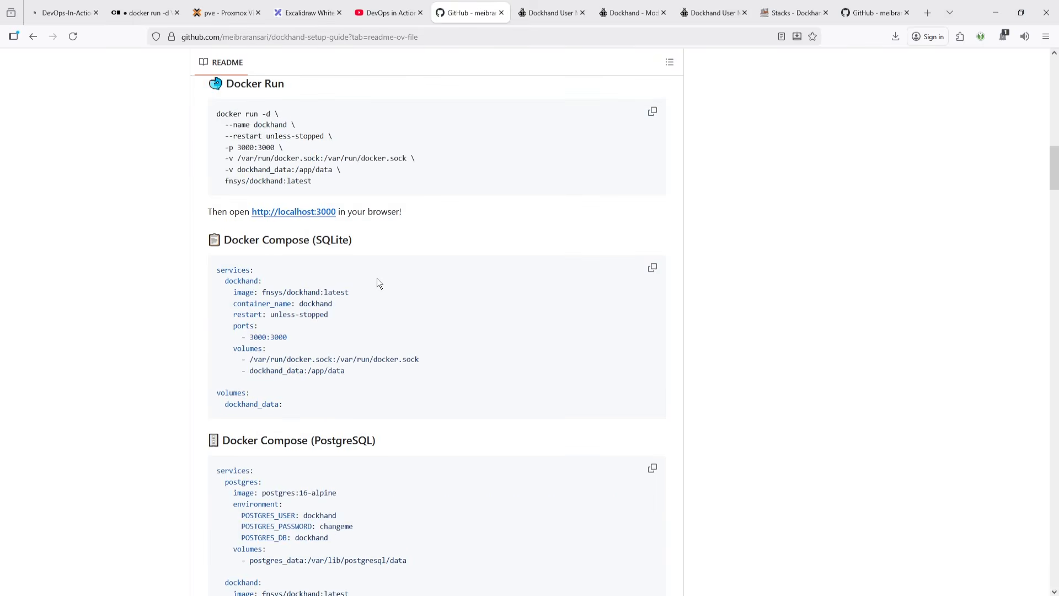
scroll(378, 283, up, 1)
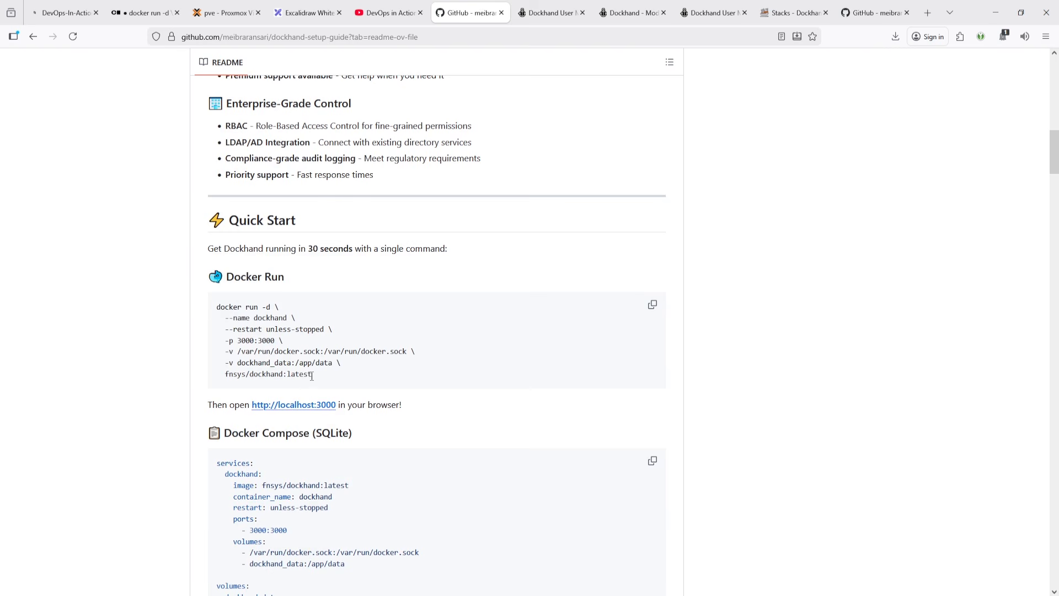
click(795, 12)
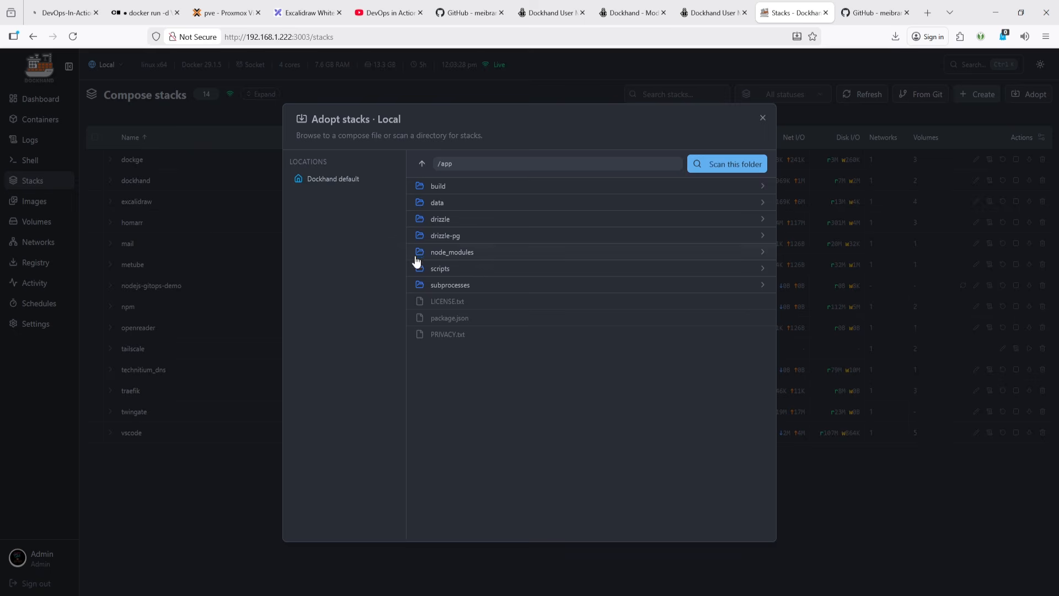
- Browse the /app/data/git-repos/stack-1 folder in the adopt dialog and go back up to /app/data
click(445, 203)
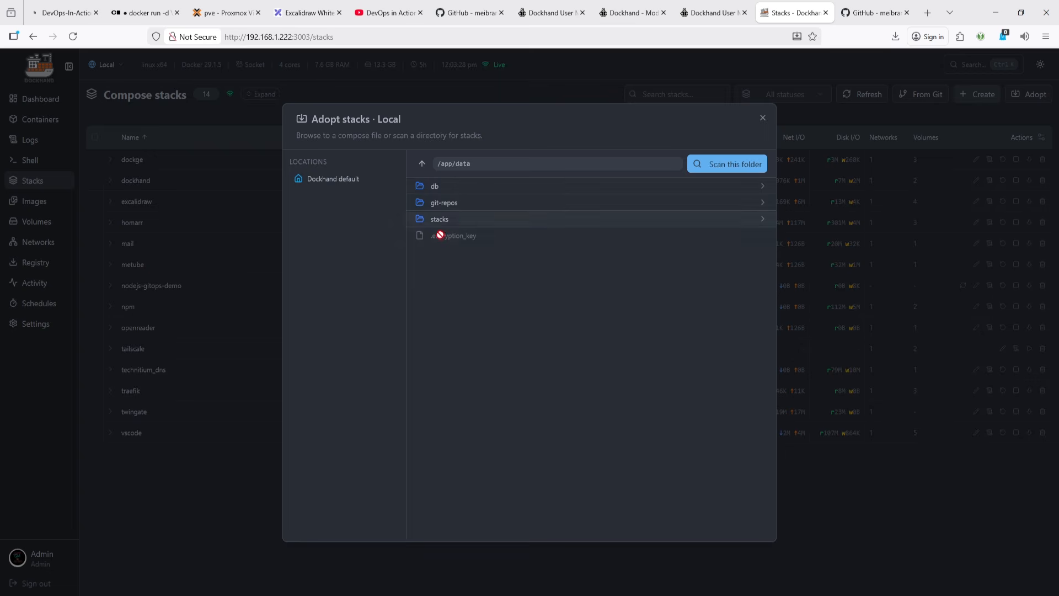
click(455, 204)
click(441, 187)
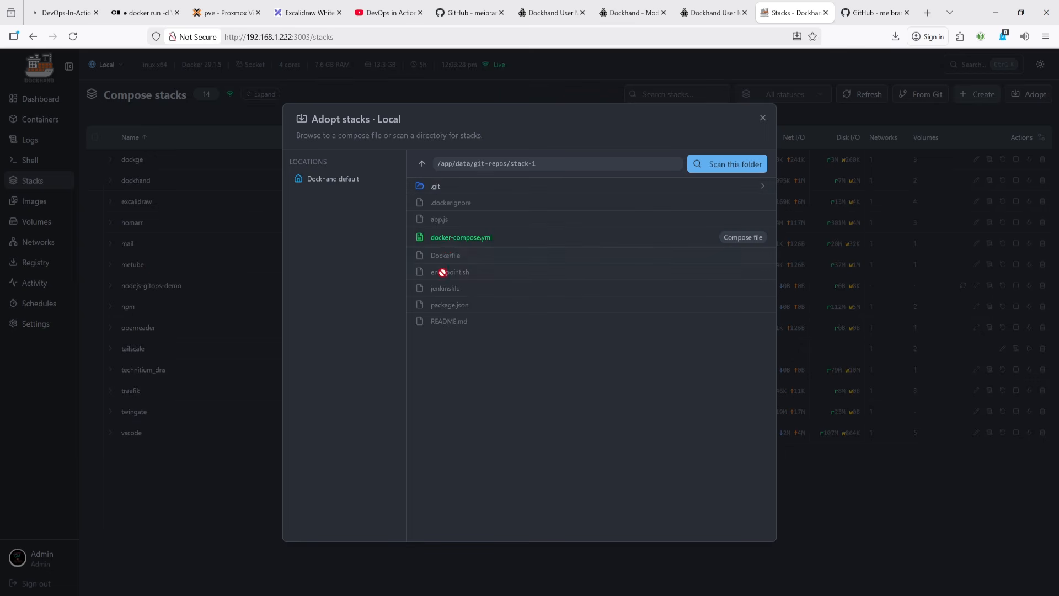
click(424, 164)
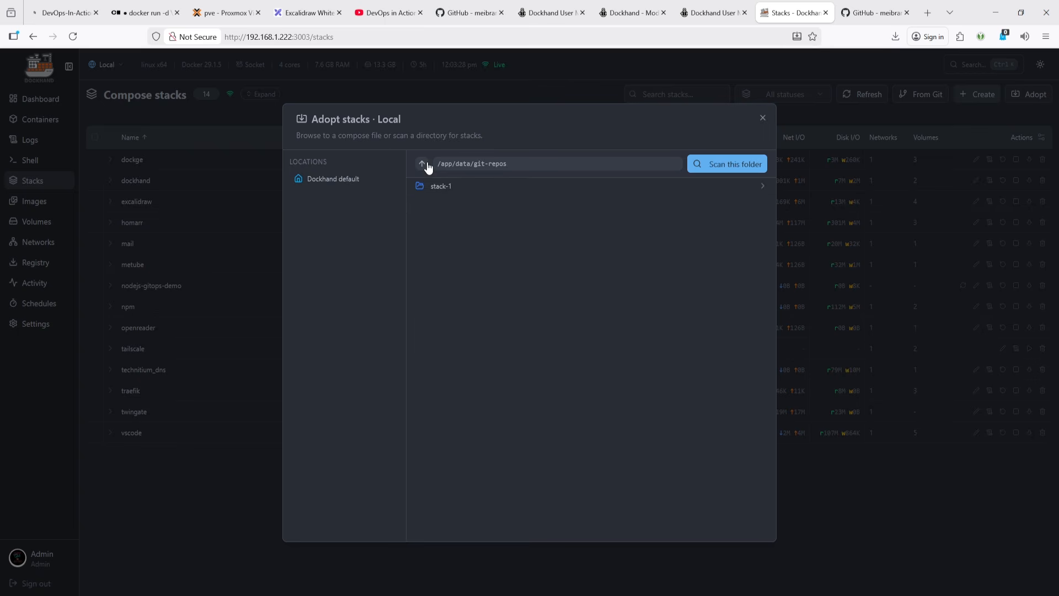
click(424, 163)
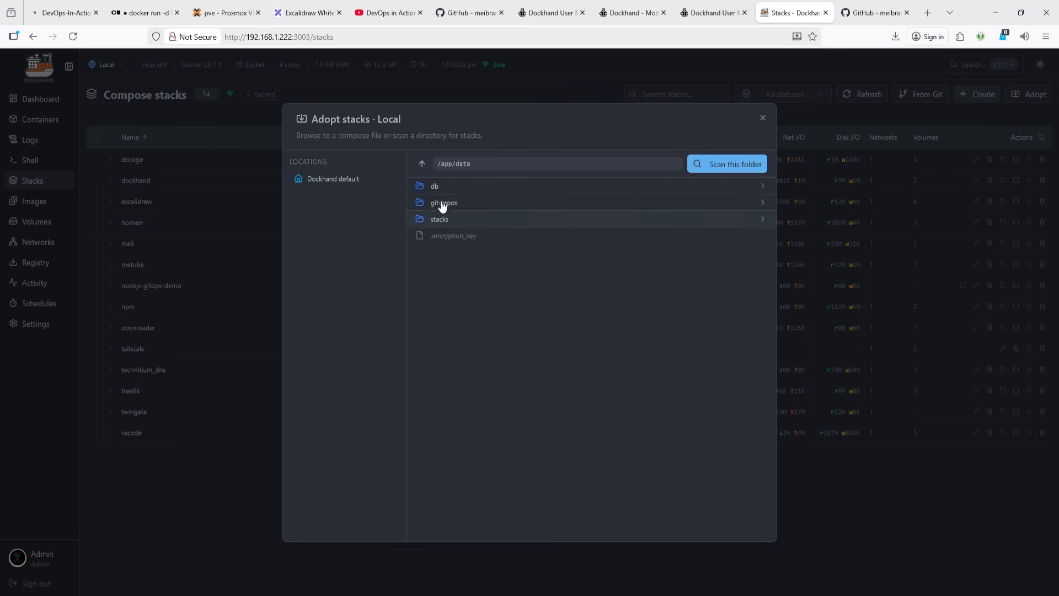
- Scan the /app/data/stacks/Local/nodejs-gitops-demo folder and adopt the nodejs-gitops-demo stack into Local
click(440, 220)
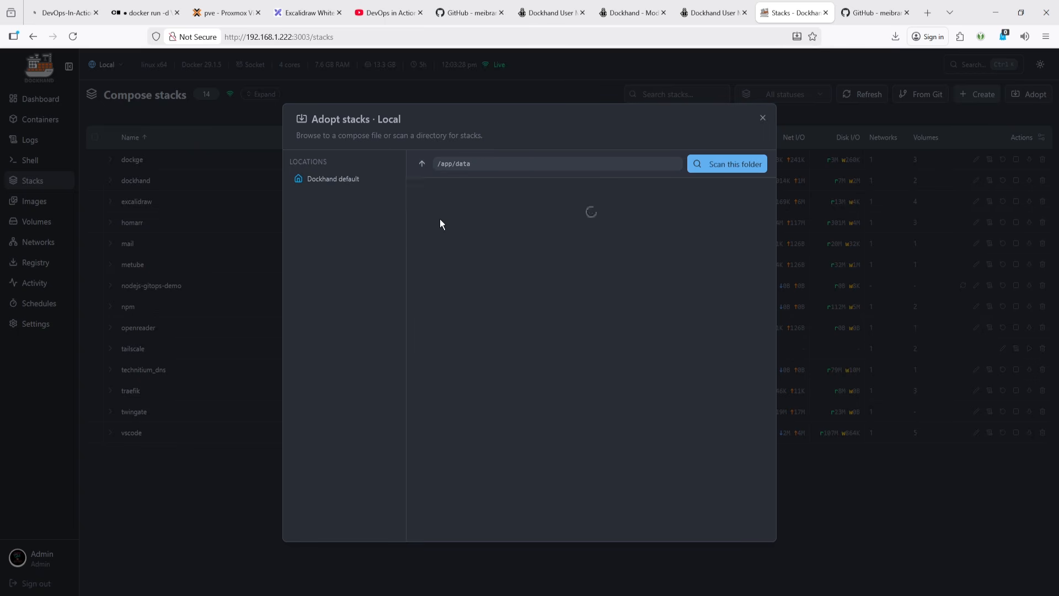
click(440, 187)
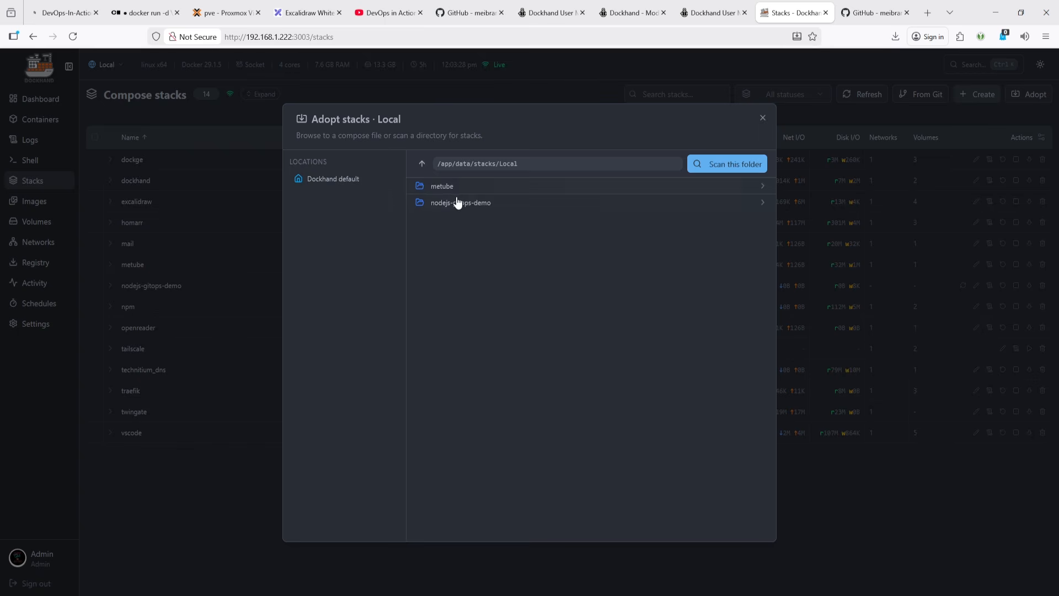
click(461, 203)
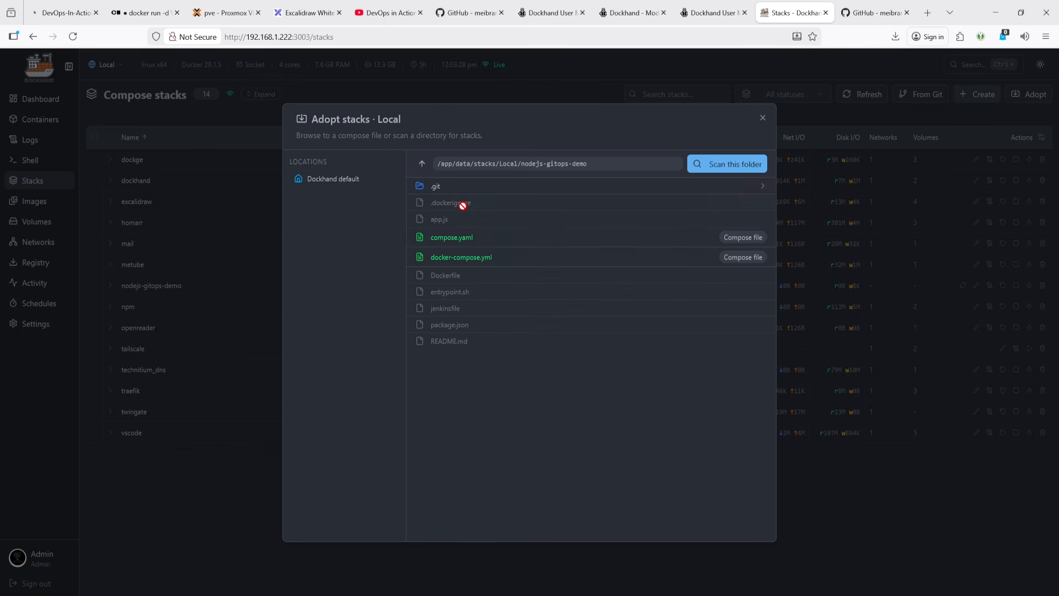
click(731, 165)
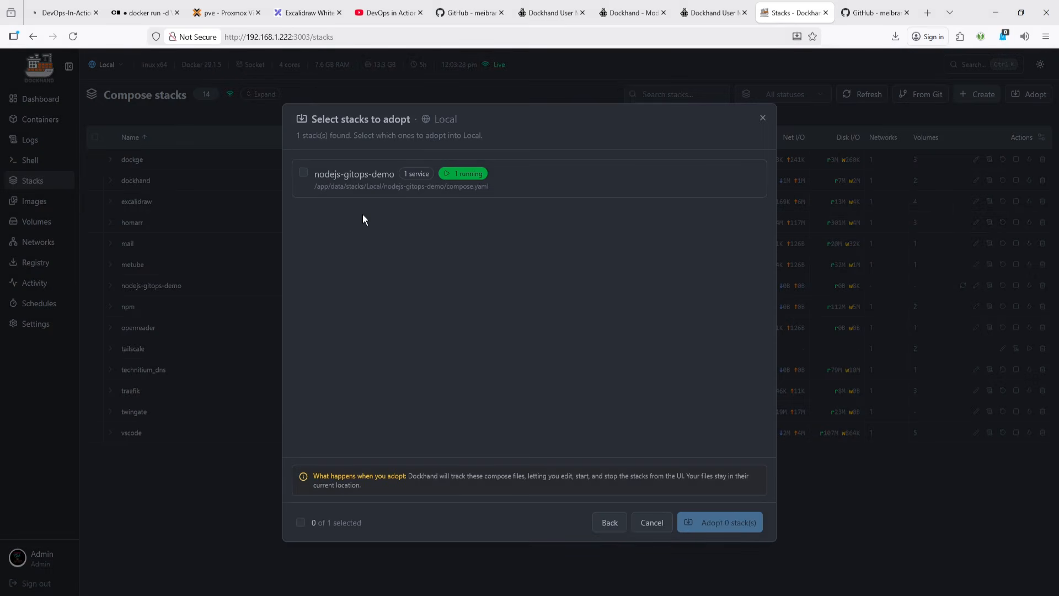
click(305, 173)
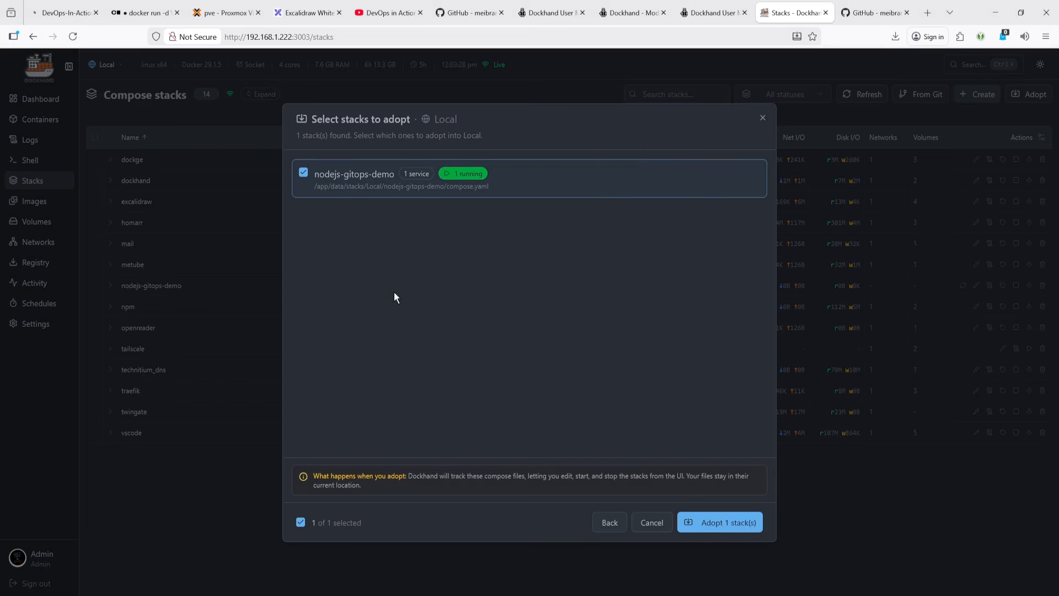
click(666, 529)
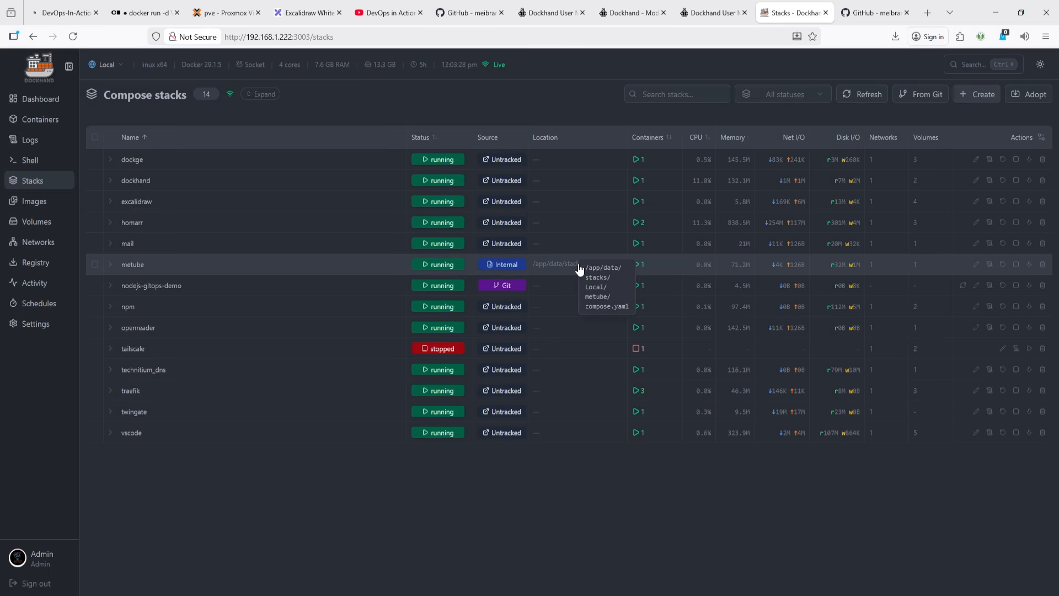
- Switch to the server terminal and open compose.yaml in nano
key(alt+Tab)
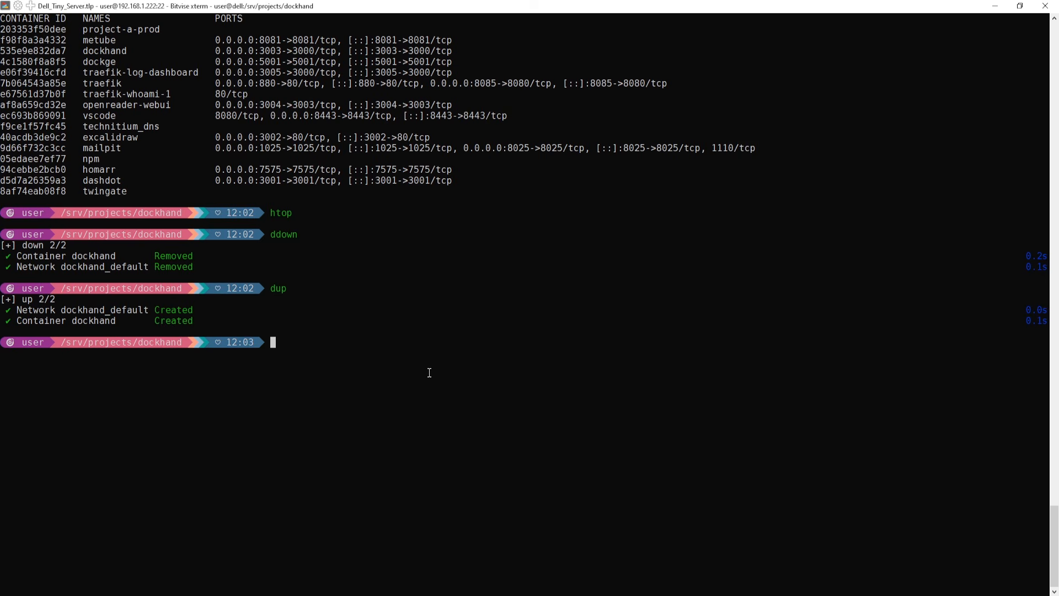
text(nano compose.yaml)
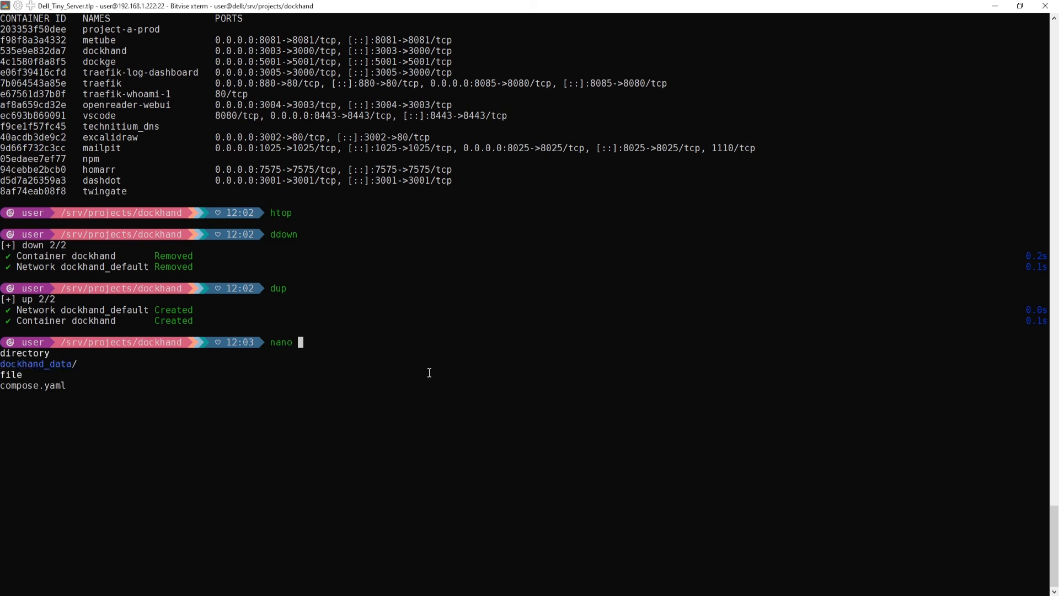
key(Tab)
key(Return)
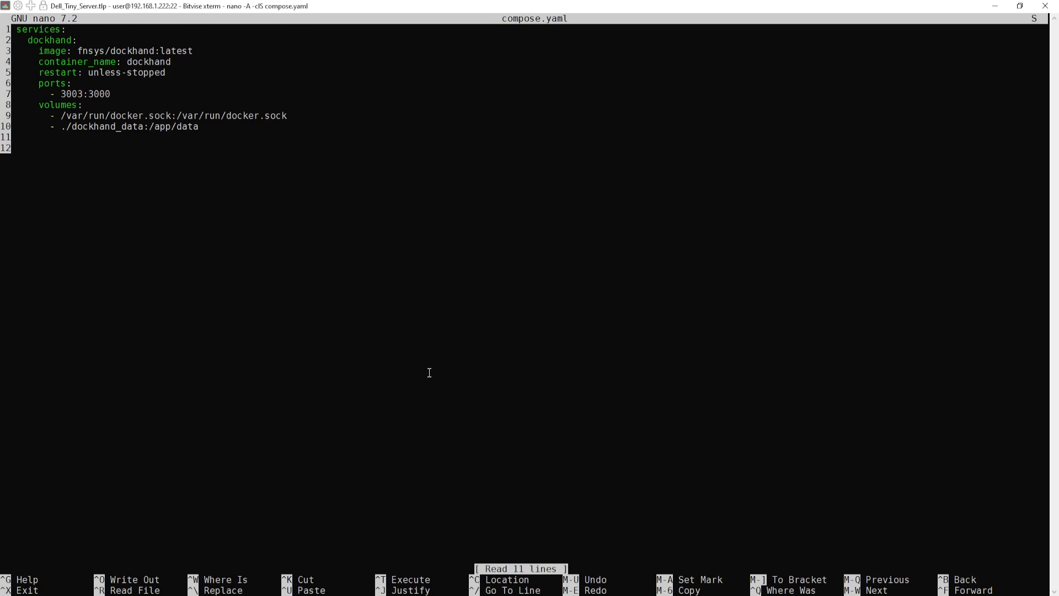
- Duplicate the ./dockhand_data:/app/data volume line in compose.yaml and save the file
key(Down)
key(Down)
key(Down)
key(Down)
key(Down)
key(Down)
key(Down)
key(Down)
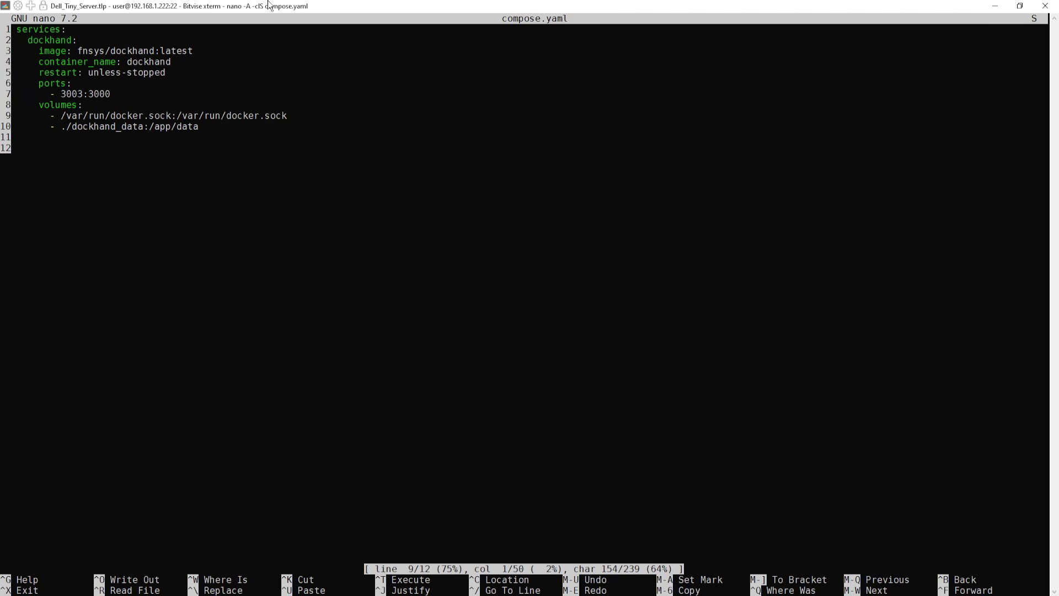
drag(203, 126, 61, 126)
click(156, 202)
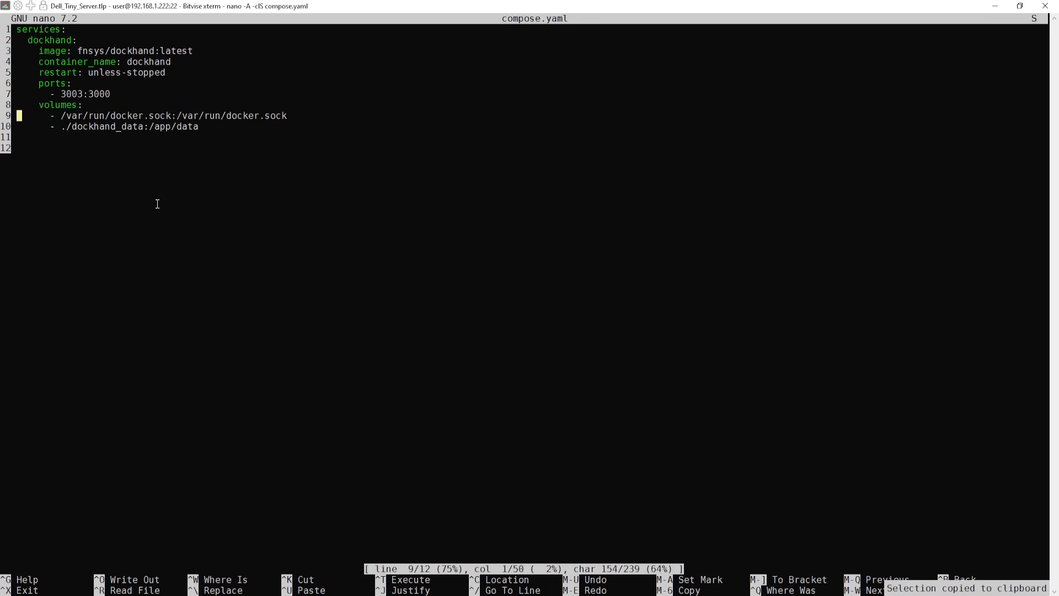
key(Down)
key(Down)
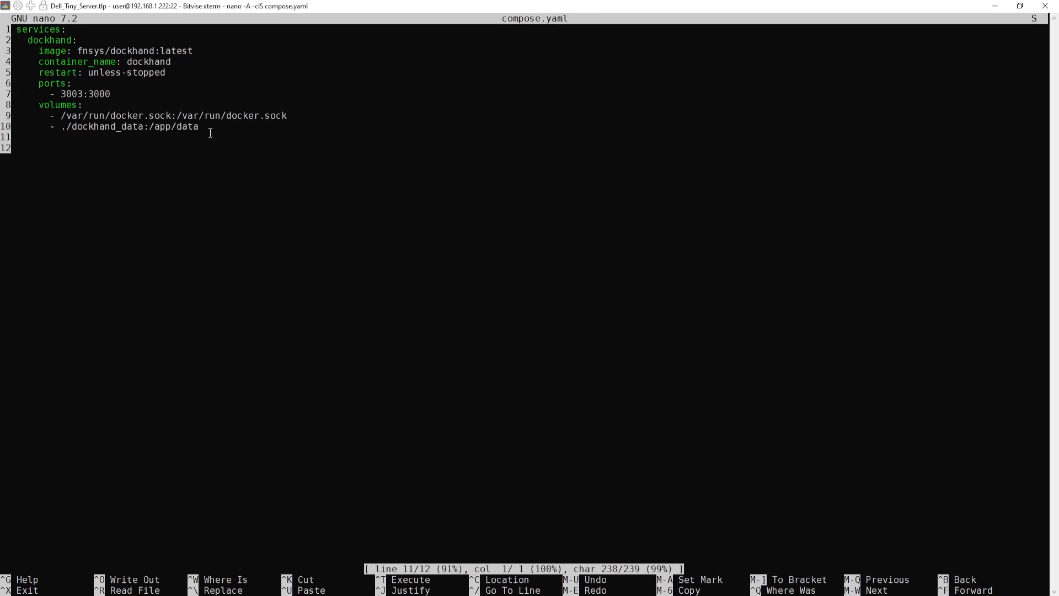
drag(199, 127, 18, 126)
click(137, 189)
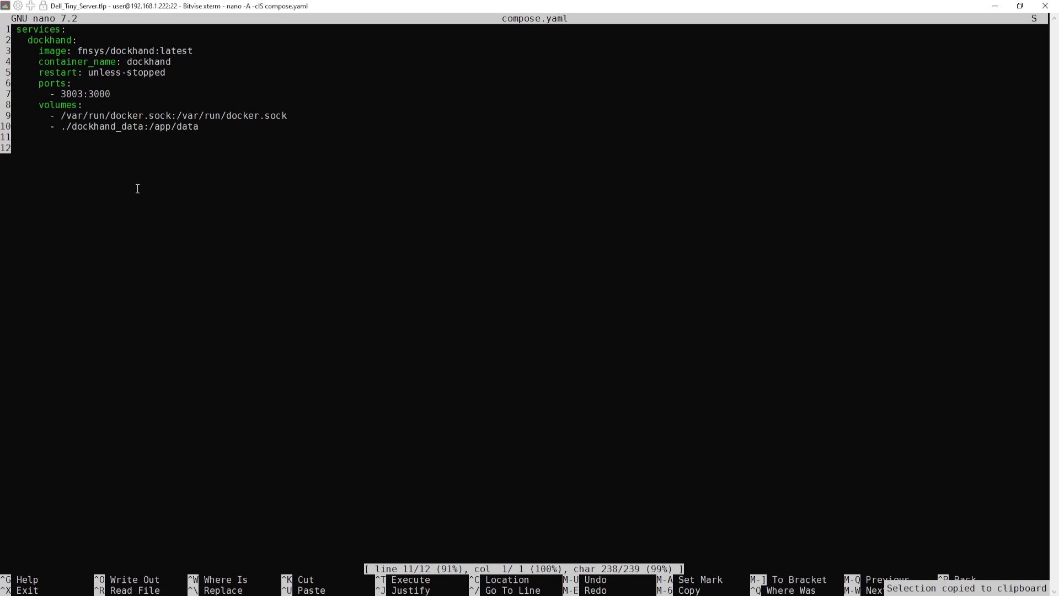
key(Down)
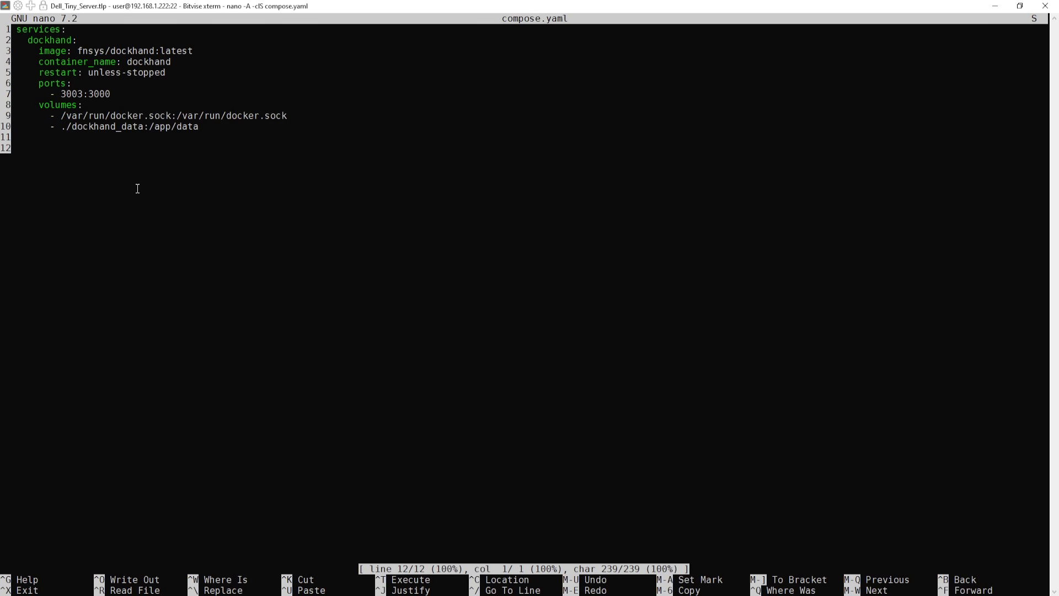
right_click(122, 166)
key(Up)
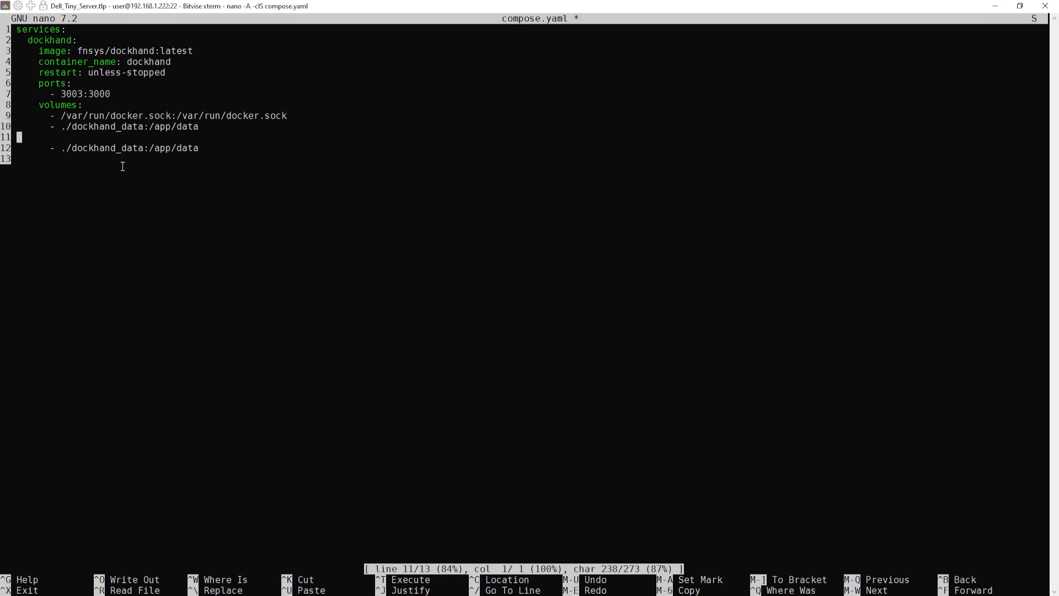
key(Delete)
key(Right)
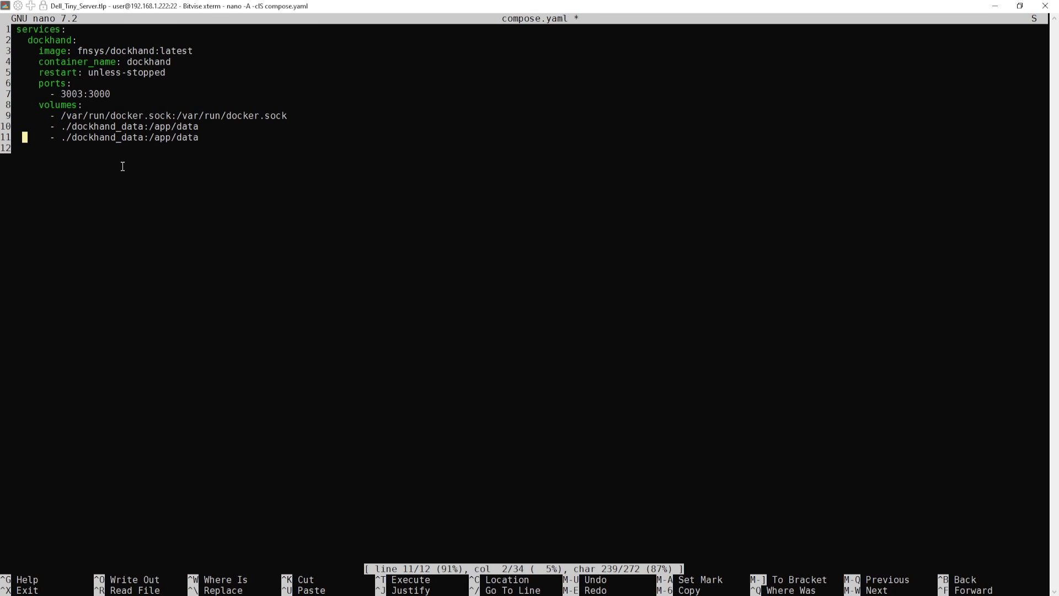
key(ctrl+x)
key(y)
key(Return)
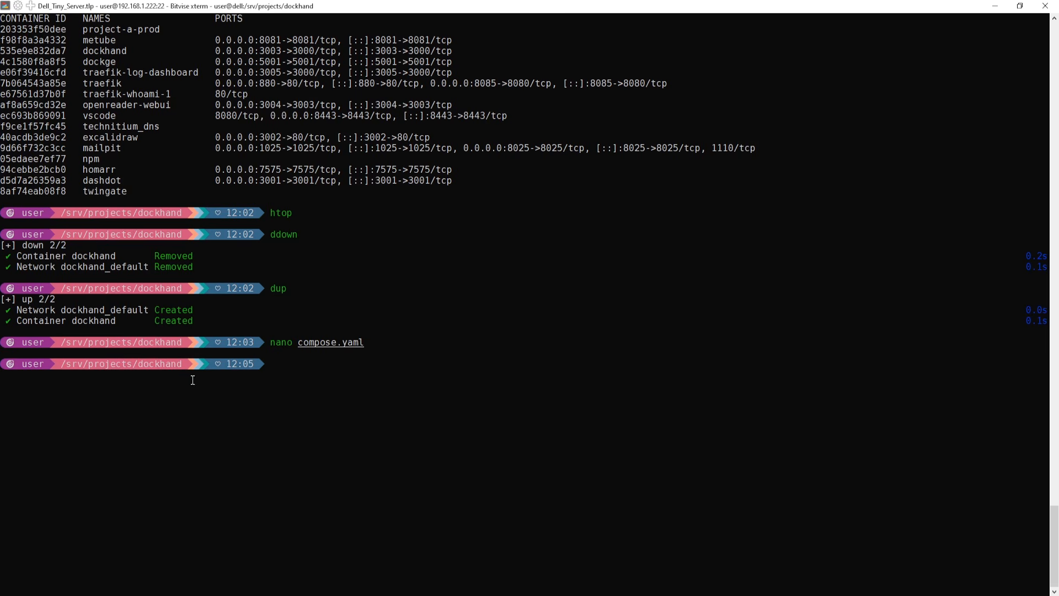
- Copy the /srv/projects path, reopen compose.yaml, change the duplicated volume to /srv/projects:/app/projects, and save
drag(132, 364, 61, 364)
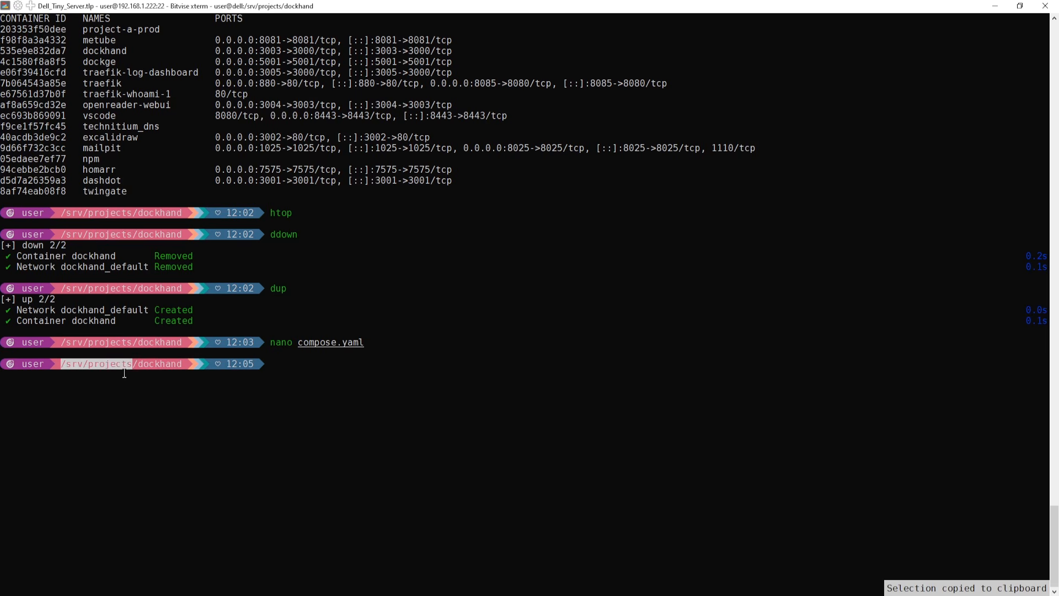
key(Up)
key(Return)
key(Return)
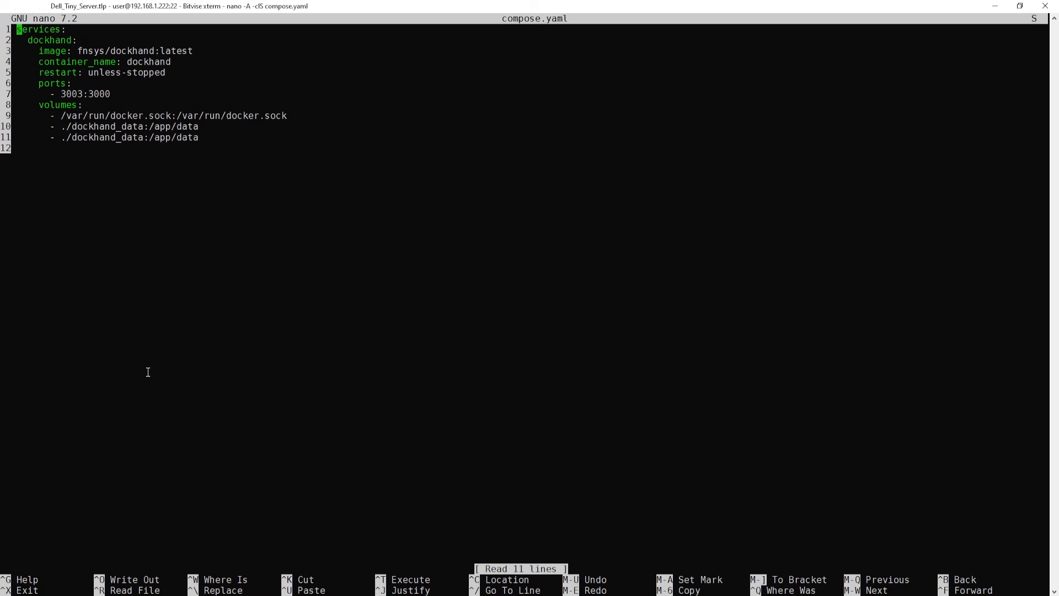
key(Down)
key(Down)
key(Down)
key(Down)
key(Down)
key(Down)
key(Down)
key(Down)
key(Down)
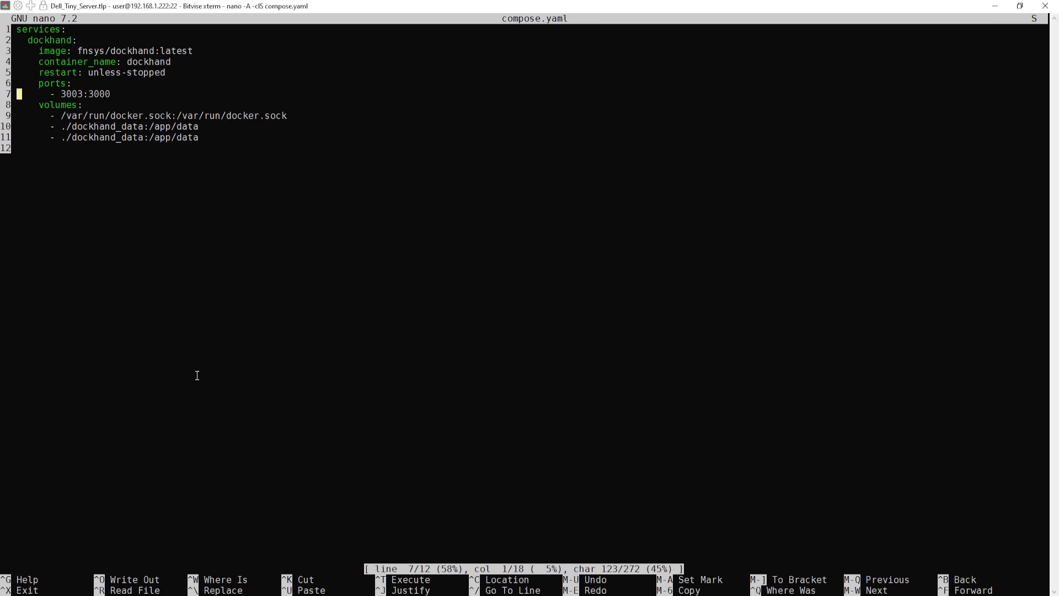
key(Right)
key(Down)
key(Right)
key(Right)
key(Right)
key(Right)
key(Right)
key(Right)
key(Right)
key(Right)
key(Right)
key(Right)
key(Right)
key(Right)
key(Right)
key(Right)
key(Right)
key(Right)
key(Right)
key(Right)
key(Right)
key(Right)
key(Right)
key(BackSpace)
key(BackSpace)
key(BackSpace)
key(BackSpace)
key(BackSpace)
key(BackSpace)
key(BackSpace)
key(BackSpace)
key(BackSpace)
key(BackSpace)
key(BackSpace)
key(BackSpace)
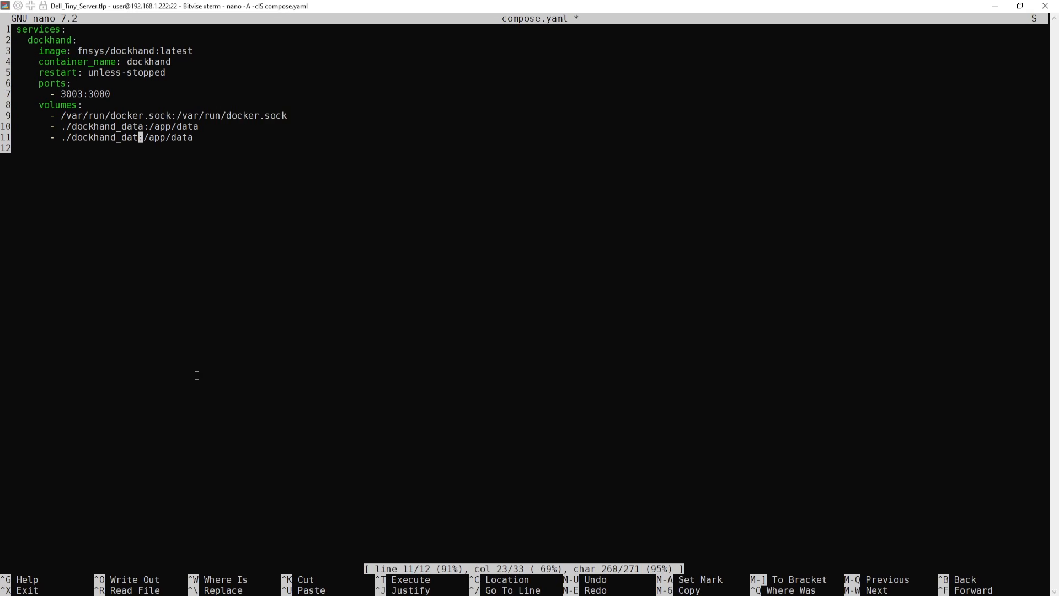
key(BackSpace)
key(BackSpace)
key(BackSpace)
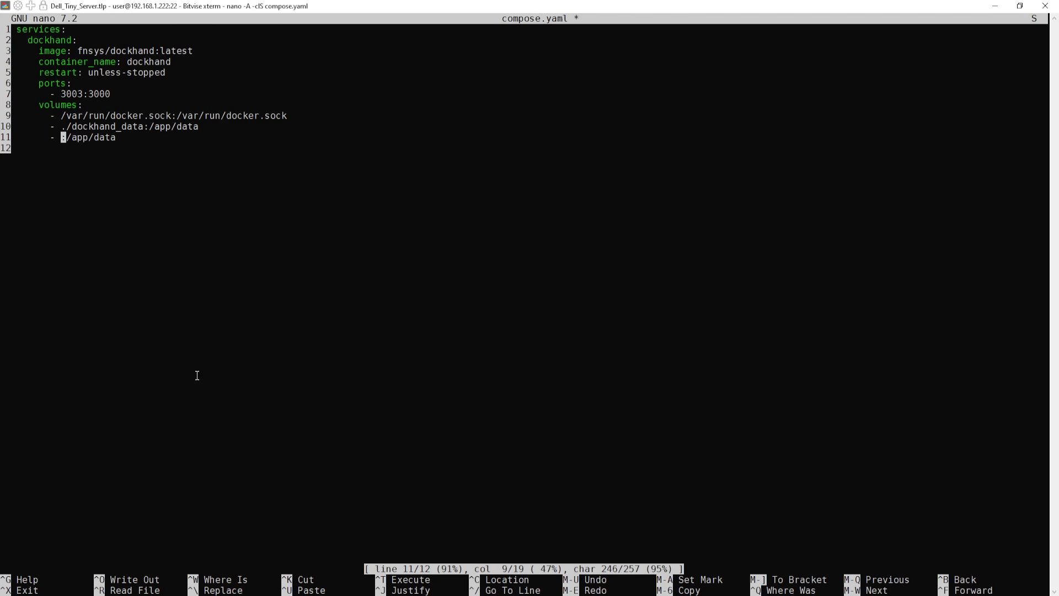
key(Down)
key(Up)
key(Right)
key(Right)
key(Right)
key(Right)
key(Right)
key(Right)
key(Right)
key(Right)
right_click(197, 375)
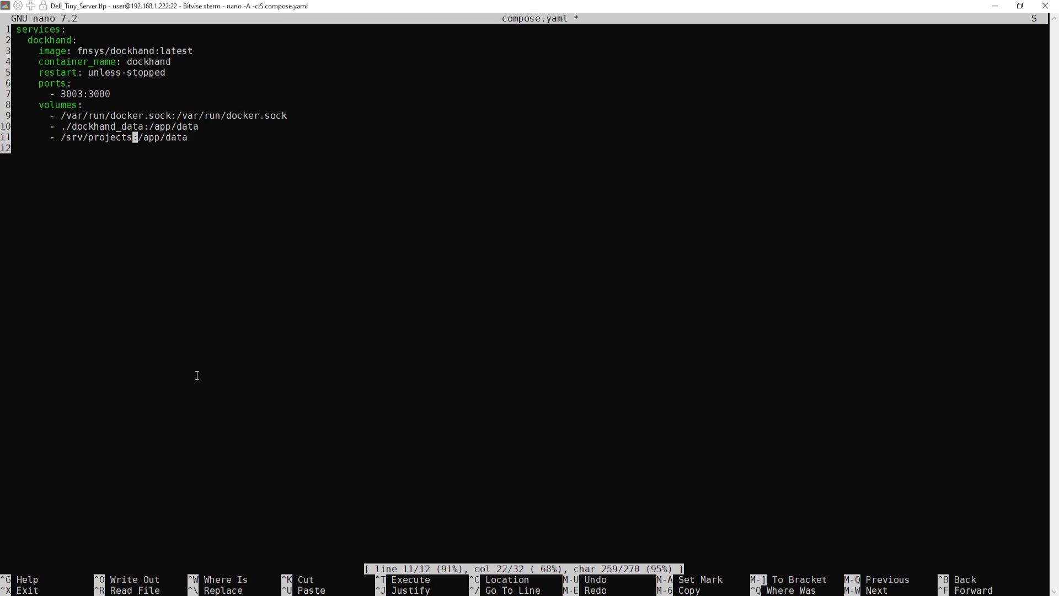
key(Right)
key(Right)
key(Right)
key(Right)
key(Right)
key(Right)
key(Right)
key(Right)
key(Right)
key(Right)
key(Right)
key(Left)
key(BackSpace)
key(BackSpace)
key(BackSpace)
key(BackSpace)
text(projects)
key(ctrl+x)
key(y)
key(Return)
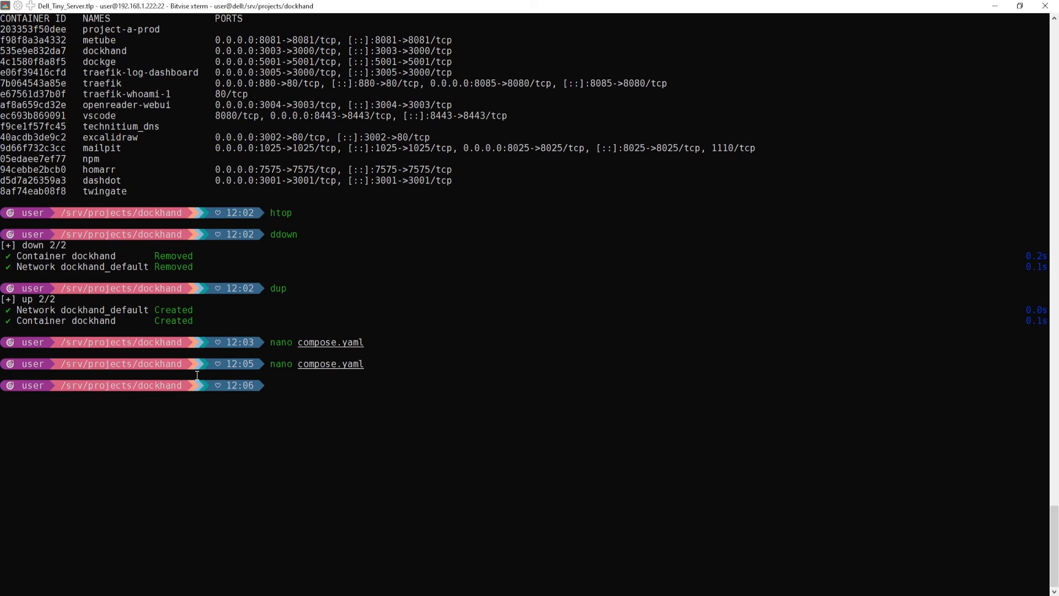
- Recreate the Dockhand container with the dup command and return to the browser
text(dup)
key(Return)
key(alt+Tab)
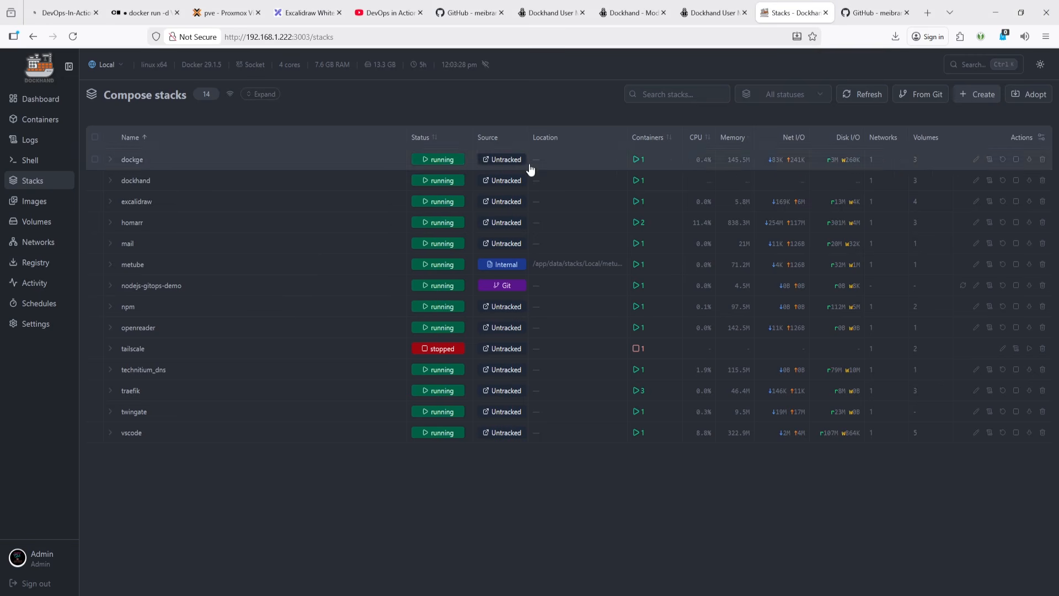
- Reload the stacks page, open the adopt dialog, and scan the /app/projects folder for stacks
click(77, 39)
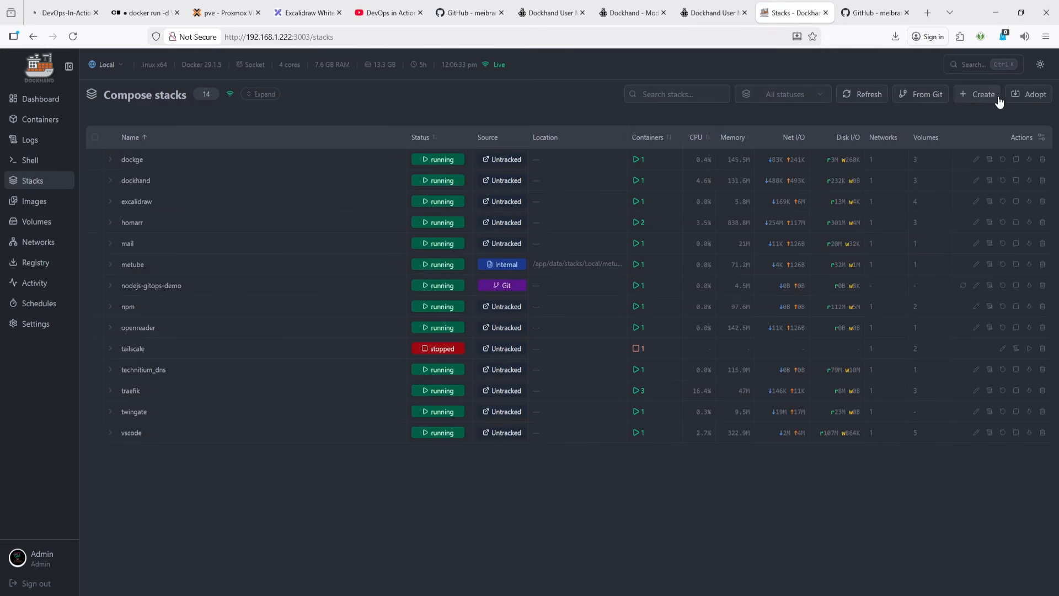
click(1015, 94)
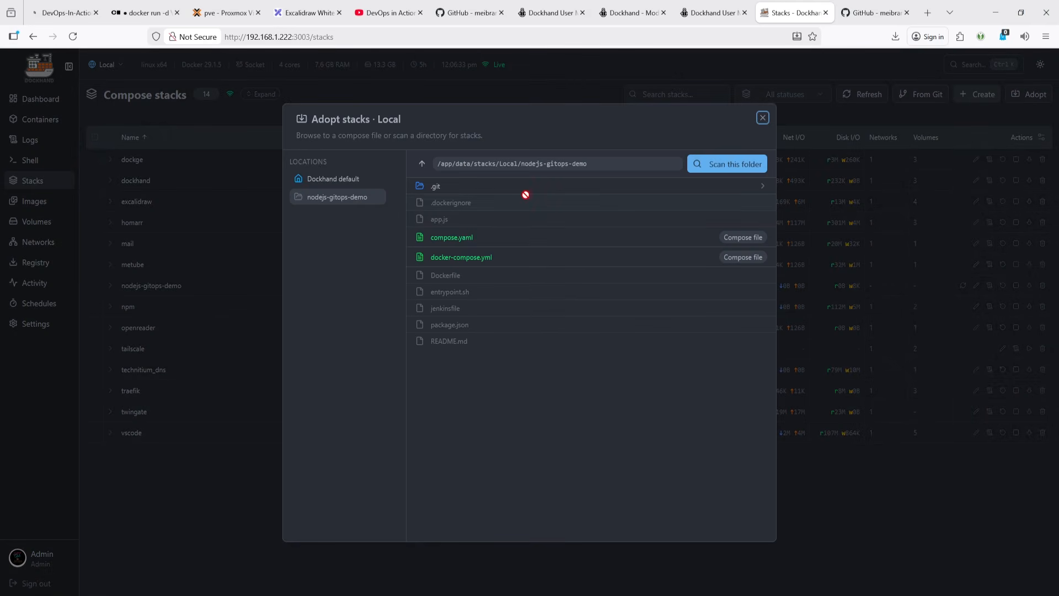
click(478, 162)
drag(484, 167, 613, 170)
double_click(597, 165)
click(423, 165)
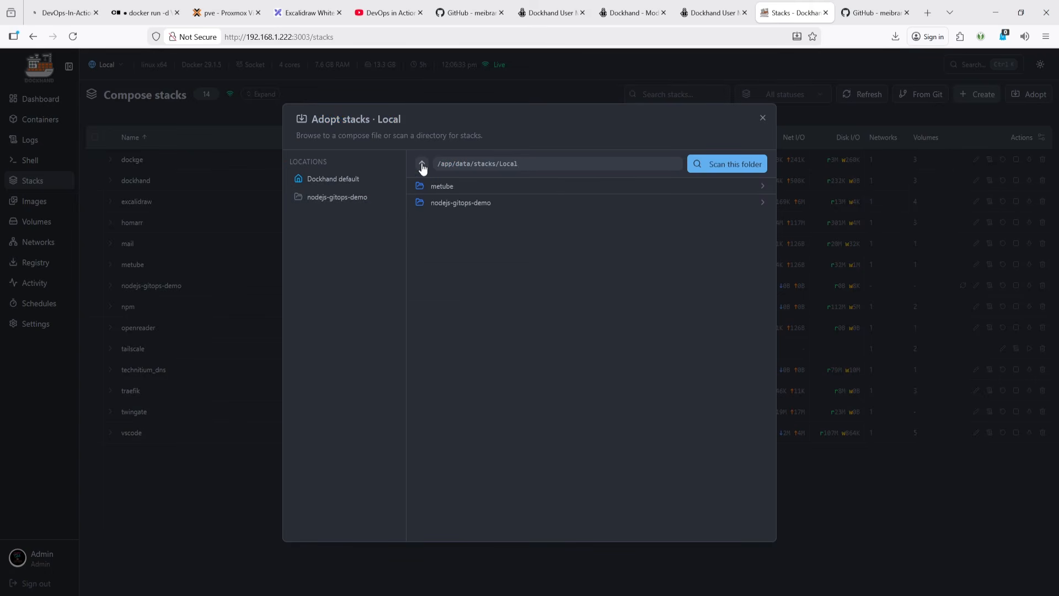
click(423, 166)
click(423, 166)
click(422, 165)
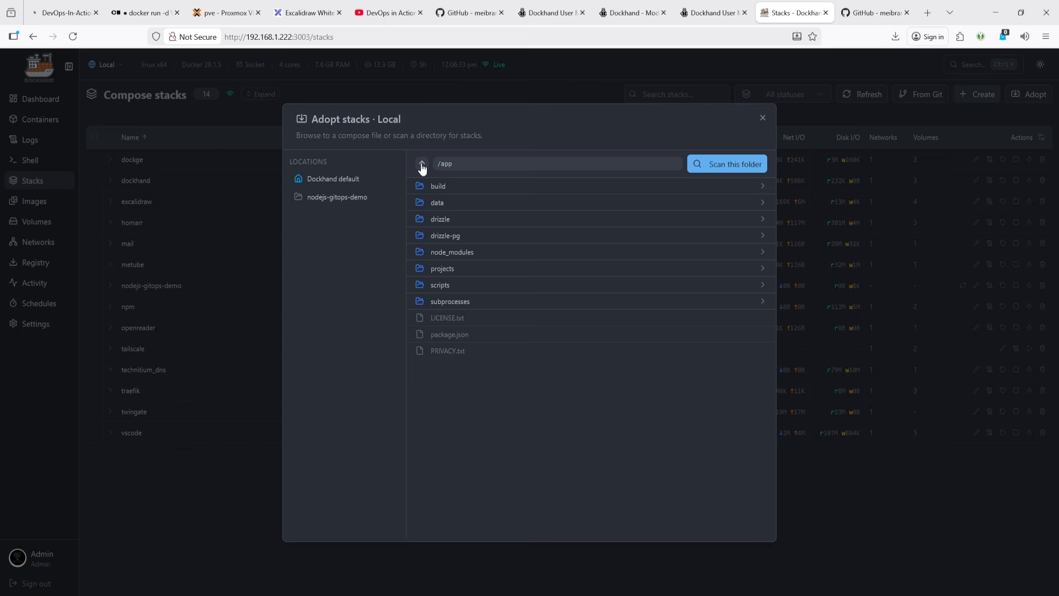
click(450, 274)
click(727, 165)
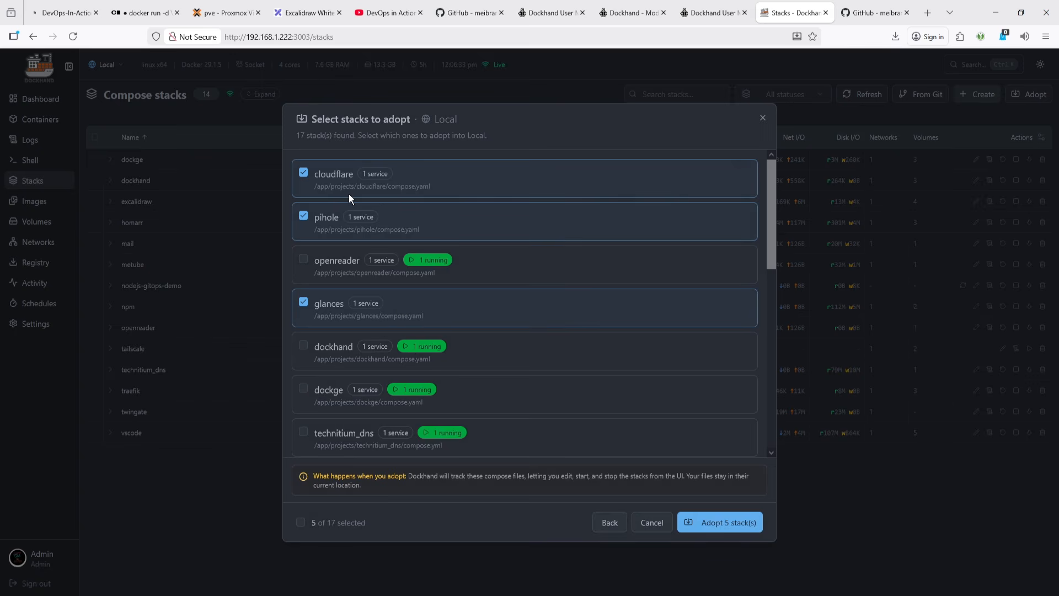
- Deselect cloudflare and pihole and adopt the three remaining selected stacks, including glances and emby
scroll(358, 296, down, 8)
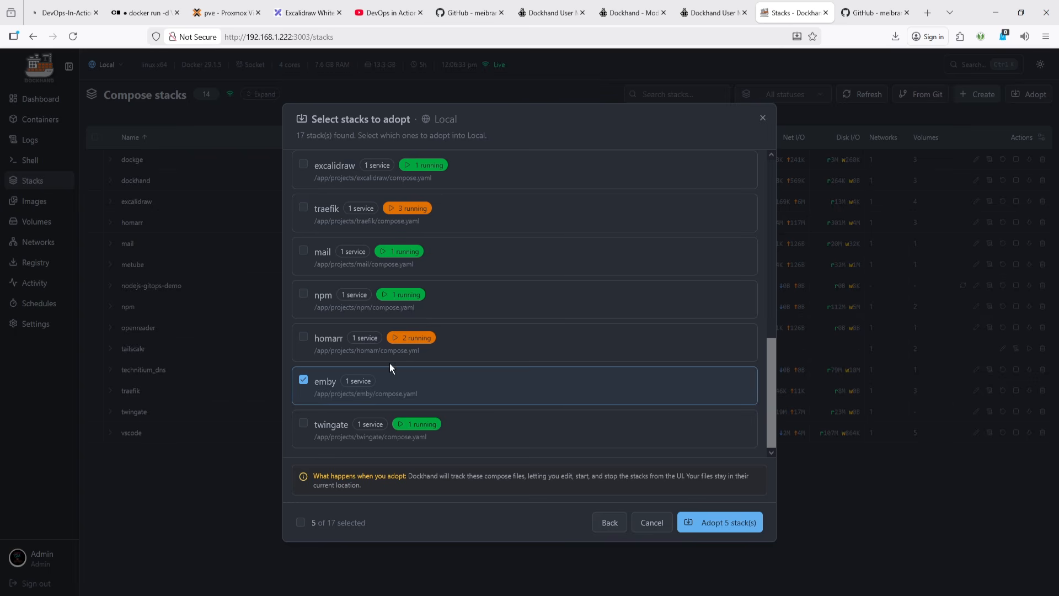
scroll(390, 363, up, 8)
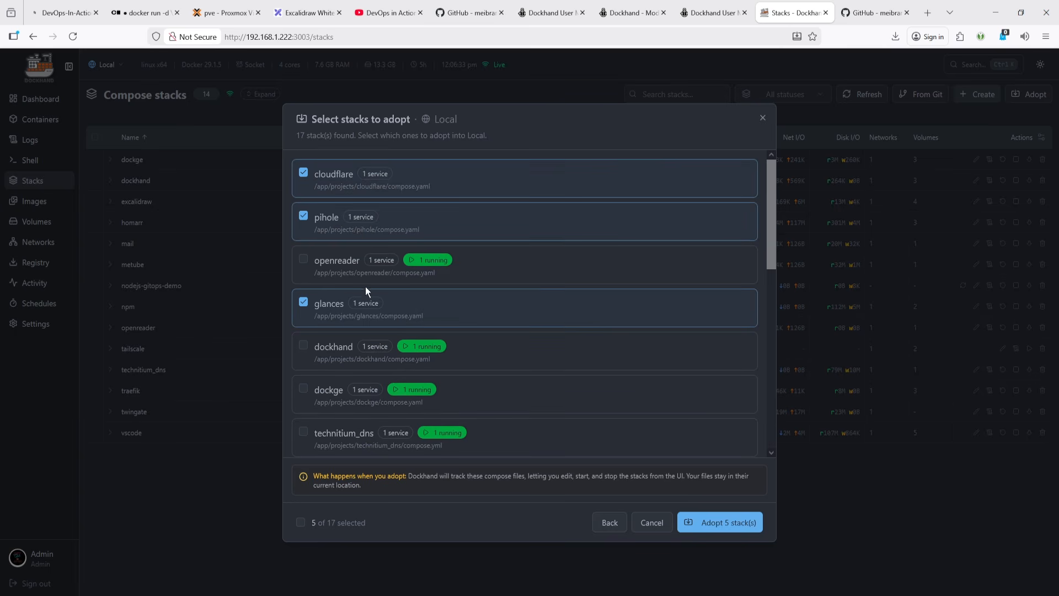
click(303, 217)
click(305, 175)
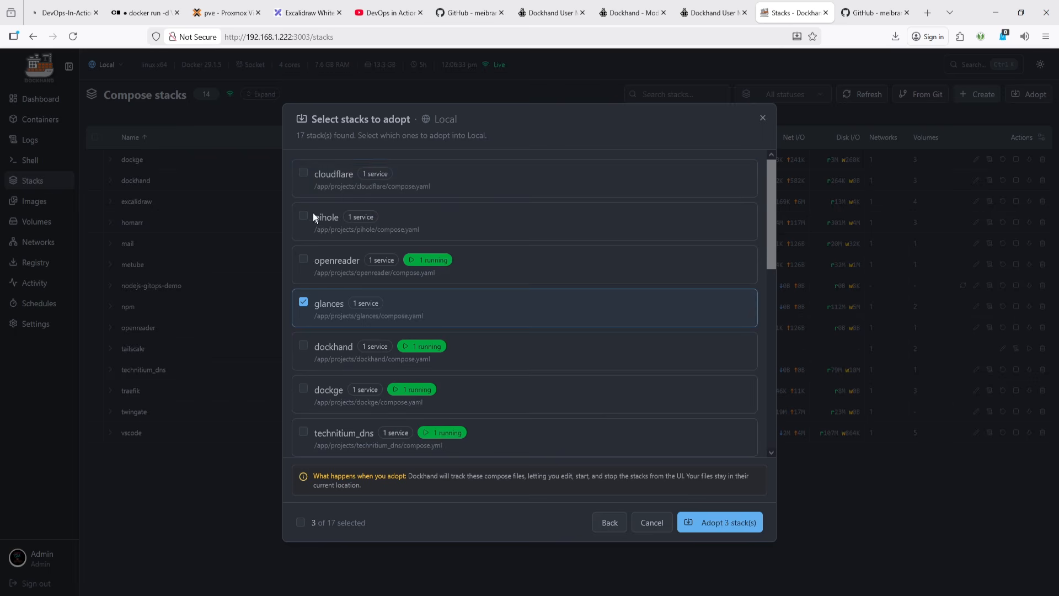
click(303, 307)
click(302, 305)
scroll(303, 305, down, 8)
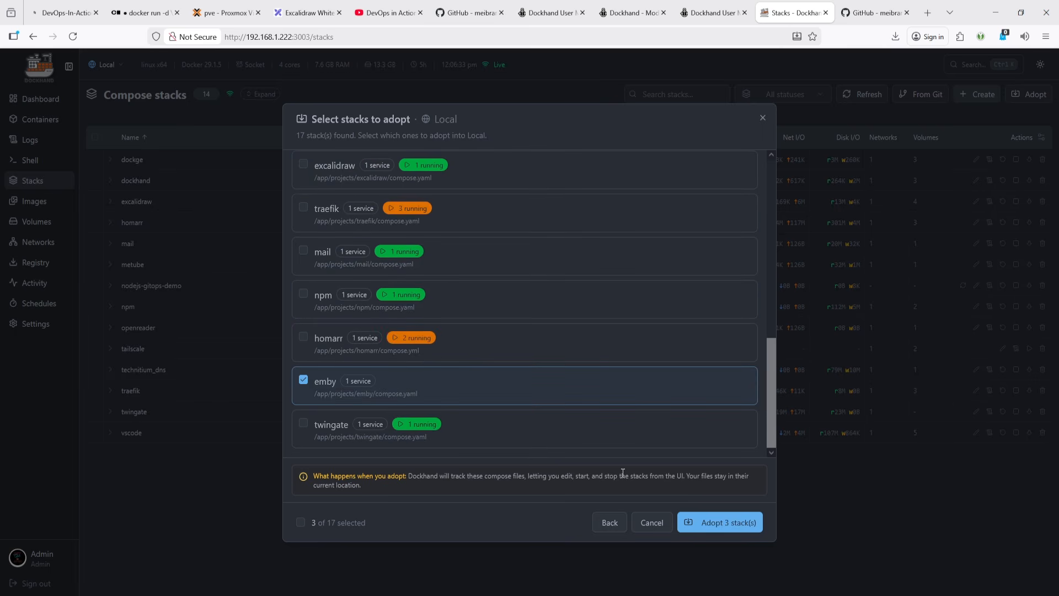
click(705, 522)
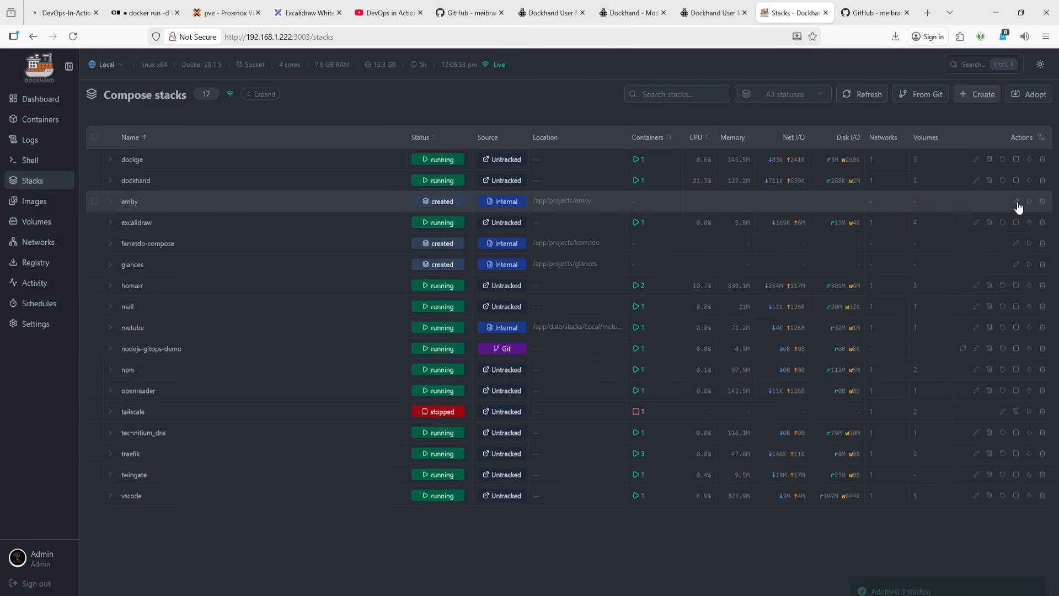
- Reload the stacks list and open the emby stack's compose editor, then close it without changes
click(73, 36)
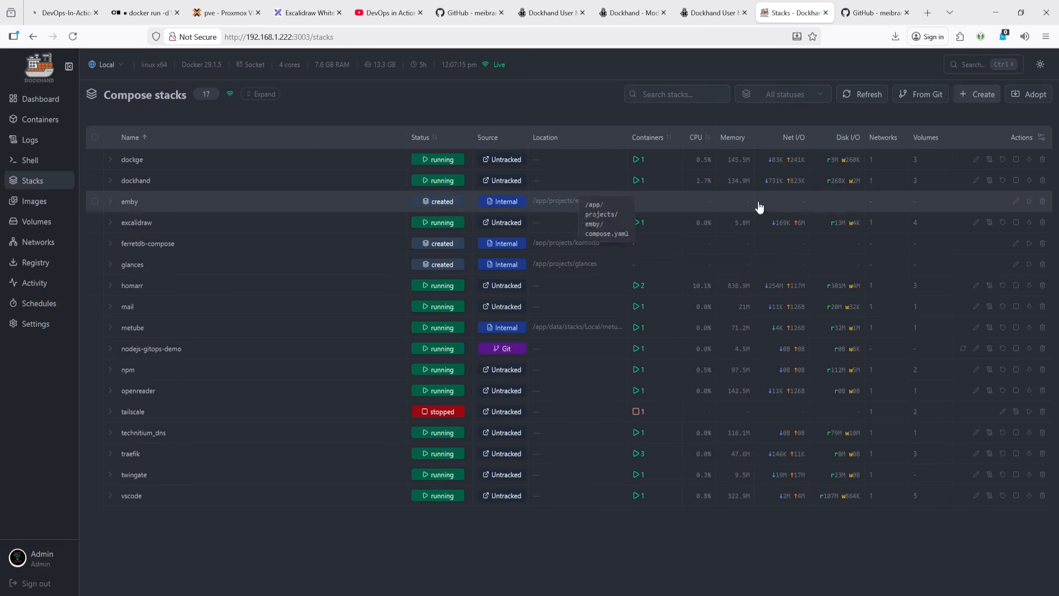
click(1016, 203)
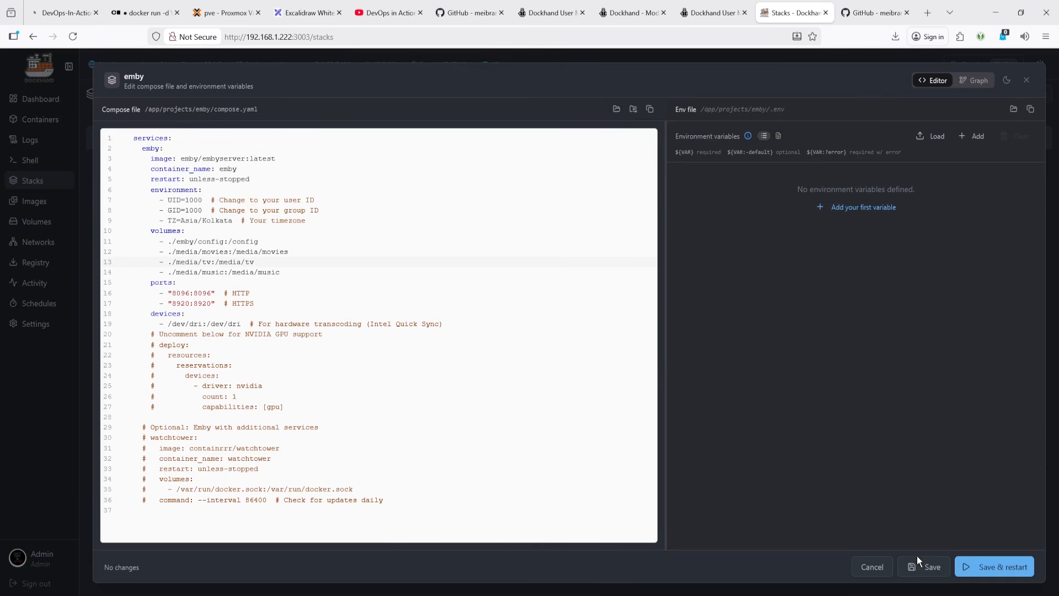
click(875, 567)
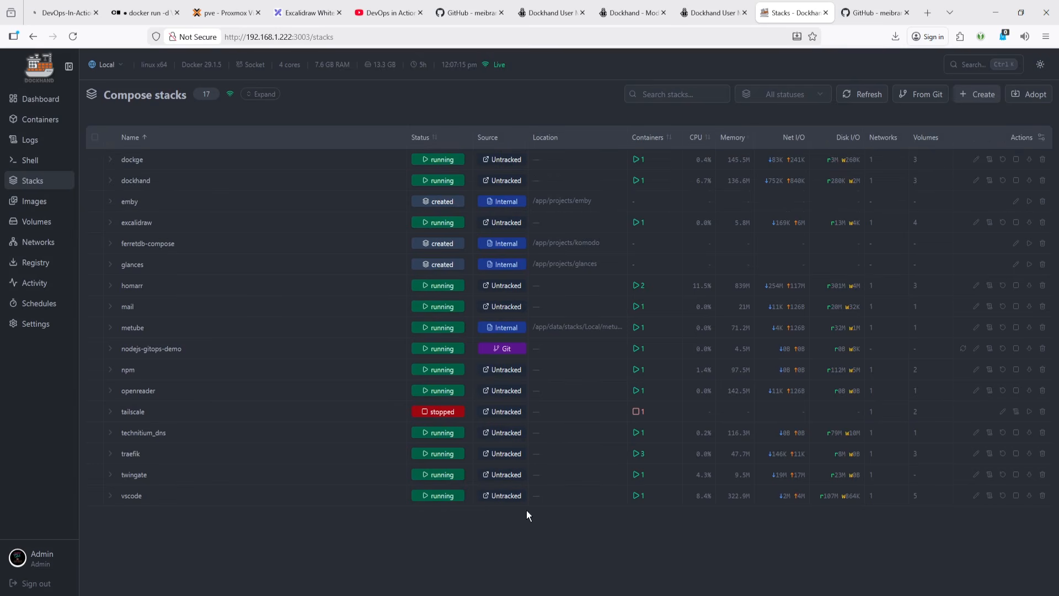
- Open the Images page and sort the images by size
click(42, 203)
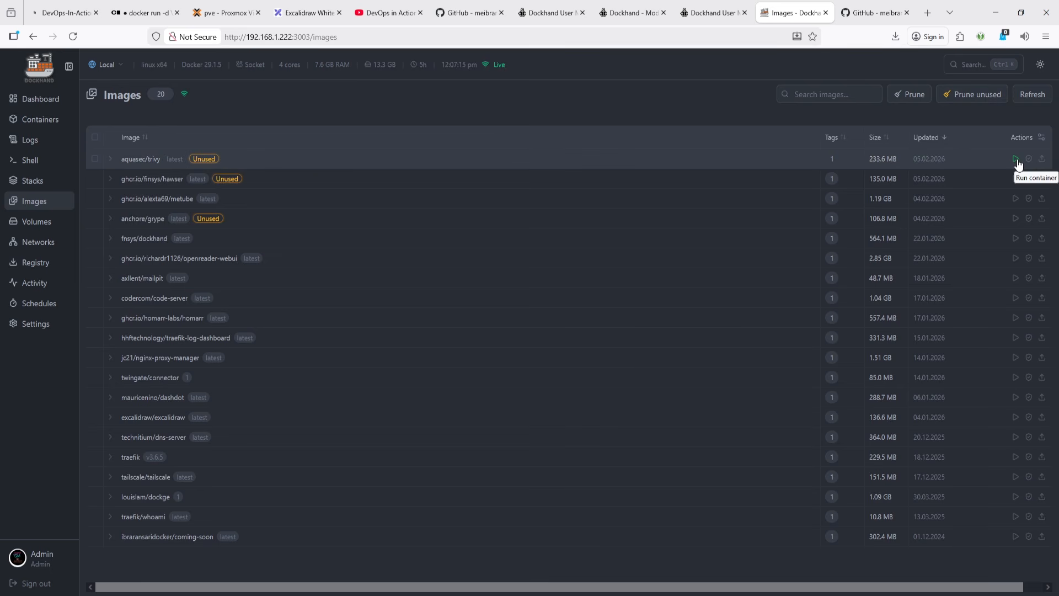
click(876, 137)
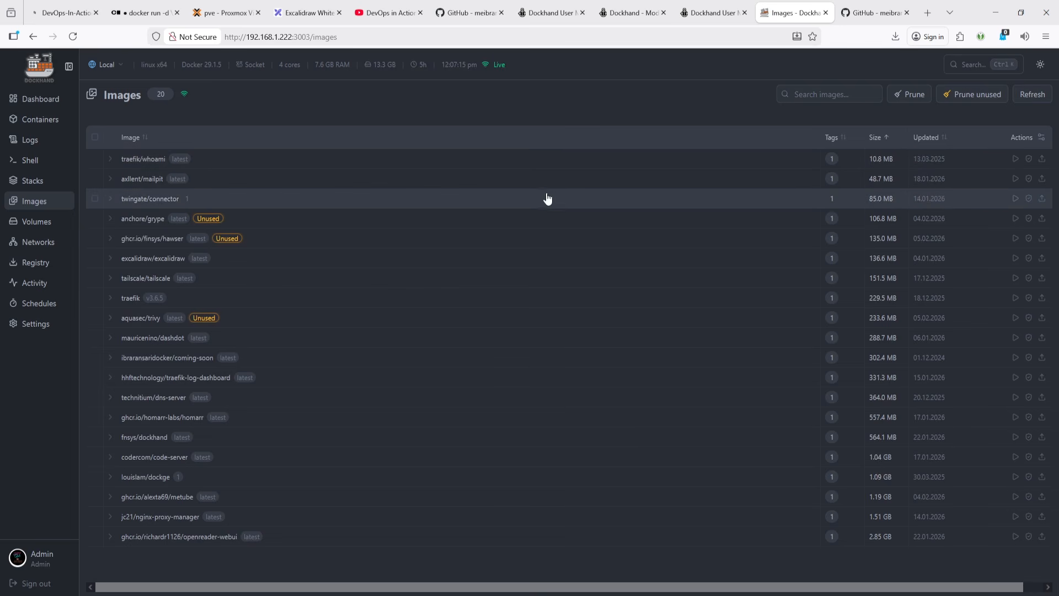
- Review the create-container dialog for the traefik/whoami image and cancel without creating it
click(1016, 159)
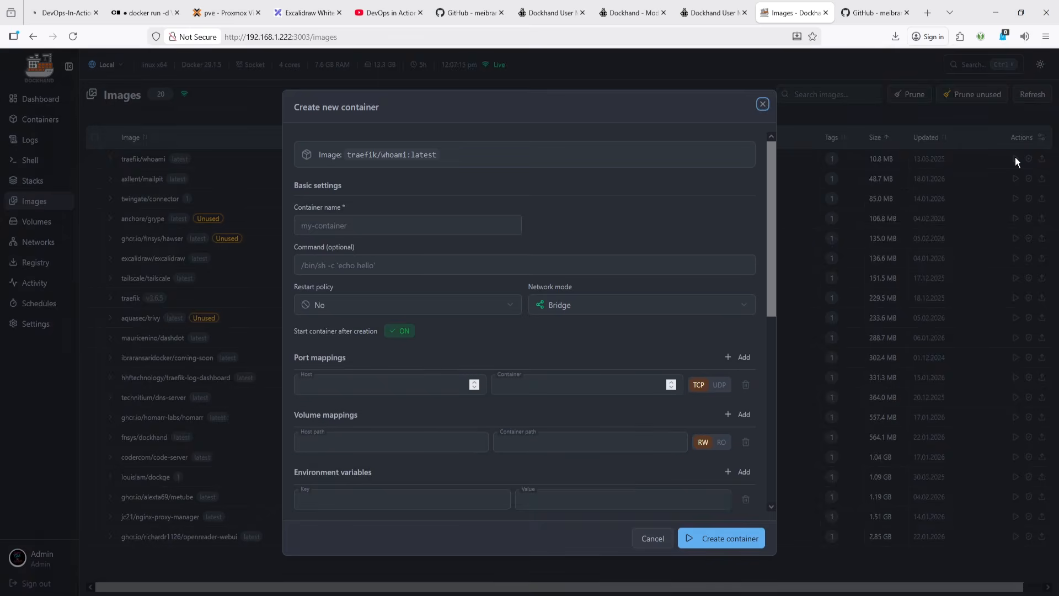
click(351, 225)
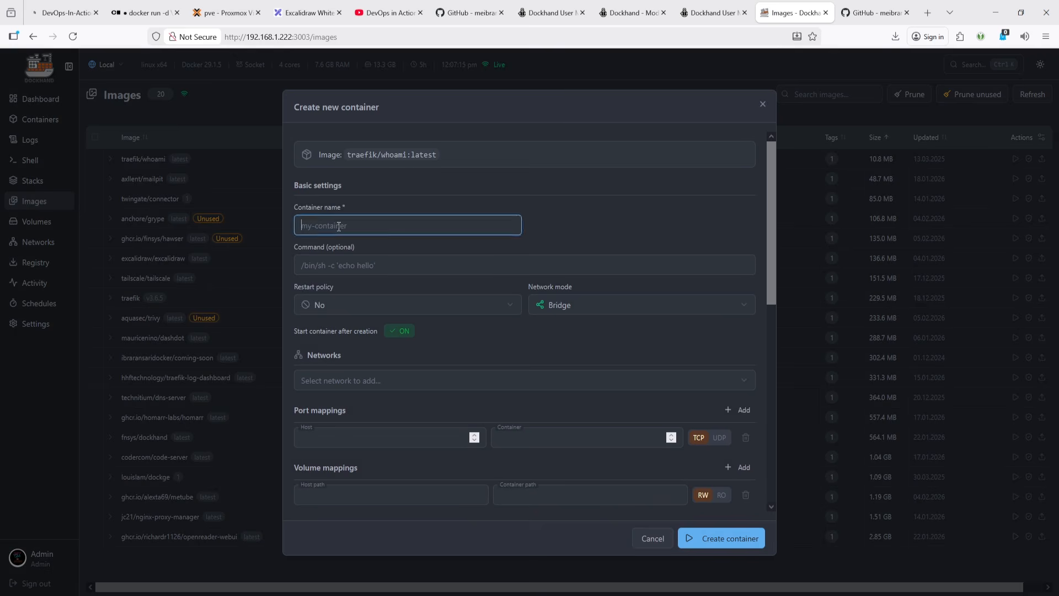
click(353, 265)
scroll(366, 366, down, 10)
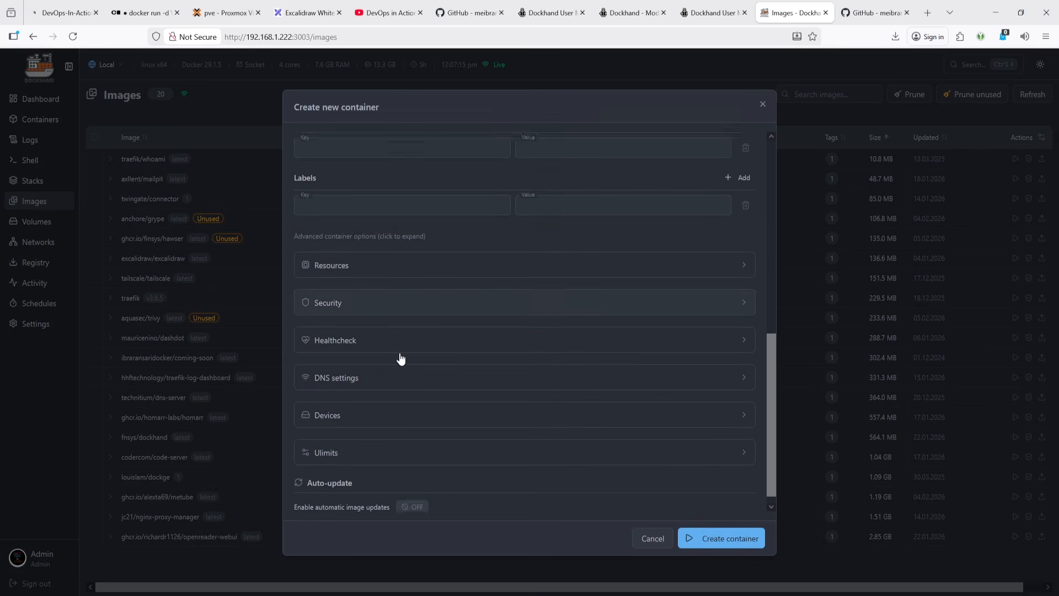
click(651, 540)
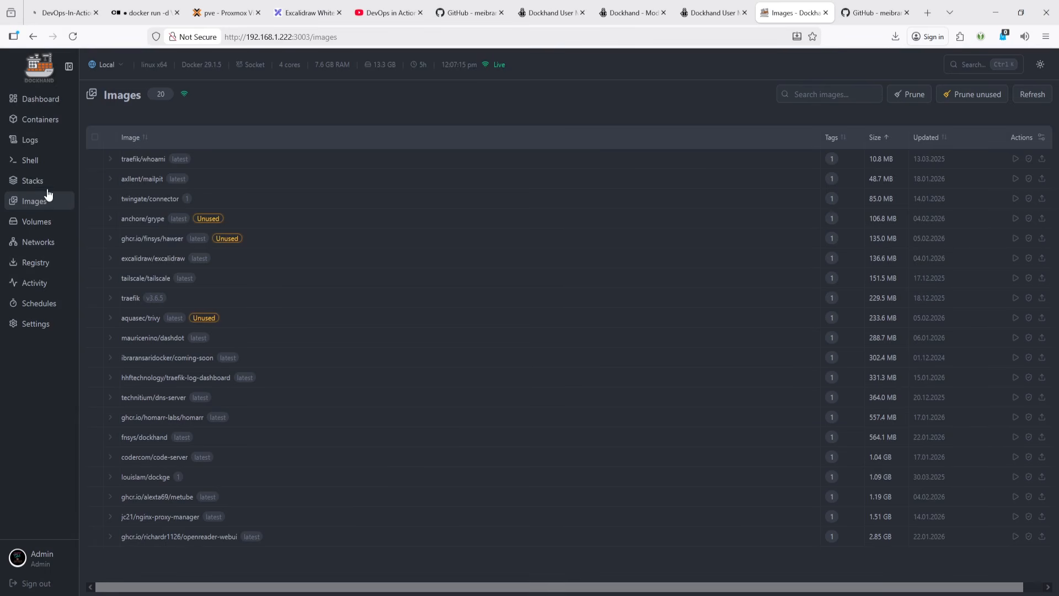
- Open the Volumes page and start creating a volume, trying the NFS and then the CIFS driver
click(36, 222)
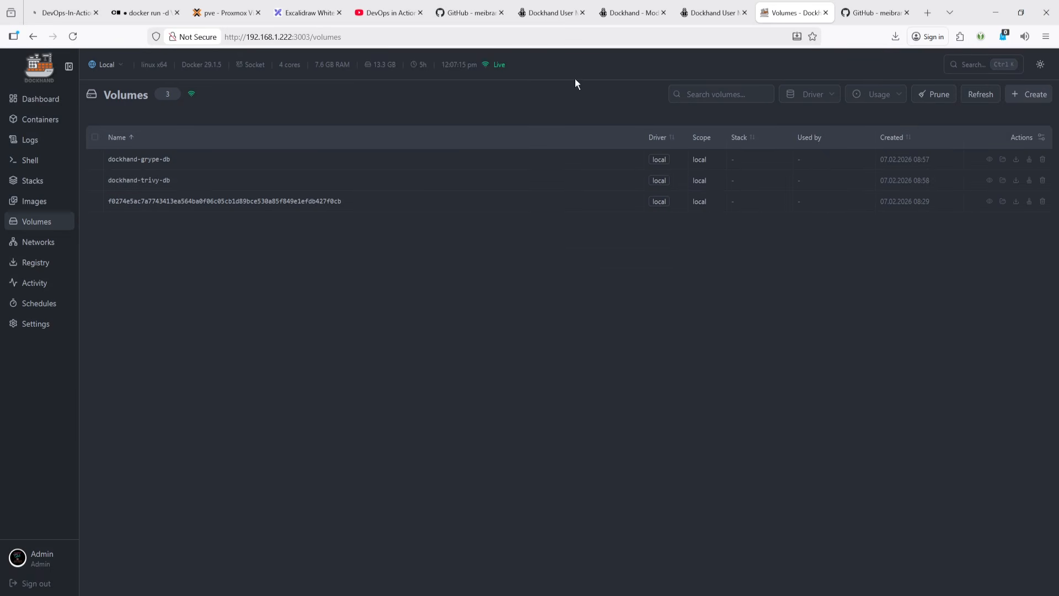
click(1032, 102)
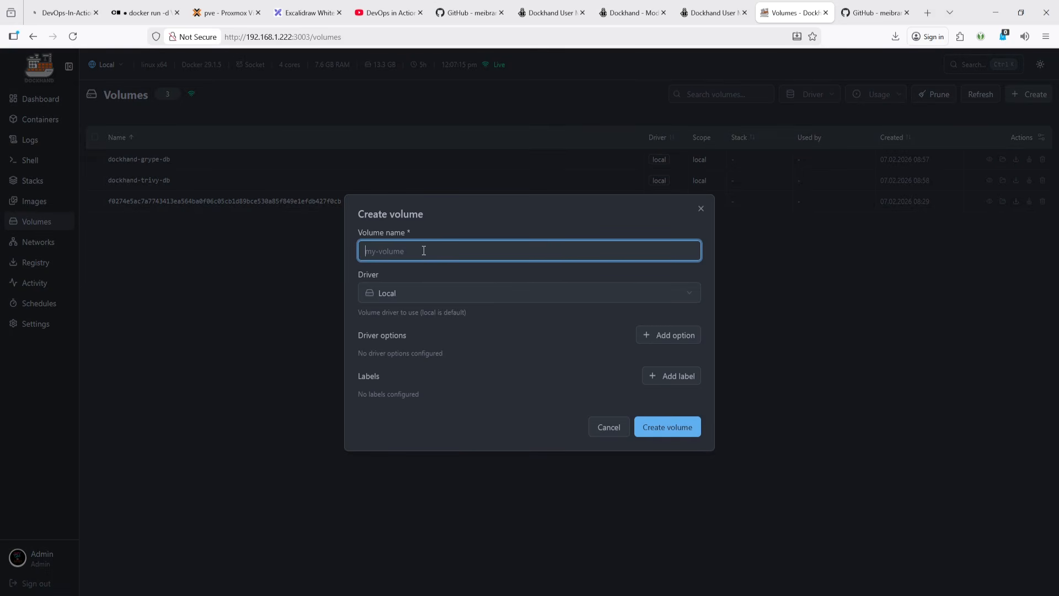
click(414, 293)
click(412, 350)
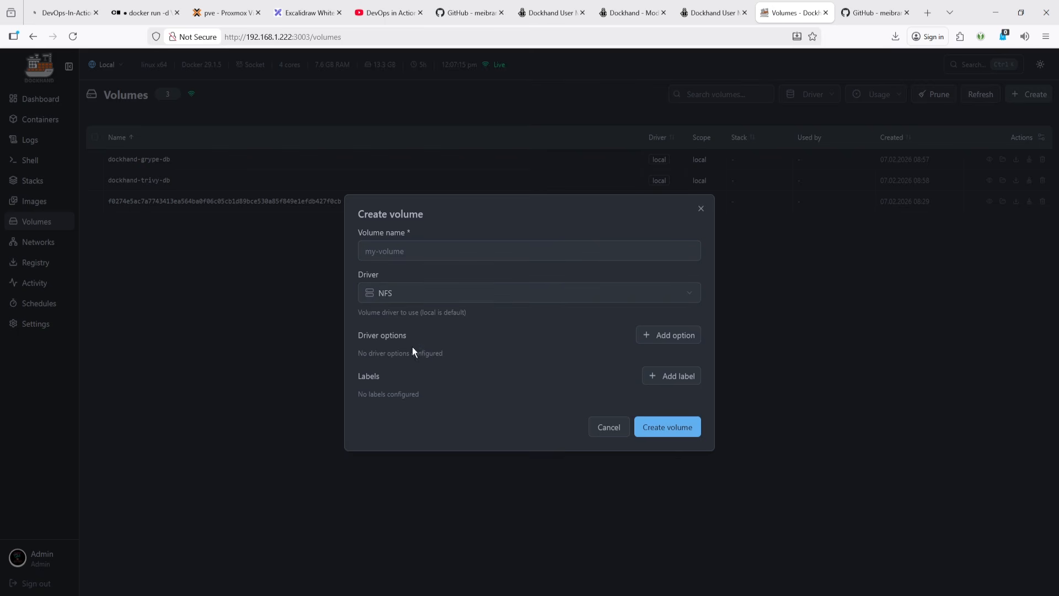
click(429, 297)
click(418, 383)
- Add and remove a driver option row and a label row, then cancel the volume creation
click(668, 335)
click(508, 352)
key(Tab)
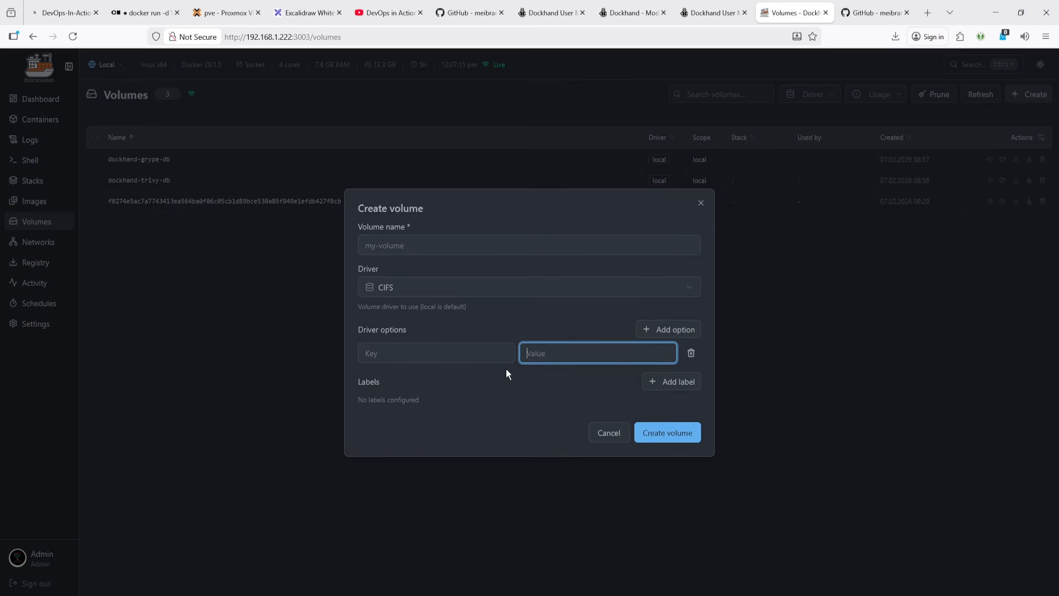
click(691, 353)
click(683, 375)
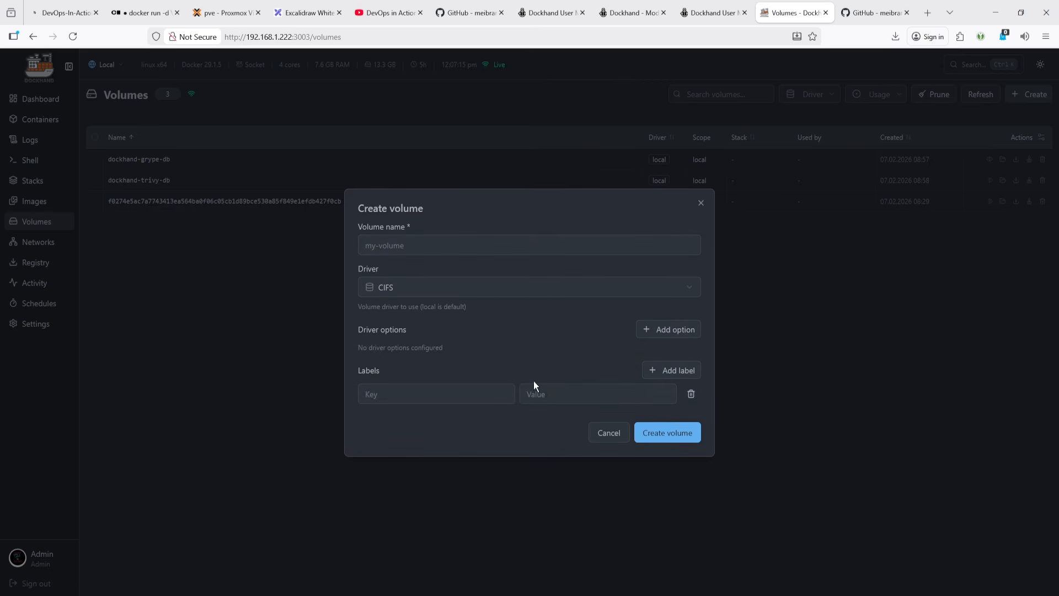
click(552, 395)
click(692, 394)
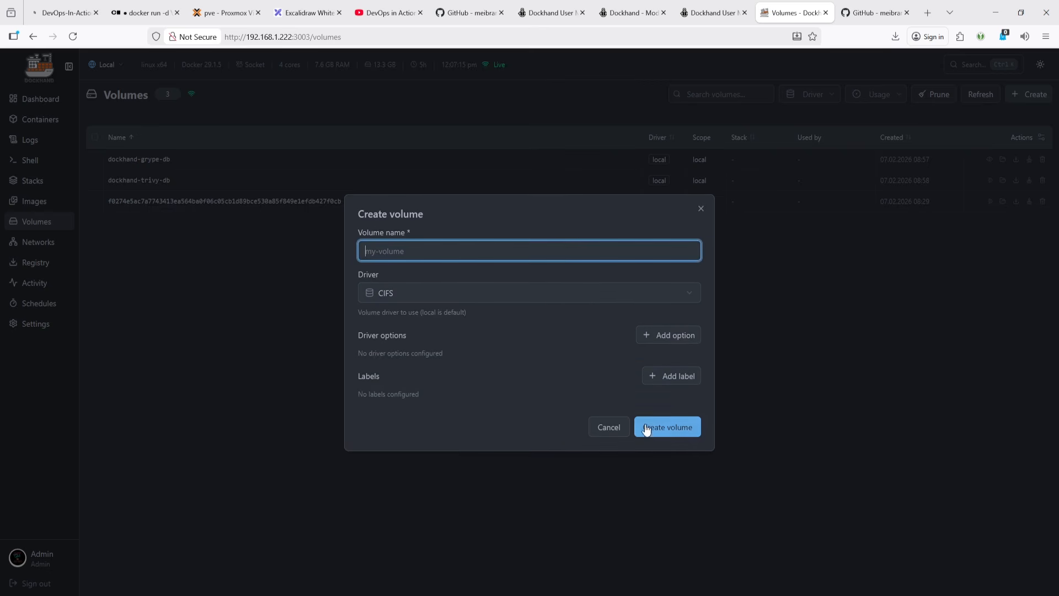
click(609, 427)
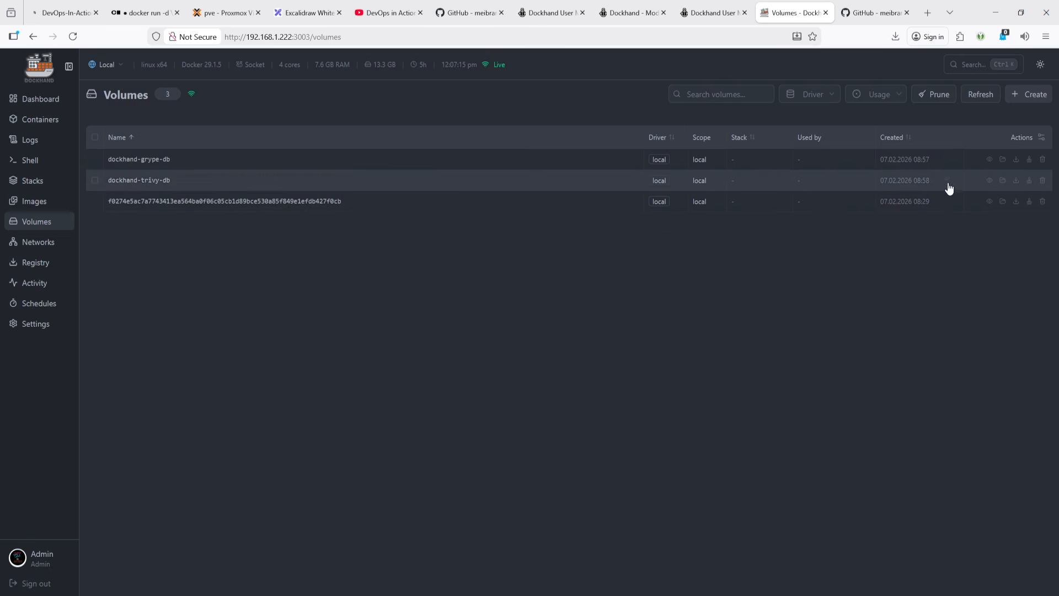
- Inspect the anonymous volume's details and mountpoint path, then browse the dockhand-grype-db volume's files
click(990, 202)
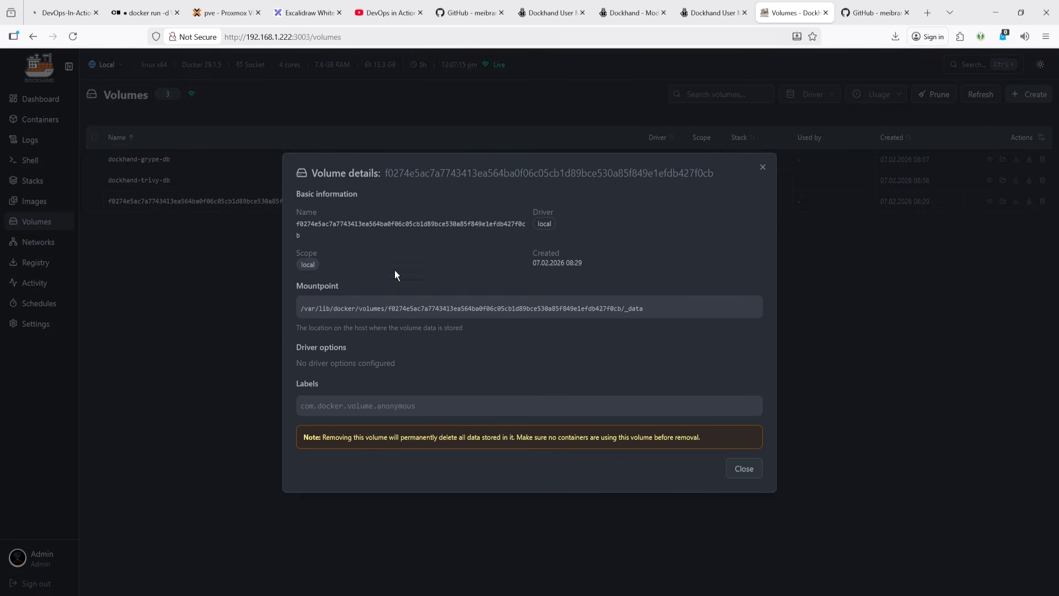
drag(677, 312, 300, 308)
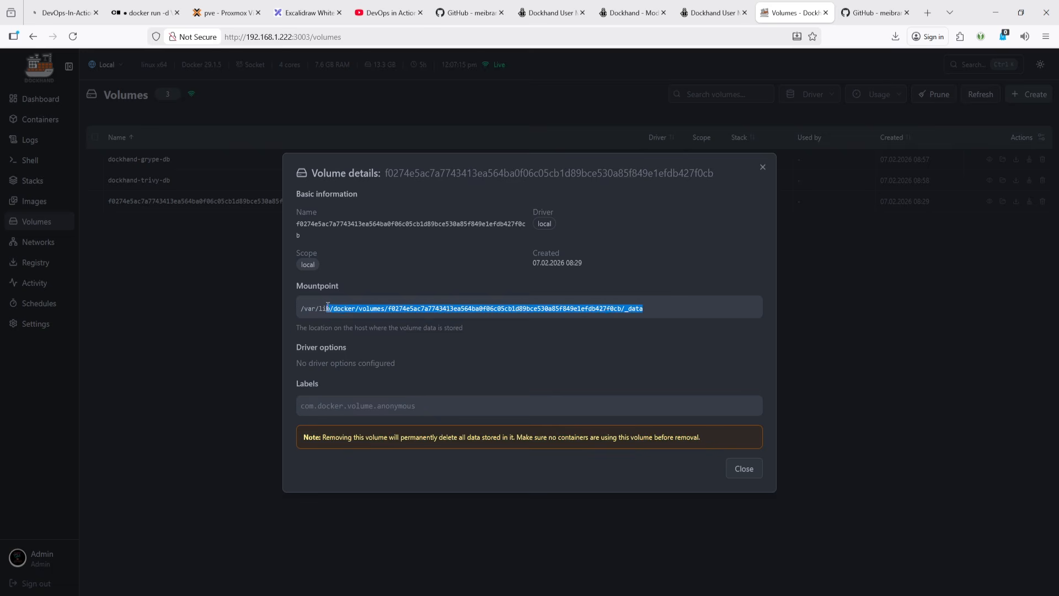
click(749, 470)
click(1004, 160)
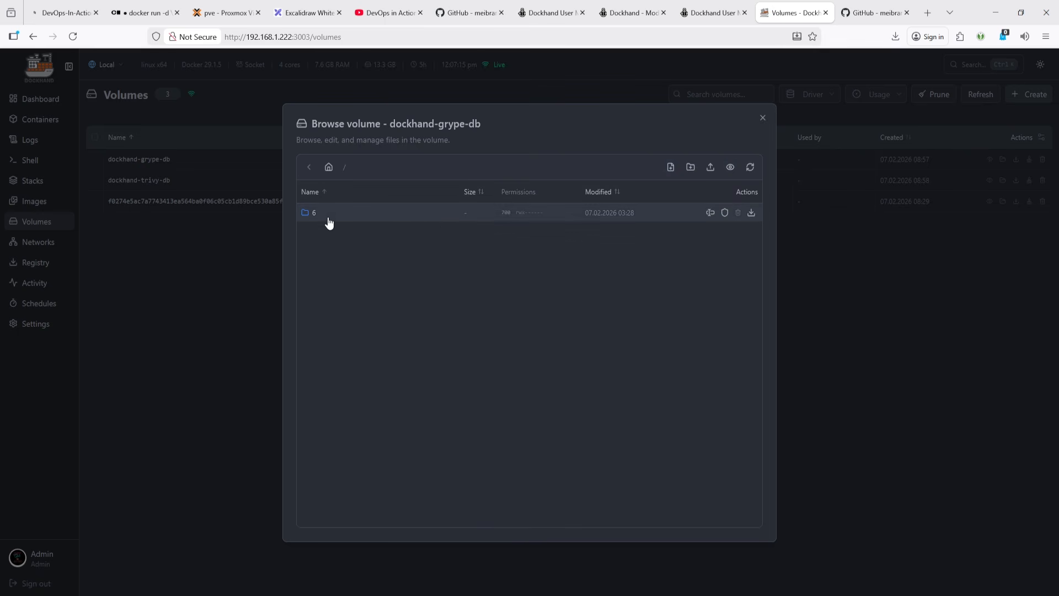
click(764, 120)
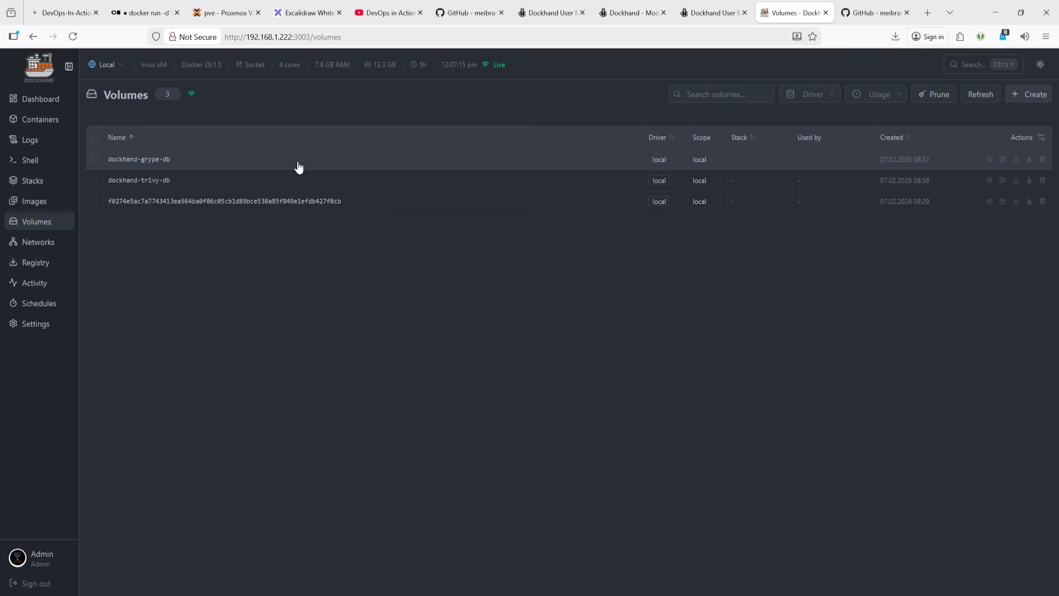
- Open the Networks page and start creating a network, opening the driver choices
click(23, 248)
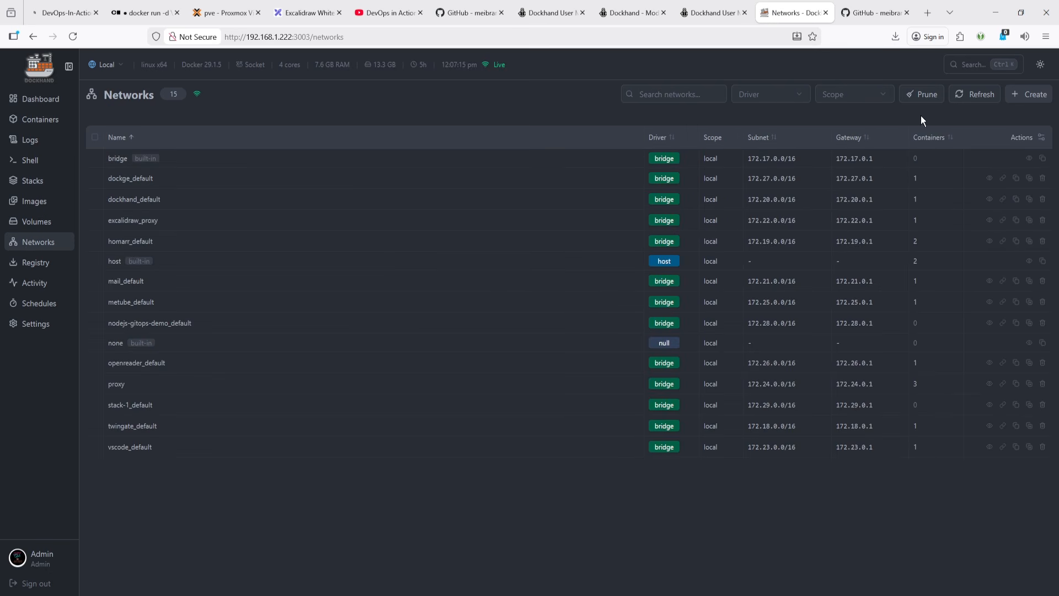
click(1037, 99)
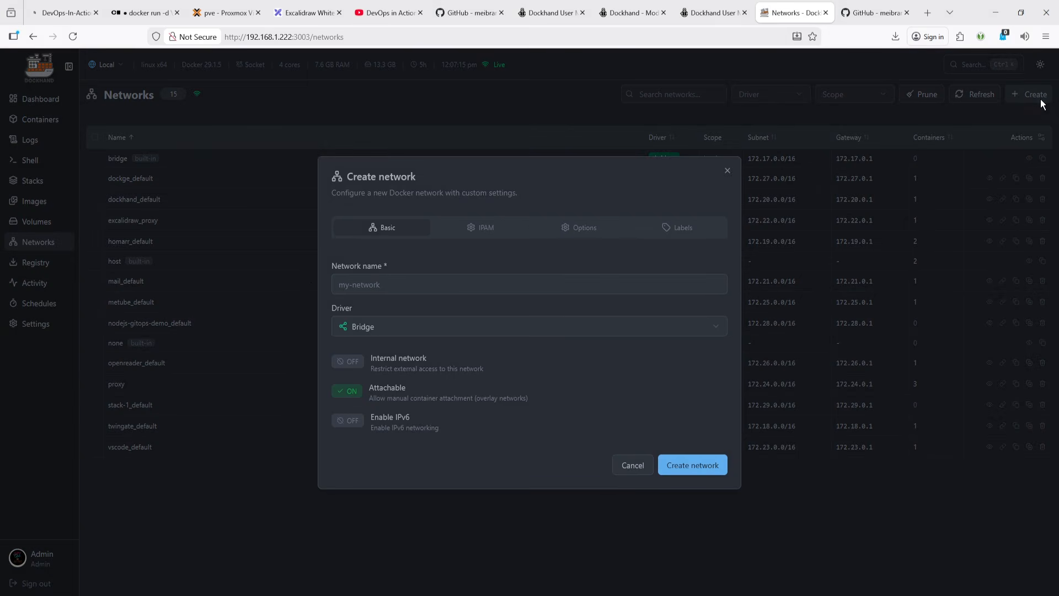
click(368, 327)
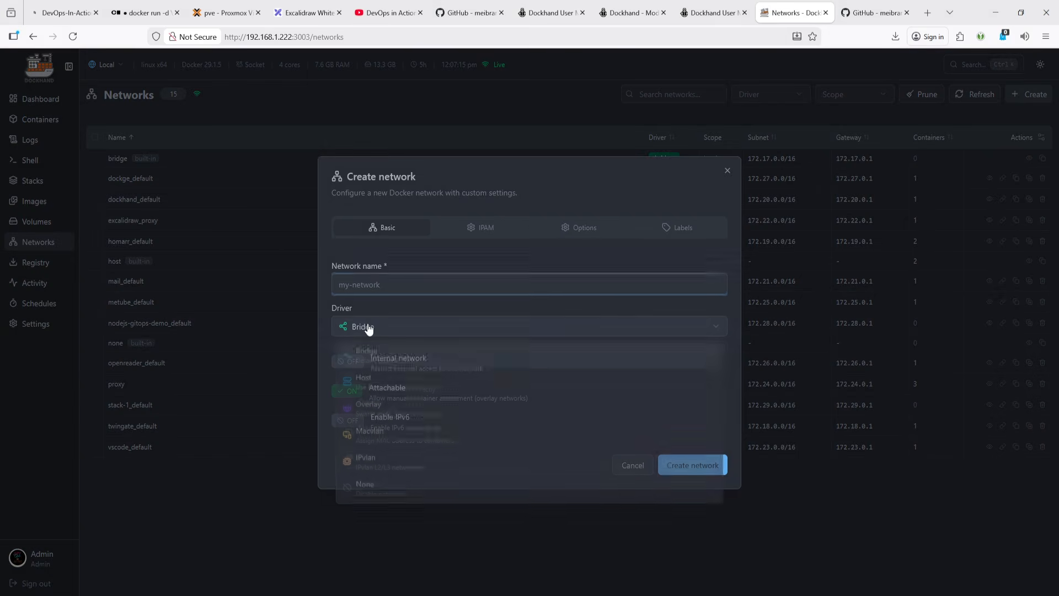
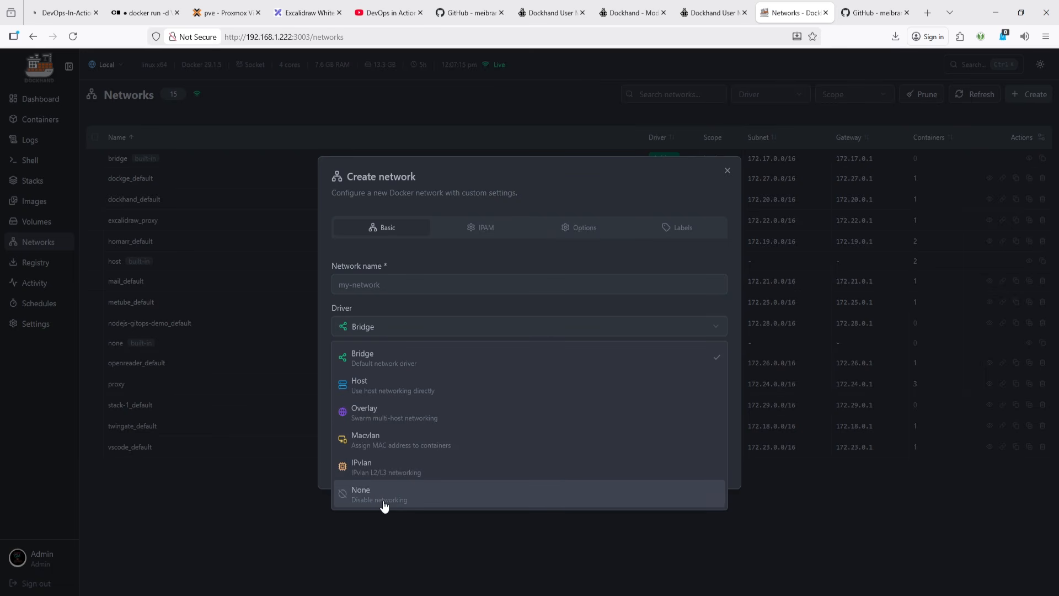
- Toggle the Internal network, Enable IPv6 and Attachable switches in the Create network dialog and switch each back
click(435, 256)
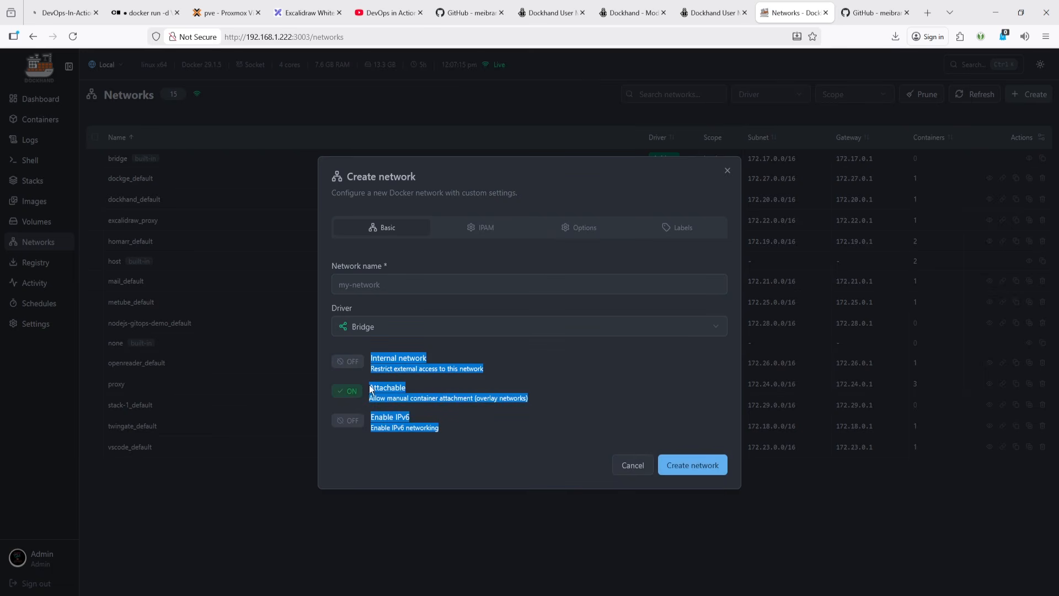
click(559, 372)
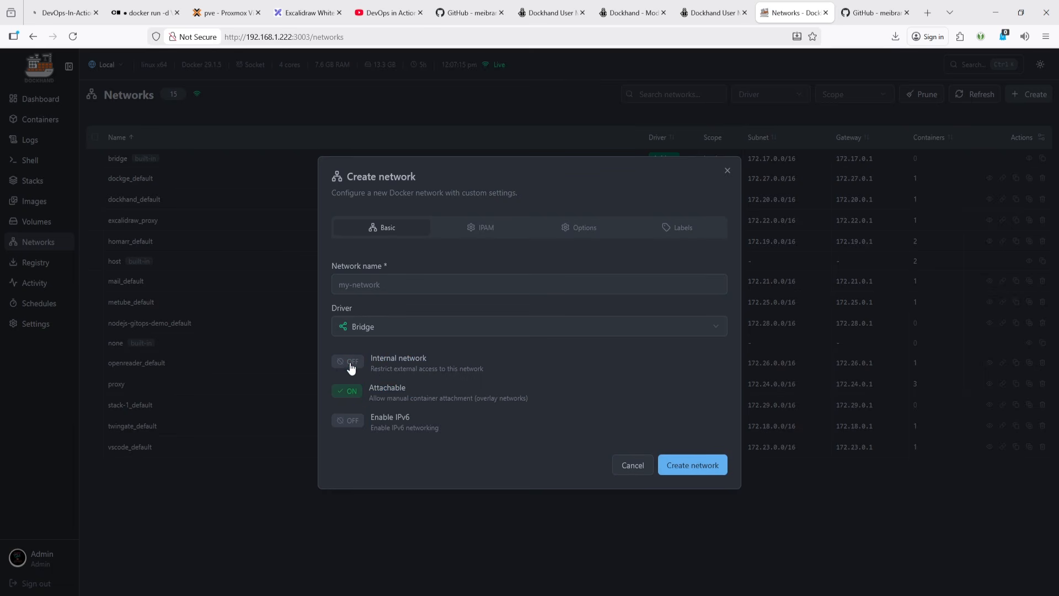
click(351, 366)
click(352, 366)
click(351, 422)
click(352, 422)
click(354, 395)
click(354, 395)
- Examine the IPAM tab's driver, subnet, gateway and IP range fields of the new network
click(473, 228)
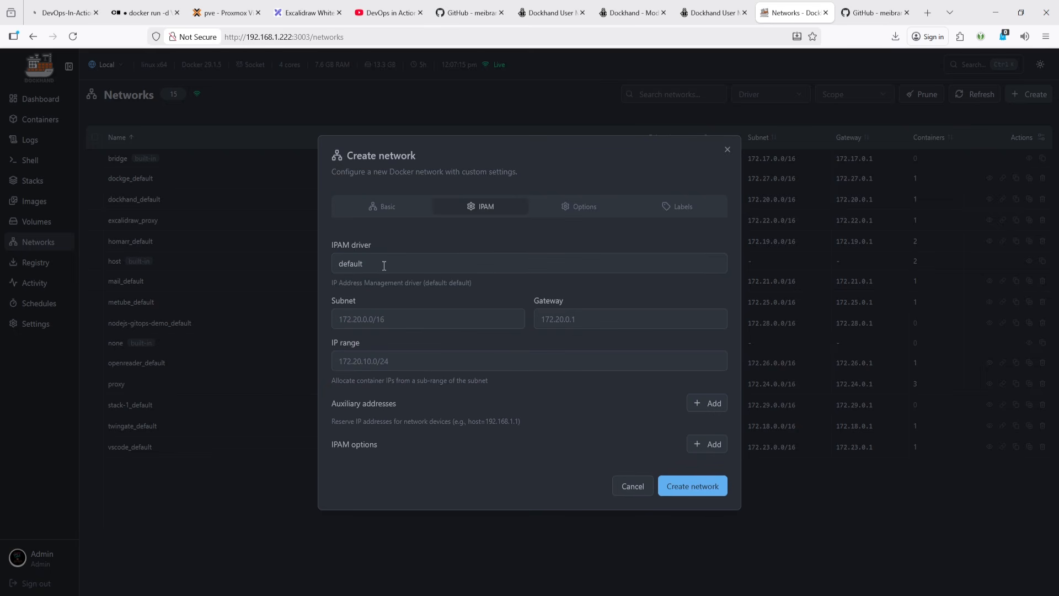
click(397, 318)
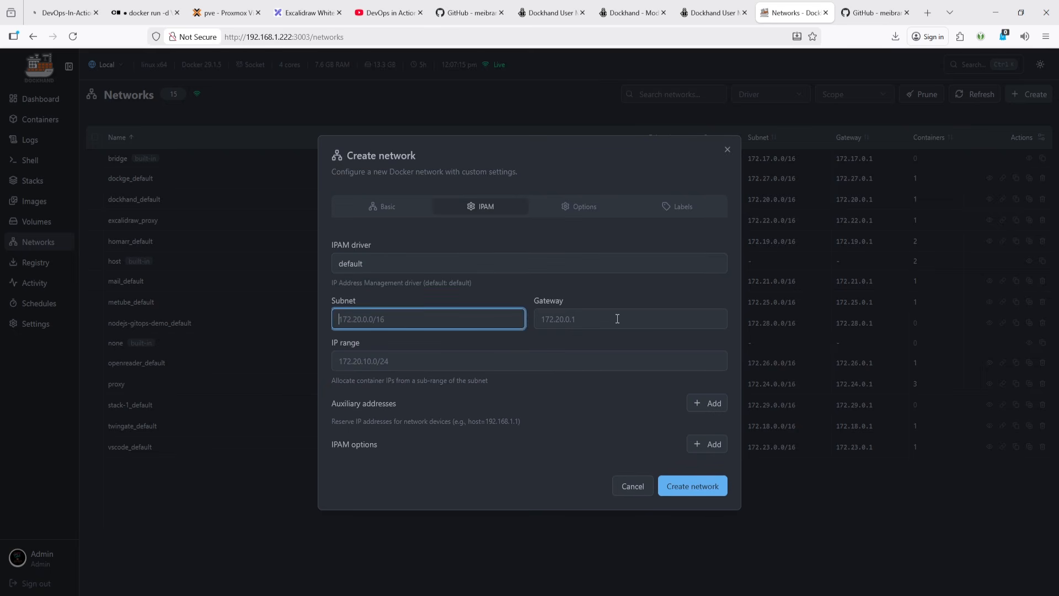
click(617, 318)
click(492, 357)
click(402, 323)
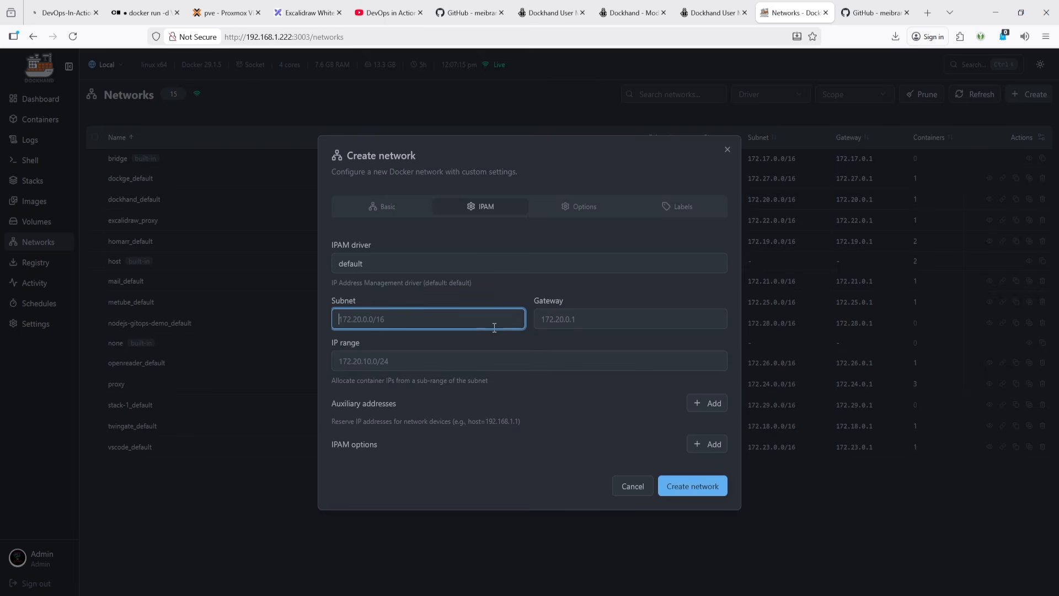
click(573, 325)
click(505, 362)
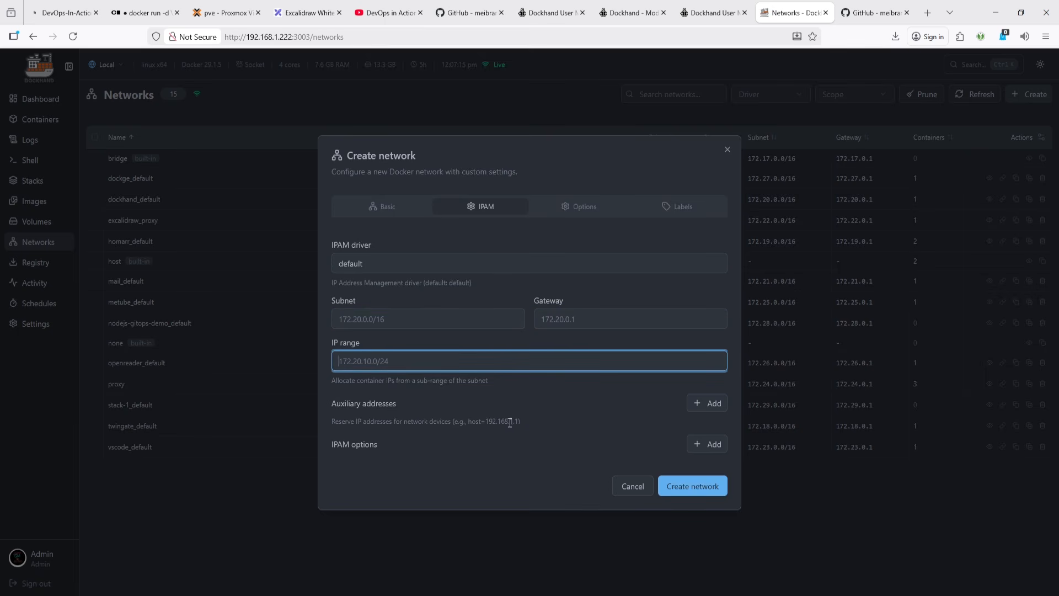
- Add a driver option row on the Options tab and remove it again
click(562, 214)
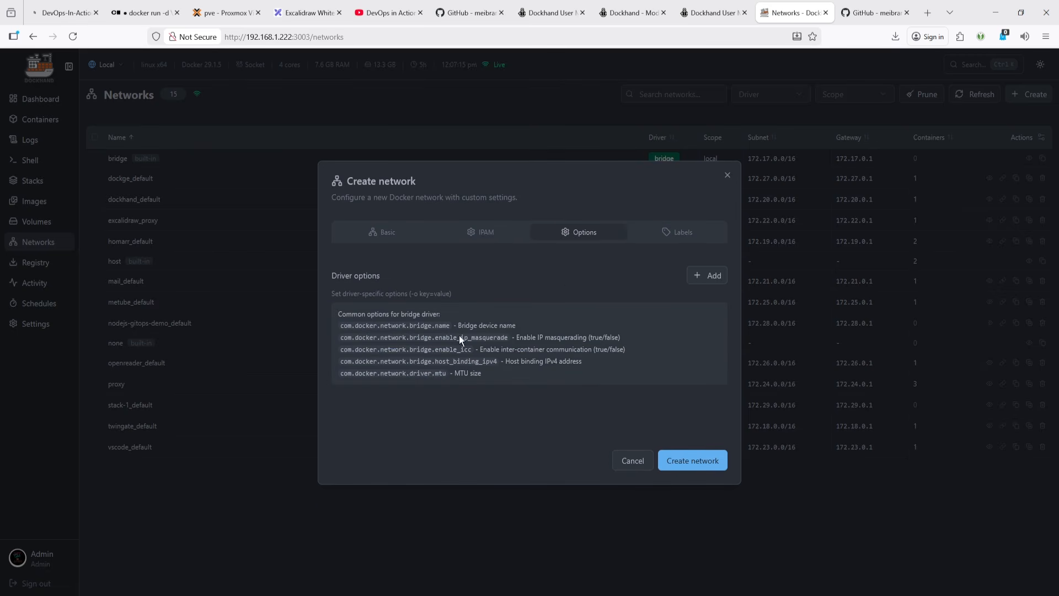
click(707, 282)
click(589, 399)
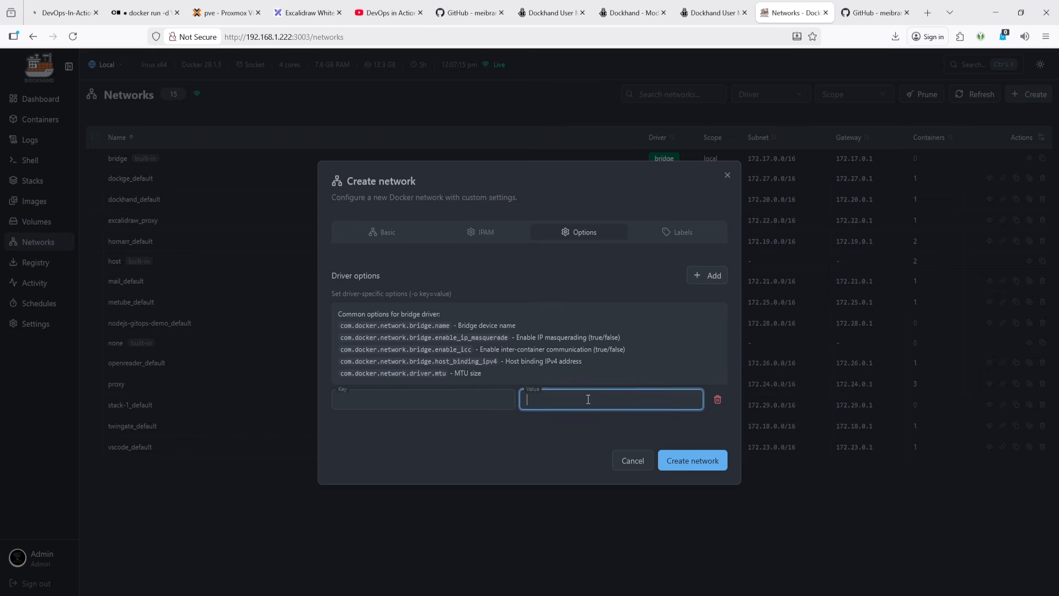
click(717, 399)
- View the Labels tab and cancel the Create network dialog
click(682, 232)
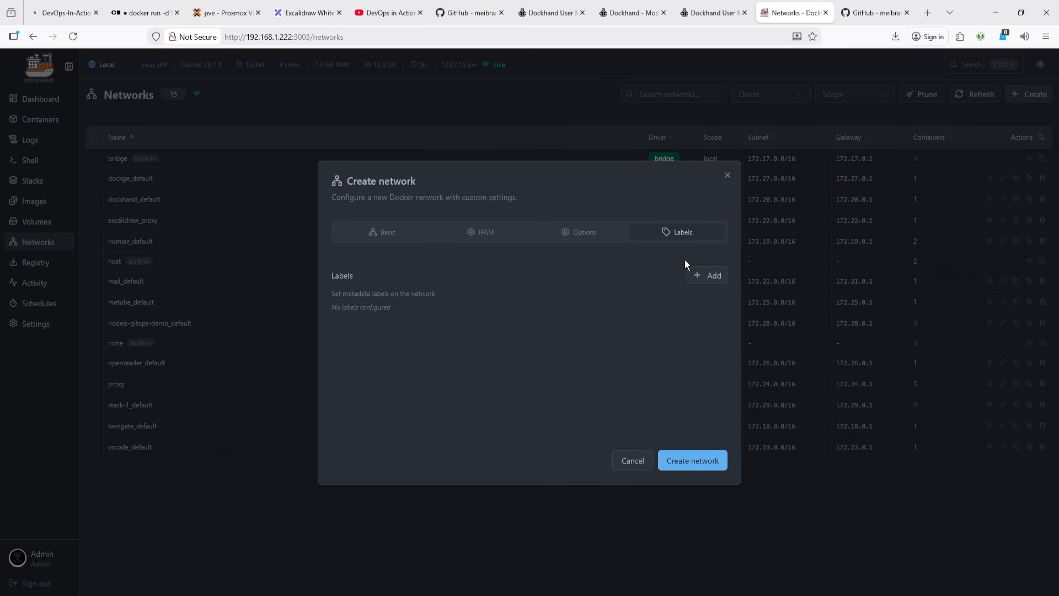
click(633, 462)
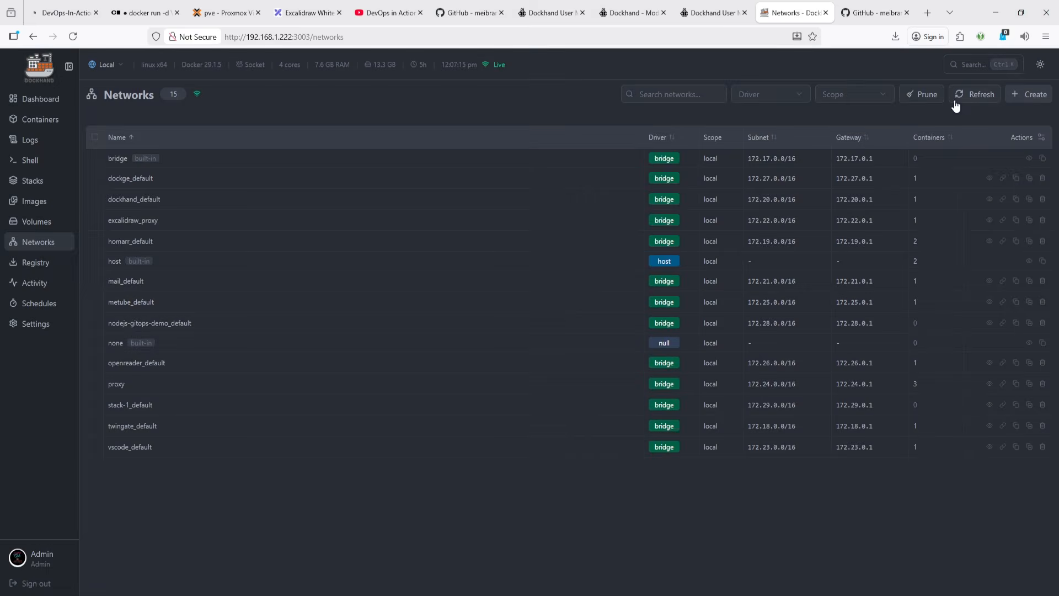
- Prune all unused networks and confirm the prune
click(916, 101)
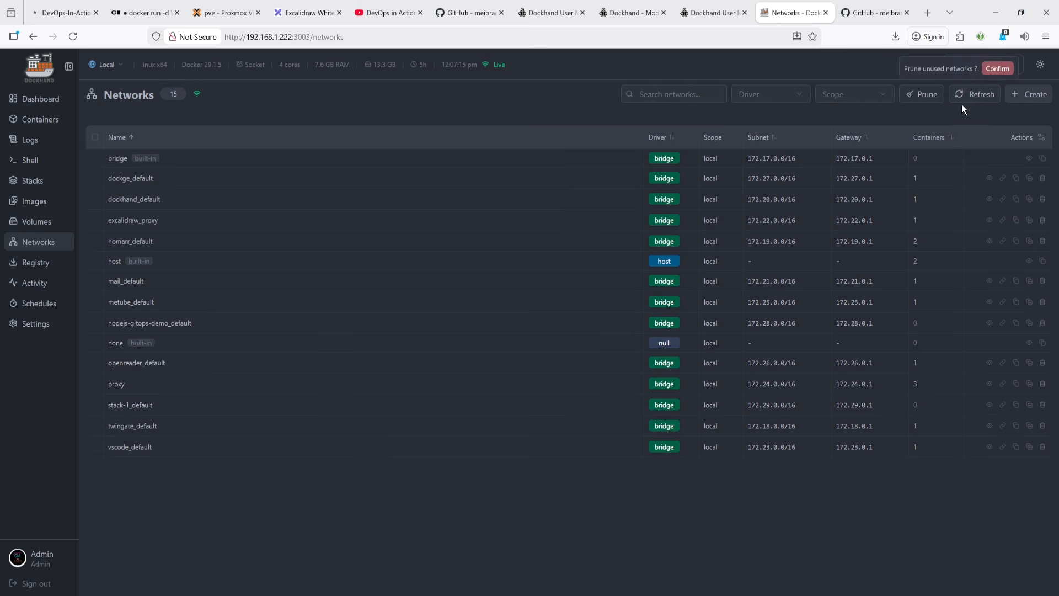
click(998, 69)
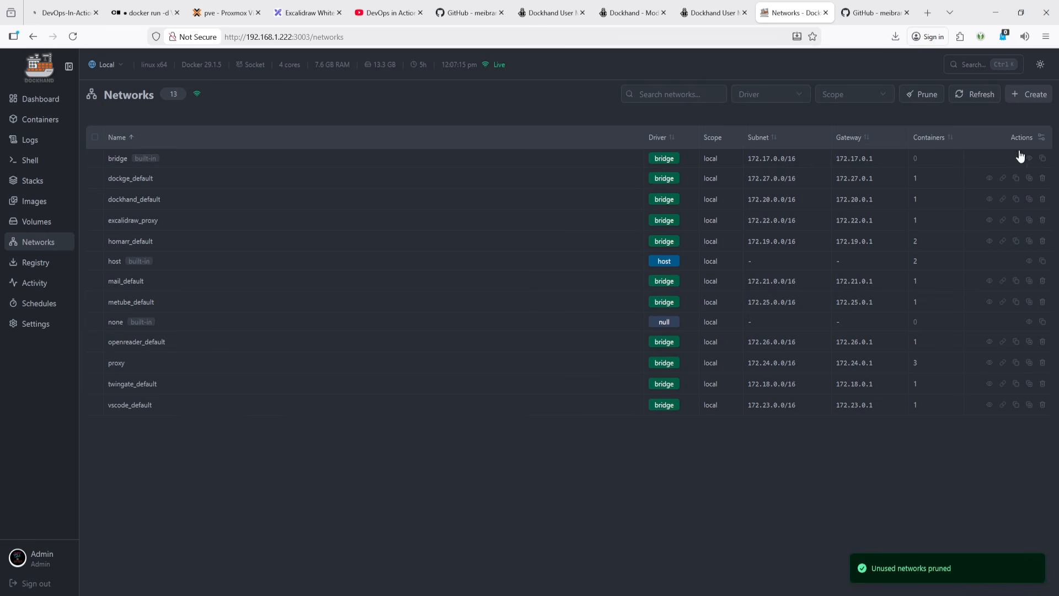
- Inspect the details of the dockge_default network and close them
click(990, 179)
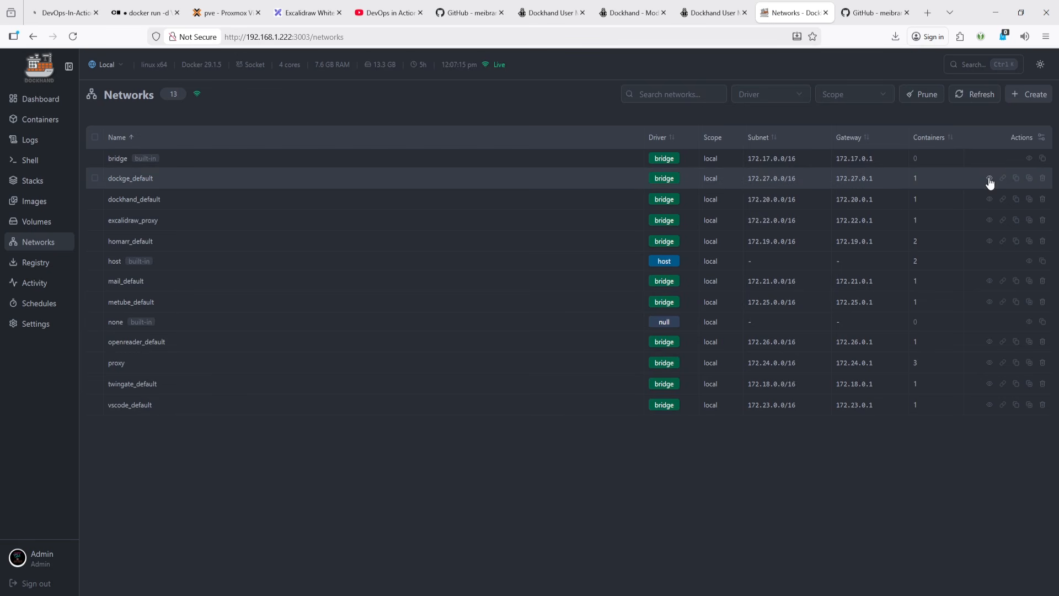
scroll(469, 247, down, 1)
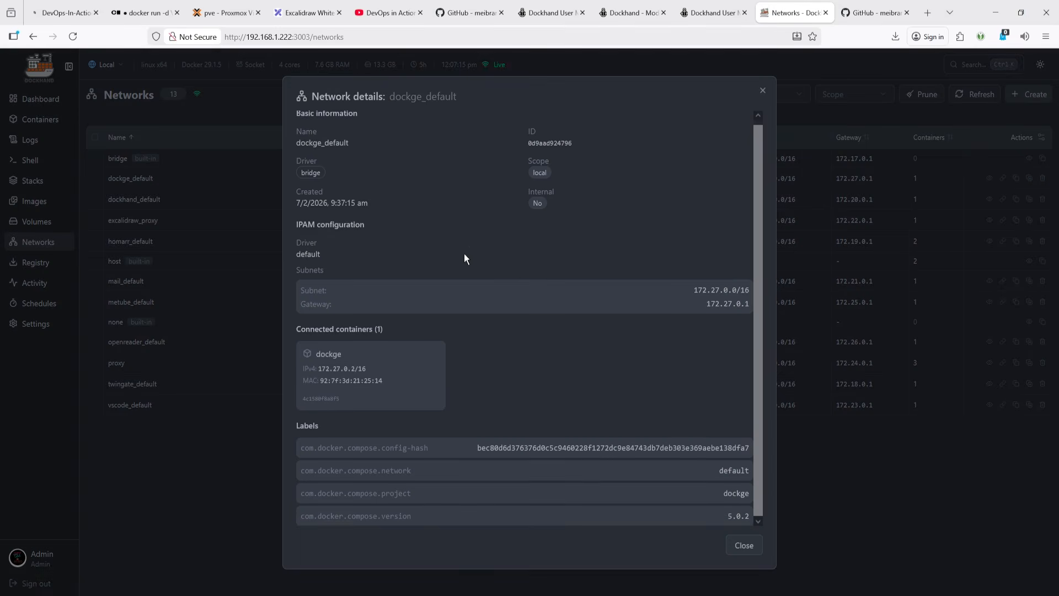
click(743, 544)
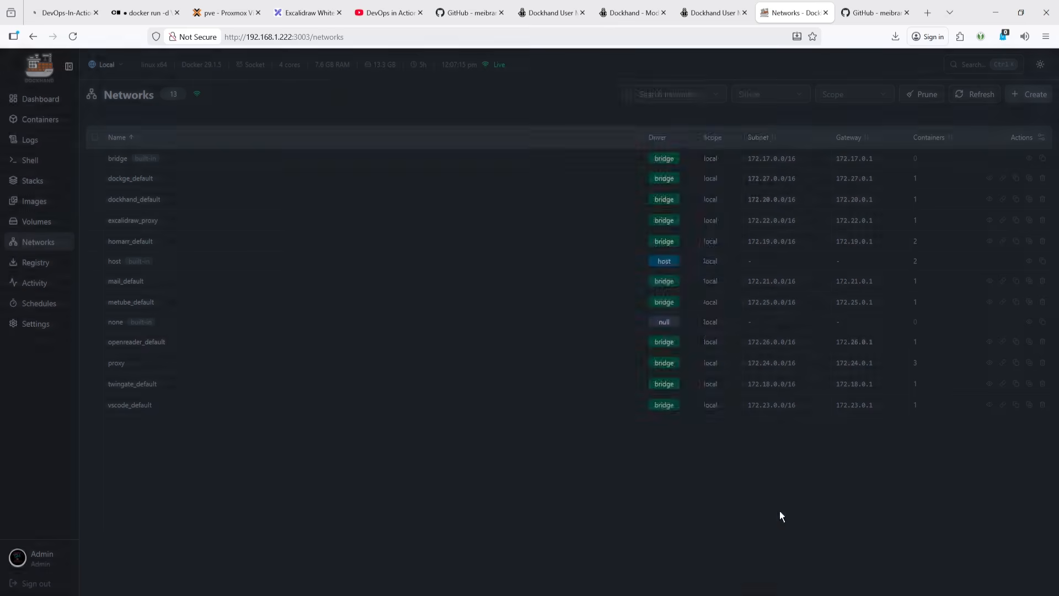
- Open the connect-container dialog for dockge_default, browse the container list, and cancel
click(1003, 180)
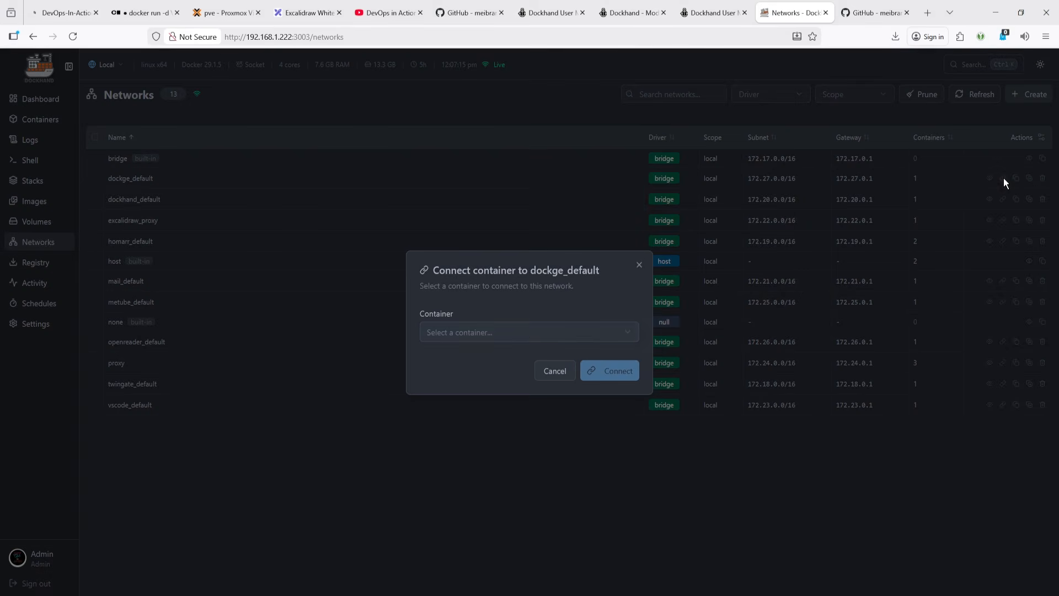
click(528, 333)
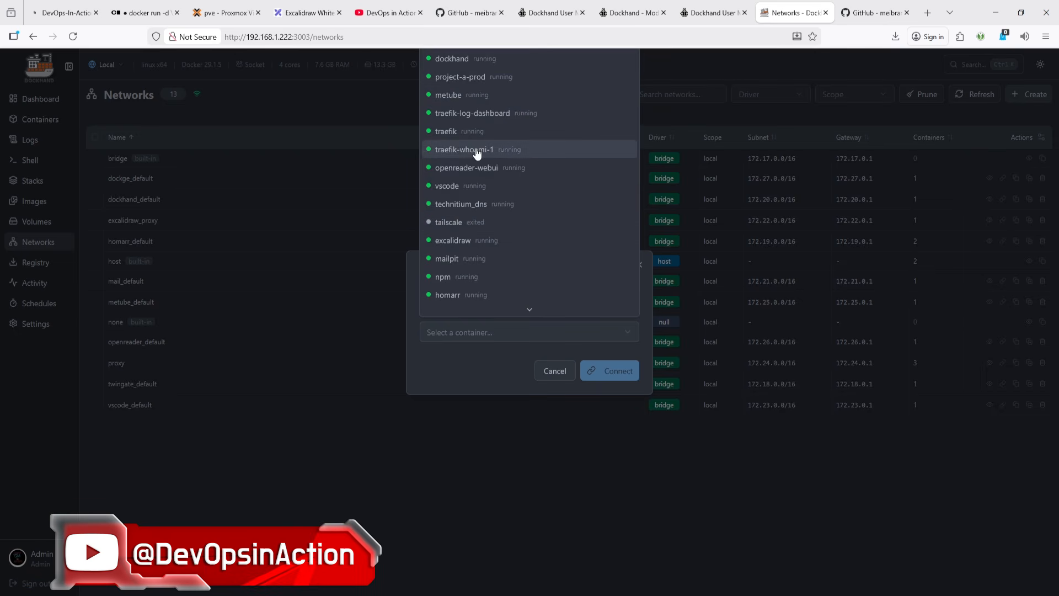
click(552, 372)
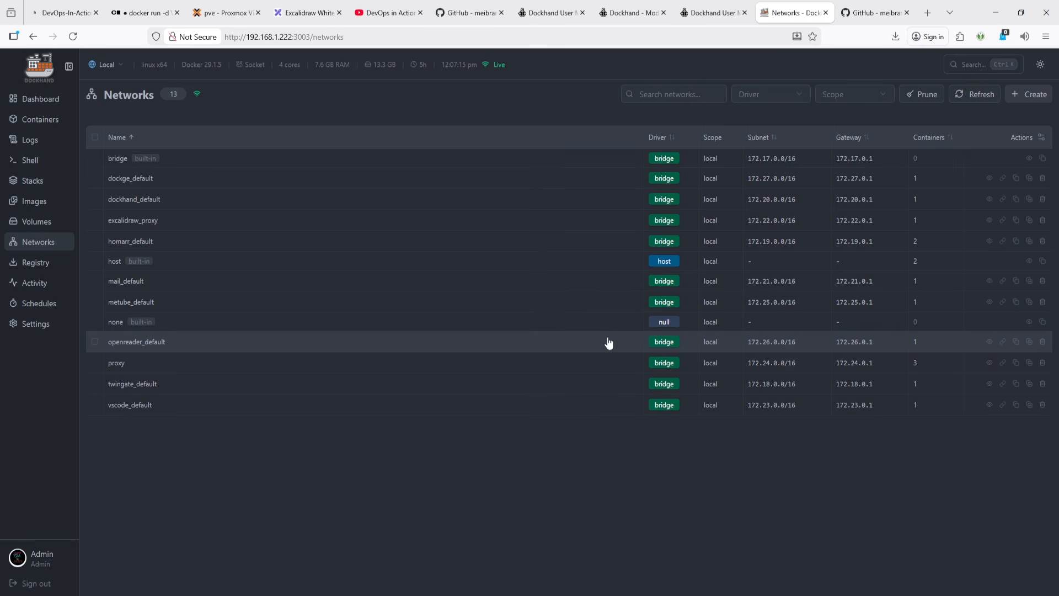
- Examine the Registry page, its registry selector and the registry management settings
click(42, 271)
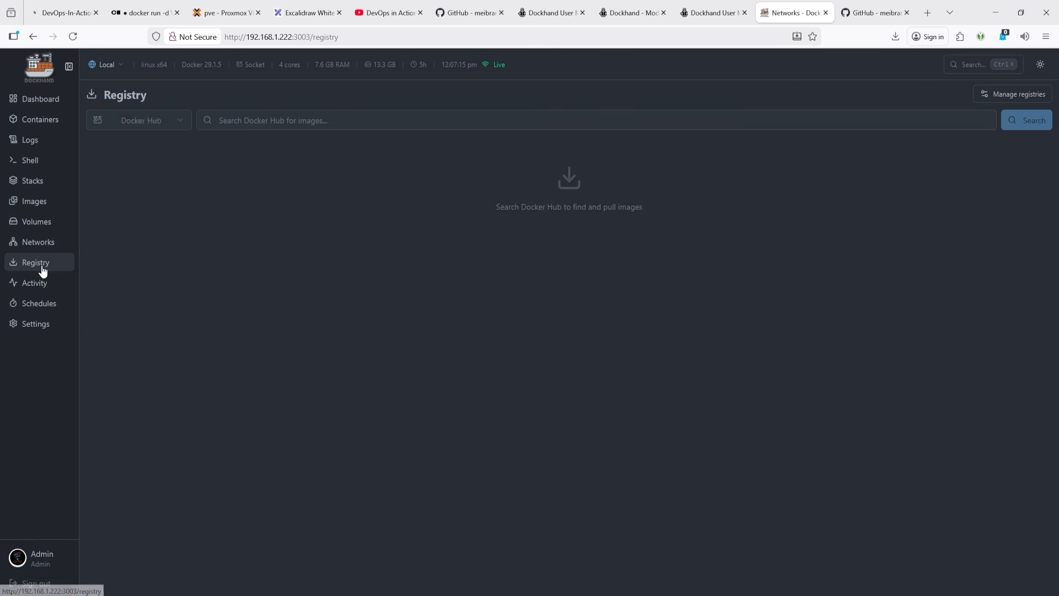
click(174, 122)
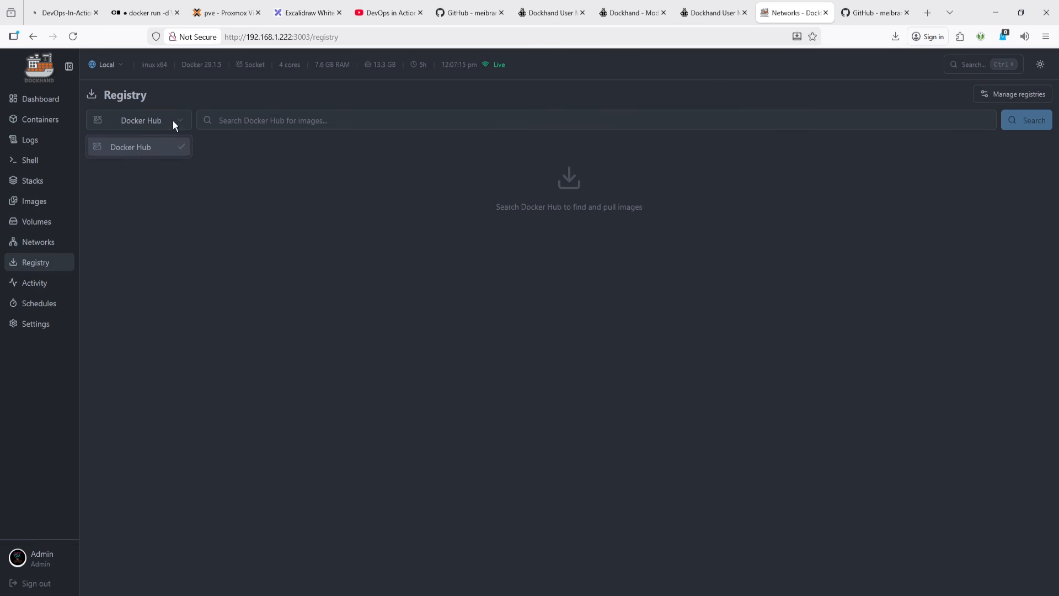
click(184, 203)
click(1026, 98)
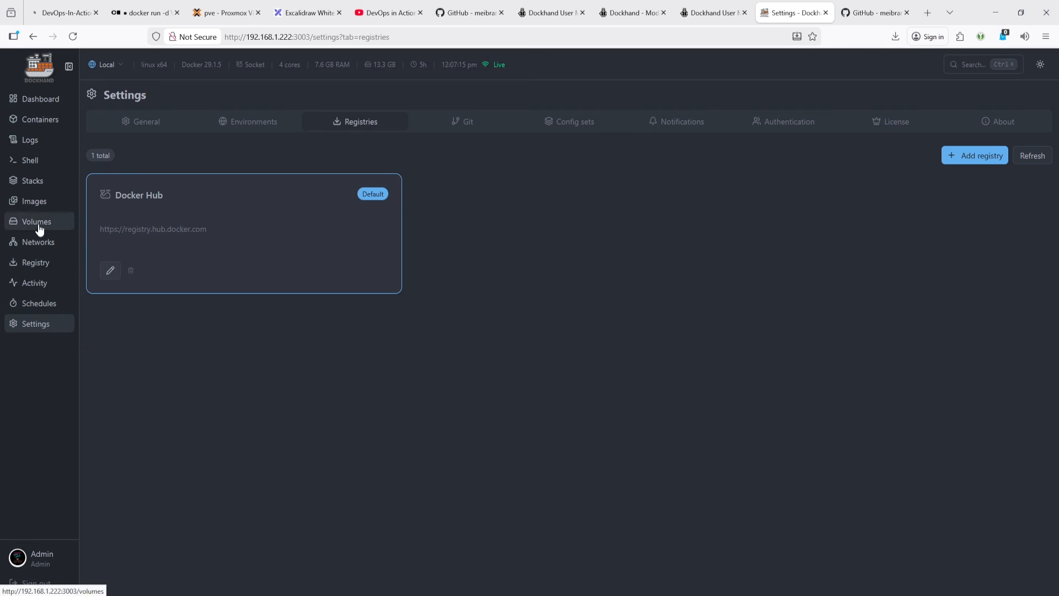
click(43, 266)
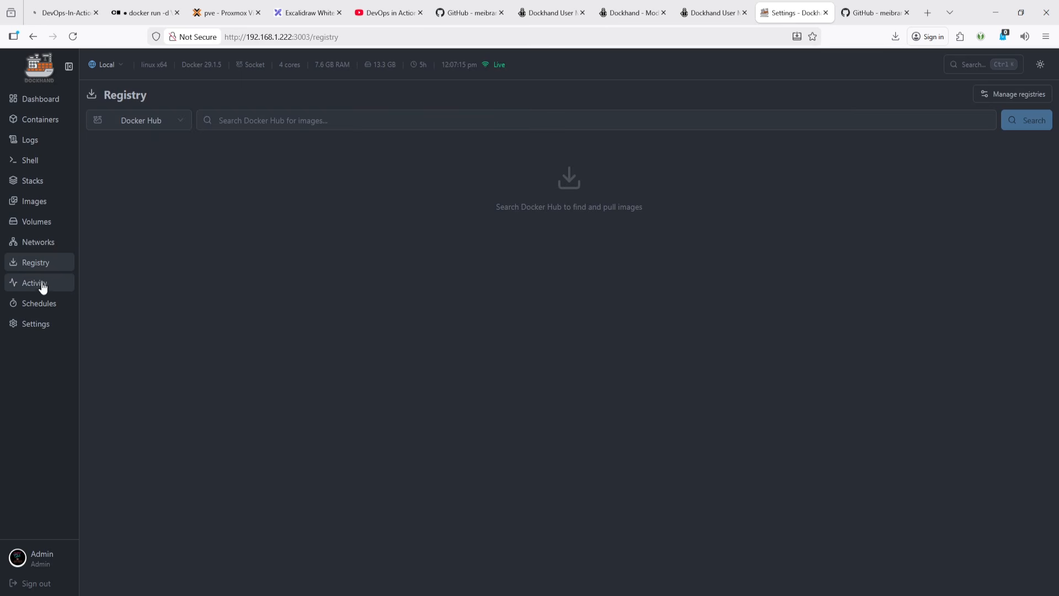
- Open the Activity log and inspect the latest dockhand event's details
click(41, 286)
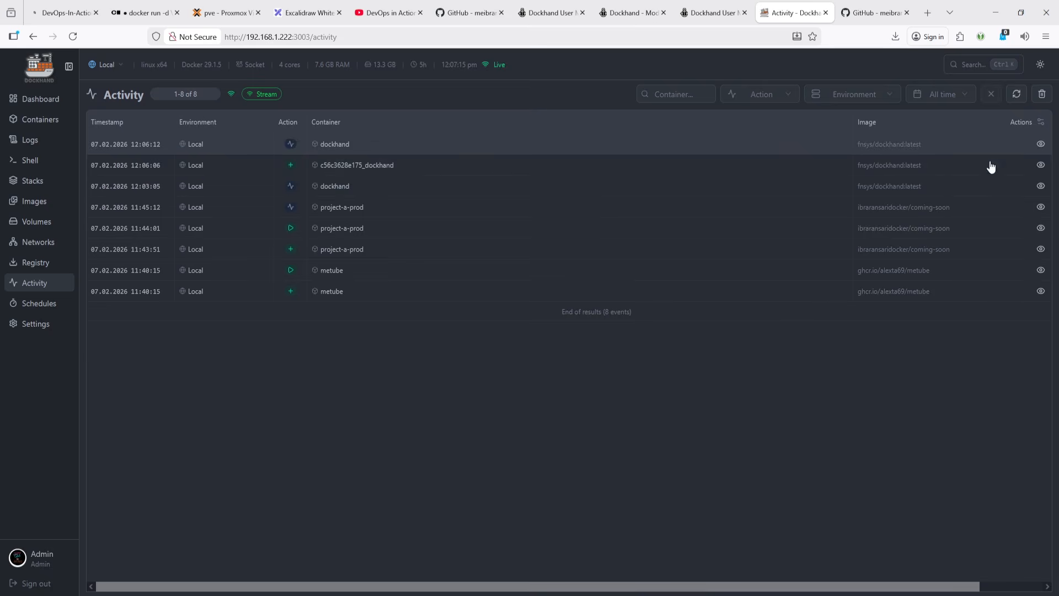
click(1041, 144)
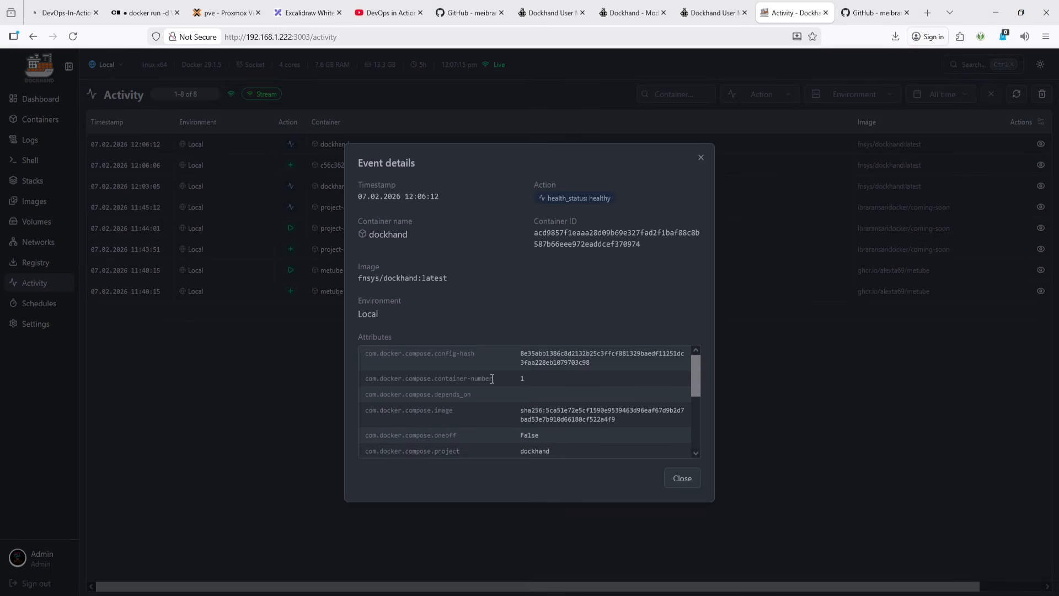
scroll(492, 379, down, 5)
click(705, 162)
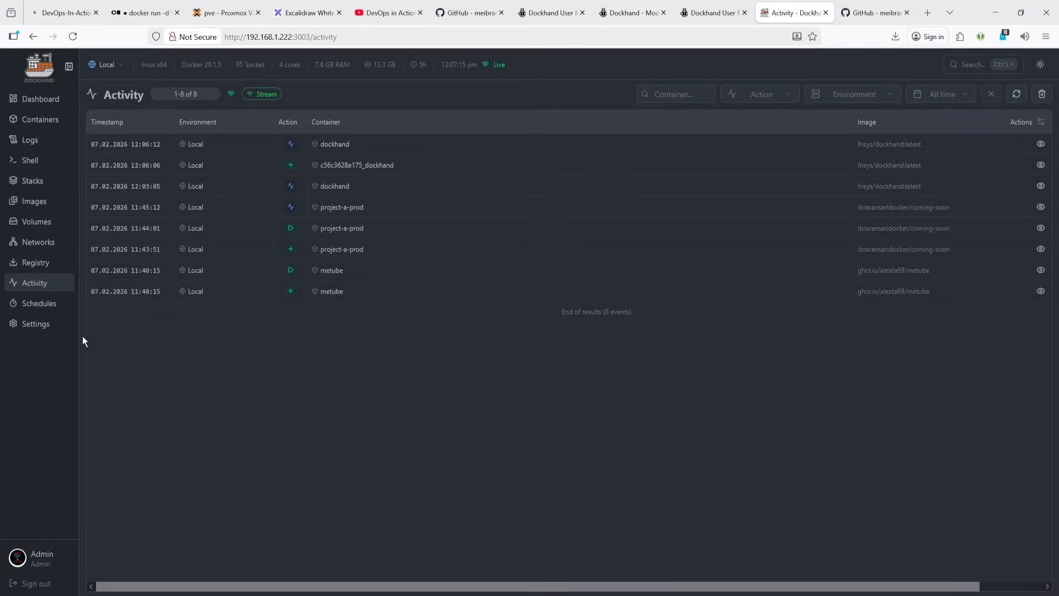
- Review the Schedules page, expanding the Volume helper cleanup execution history and the column options
click(45, 303)
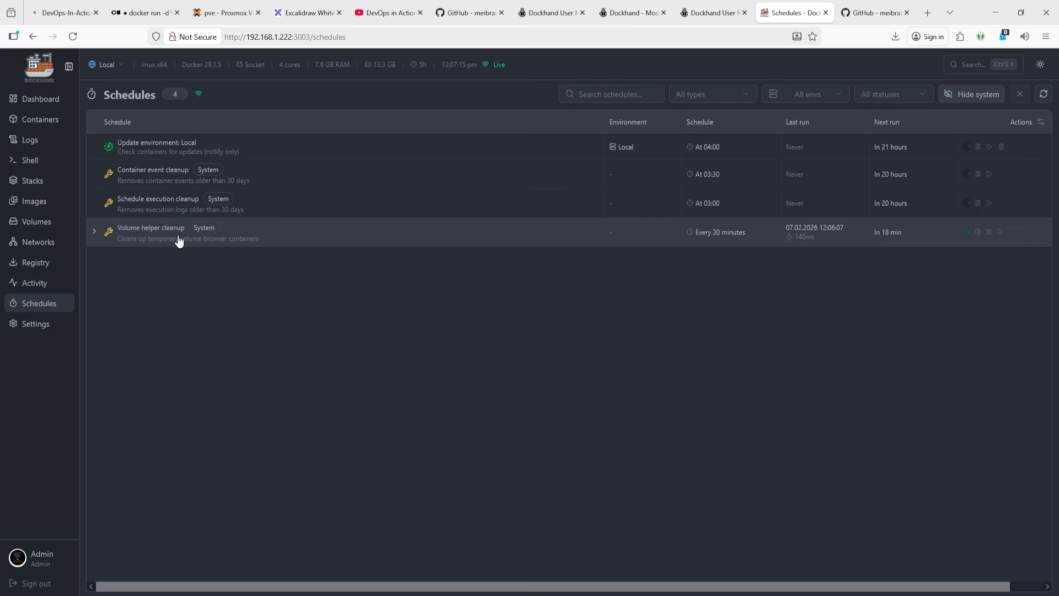
click(94, 232)
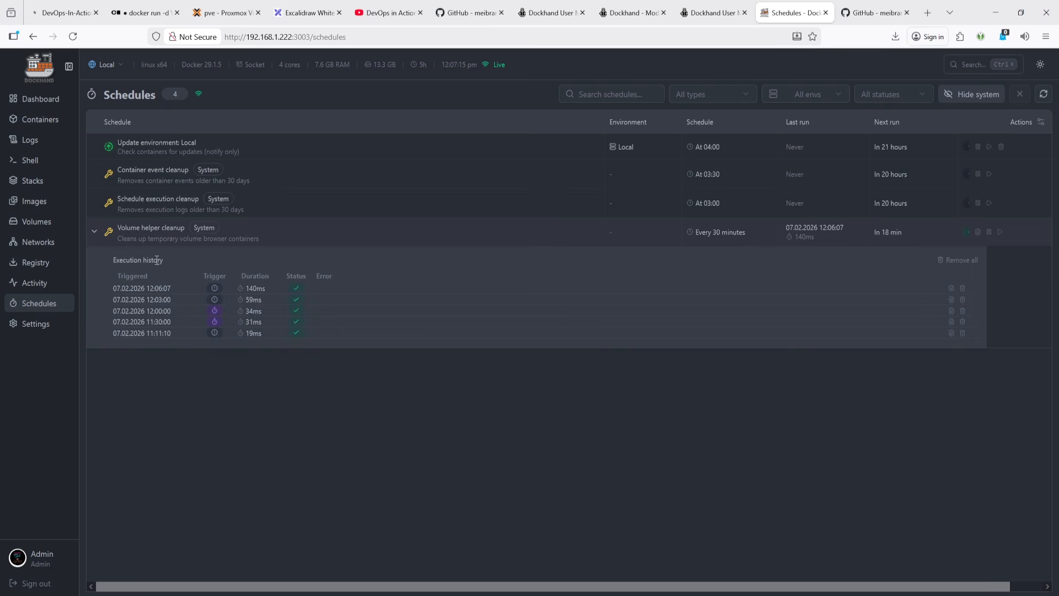
click(102, 234)
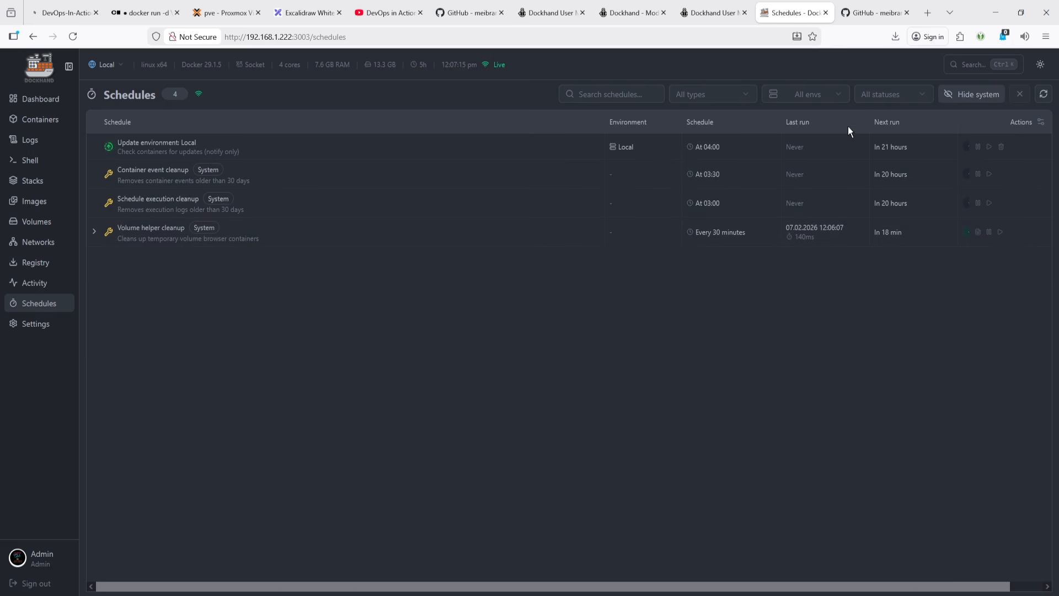
click(1040, 122)
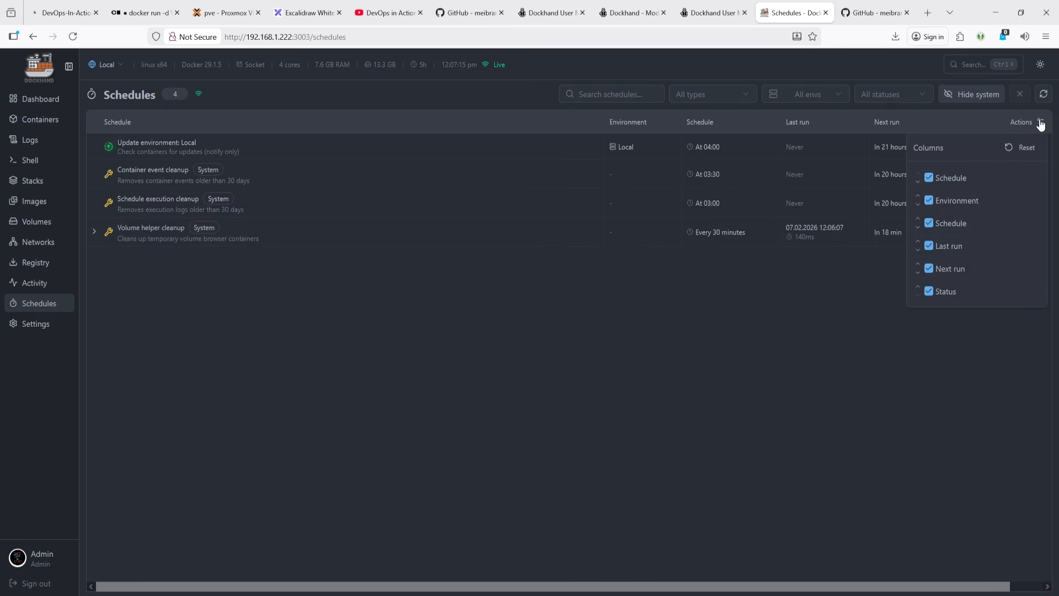
click(706, 397)
- Review the General settings page
click(37, 325)
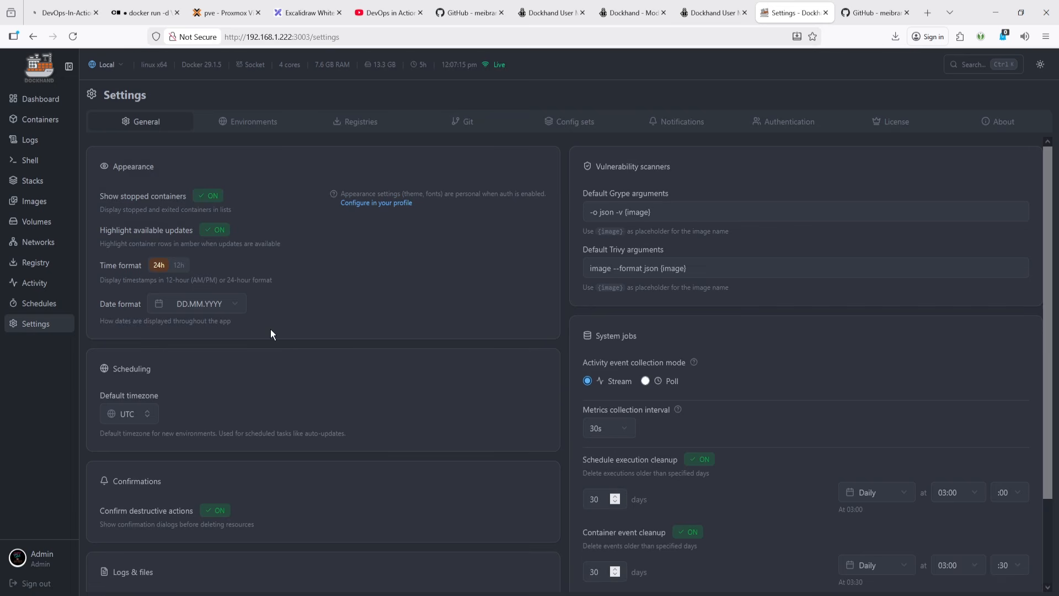
scroll(272, 332, down, 2)
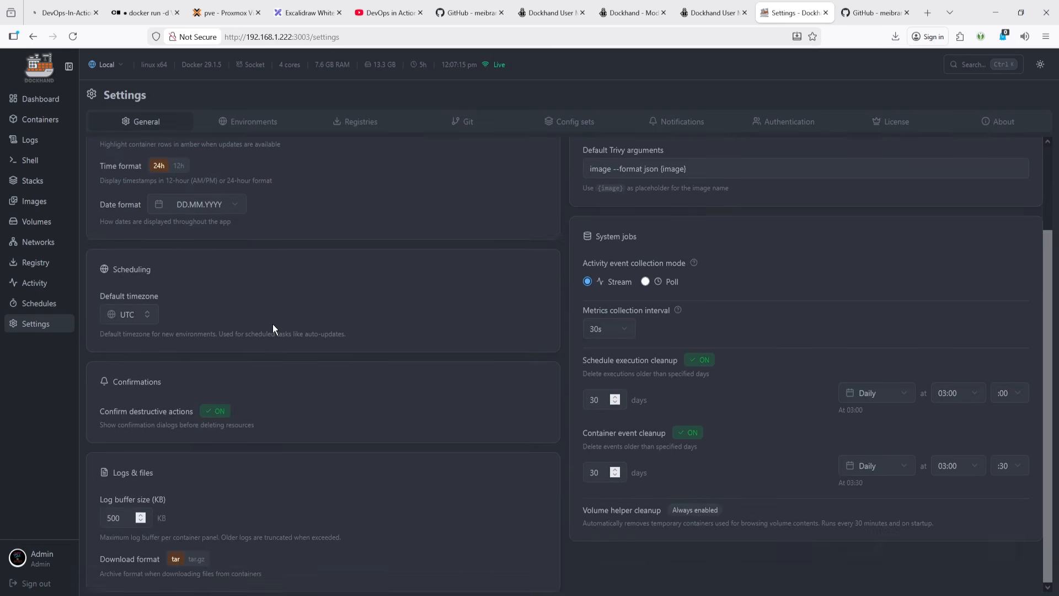
scroll(272, 330, up, 2)
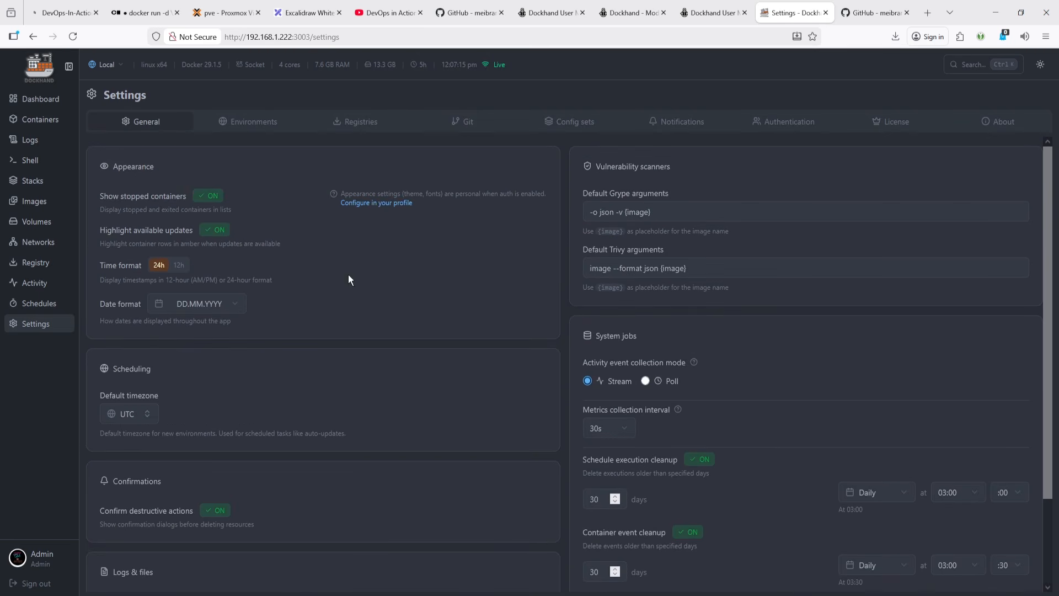
- Return to the Dashboard and close the GitHub repository tab
click(47, 102)
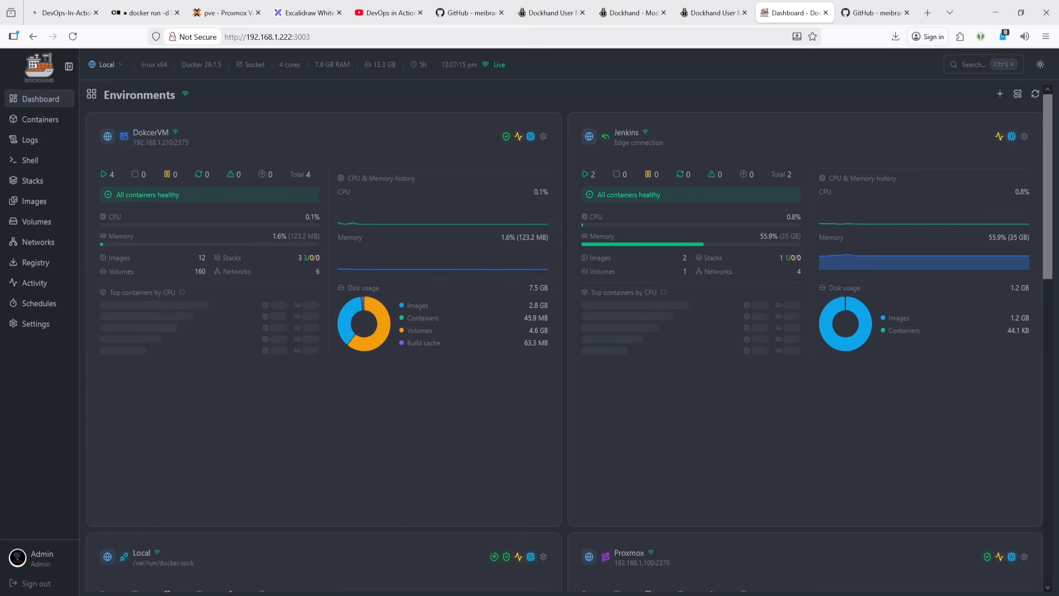
click(871, 15)
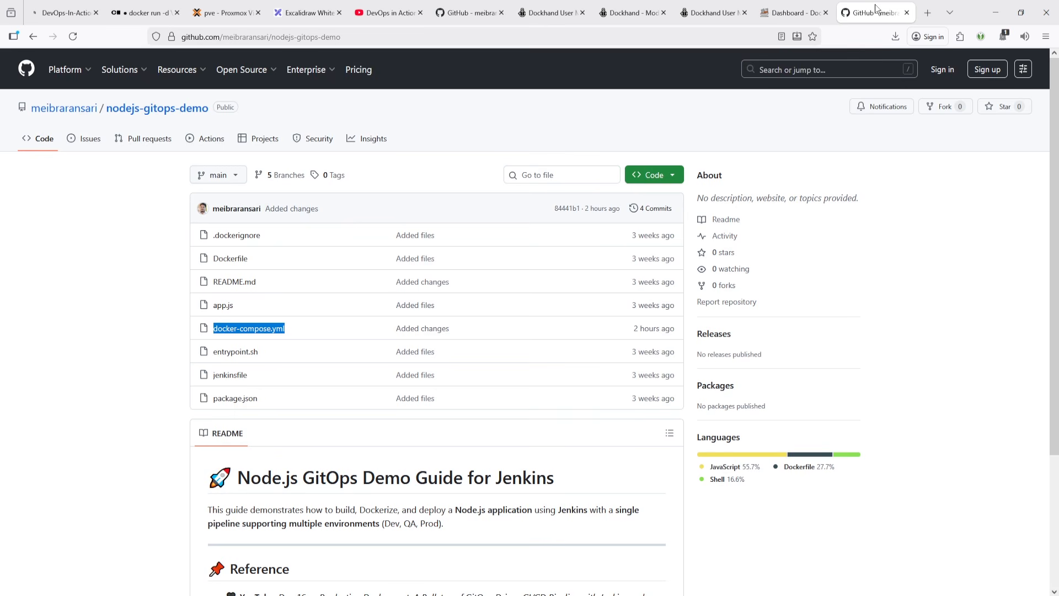
click(906, 12)
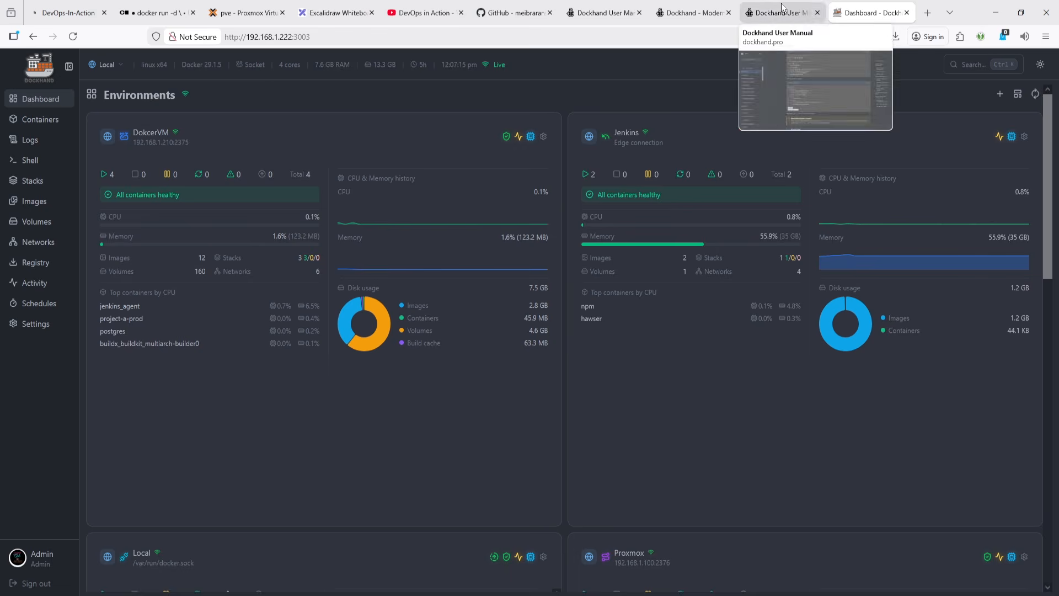
- Switch to the Dockhand setup guide on GitHub and read the README's introduction, features and Quick Start sections
click(517, 6)
scroll(508, 250, up, 15)
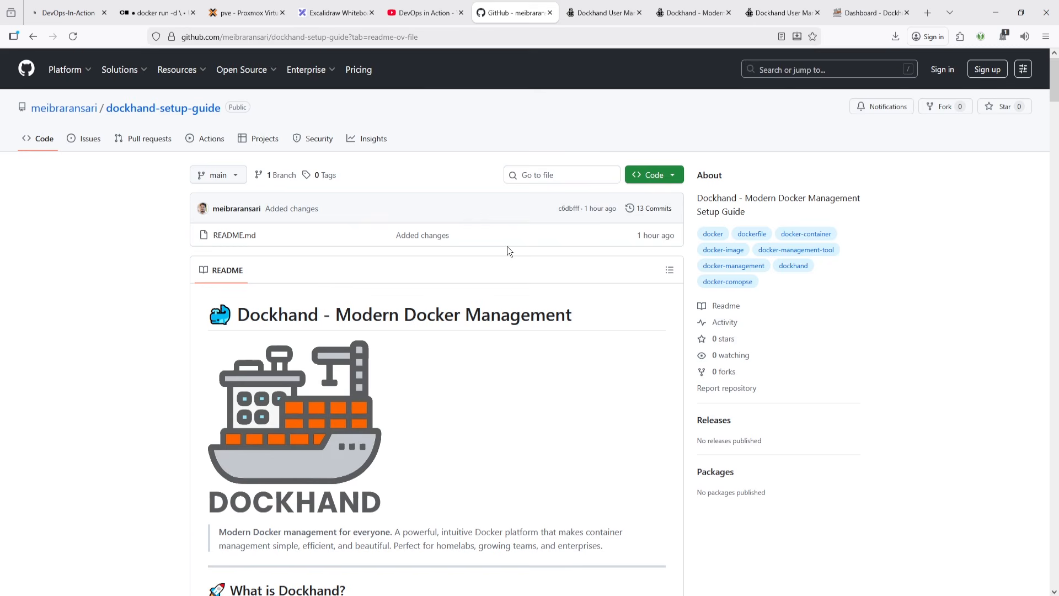
scroll(507, 246, down, 7)
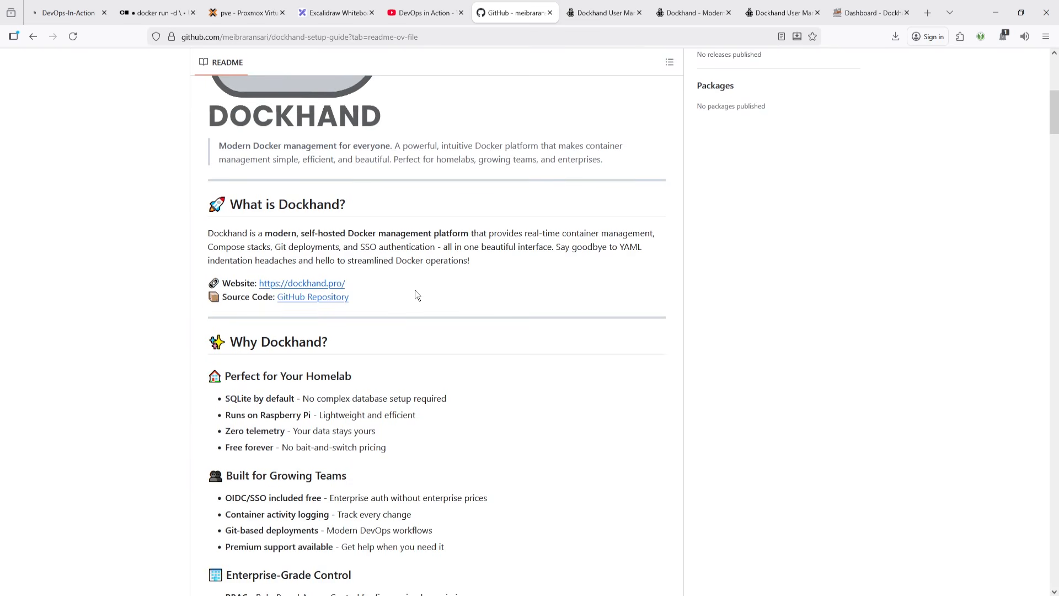
scroll(415, 291, down, 2)
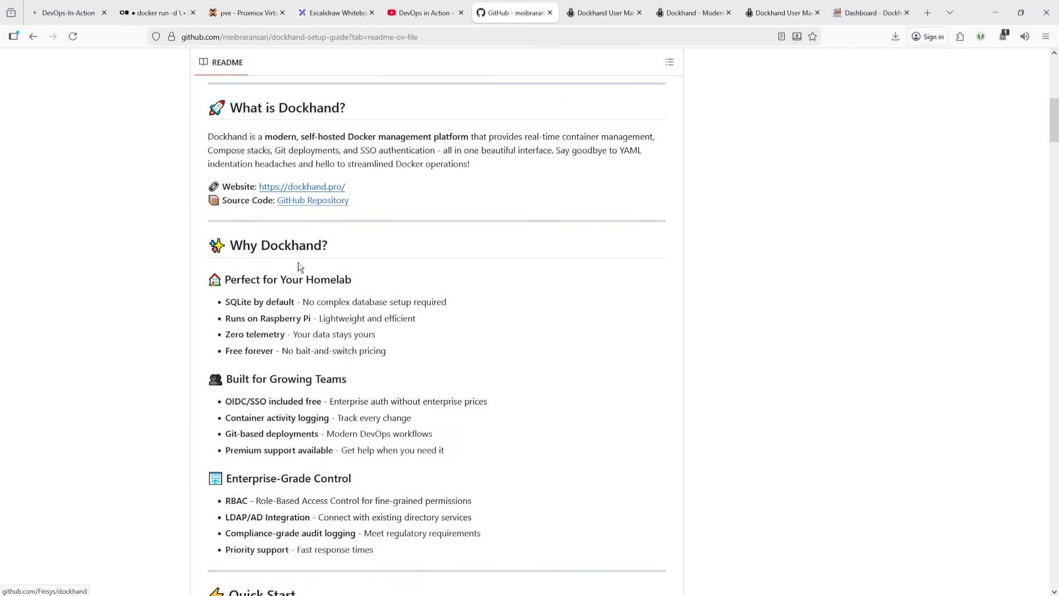
scroll(298, 267, down, 2)
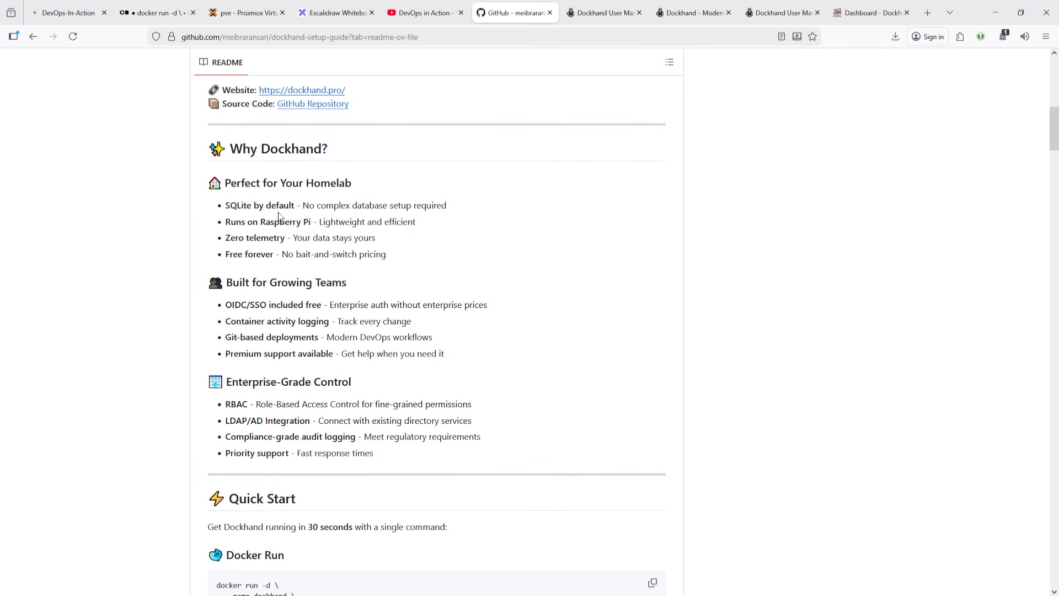
scroll(325, 242, down, 7)
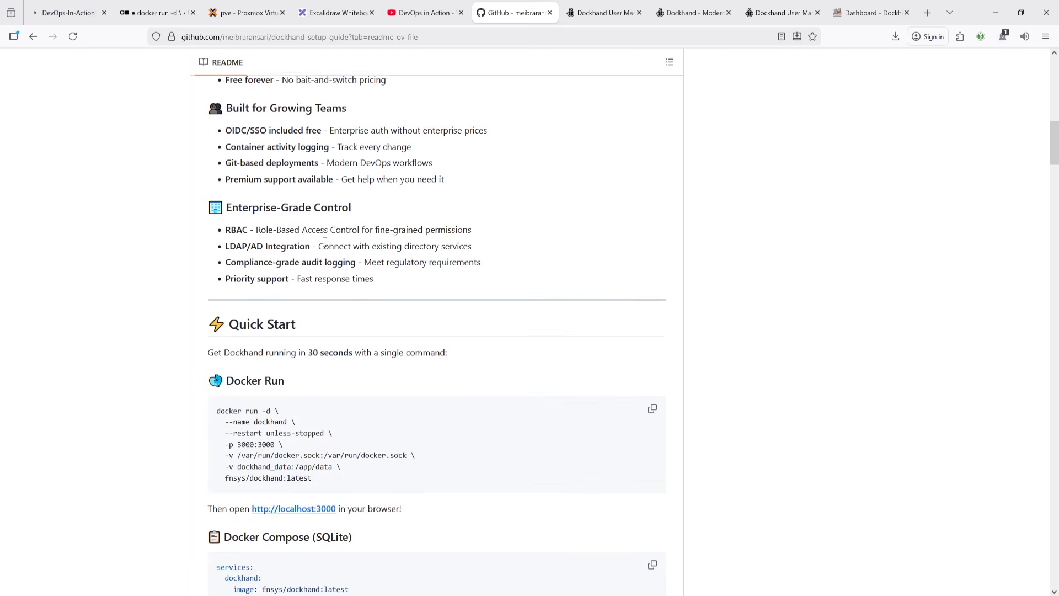
drag(342, 277, 216, 198)
scroll(327, 275, down, 4)
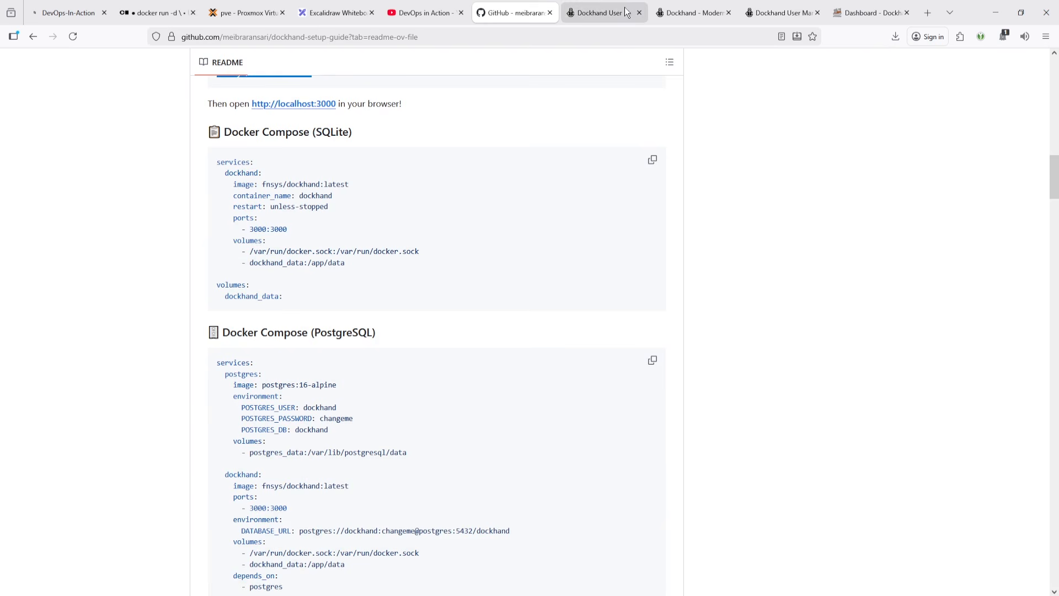
scroll(377, 398, down, 7)
scroll(362, 389, down, 2)
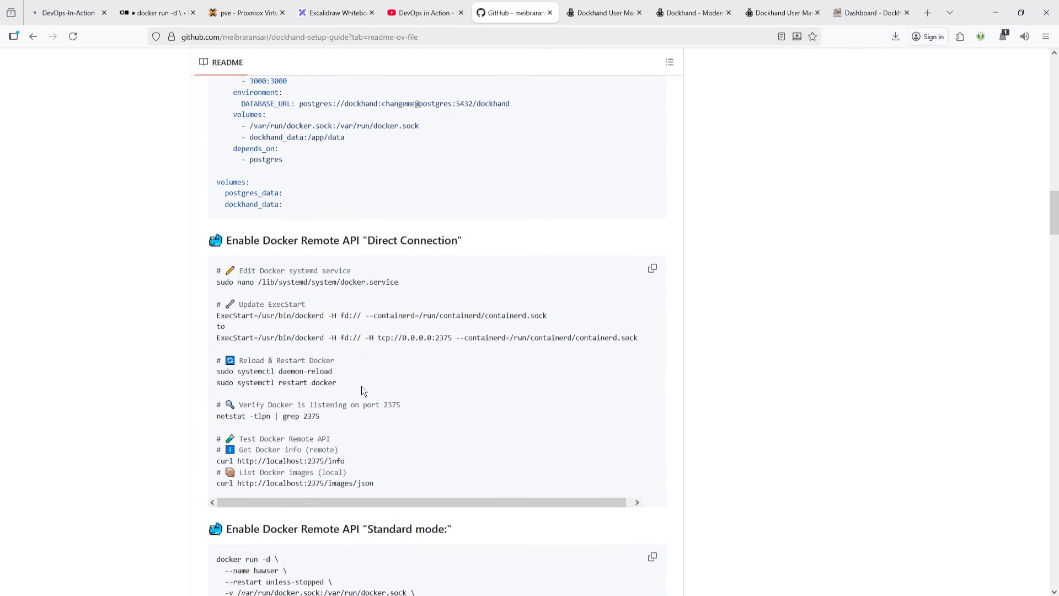
- Highlight the Direct Connection, Standard mode and Edge mode headings of the Docker Remote API sections
drag(234, 184, 503, 197)
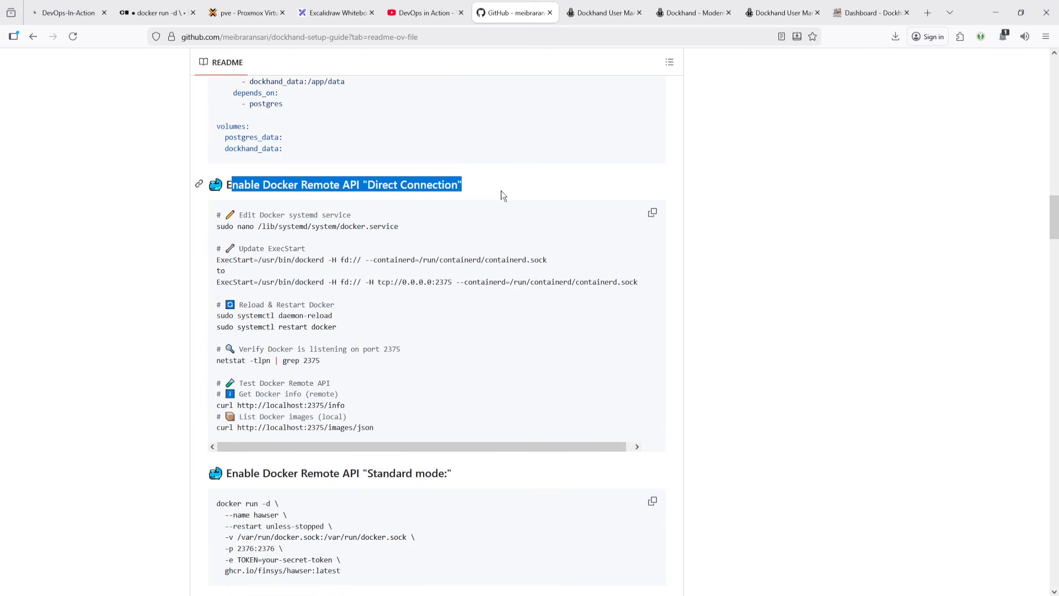
click(451, 188)
drag(368, 185, 462, 186)
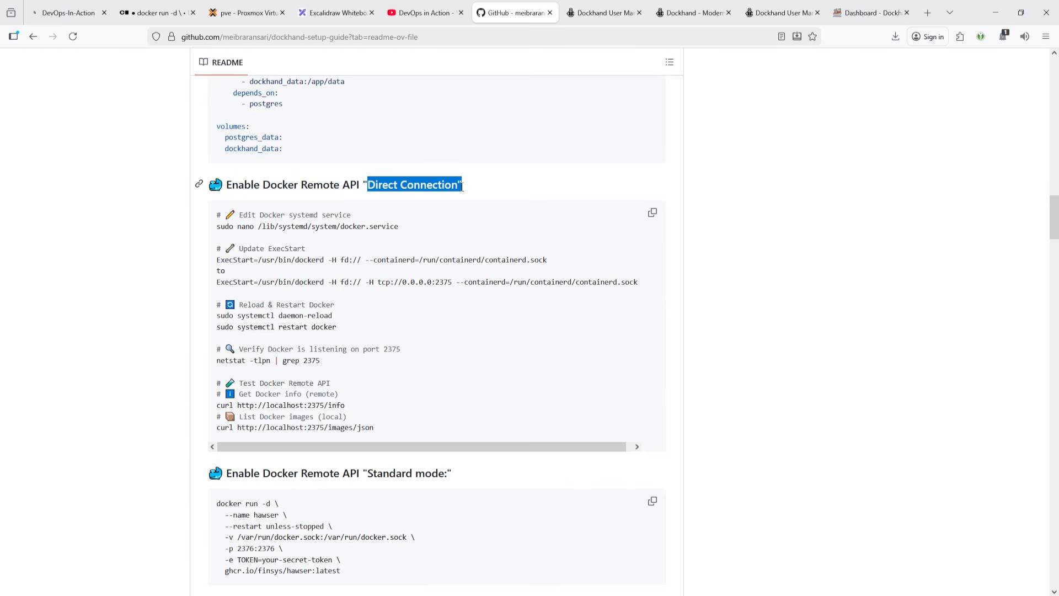
scroll(436, 304, down, 2)
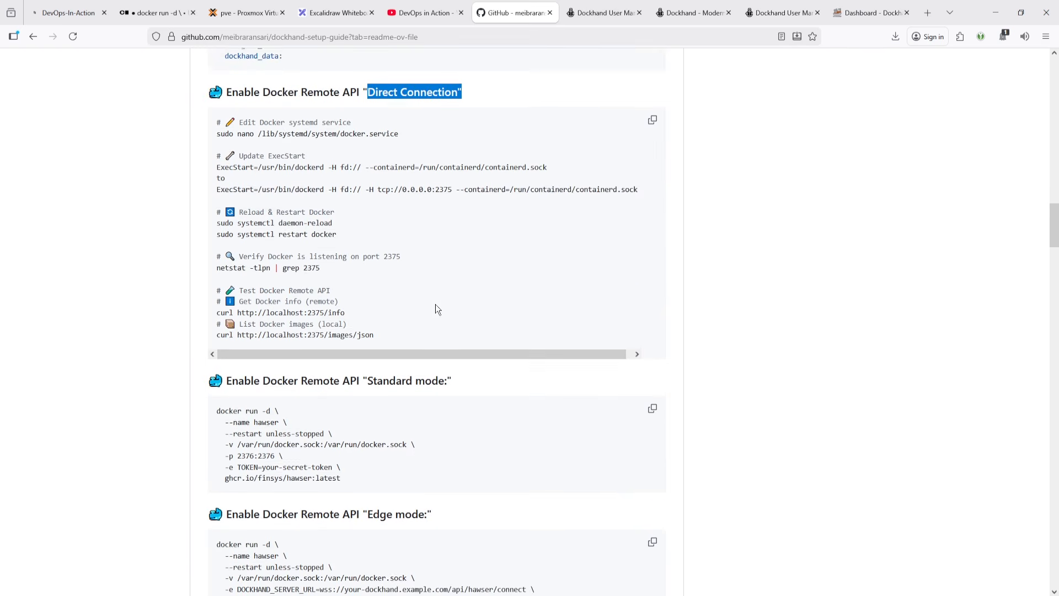
scroll(392, 276, down, 2)
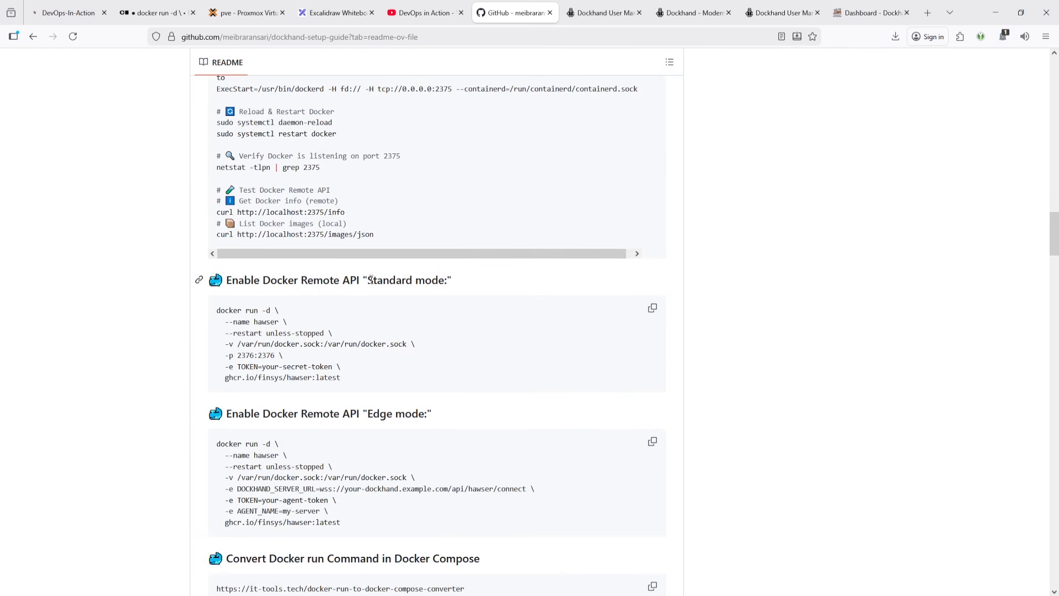
drag(368, 280, 448, 280)
scroll(390, 303, down, 2)
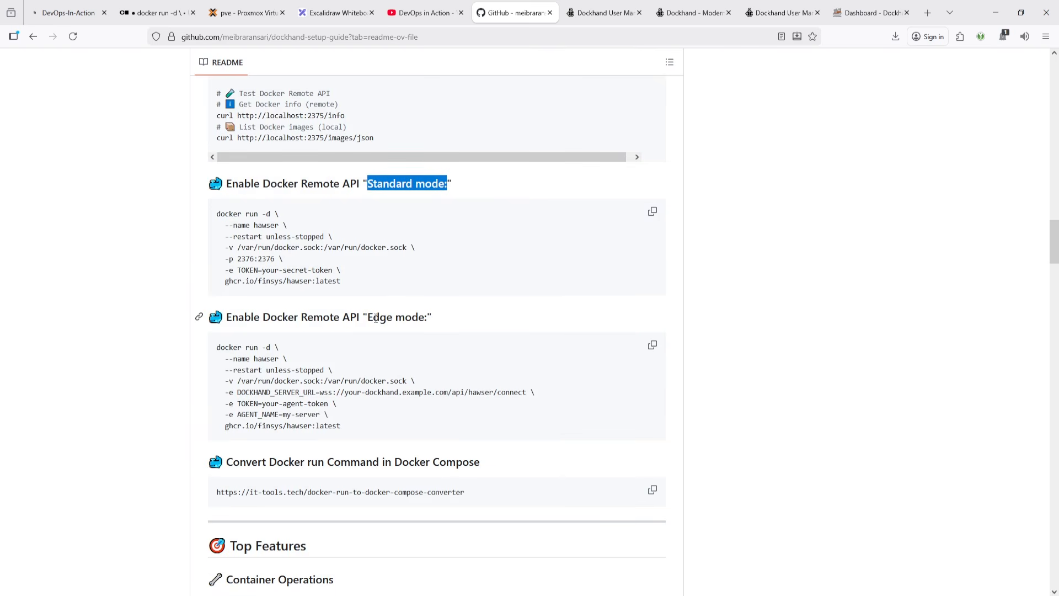
drag(376, 318, 434, 320)
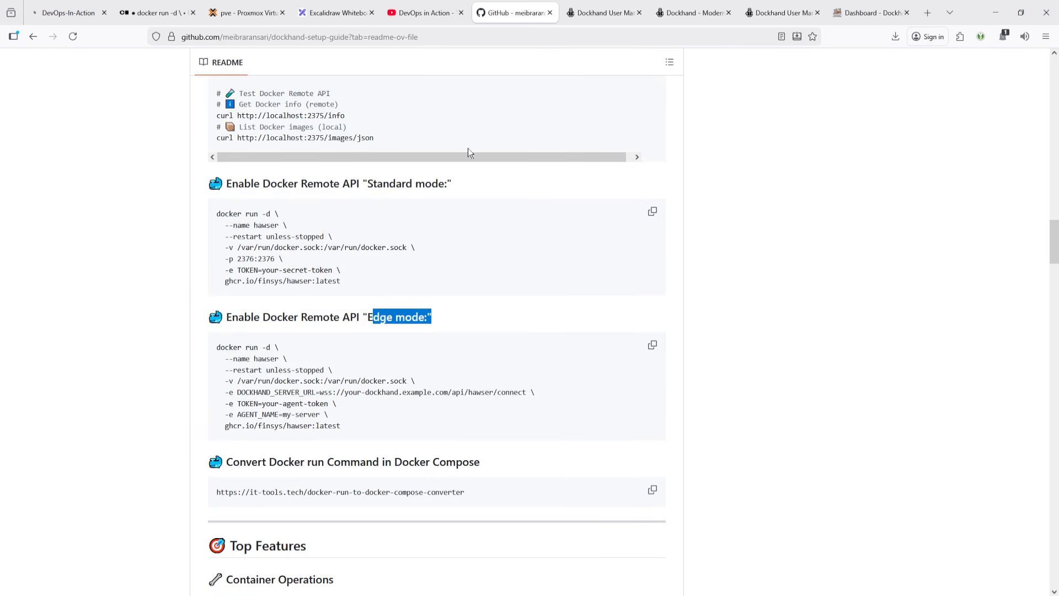
click(392, 194)
- Copy the docker-run-to-docker-compose converter URL from the README and open it in a new tab
click(604, 12)
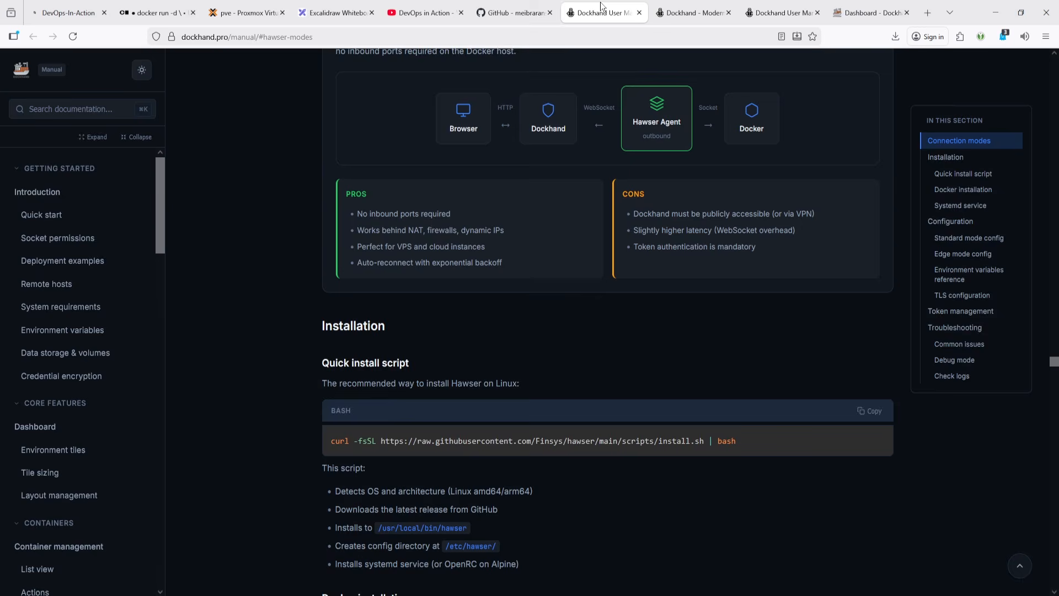
click(538, 7)
scroll(443, 298, down, 4)
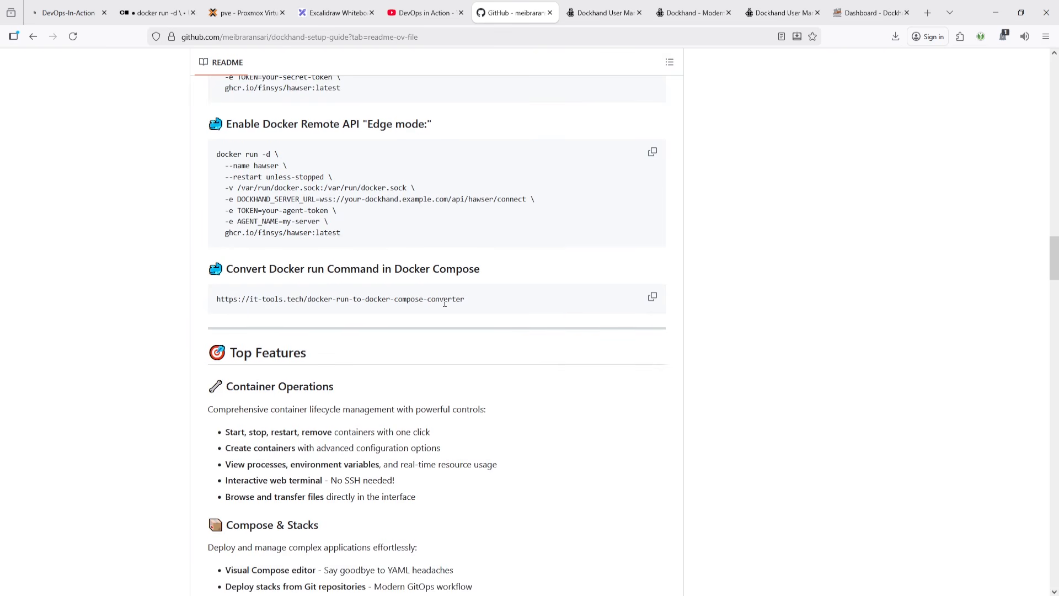
drag(492, 303, 194, 303)
key(ctrl+c)
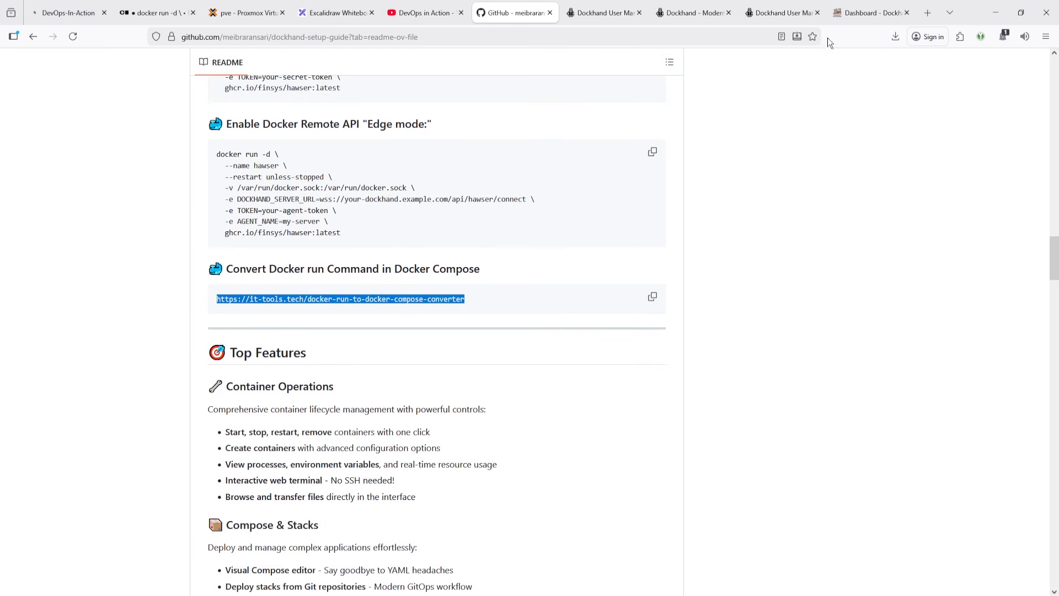
click(879, 13)
click(919, 13)
key(ctrl+v)
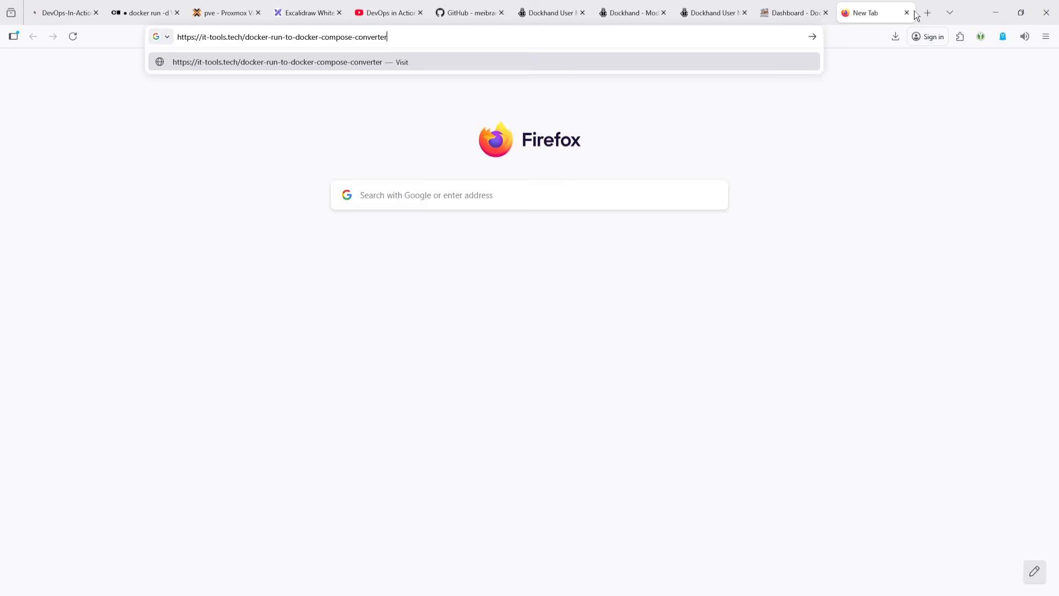
key(Return)
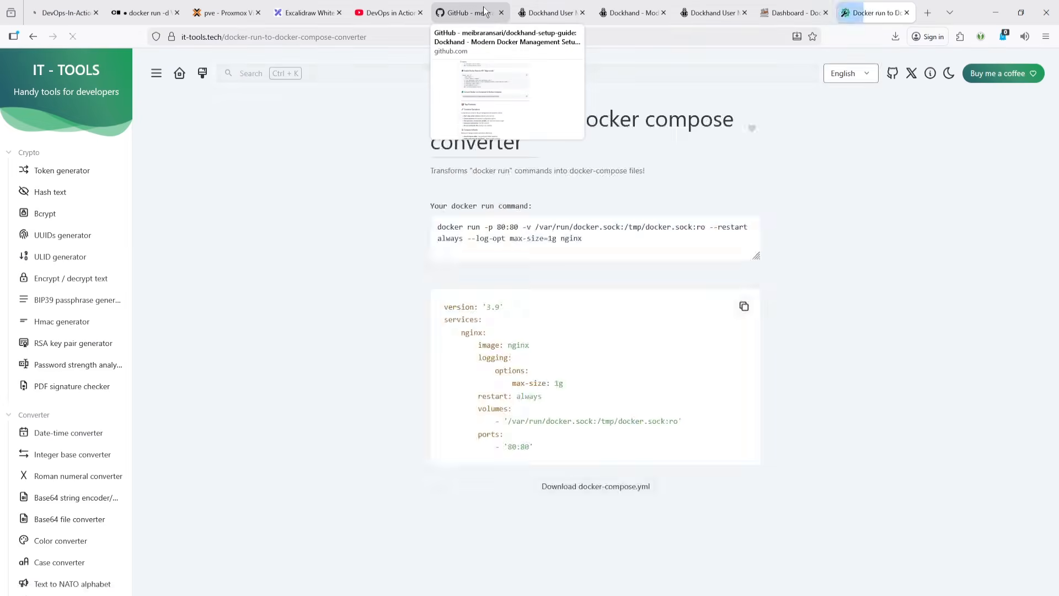
- Copy the Standard mode hawser docker run command from the README and paste it into the converter to generate compose YAML
click(484, 12)
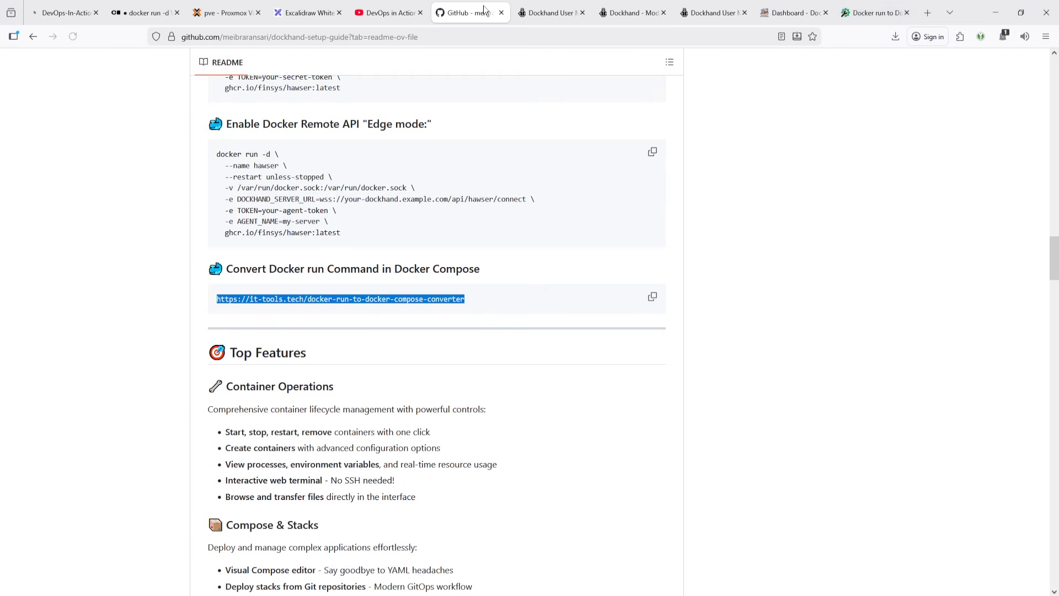
scroll(524, 359, up, 10)
scroll(528, 356, down, 5)
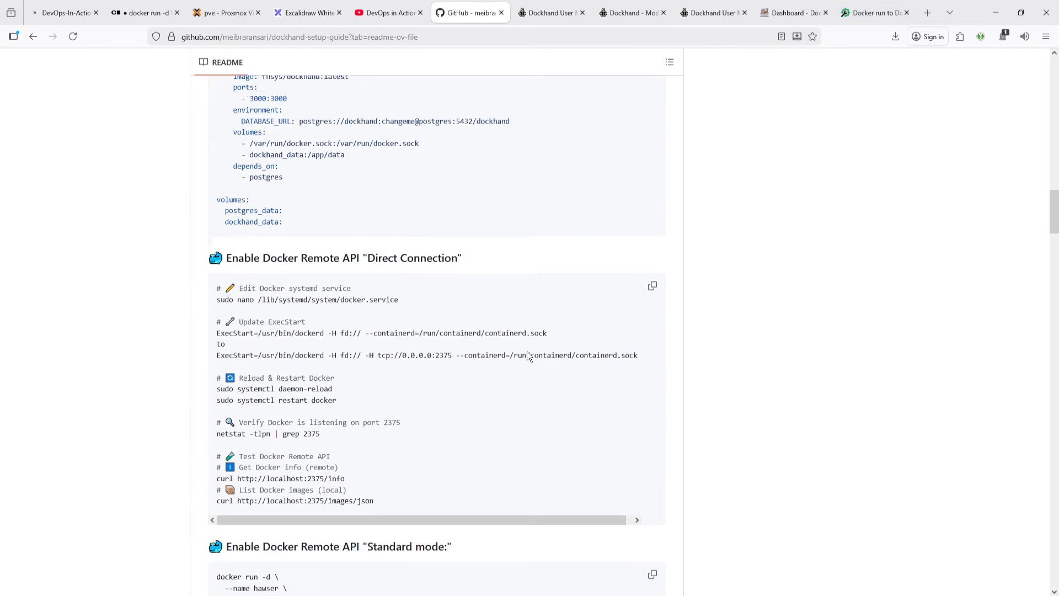
drag(379, 377, 211, 313)
key(ctrl+c)
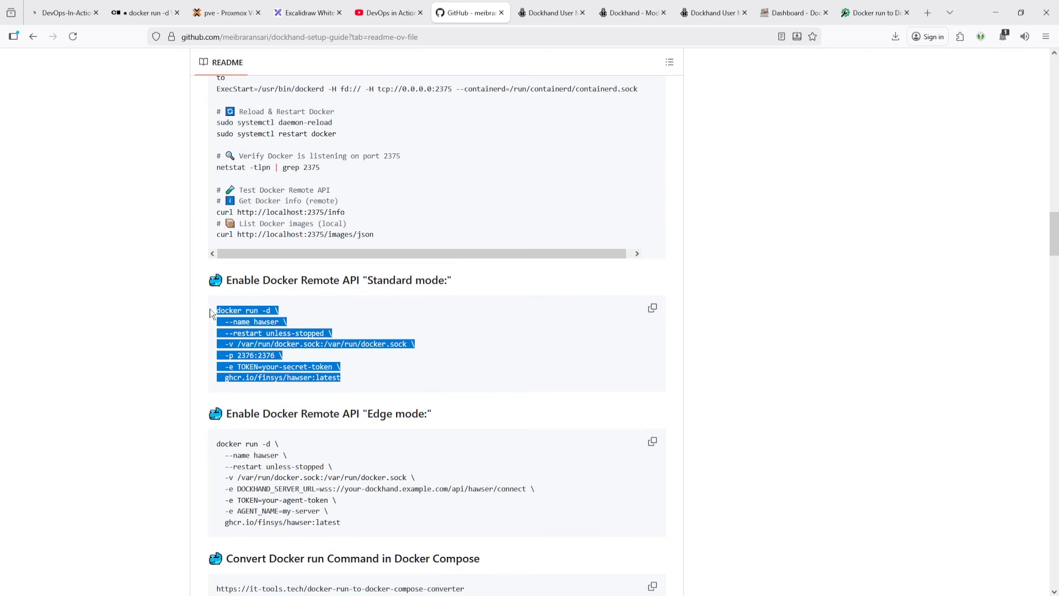
click(873, 9)
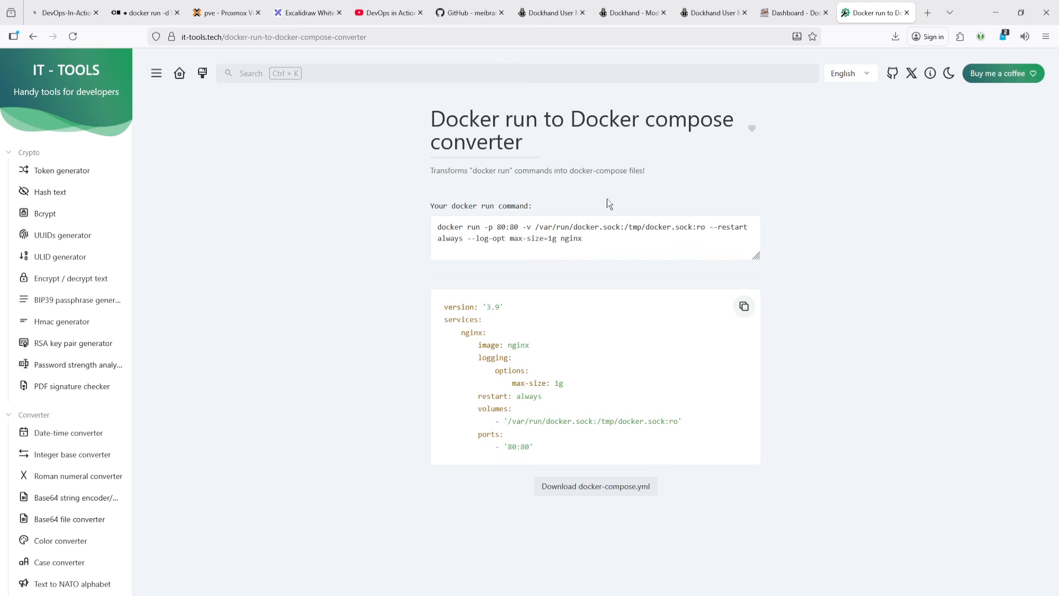
click(599, 243)
key(ctrl+a)
key(ctrl+v)
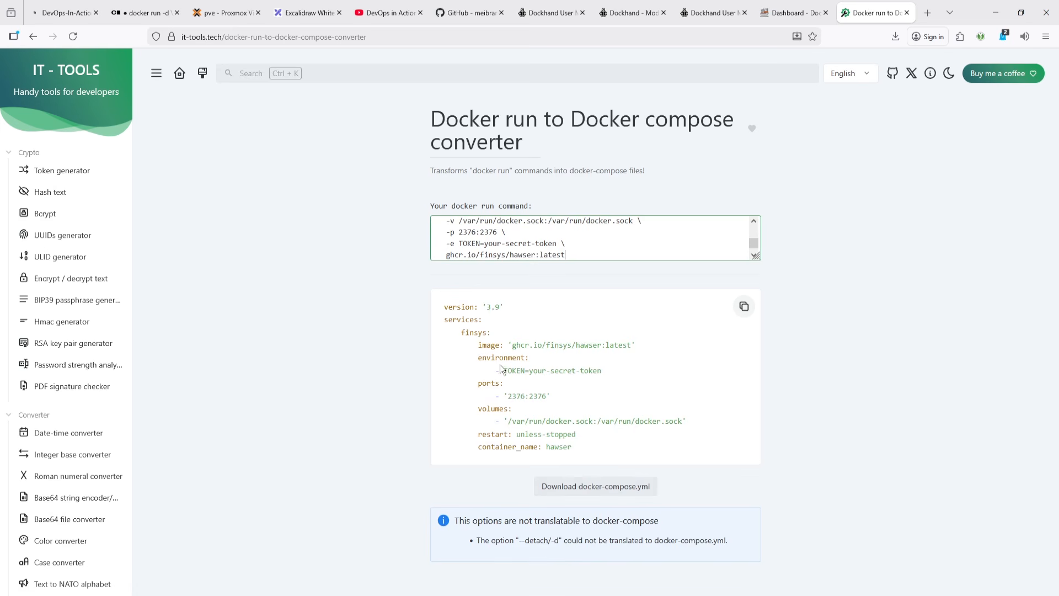
- Open the IT-Tools home page and browse its list of tools
click(69, 78)
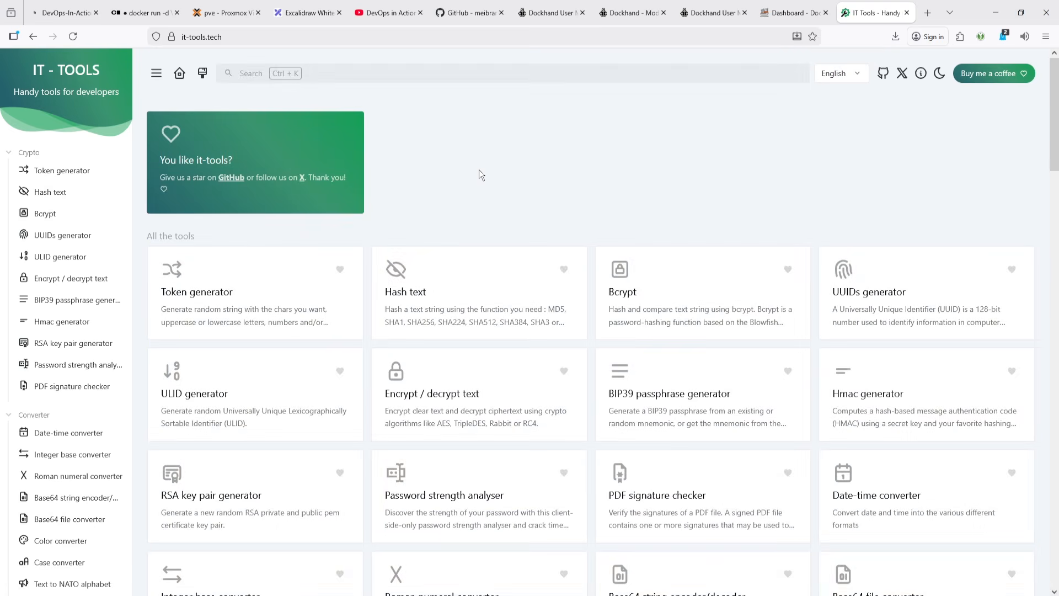
scroll(571, 259, down, 4)
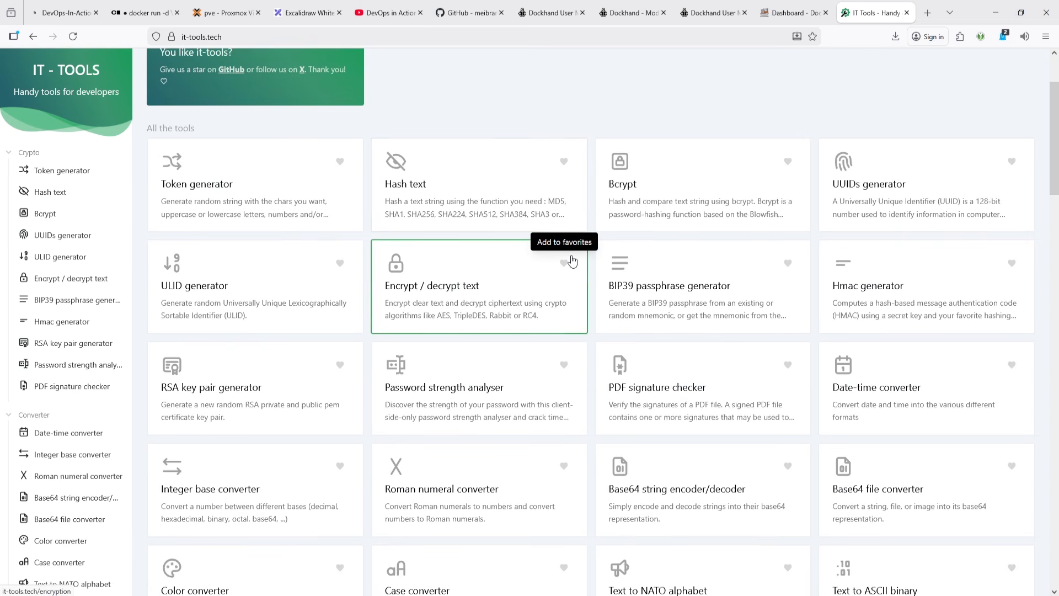
scroll(572, 261, down, 12)
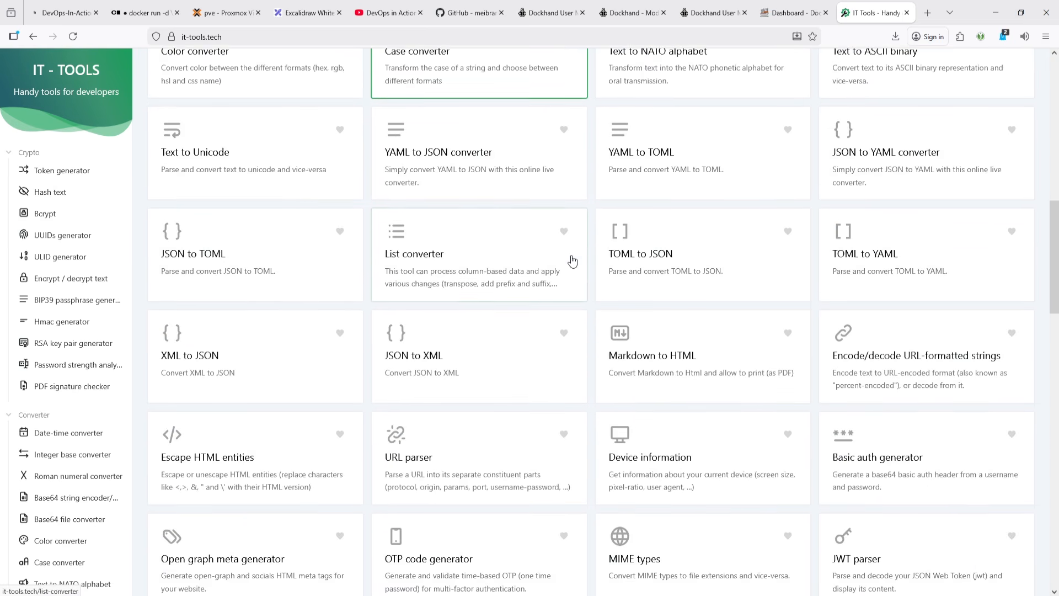
scroll(572, 262, down, 15)
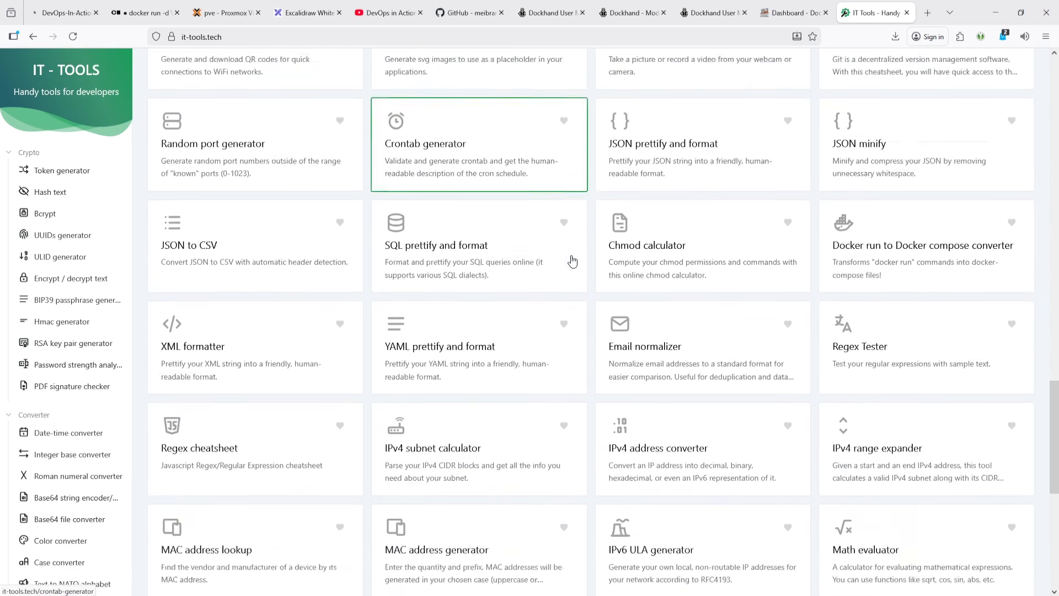
scroll(572, 261, down, 3)
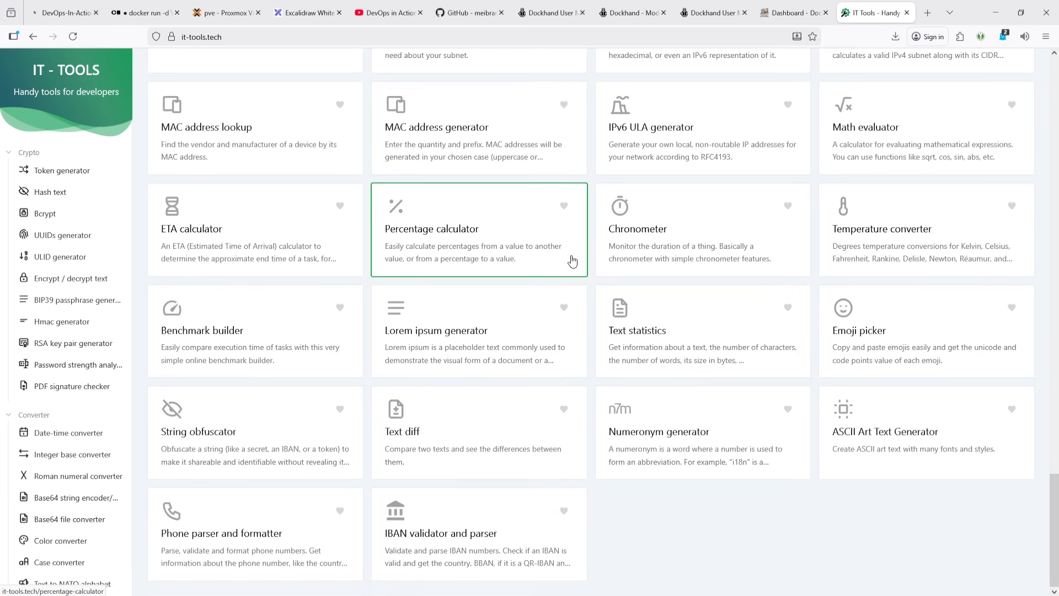
scroll(572, 261, up, 20)
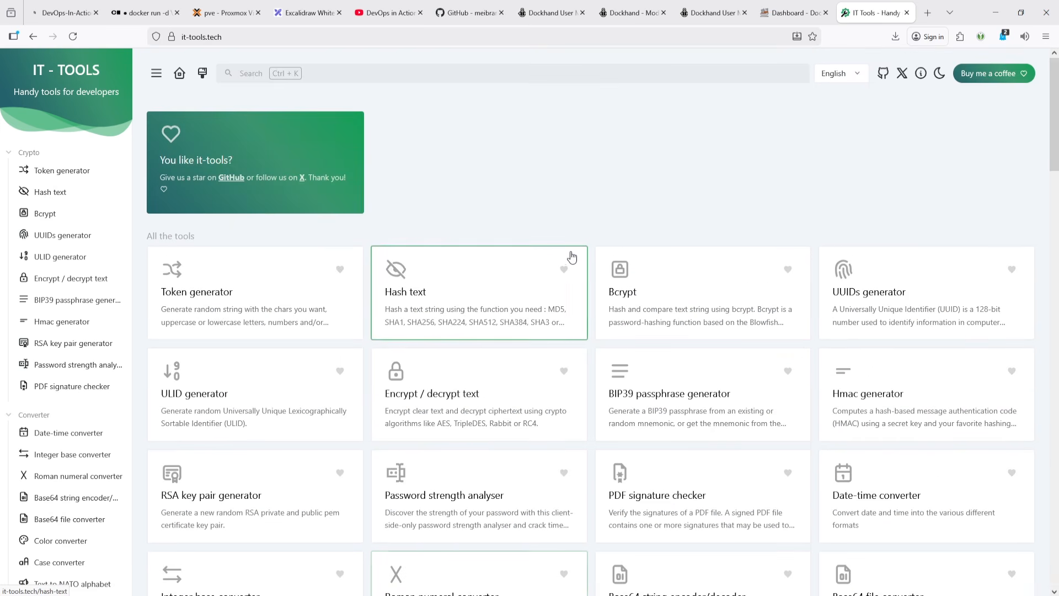
- Return to the GitHub README and read the Top Features sections and the Dockhand vs Portainer comparison table
click(786, 12)
click(730, 12)
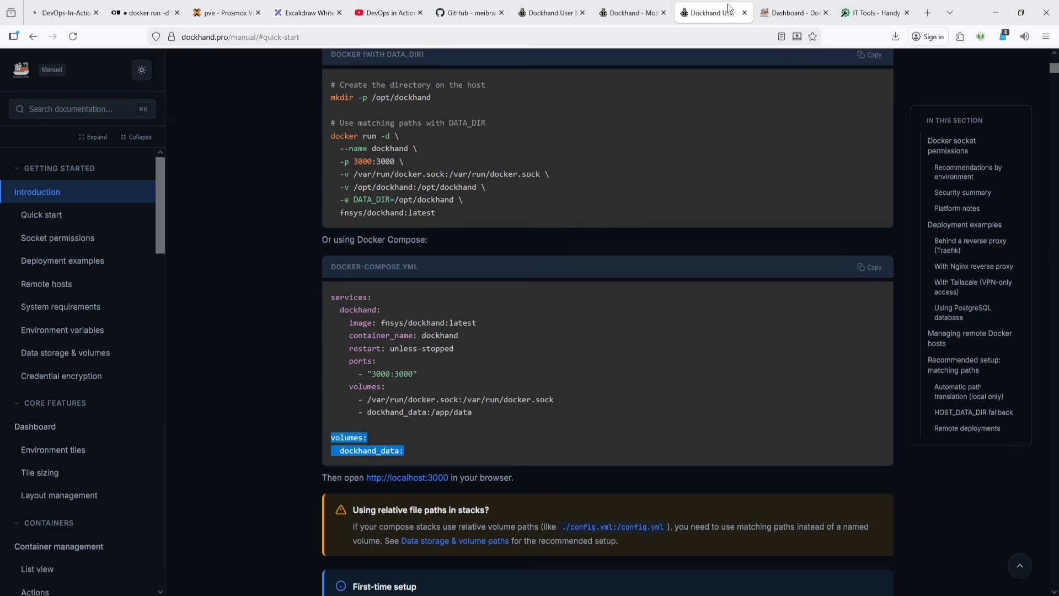
click(486, 11)
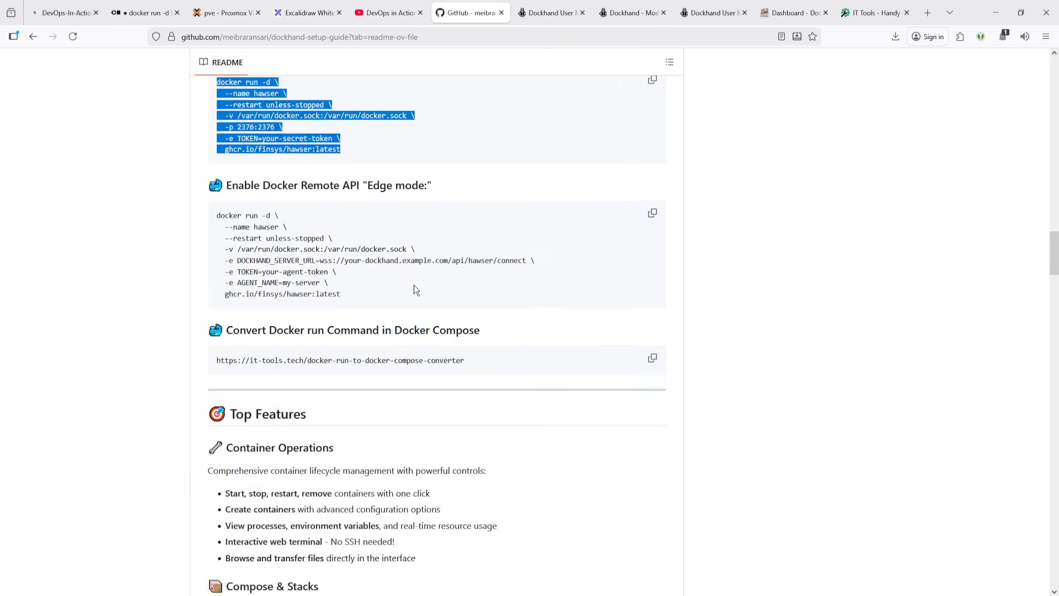
scroll(414, 285, down, 5)
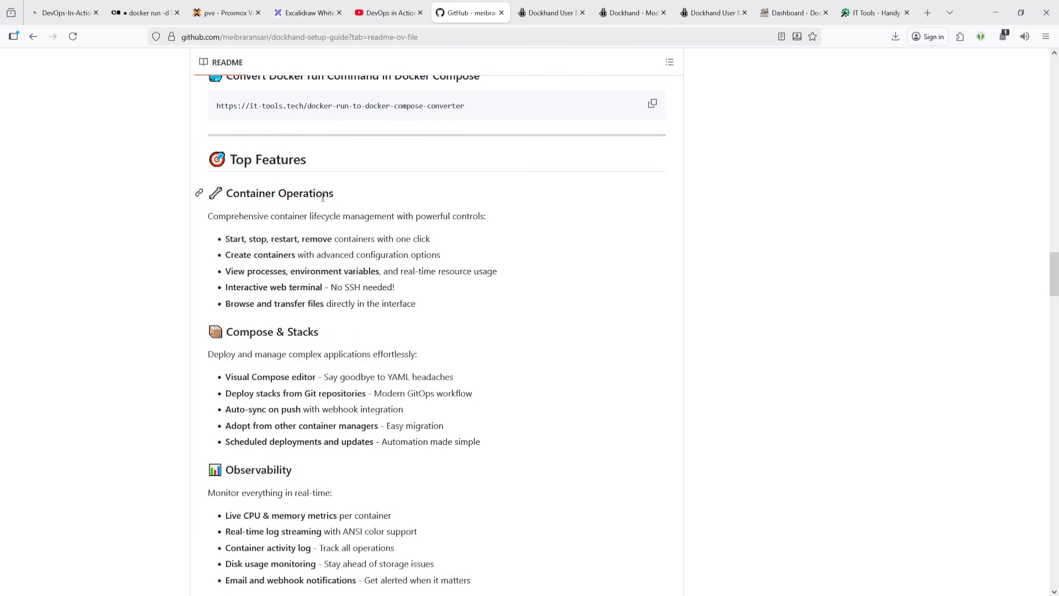
scroll(275, 236, down, 2)
scroll(233, 356, down, 3)
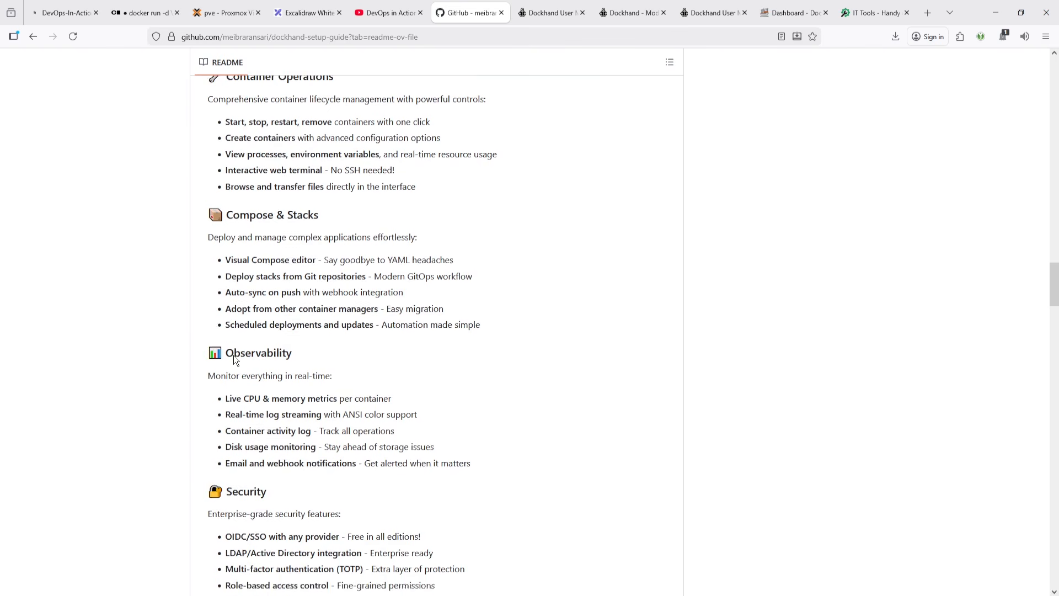
scroll(233, 355, down, 10)
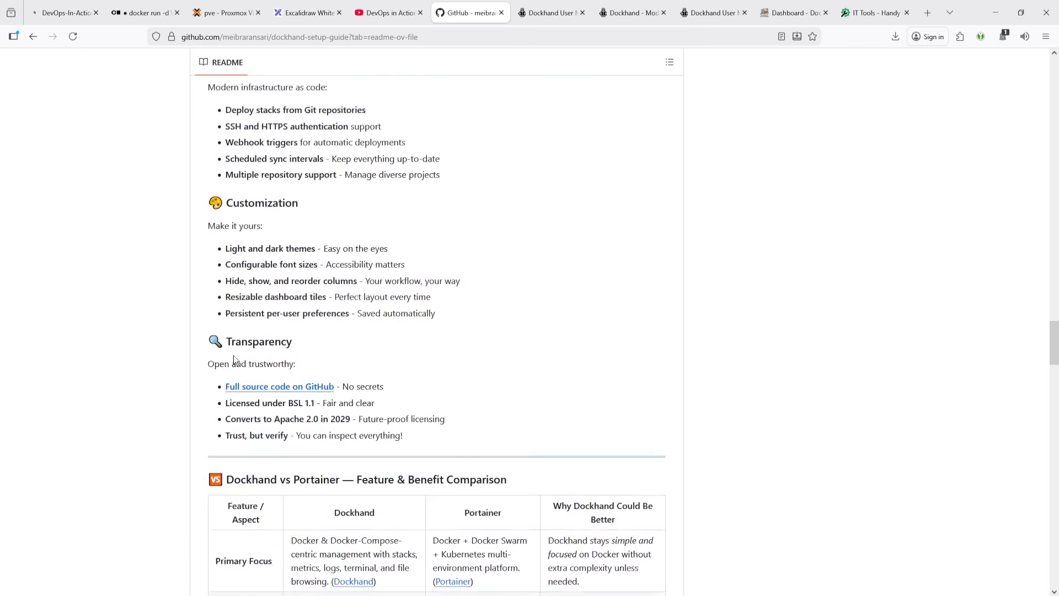
scroll(233, 356, up, 5)
scroll(233, 356, down, 9)
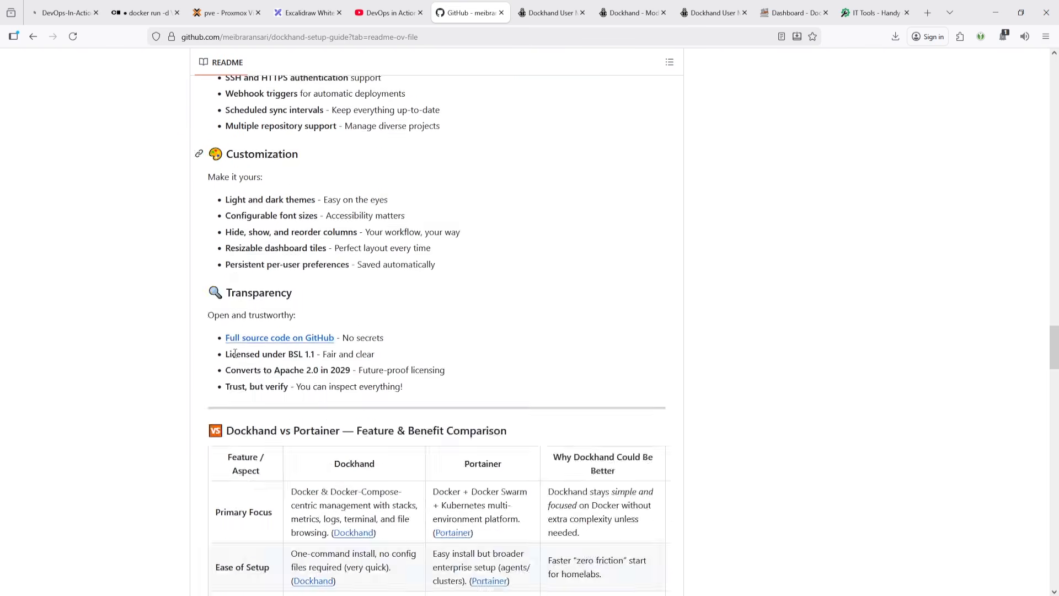
scroll(234, 356, down, 4)
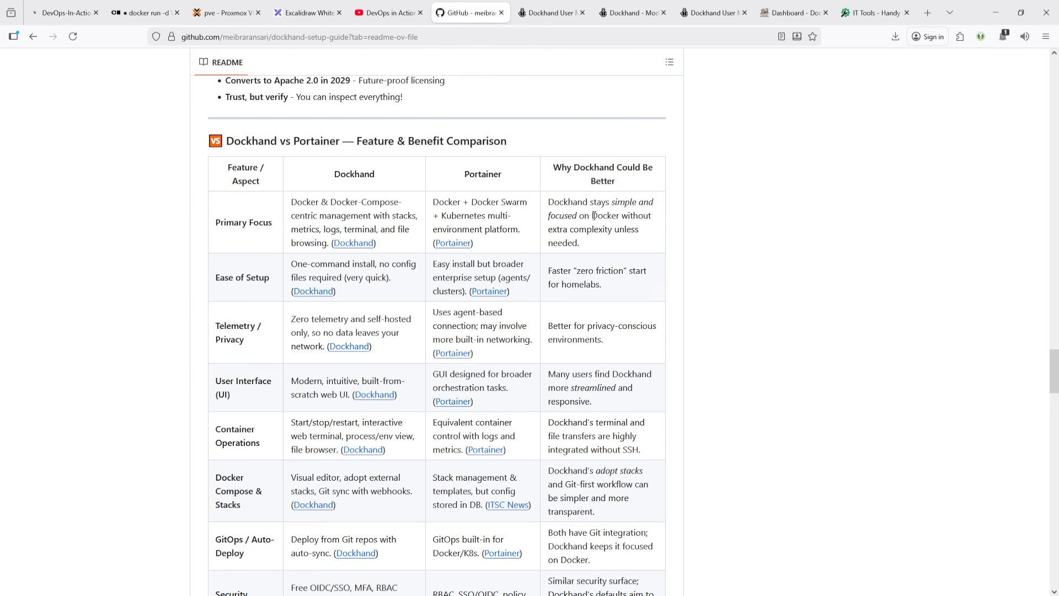
- Read the Dockhand vs Portainer table's advantages column and scroll through the README's pricing editions
drag(554, 203, 604, 232)
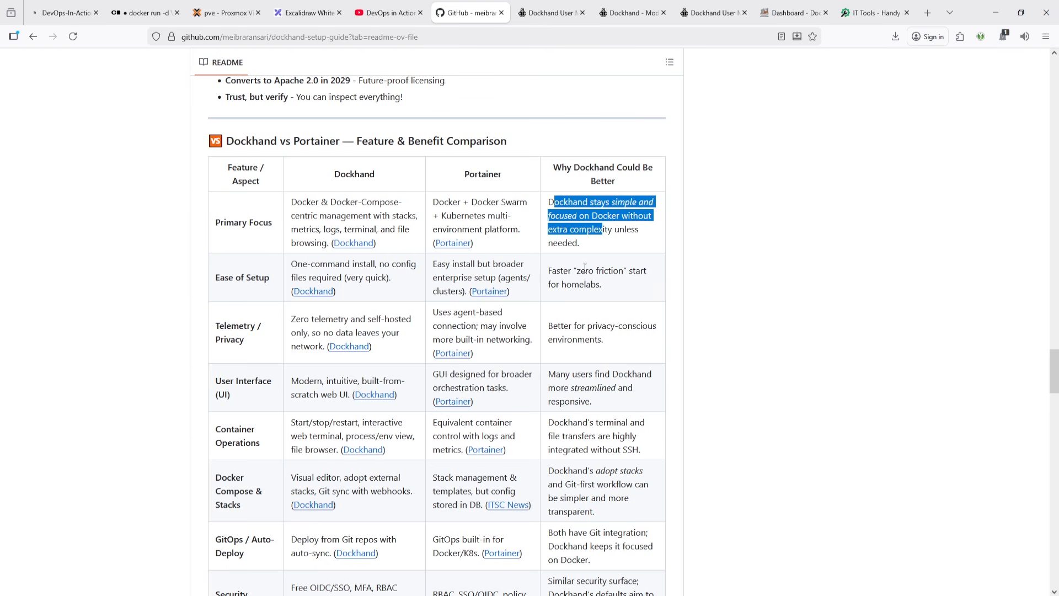
click(551, 275)
drag(552, 270, 617, 299)
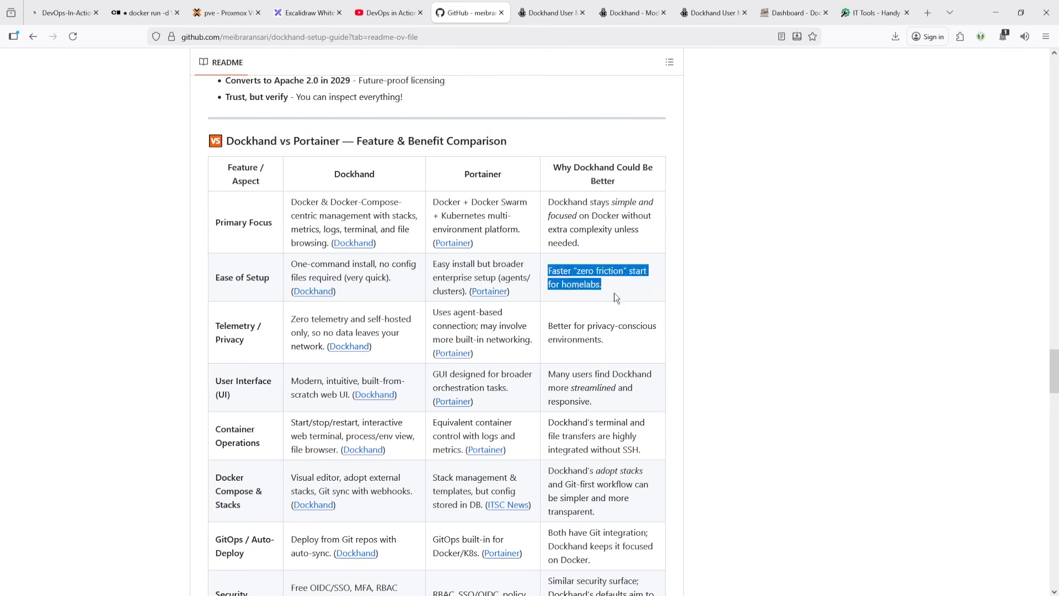
scroll(553, 361, down, 2)
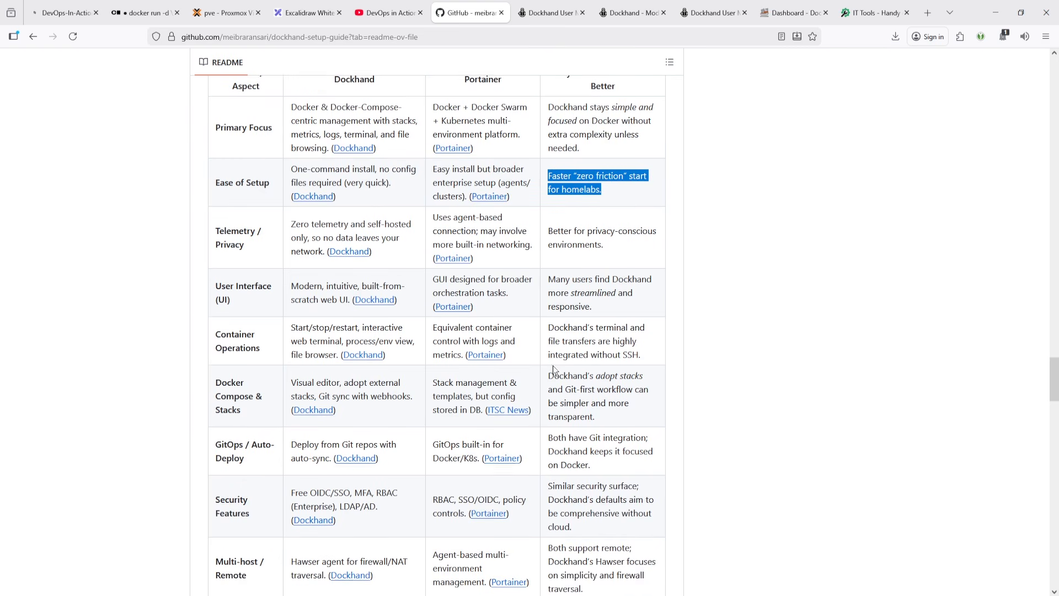
scroll(253, 381, down, 3)
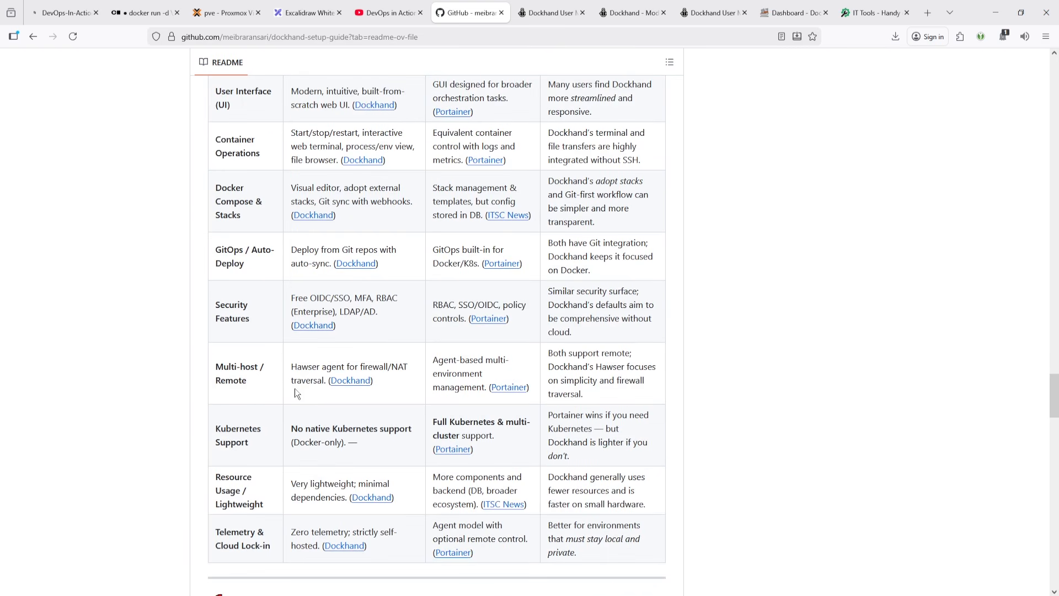
scroll(654, 375, down, 3)
scroll(652, 368, down, 3)
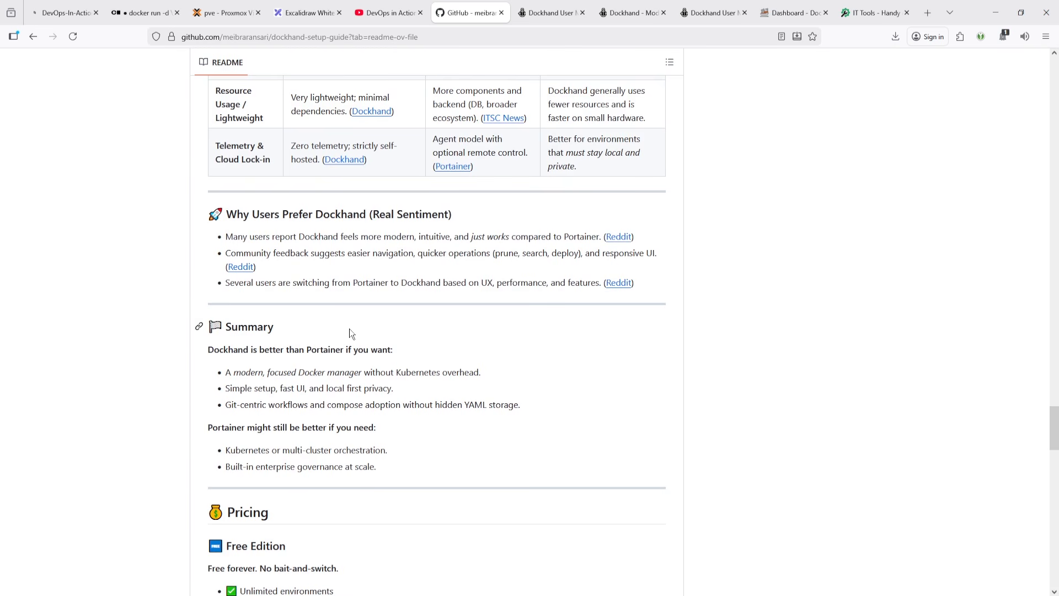
scroll(350, 329, down, 3)
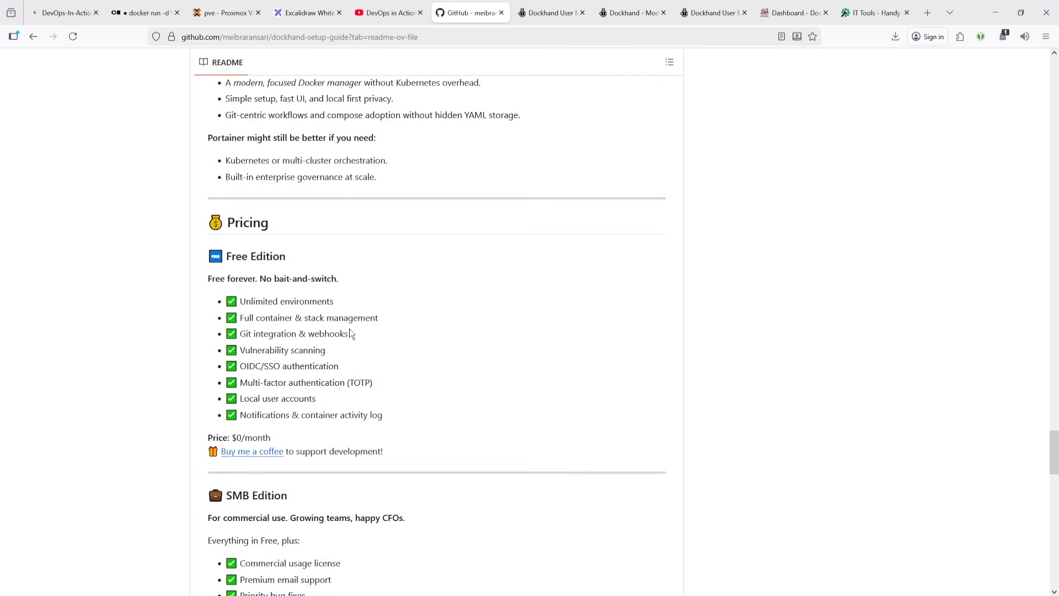
scroll(302, 319, down, 3)
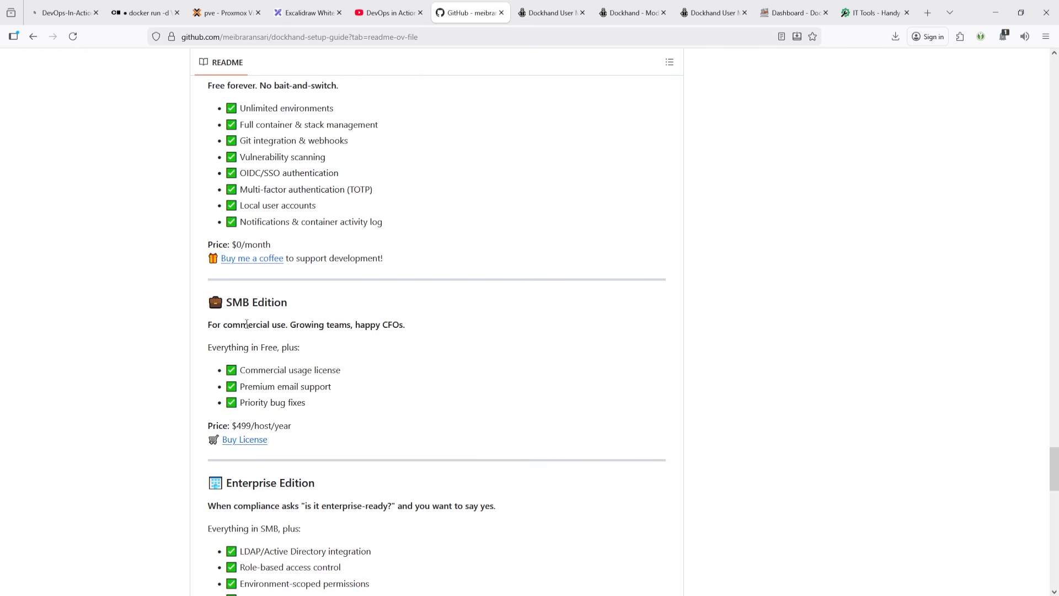
scroll(247, 324, down, 3)
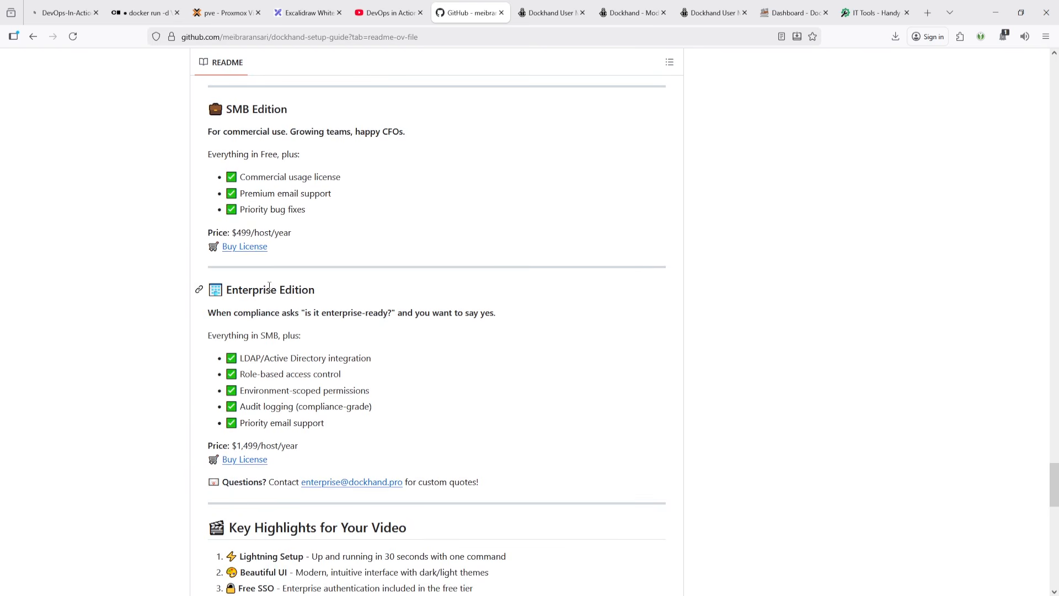
scroll(261, 330, down, 5)
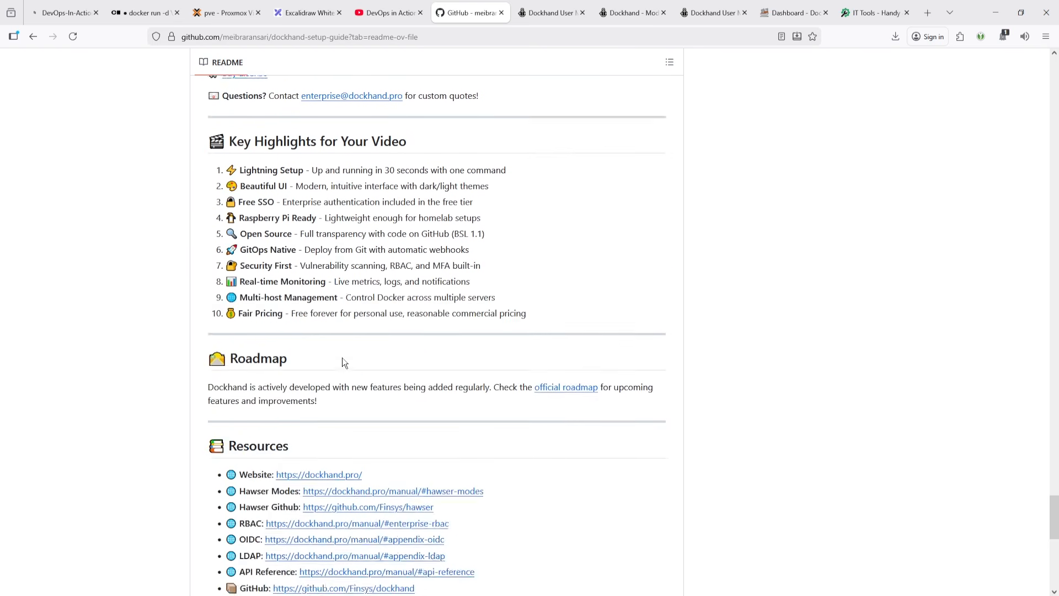
- Open the official roadmap link from the README, look over the planned features, and close that tab
click(582, 393)
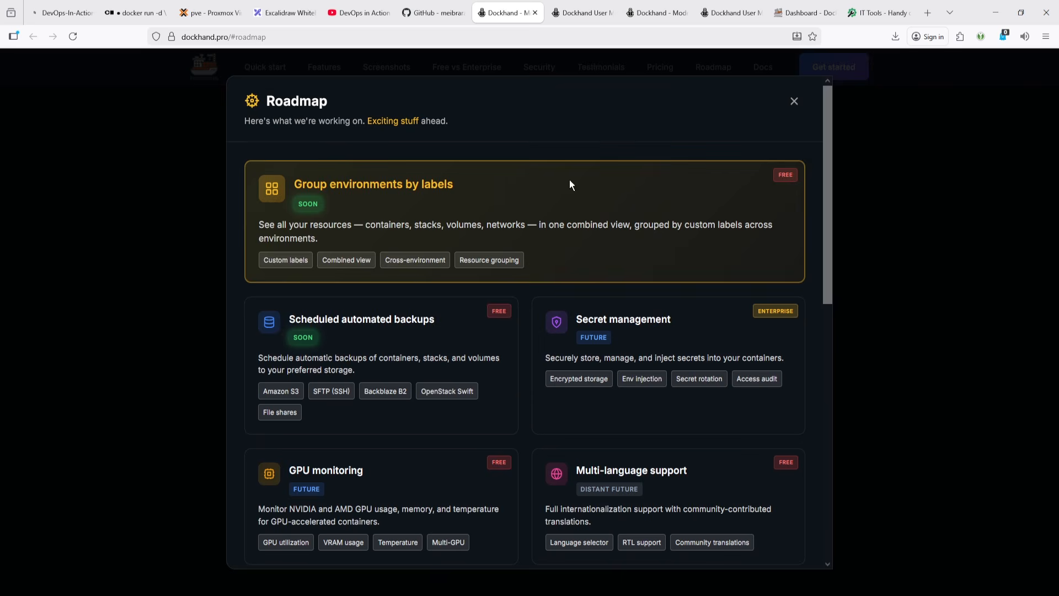
scroll(501, 357, down, 10)
scroll(501, 357, up, 12)
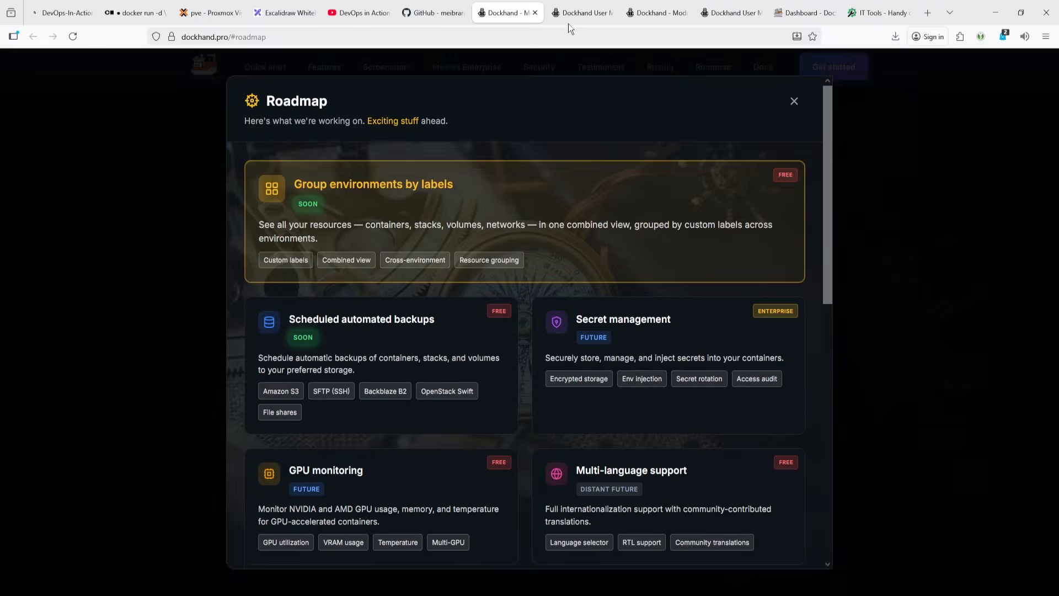
click(535, 13)
- Scroll through the README's Resources, Conclusion and contact sections, then return to the top of the page
scroll(441, 243, down, 2)
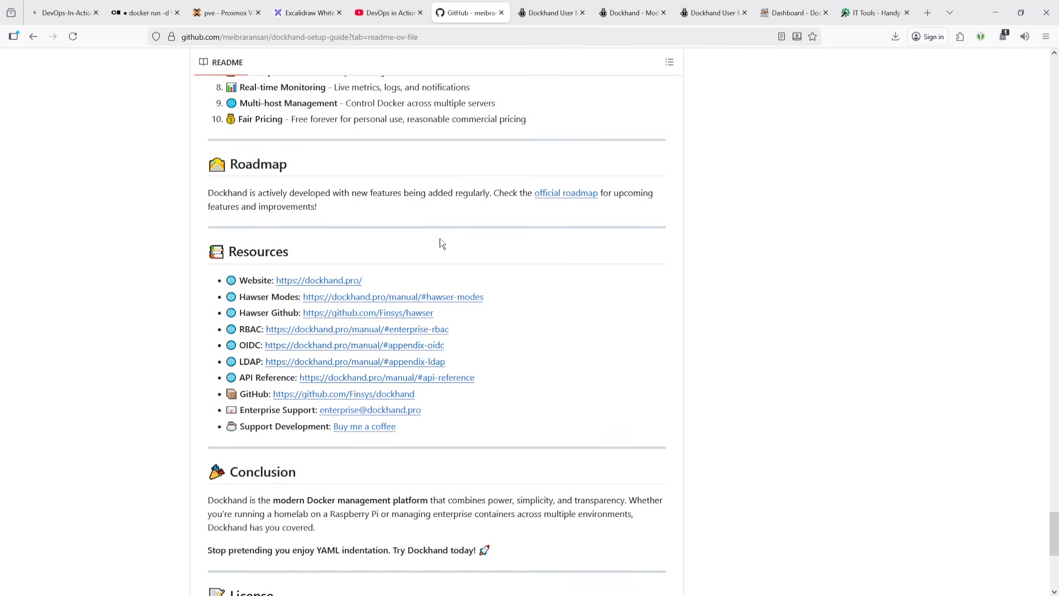
scroll(440, 242, down, 2)
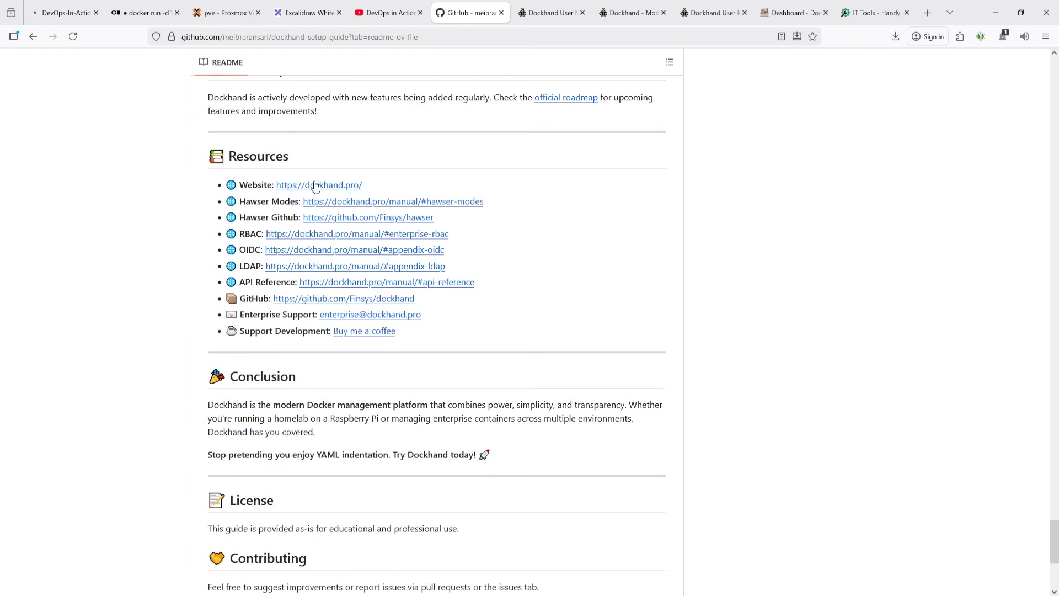
scroll(387, 345, down, 2)
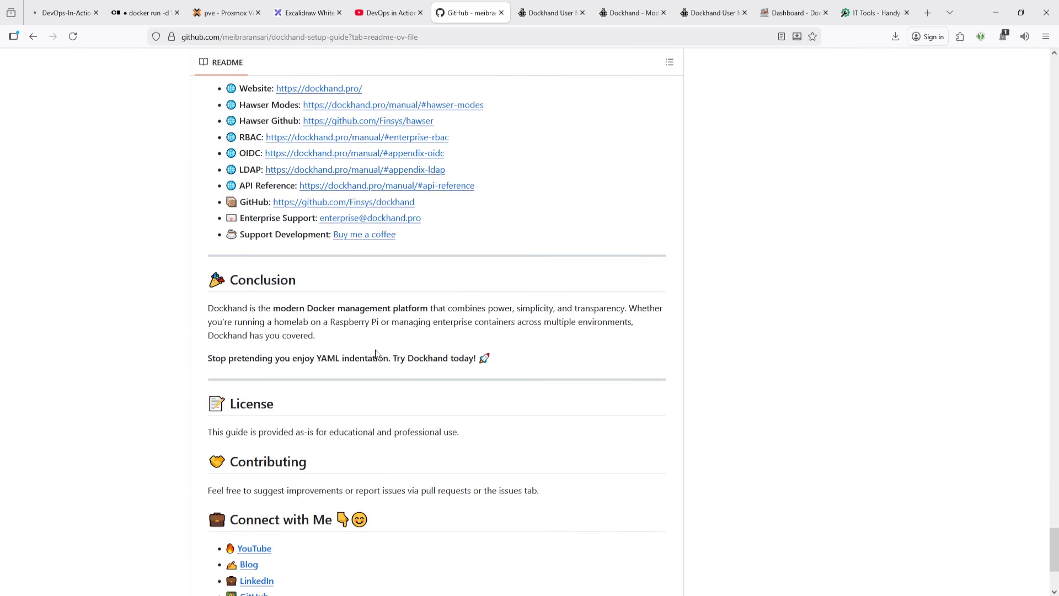
scroll(305, 331, down, 4)
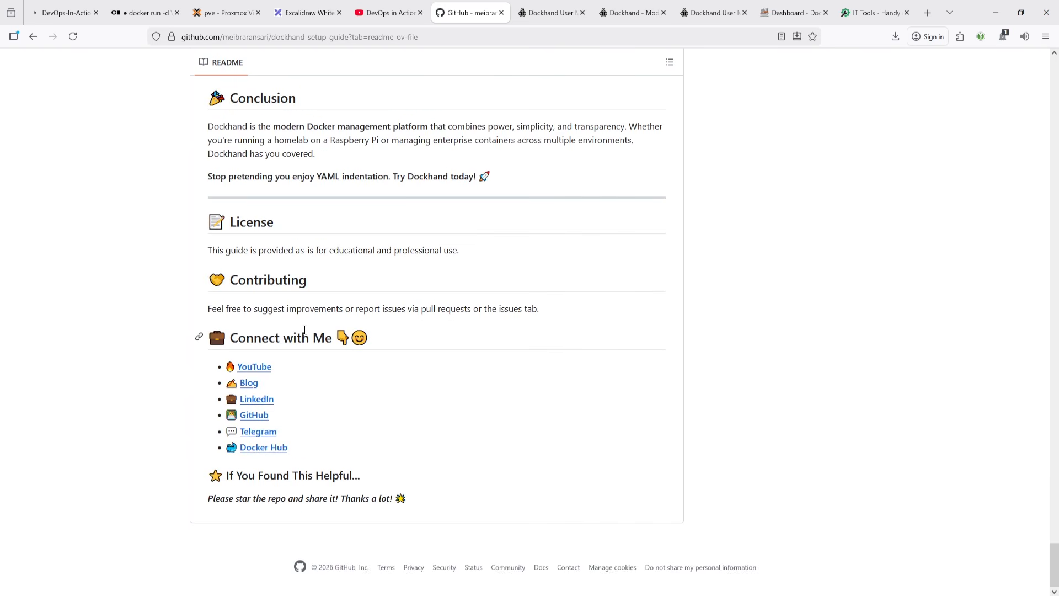
scroll(303, 361, up, 20)
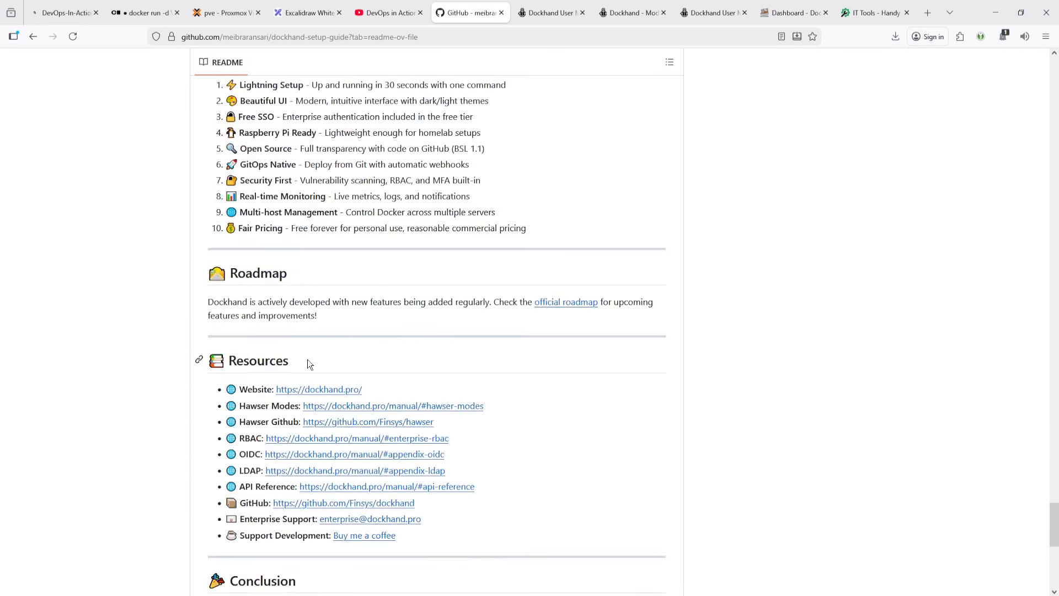
scroll(336, 298, up, 20)
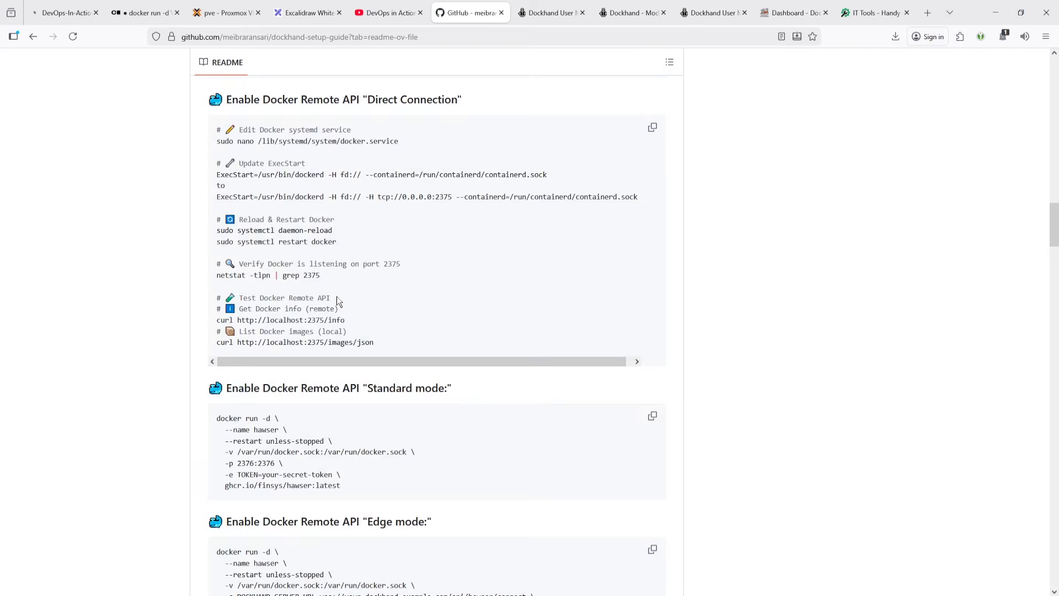
- Switch to the Dockhand User Manual tab and navigate it to the dockhand.pro home page
click(542, 17)
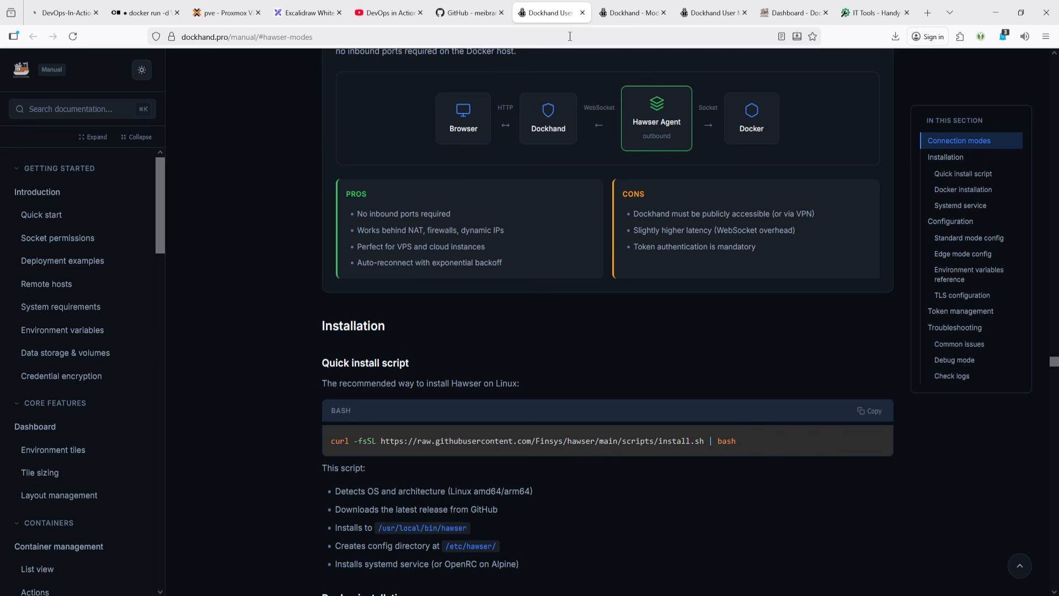
scroll(513, 428, up, 20)
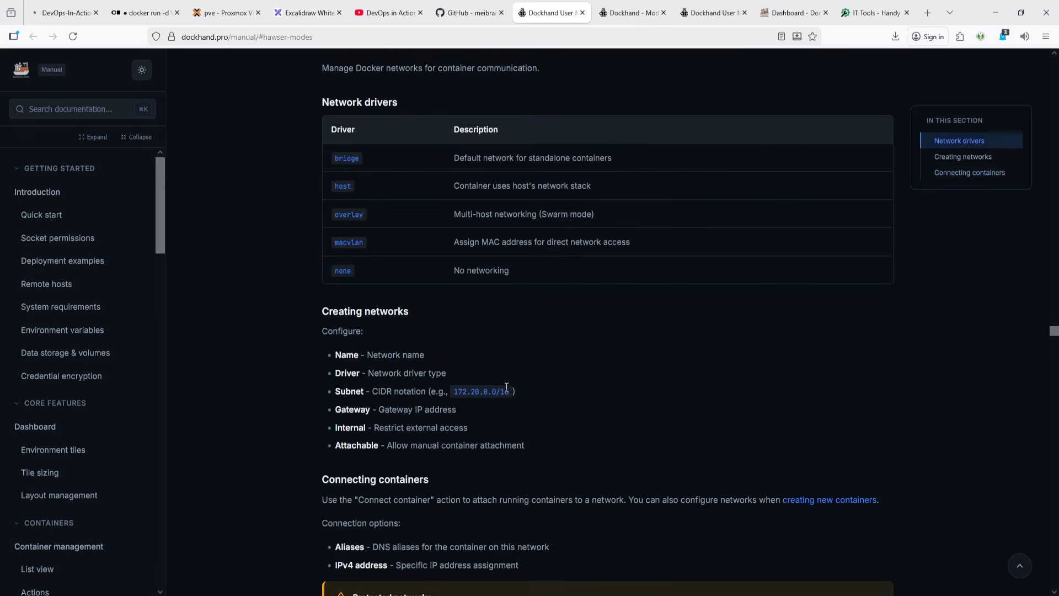
scroll(502, 358, up, 10)
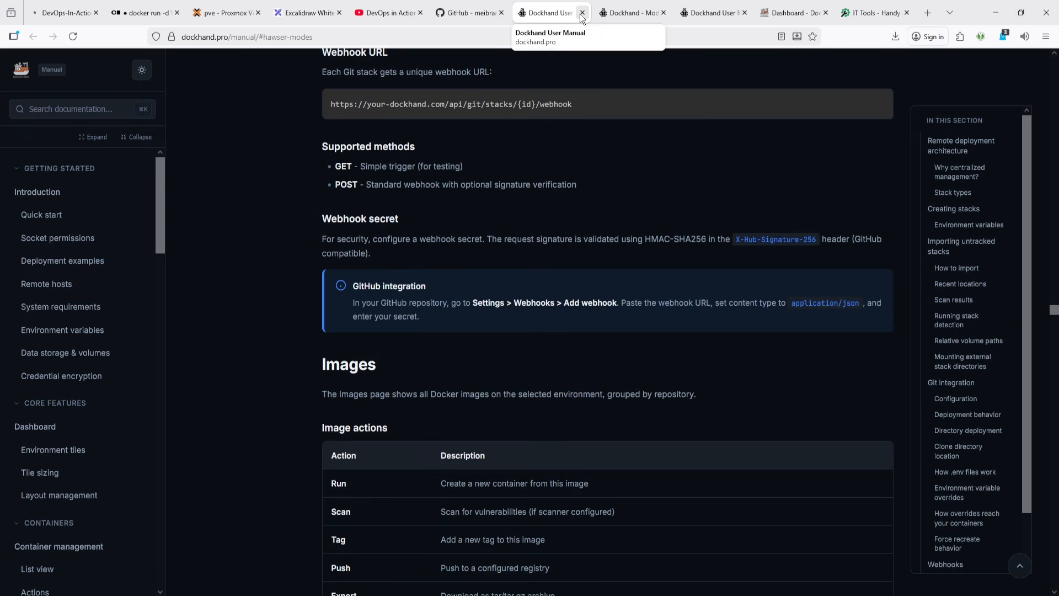
drag(231, 37, 354, 32)
key(BackSpace)
key(Return)
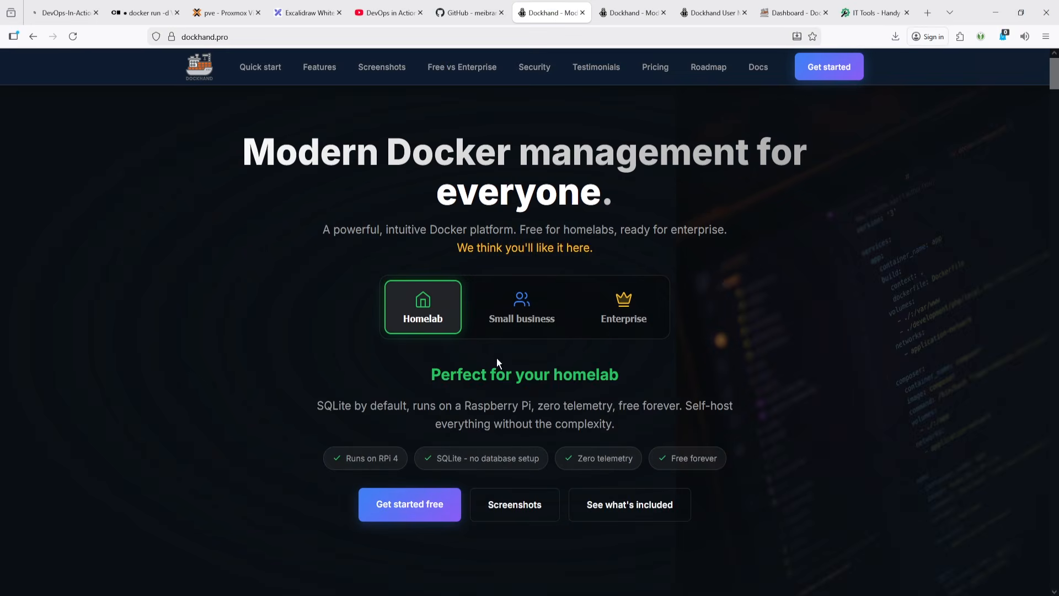
- Browse the home page's quick start commands, then jump to the Free vs SMB vs Enterprise comparison and review it
scroll(491, 358, down, 6)
scroll(486, 356, down, 15)
scroll(488, 349, up, 14)
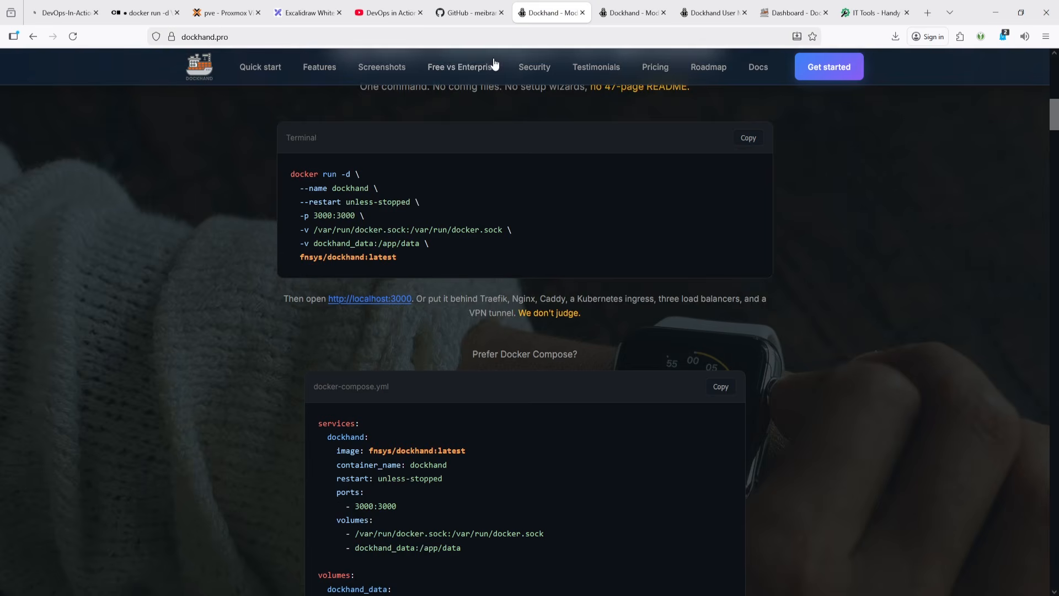
click(472, 67)
scroll(543, 339, down, 4)
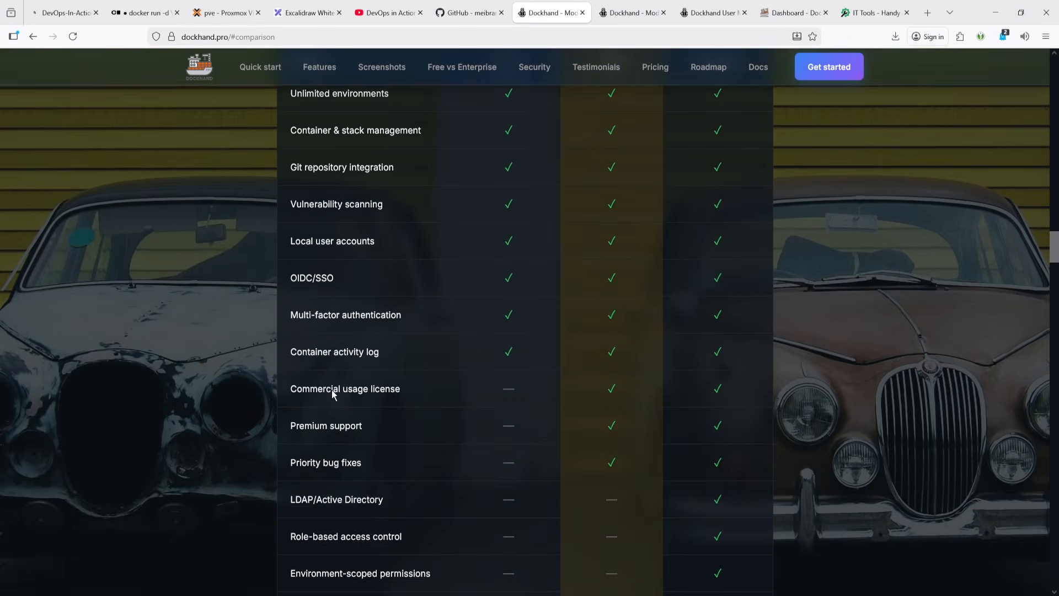
scroll(369, 368, down, 1)
scroll(508, 272, up, 4)
scroll(511, 274, down, 2)
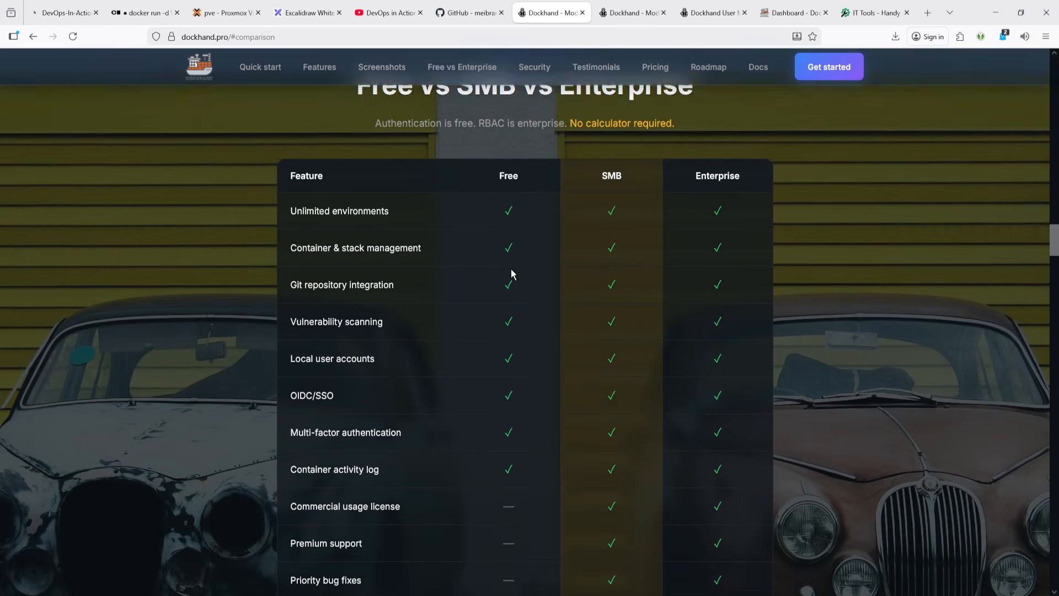
scroll(438, 350, down, 3)
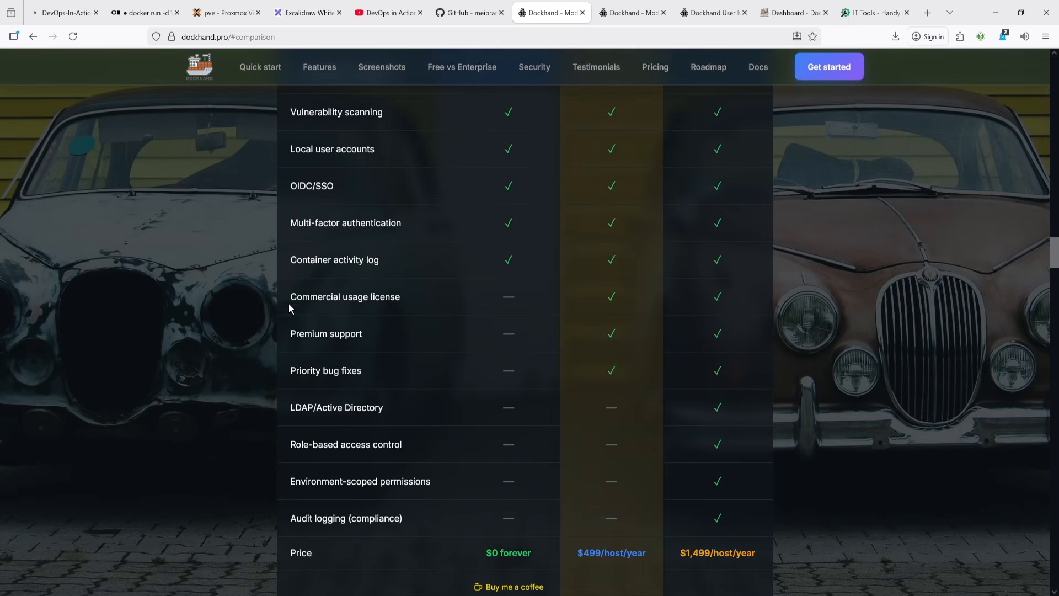
drag(297, 298, 735, 528)
click(394, 296)
drag(395, 297, 291, 298)
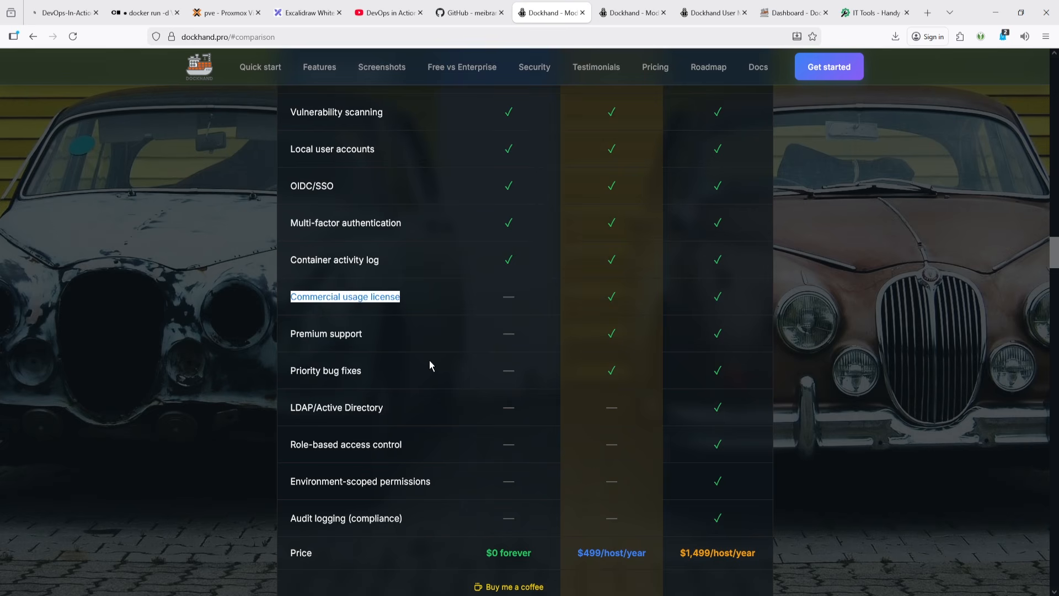
scroll(430, 365, up, 5)
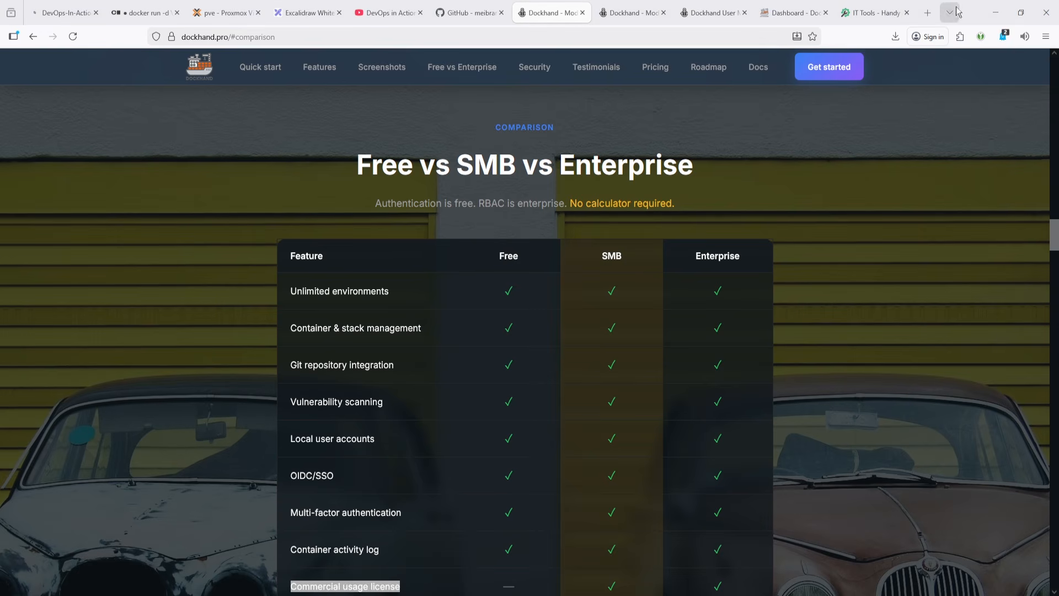
- Minimize the browser window and then the SSH terminal window to reveal the desktop
click(992, 11)
click(992, 10)
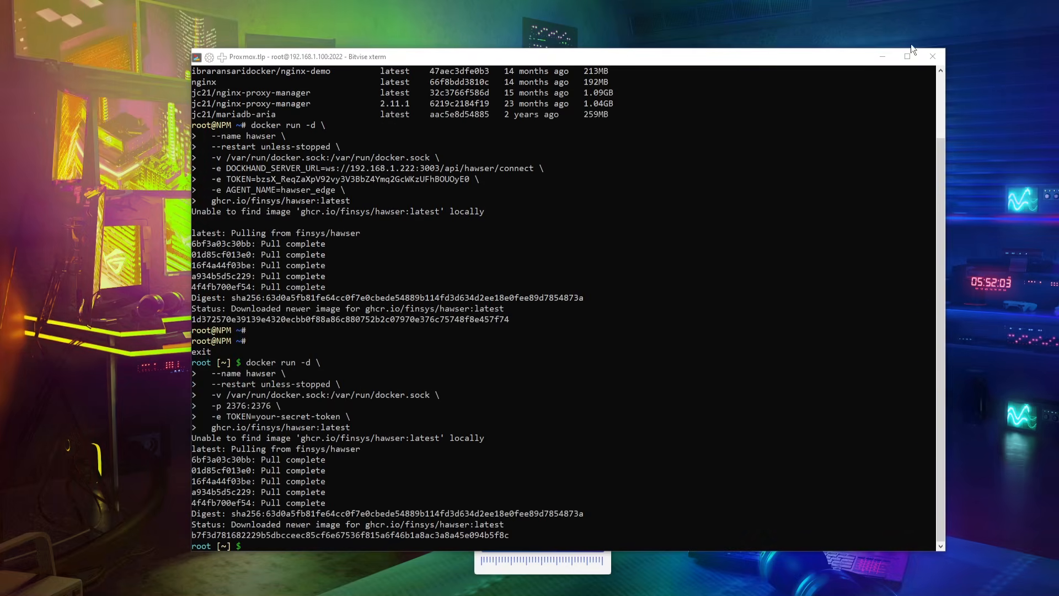
click(882, 58)
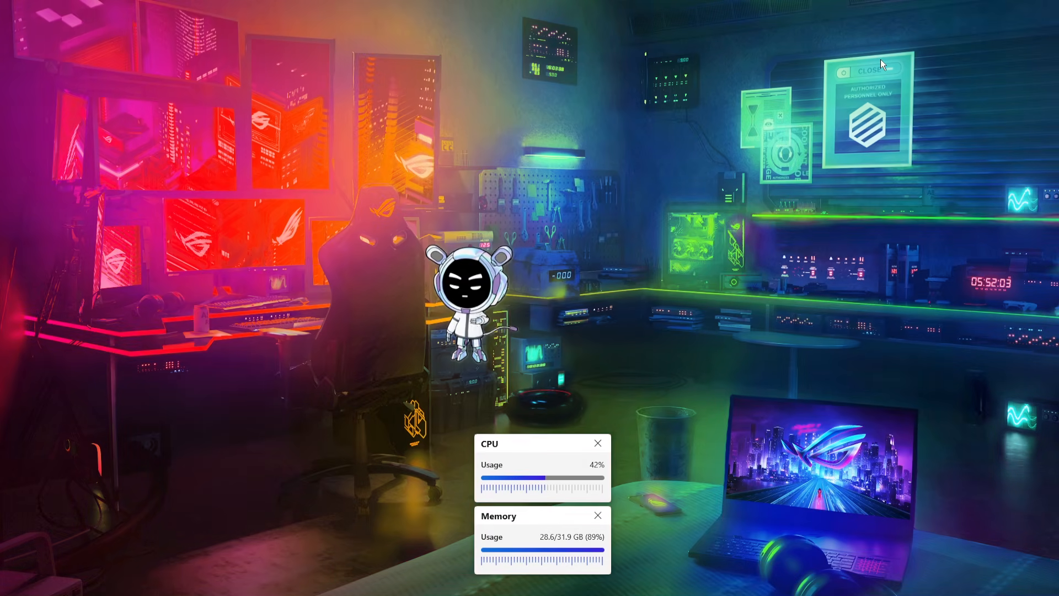